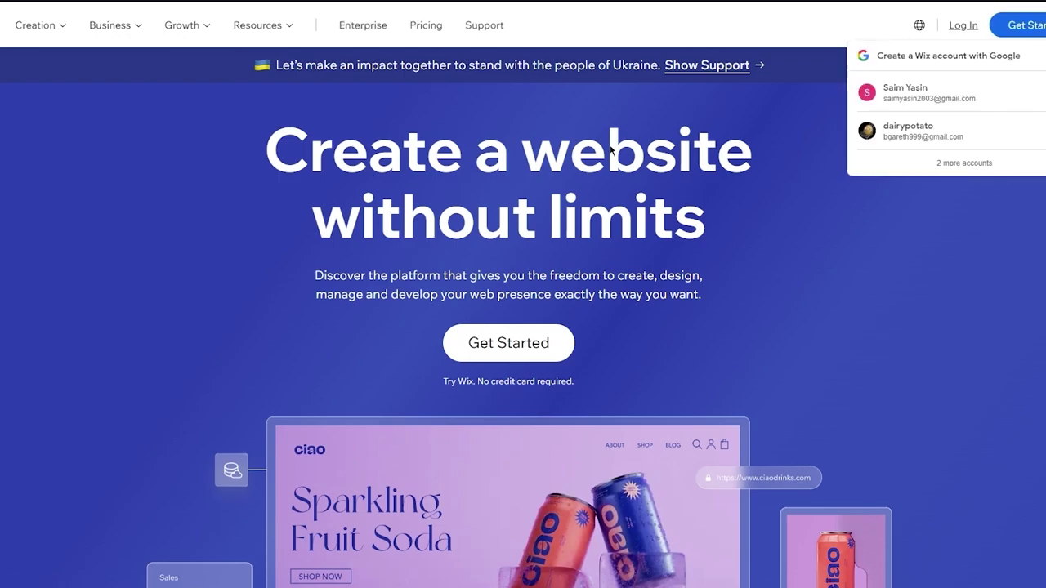
Scroll through the Wix landing page to look it over.
scroll(864, 187, "down", 7)
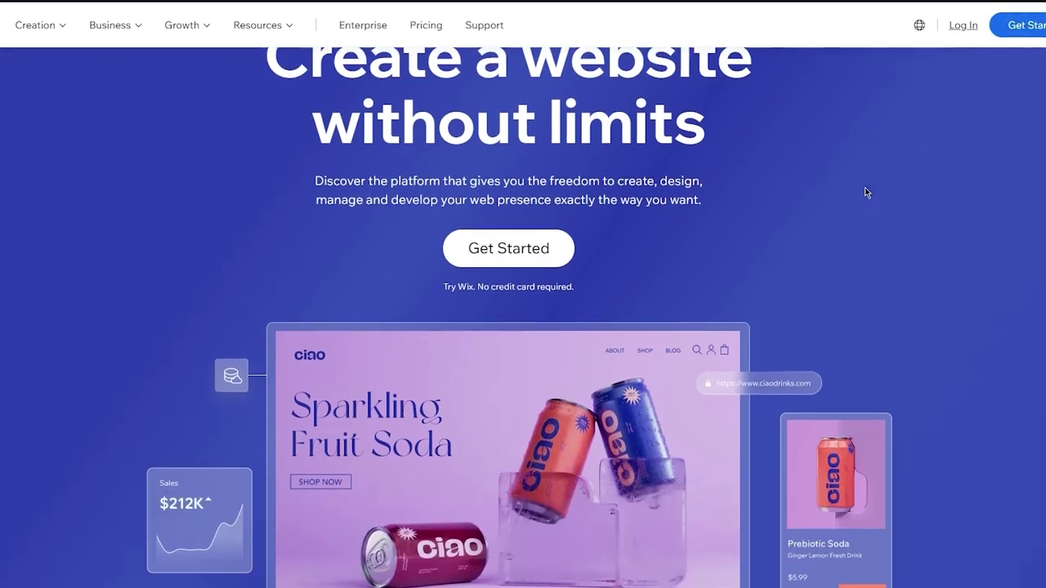
scroll(864, 187, "up", 7)
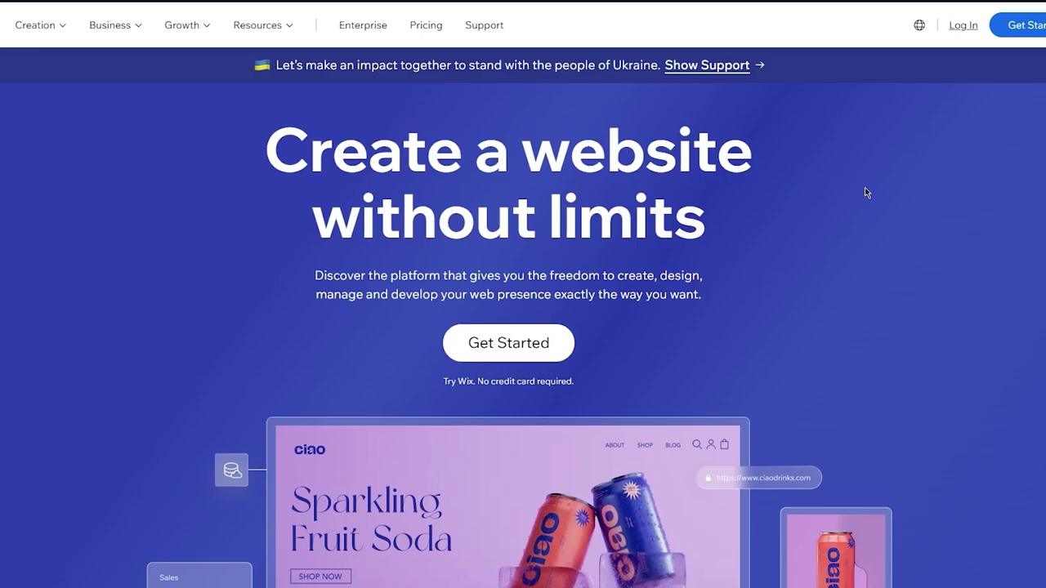
scroll(866, 193, "down", 10)
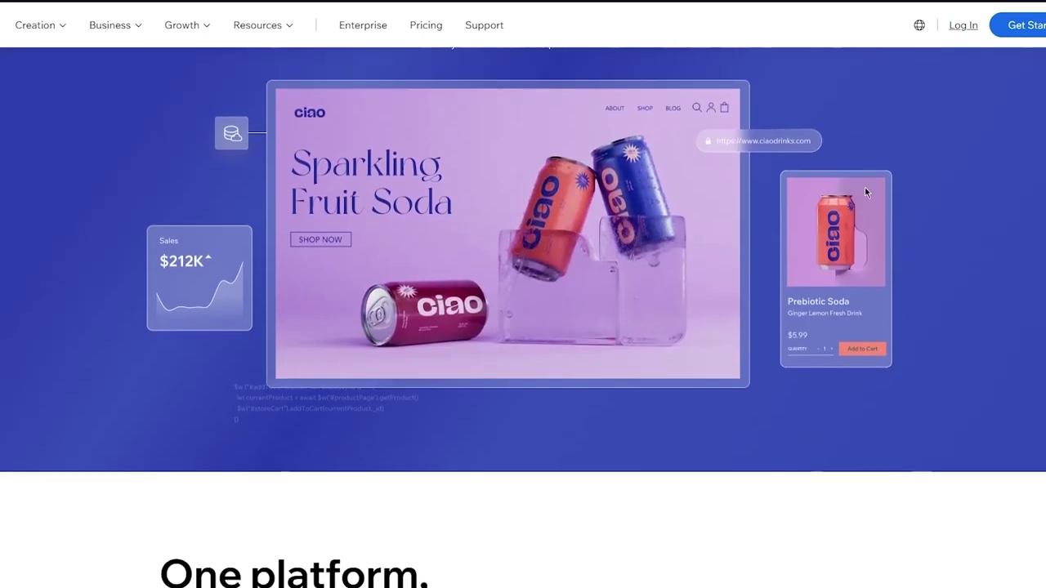
scroll(866, 193, "up", 15)
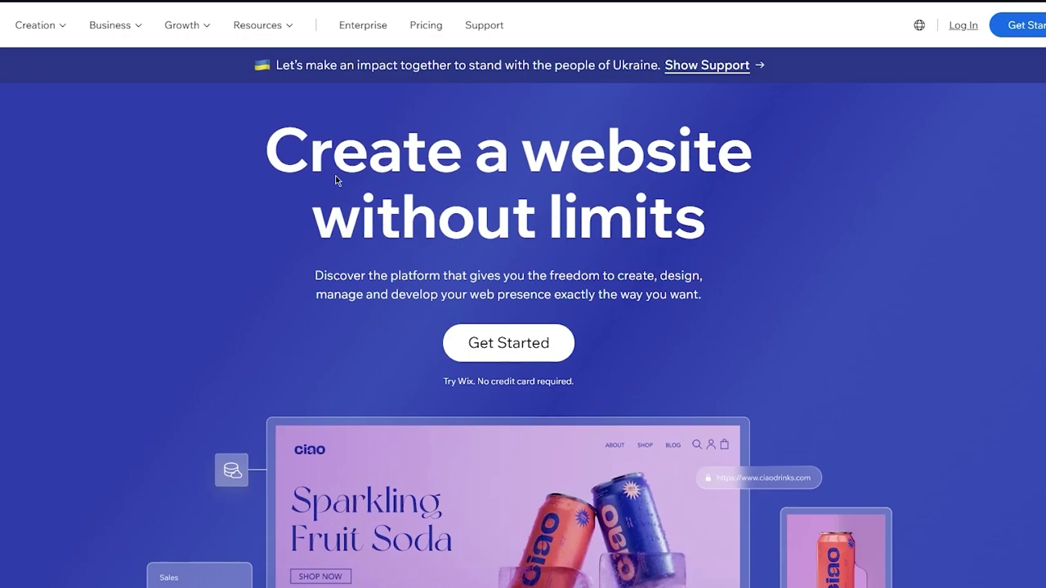
scroll(650, 181, "down", 2)
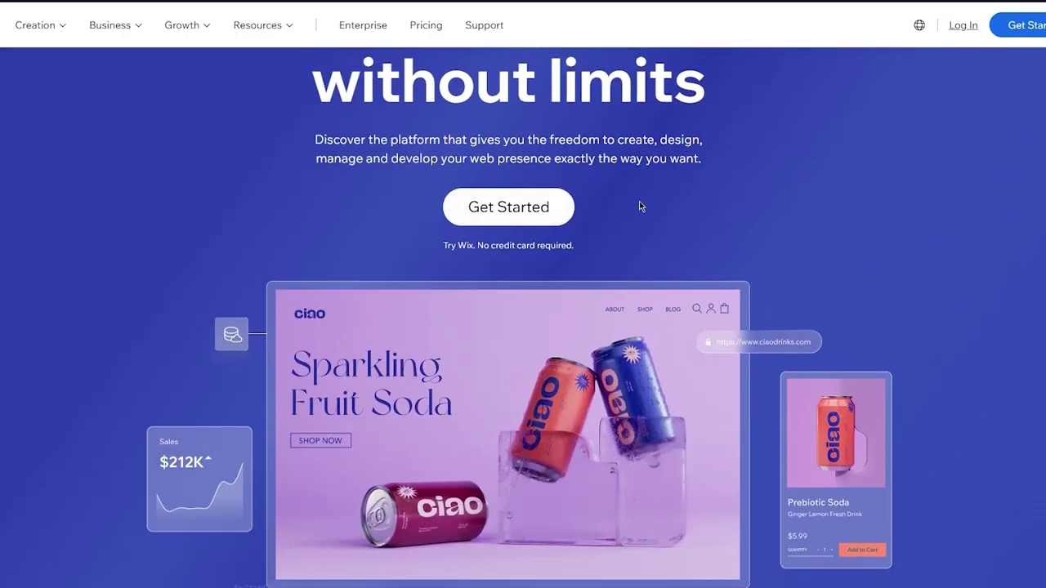
scroll(640, 205, "down", 2)
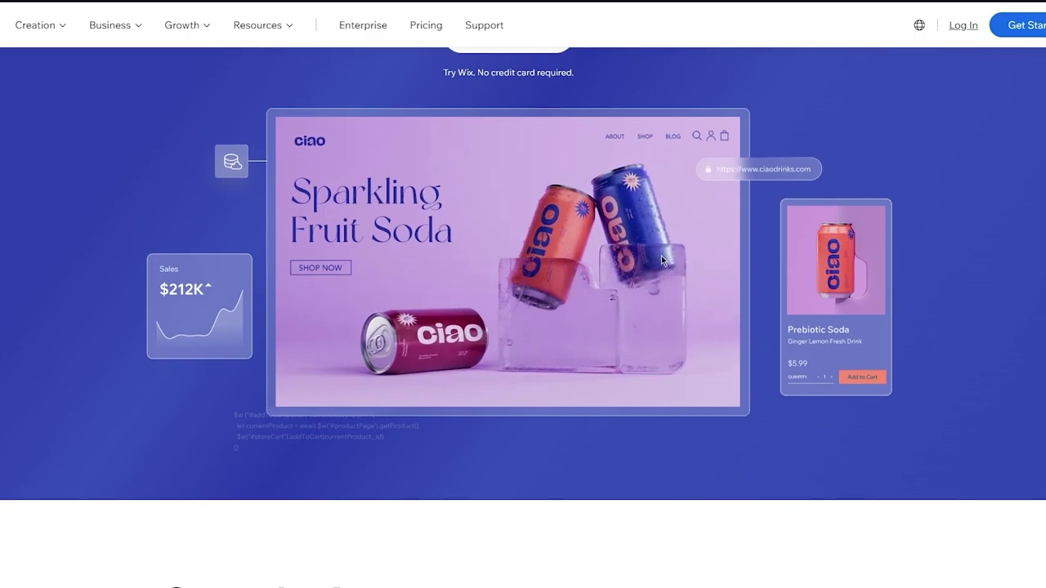
right_click(620, 18)
key("Escape")
scroll(544, 259, "down", 5)
scroll(545, 259, "down", 1)
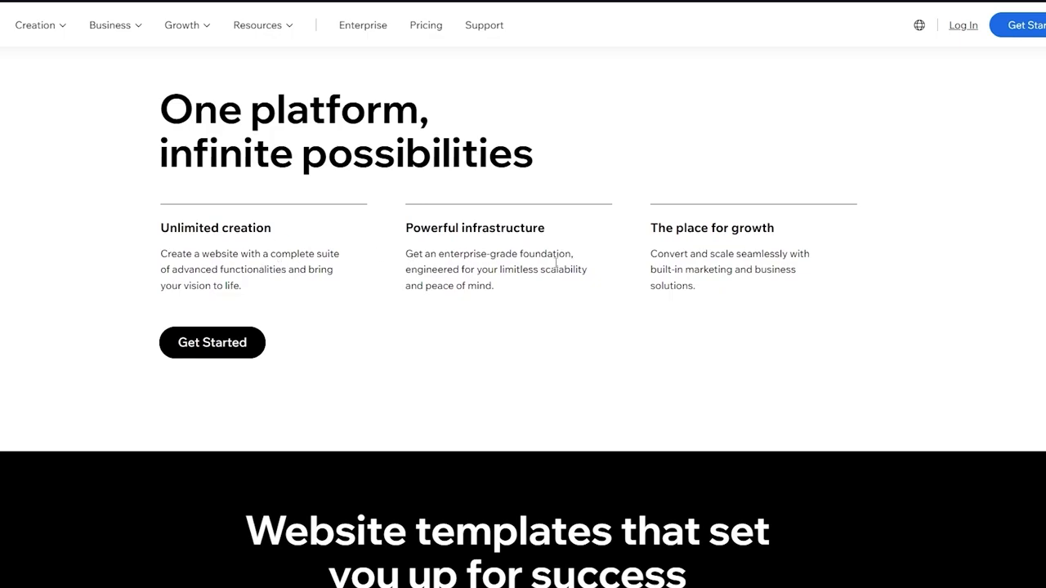
scroll(704, 247, "down", 10)
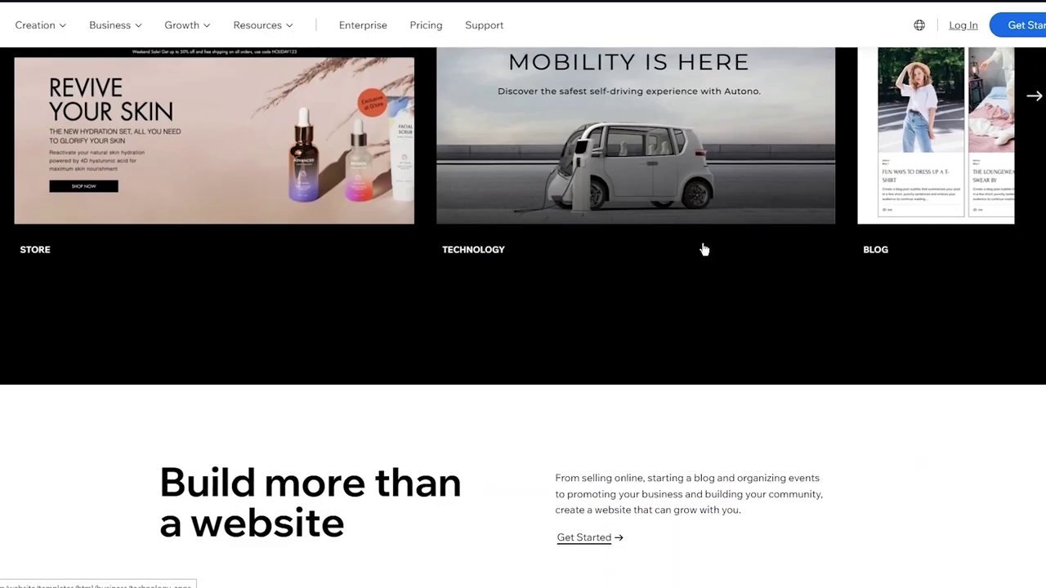
scroll(703, 244, "down", 10)
scroll(703, 245, "up", 9)
scroll(703, 245, "up", 10)
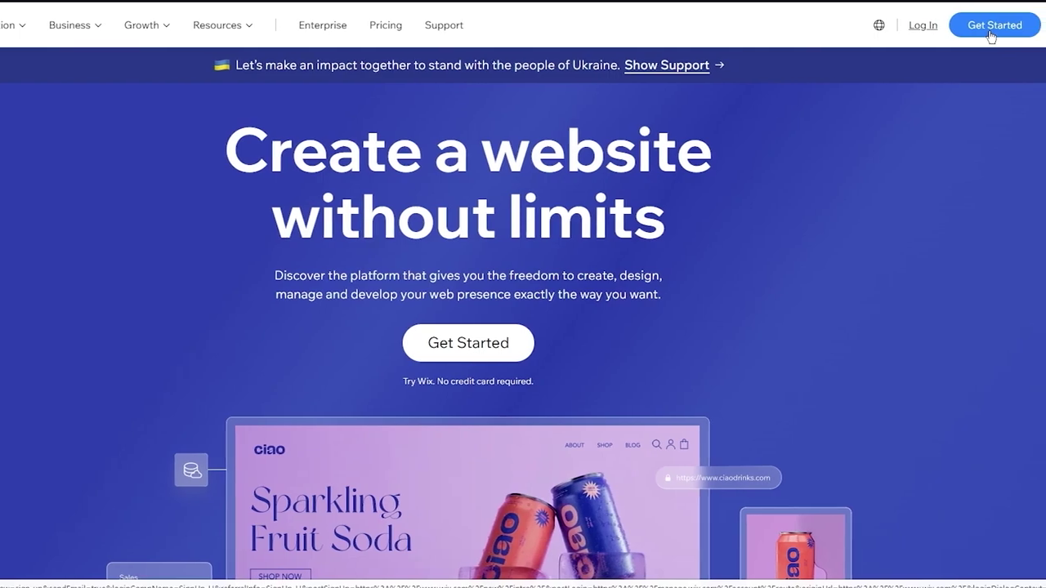
Sign up with a Gmail address and password, confirming both, and submit.
left_click(990, 31)
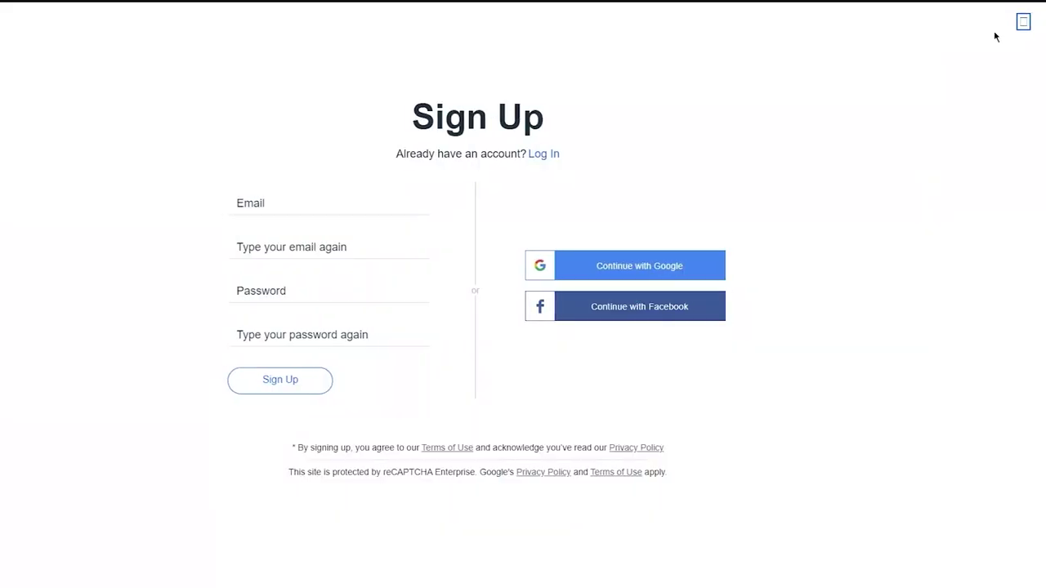
left_click(352, 201)
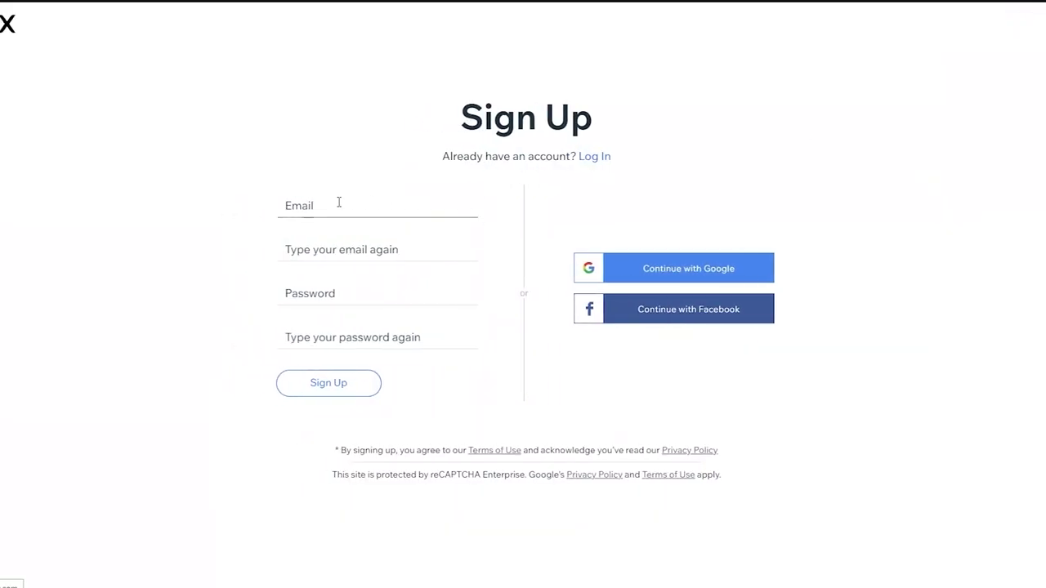
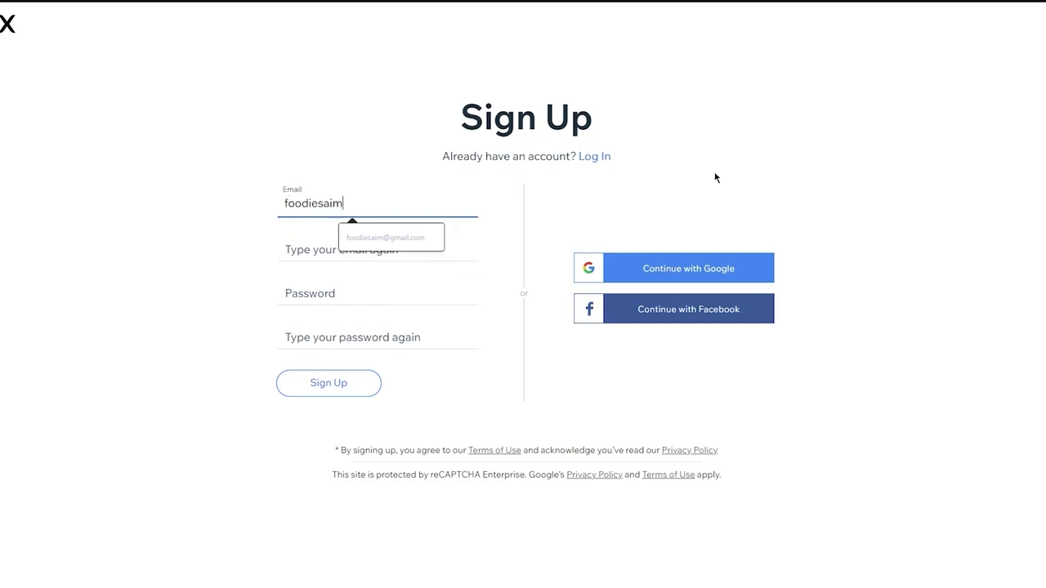
left_click(385, 239)
left_click(357, 253)
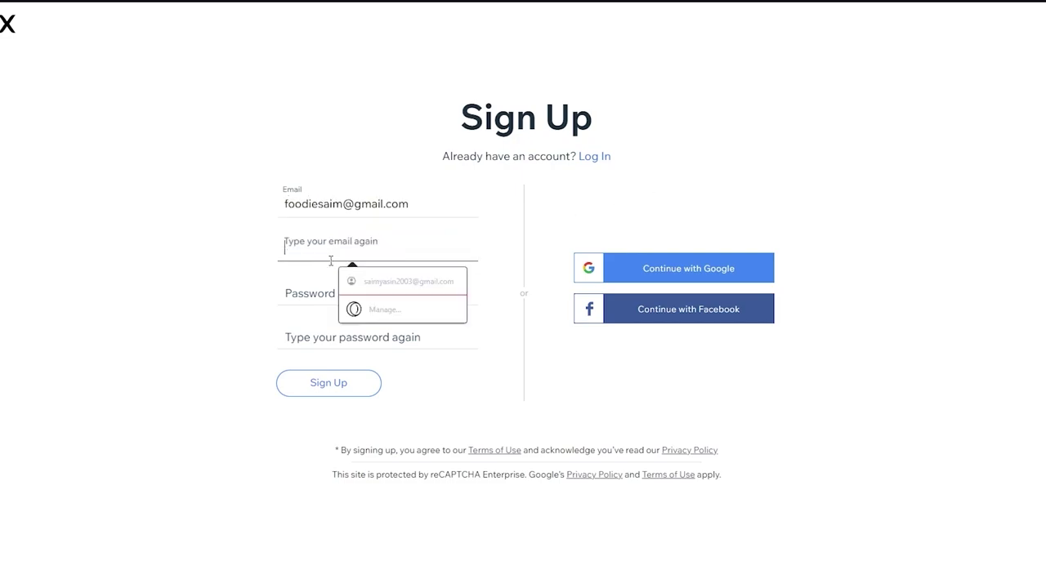
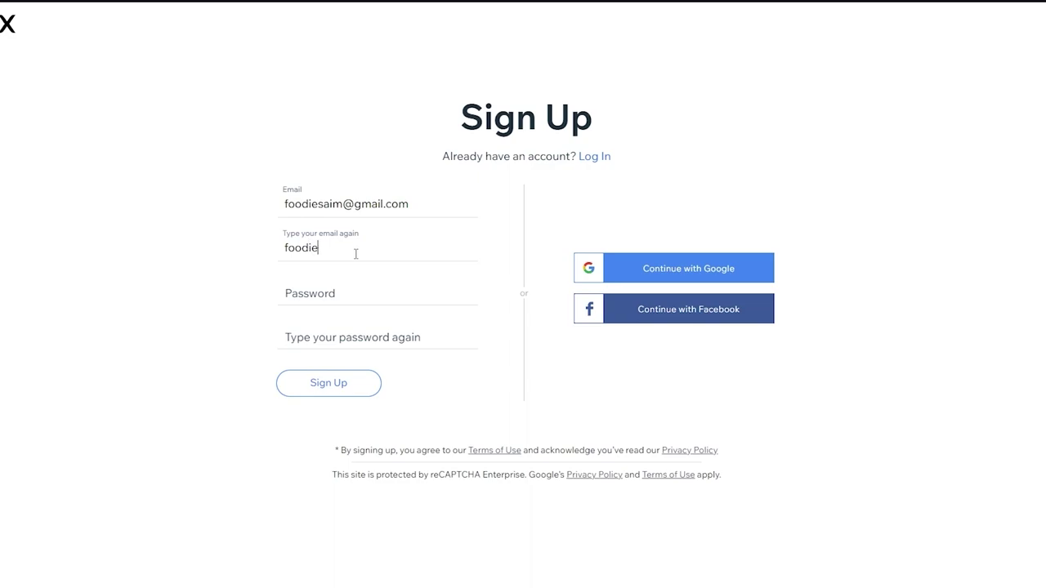
left_click(309, 292)
type("••••")
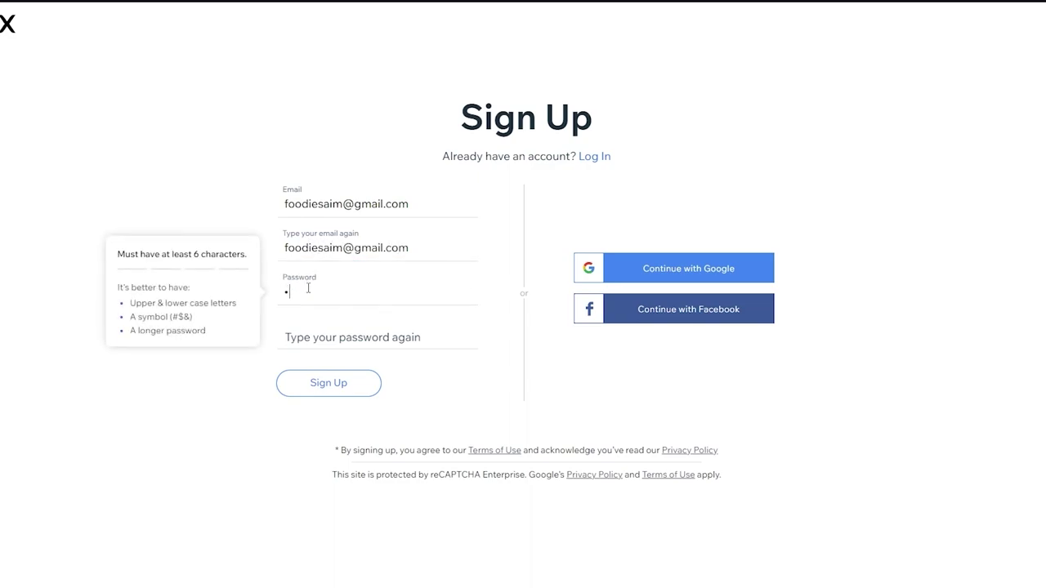
type("•••••")
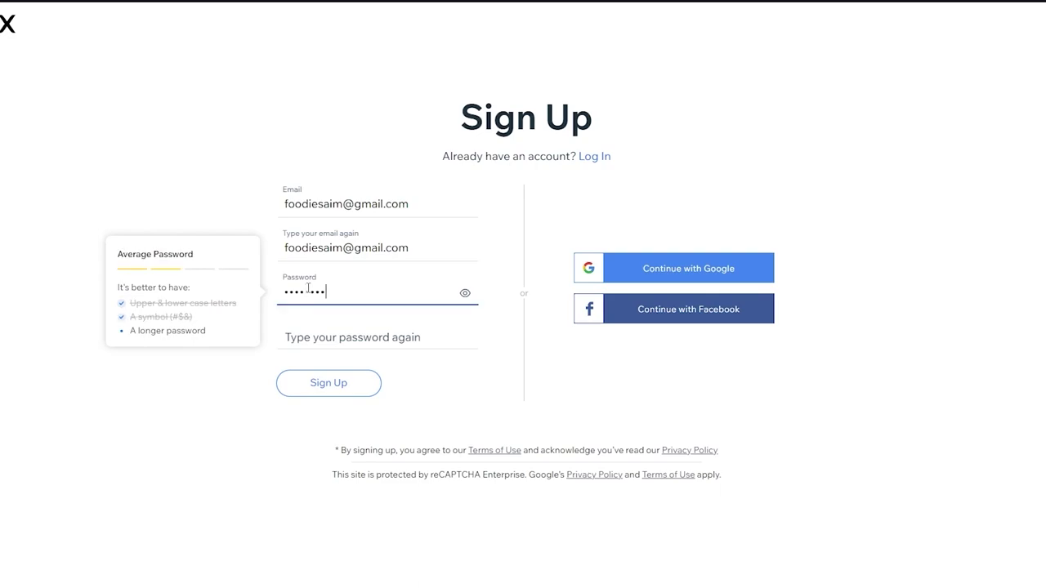
left_click(297, 332)
type("•••••••••")
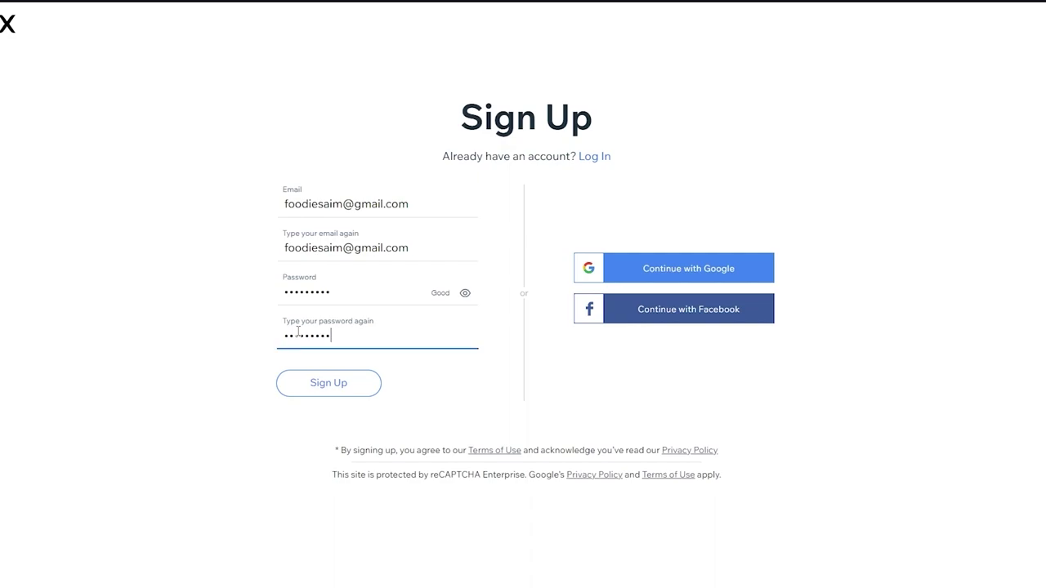
left_click(304, 381)
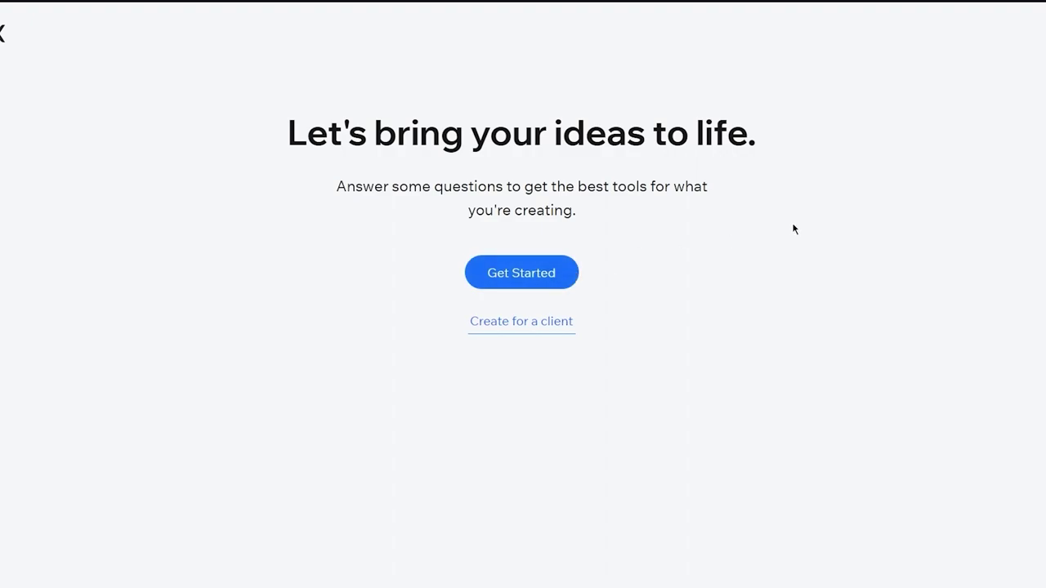
Choose Online Store, search 'drops', pick Dropshipping Online Store as the site type, and continue.
left_click(531, 272)
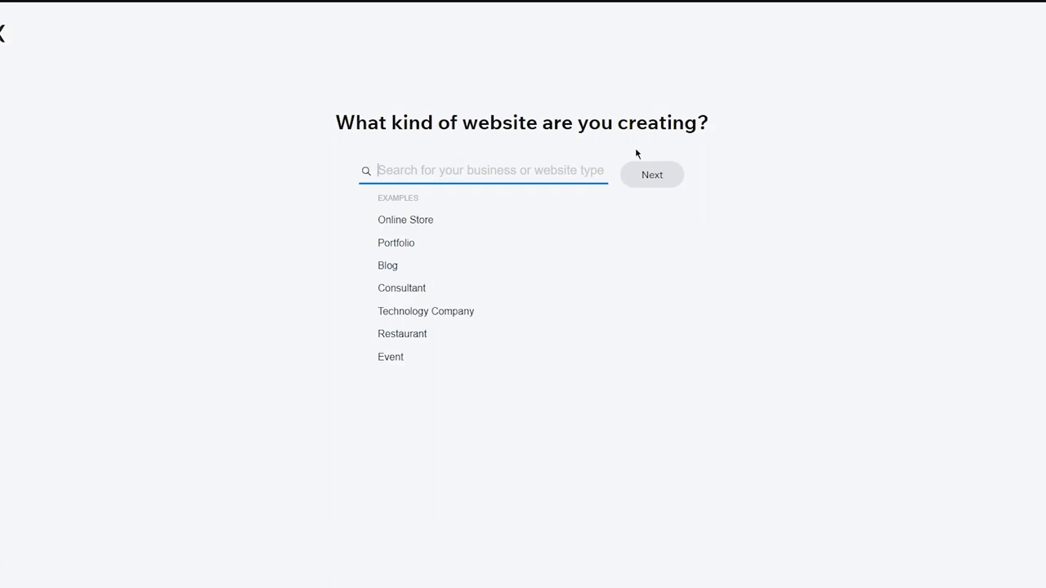
left_click(395, 220)
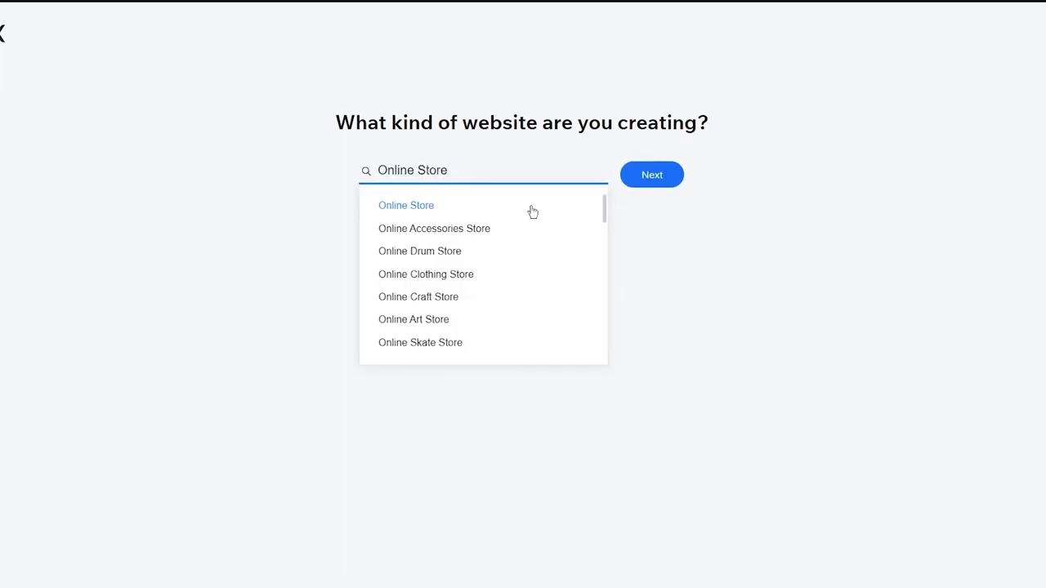
type("drop")
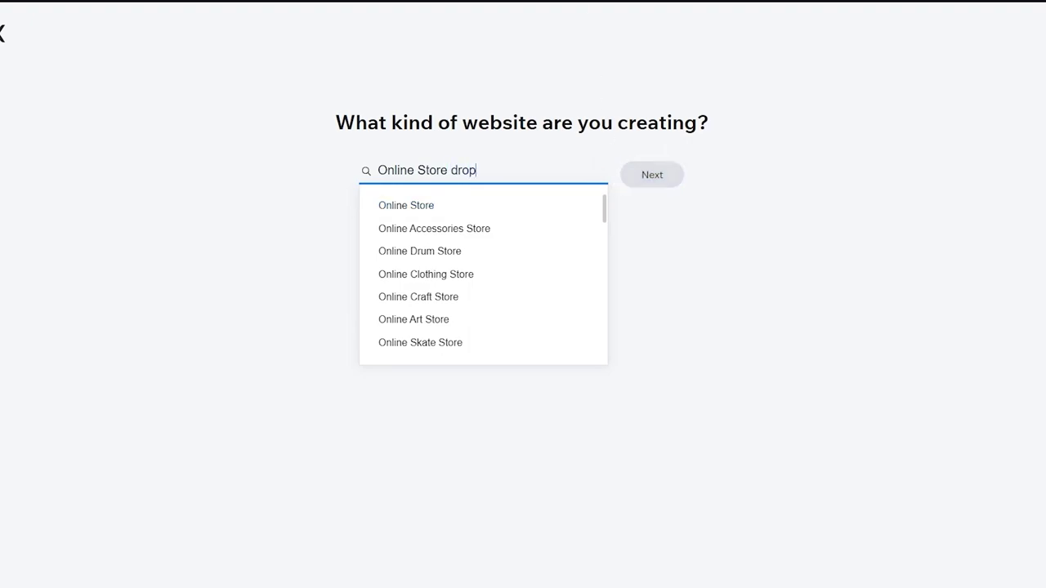
type("s")
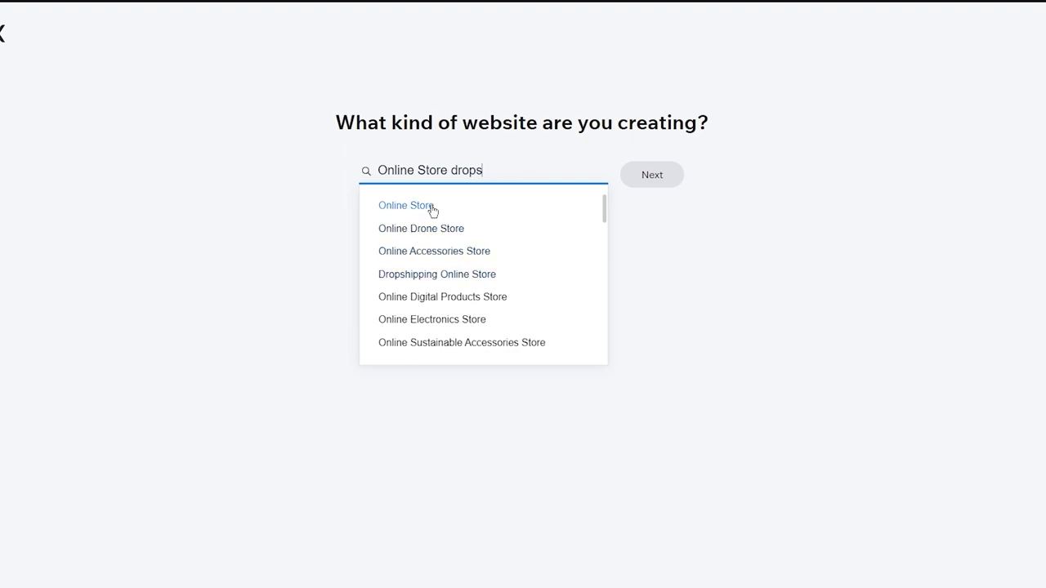
left_click(456, 282)
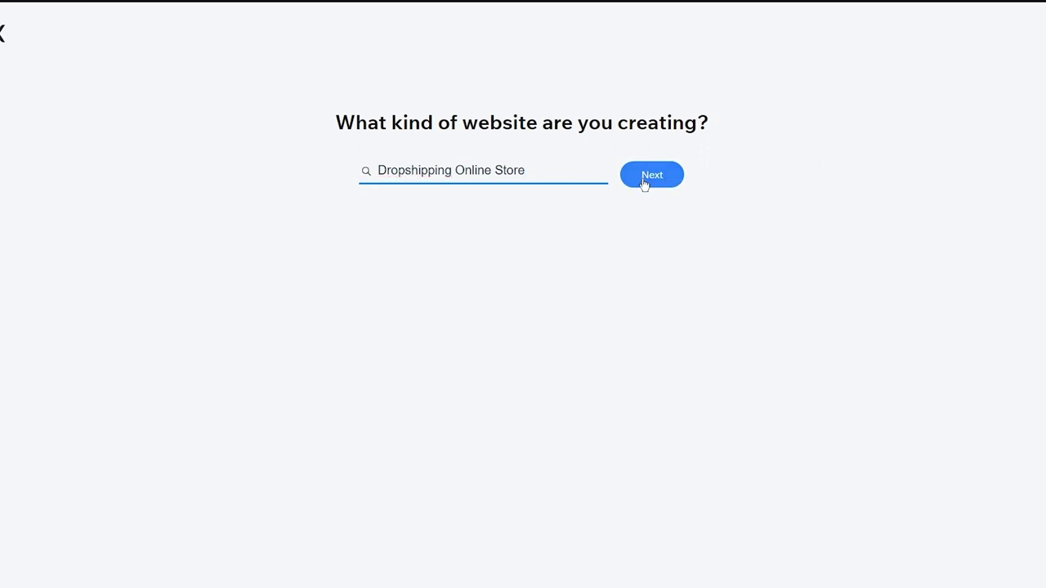
left_click(644, 181)
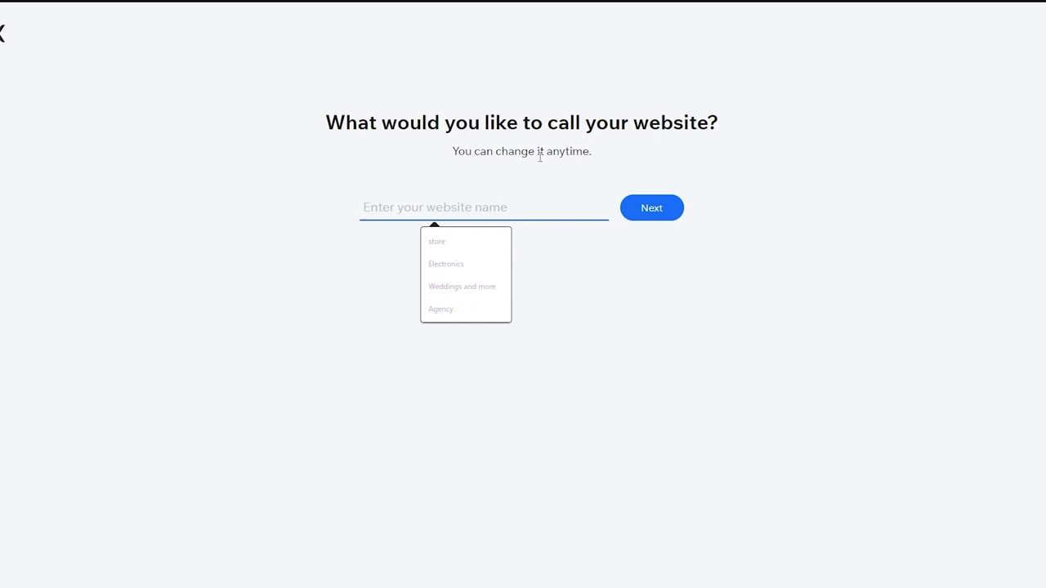
Name the site 'ansdinwiabudb' and mark selling products as the website goal.
type("ansdinwiabudb")
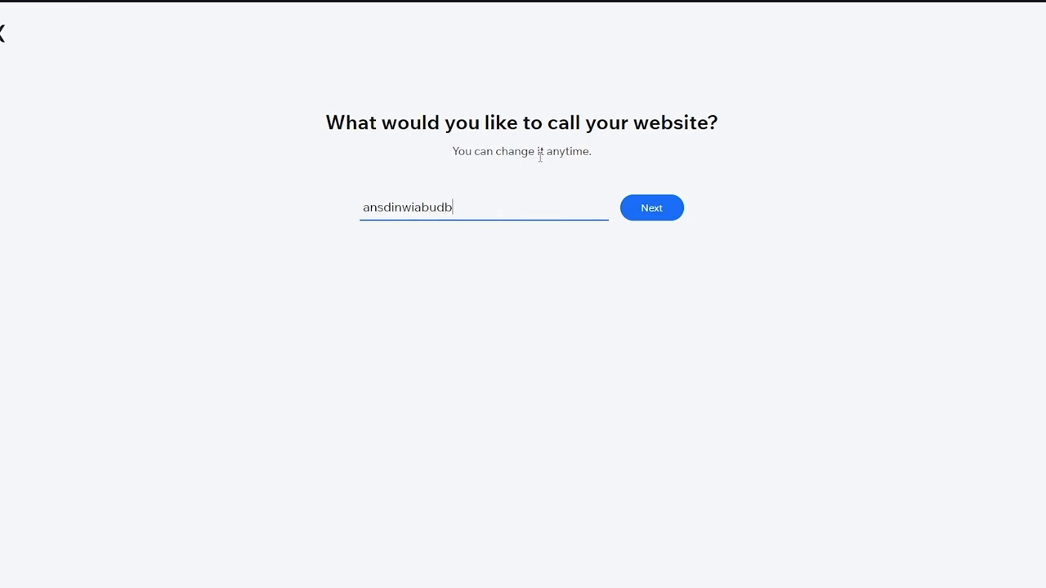
left_click(668, 207)
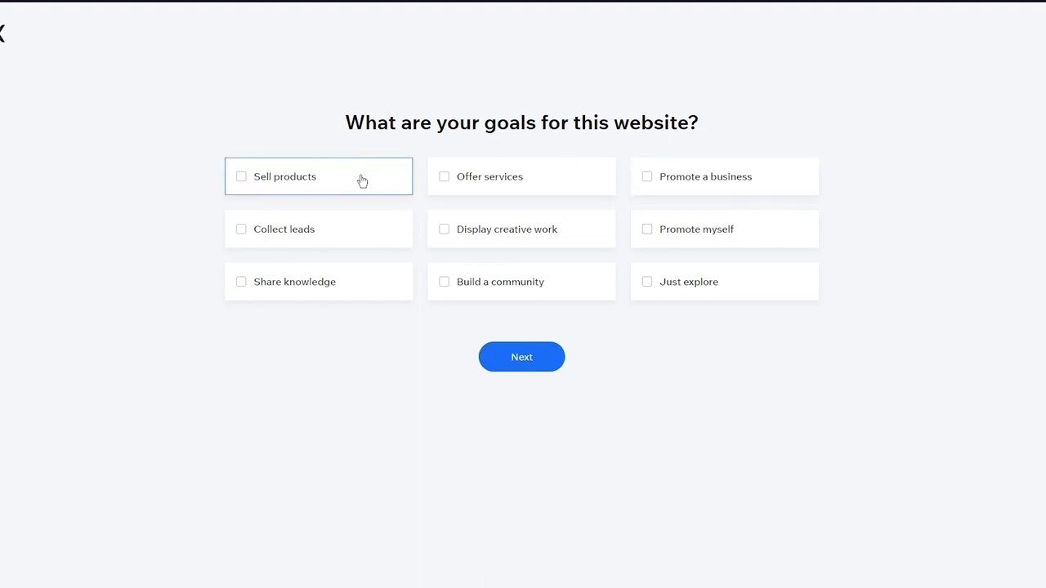
left_click(333, 181)
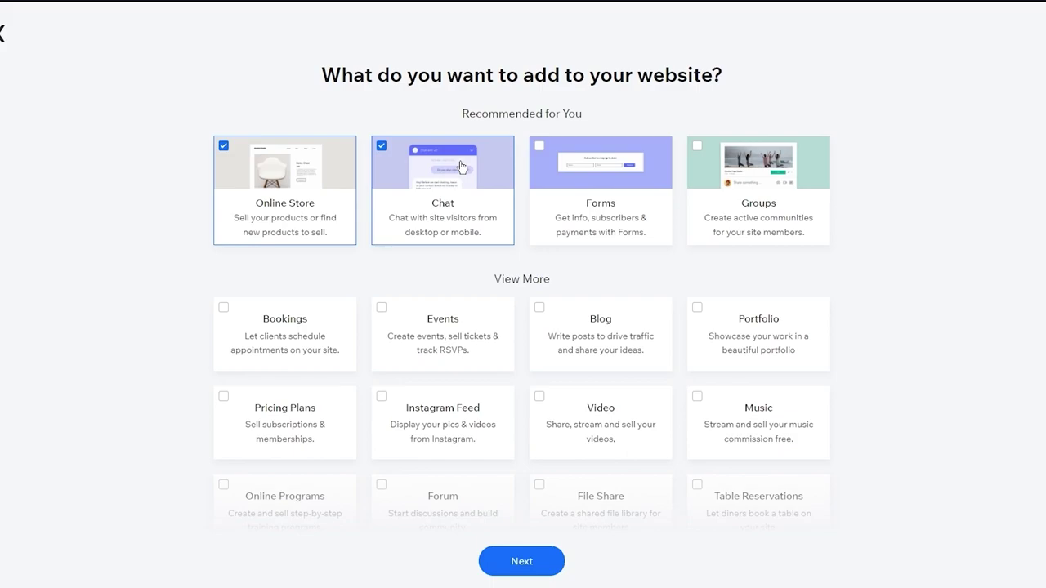
scroll(672, 292, "down", 2)
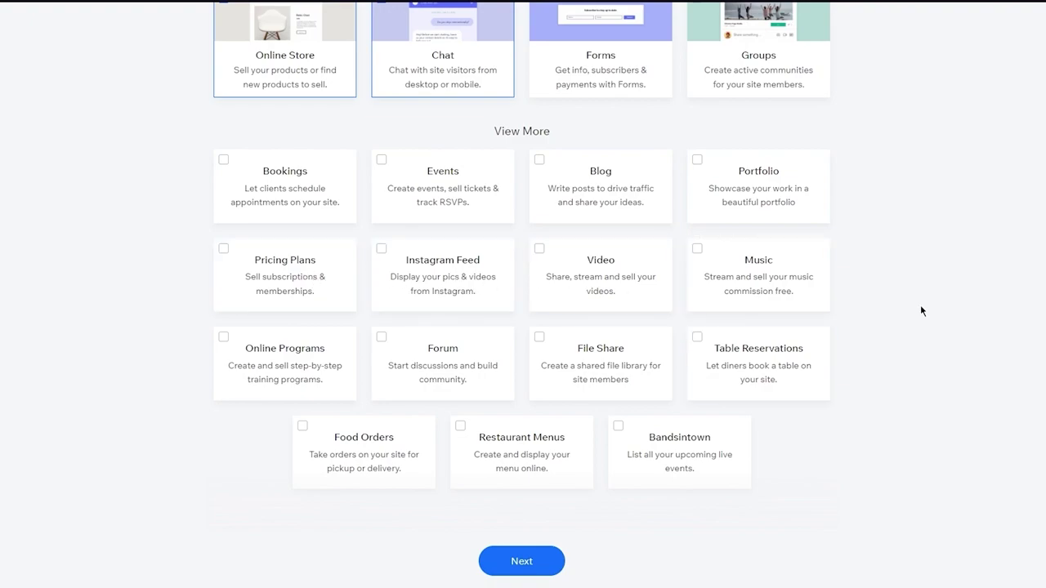
scroll(920, 305, "up", 2)
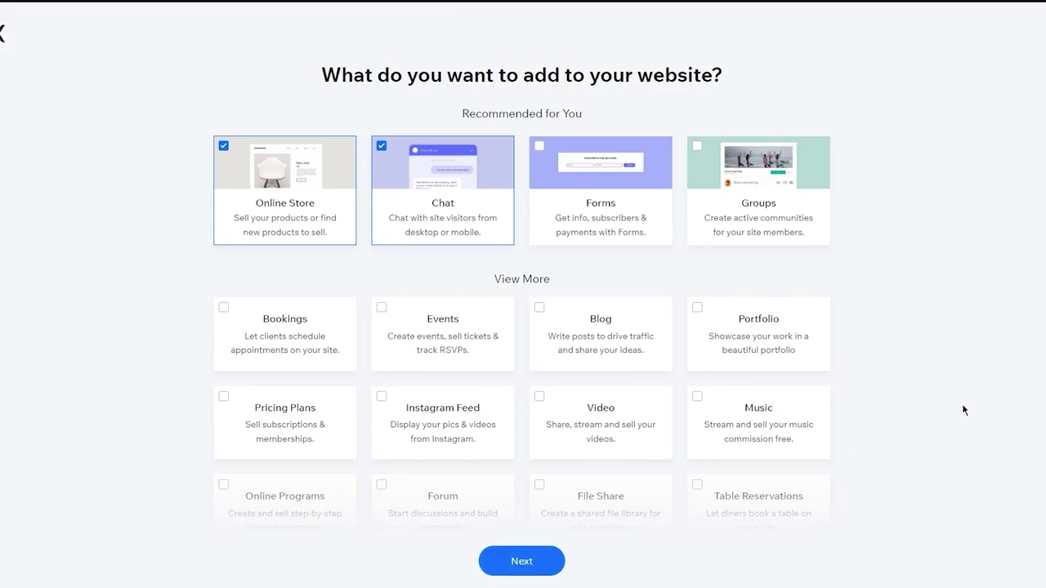
scroll(501, 297, "down", 2)
scroll(504, 295, "up", 2)
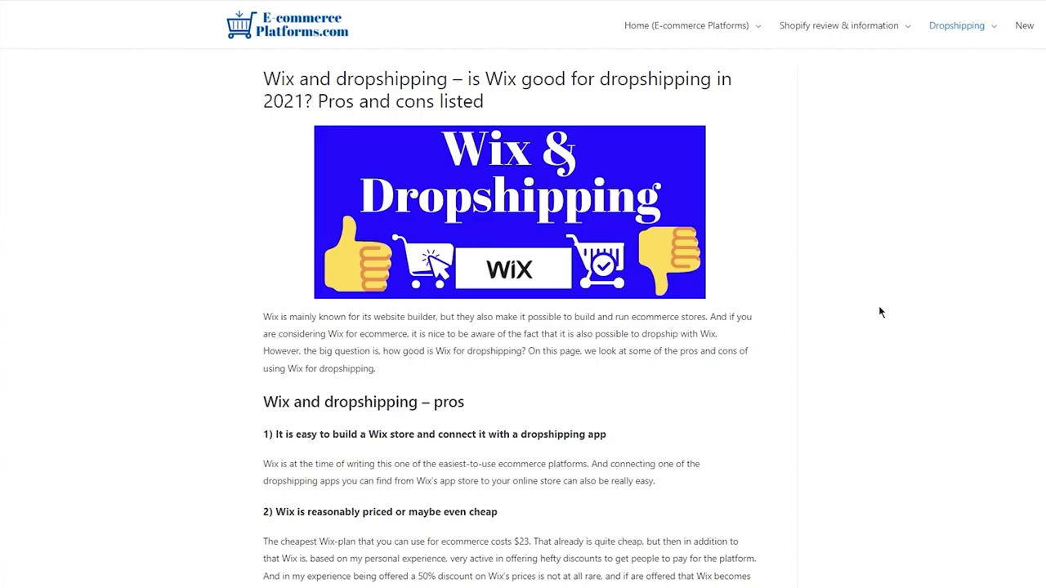
Read the opening of the Wix dropshipping article, briefly highlighting 'Wix's app' in the pros.
scroll(878, 306, "down", 2)
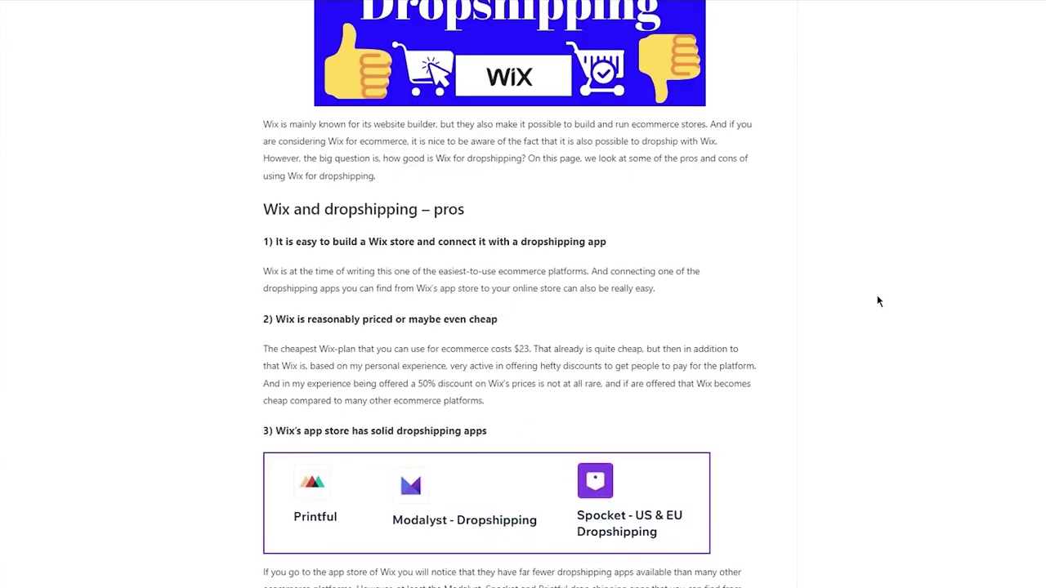
scroll(732, 236, "down", 7)
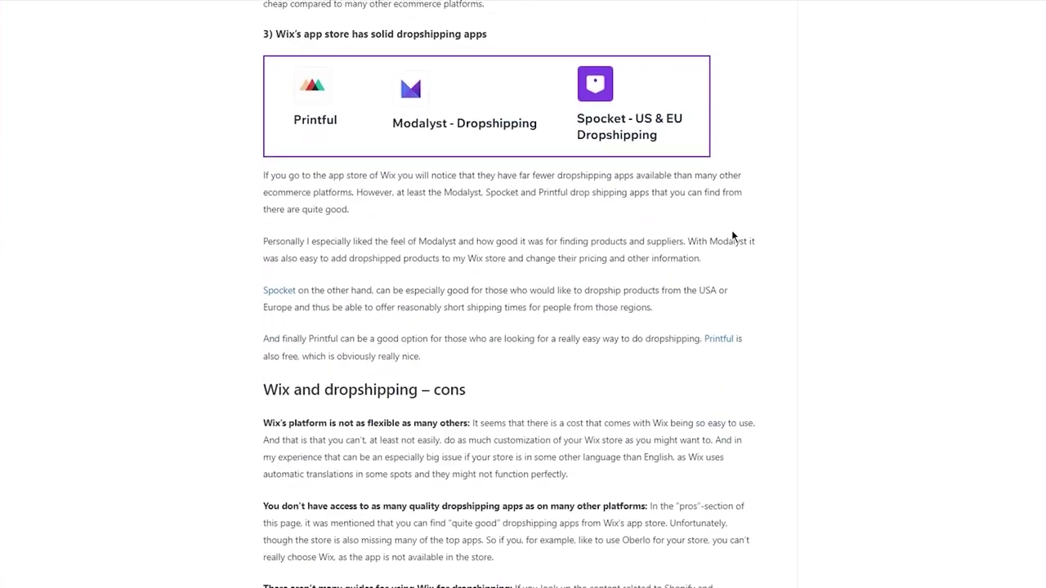
key("Home")
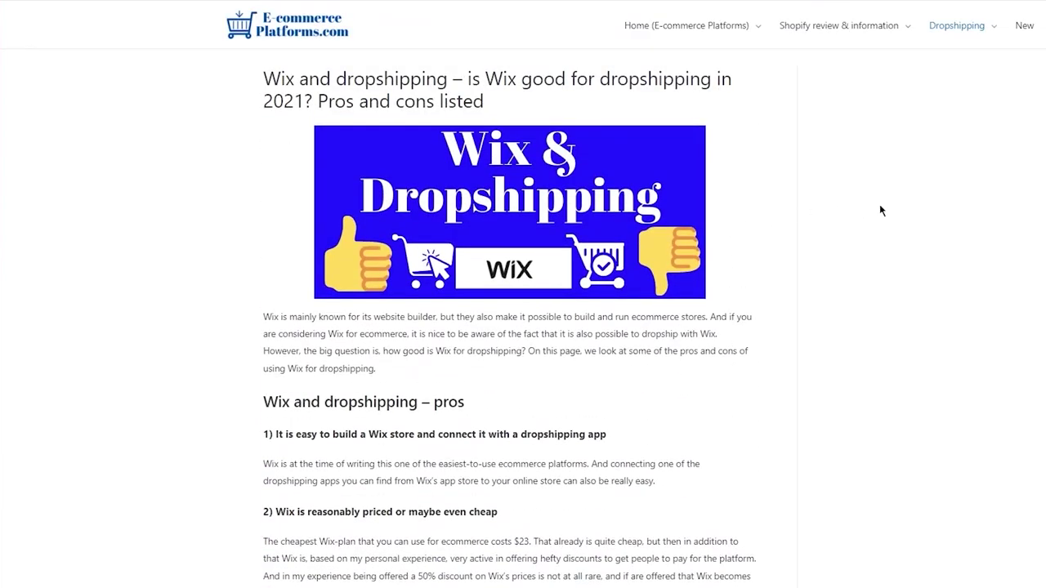
scroll(880, 210, "down", 2)
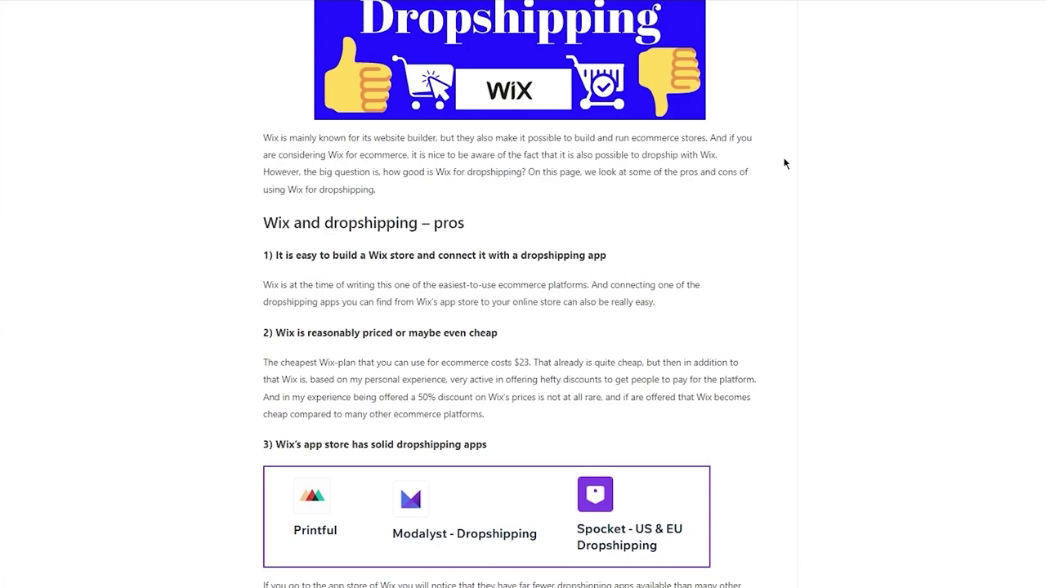
scroll(784, 163, "down", 3)
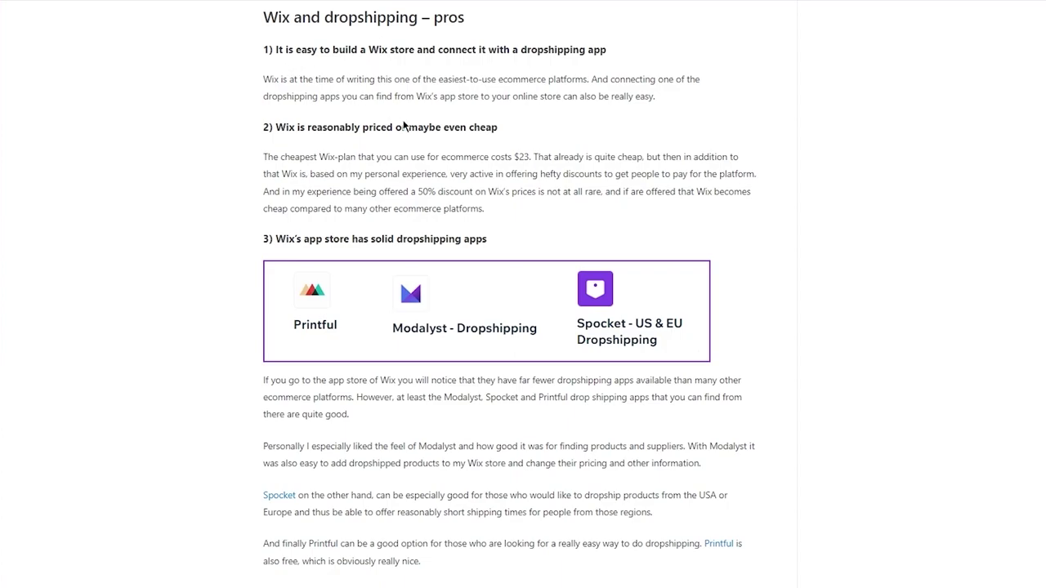
left_click_drag(417, 98, 451, 99)
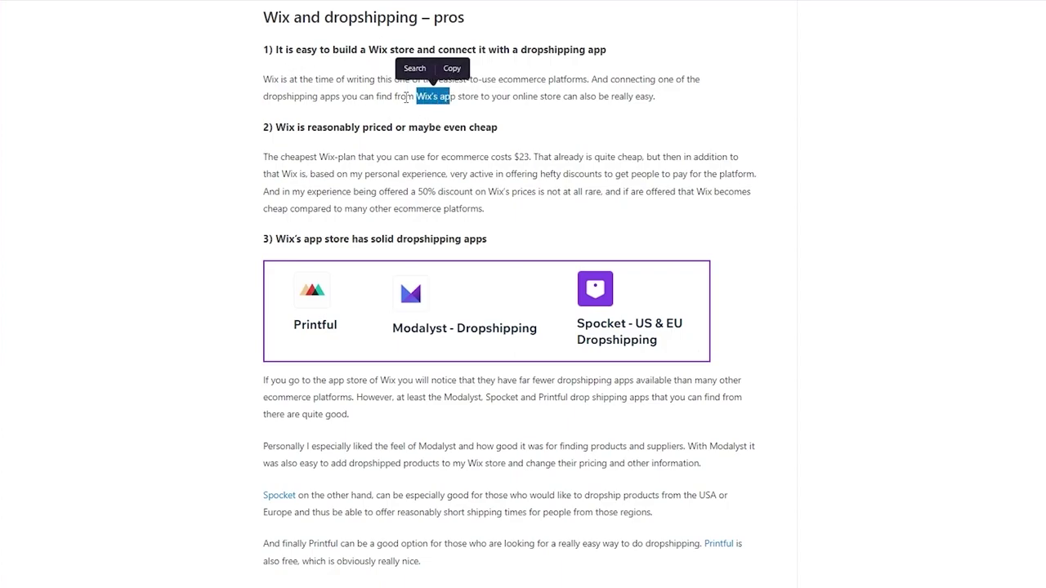
left_click(318, 102)
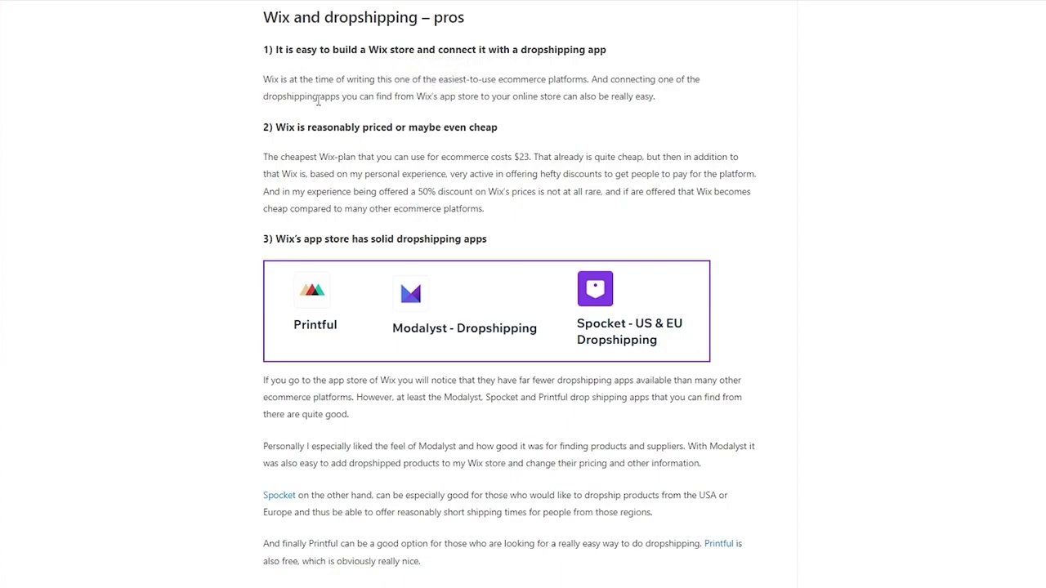
Read through the remaining pros and cons, then jump back to the article's title.
scroll(317, 101, "down", 1)
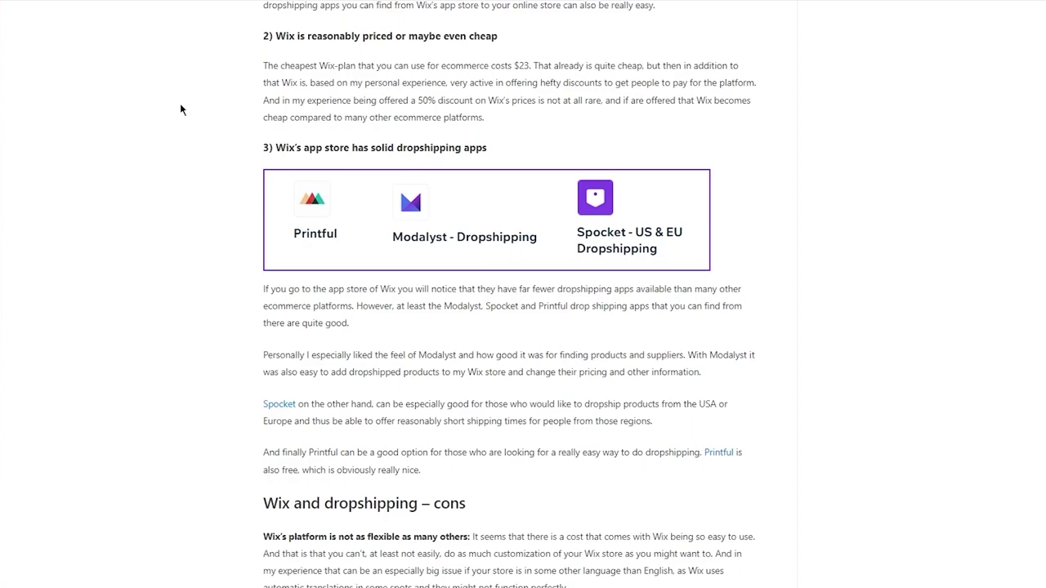
scroll(181, 108, "down", 1)
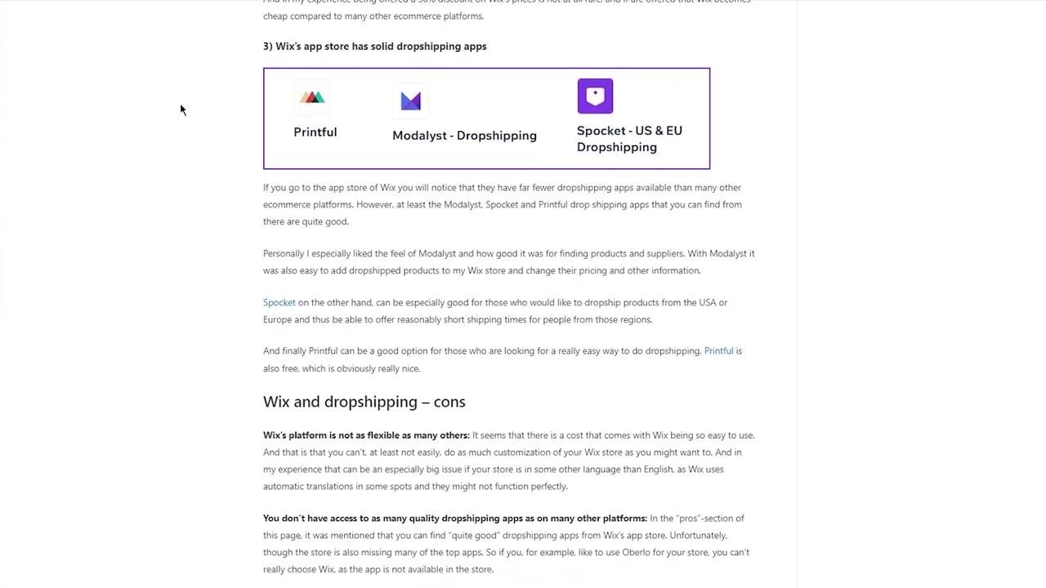
scroll(181, 109, "down", 1)
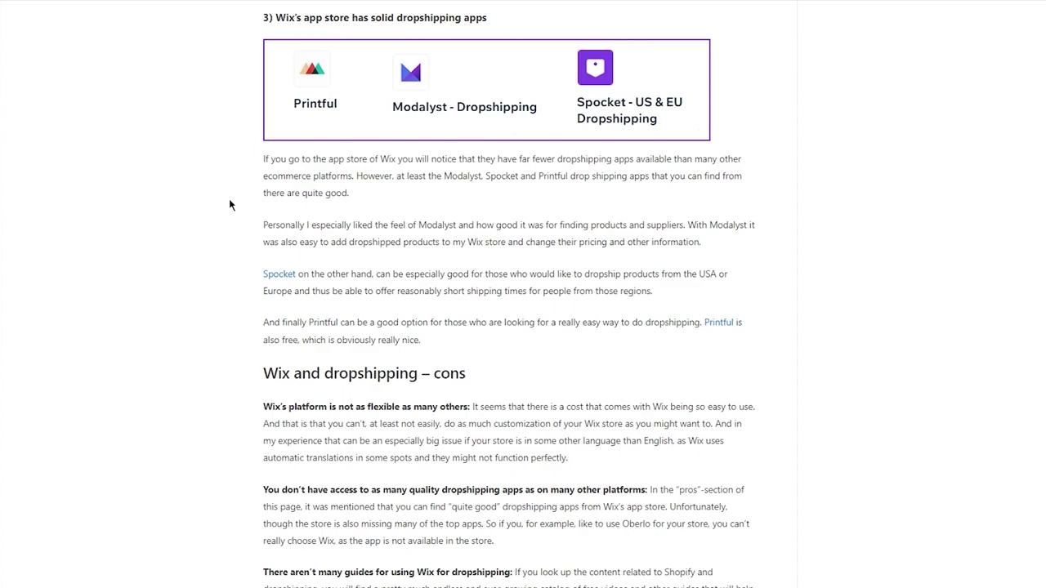
scroll(237, 152, "down", 1)
scroll(238, 152, "down", 3)
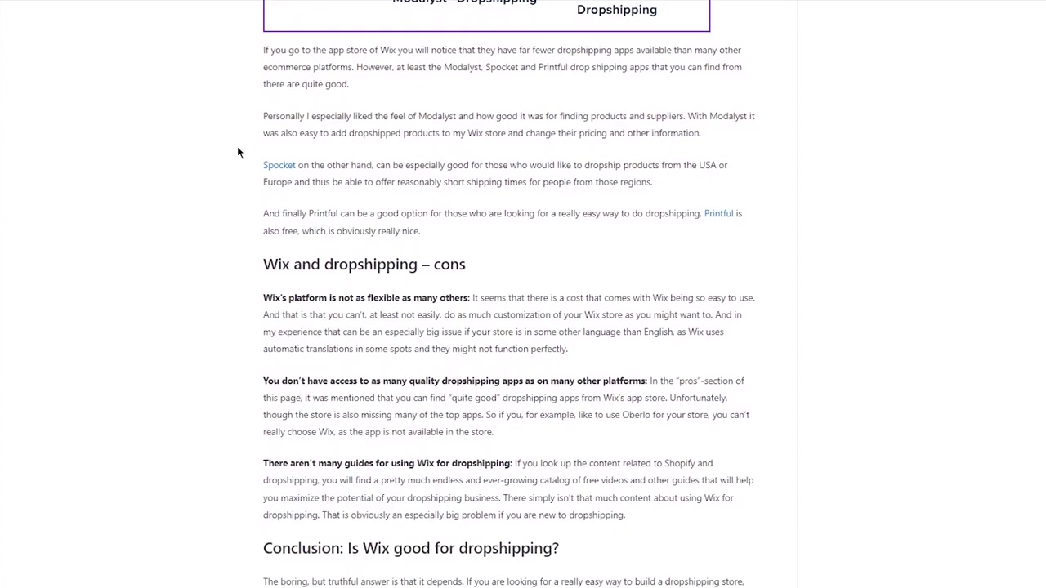
scroll(237, 152, "down", 1)
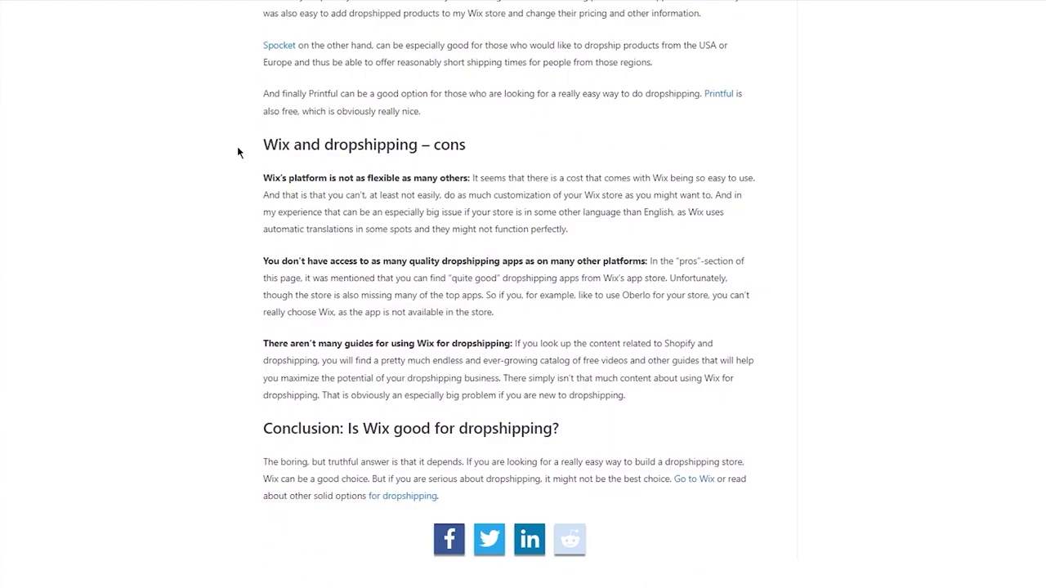
scroll(237, 152, "up", 3)
scroll(237, 151, "down", 3)
scroll(539, 265, "up", 3)
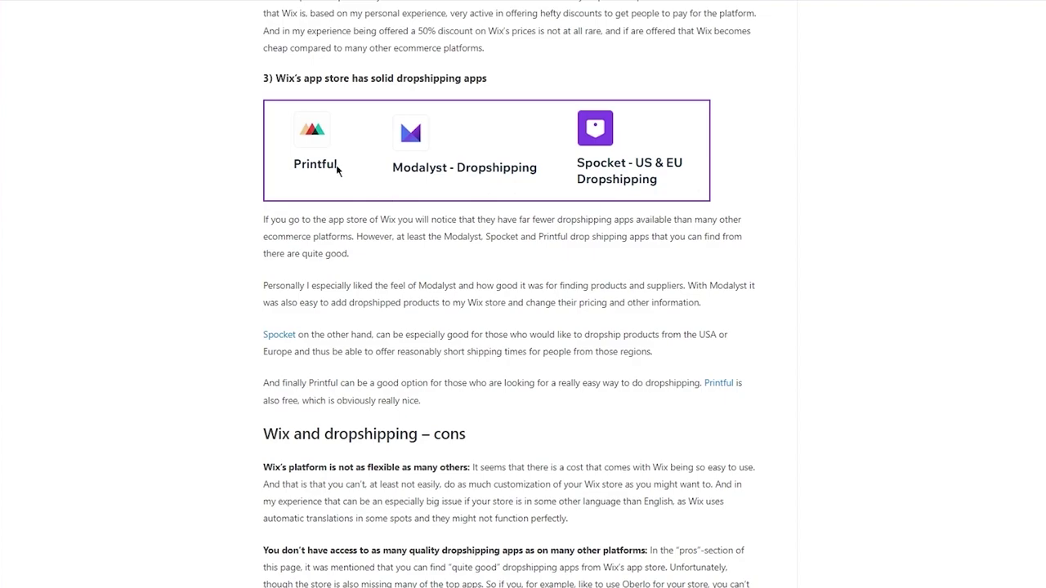
scroll(250, 142, "down", 2)
scroll(249, 147, "down", 1)
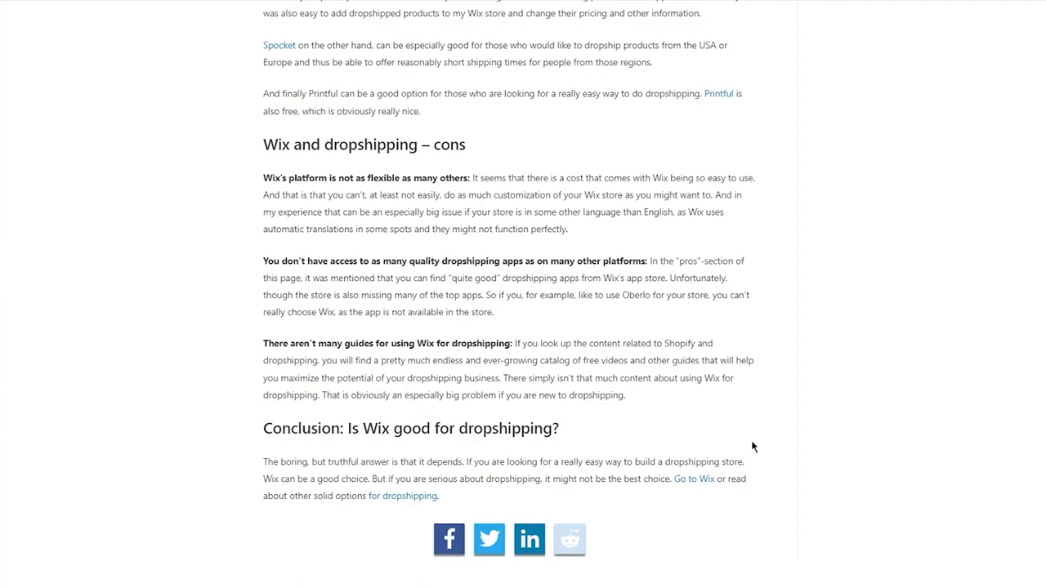
key("Home")
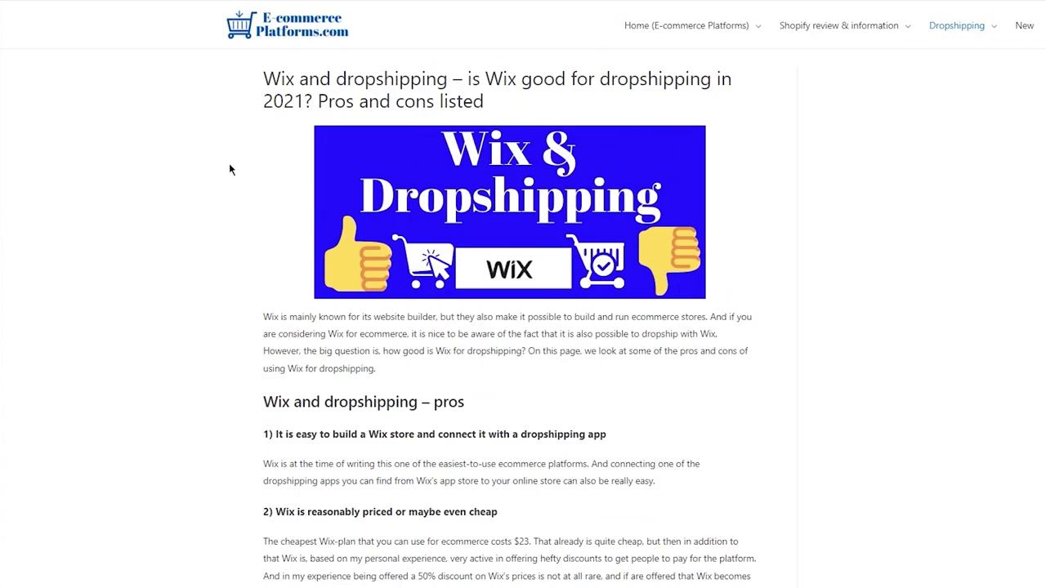
scroll(229, 169, "down", 6)
scroll(230, 169, "up", 6)
Open Settings > Connect a Domain from the Dashboard's 'No domain' entry.
scroll(230, 169, "down", 4)
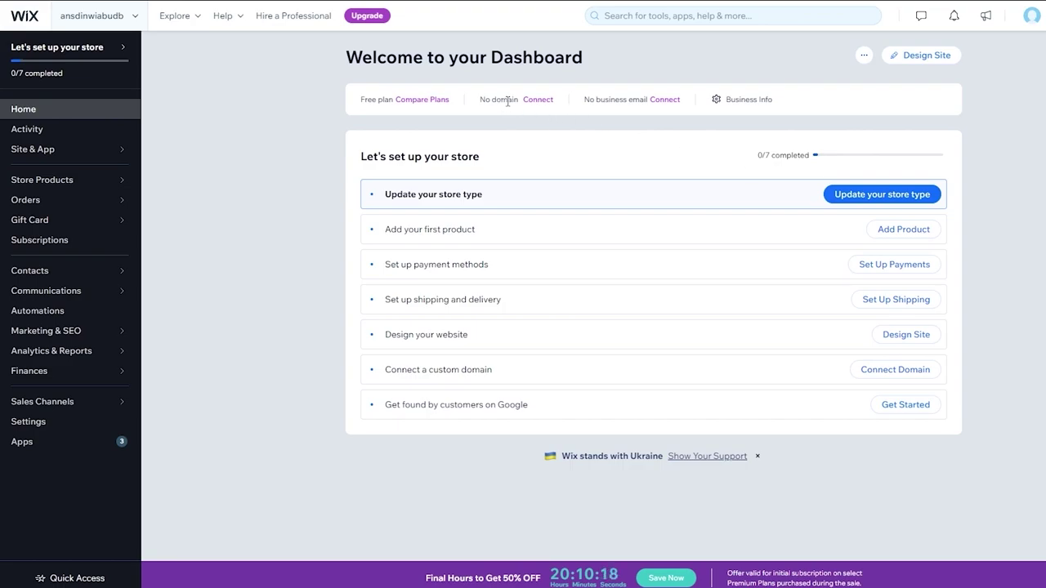
left_click(538, 100)
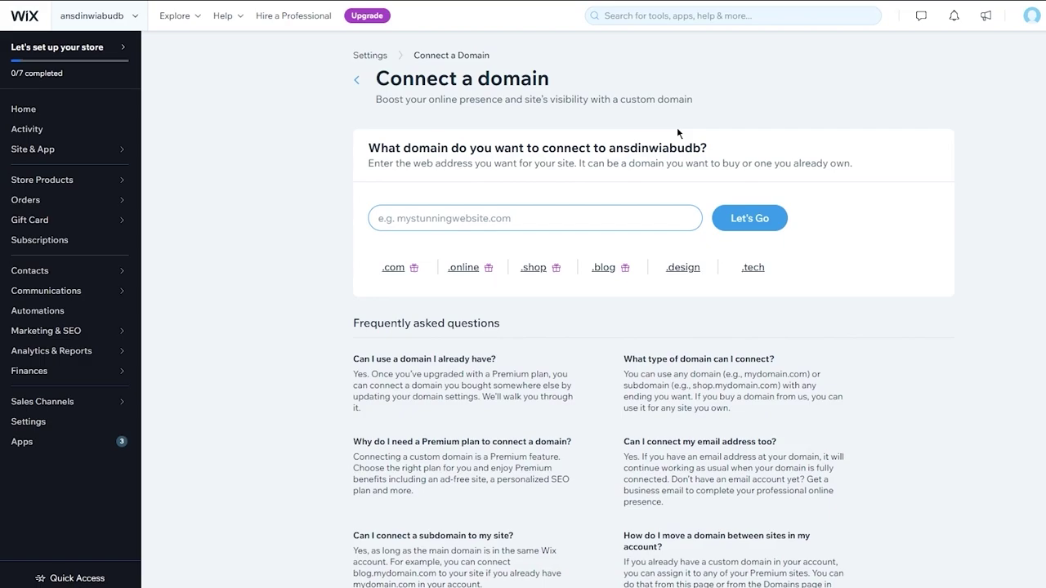
Check that naksndaknsd.com is available, claim it, and dismiss the upgrade offer.
left_click(628, 218)
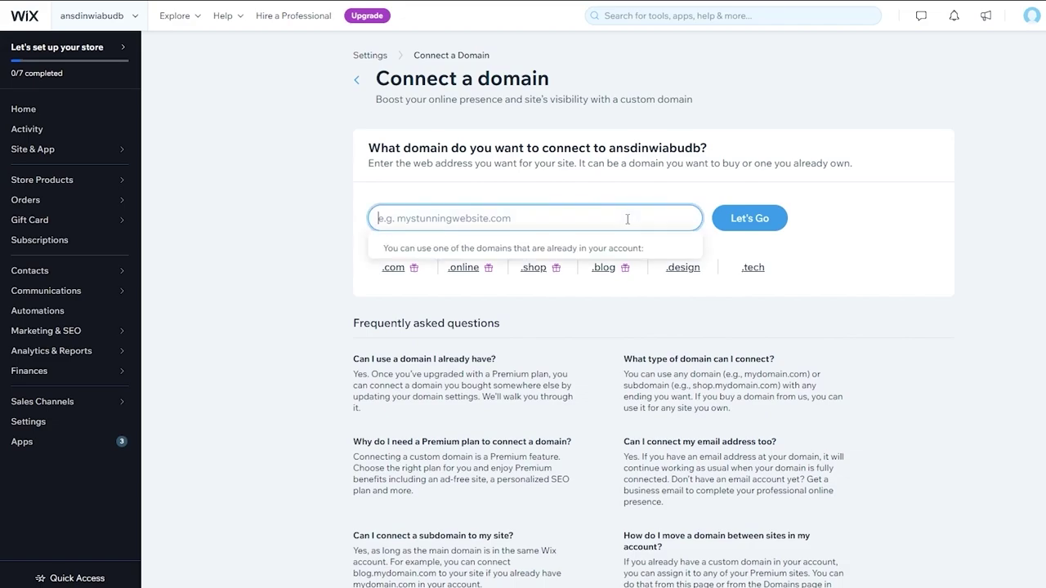
type("naksndaknsd")
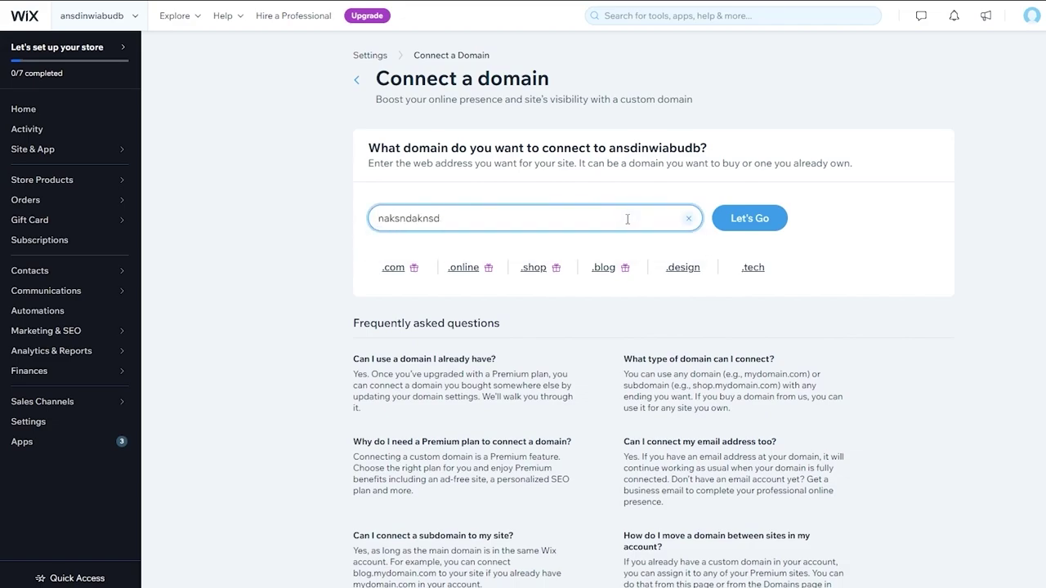
mouse_move(677, 271)
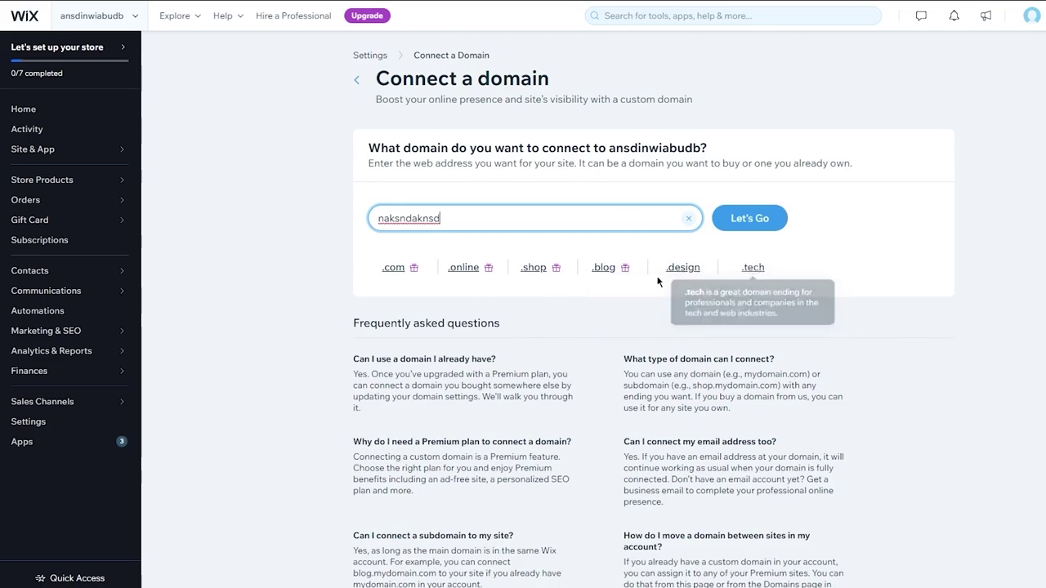
type(".com")
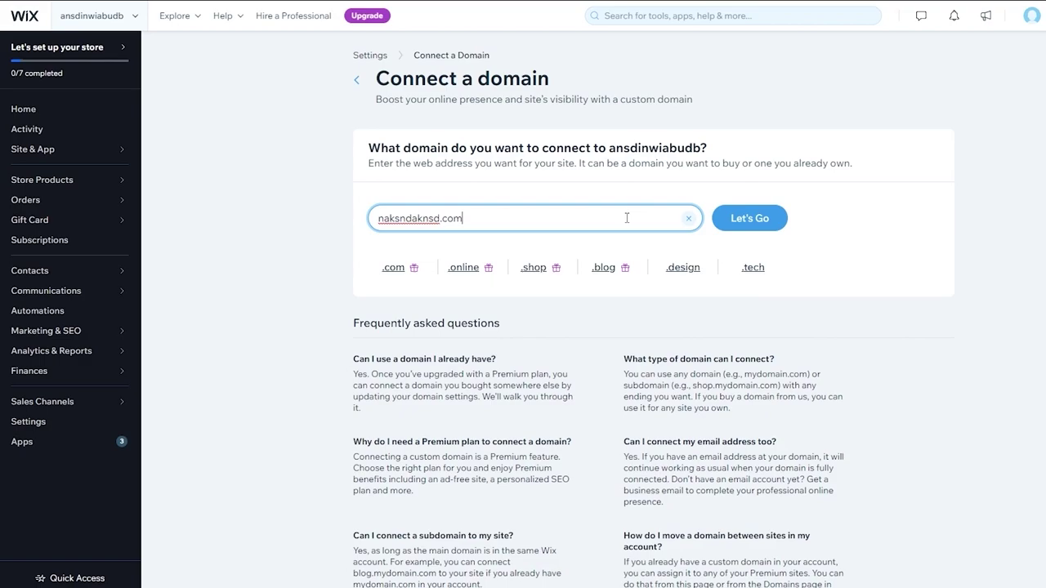
left_click(750, 218)
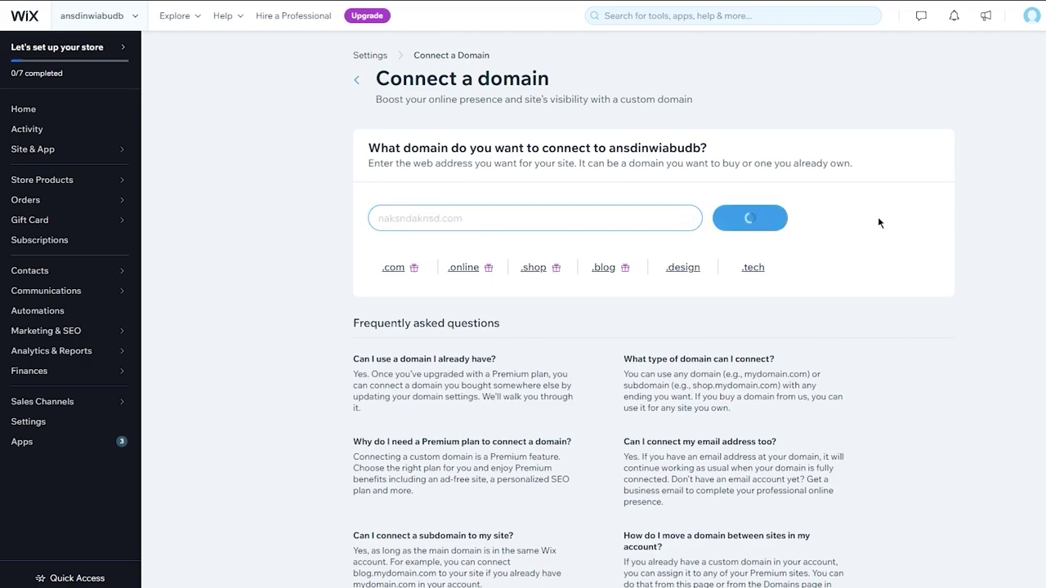
left_click(733, 225)
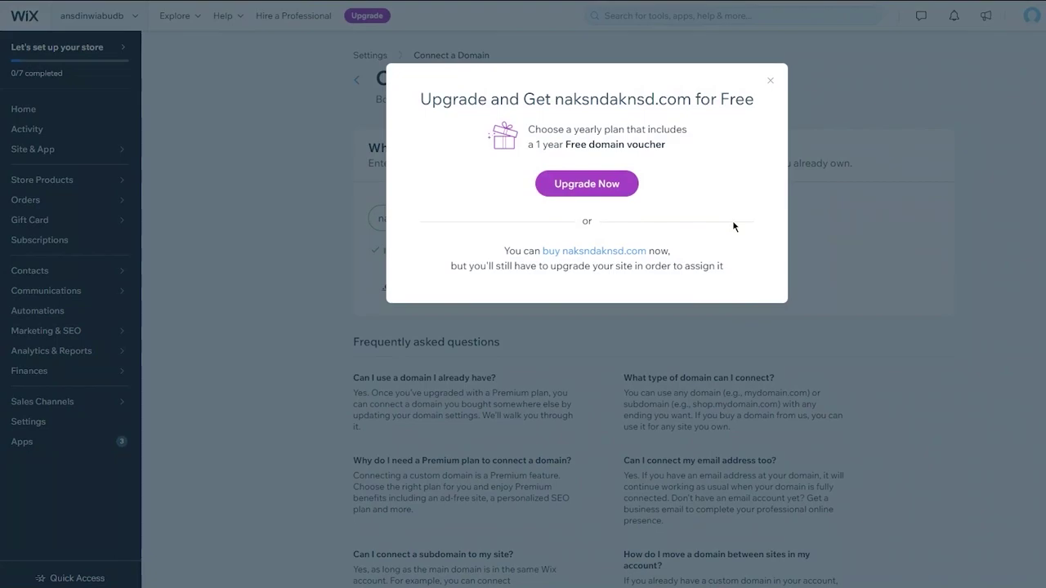
left_click(768, 82)
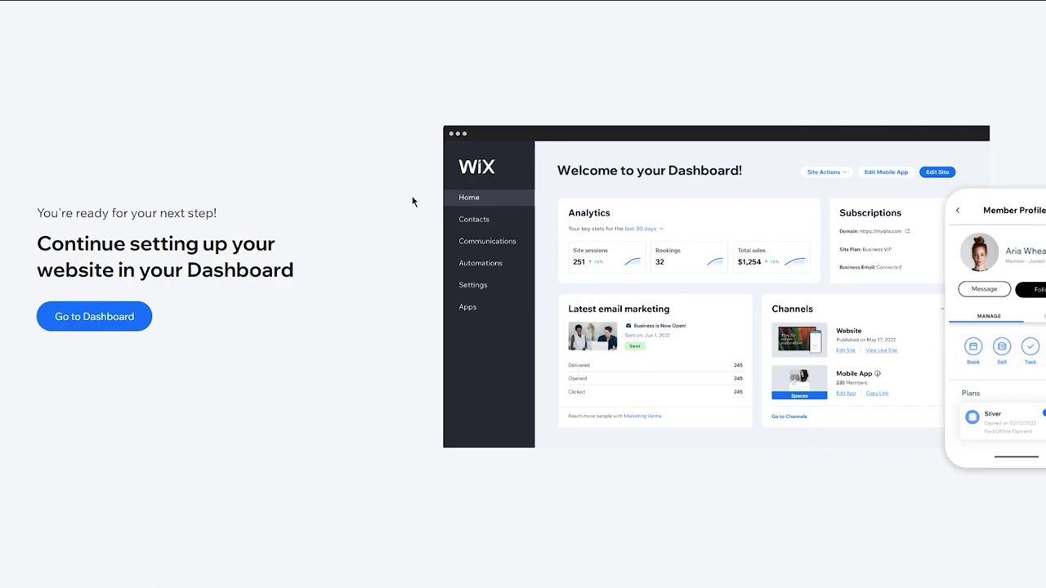
Go to the Dashboard from the continue-setting-up page.
left_click(100, 317)
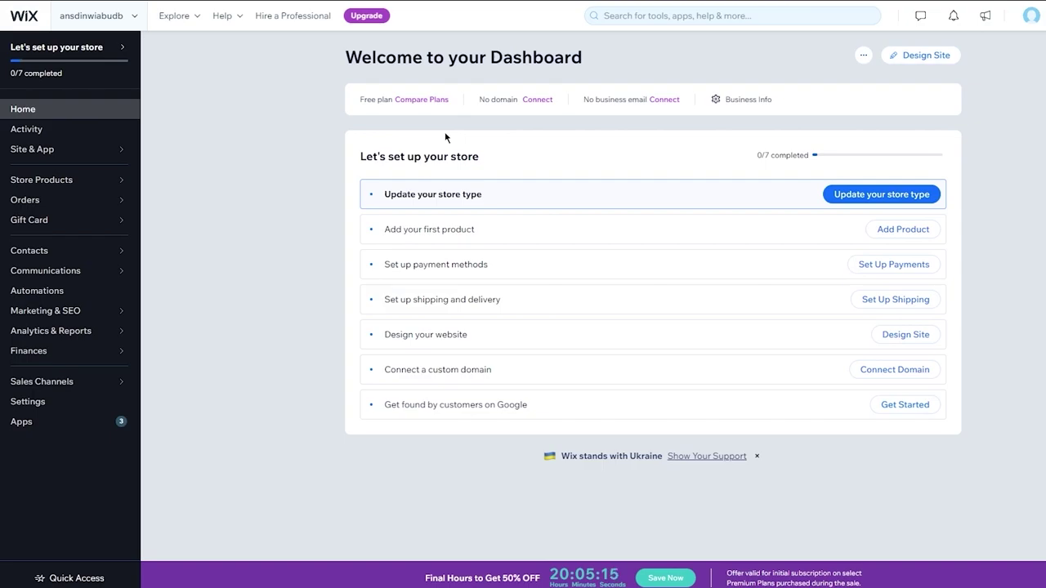
left_click(425, 100)
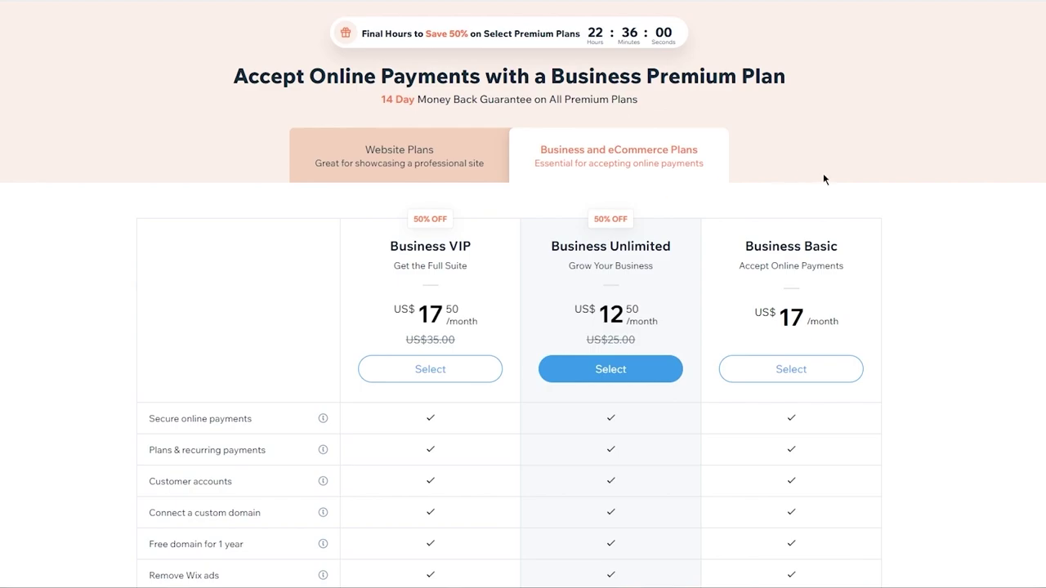
left_click(369, 166)
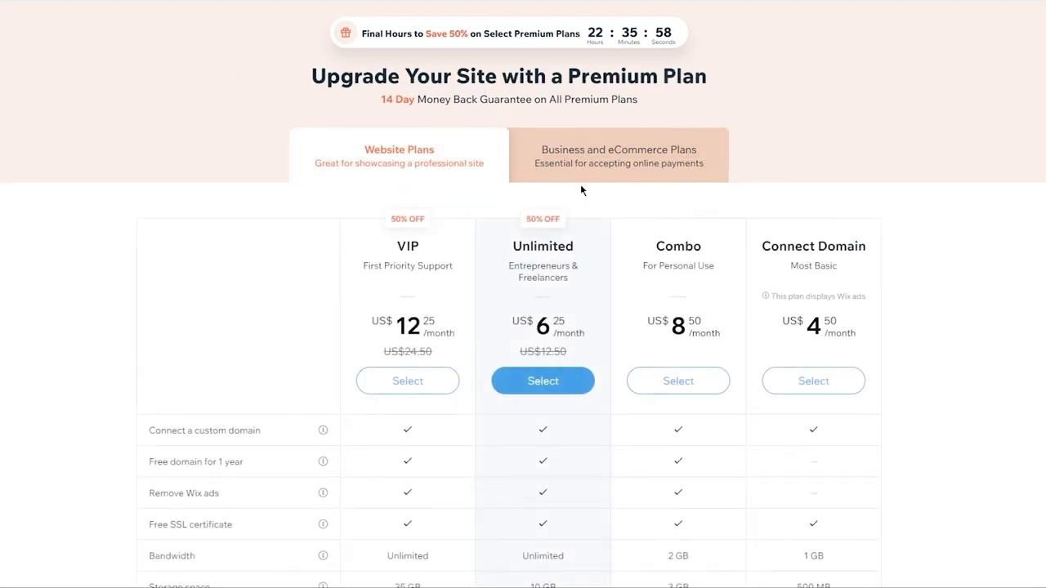
scroll(708, 401, "down", 2)
scroll(707, 401, "up", 2)
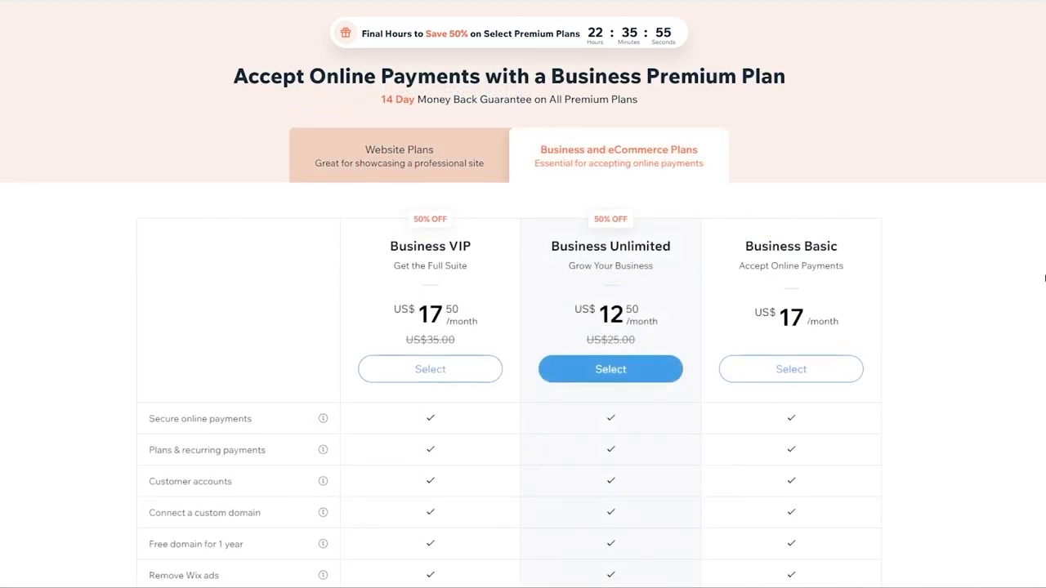
left_click(406, 175)
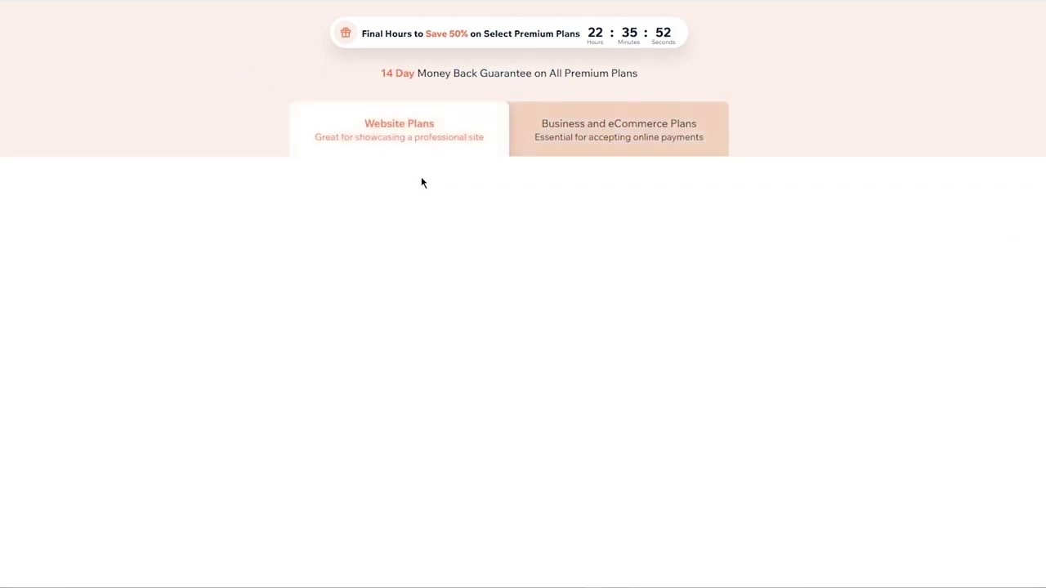
scroll(923, 205, "down", 3)
scroll(523, 327, "down", 8)
scroll(523, 326, "up", 11)
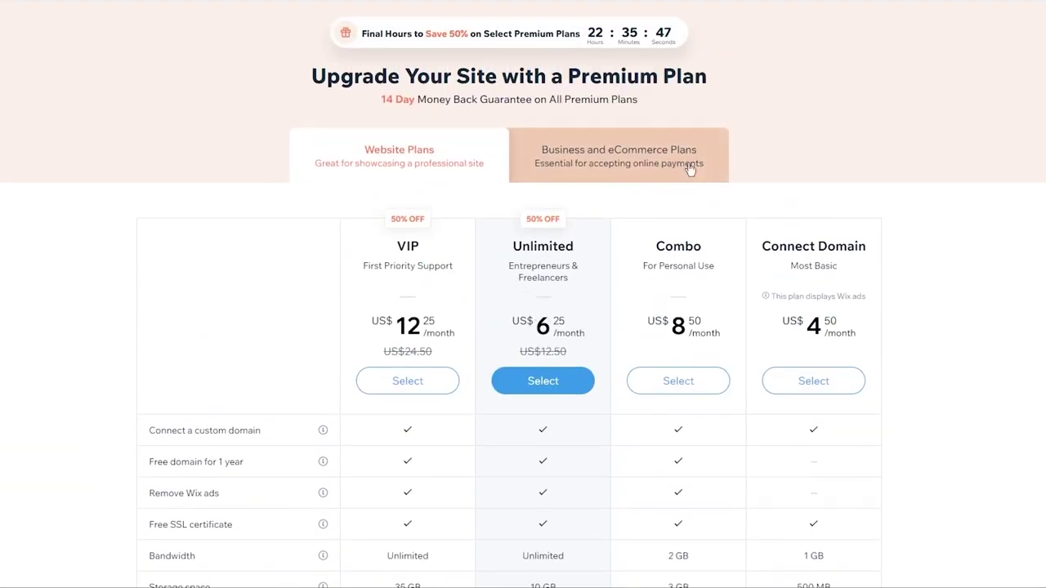
left_click(678, 140)
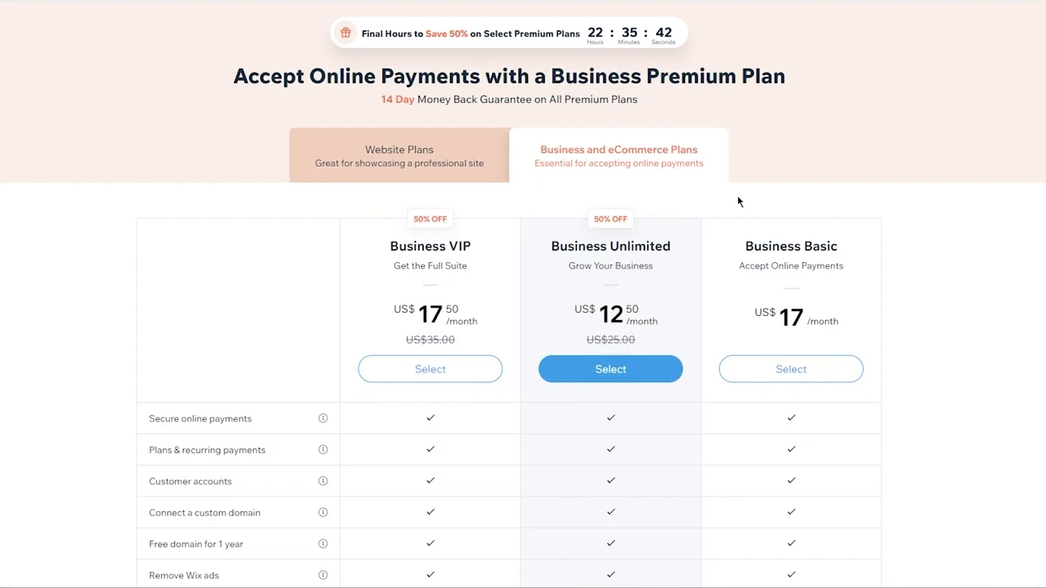
scroll(963, 283, "down", 4)
scroll(962, 283, "up", 2)
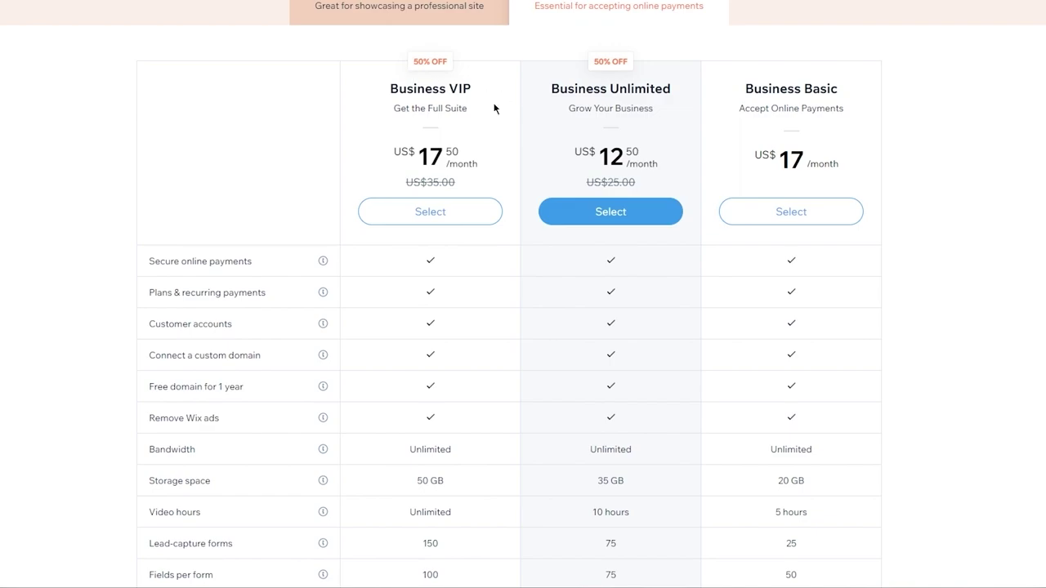
scroll(493, 108, "down", 2)
scroll(490, 135, "up", 3)
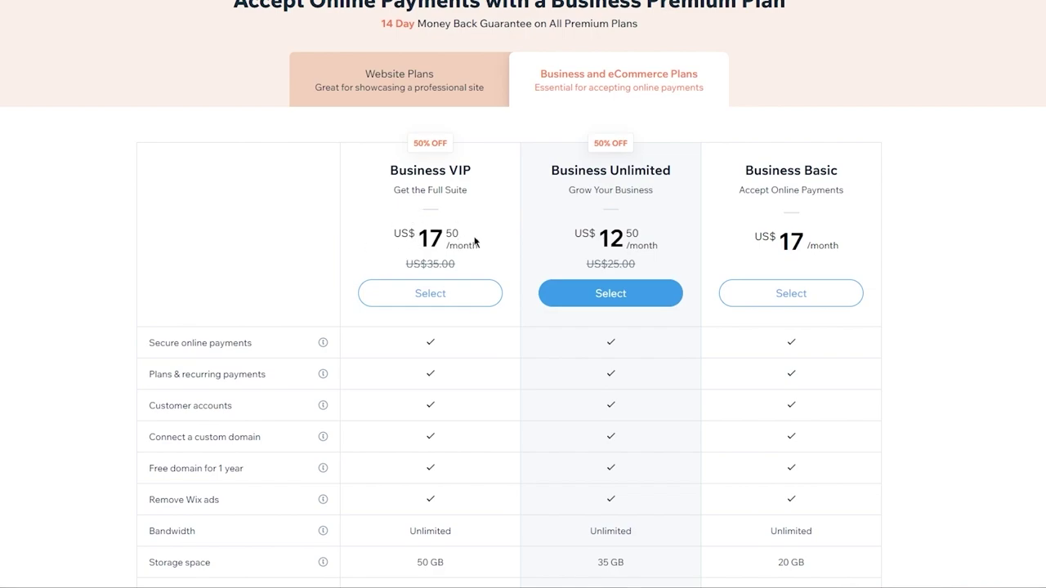
scroll(475, 246, "down", 3)
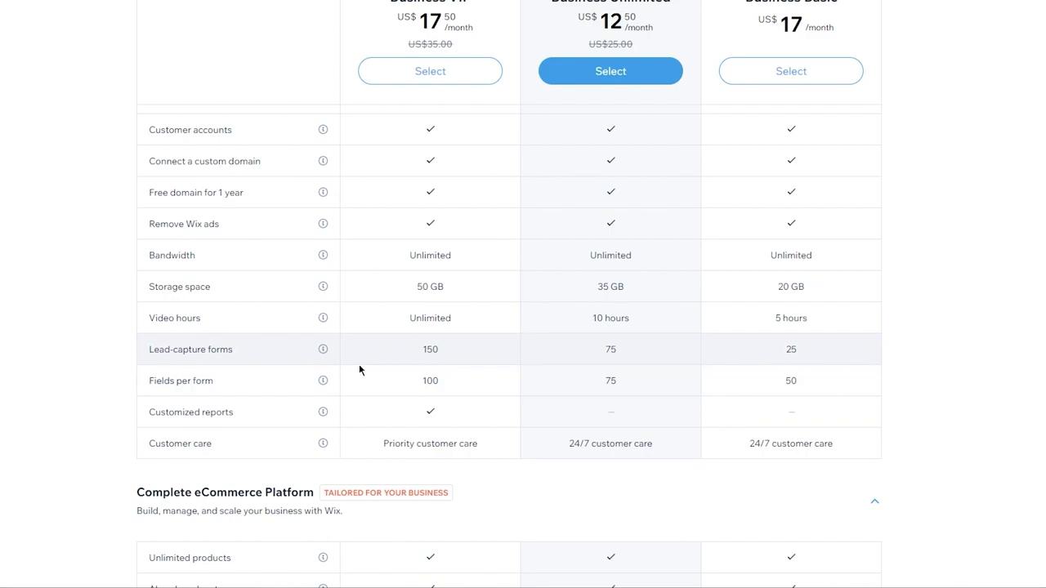
scroll(470, 488, "down", 1)
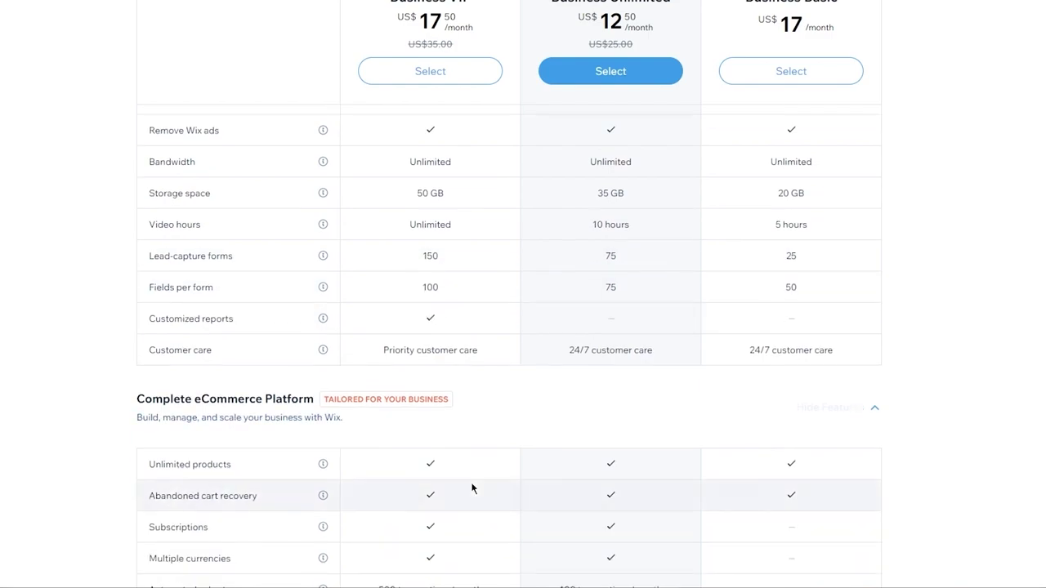
scroll(235, 366, "down", 4)
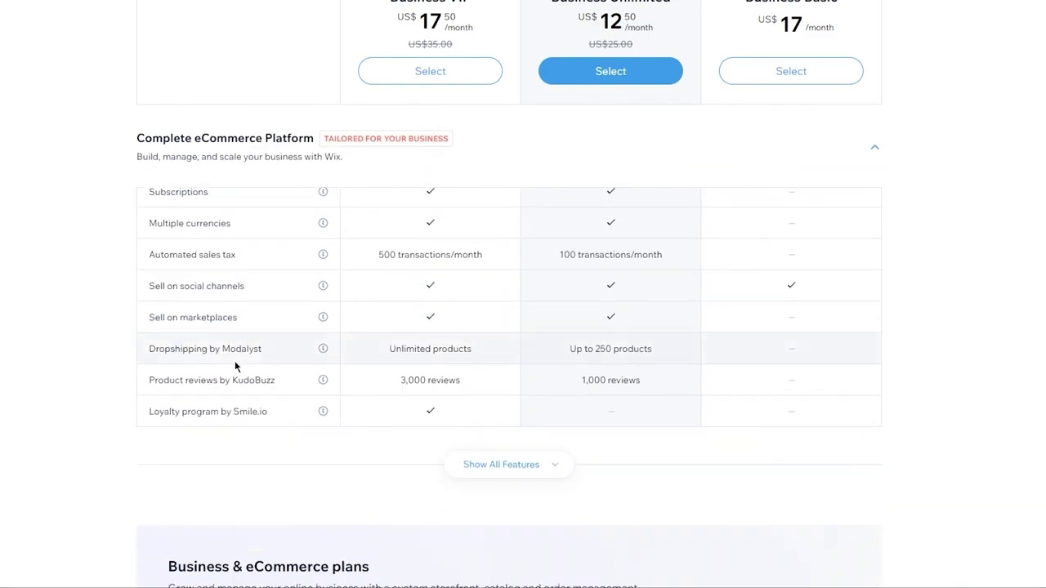
scroll(38, 263, "down", 6)
scroll(37, 263, "up", 15)
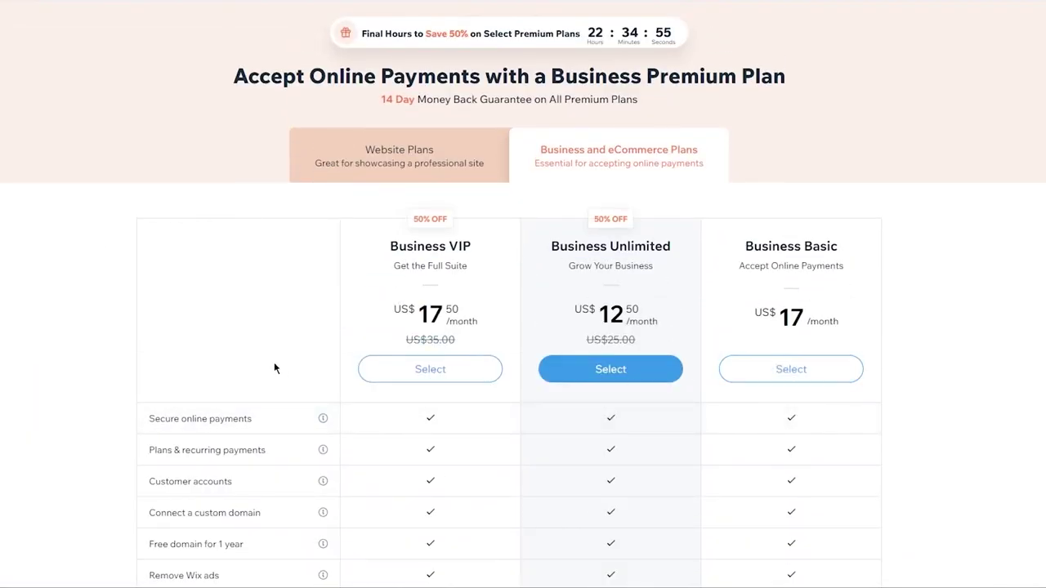
Select the Business VIP plan, then leave its billing page back to the dashboard.
left_click(429, 371)
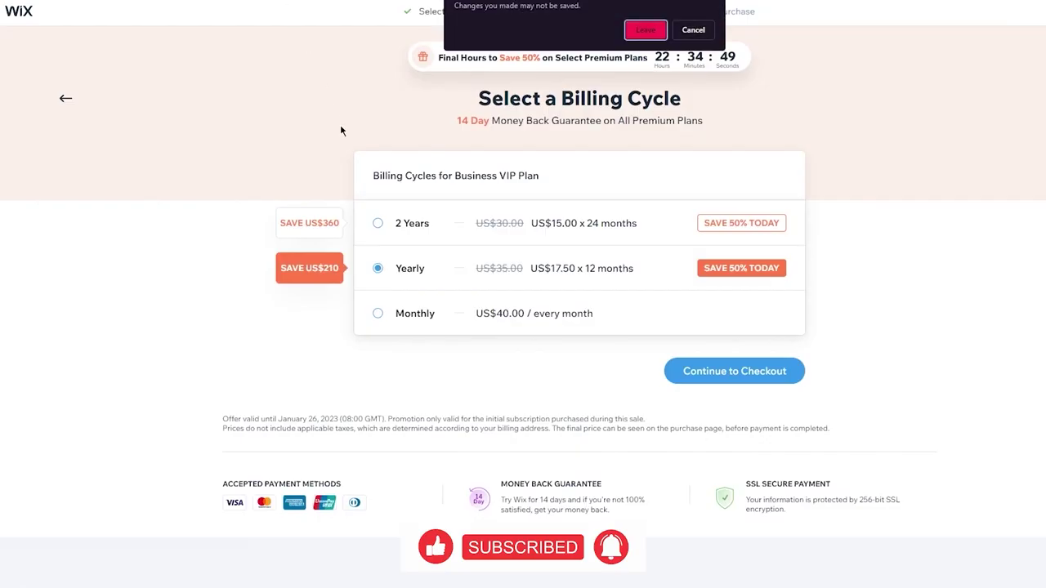
left_click(643, 31)
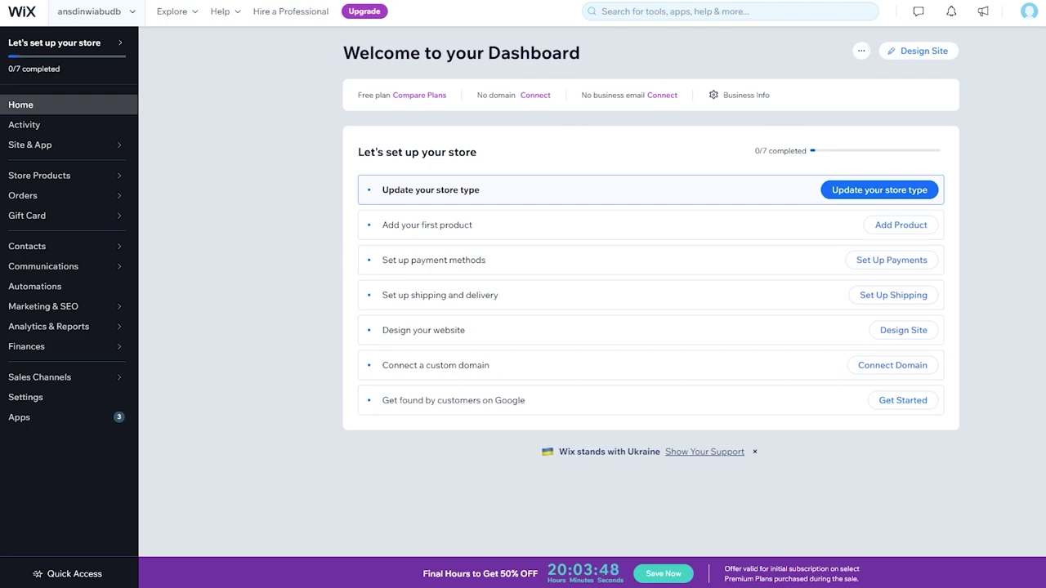
Choose Design Site on the dashboard to start designing the store website.
left_click(926, 56)
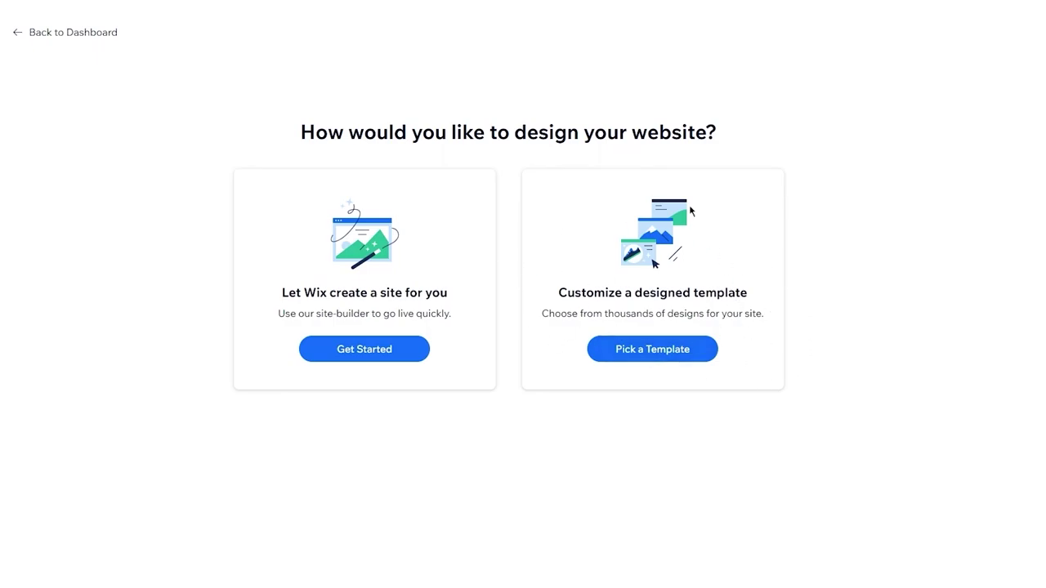
Browse the template gallery and edit the Accessories Store template with the ALWAYS BE ORIGINAL banner.
left_click(660, 353)
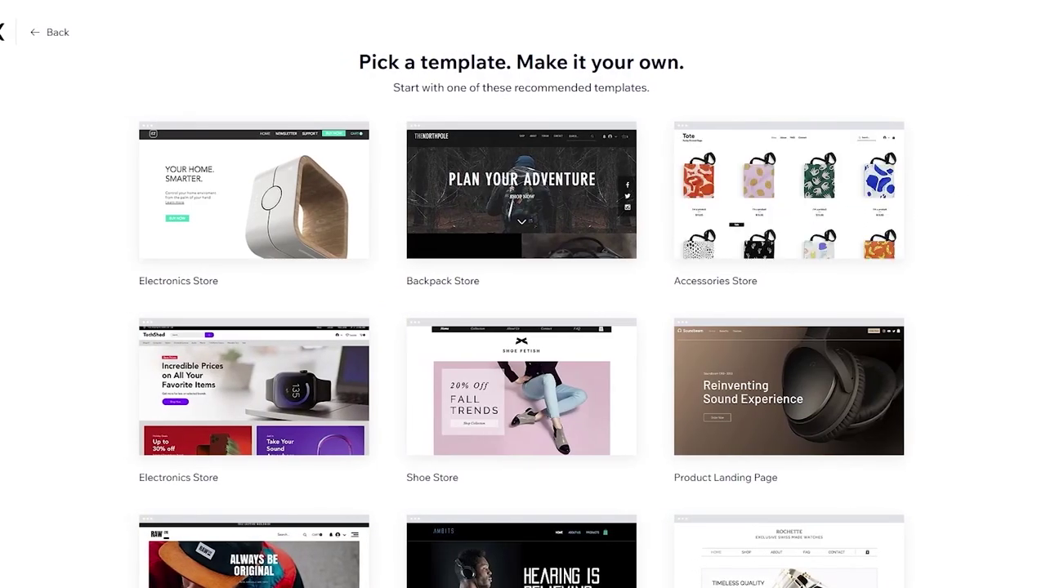
scroll(523, 326, "down", 4)
scroll(523, 327, "up", 4)
scroll(806, 59, "down", 3)
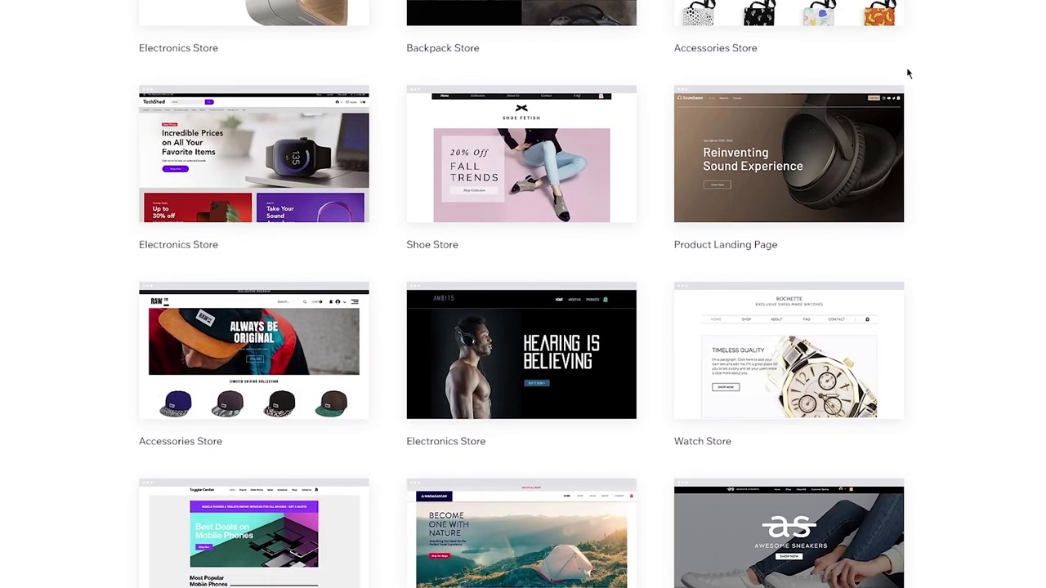
scroll(1001, 141, "down", 2)
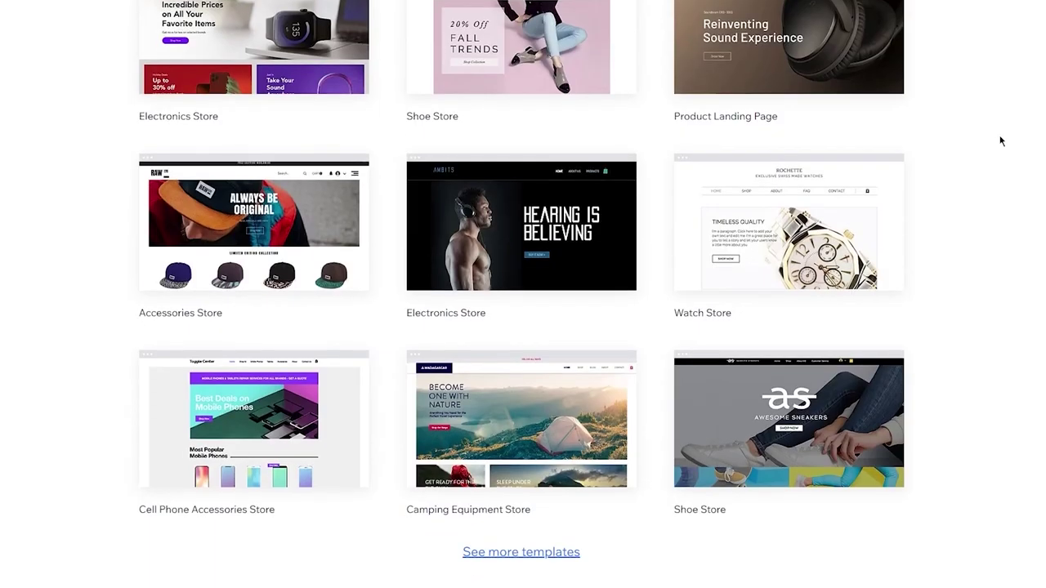
mouse_move(445, 377)
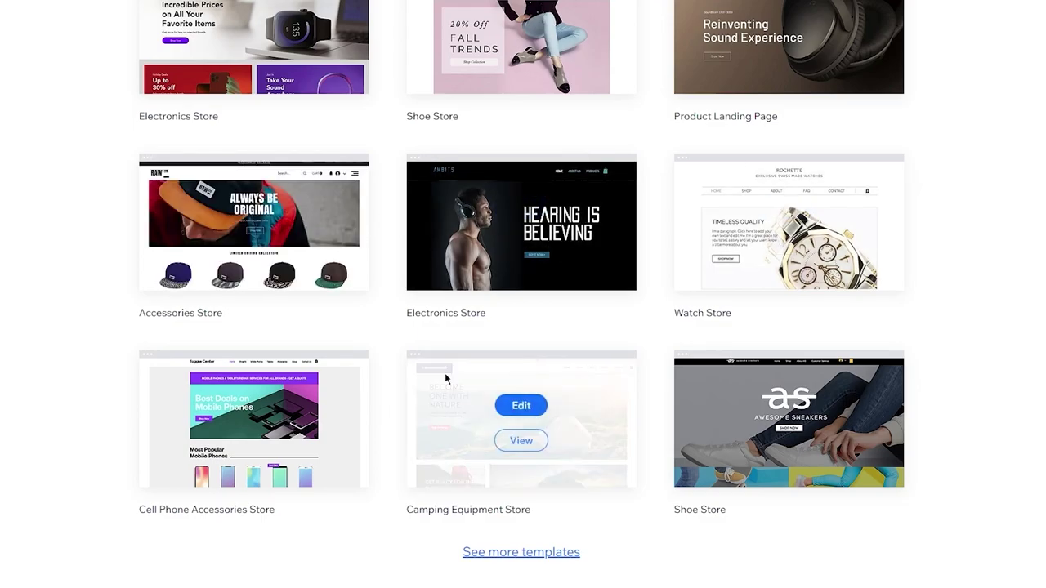
scroll(813, 437, "up", 5)
mouse_move(726, 169)
scroll(851, 286, "down", 6)
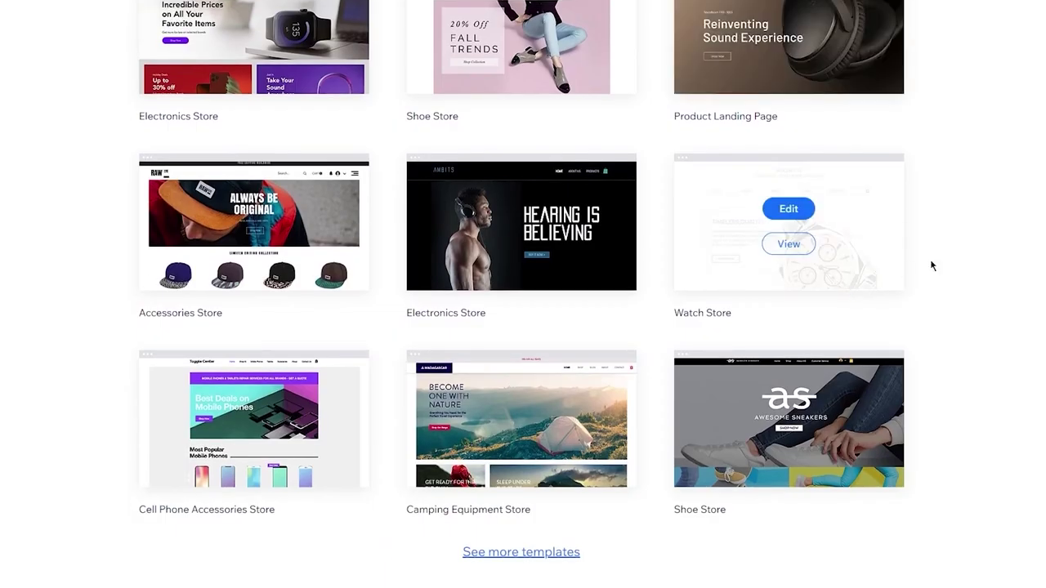
mouse_move(253, 237)
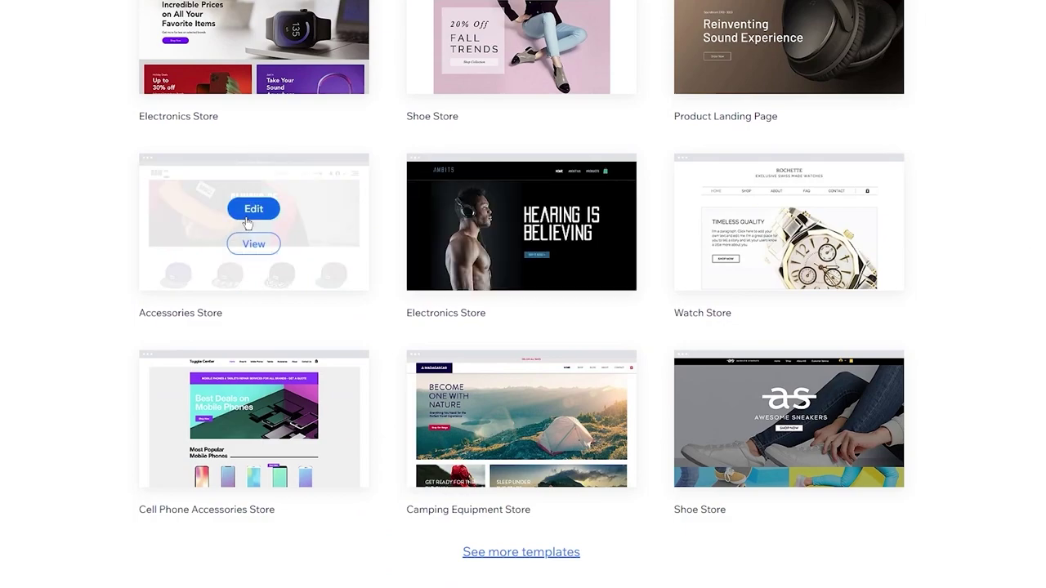
left_click(251, 214)
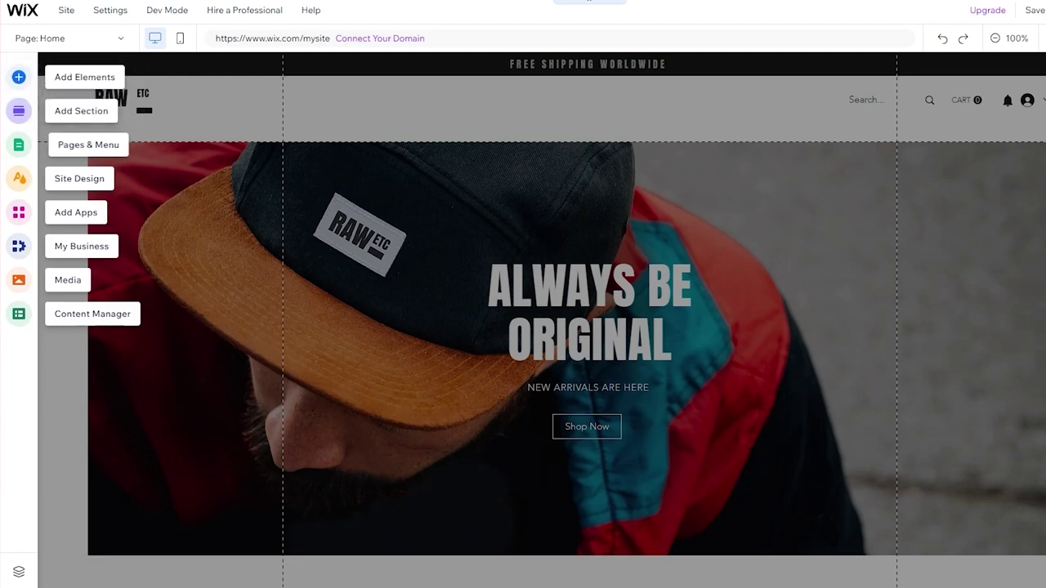
mouse_move(22, 10)
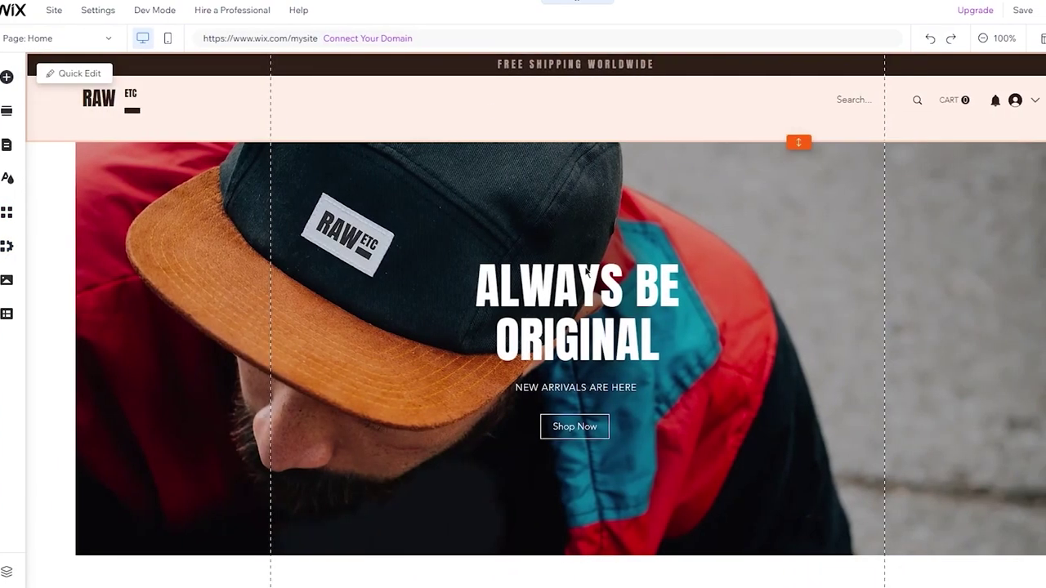
scroll(623, 328, "down", 3)
scroll(558, 328, "down", 10)
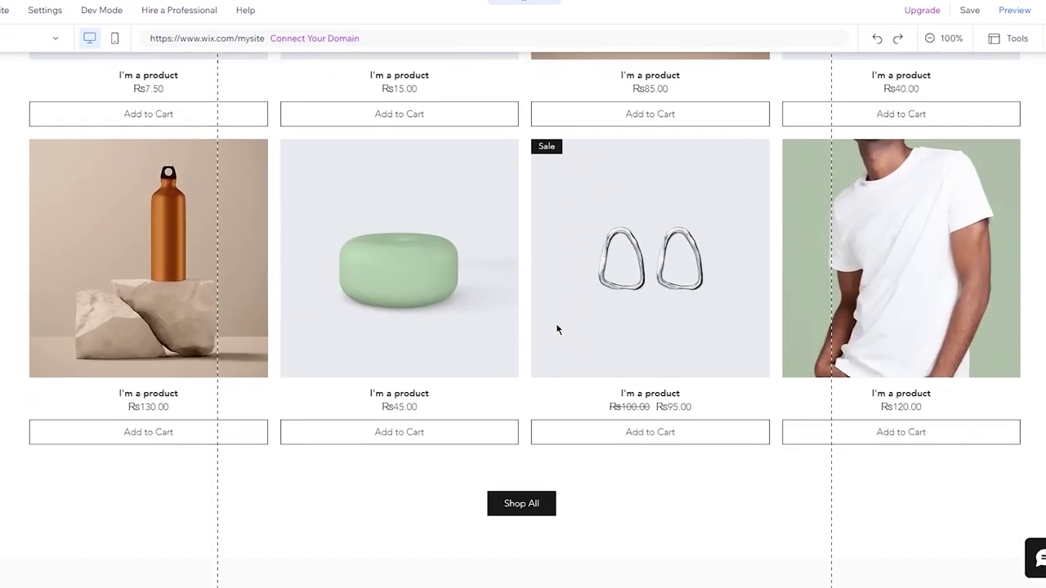
scroll(557, 329, "up", 5)
scroll(557, 329, "up", 10)
scroll(558, 328, "down", 10)
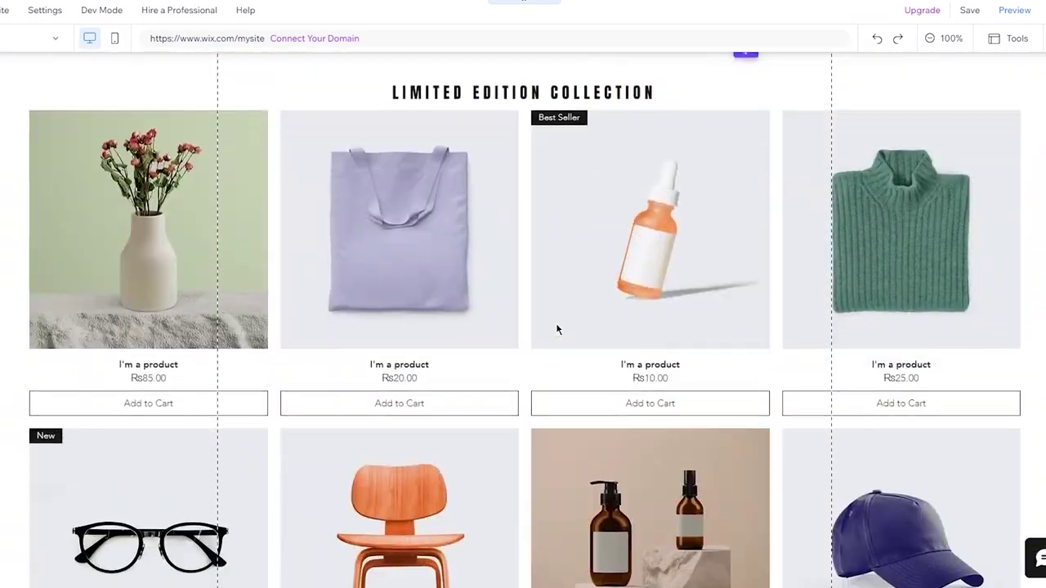
scroll(557, 330, "down", 7)
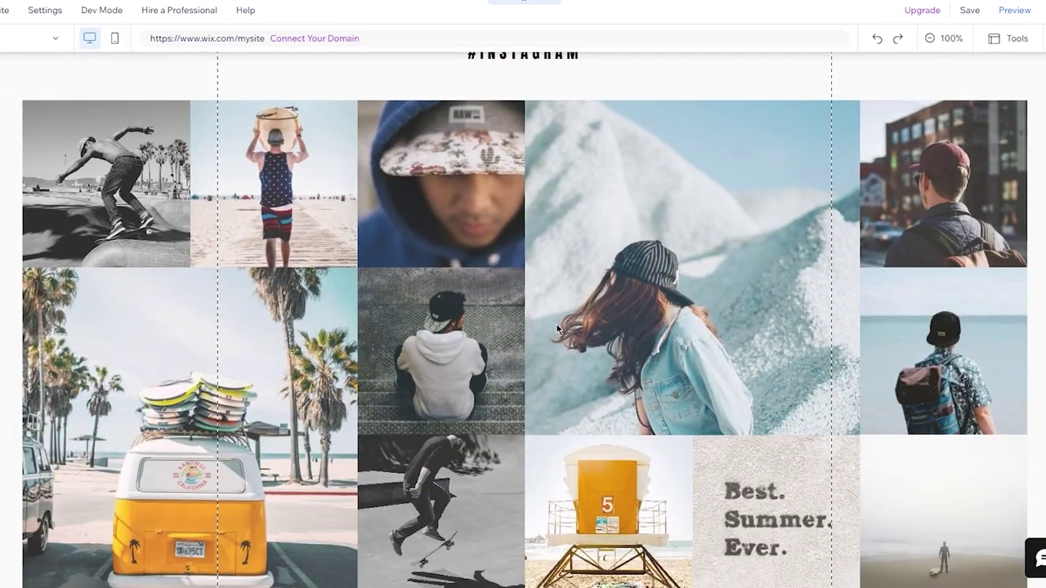
scroll(556, 327, "up", 12)
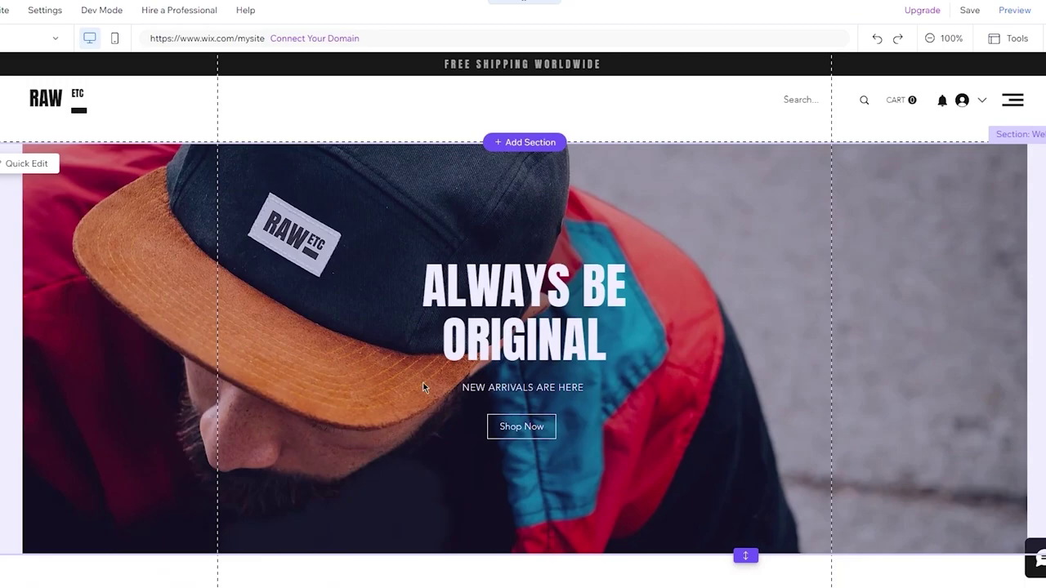
scroll(423, 384, "down", 5)
left_click(551, 186)
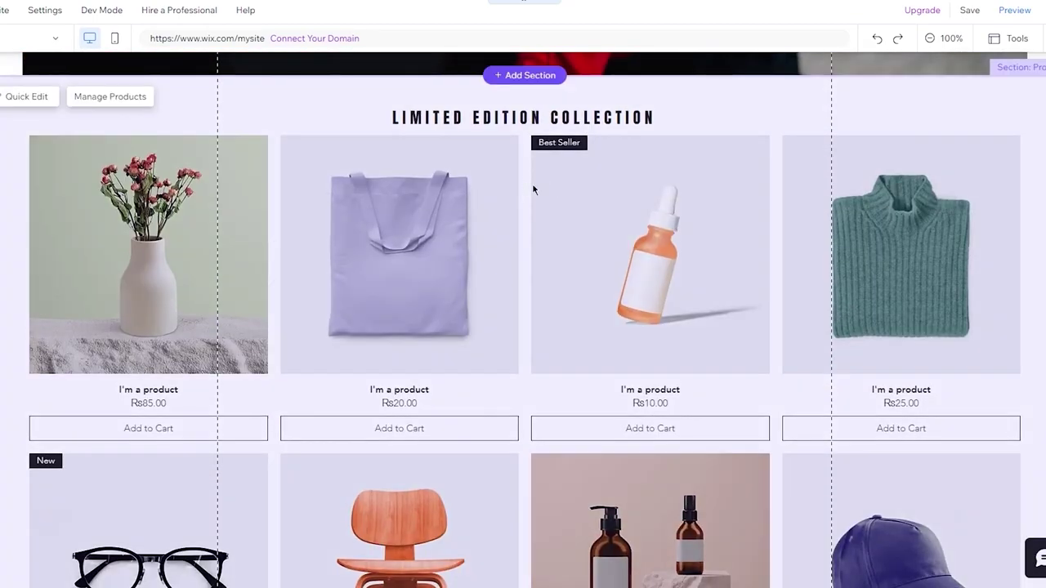
scroll(531, 183, "up", 5)
left_click(446, 129)
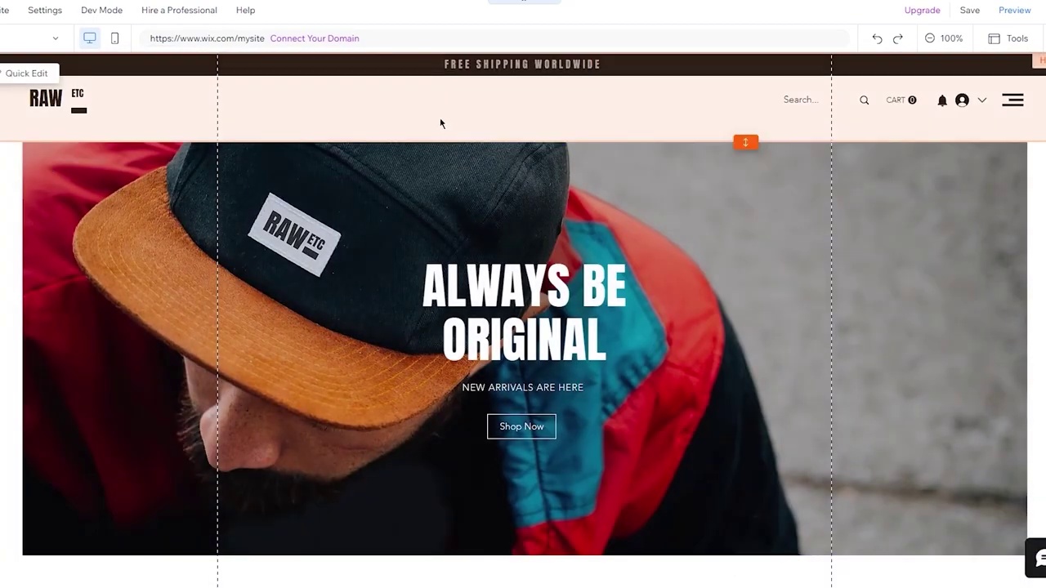
left_click(346, 104)
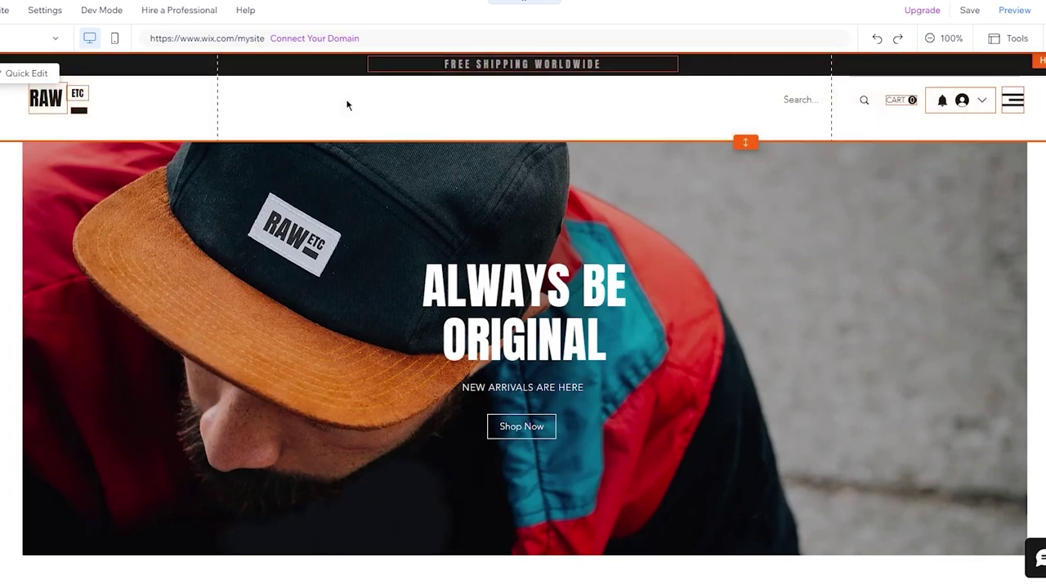
scroll(376, 286, "down", 4)
scroll(376, 286, "up", 4)
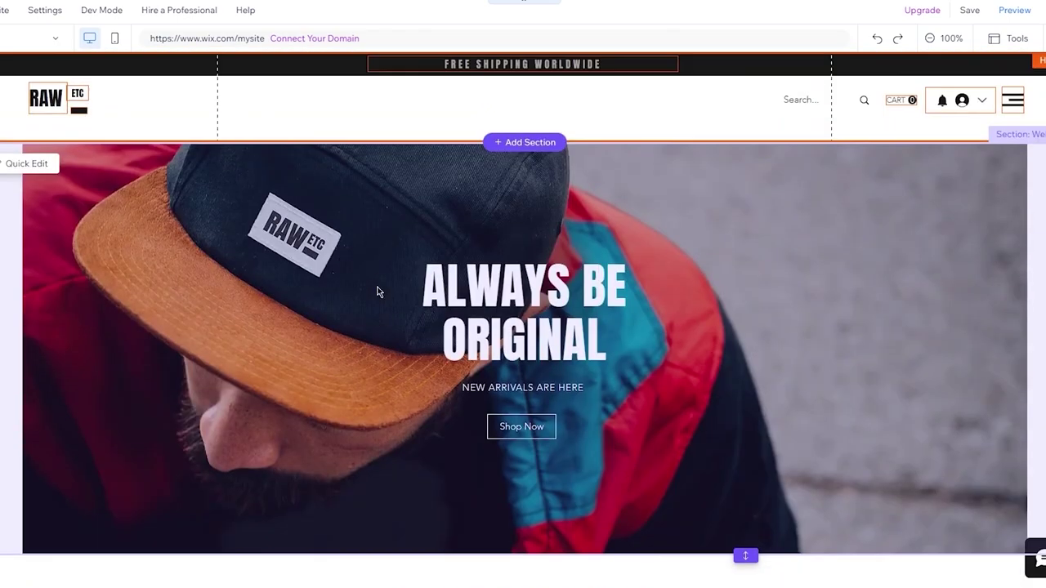
scroll(376, 292, "down", 10)
scroll(377, 292, "up", 10)
left_click(290, 112)
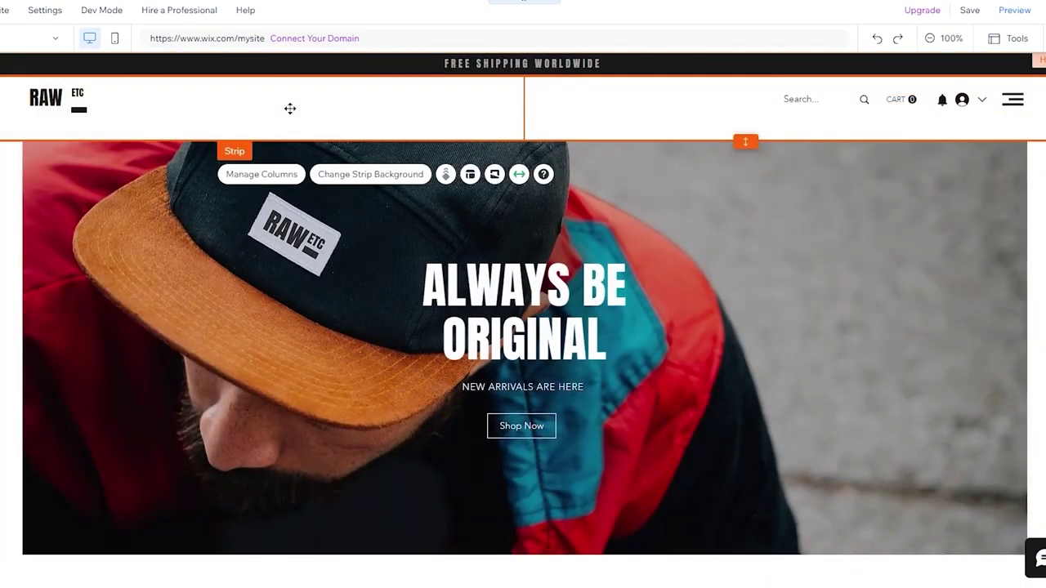
scroll(290, 109, "down", 3)
scroll(338, 157, "down", 4)
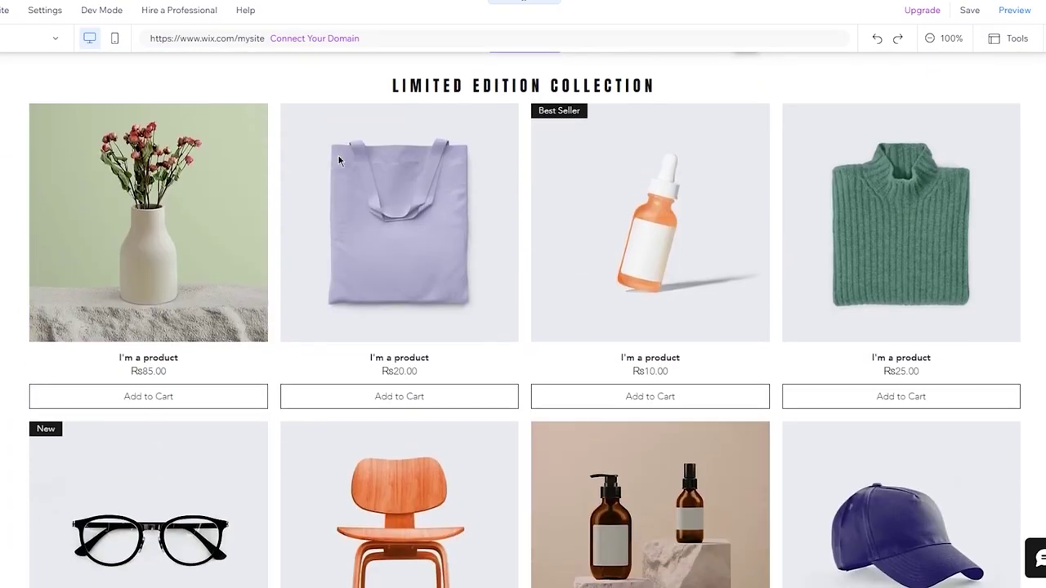
scroll(364, 263, "down", 12)
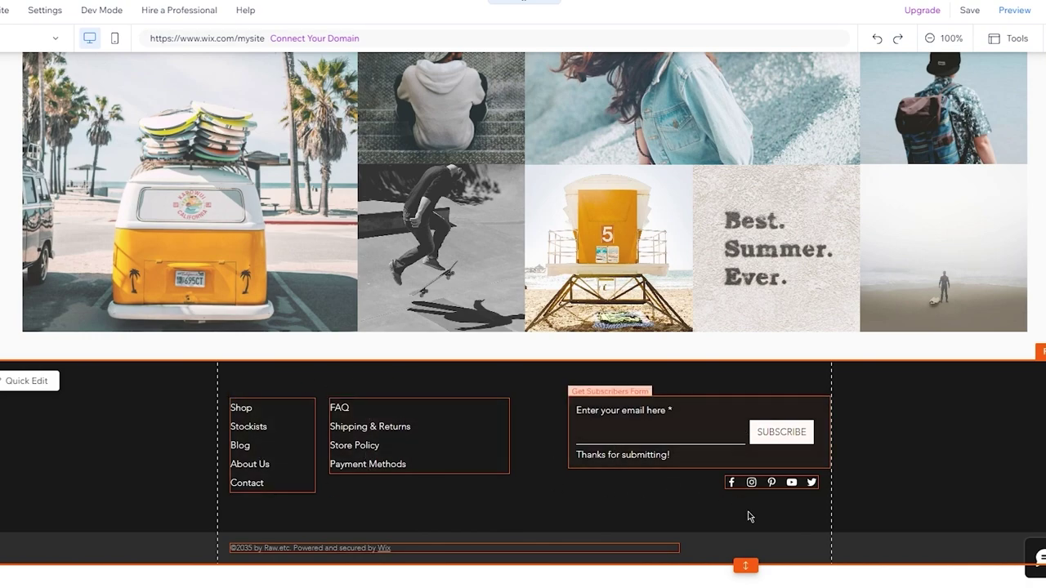
scroll(377, 540, "up", 10)
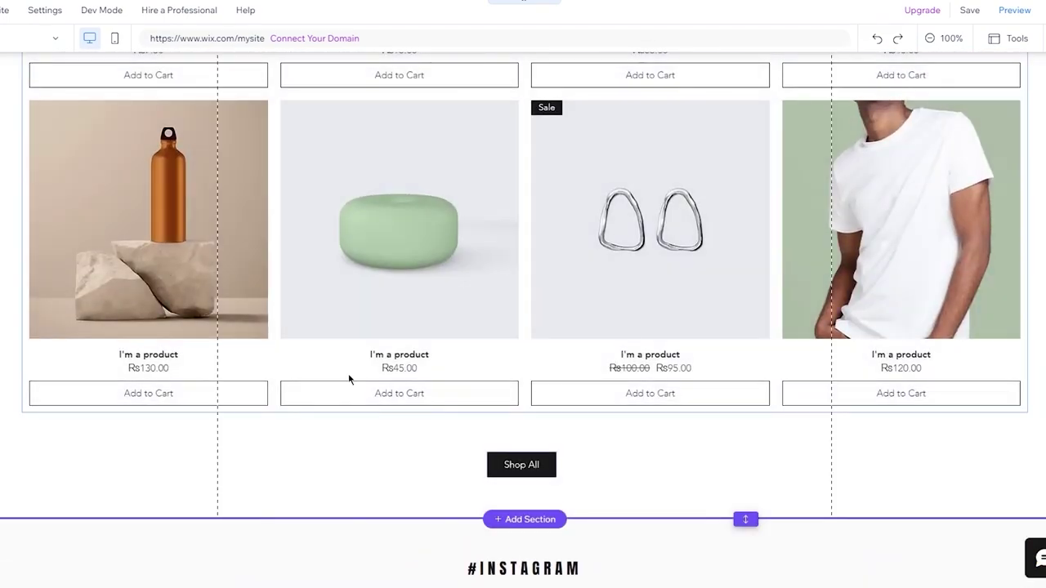
scroll(348, 375, "up", 15)
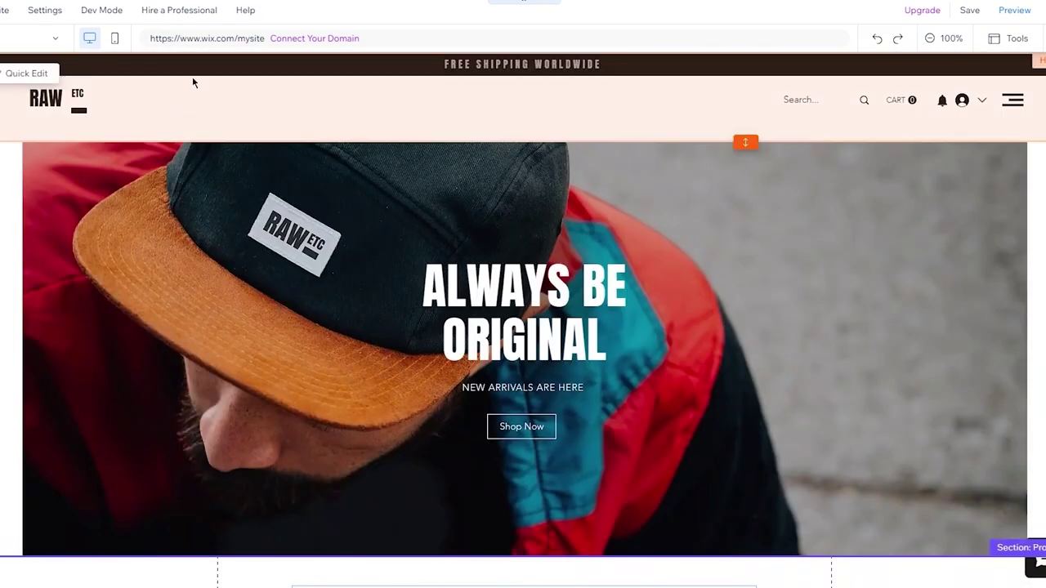
left_click(193, 83)
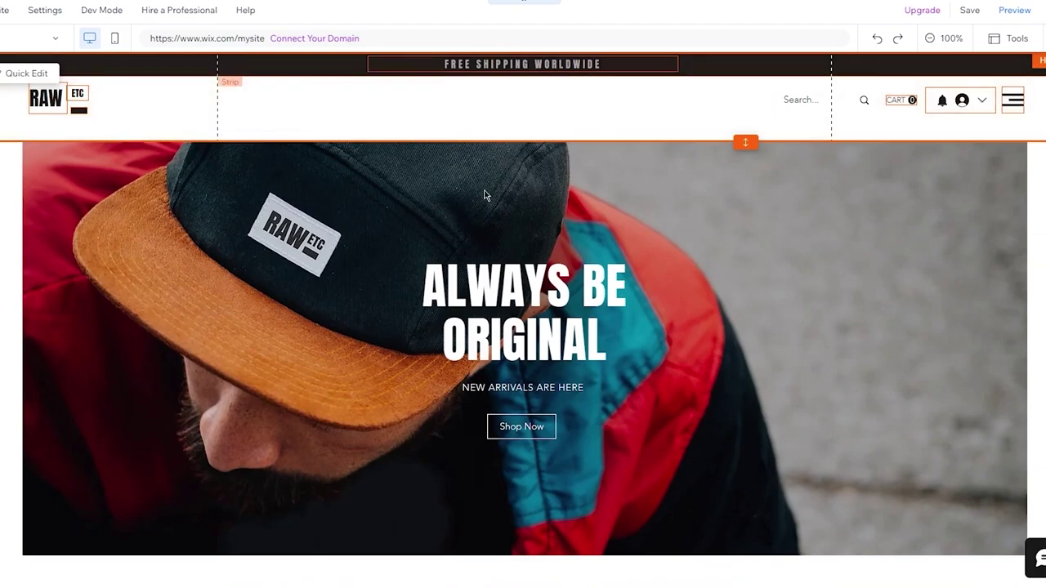
left_click(238, 84)
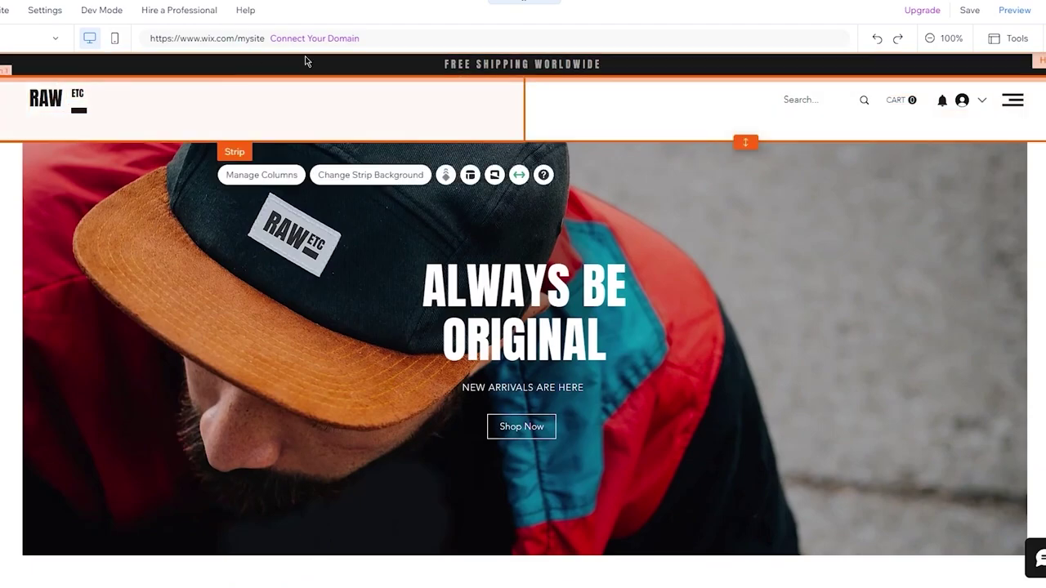
left_click(277, 71)
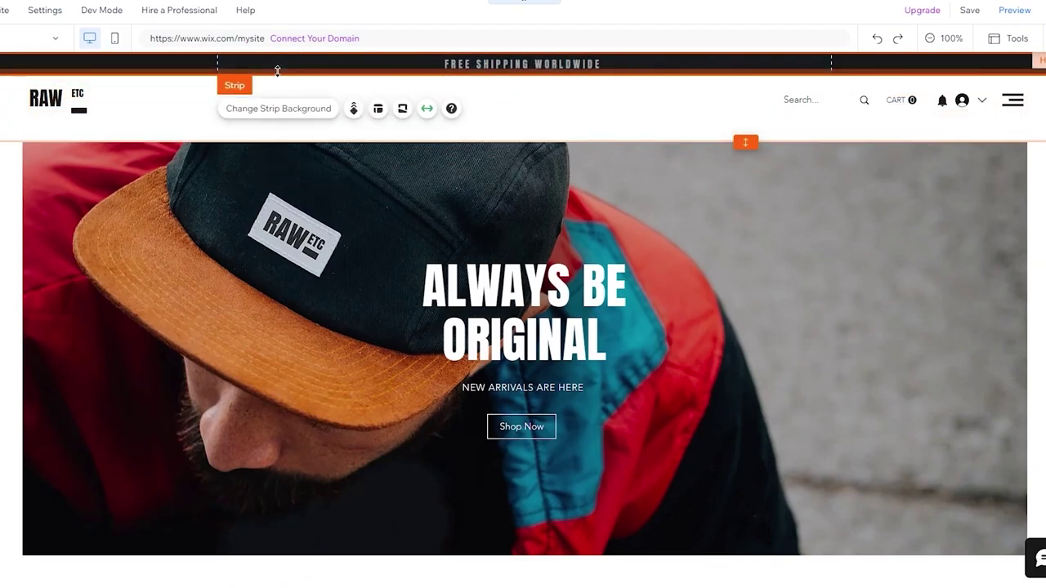
left_click(65, 98)
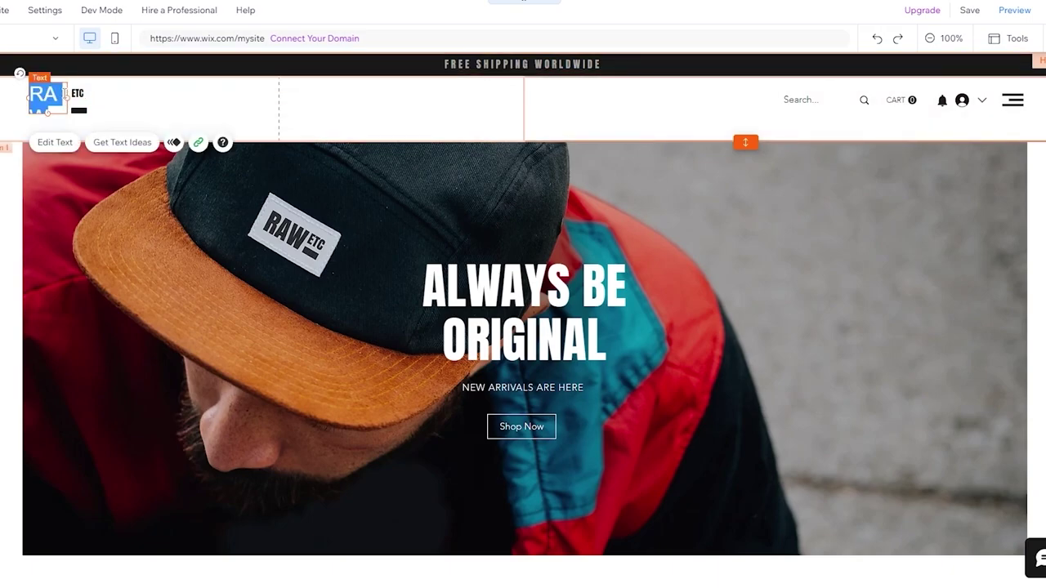
left_click(57, 142)
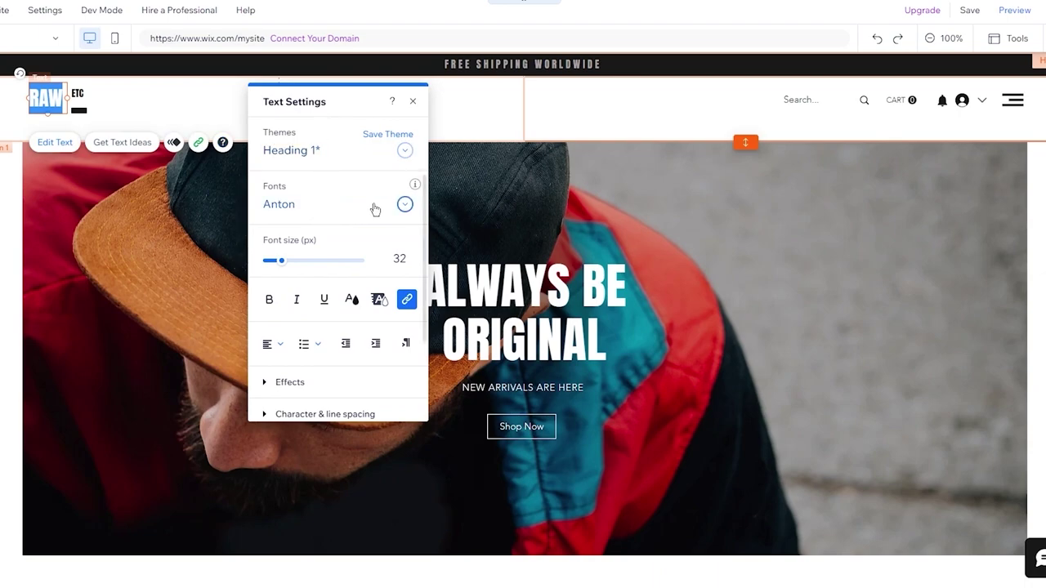
scroll(359, 269, "down", 2)
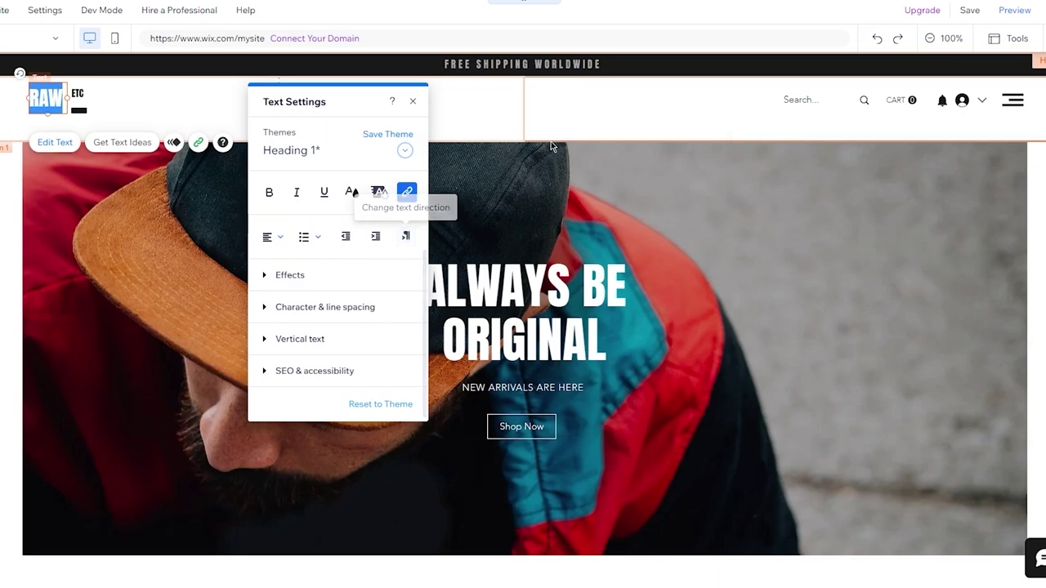
key("ctrl+shift+z")
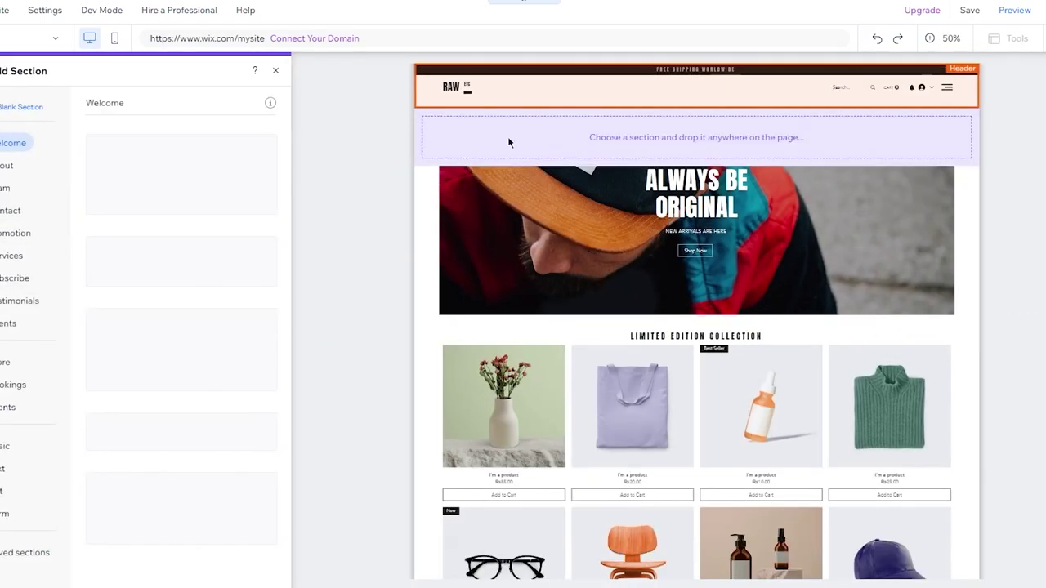
left_click(554, 166)
key("ctrl+shift+z")
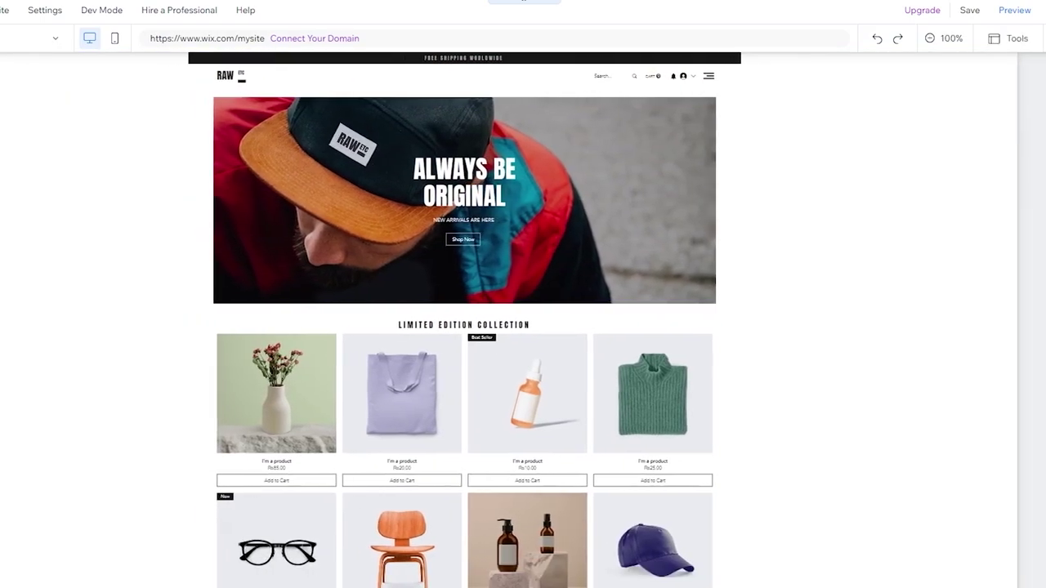
scroll(455, 139, "down", 10)
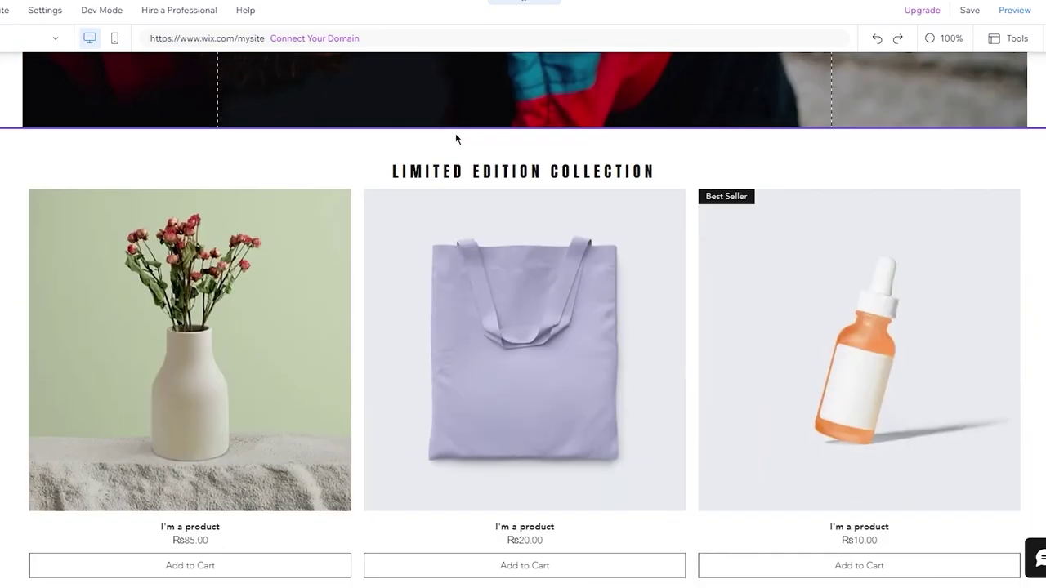
scroll(456, 139, "up", 10)
scroll(456, 139, "down", 2)
scroll(455, 139, "down", 10)
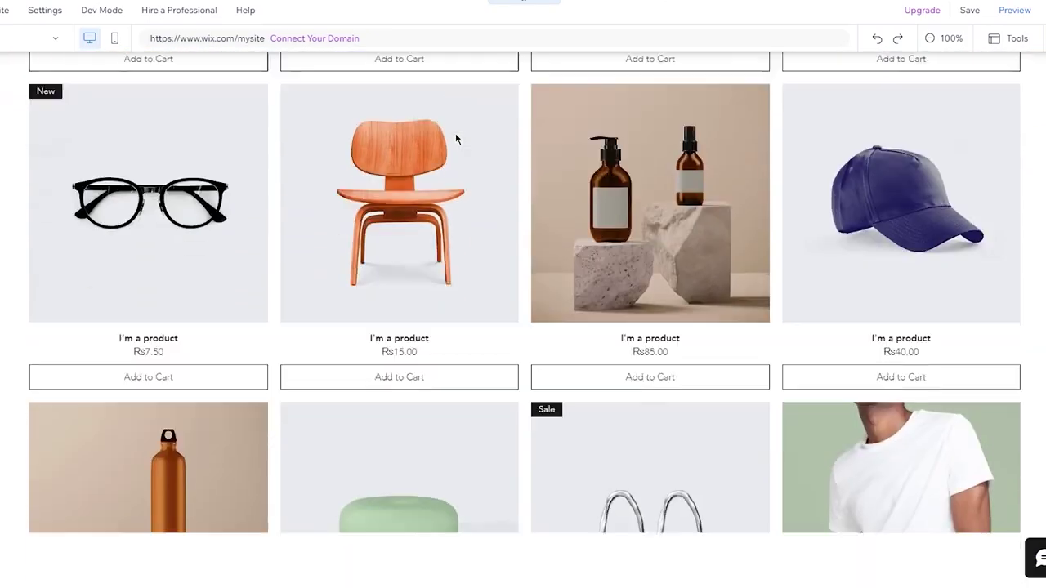
scroll(456, 139, "up", 12)
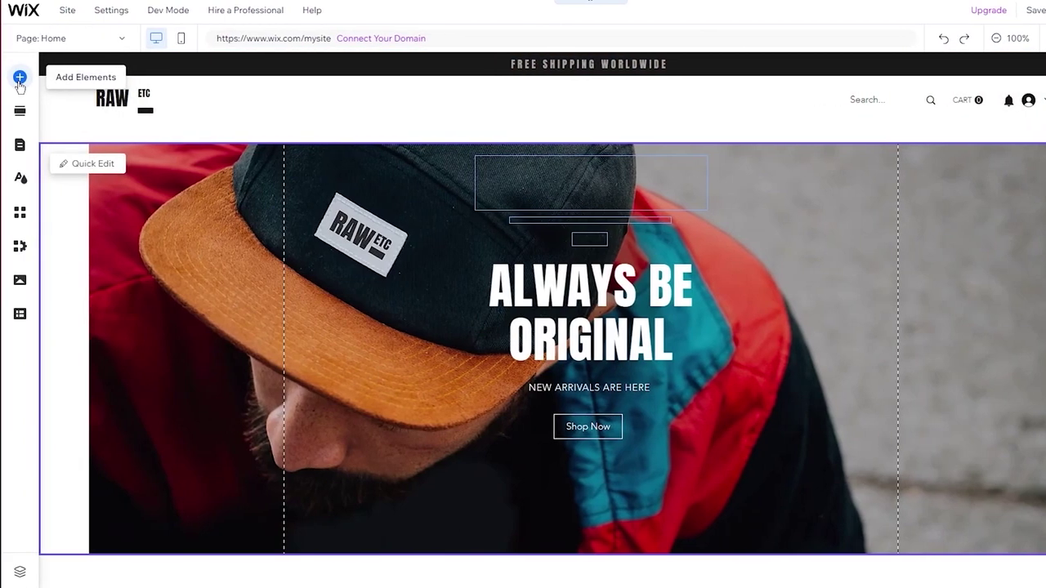
Open the Add Elements catalogue and browse the Text and Image element designs.
left_click(20, 79)
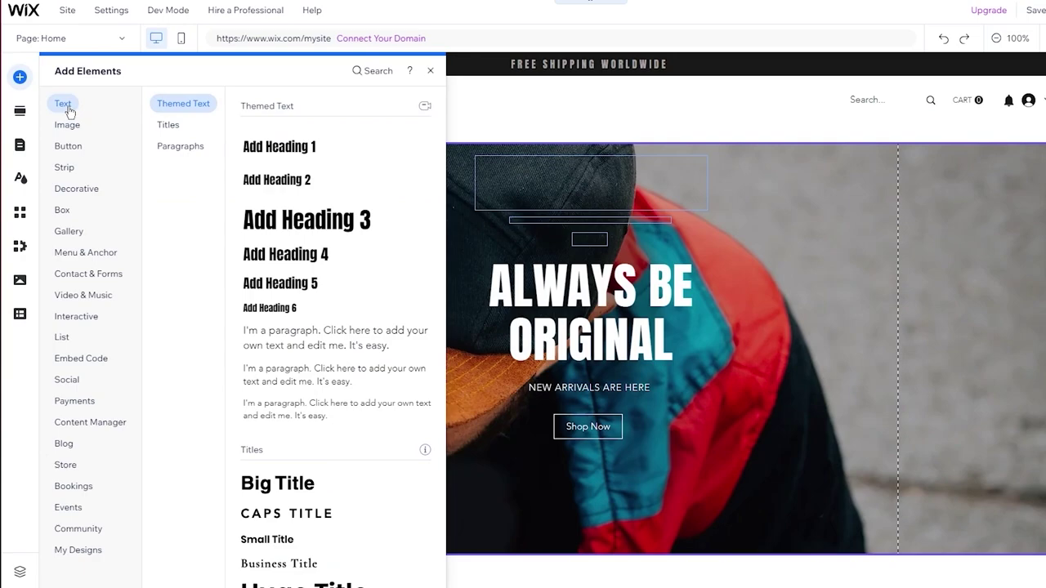
scroll(310, 338, "down", 8)
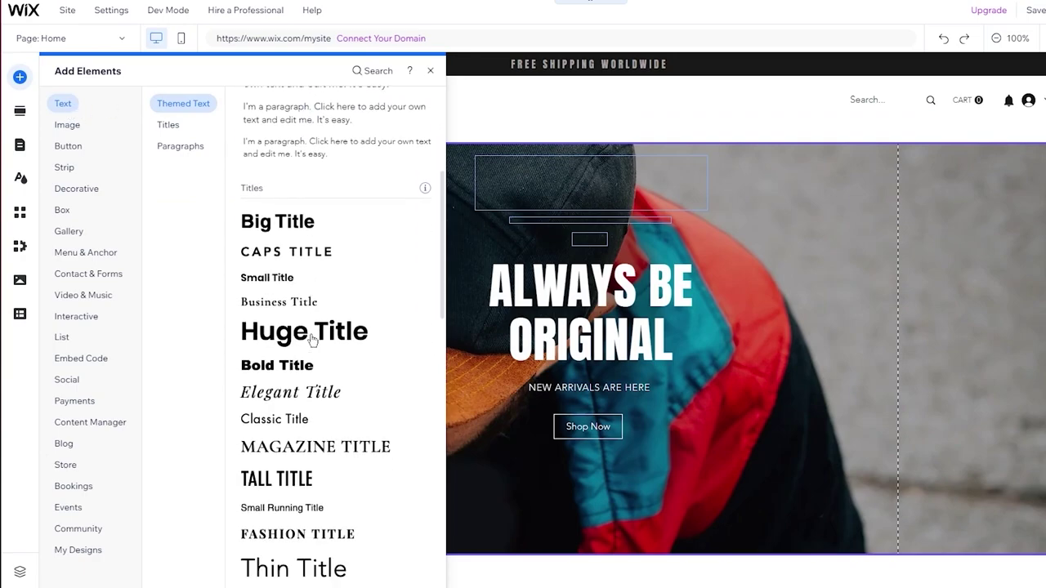
scroll(310, 339, "down", 5)
scroll(311, 338, "up", 15)
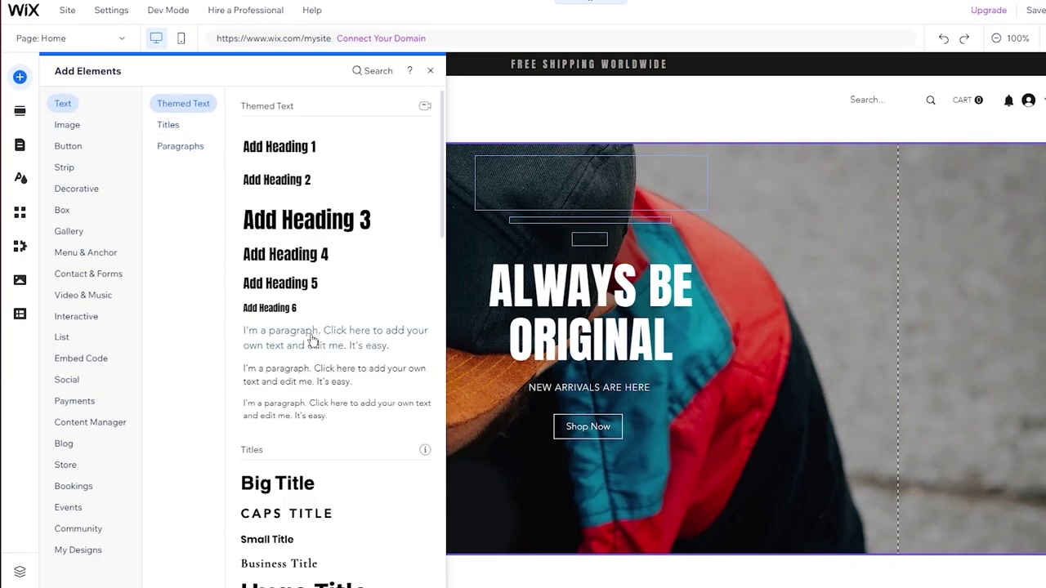
left_click(64, 125)
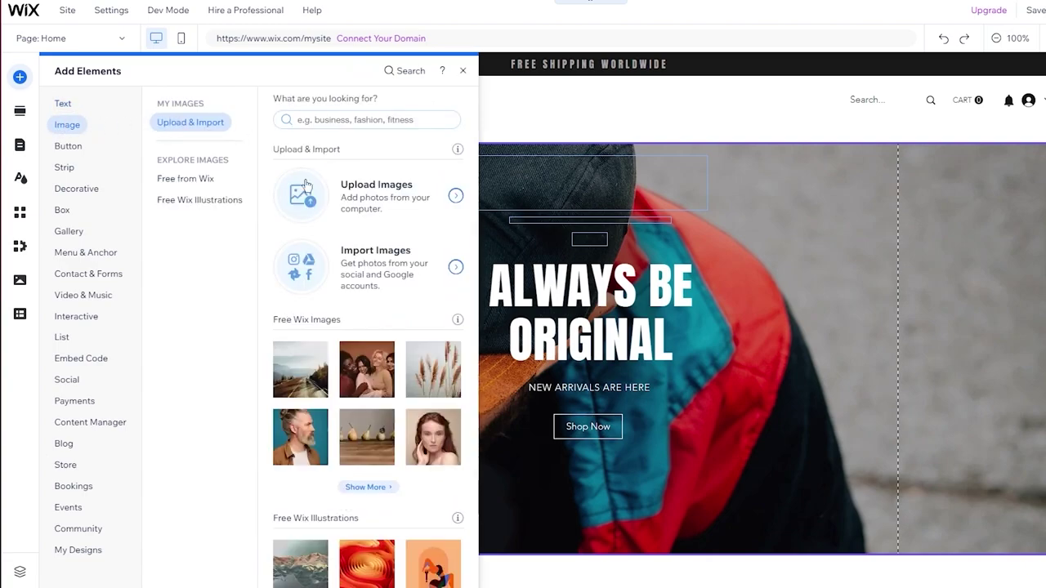
scroll(347, 282, "down", 3)
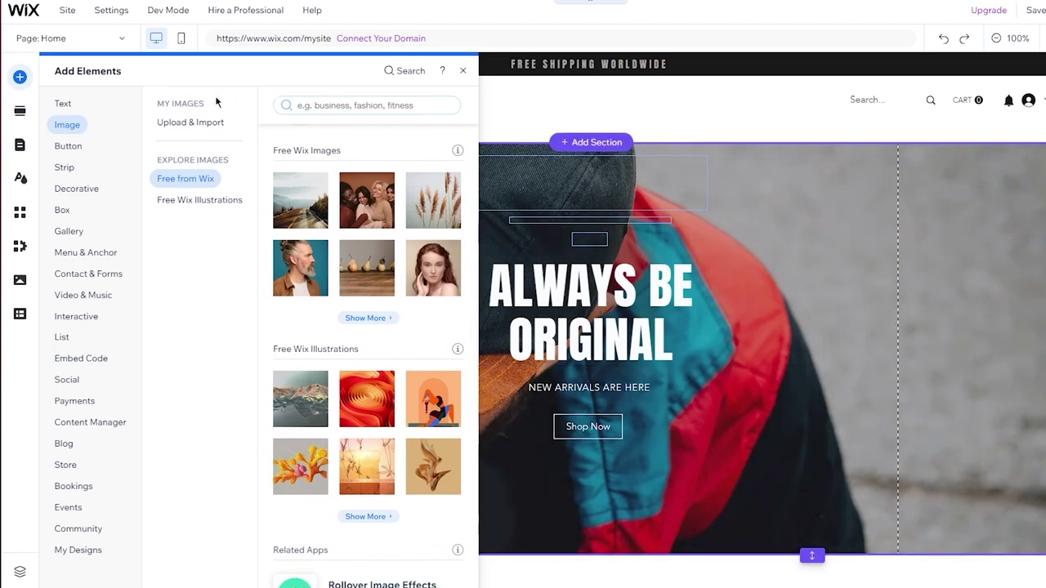
Browse the Button category's themed, text and icon, icon, image, document and iTunes designs.
left_click(69, 149)
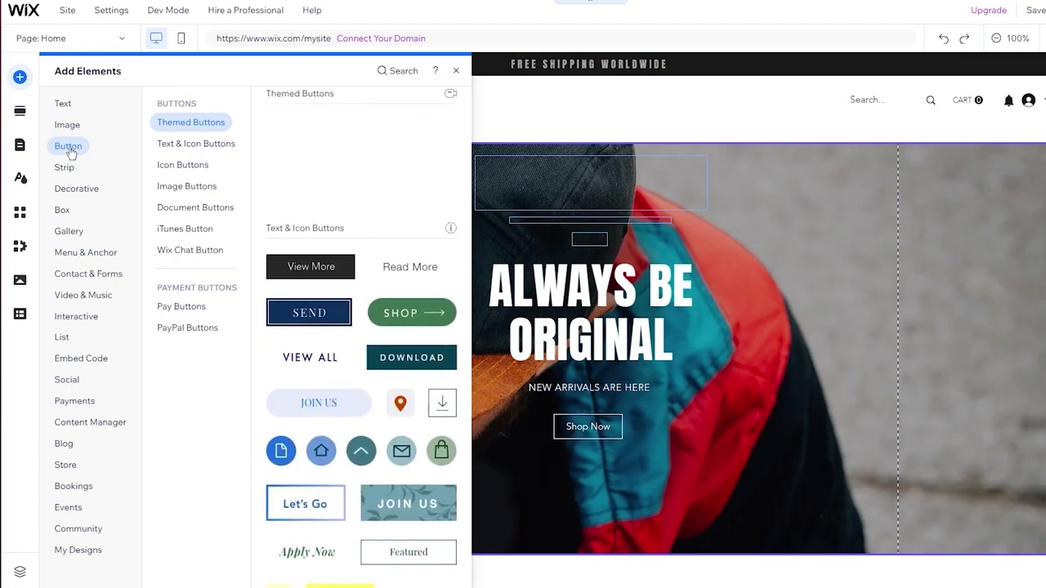
left_click(214, 144)
left_click(200, 124)
left_click(201, 143)
left_click(204, 165)
left_click(203, 187)
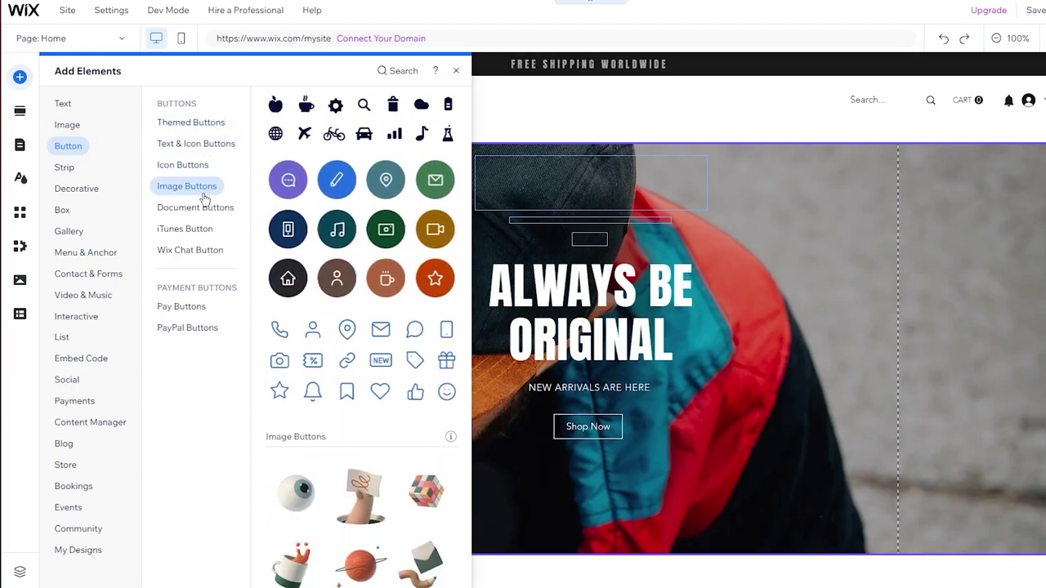
left_click(204, 208)
left_click(202, 229)
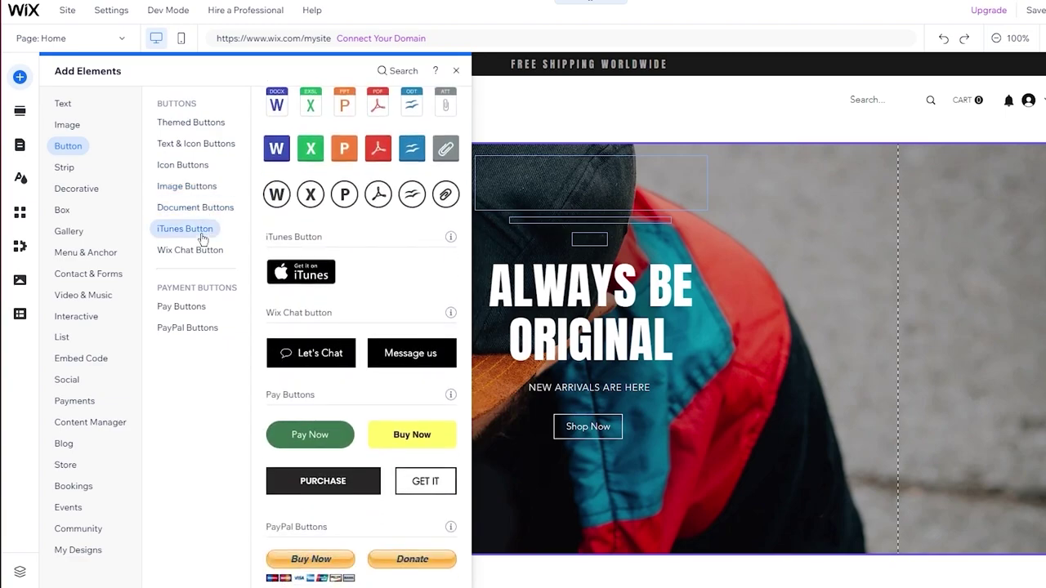
Add a dark Themed Button and drag it right of the ALWAYS BE ORIGINAL headline.
left_click(205, 250)
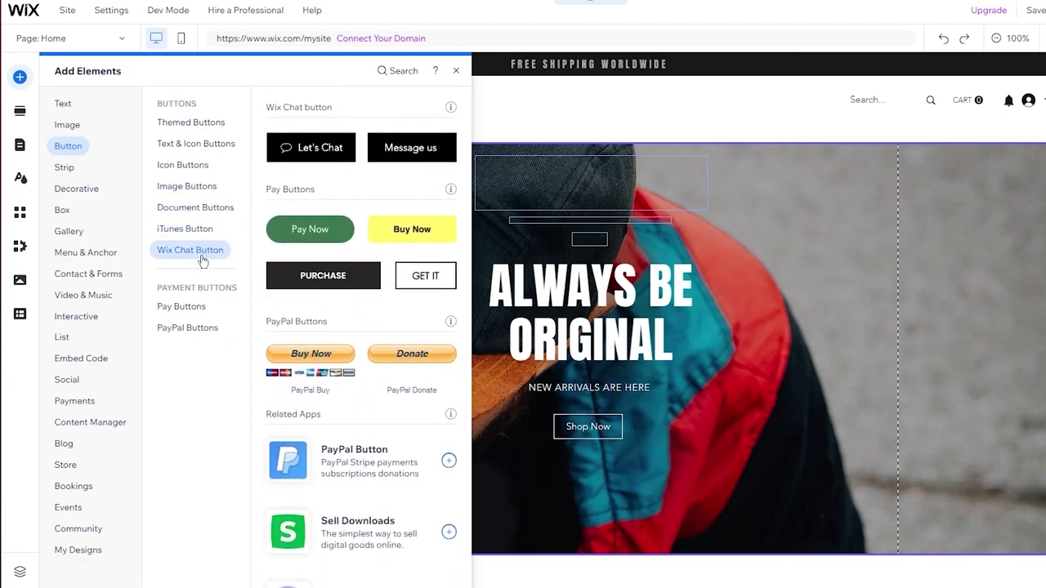
left_click(208, 122)
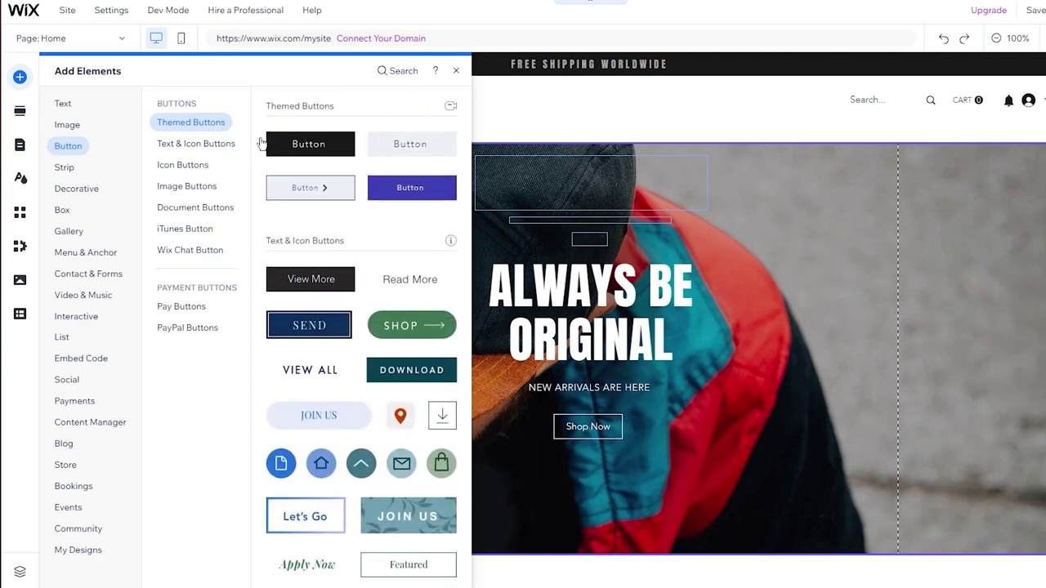
left_click(303, 152)
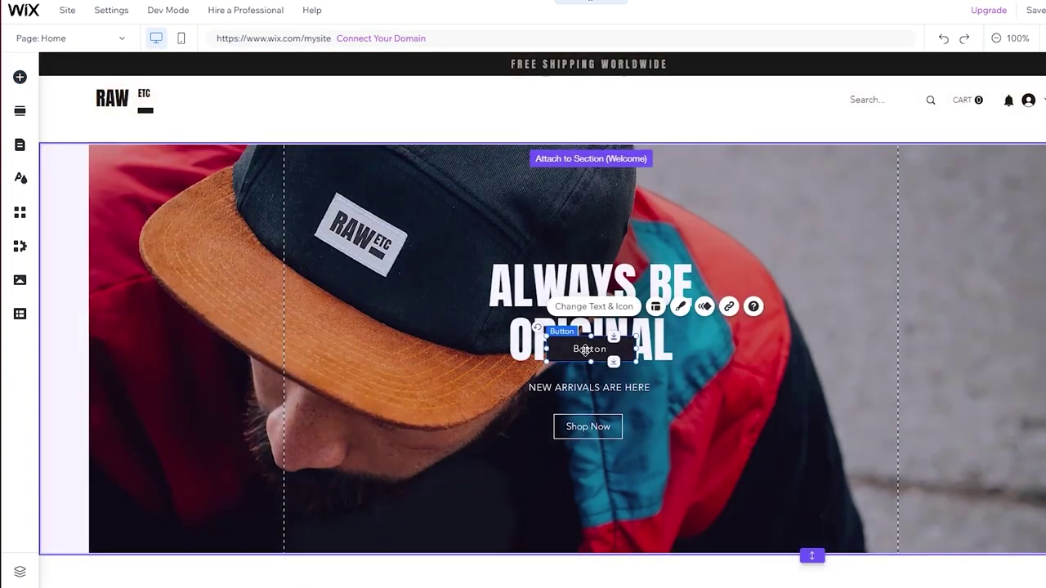
left_click_drag(585, 348, 841, 281)
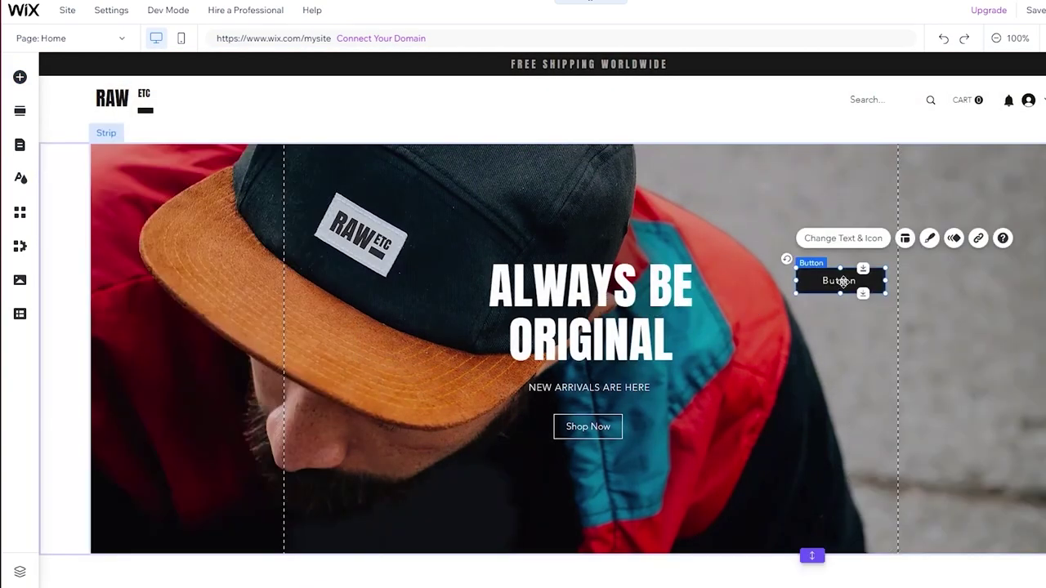
Link the new hero button to Page > About Us, keeping Current window.
left_click(978, 239)
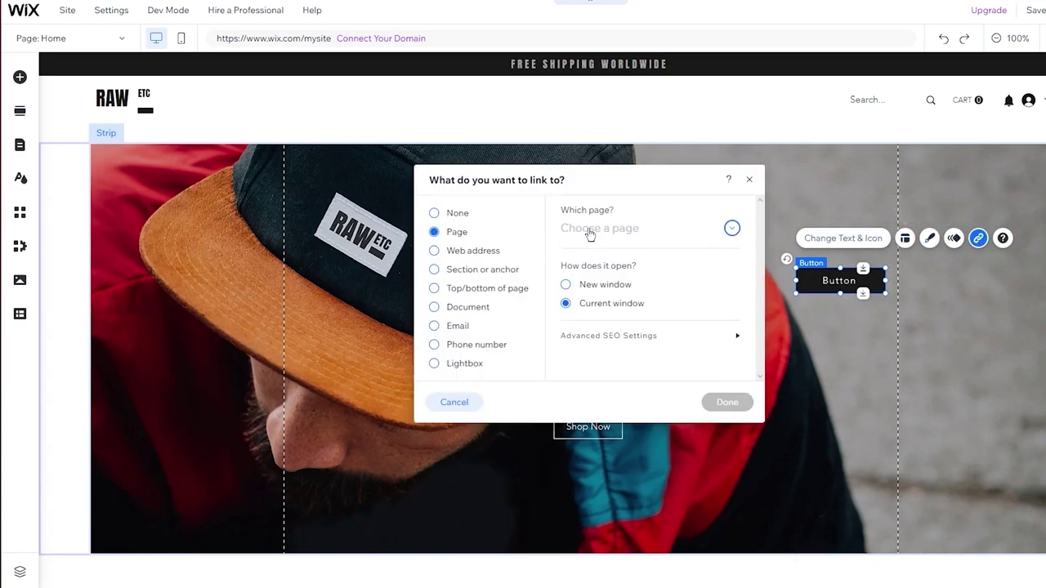
left_click(620, 229)
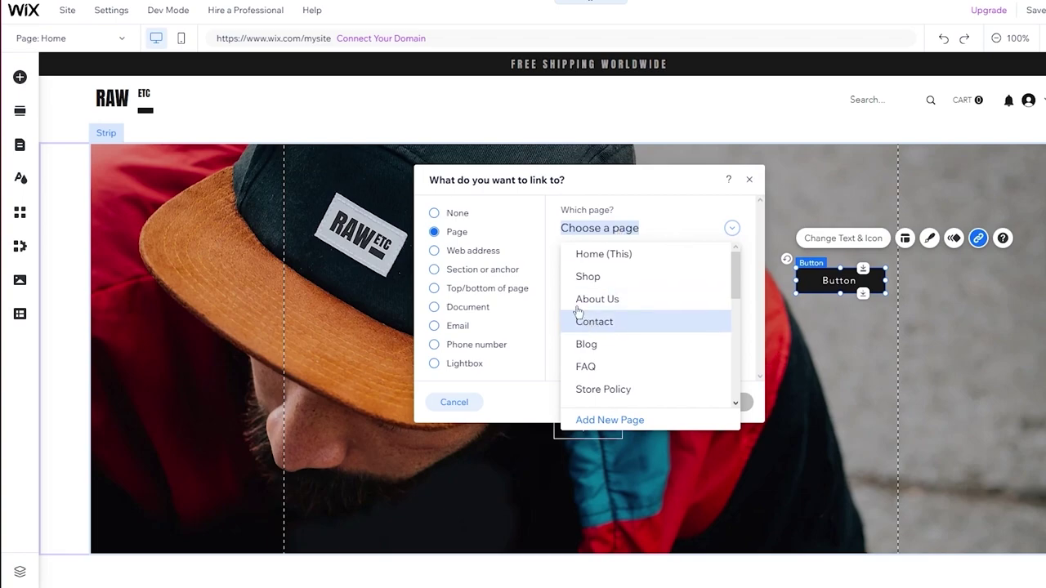
left_click(620, 300)
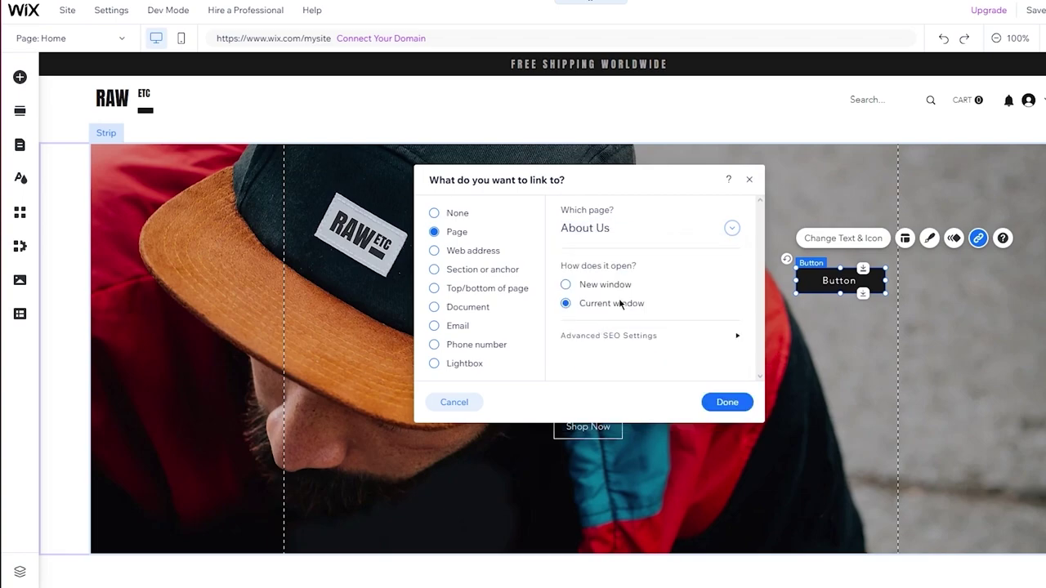
left_click(711, 401)
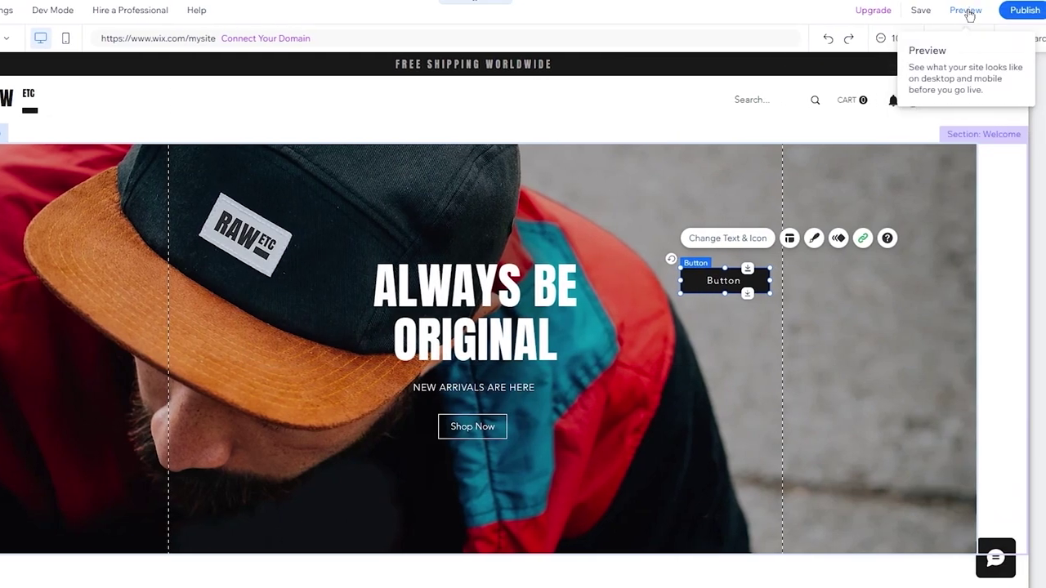
Preview the site and follow the hero button to the About Us page.
left_click(965, 11)
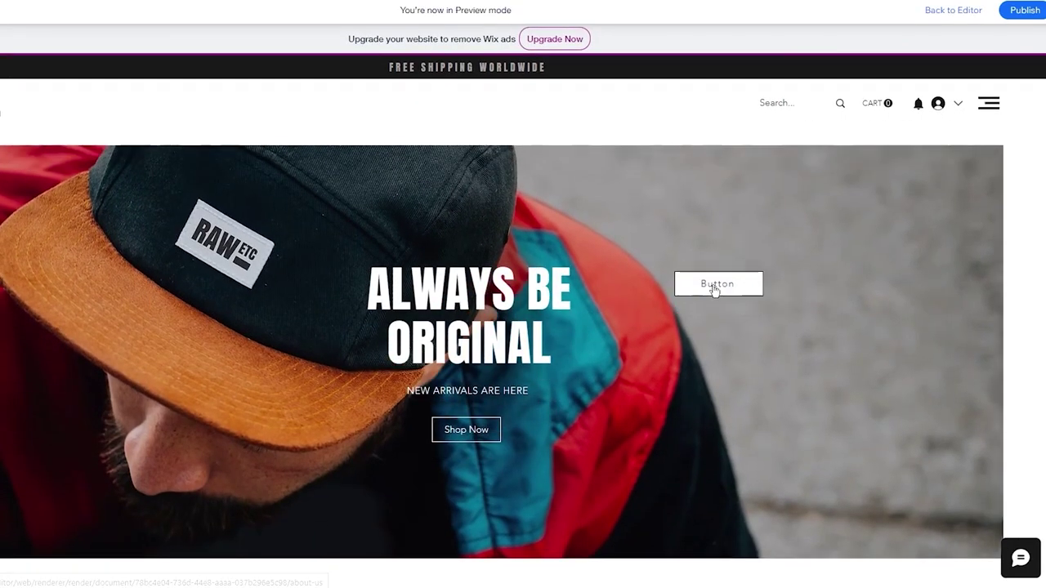
scroll(715, 290, "down", 15)
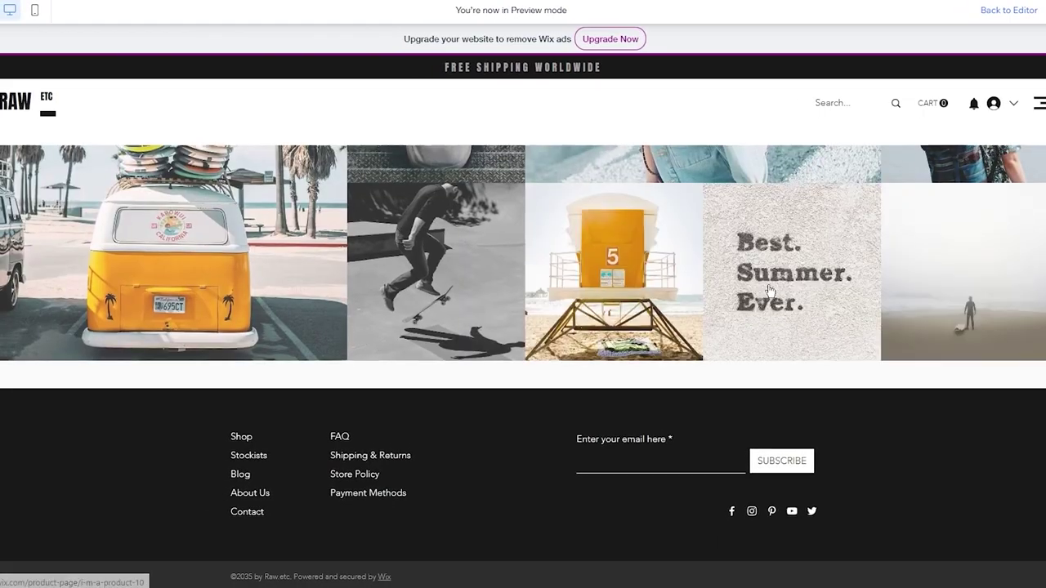
scroll(715, 290, "up", 20)
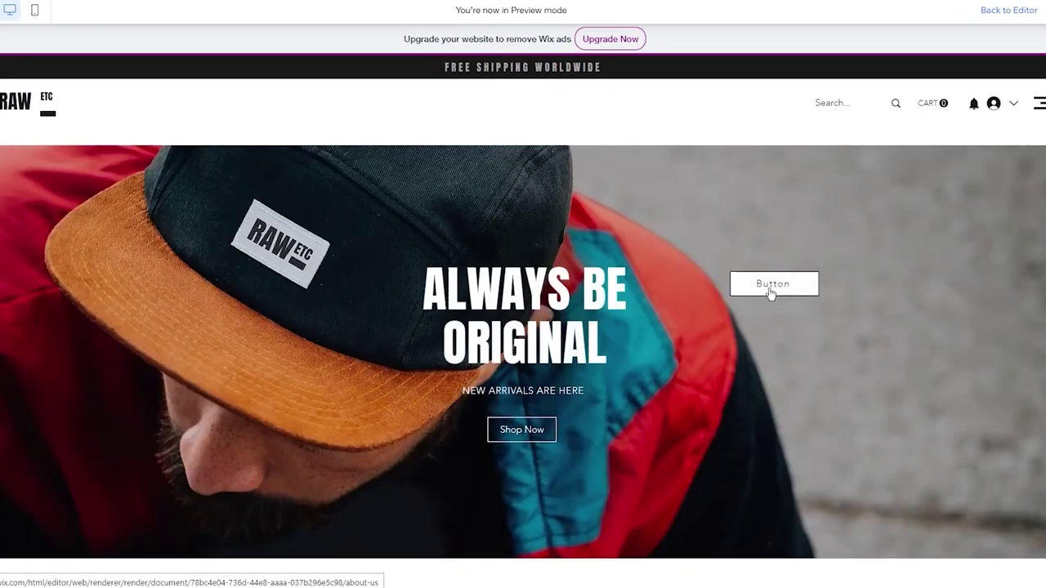
left_click(770, 292)
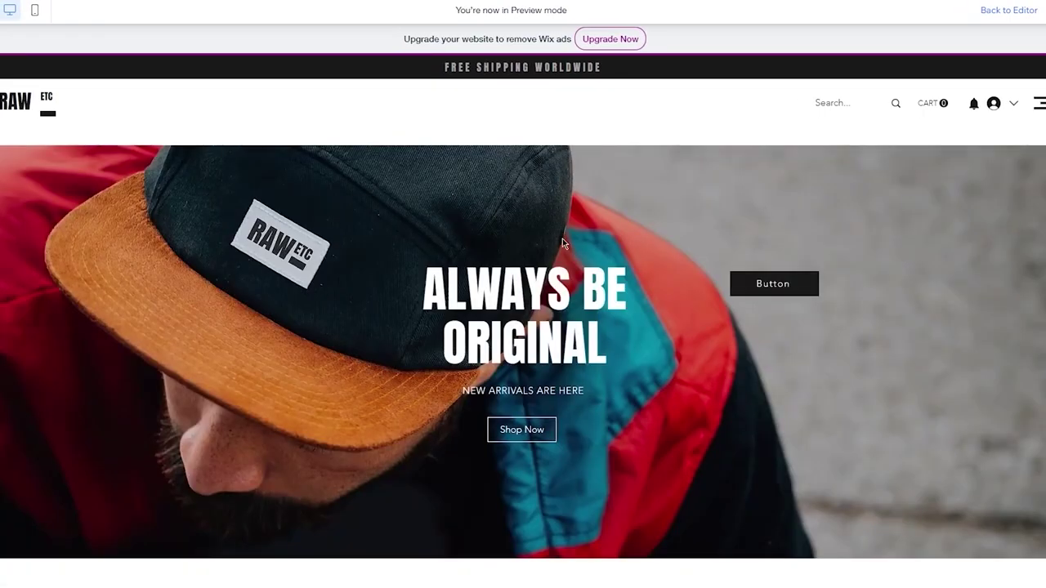
left_click(770, 289)
Leave the preview with Ctrl+Shift+P and return to the editor.
scroll(770, 287, "down", 5)
scroll(771, 286, "up", 5)
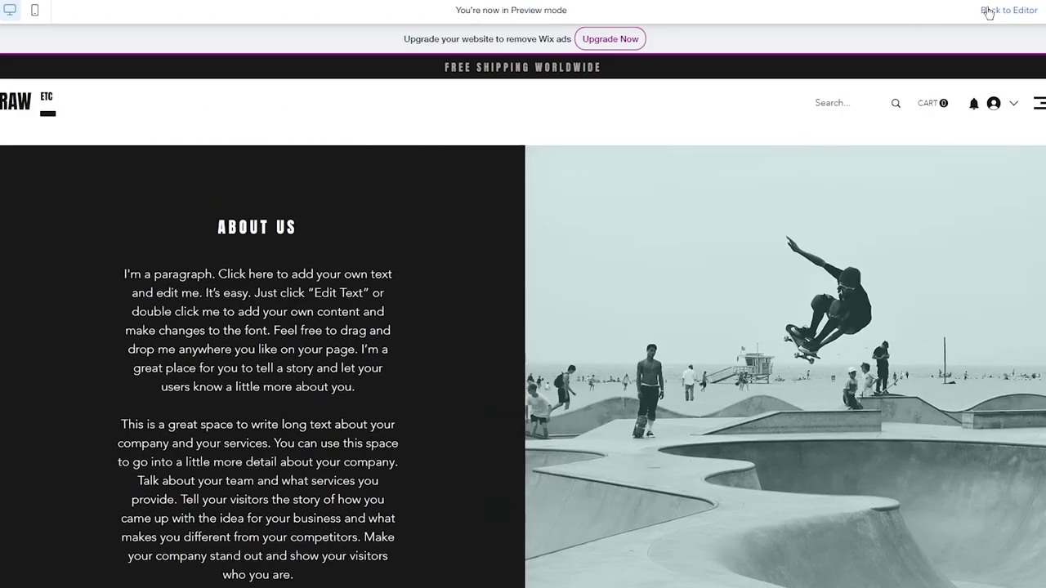
key("ctrl+shift+p")
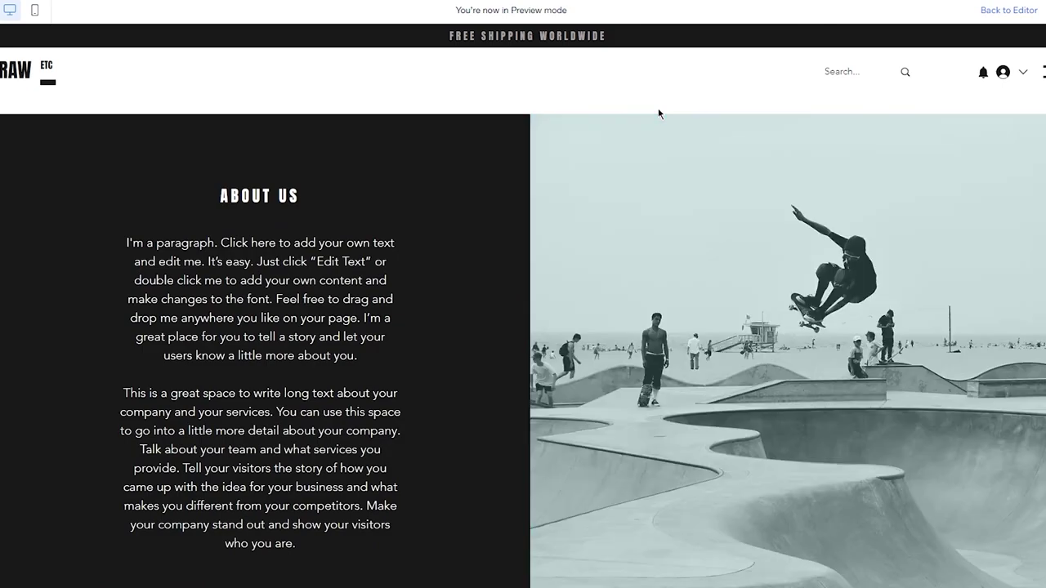
Open Add Elements and browse the Strip designs, including the Contact strips.
scroll(659, 112, "down", 4)
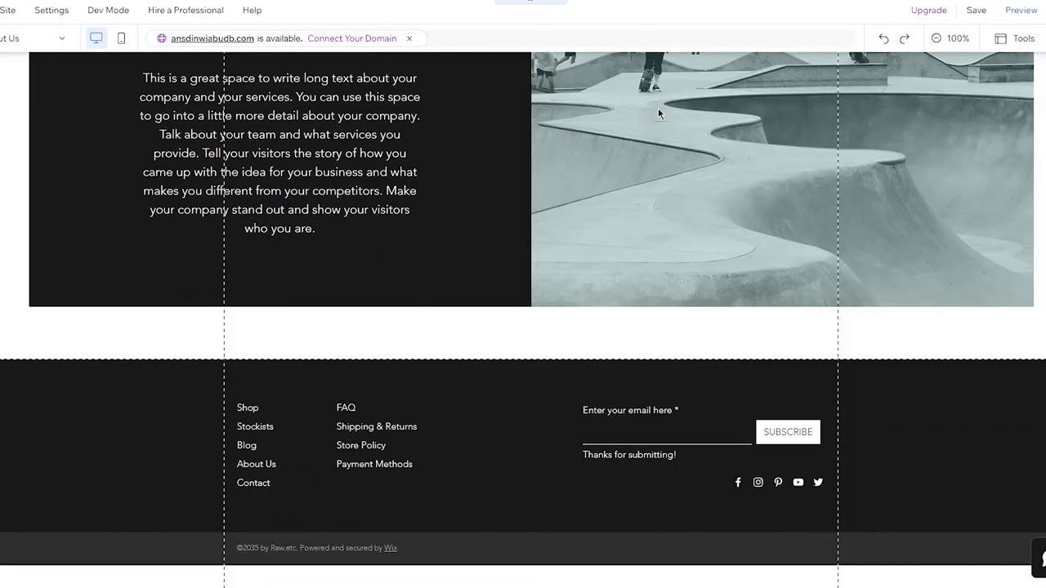
scroll(659, 109, "up", 4)
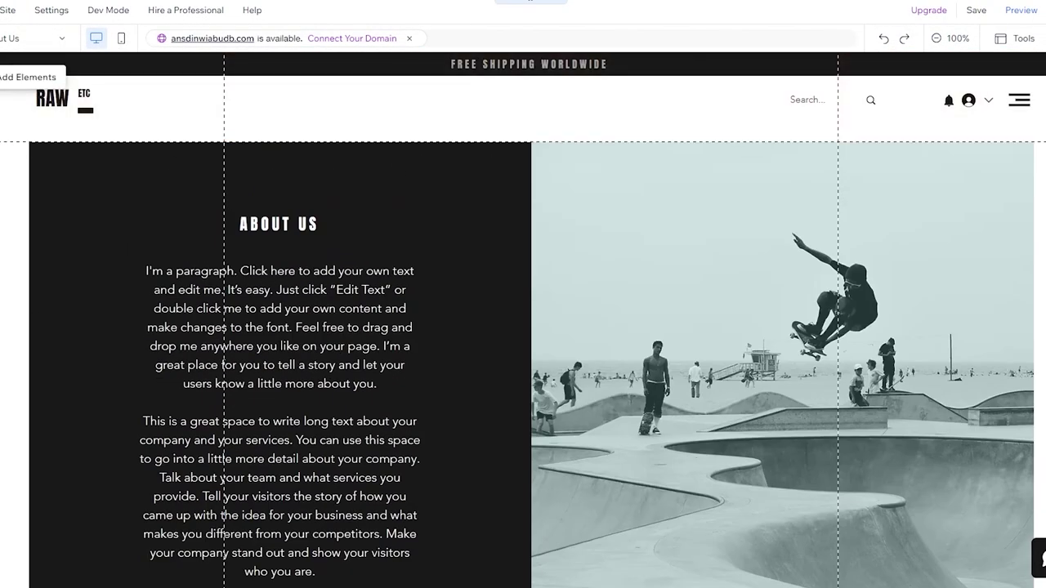
left_click(0, 77)
left_click(11, 175)
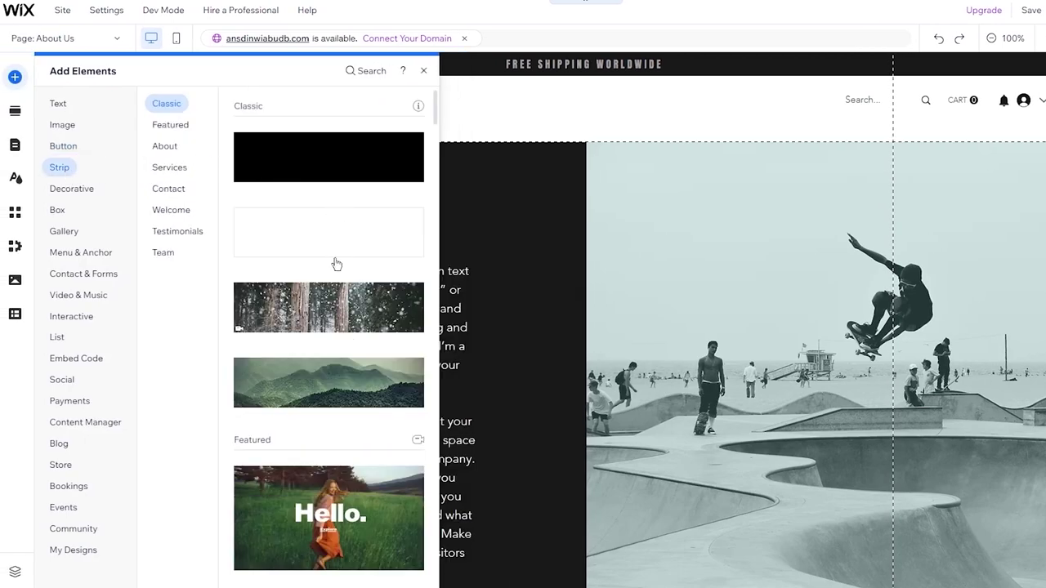
scroll(331, 173, "down", 3)
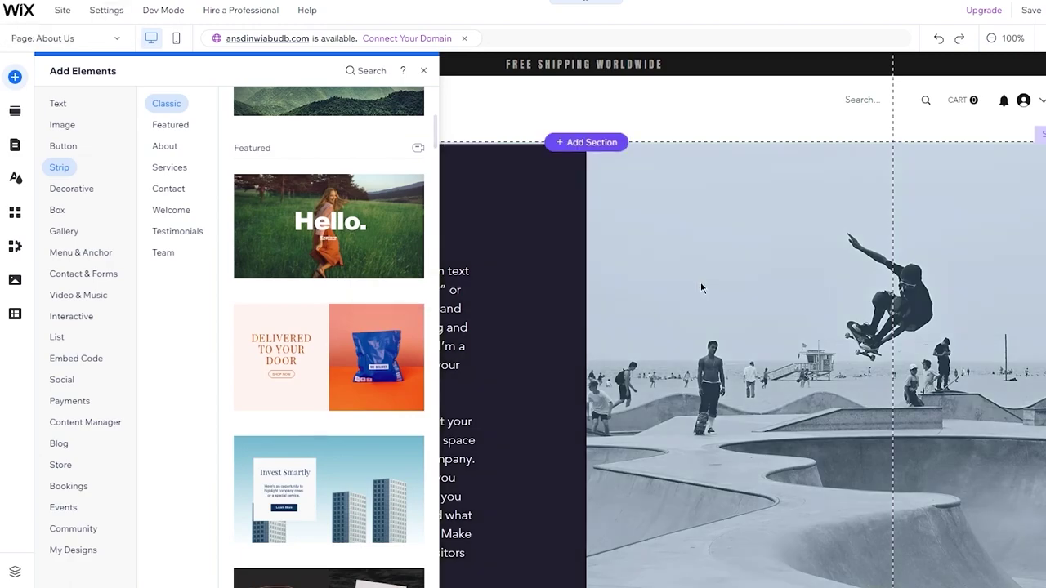
left_click(176, 190)
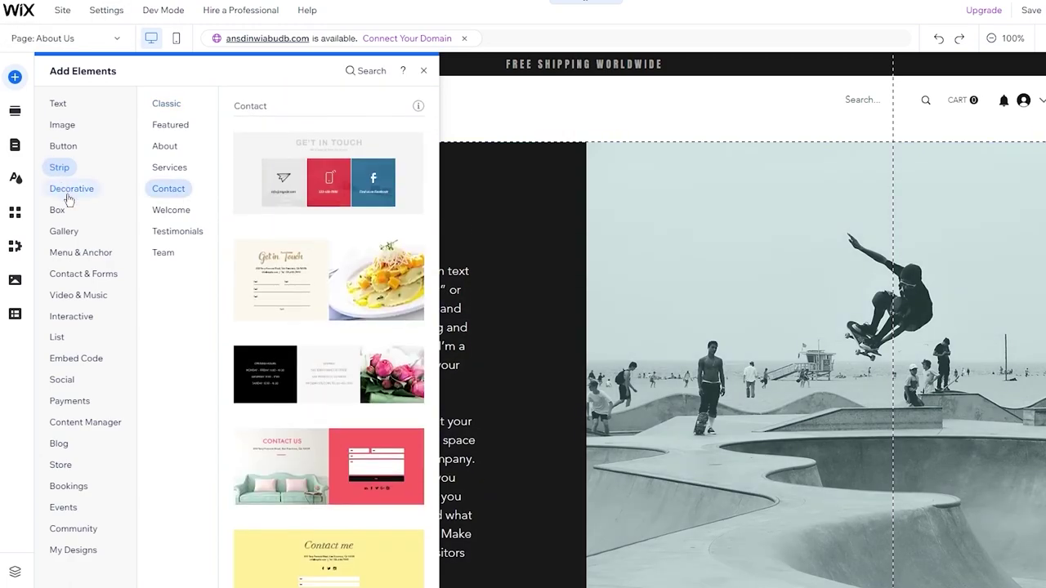
Browse Decorative: Basic Shapes, Arrows, Horizontal and Vertical Lines, Featured vector art and VideoBox.
left_click(68, 196)
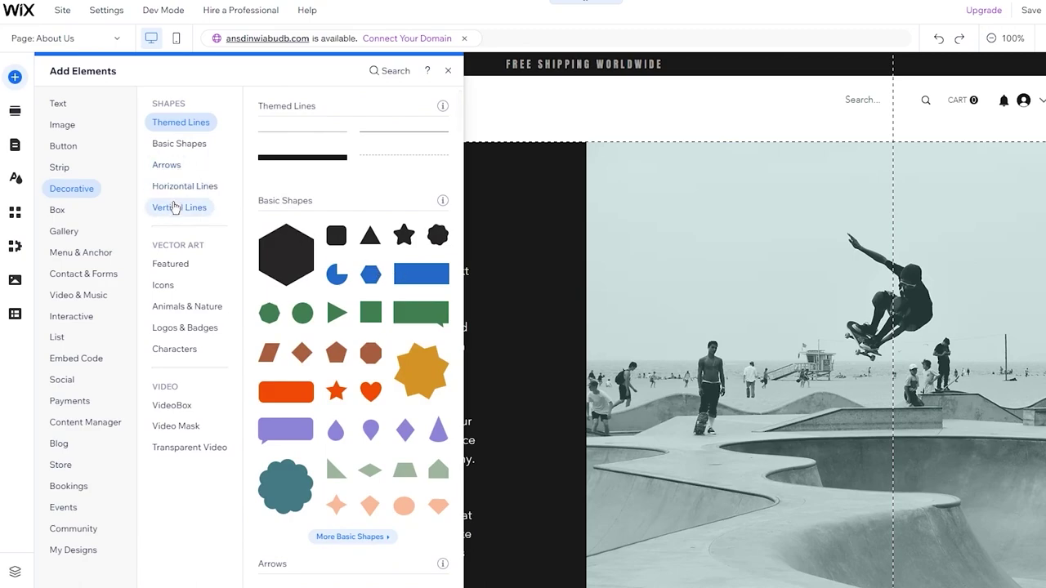
left_click(177, 147)
left_click(167, 164)
left_click(185, 186)
left_click(180, 208)
left_click(182, 263)
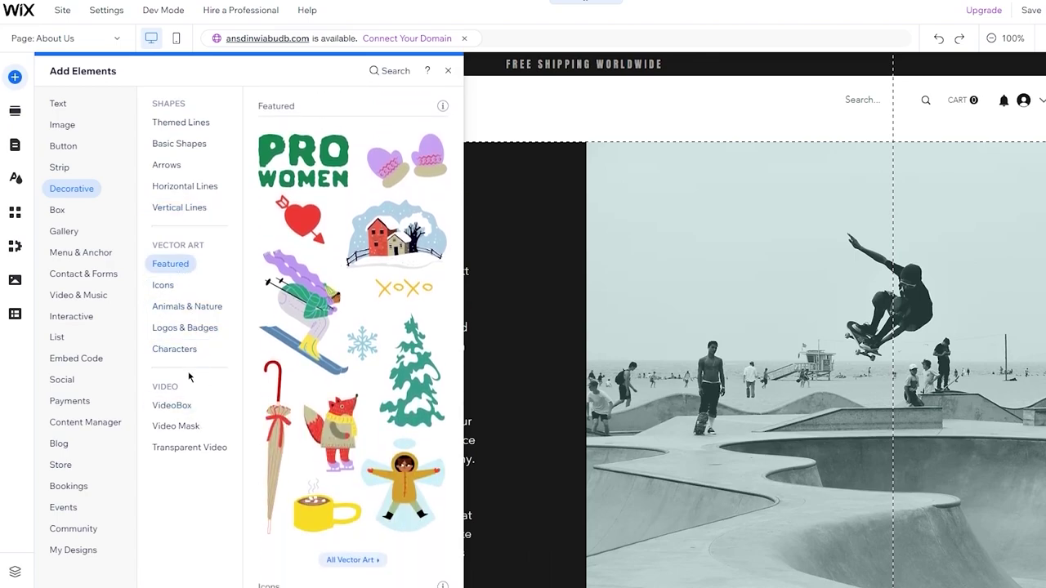
left_click(173, 405)
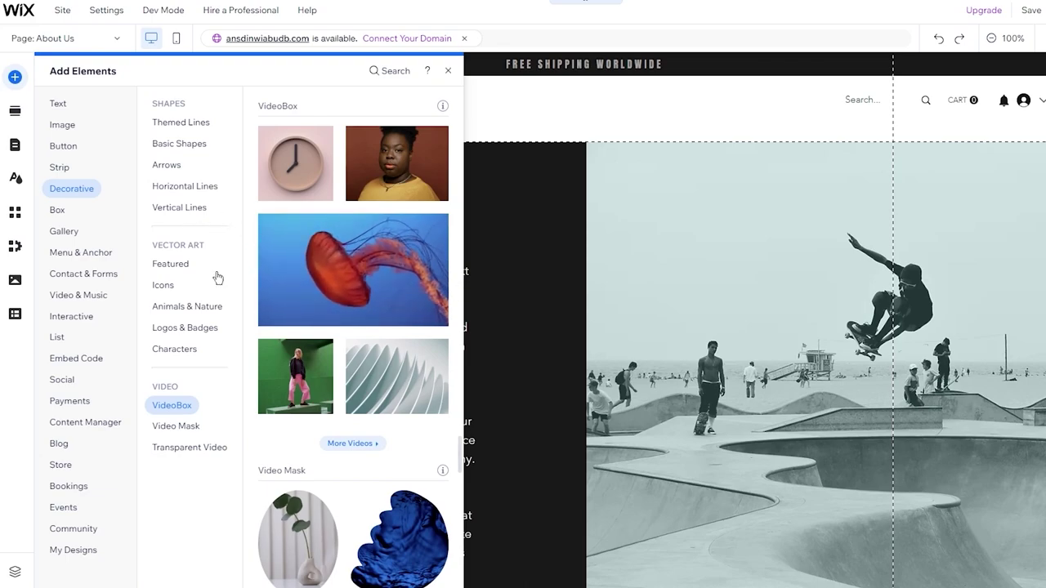
Drop a jellyfish VideoBox on About Us, shrink it, then undo both changes.
left_click_drag(331, 246, 609, 198)
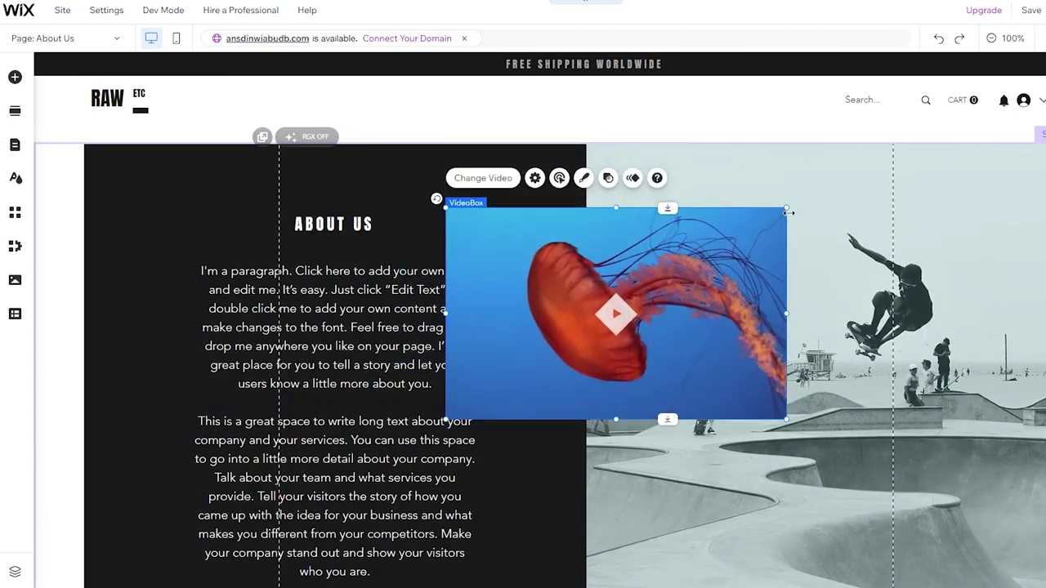
left_click_drag(787, 212, 687, 261)
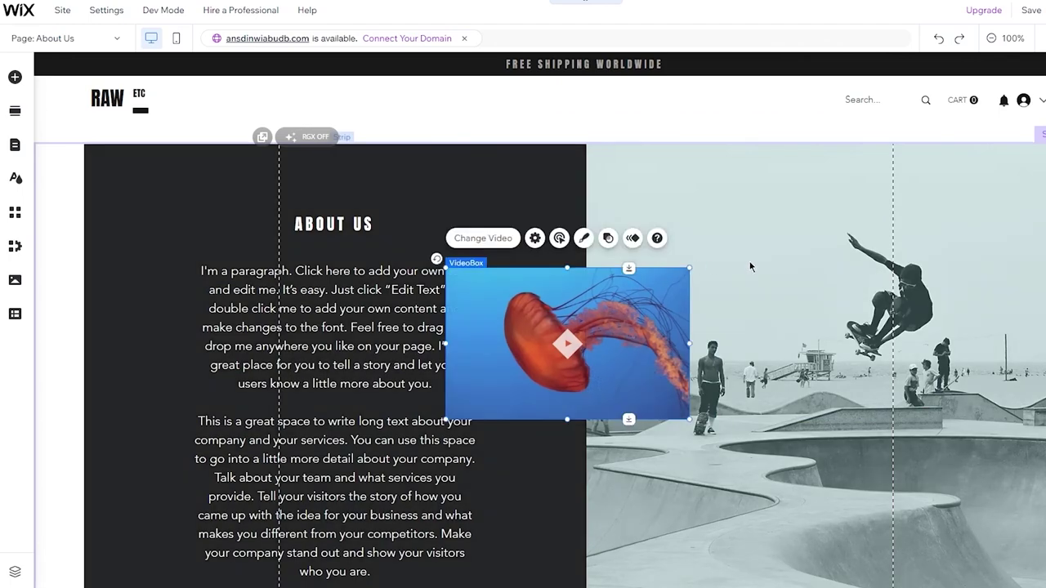
key("ctrl+z")
key("ctrl+z")
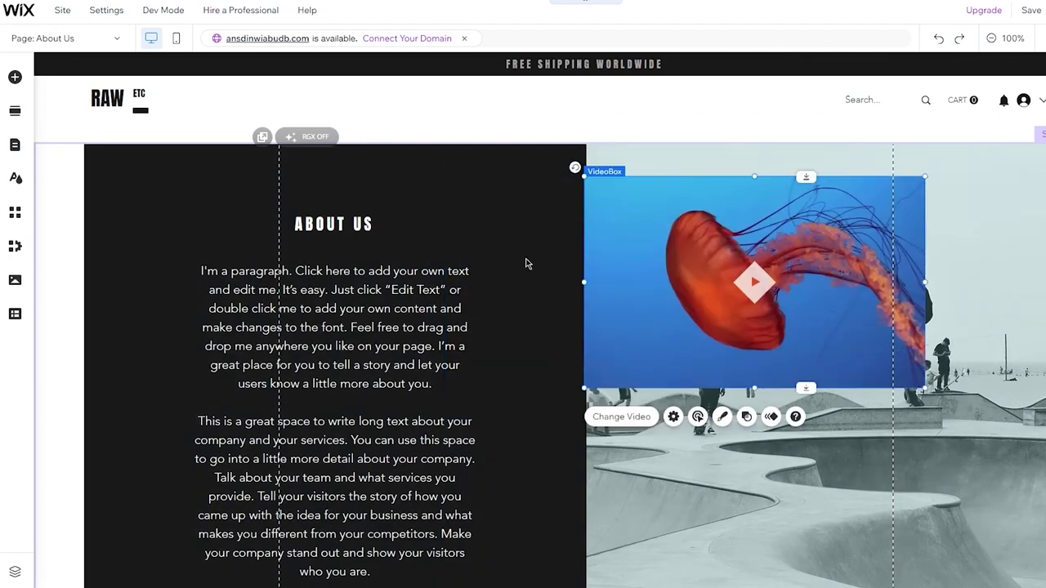
key("ctrl+z")
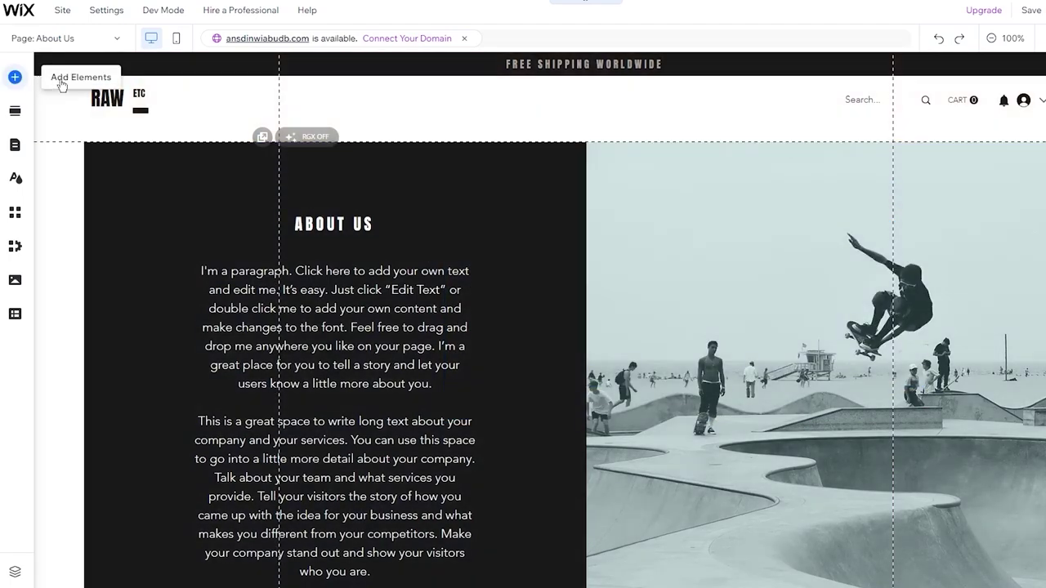
Reopen Add Elements, revisit Horizontal Lines and VideoBox, then browse the Box designs.
left_click(14, 77)
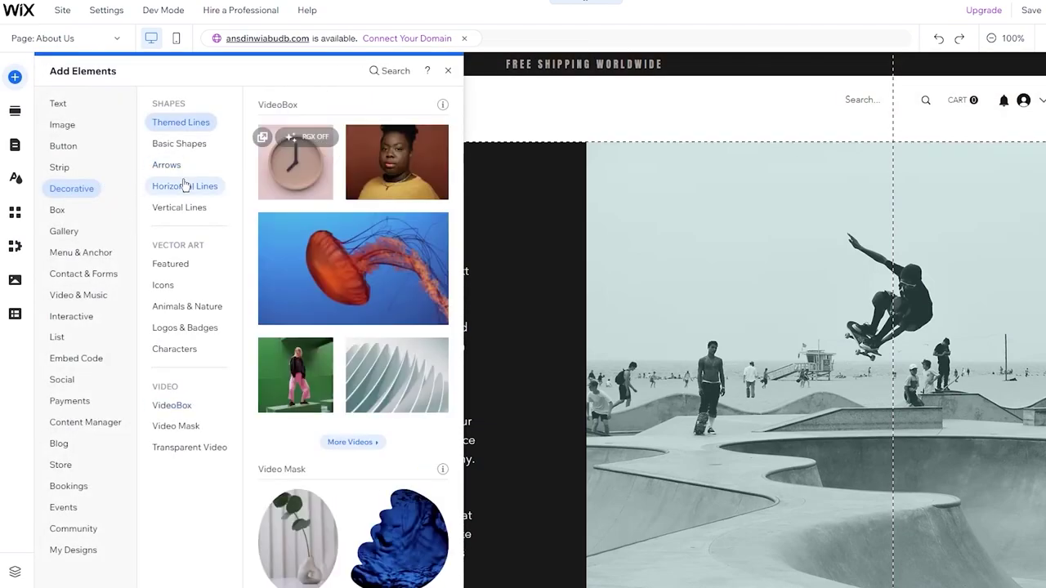
left_click(185, 186)
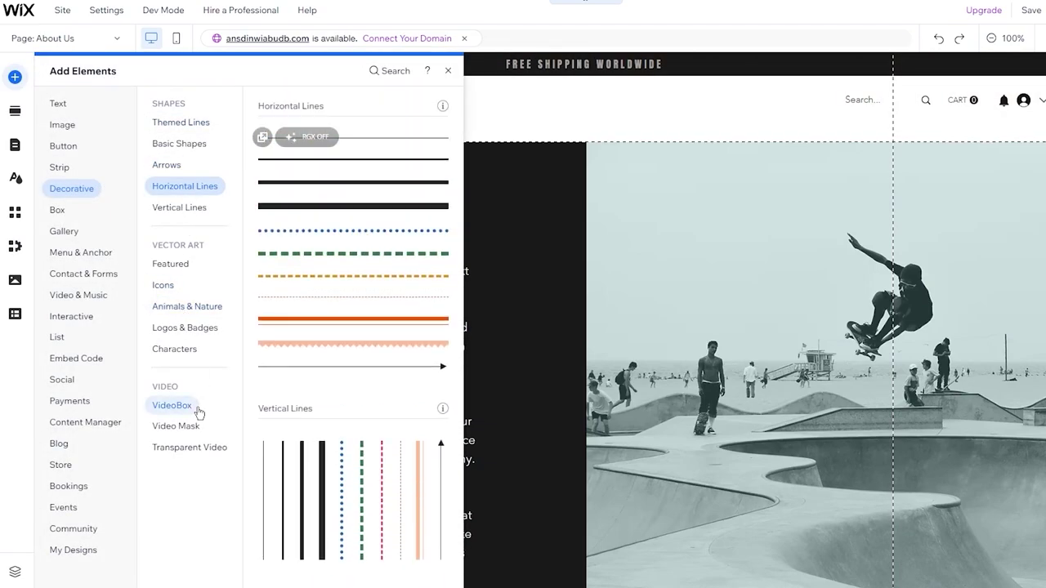
left_click(197, 412)
left_click(73, 214)
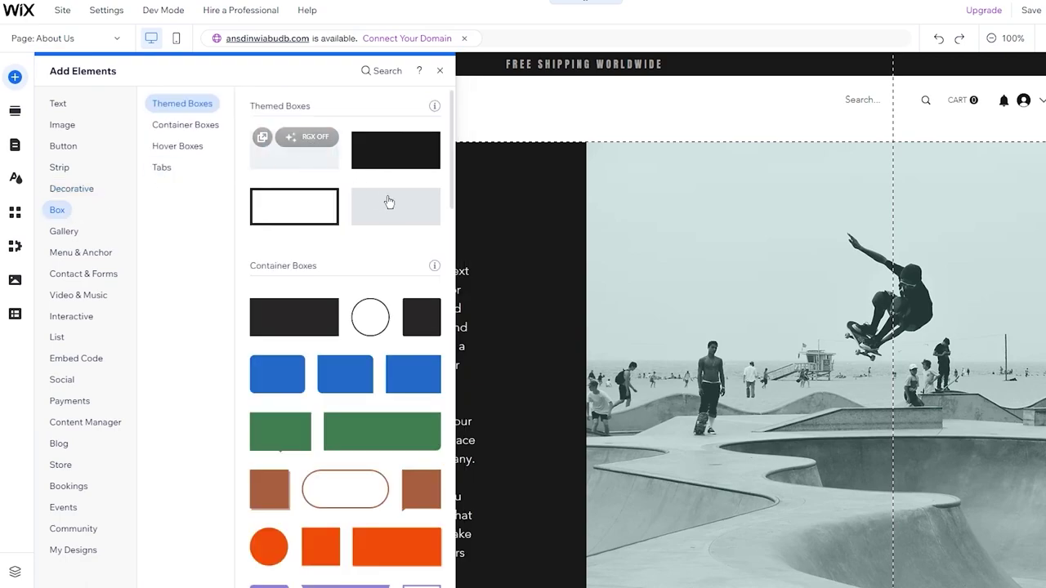
scroll(663, 302, "down", 5)
scroll(809, 301, "up", 1)
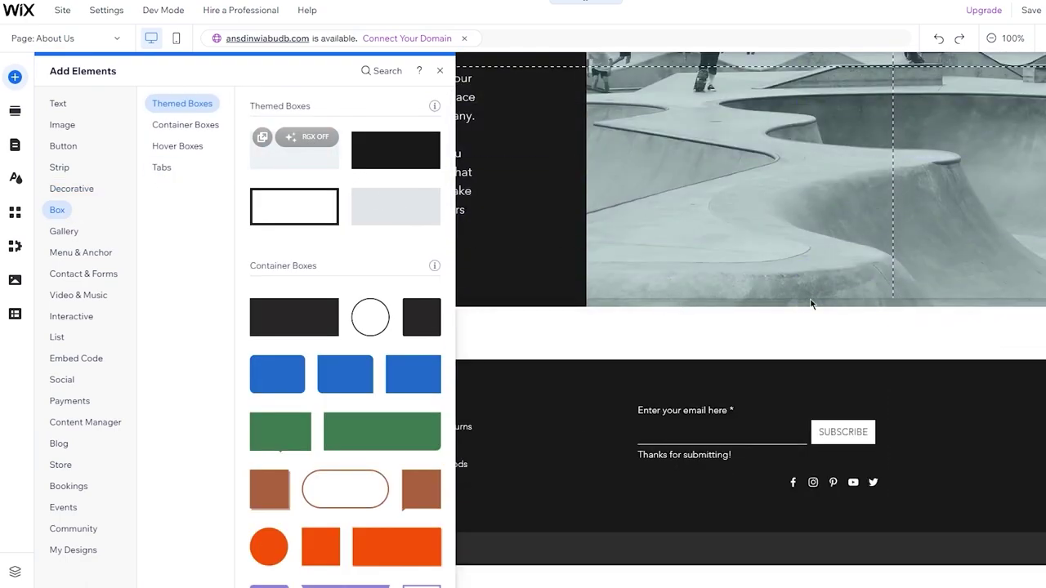
scroll(811, 304, "up", 4)
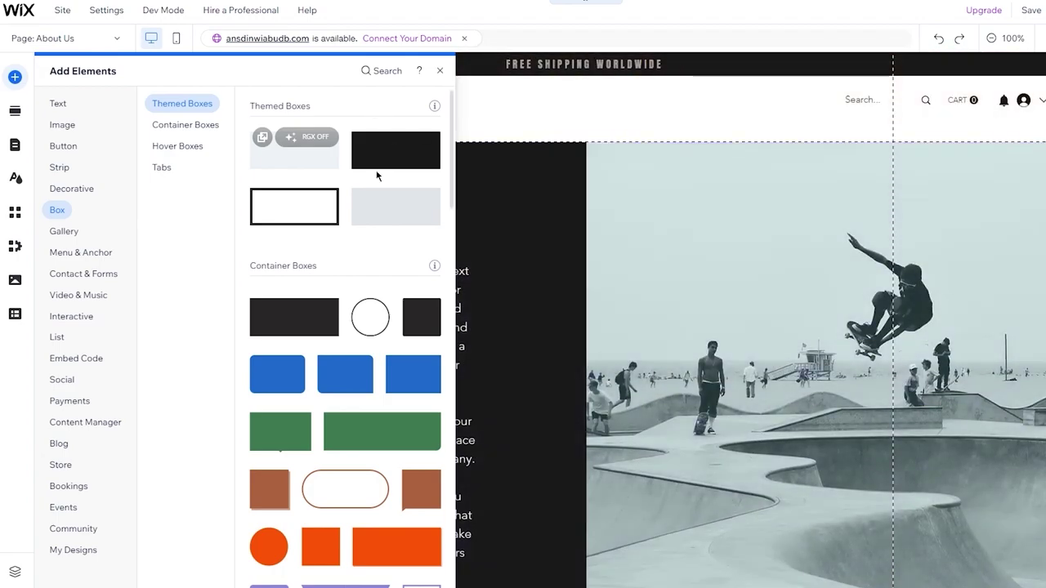
scroll(407, 310, "down", 10)
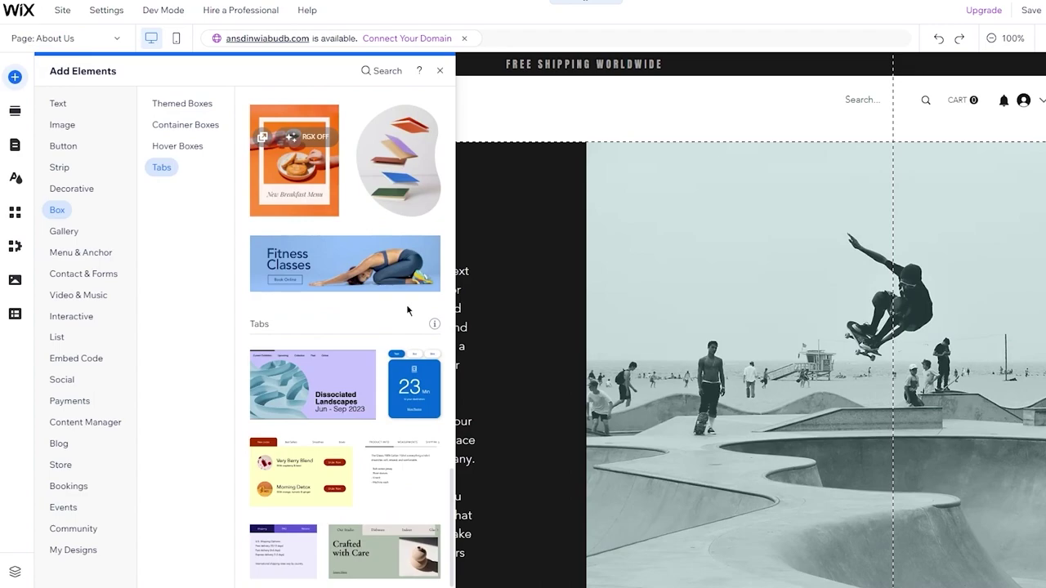
scroll(351, 245, "up", 8)
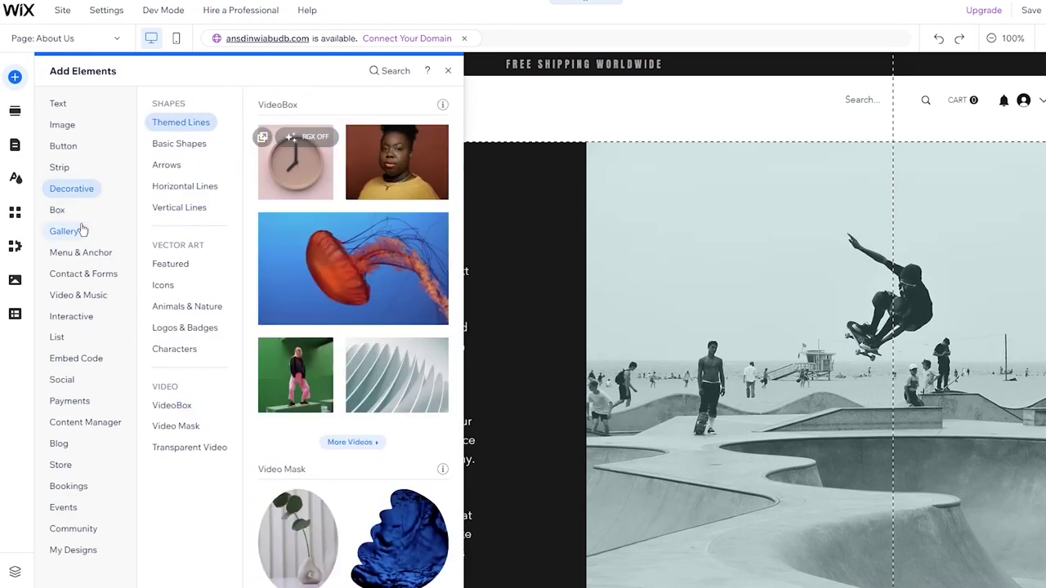
Browse the Gallery category through Recommended, Pro, Grid, Slider and More Galleries.
left_click(62, 234)
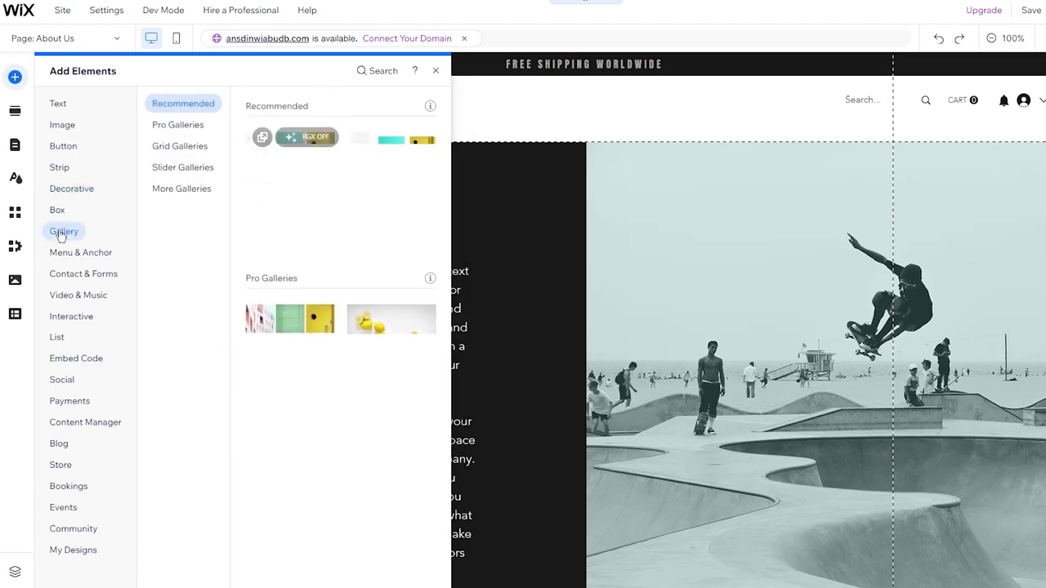
scroll(326, 178, "down", 10)
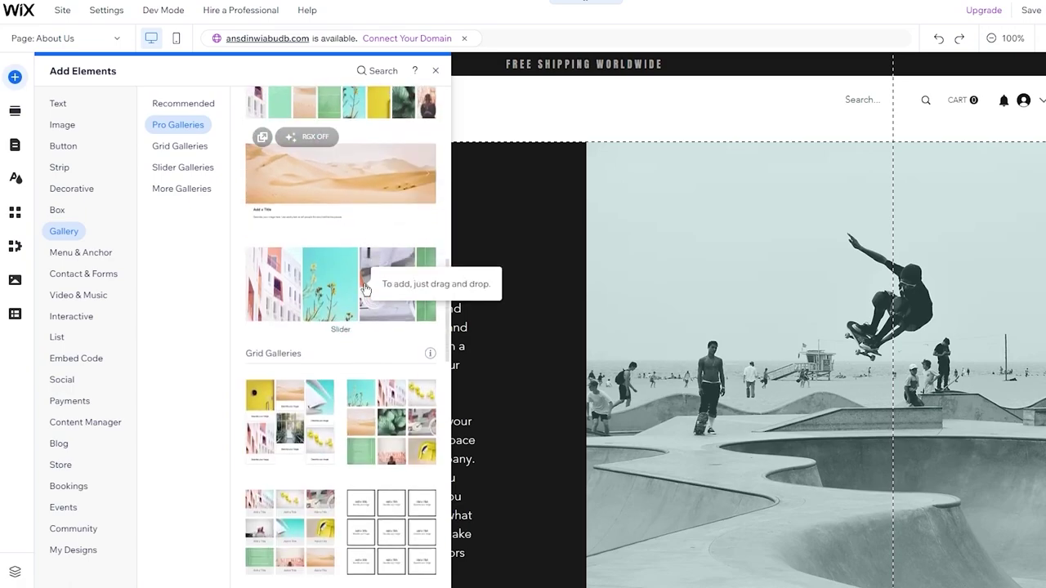
scroll(365, 289, "down", 10)
scroll(366, 288, "up", 20)
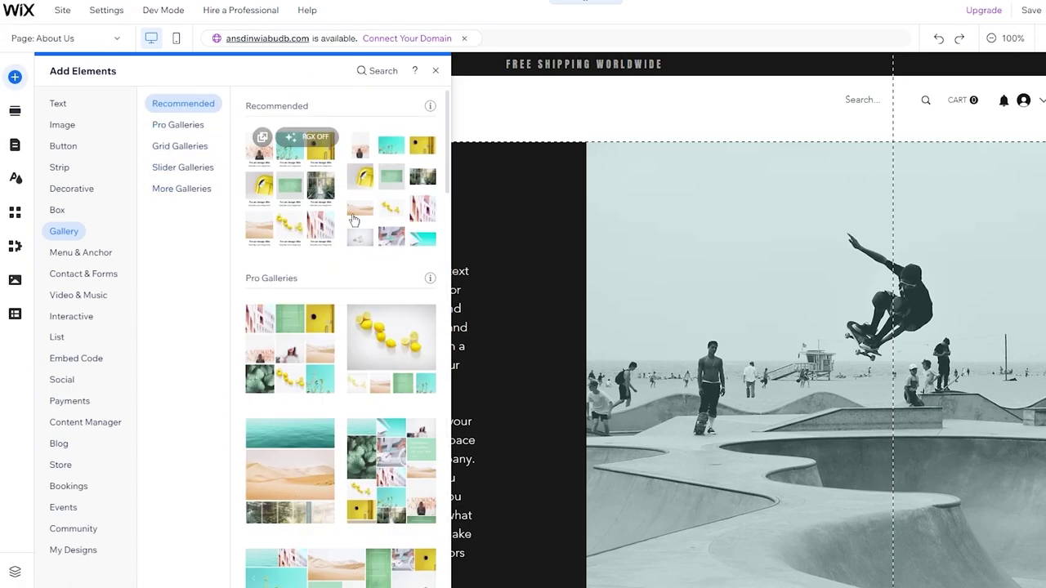
scroll(365, 296, "down", 10)
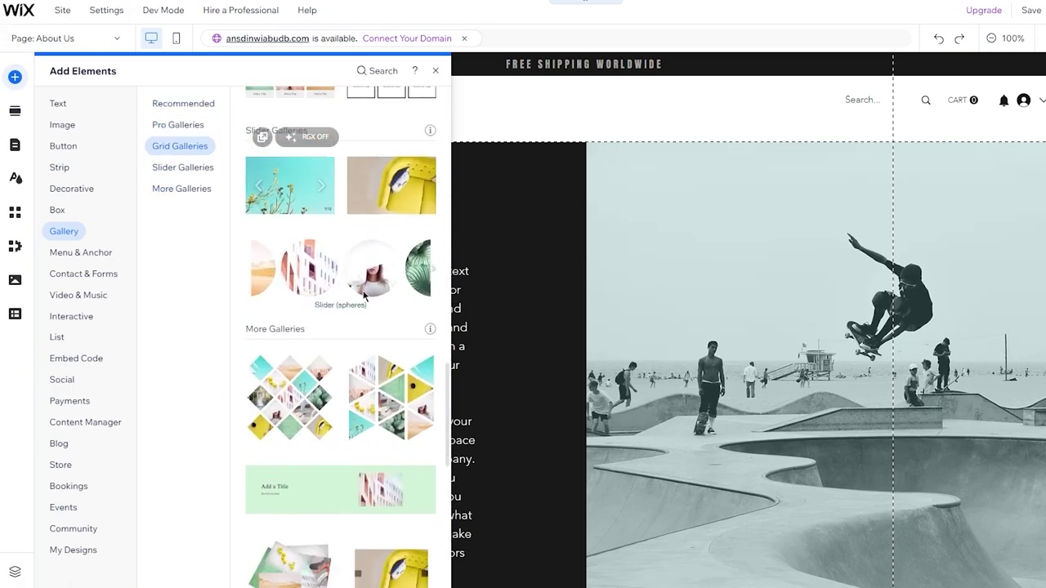
scroll(342, 377, "down", 5)
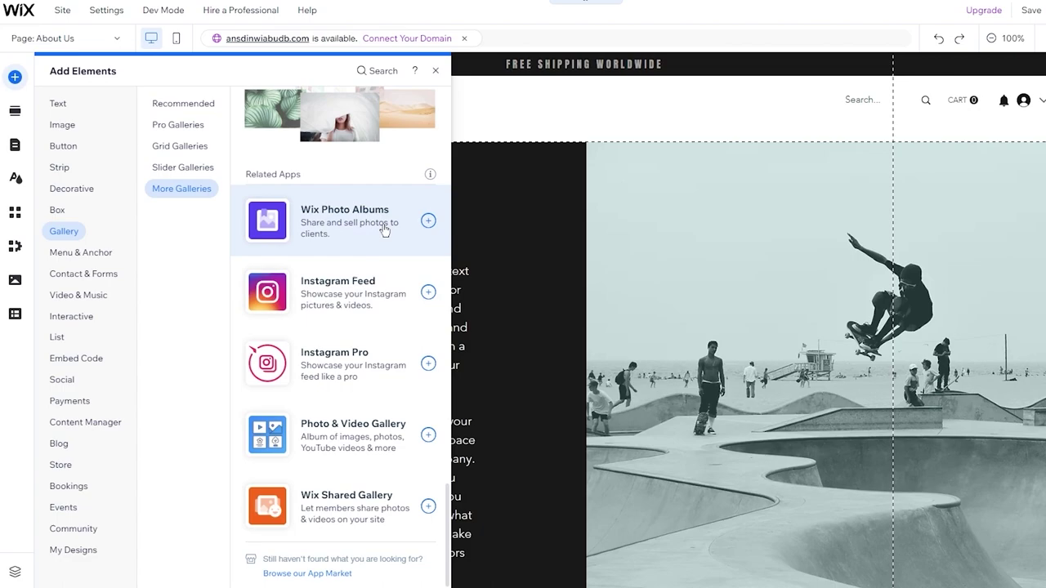
scroll(384, 229, "up", 15)
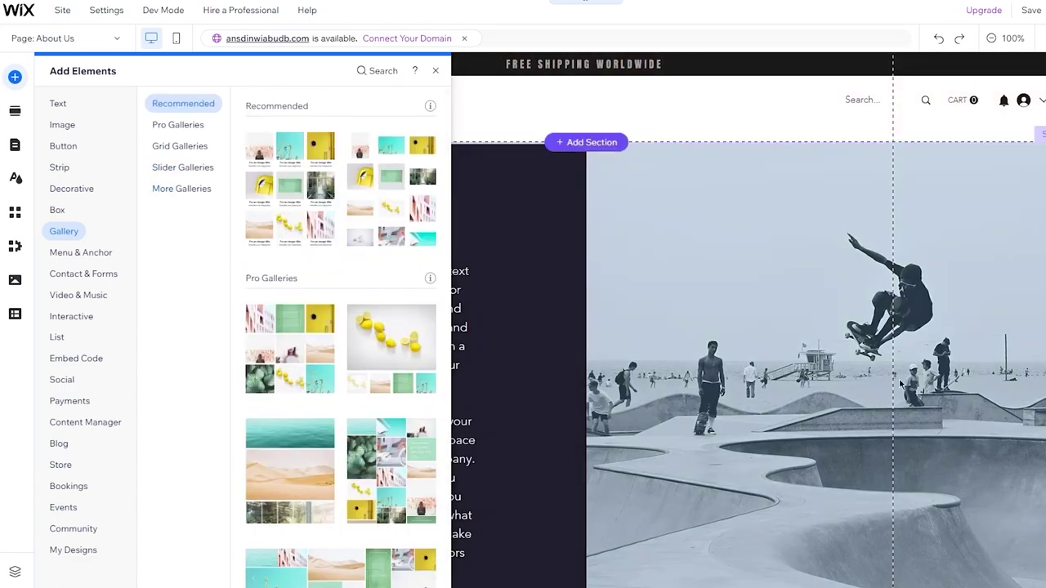
Browse Menu & Anchor, jumping to Themed Menus and scrolling past anchors to Site Search.
left_click(96, 253)
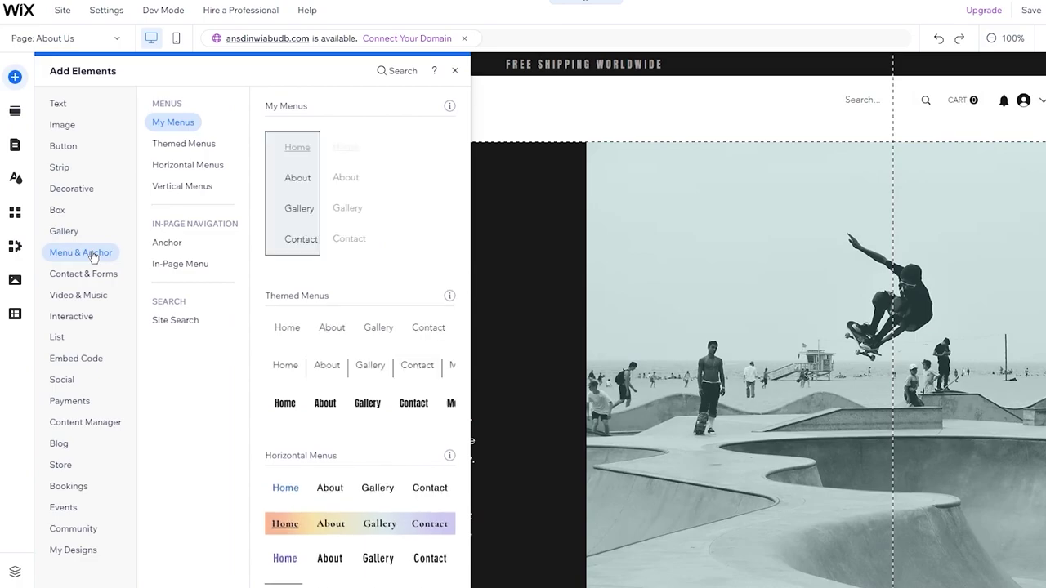
scroll(650, 367, "down", 5)
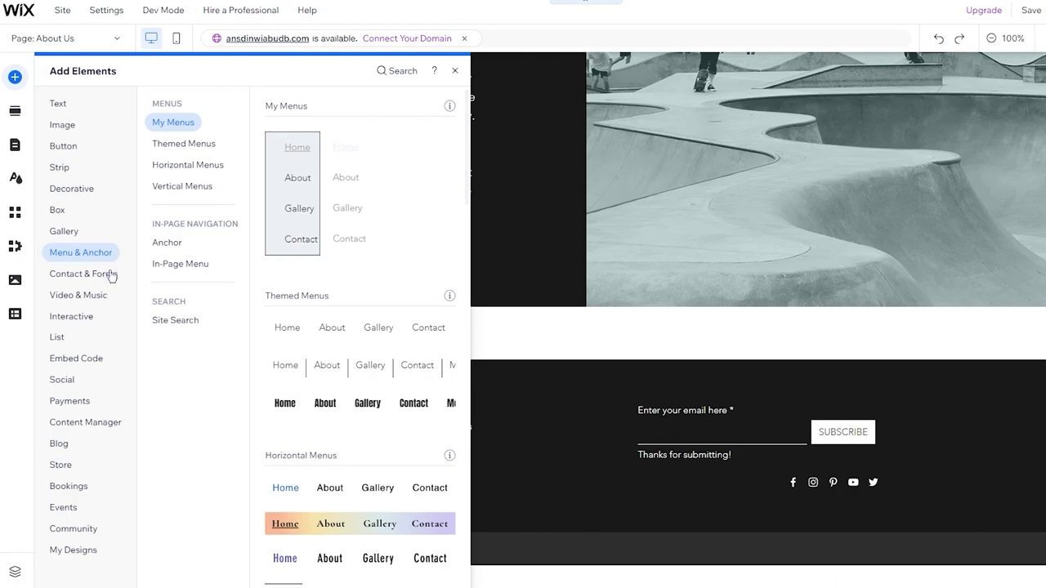
left_click(183, 143)
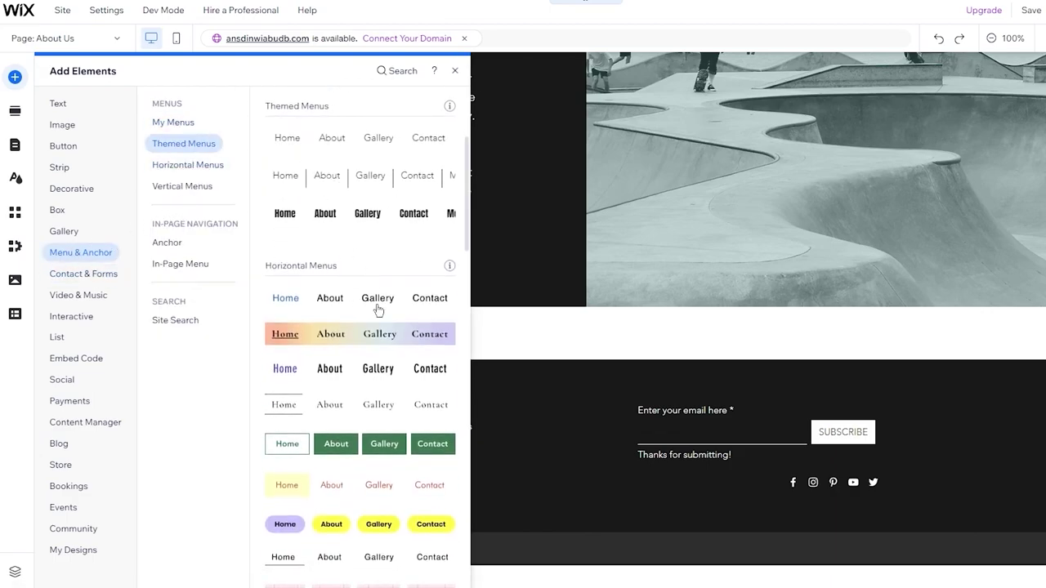
scroll(378, 309, "down", 6)
scroll(371, 171, "down", 10)
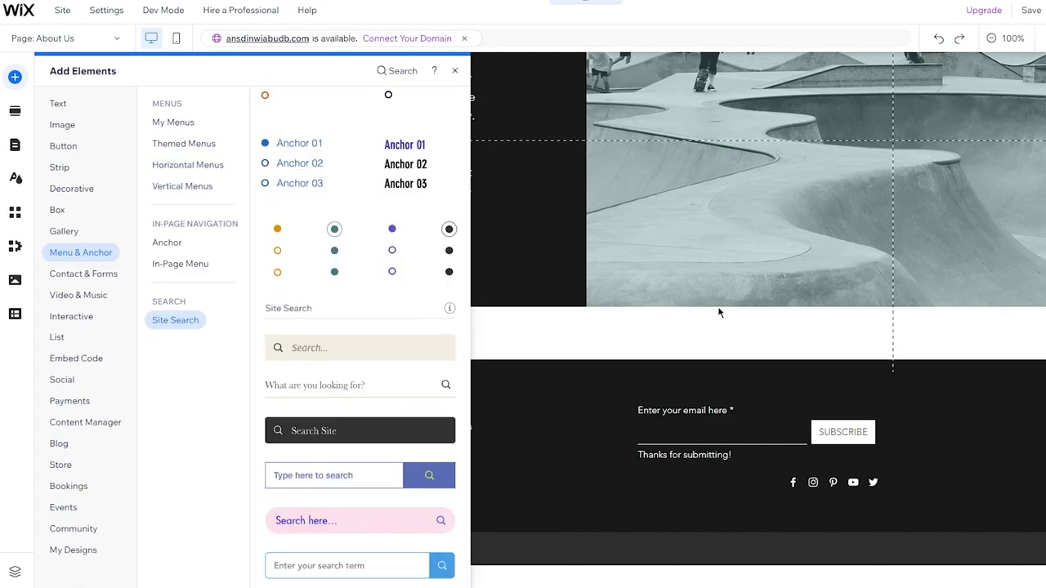
scroll(717, 308, "up", 5)
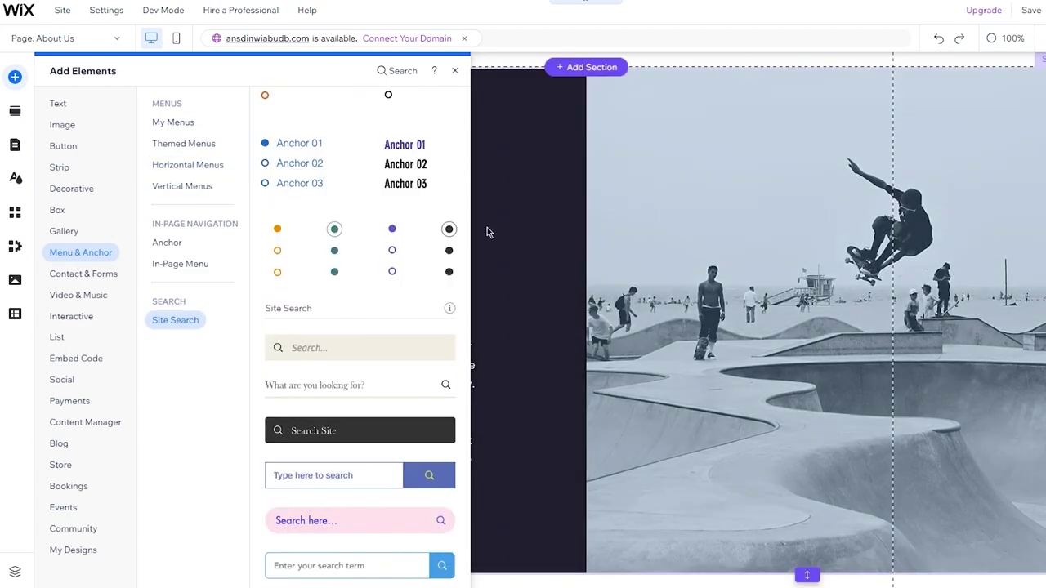
Browse Contact & Forms, jumping to Order forms and scrolling through forms, maps and chat.
left_click(88, 274)
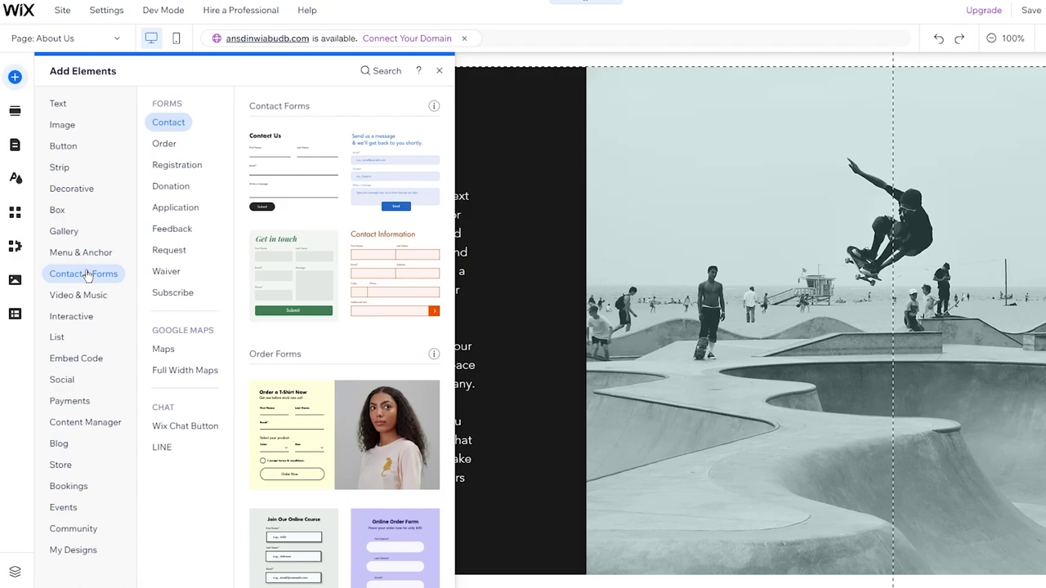
left_click(166, 144)
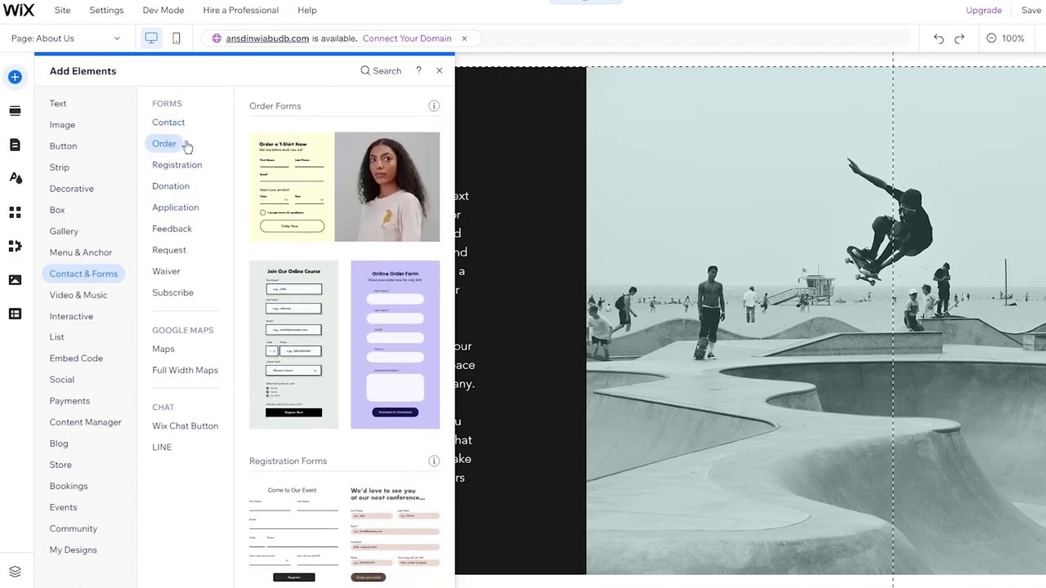
scroll(496, 228, "down", 3)
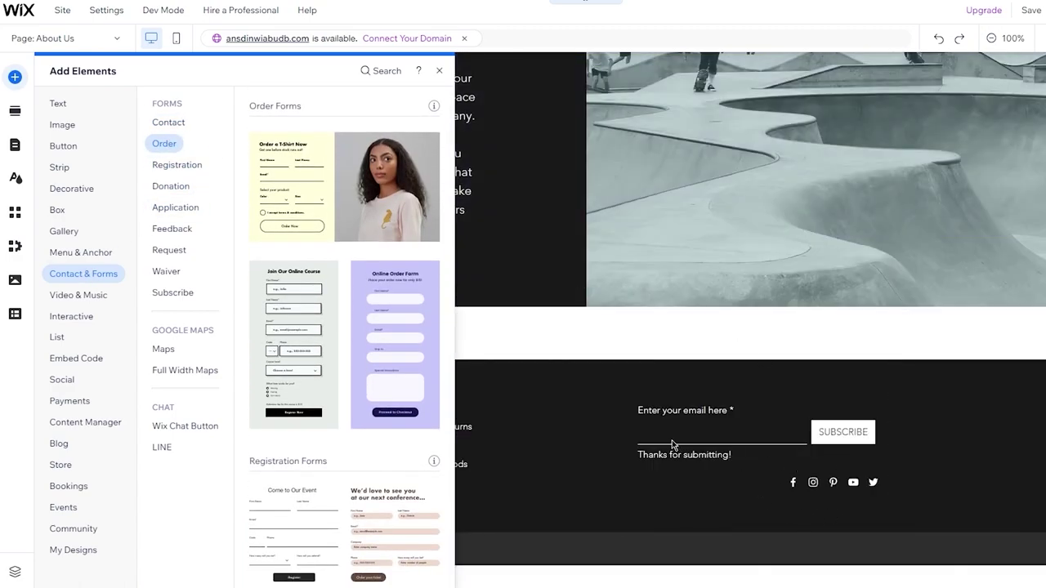
scroll(350, 243, "up", 3)
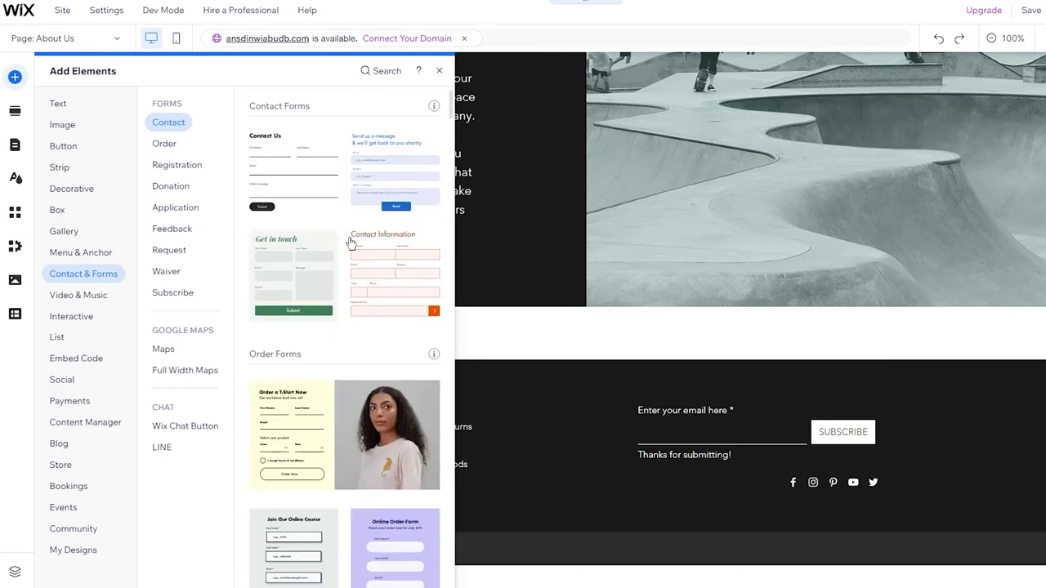
scroll(350, 242, "down", 8)
scroll(350, 243, "down", 10)
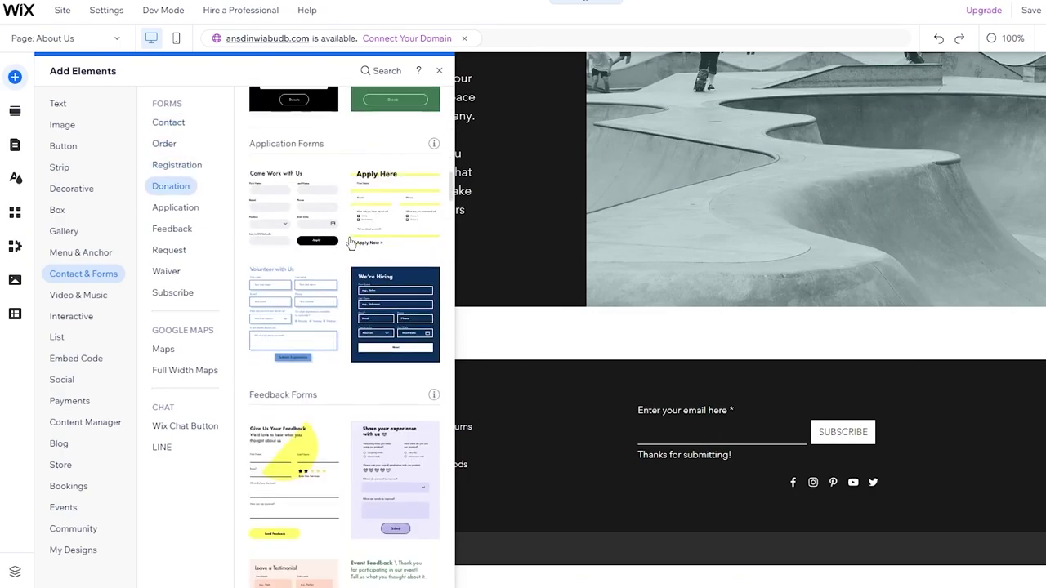
scroll(350, 242, "down", 10)
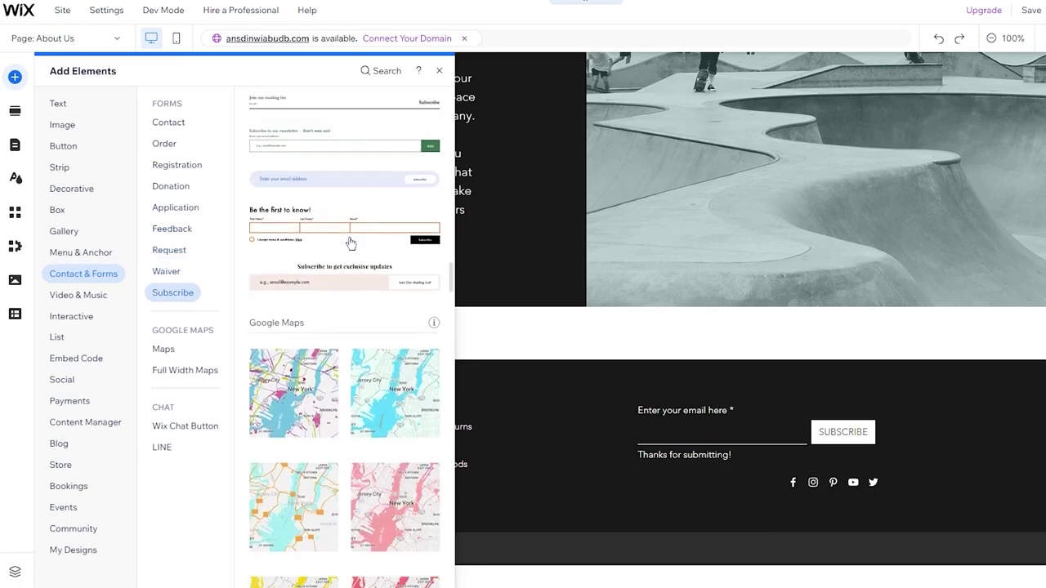
scroll(349, 242, "down", 10)
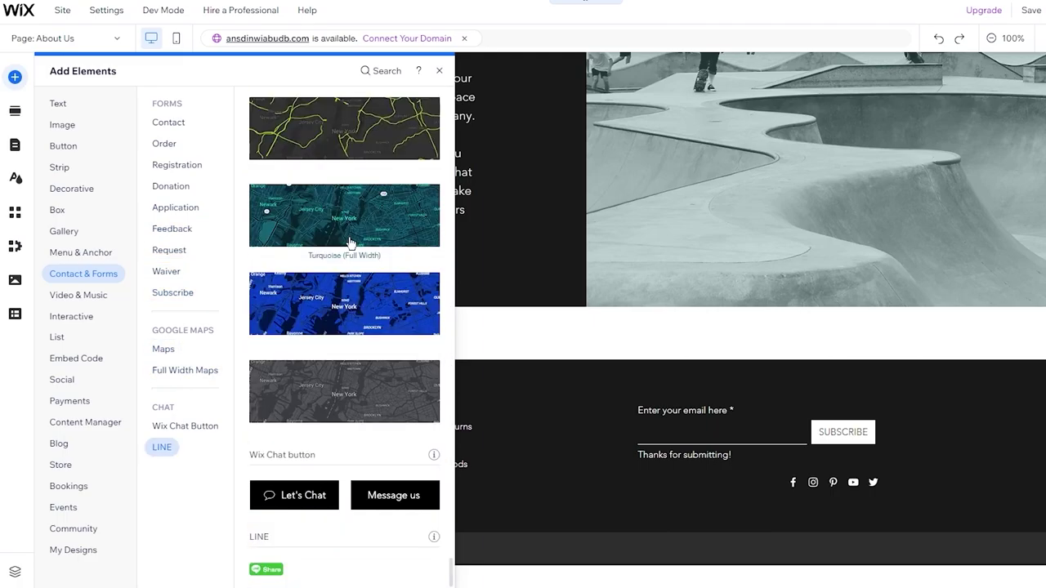
scroll(349, 243, "up", 15)
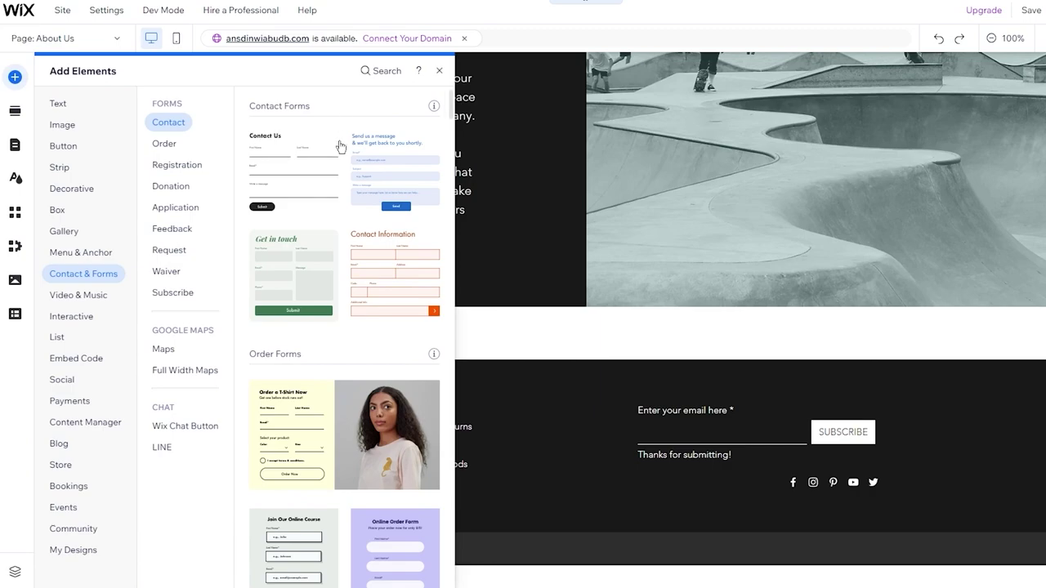
scroll(339, 146, "down", 8)
scroll(340, 147, "down", 10)
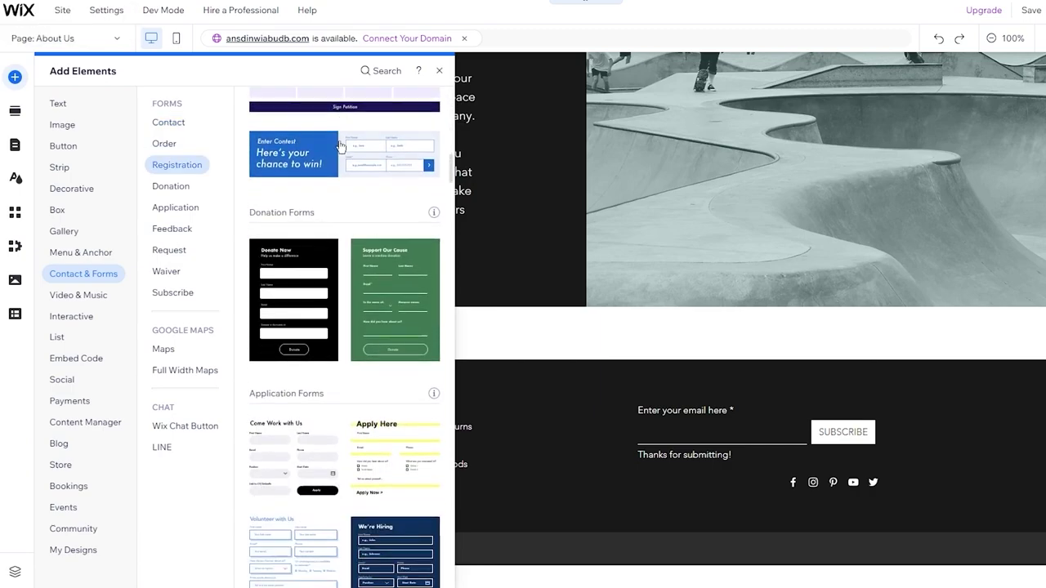
scroll(346, 181, "up", 15)
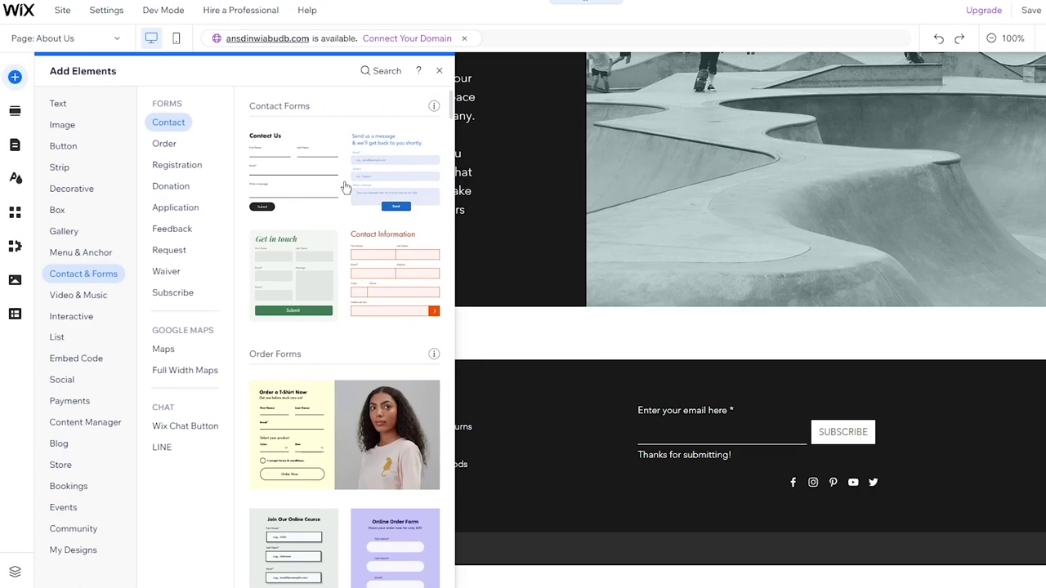
Browse the Video & Music element designs.
left_click(66, 299)
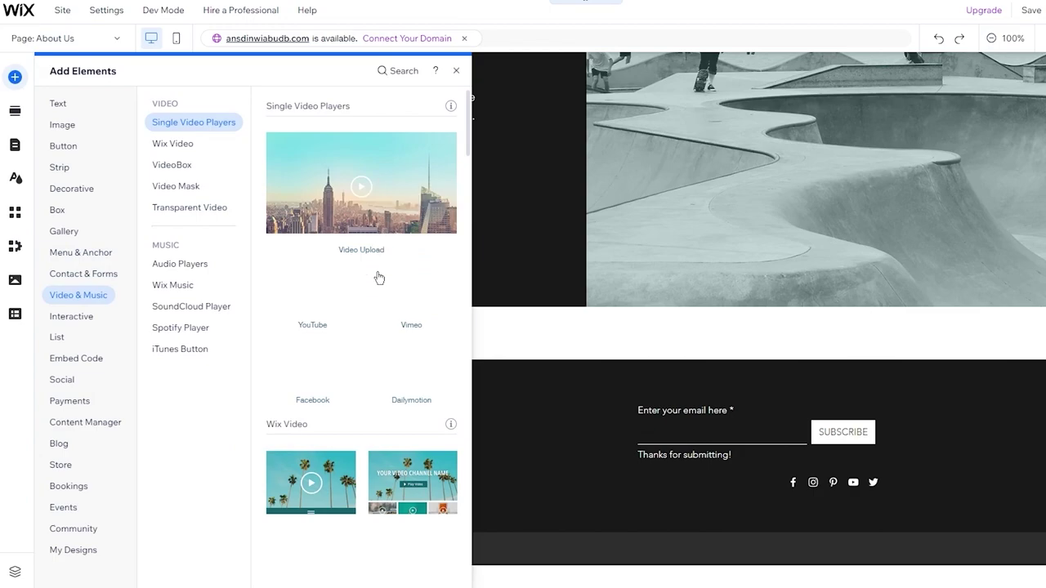
scroll(382, 292, "down", 4)
scroll(359, 291, "up", 4)
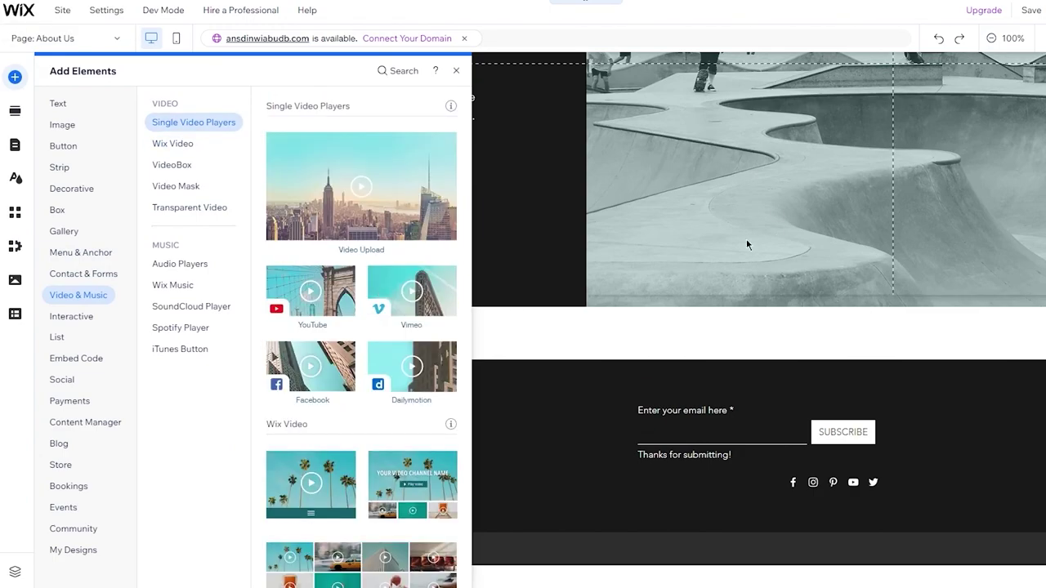
scroll(746, 239, "up", 3)
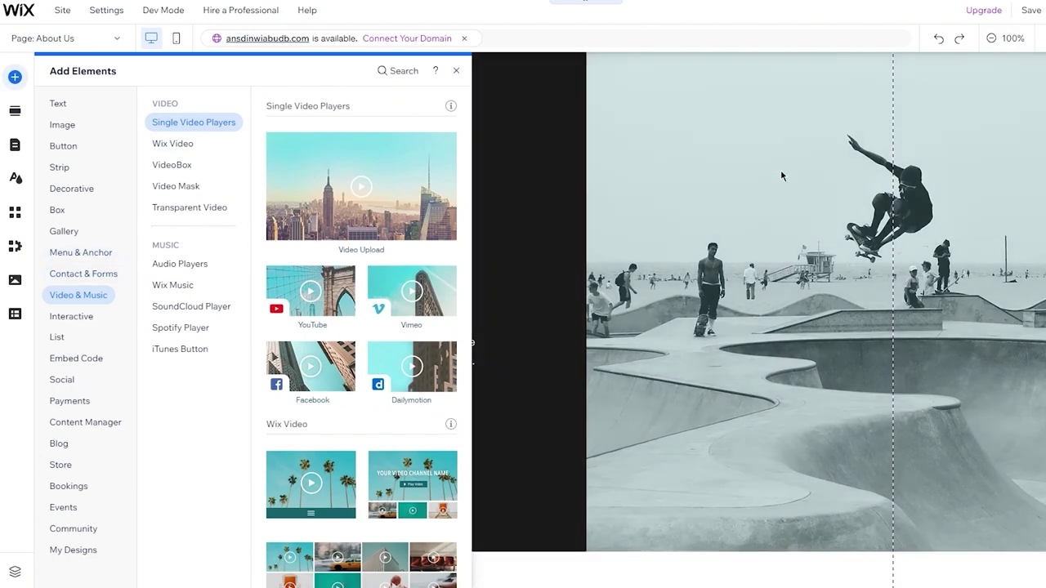
scroll(776, 163, "up", 2)
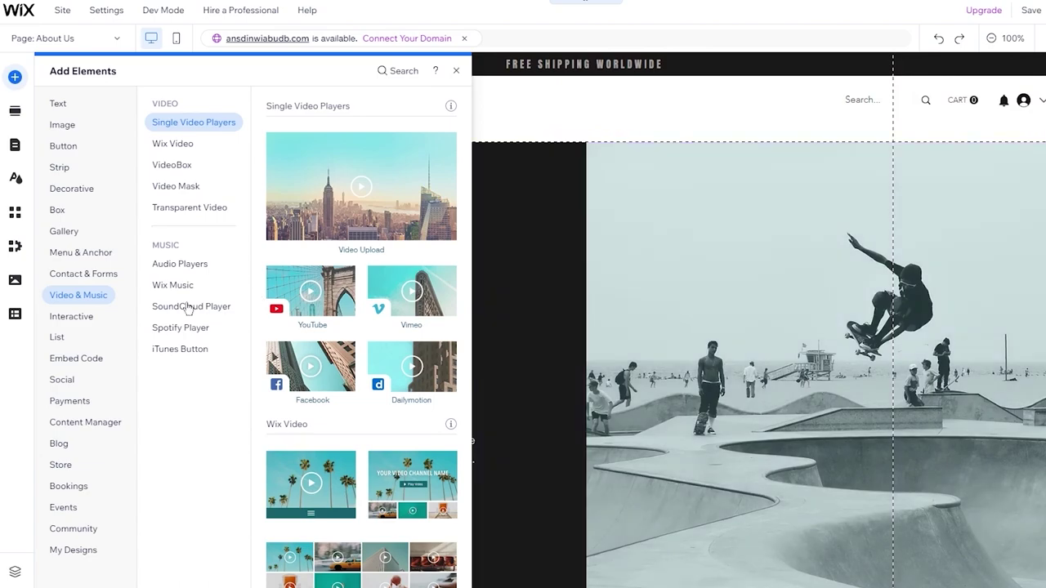
Browse the Interactive category's slideshows, lightboxes, hover boxes and repeaters.
left_click(96, 319)
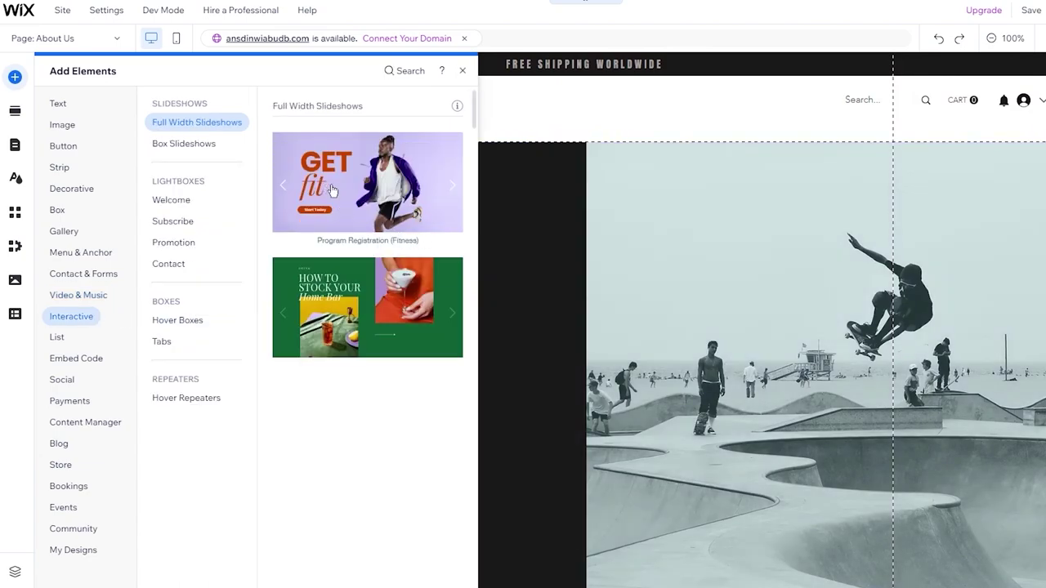
scroll(388, 384, "down", 5)
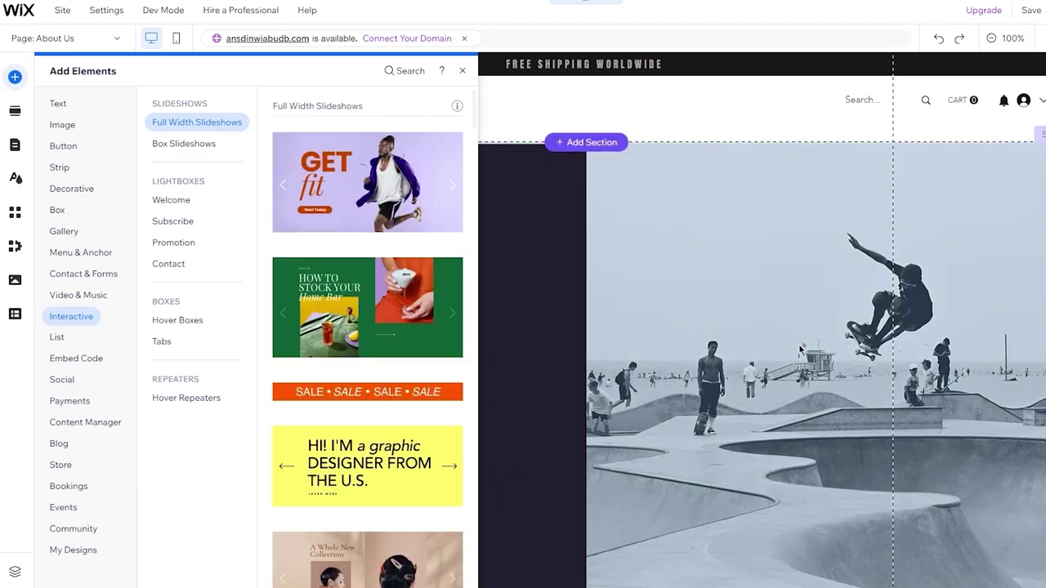
scroll(868, 289, "down", 3)
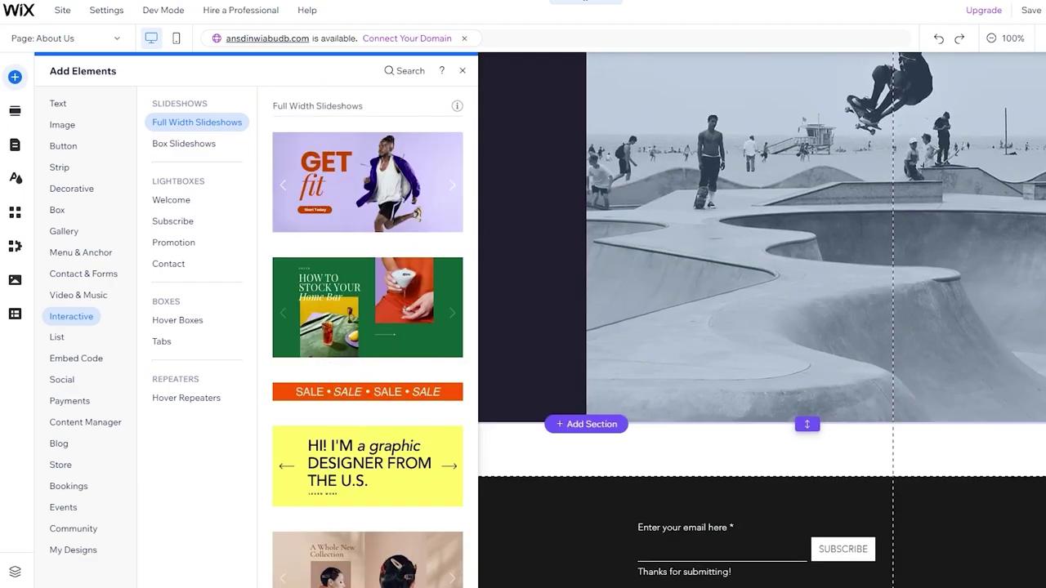
scroll(603, 223, "up", 3)
scroll(378, 308, "down", 6)
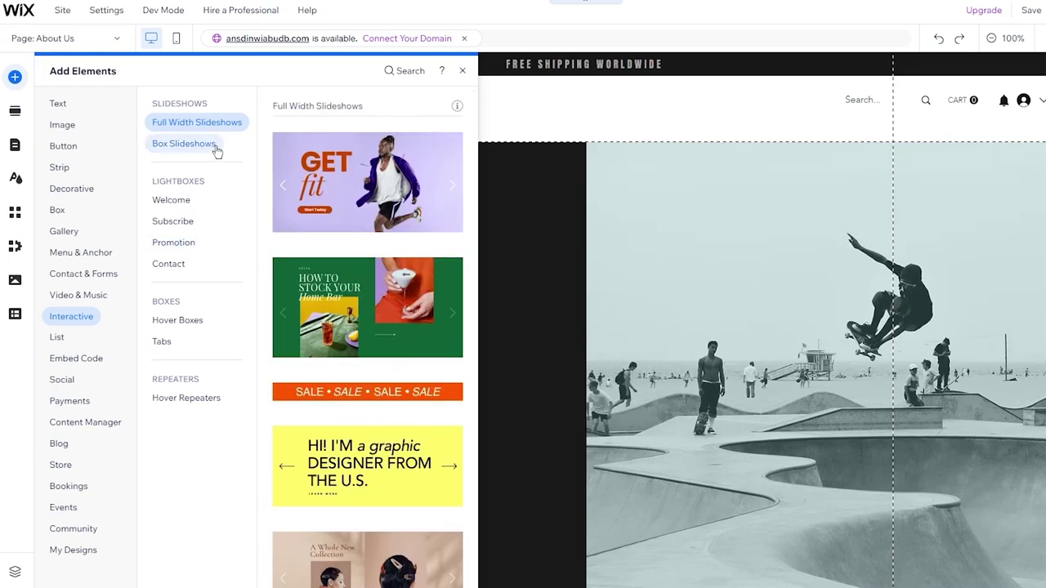
Browse the List and Repeater elements in the Add Elements catalogue.
left_click(58, 339)
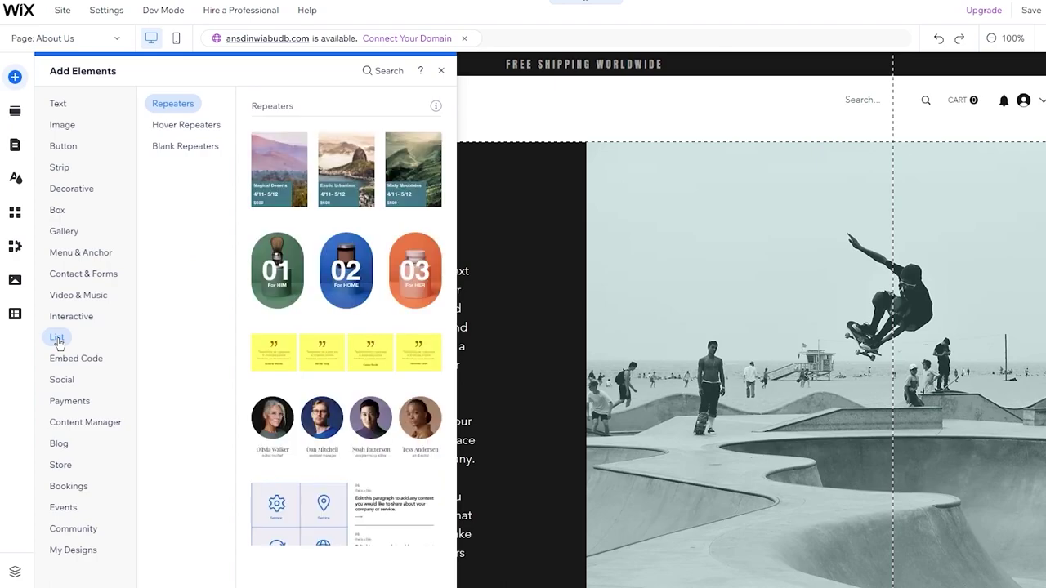
scroll(356, 214, "down", 3)
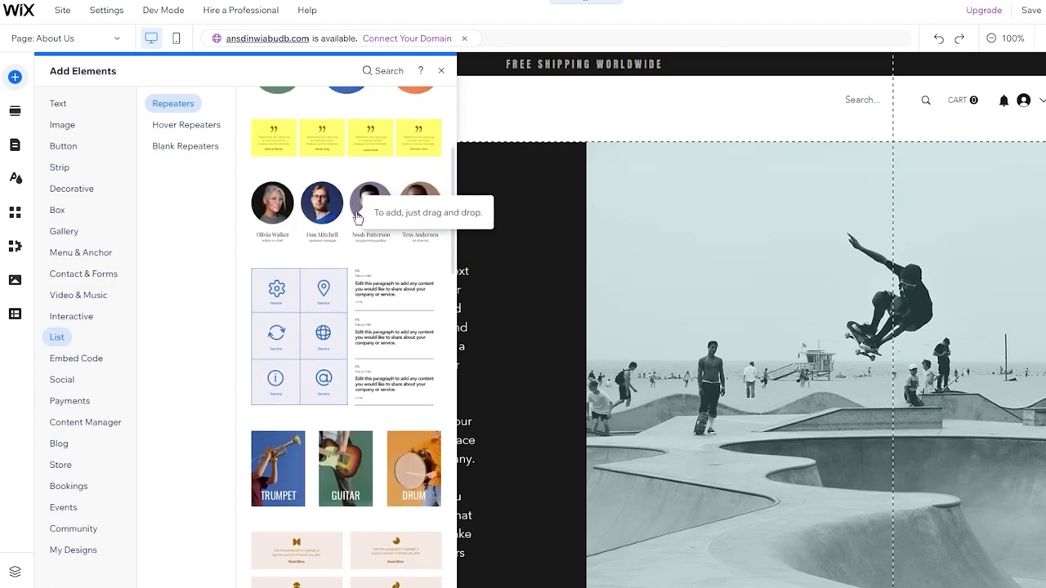
scroll(357, 216, "up", 3)
scroll(688, 234, "down", 4)
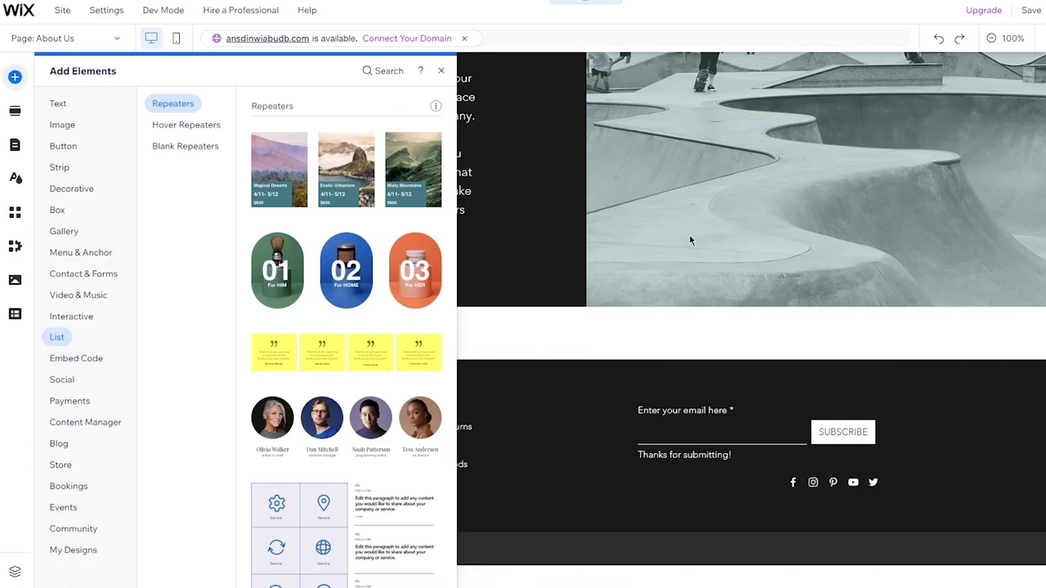
scroll(689, 233, "up", 5)
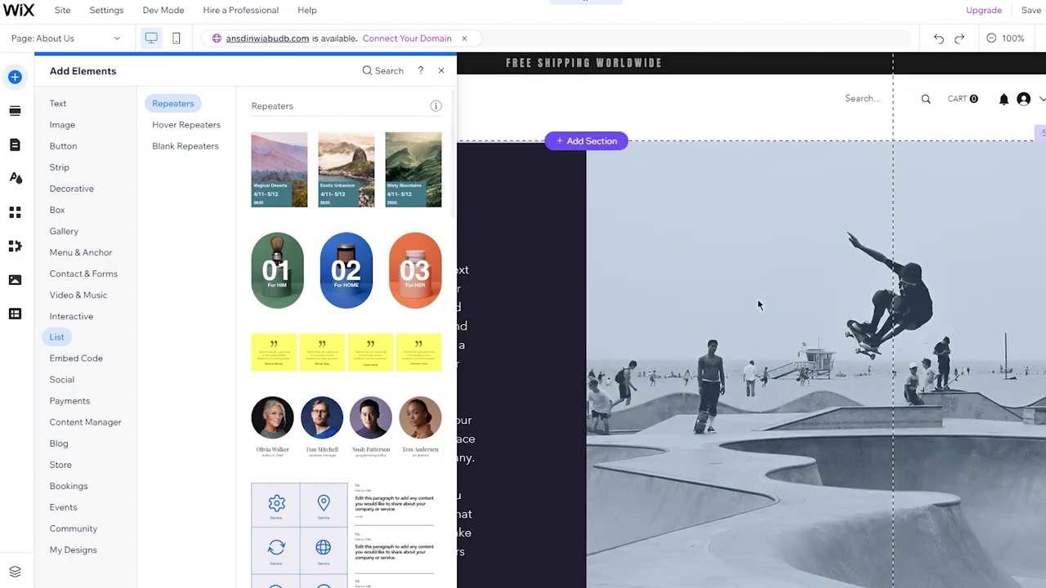
scroll(758, 304, "down", 5)
scroll(759, 304, "up", 5)
Move through Interactive and List to Embed Code, showing Embed HTML, Embed a site and Custom element.
left_click(149, 313)
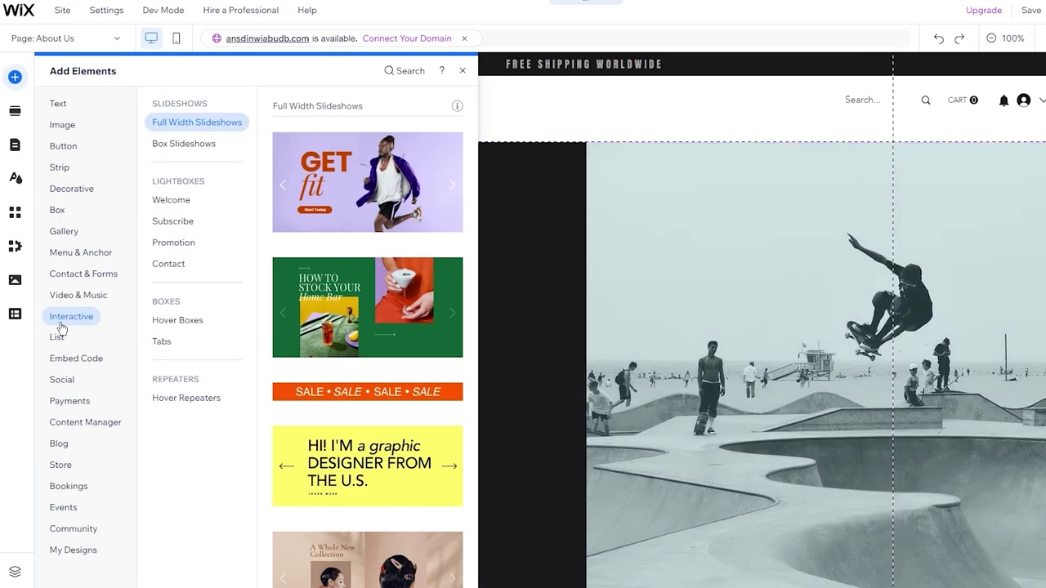
left_click(57, 337)
left_click(62, 361)
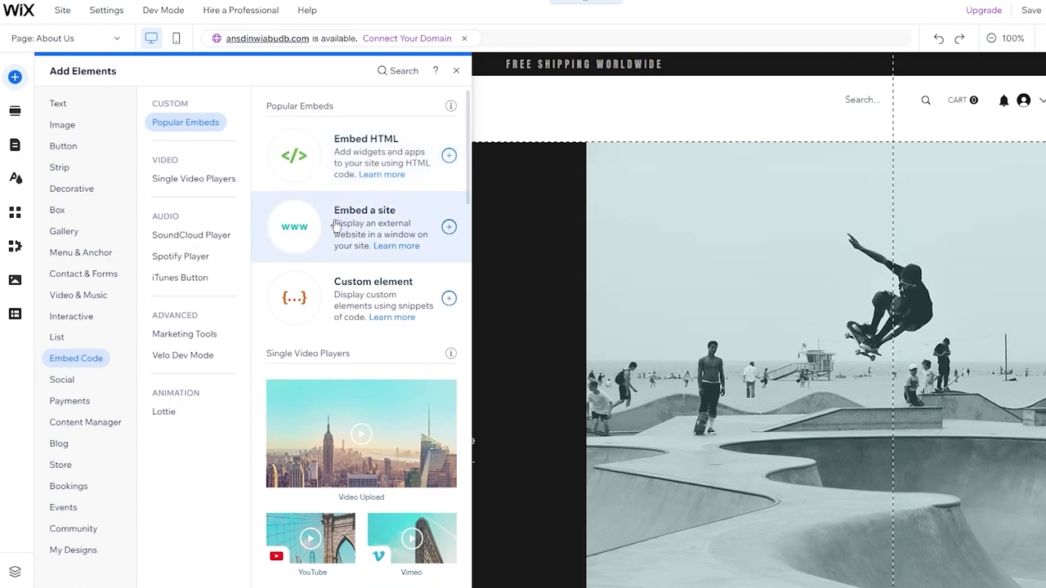
Look at Single Video Players and Social bars, ending on Payments with Pay Buttons and PayPal buttons.
left_click(184, 179)
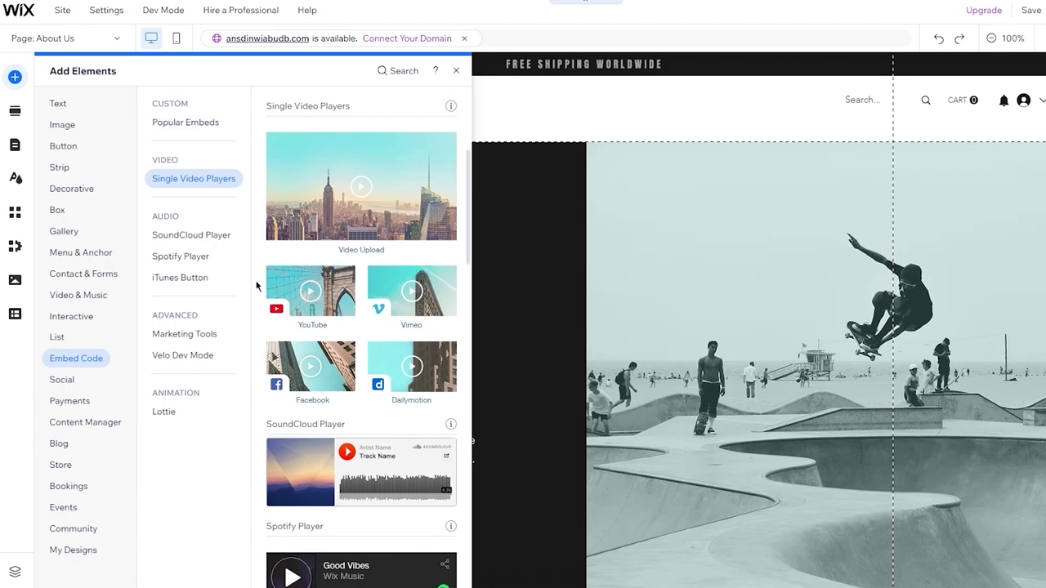
left_click(74, 382)
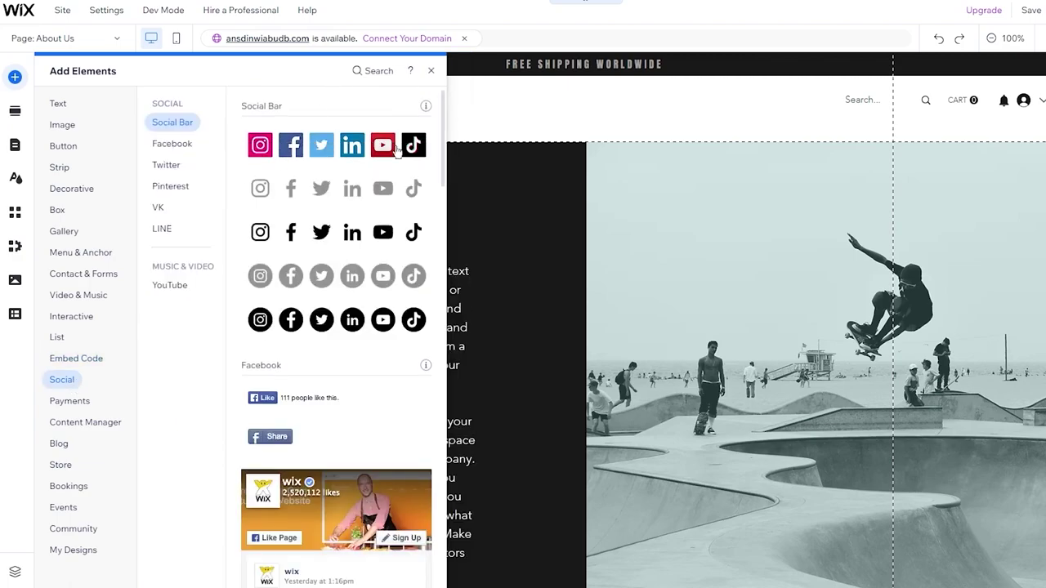
scroll(575, 316, "down", 4)
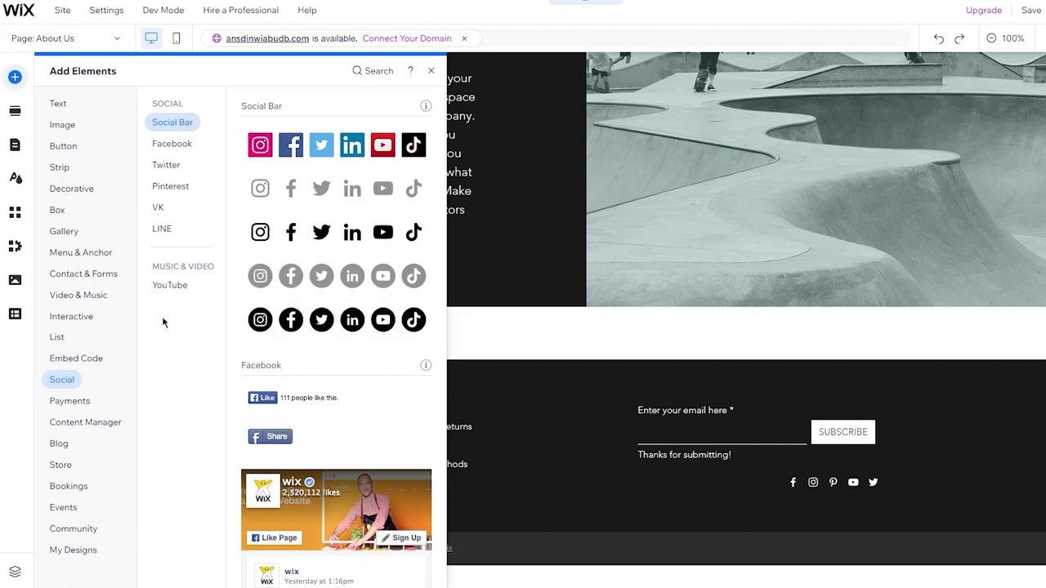
left_click(65, 401)
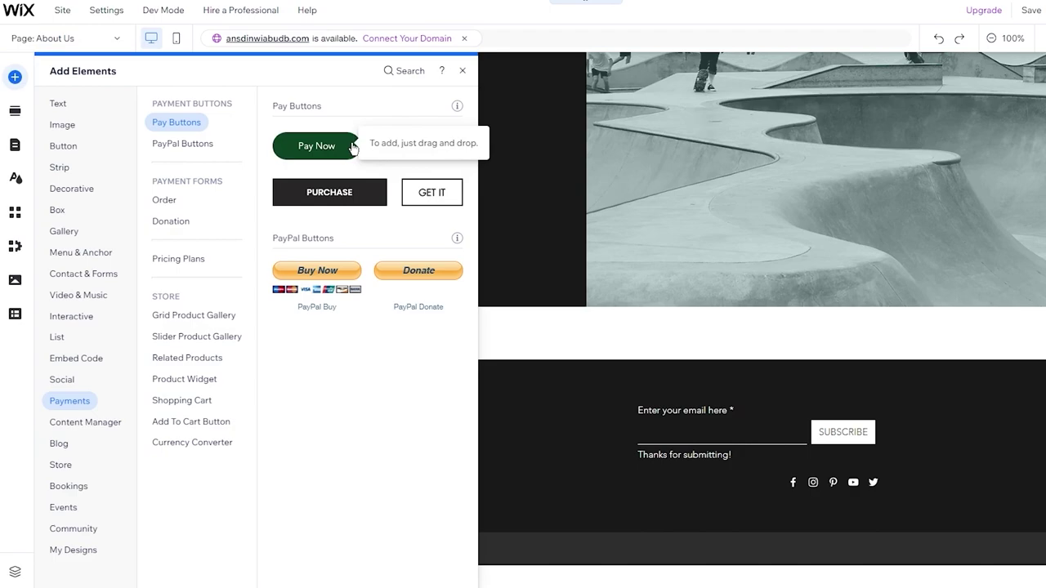
Compare the Content Manager and Payments elements, then show the Blog elements.
left_click(80, 423)
left_click(65, 401)
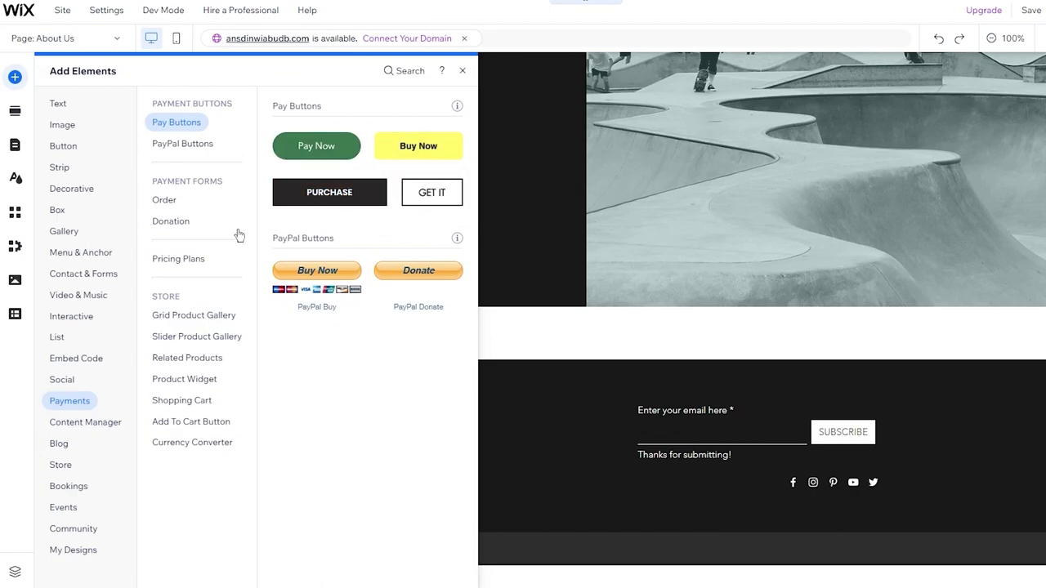
left_click(62, 424)
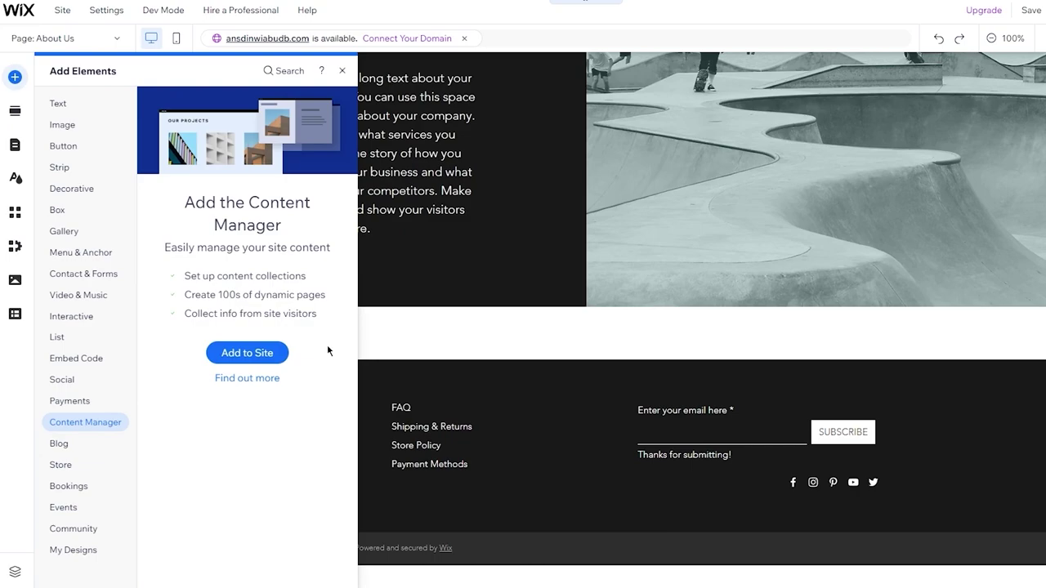
left_click(57, 446)
Look over the Blog and Store elements, then bring up the site's page list on About Us.
mouse_move(70, 473)
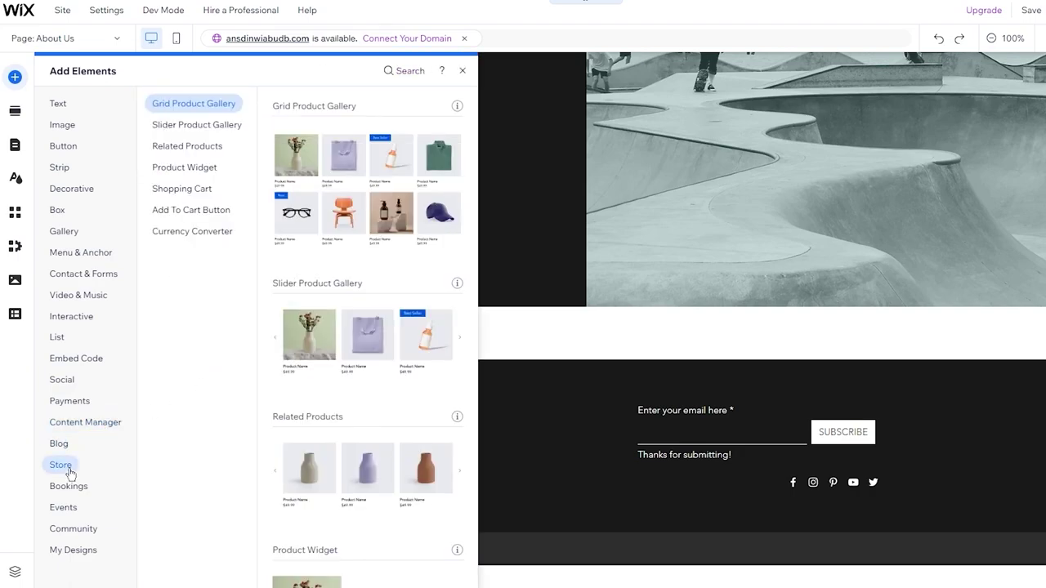
scroll(358, 365, "down", 5)
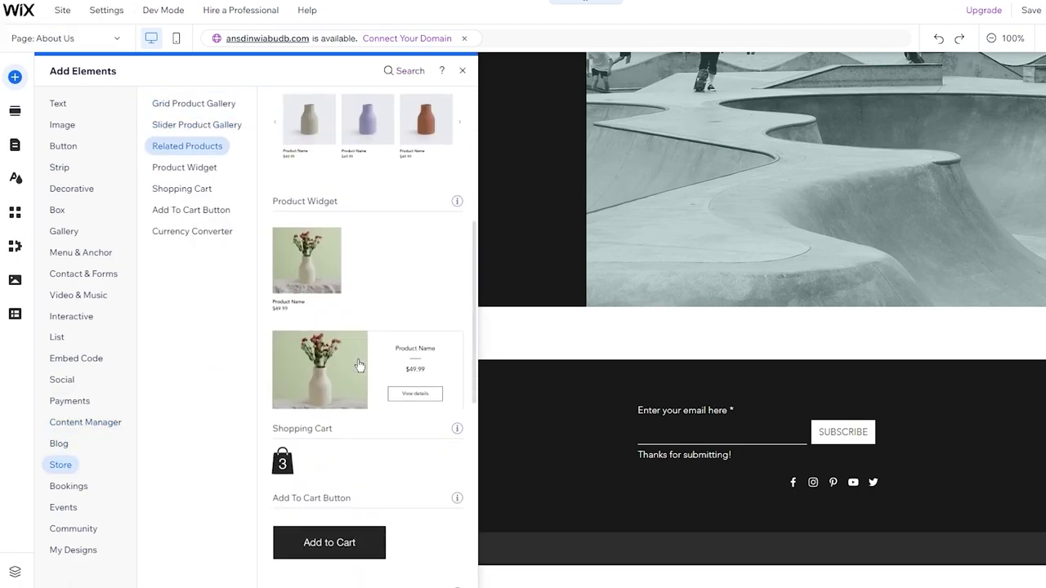
scroll(357, 364, "down", 5)
scroll(357, 365, "up", 15)
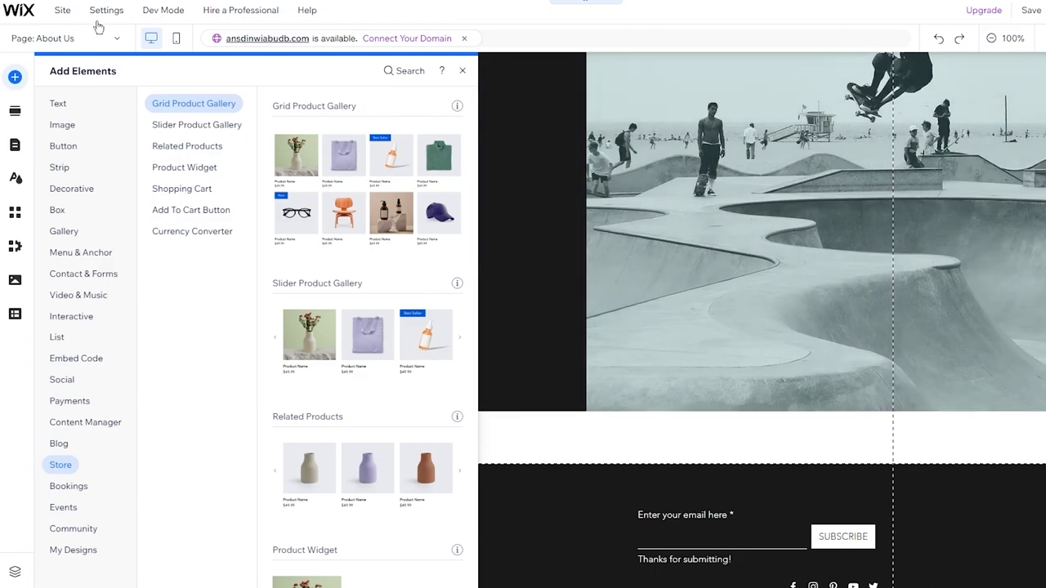
left_click(102, 42)
scroll(65, 78, "up", 2)
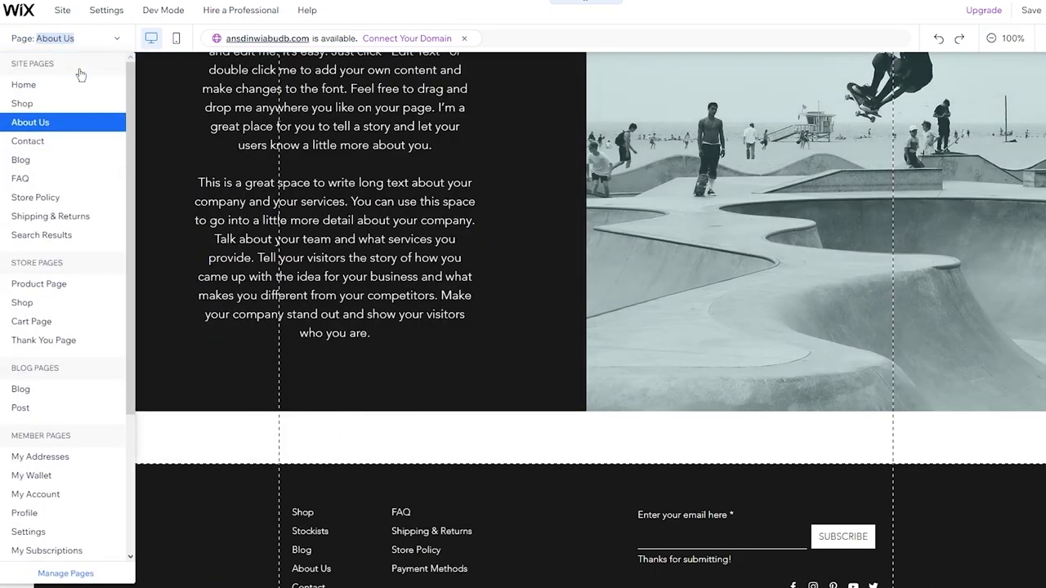
Switch the editor to the Home page.
left_click(45, 84)
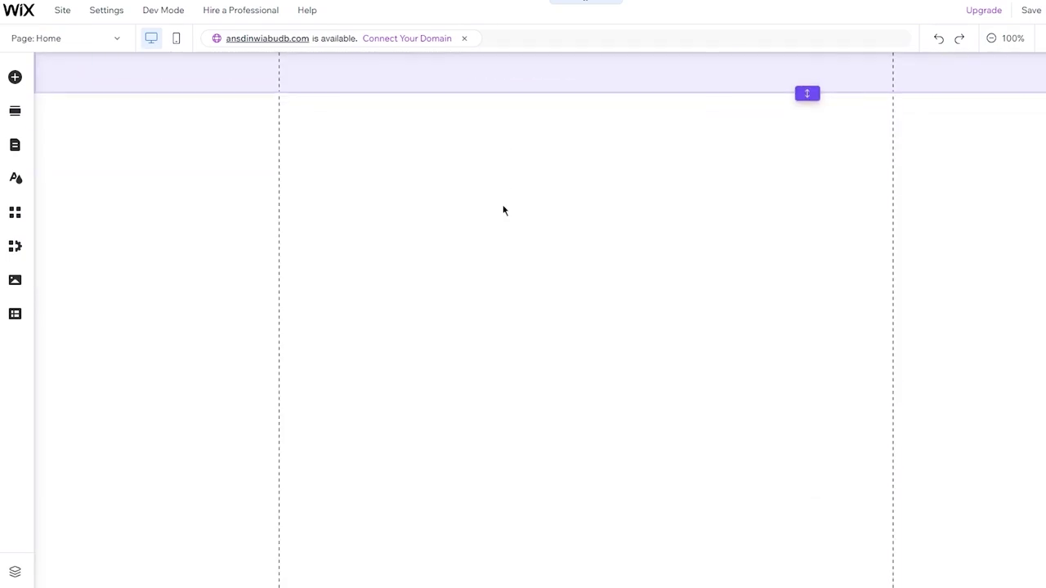
scroll(503, 210, "down", 5)
scroll(503, 210, "up", 5)
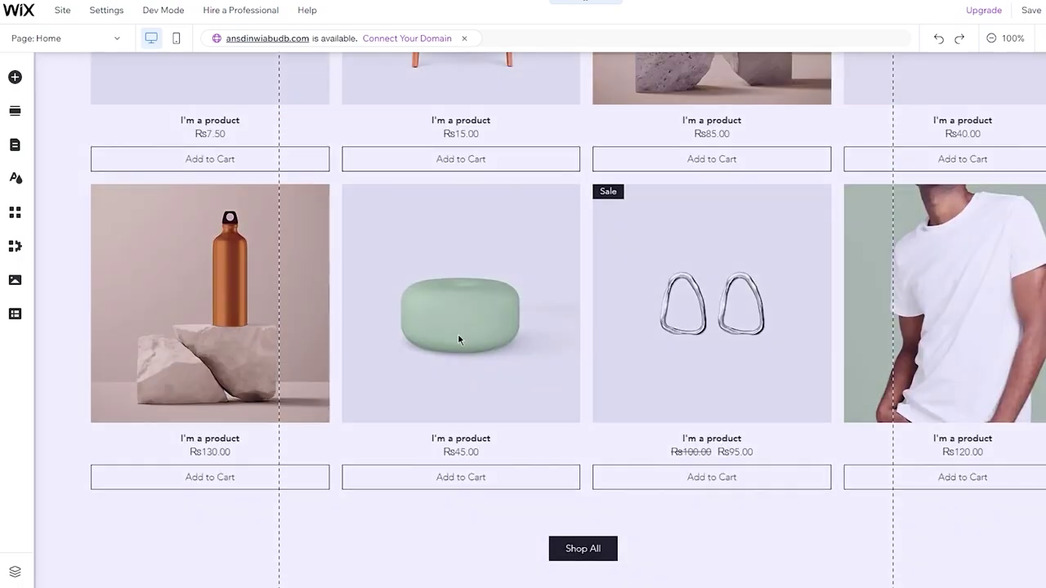
scroll(460, 273, "up", 4)
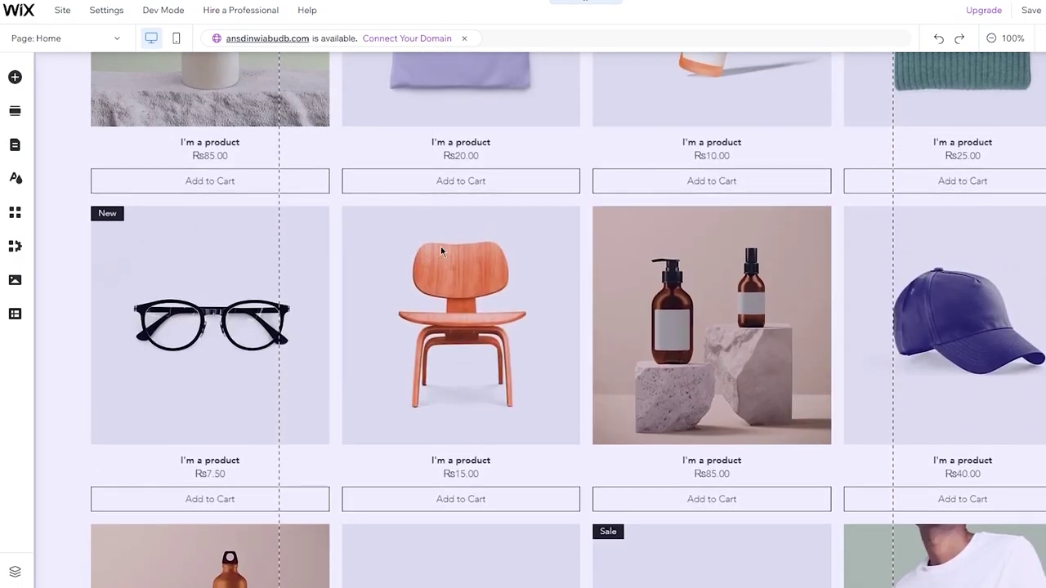
scroll(441, 246, "up", 2)
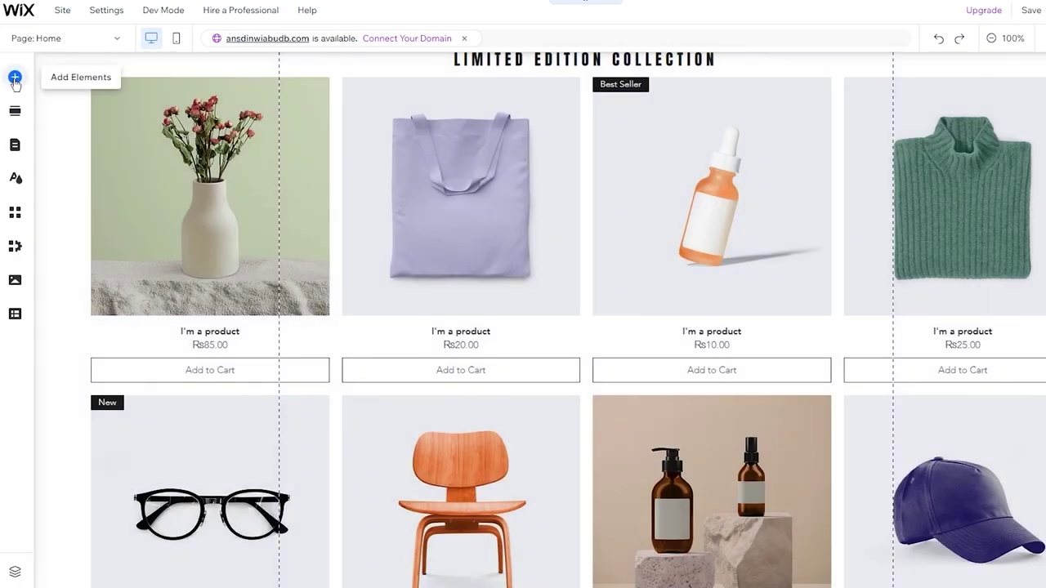
Reopen Add Elements and scroll through the store elements.
left_click(15, 78)
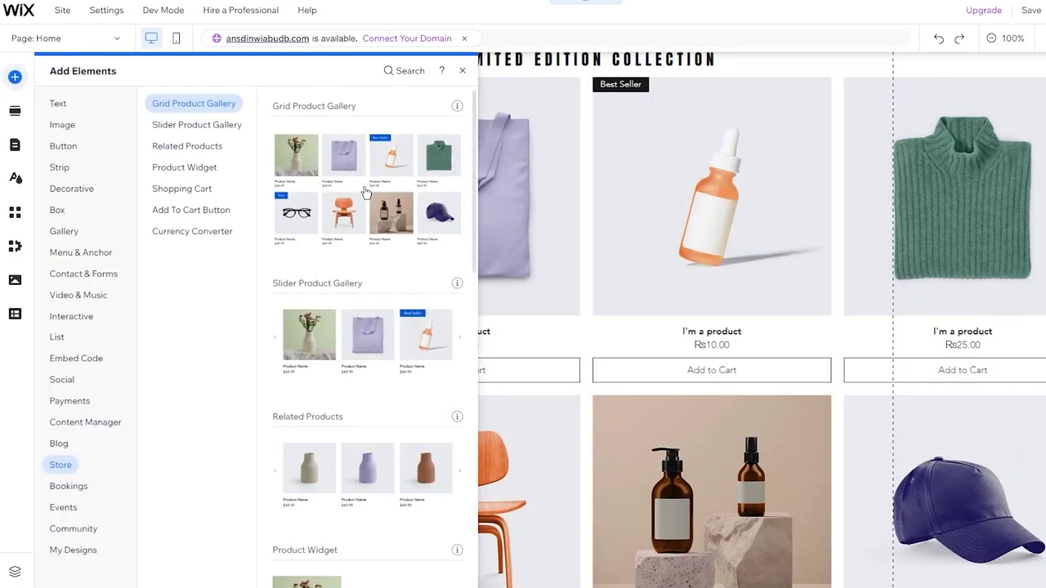
scroll(365, 196, "down", 2)
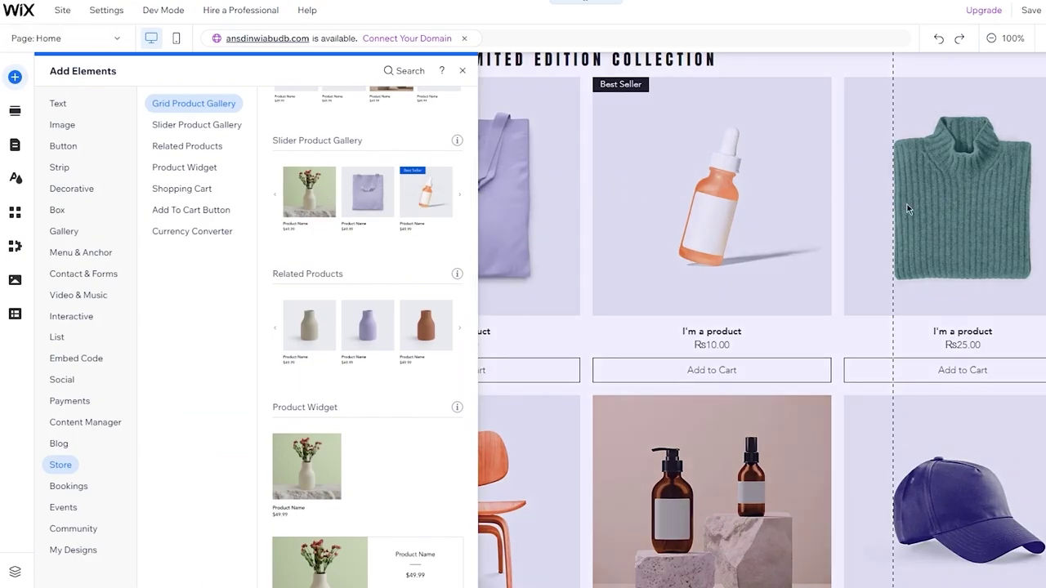
scroll(442, 269, "down", 2)
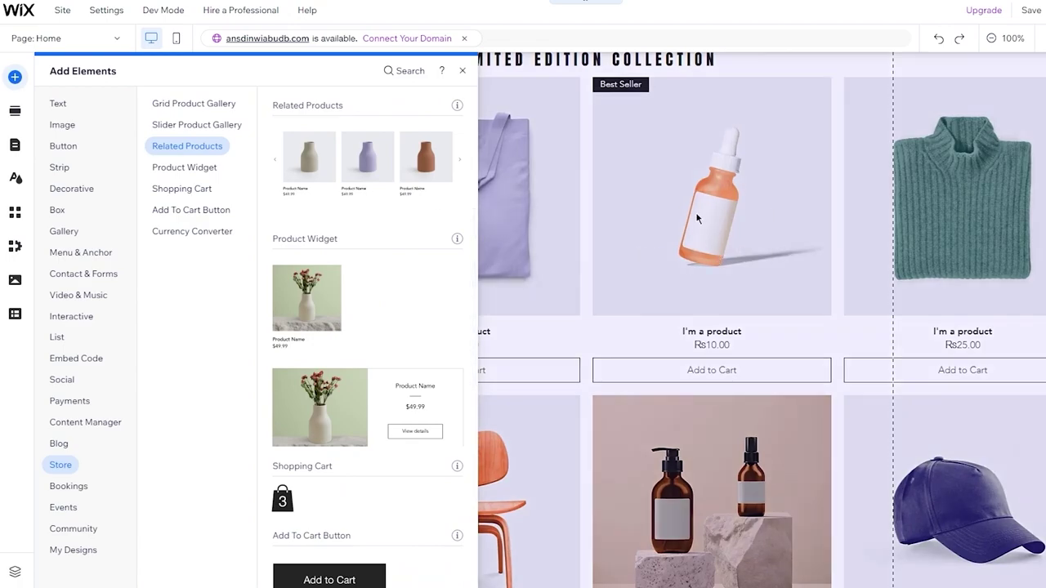
scroll(756, 245, "down", 1)
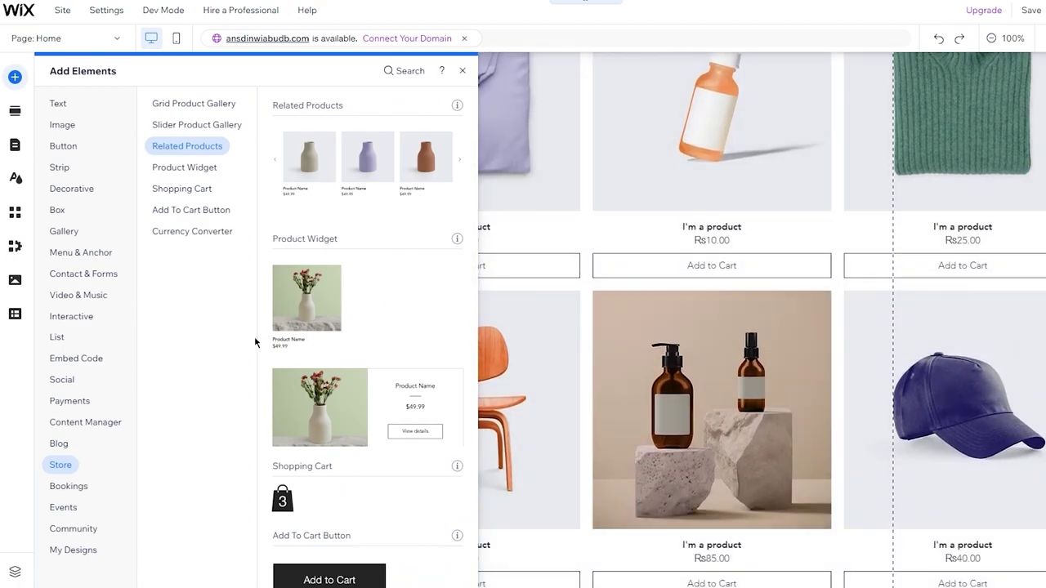
scroll(356, 445, "down", 5)
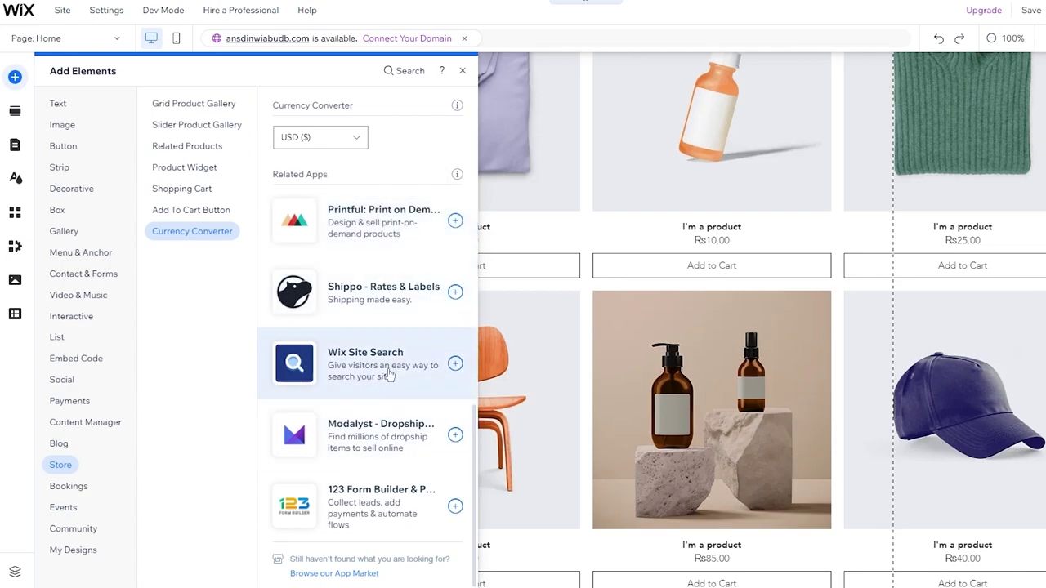
Show the Events and Bookings categories, including Take Online Bookings, then the Image elements.
left_click(65, 504)
left_click(70, 488)
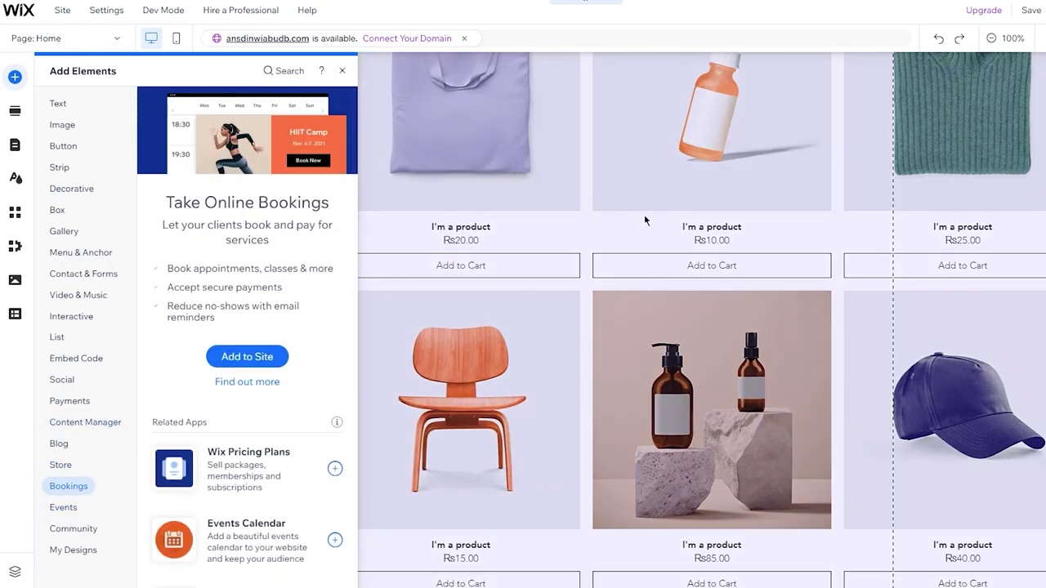
scroll(644, 221, "up", 6)
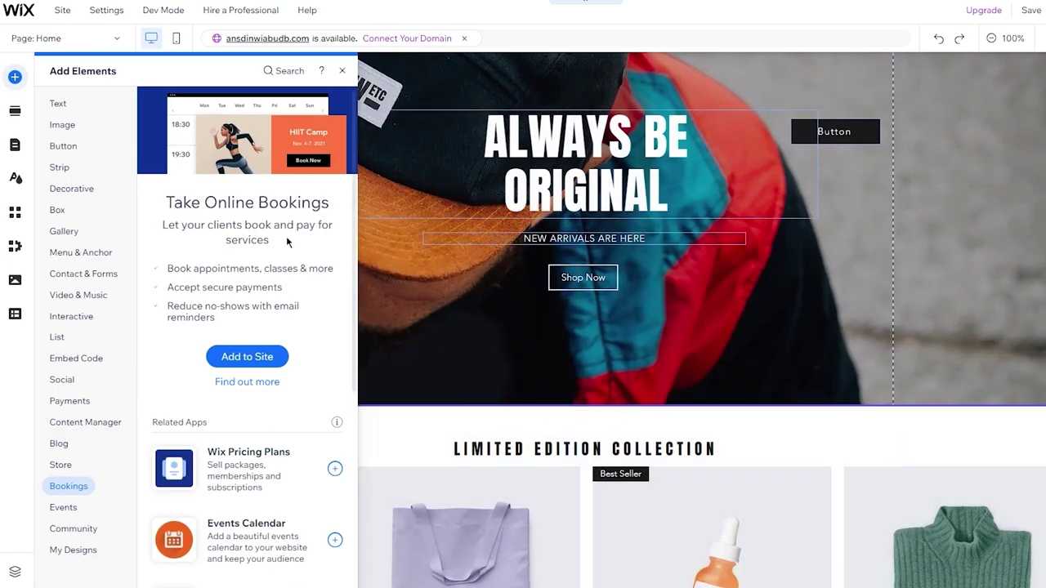
left_click(62, 124)
Browse the Add Section layouts and the Pages & Menu list, then open Site Design.
left_click(14, 111)
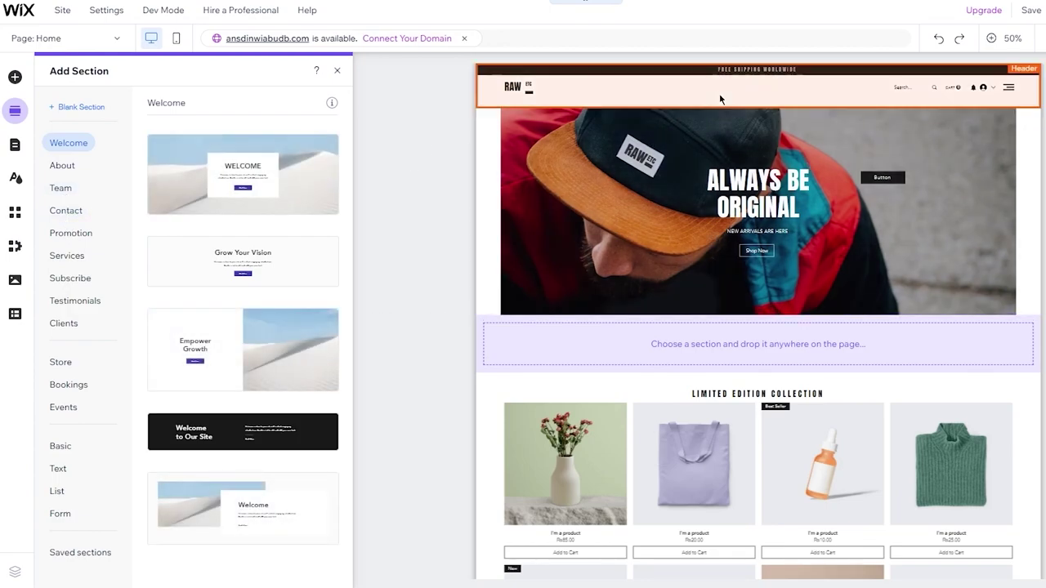
scroll(719, 93, "down", 8)
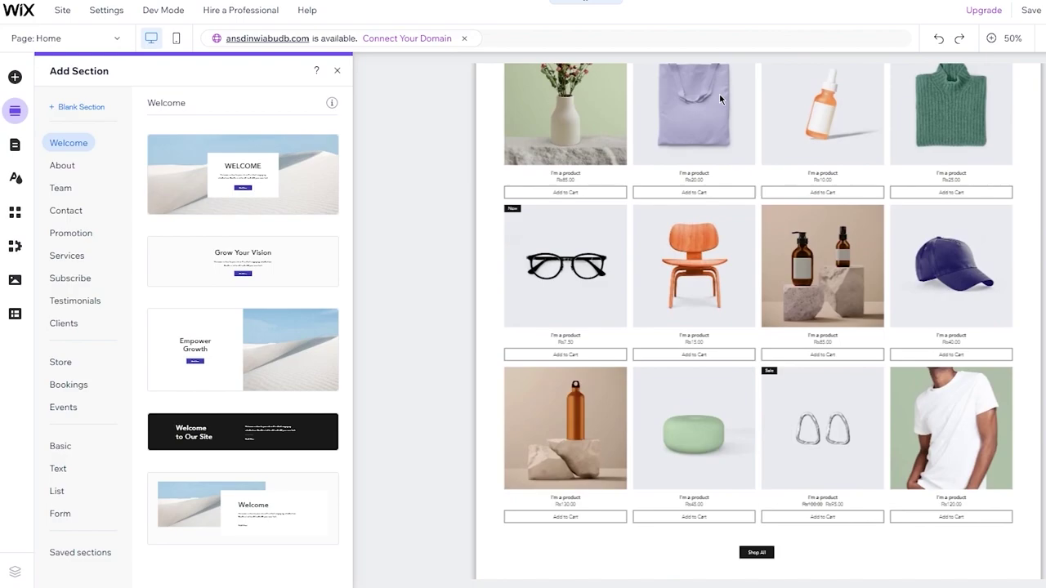
scroll(719, 94, "up", 5)
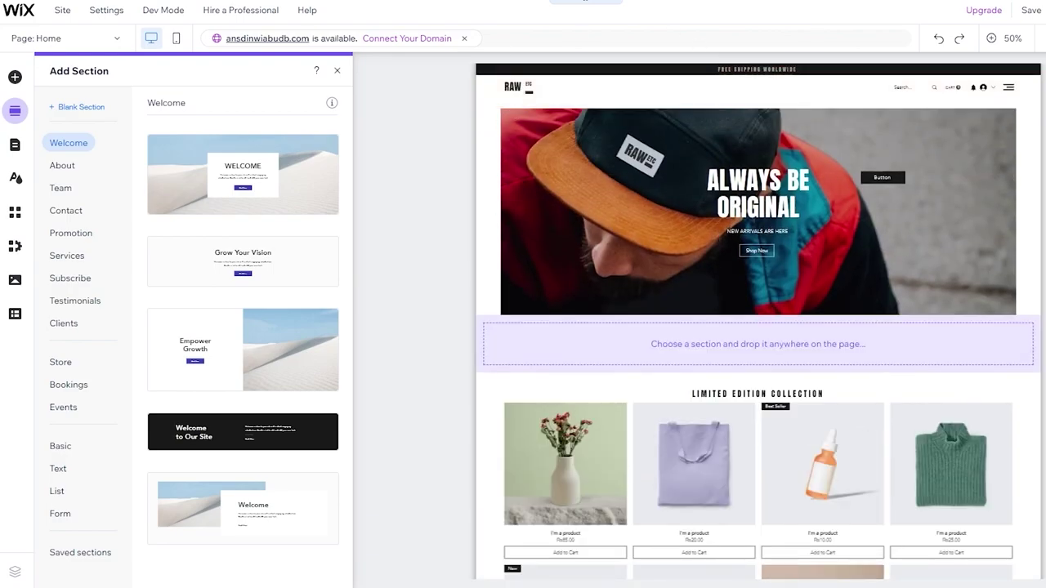
left_click(14, 146)
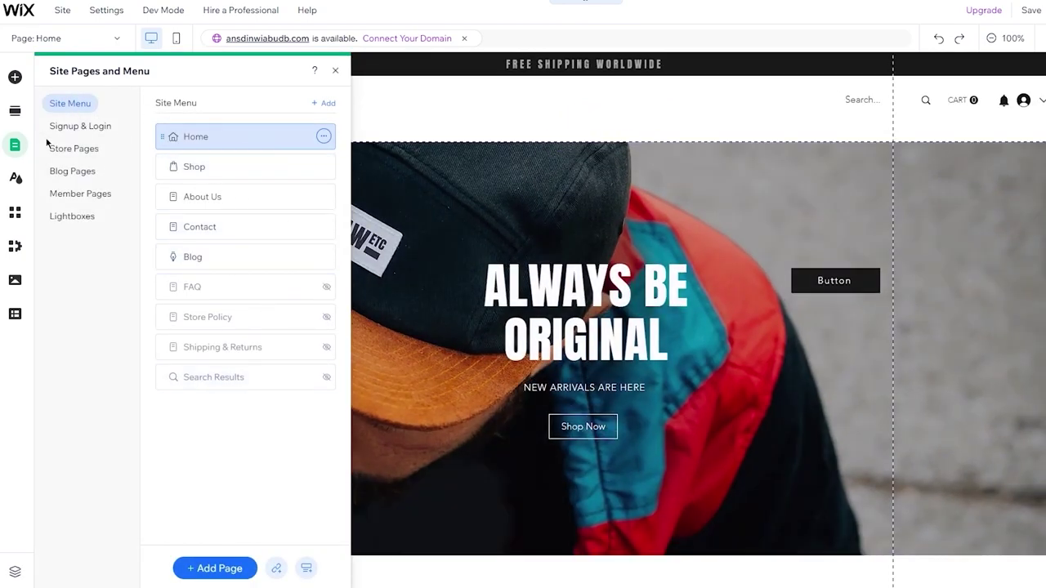
left_click(15, 178)
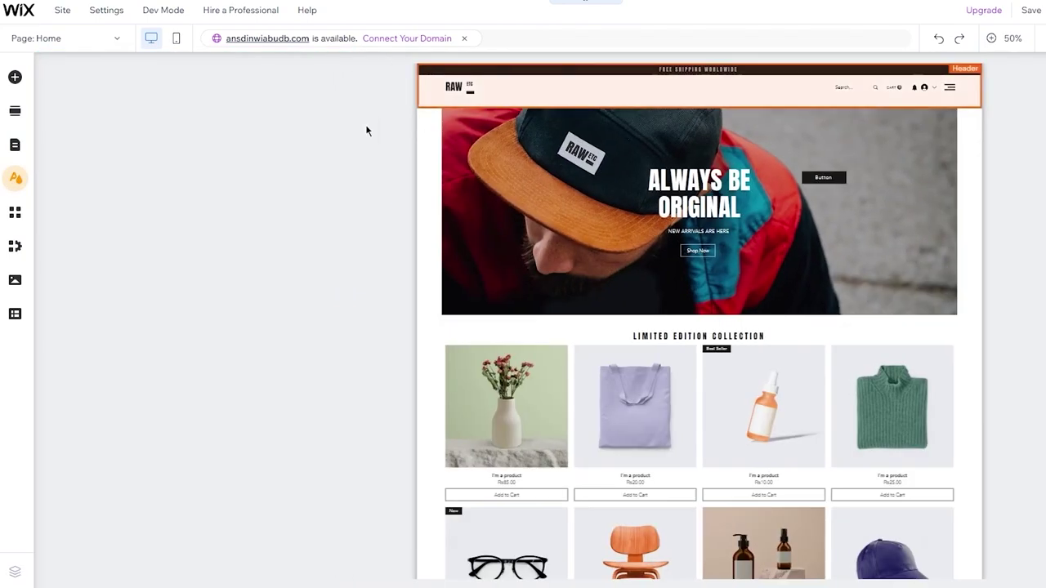
Apply the Retro vibrant site theme through Site theme Customize, then open the App Market.
mouse_move(159, 155)
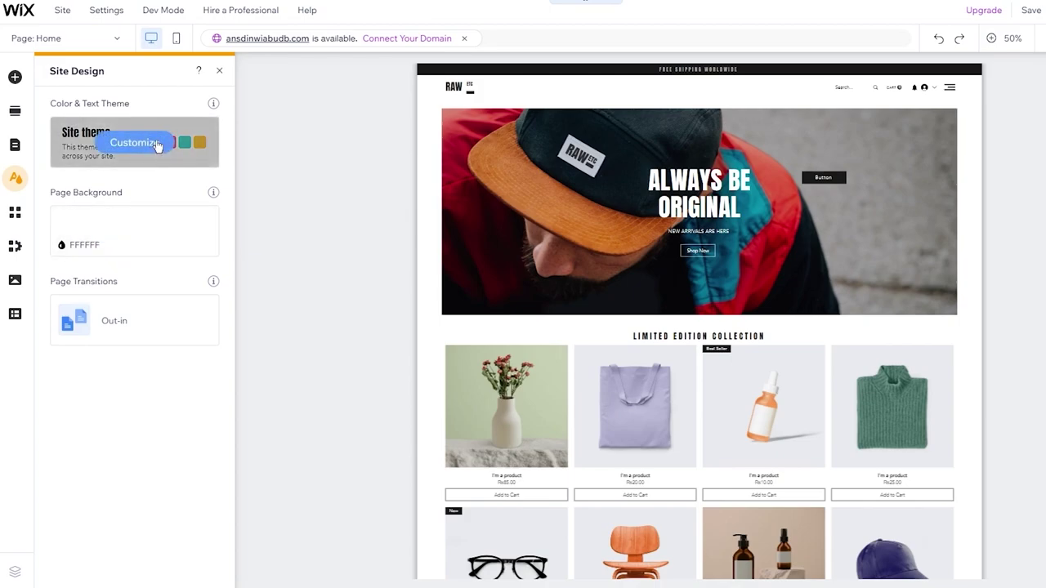
left_click(155, 144)
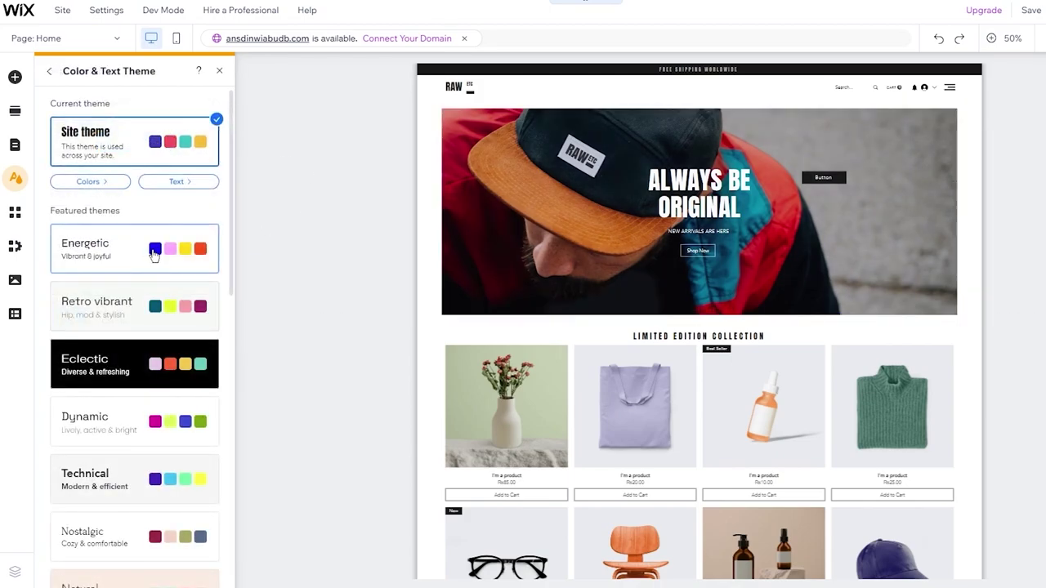
left_click(155, 302)
scroll(163, 327, "down", 8)
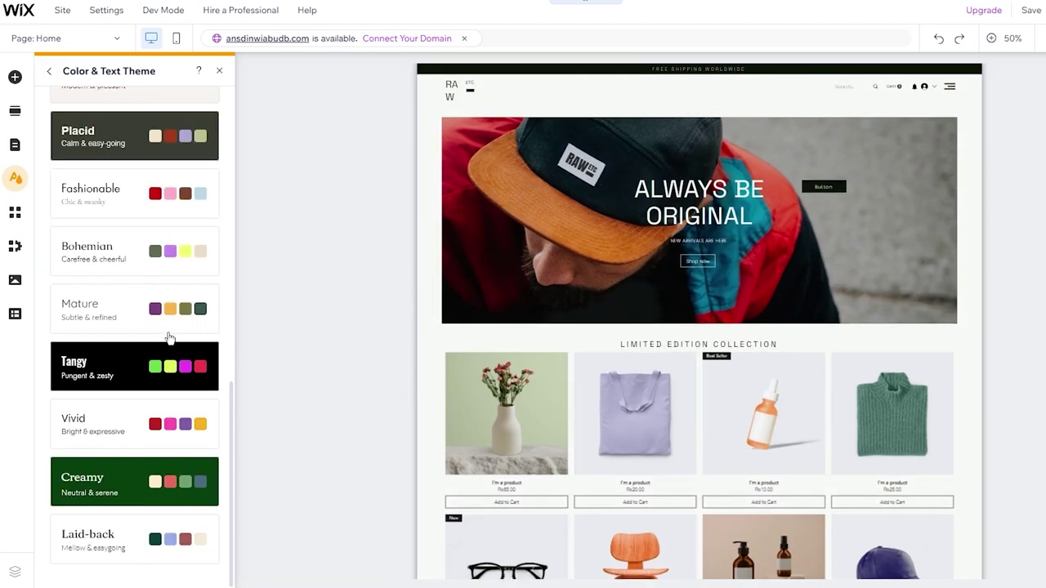
scroll(139, 239, "up", 2)
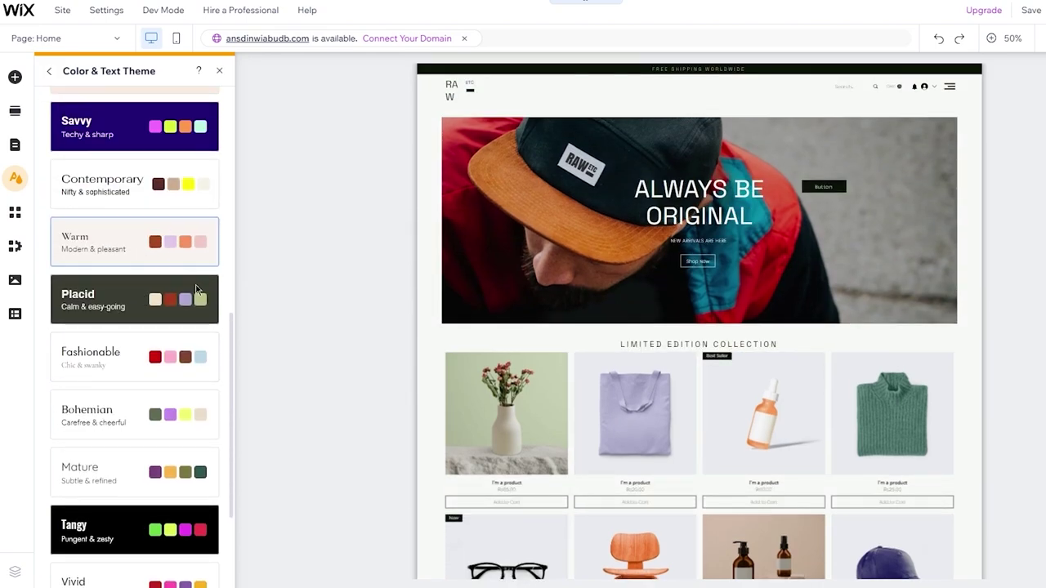
scroll(196, 289, "up", 7)
scroll(193, 278, "down", 4)
scroll(194, 275, "up", 4)
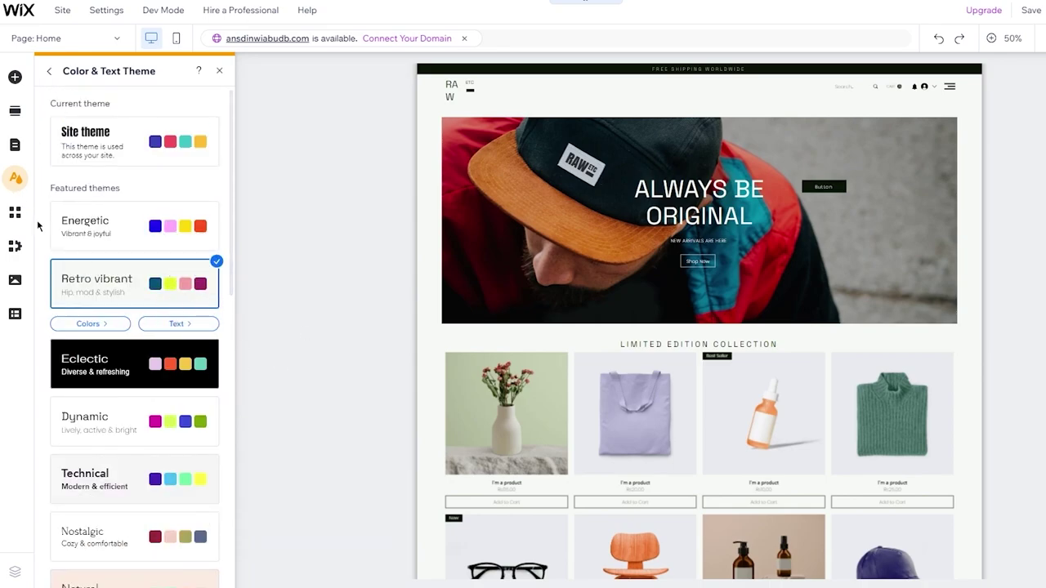
left_click(14, 213)
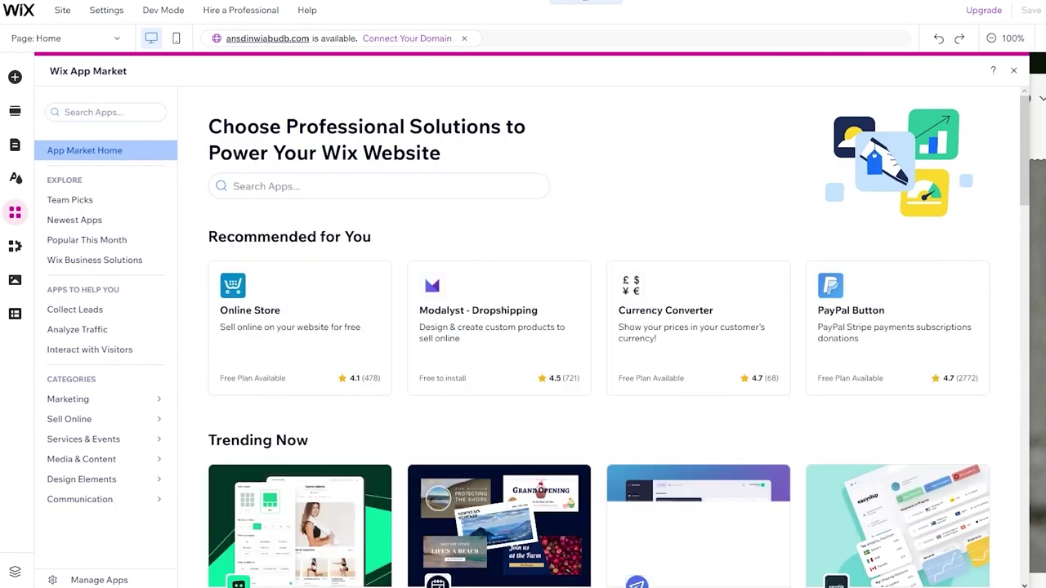
scroll(474, 205, "down", 3)
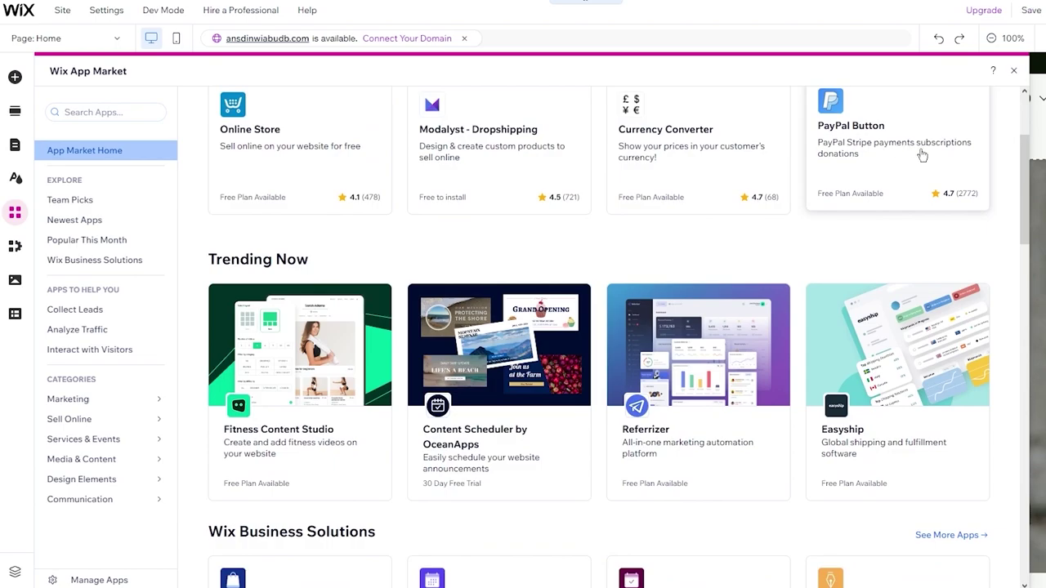
scroll(899, 163, "down", 3)
scroll(349, 179, "down", 4)
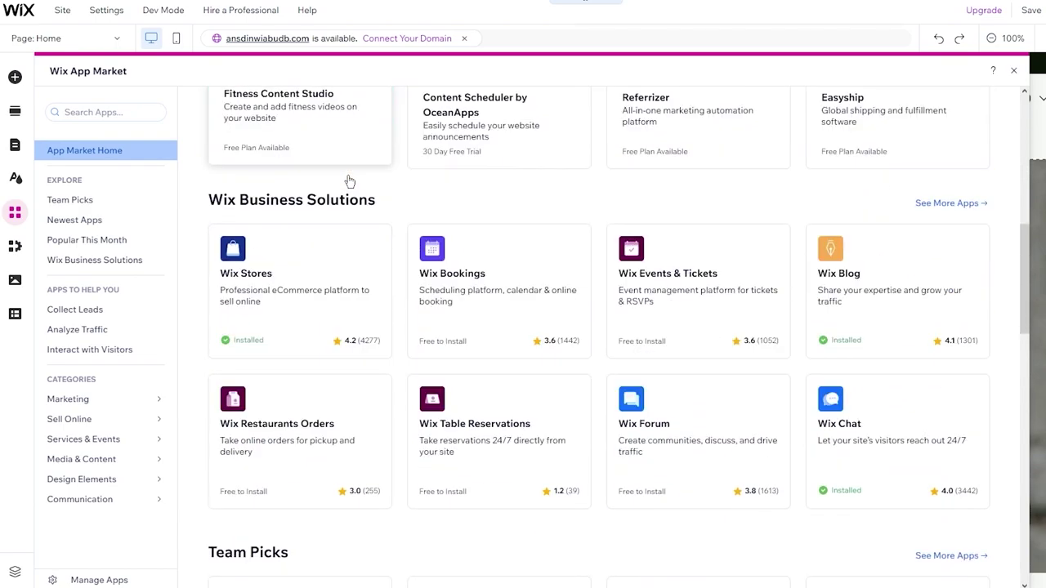
scroll(510, 301, "down", 5)
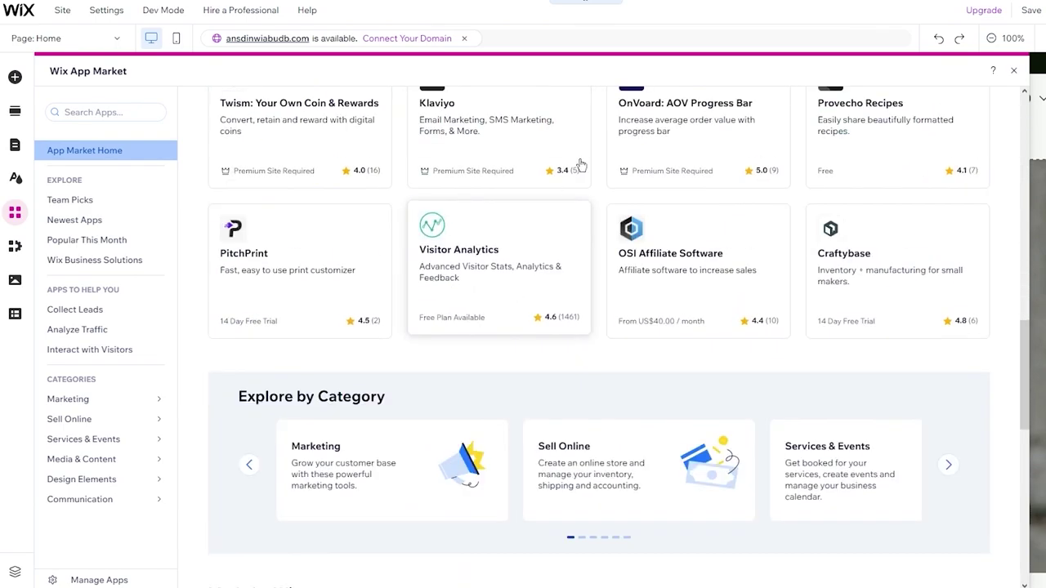
scroll(600, 122, "up", 12)
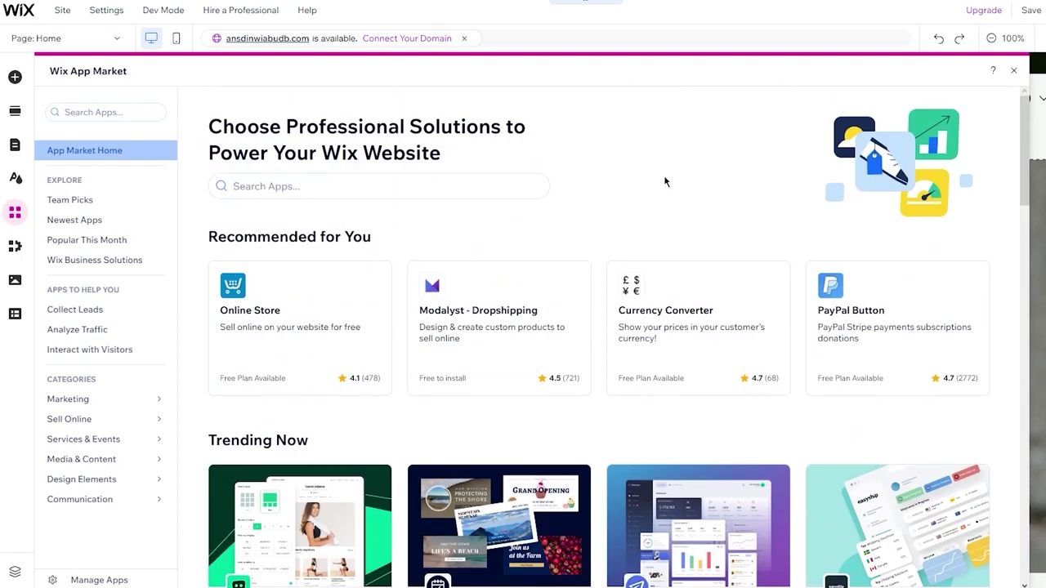
scroll(665, 182, "down", 3)
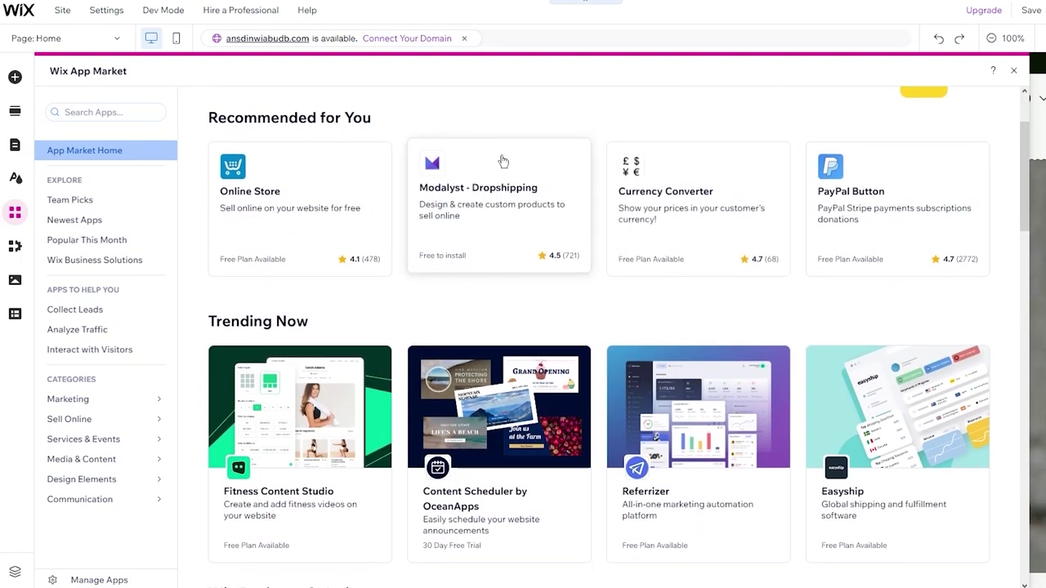
Look over the My Business tools and the Media library options.
left_click(15, 245)
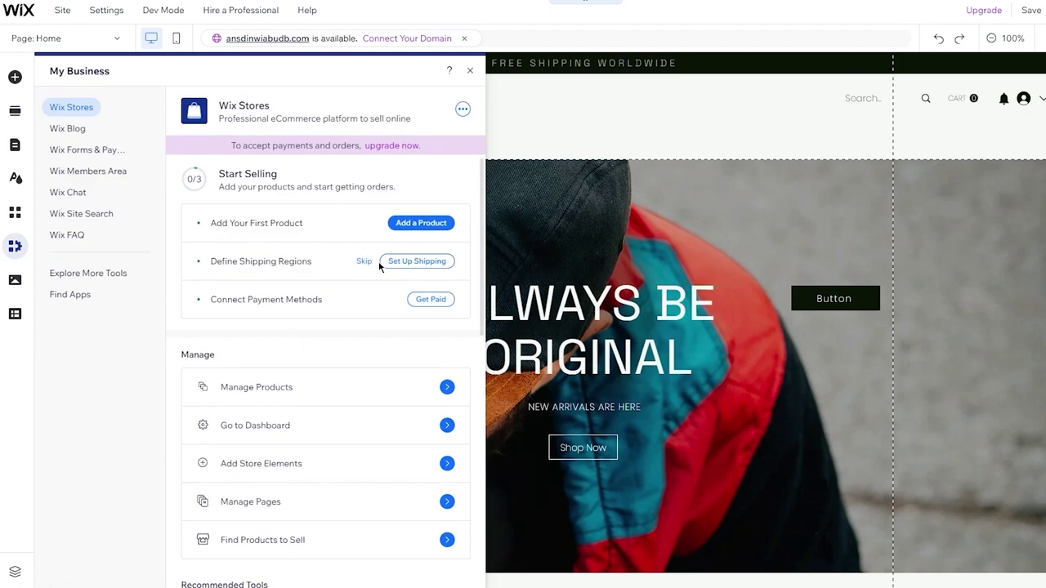
scroll(376, 275, "down", 4)
scroll(302, 262, "up", 4)
left_click(14, 280)
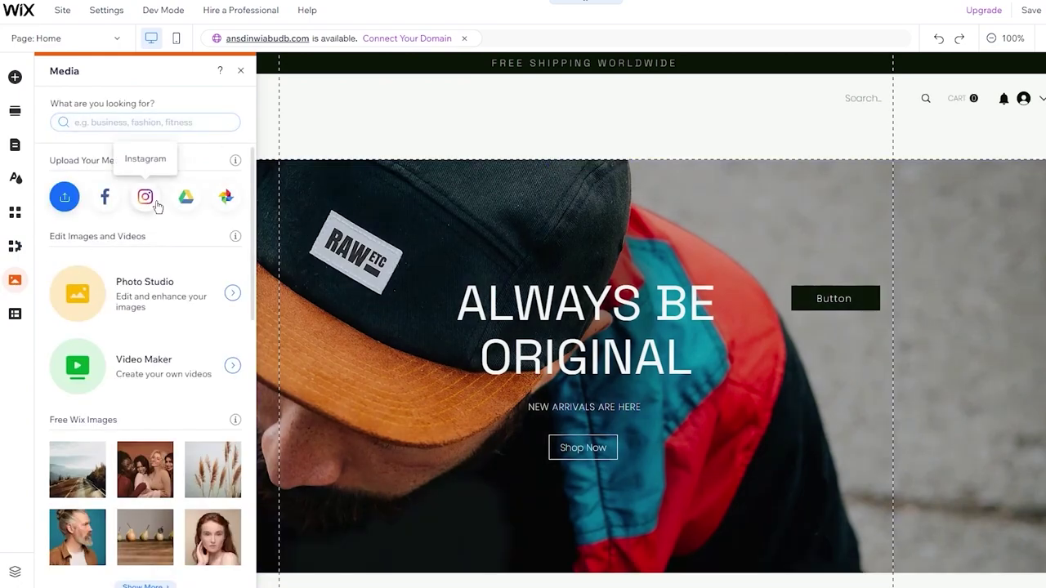
scroll(146, 199, "down", 6)
scroll(157, 206, "up", 6)
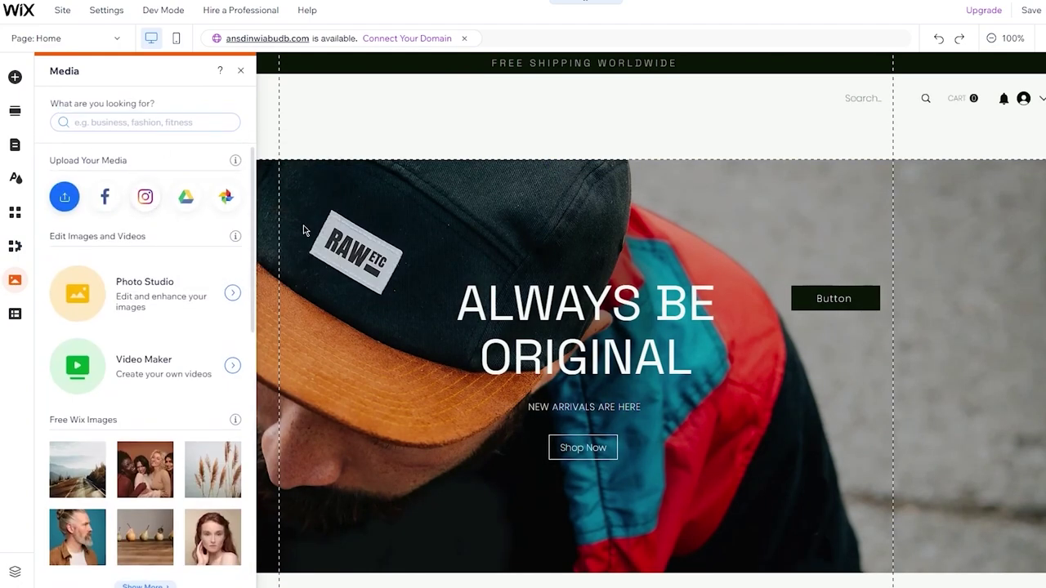
Check the Content Manager options, then close the panel back to the Home page canvas.
left_click(15, 314)
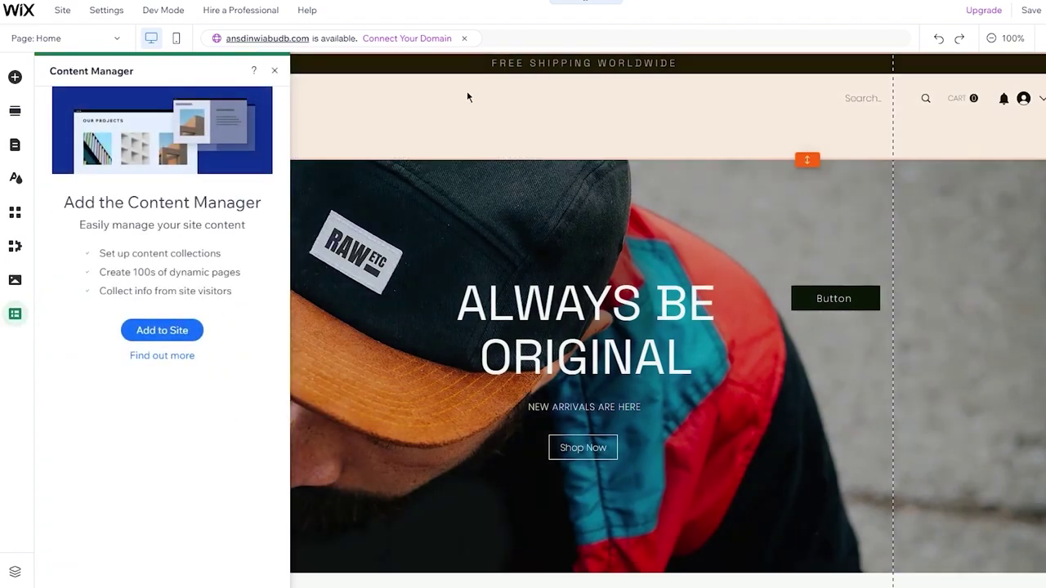
left_click(467, 91)
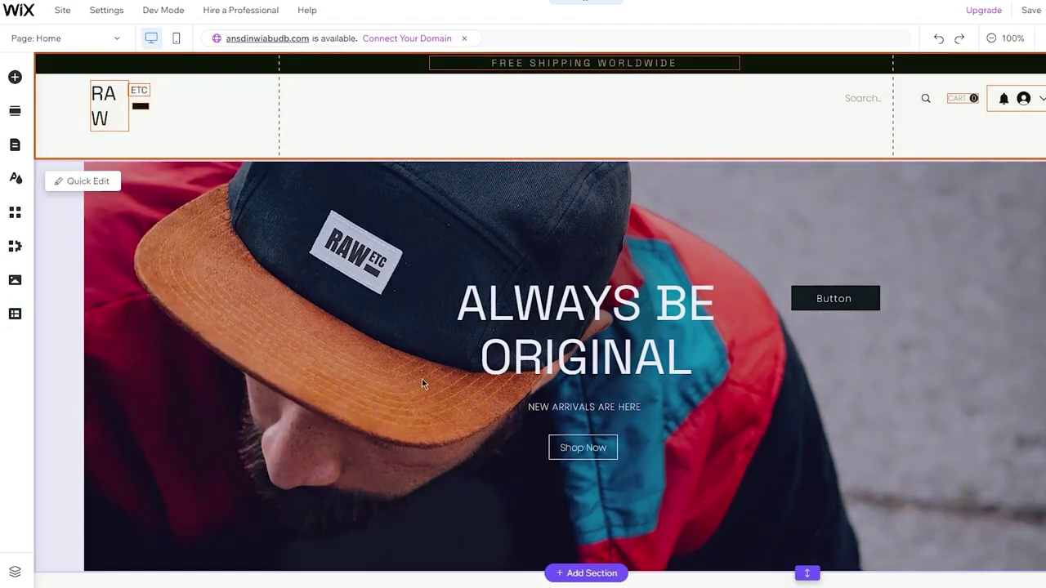
scroll(765, 275, "down", 5)
scroll(766, 275, "up", 5)
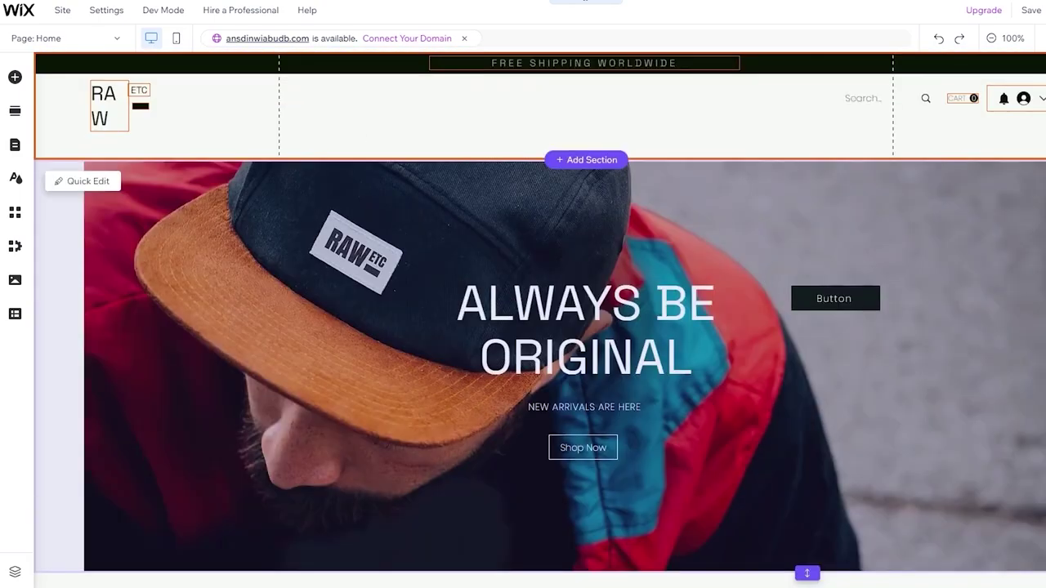
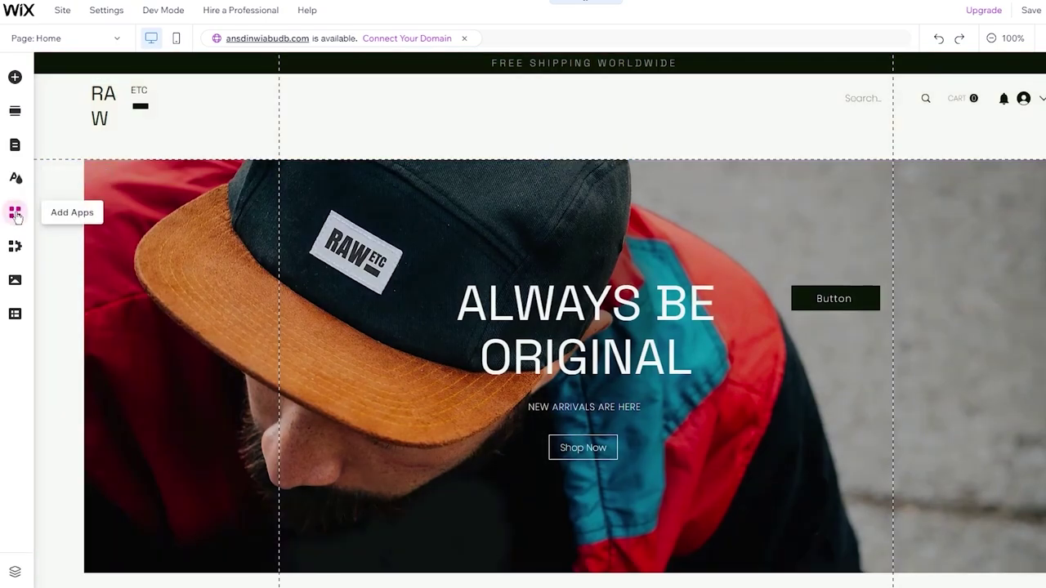
Open the Wix App Market and search for 'modalyst'.
left_click(14, 212)
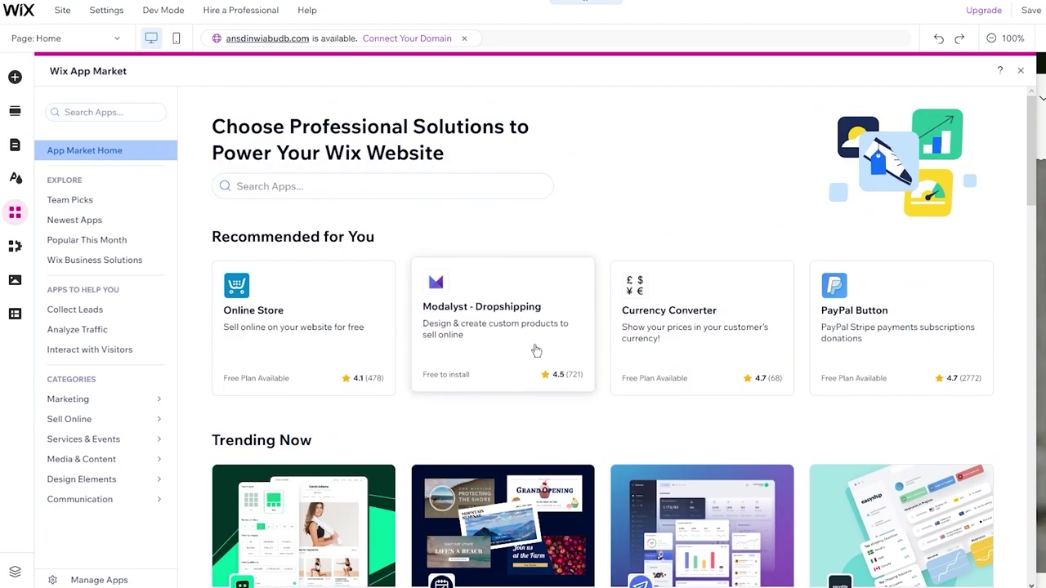
left_click(142, 113)
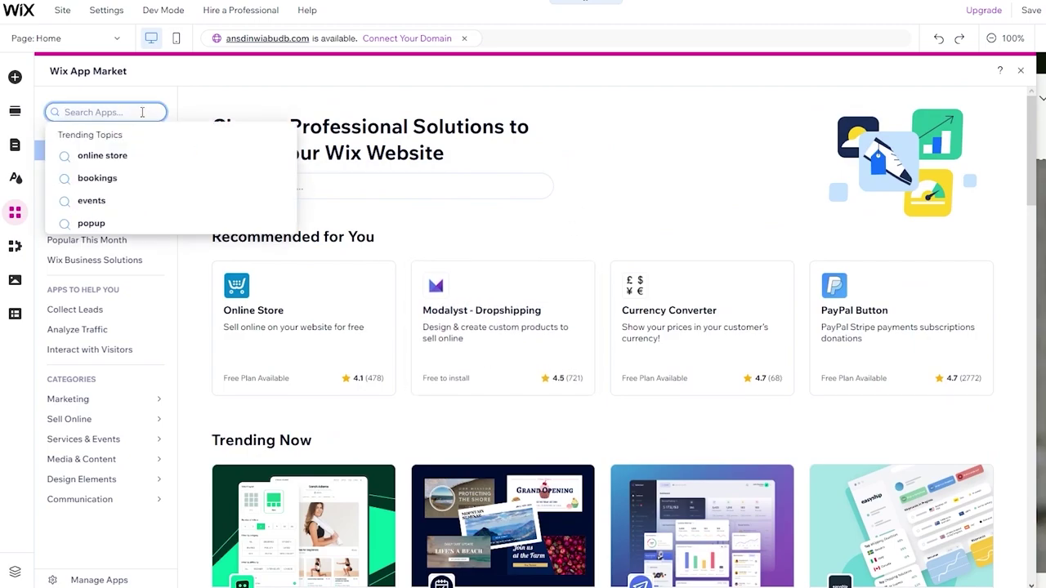
type("modalyst")
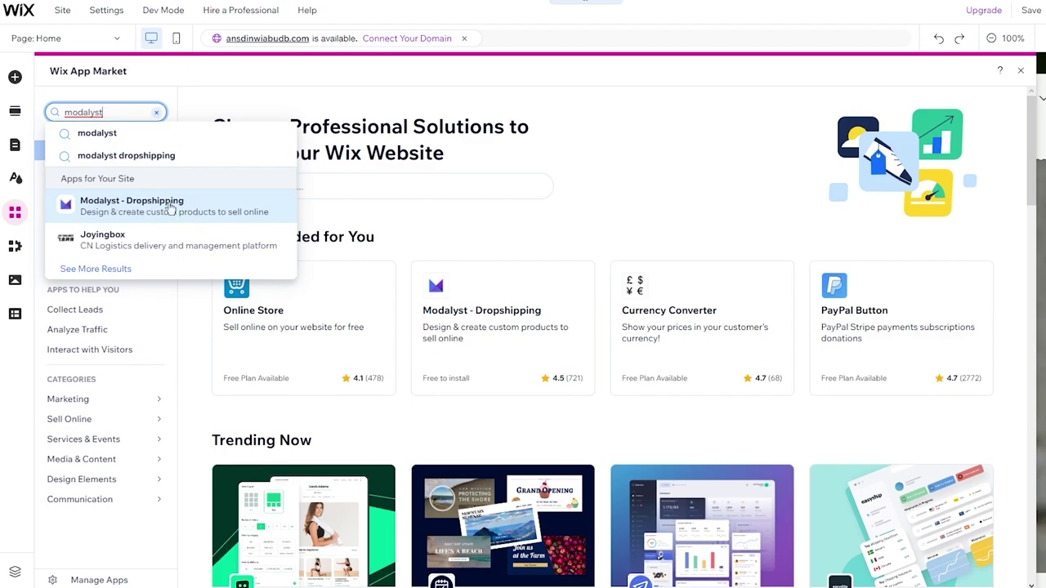
Try searches for 'printful' and 'spocket', then search 'modalyst' again.
key("ctrl+a")
type("pri")
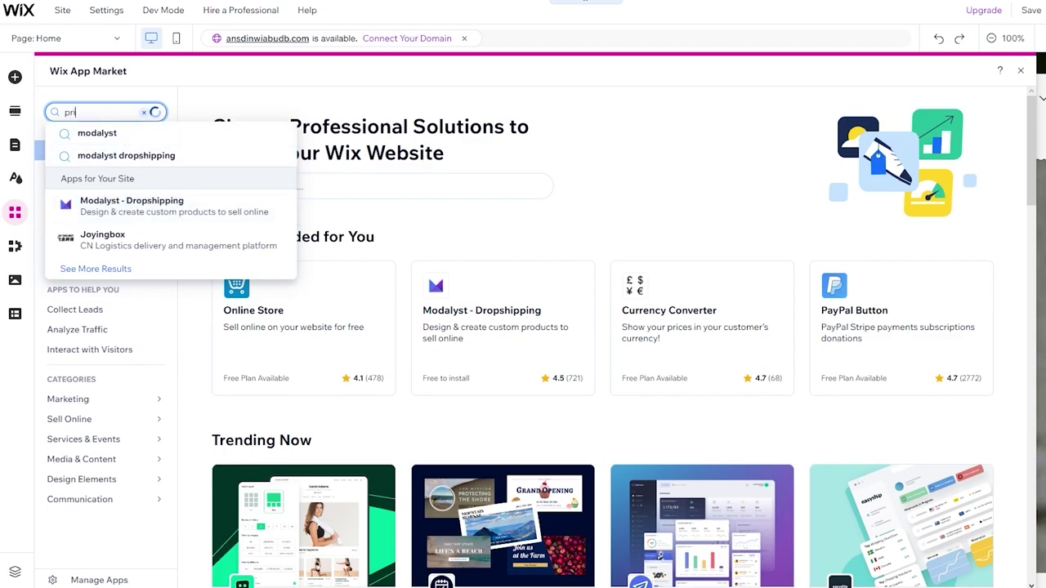
type("ntful")
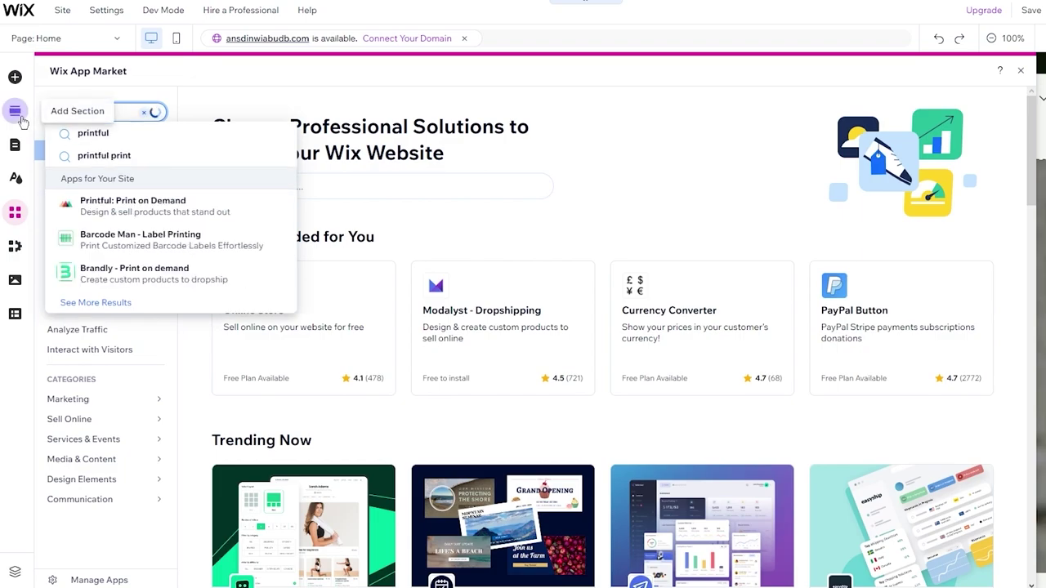
key("ctrl+a")
type("spocket")
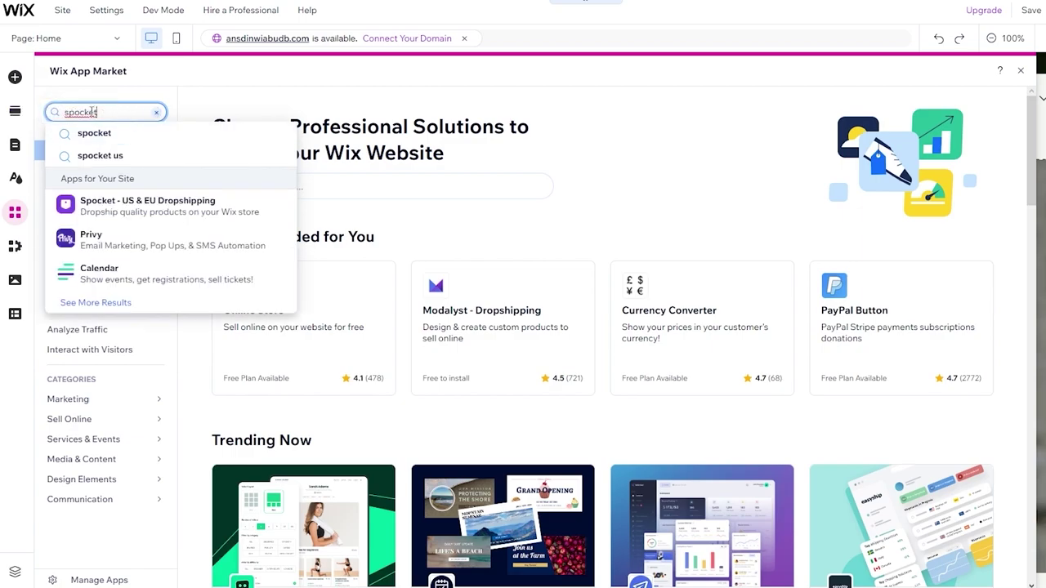
key("ctrl+a")
type("modalyst")
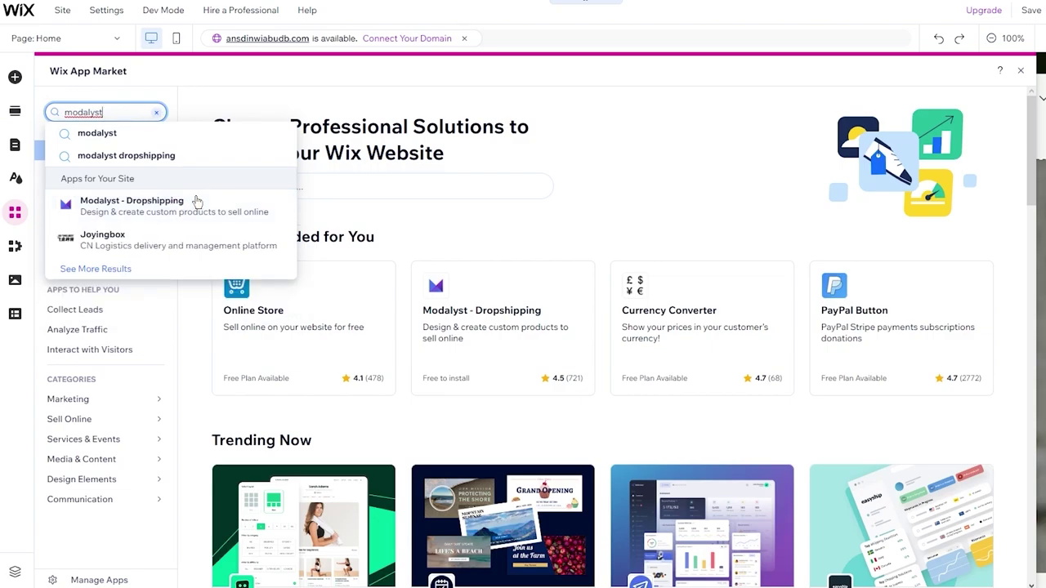
Open the Modalyst - Dropshipping app page and add it to the site.
left_click(196, 204)
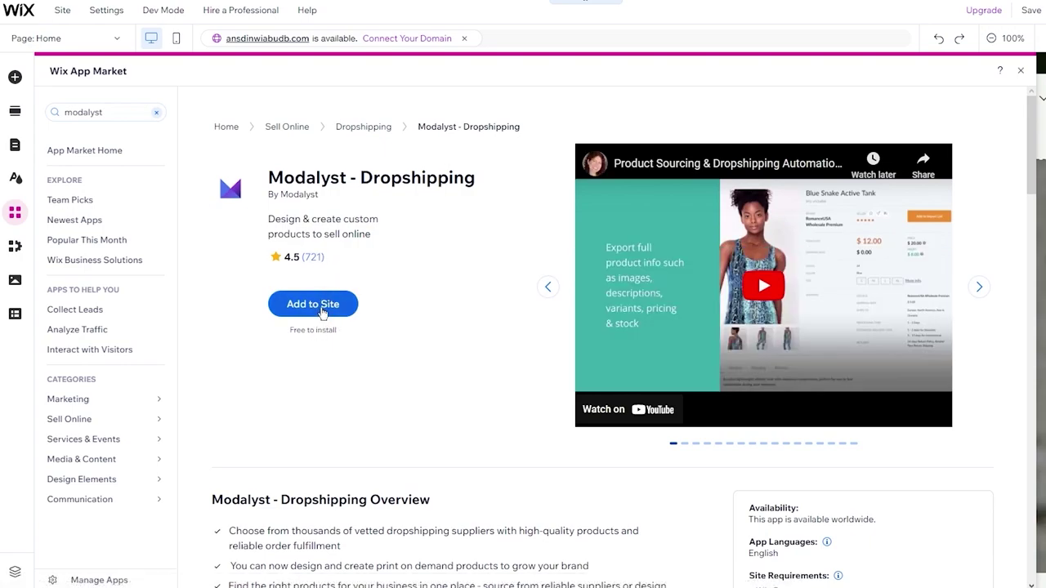
left_click(313, 305)
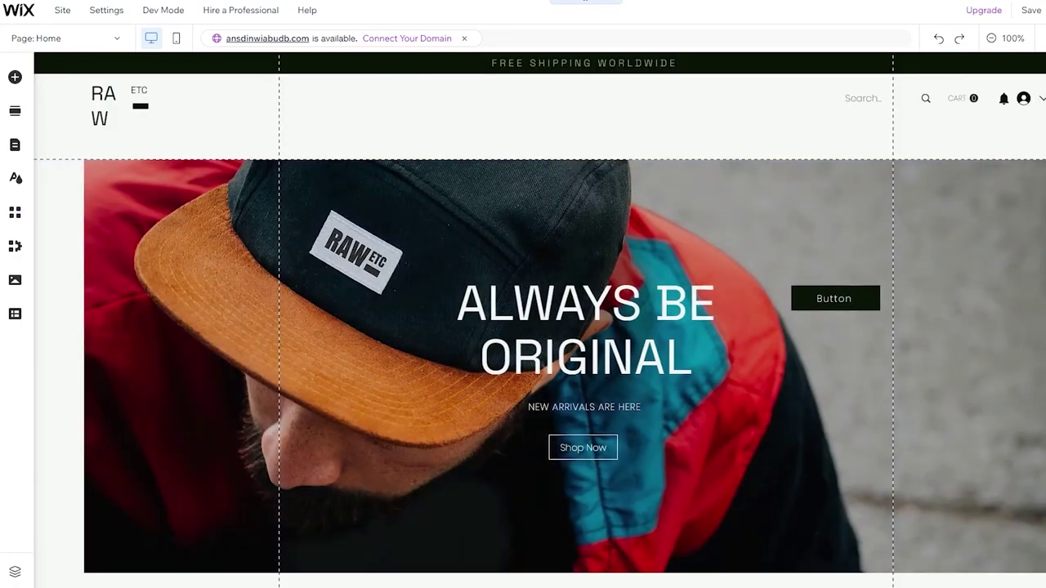
scroll(478, 245, "down", 3)
Scroll through the Modalyst homepage sections and return to the top hero.
scroll(478, 245, "up", 3)
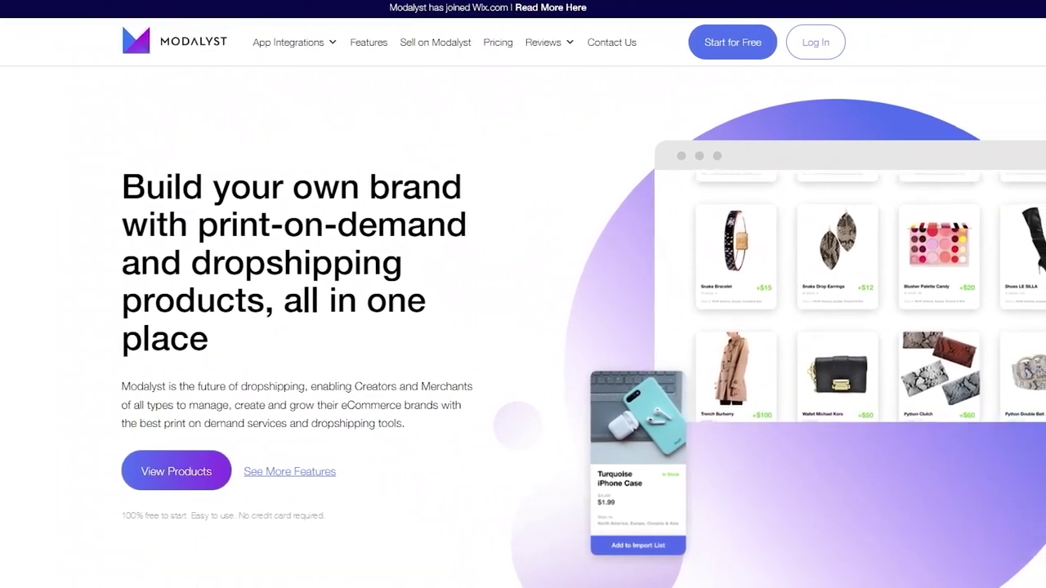
scroll(459, 156, "down", 5)
scroll(459, 156, "up", 5)
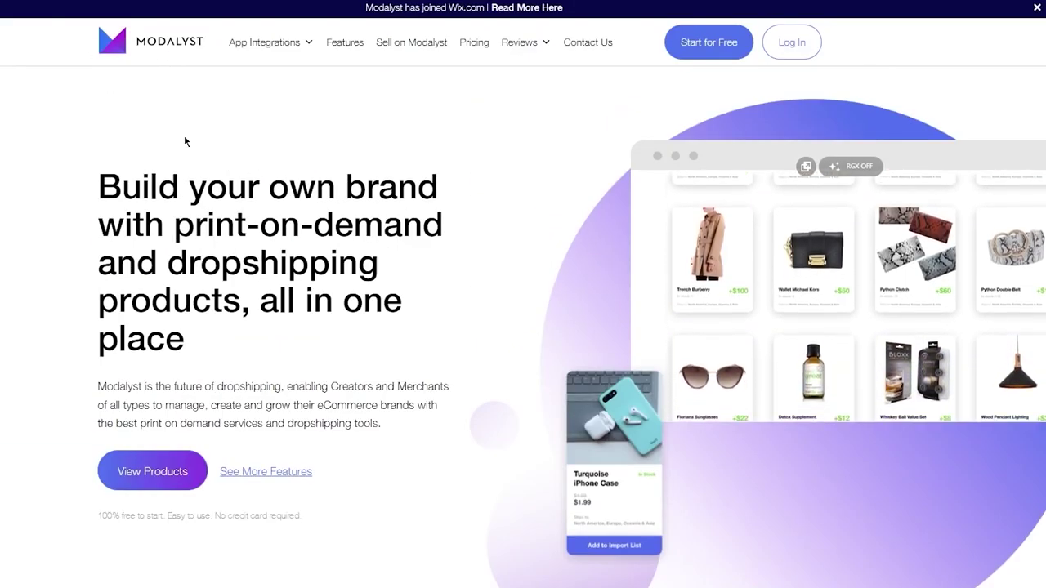
scroll(223, 166, "down", 2)
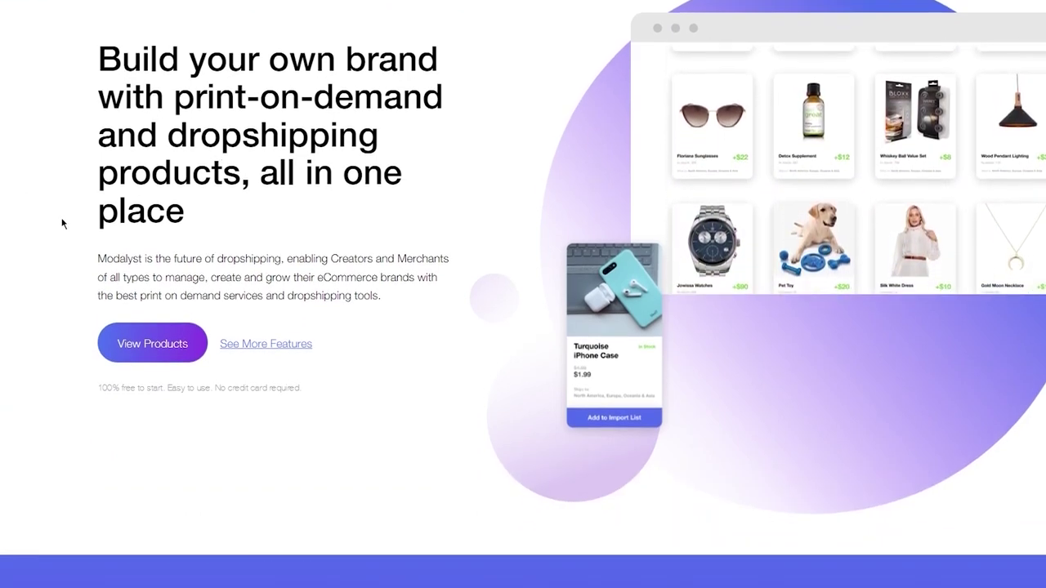
scroll(62, 223, "down", 2)
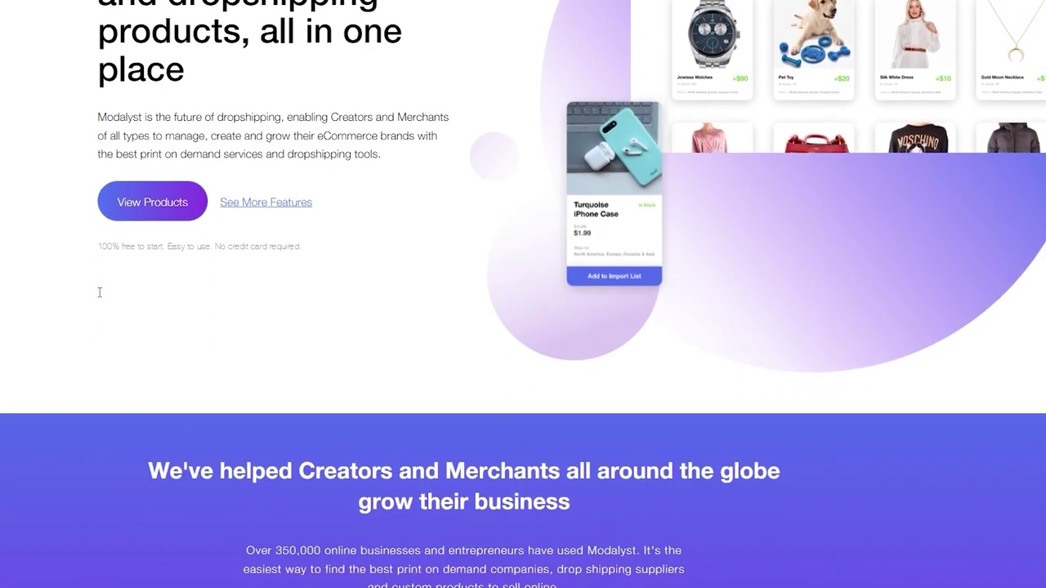
scroll(62, 227, "up", 1)
scroll(62, 227, "down", 15)
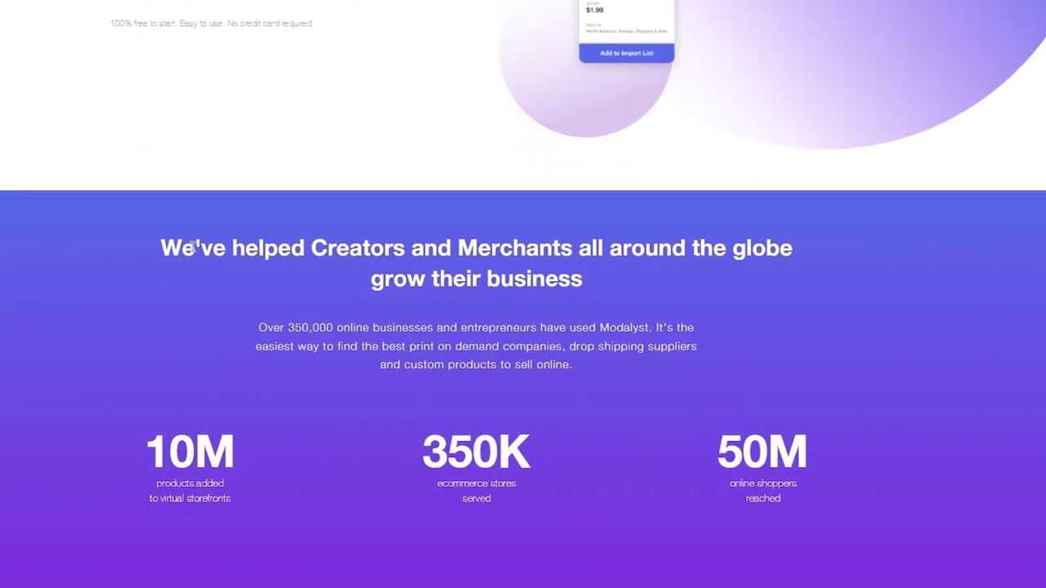
scroll(257, 278, "down", 4)
scroll(257, 278, "up", 15)
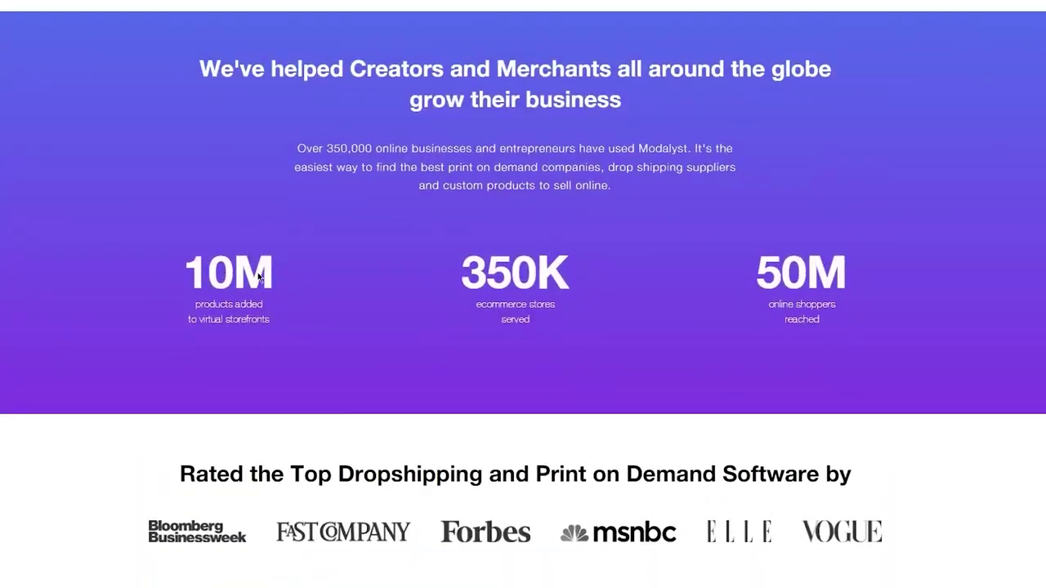
scroll(257, 278, "down", 5)
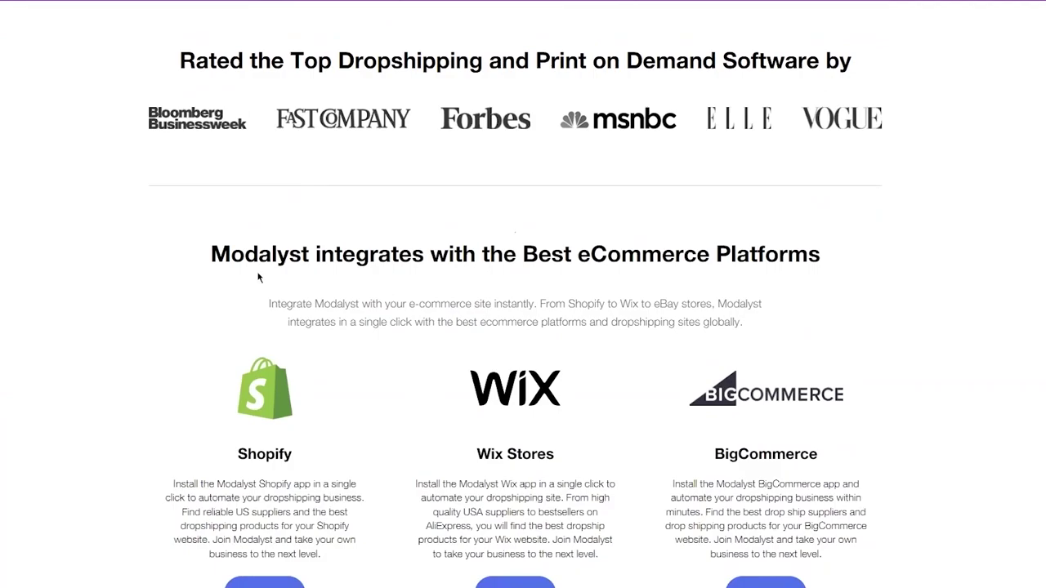
scroll(257, 278, "down", 2)
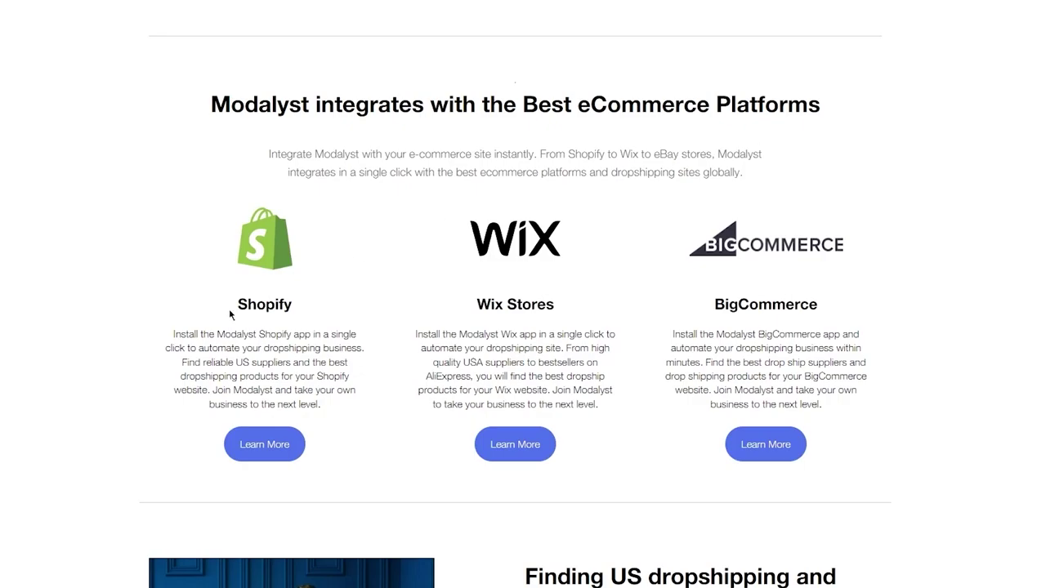
scroll(722, 286, "down", 11)
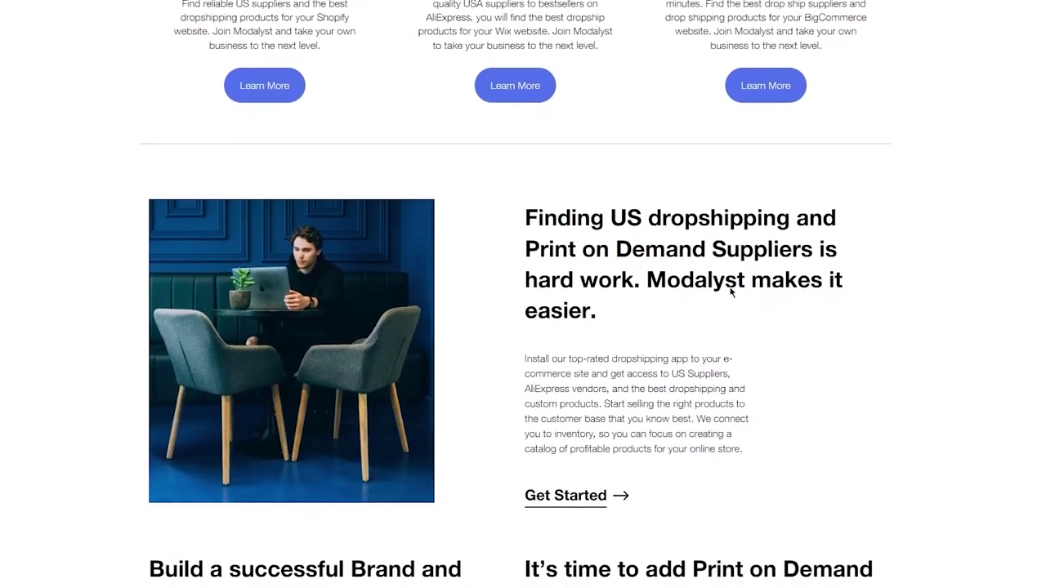
scroll(731, 292, "up", 20)
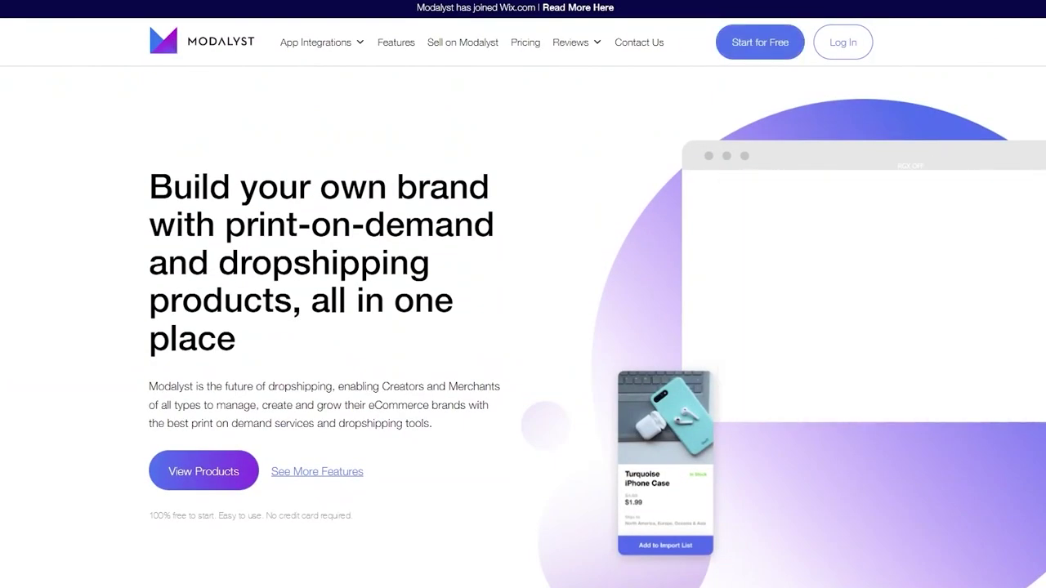
Sign up free for Modalyst with Wix and connect the second listed site.
left_click(771, 36)
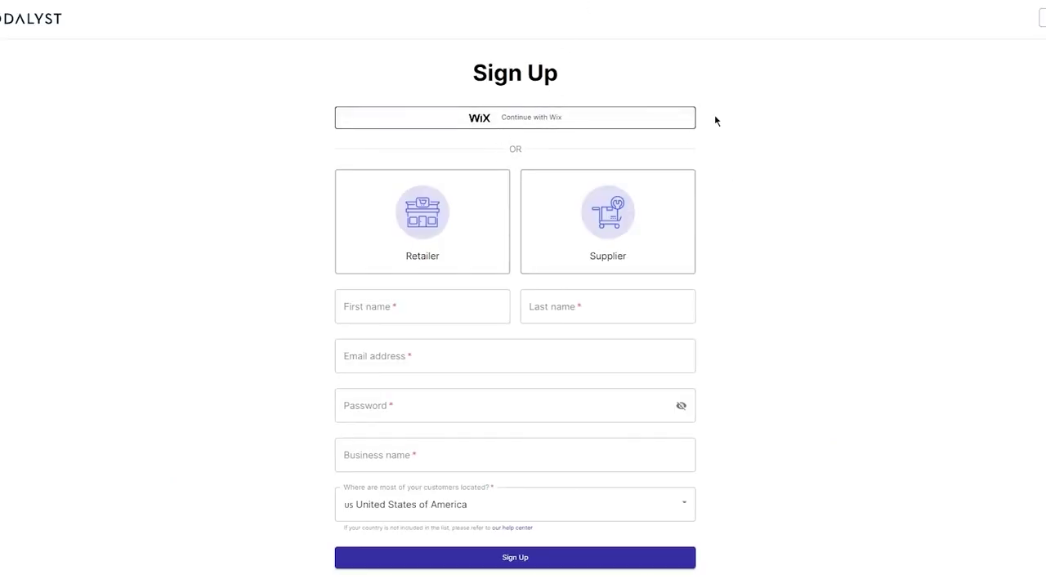
scroll(755, 105, "down", 2)
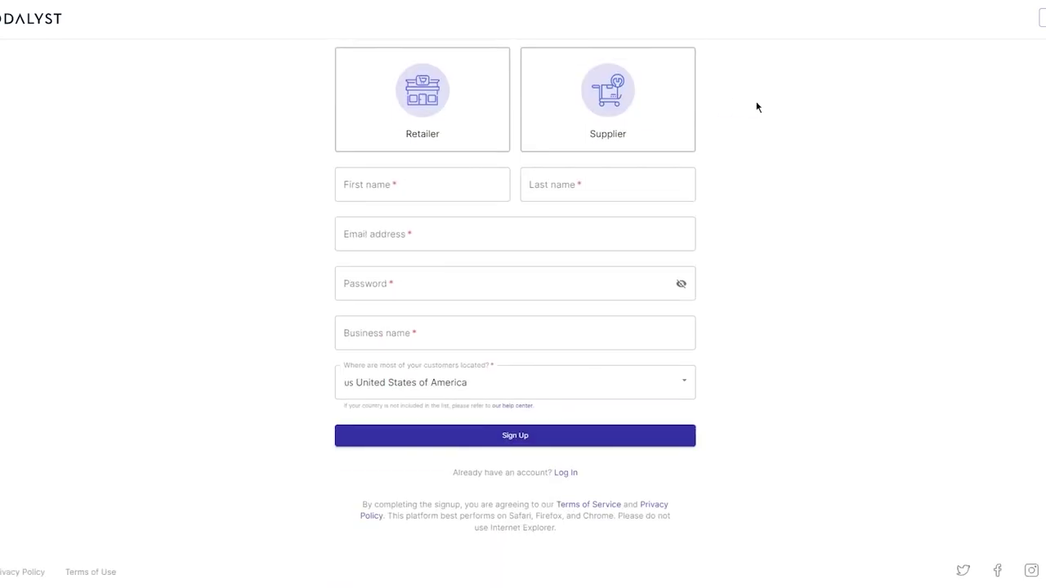
scroll(756, 107, "up", 2)
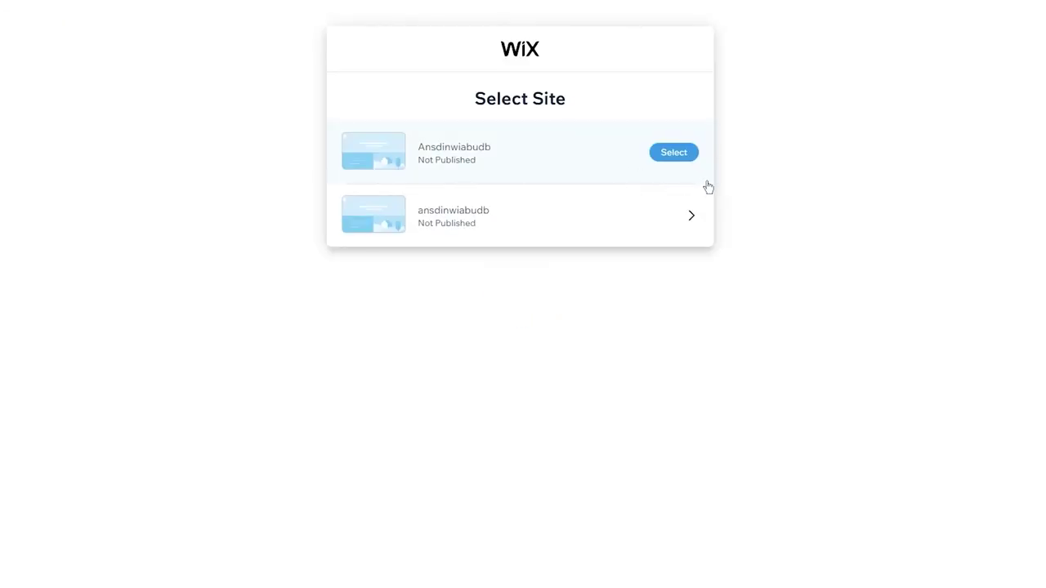
mouse_move(680, 226)
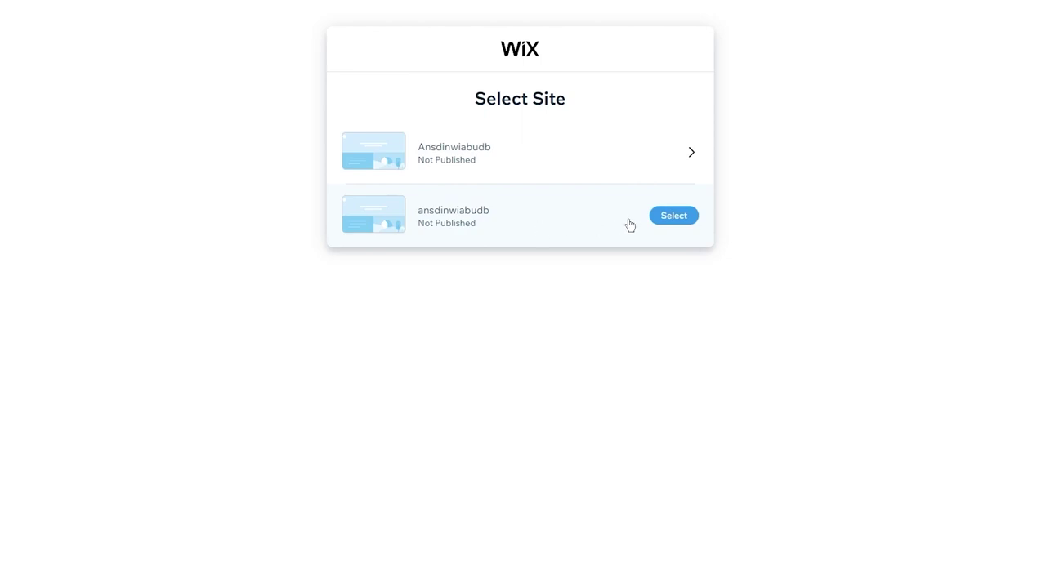
left_click(657, 222)
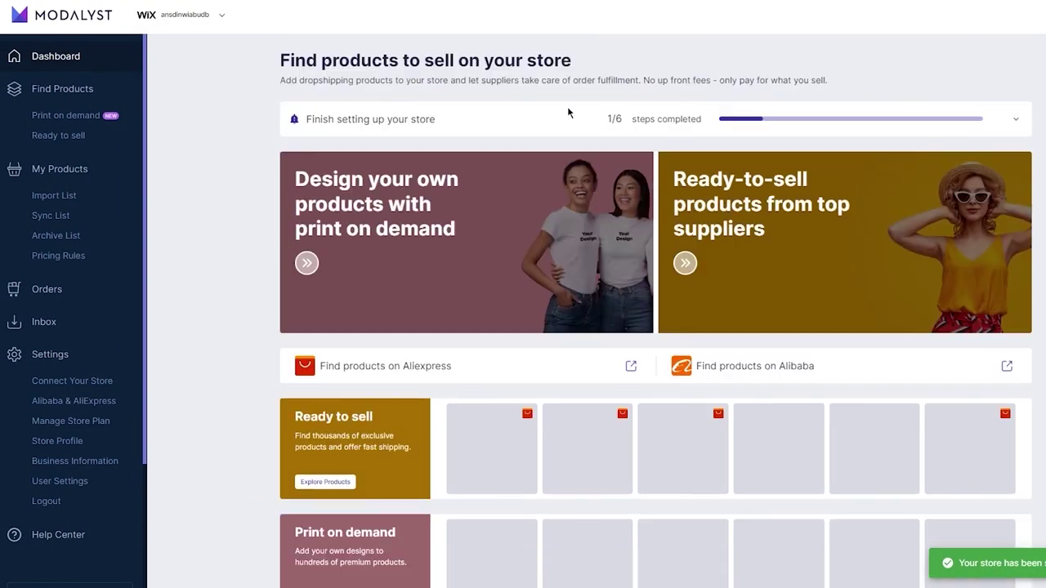
scroll(568, 112, "down", 2)
scroll(468, 69, "up", 2)
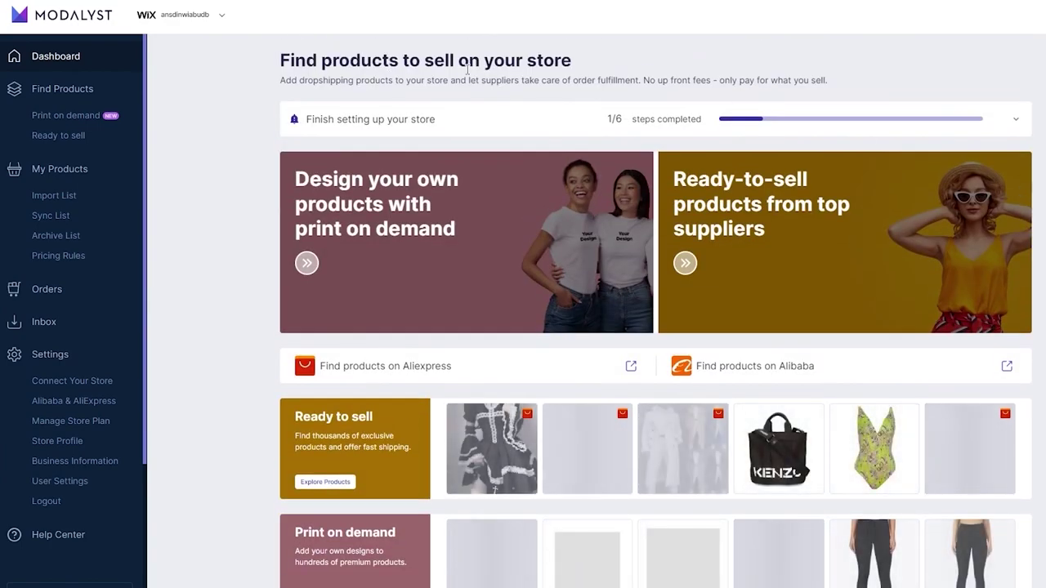
scroll(467, 69, "down", 3)
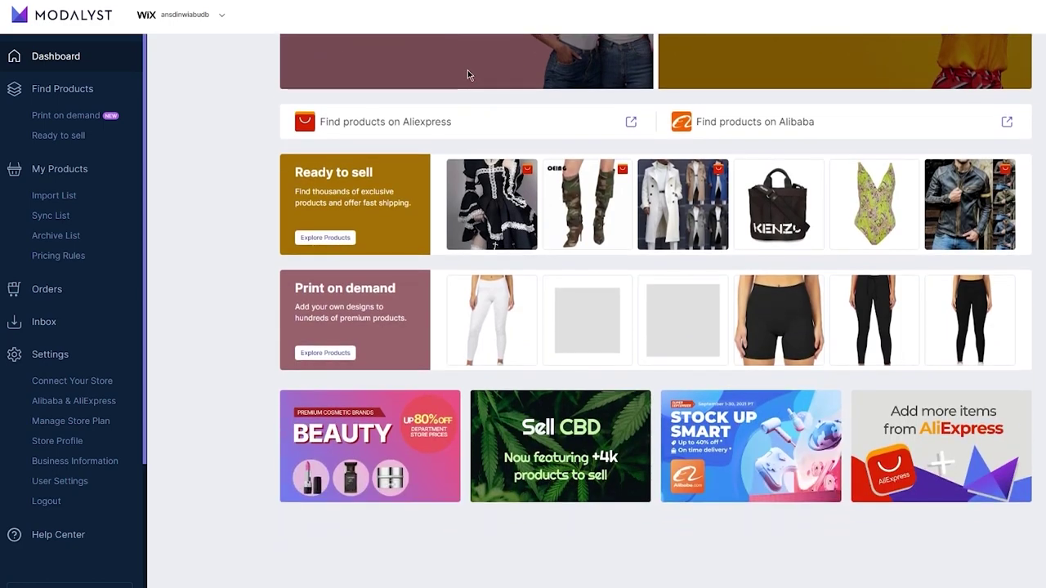
scroll(467, 70, "up", 3)
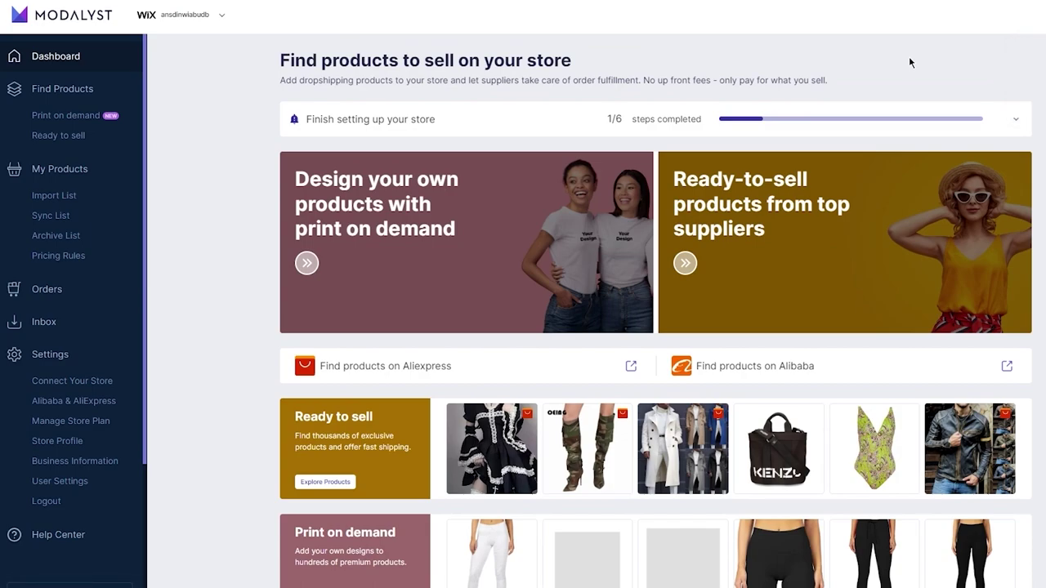
scroll(909, 62, "down", 3)
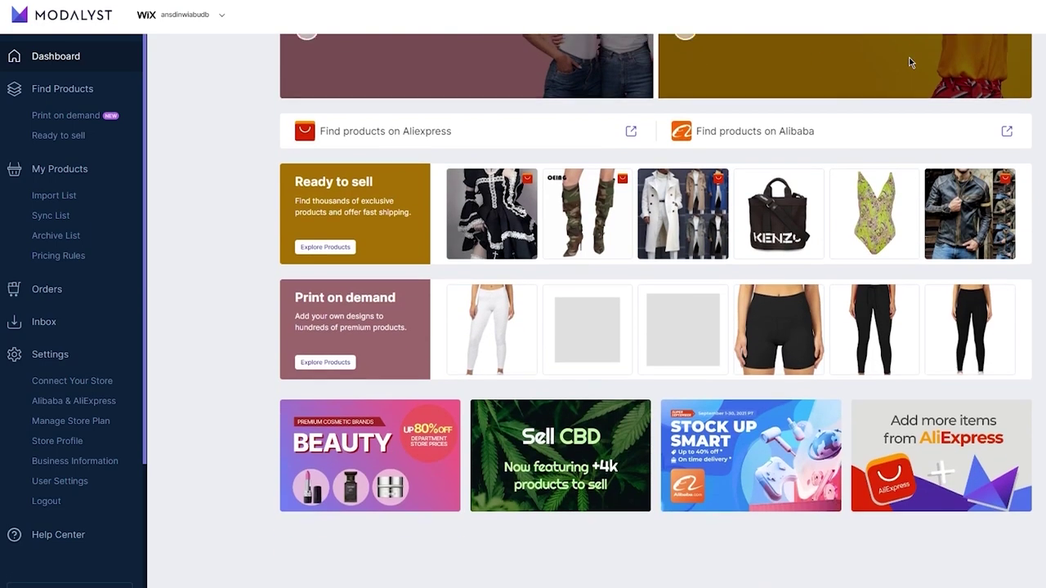
scroll(911, 62, "up", 3)
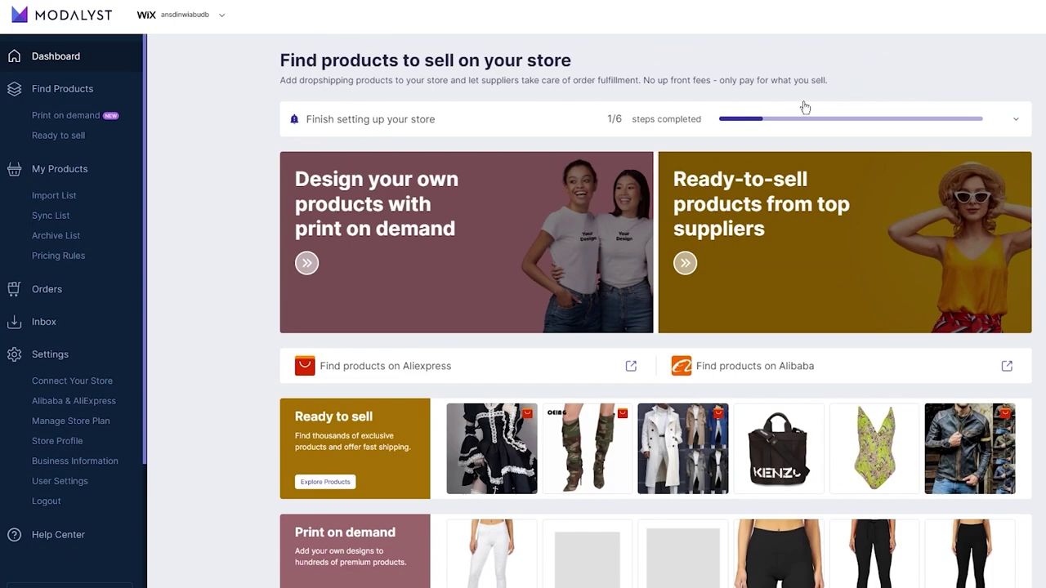
left_click(1015, 120)
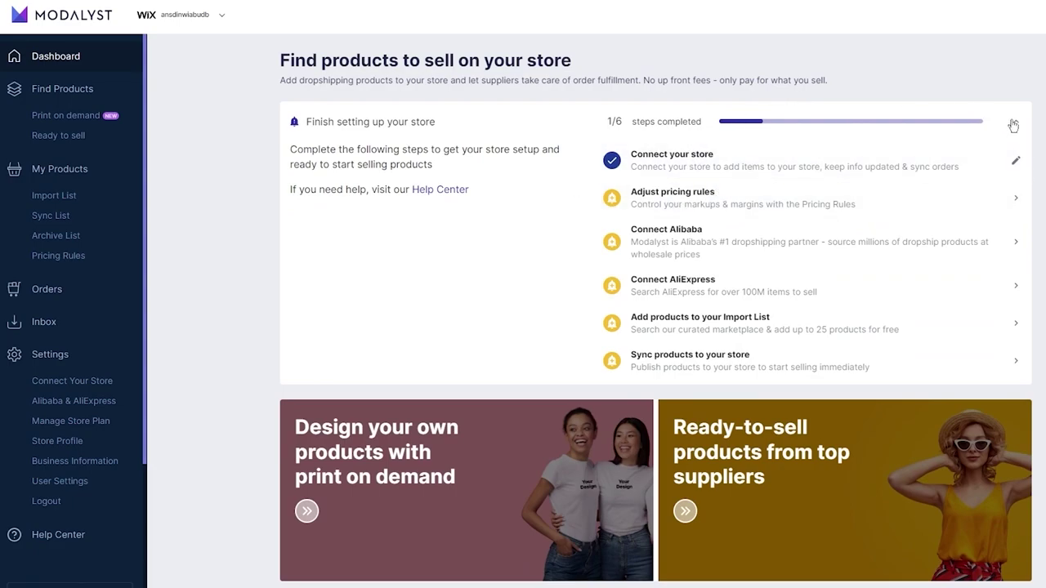
In the pricing rules, change the Indie brands price multiplier from 1.67 to 2.
left_click(799, 197)
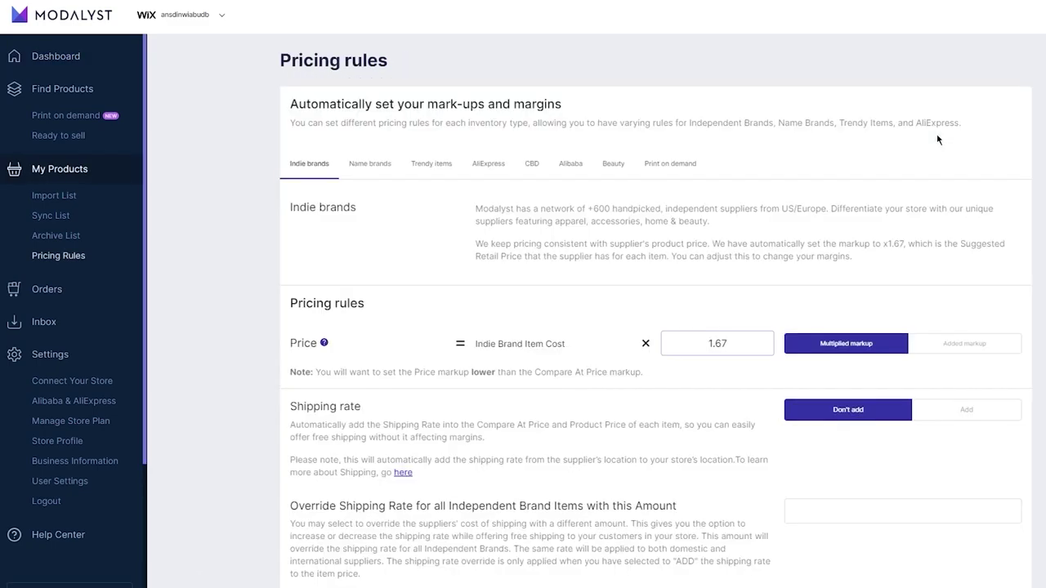
scroll(938, 140, "down", 1)
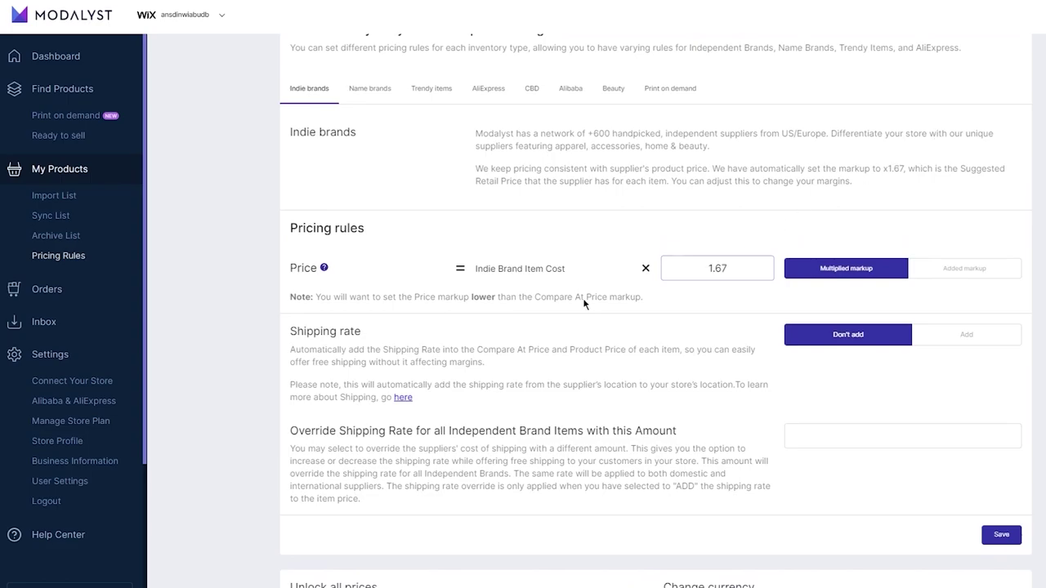
mouse_move(323, 268)
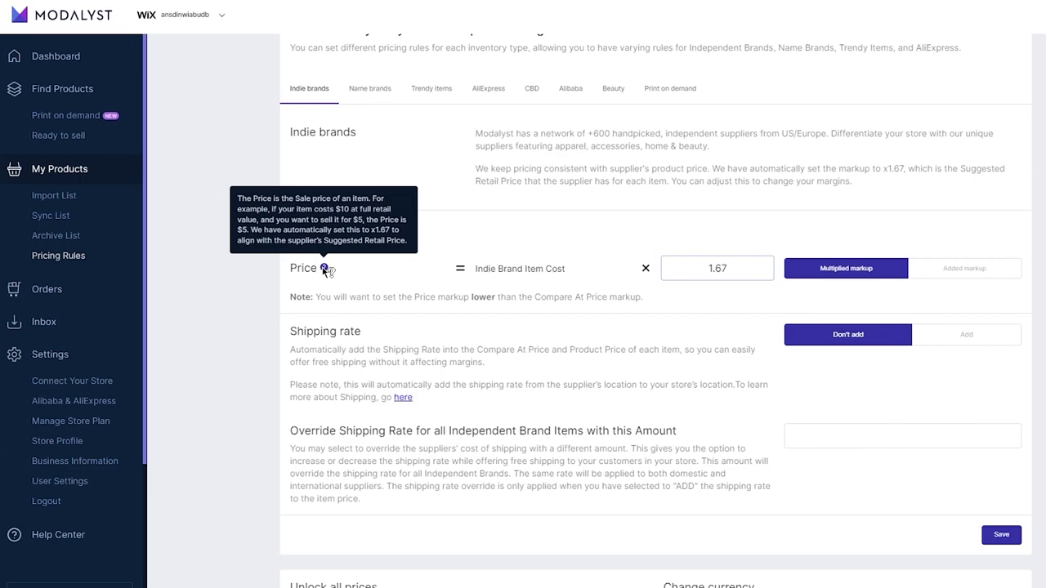
left_click(665, 266)
double_click(665, 266)
type("2")
left_click(772, 226)
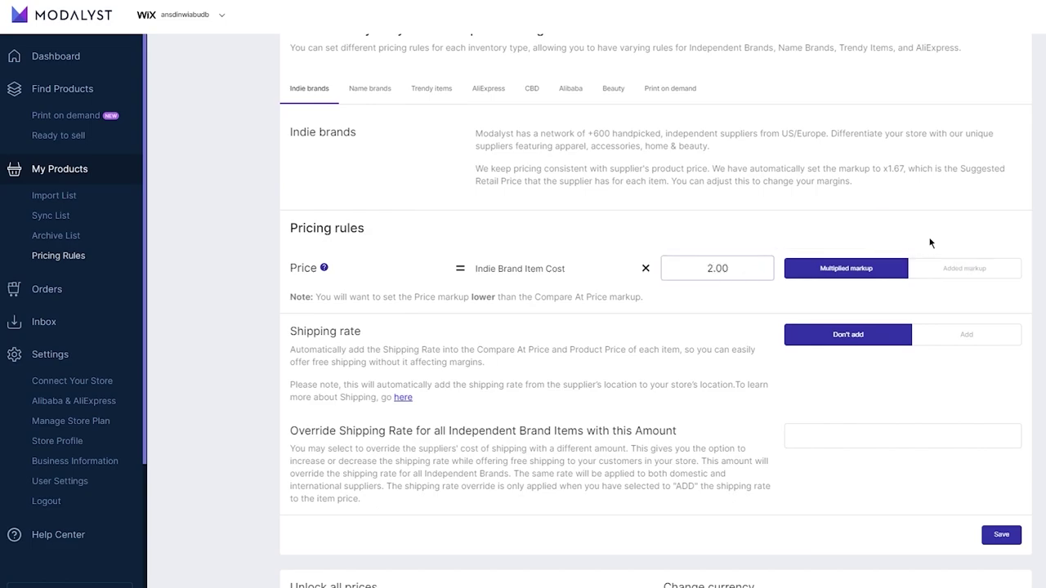
Save and apply the pricing rules, then return to the Modalyst Dashboard.
scroll(956, 261, "down", 3)
scroll(929, 240, "down", 2)
scroll(929, 243, "up", 2)
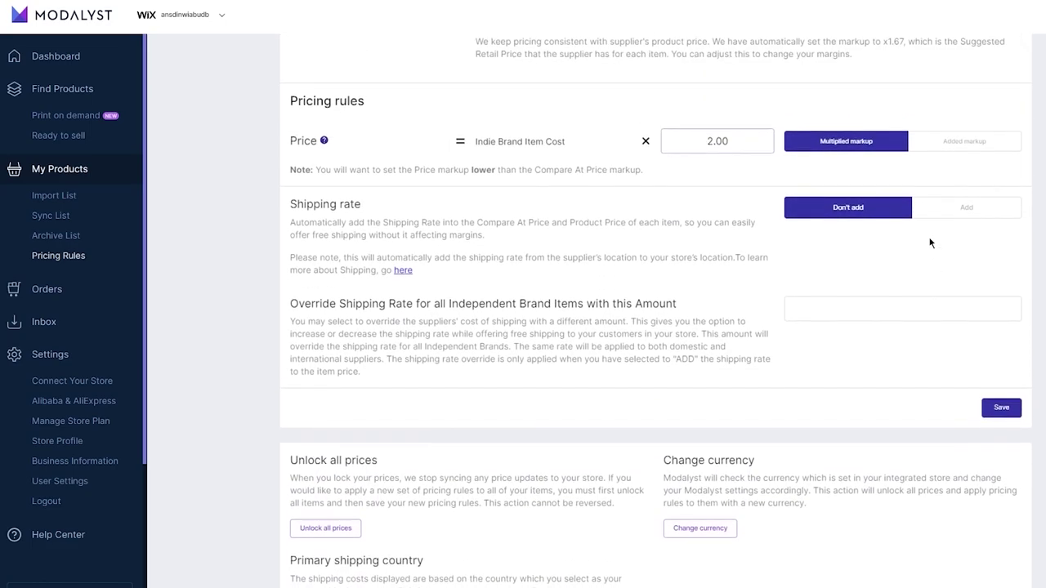
scroll(678, 172, "down", 2)
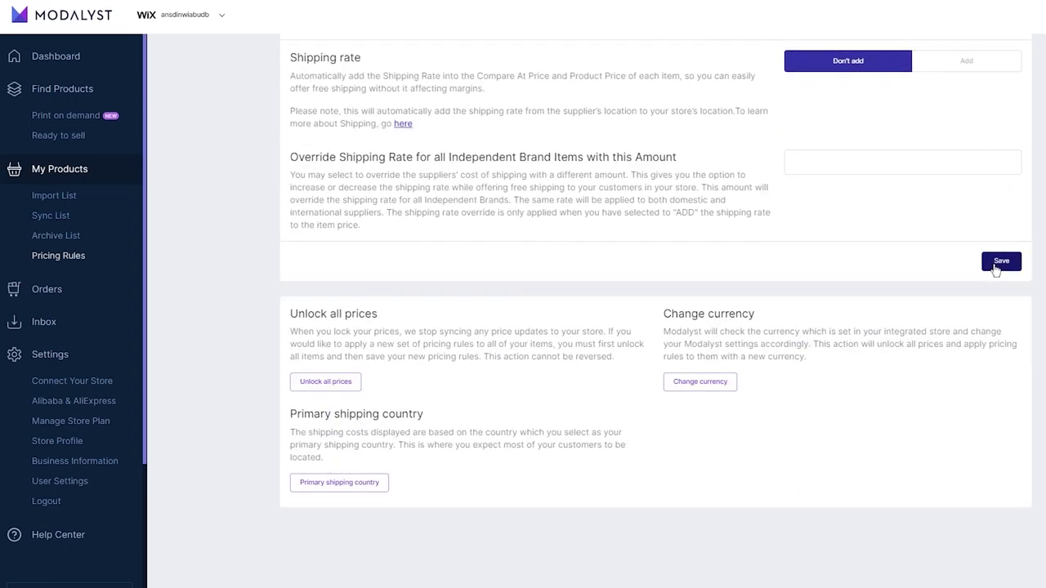
left_click(1001, 262)
left_click(705, 362)
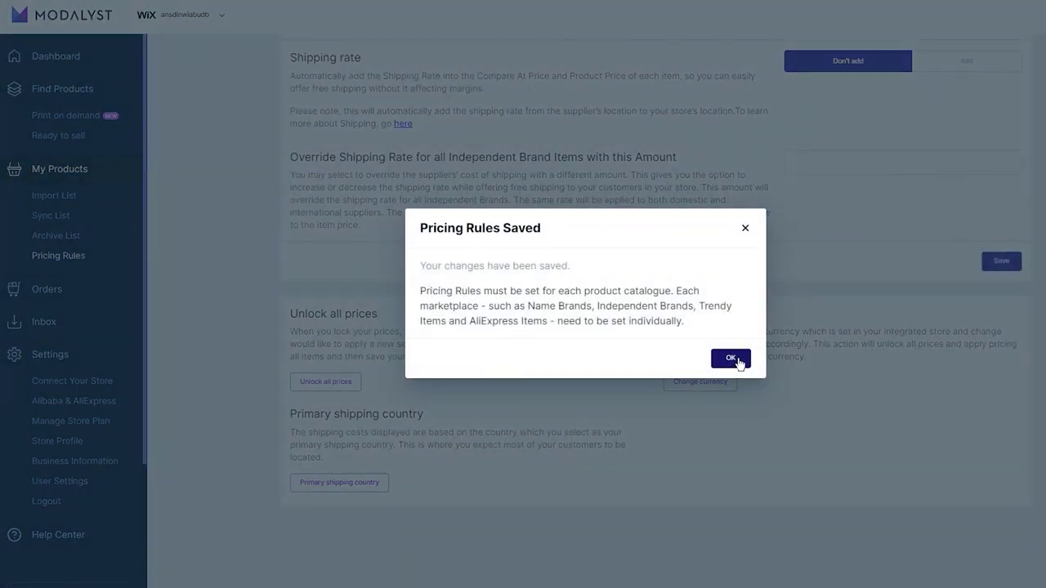
left_click(731, 358)
scroll(755, 270, "up", 4)
left_click(56, 56)
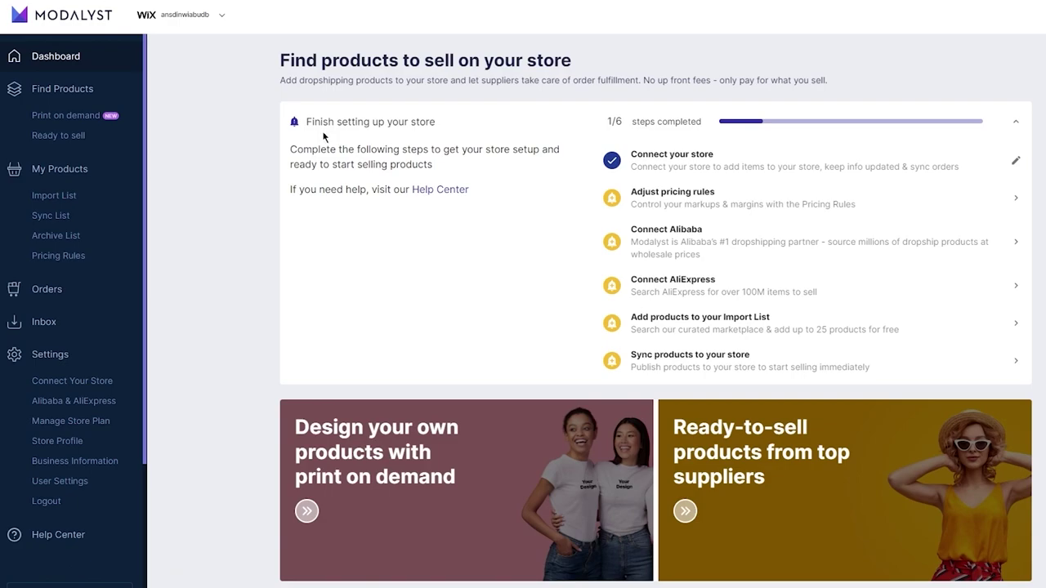
left_click(703, 202)
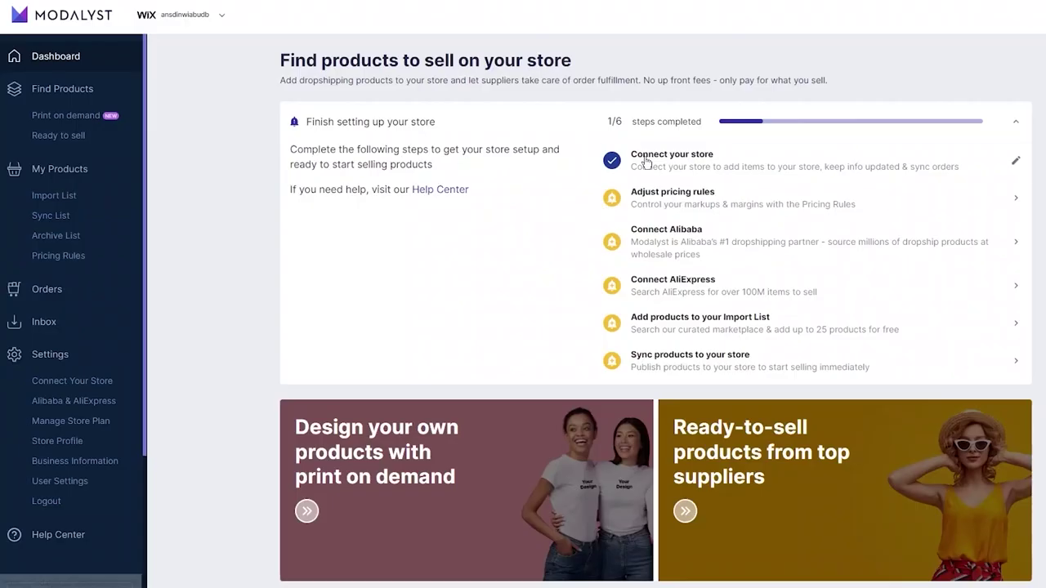
left_click(731, 206)
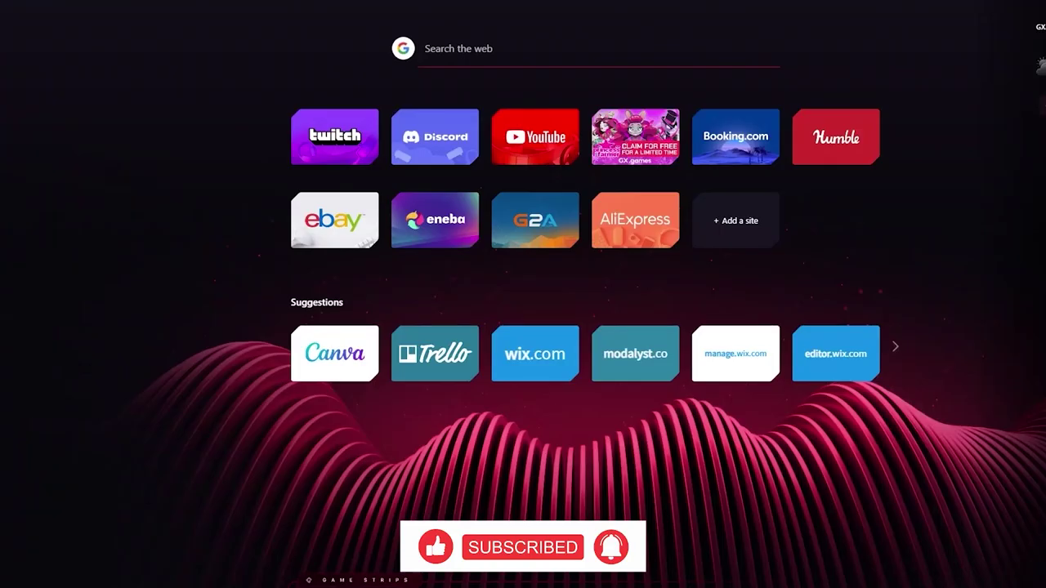
Go to the AliExpress site from the address bar suggestions.
type("alib")
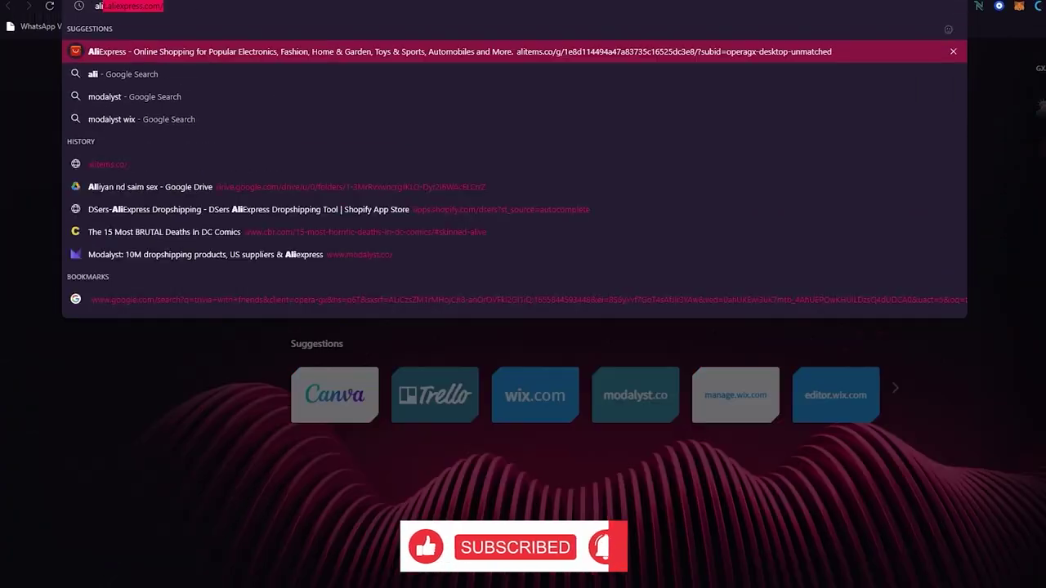
key("BackSpace")
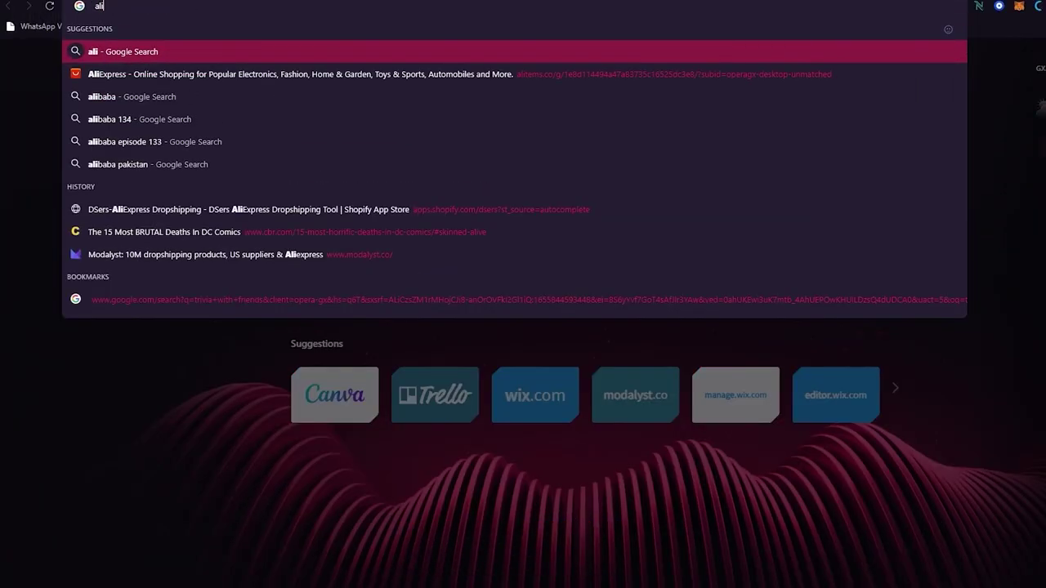
key("Down")
key("Return")
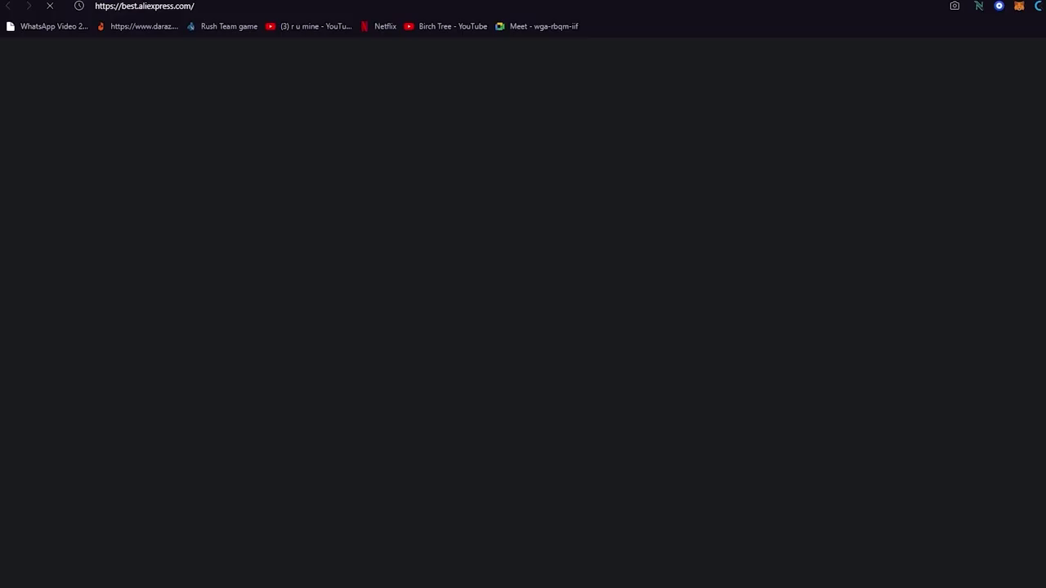
Run a web search for 'ali baba' from the address bar.
key("ctrl+l")
type("ali baba")
key("Return")
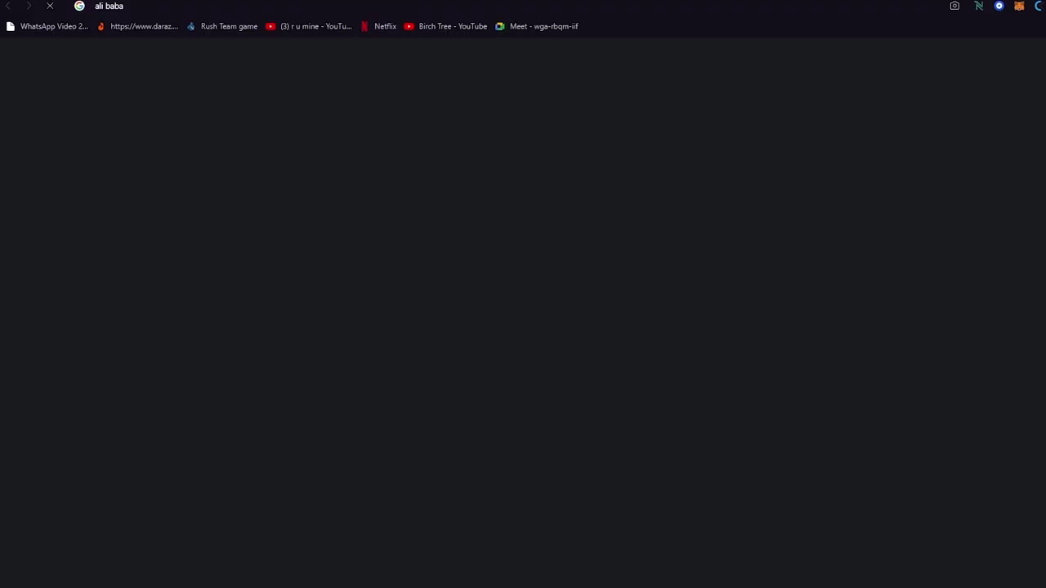
Open Alibaba.com from the search results and browse its homepage.
left_click(241, 236)
scroll(794, 184, "down", 3)
scroll(793, 187, "up", 3)
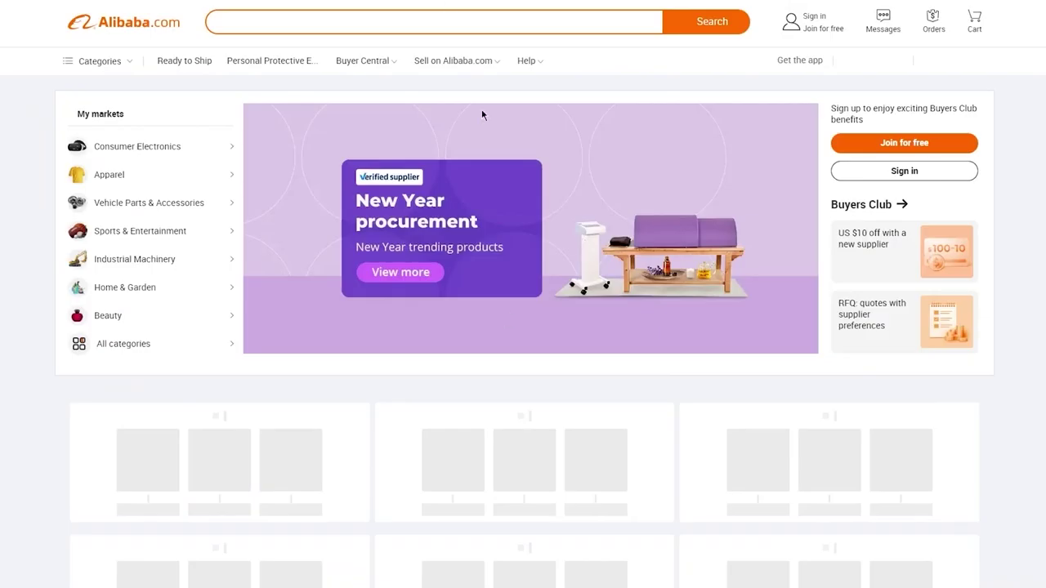
scroll(495, 327, "down", 3)
scroll(495, 327, "up", 3)
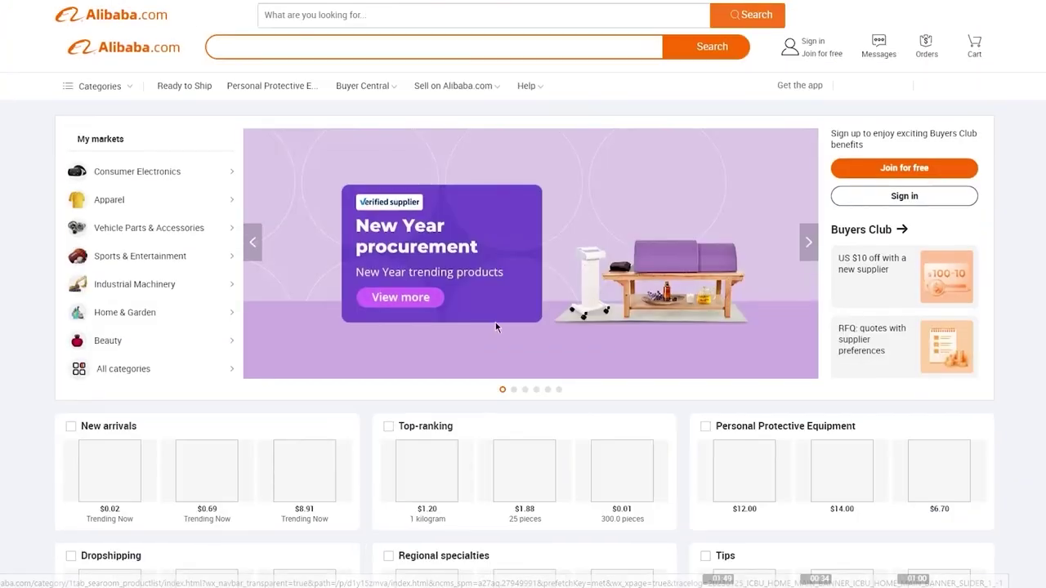
scroll(184, 393, "down", 10)
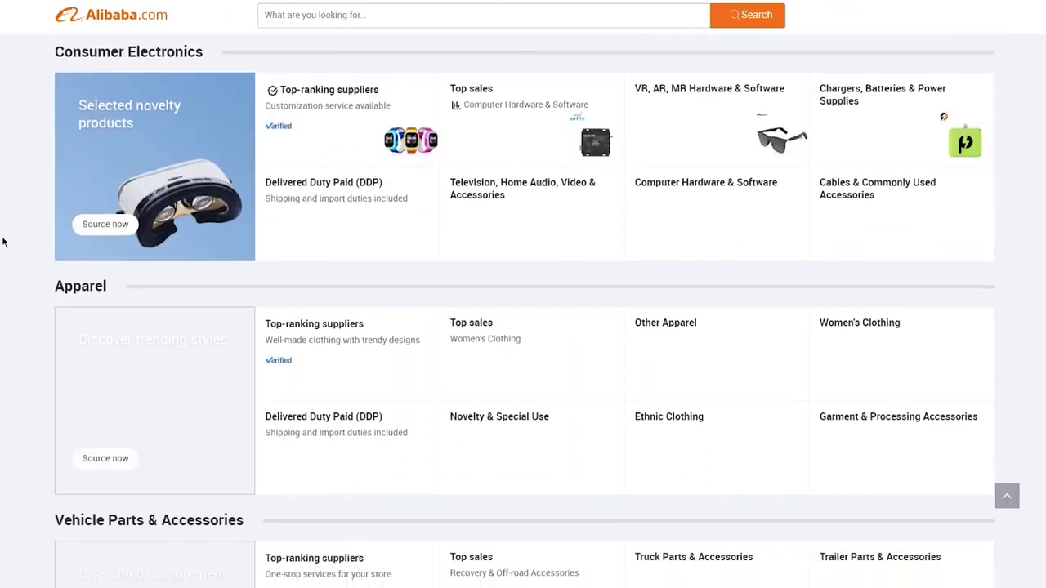
scroll(3, 242, "up", 10)
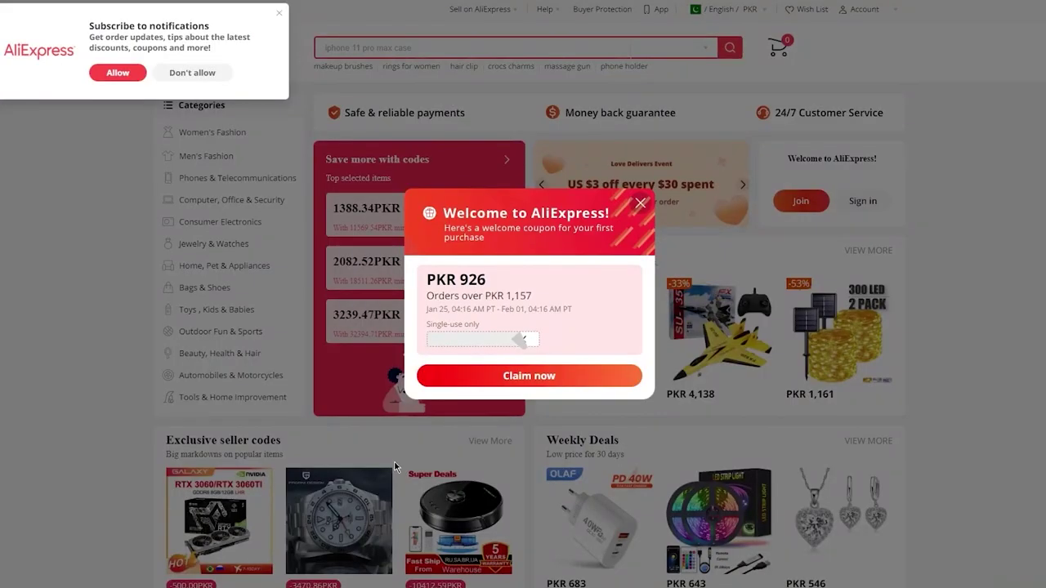
Dismiss the welcome coupon popup, browse further, and choose Join for free.
left_click(639, 203)
scroll(1034, 327, "down", 15)
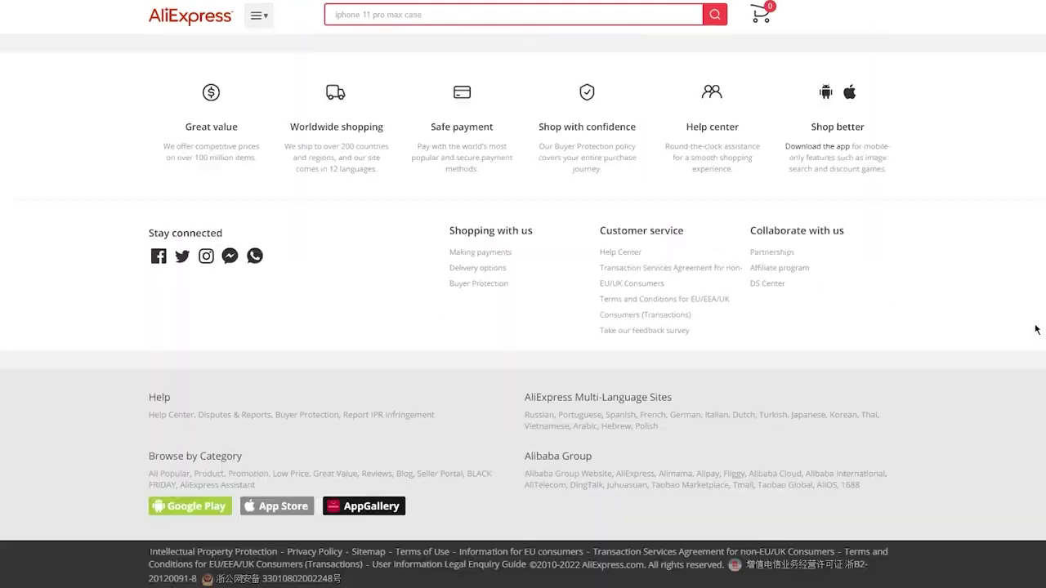
scroll(1035, 329, "up", 15)
scroll(1035, 329, "down", 10)
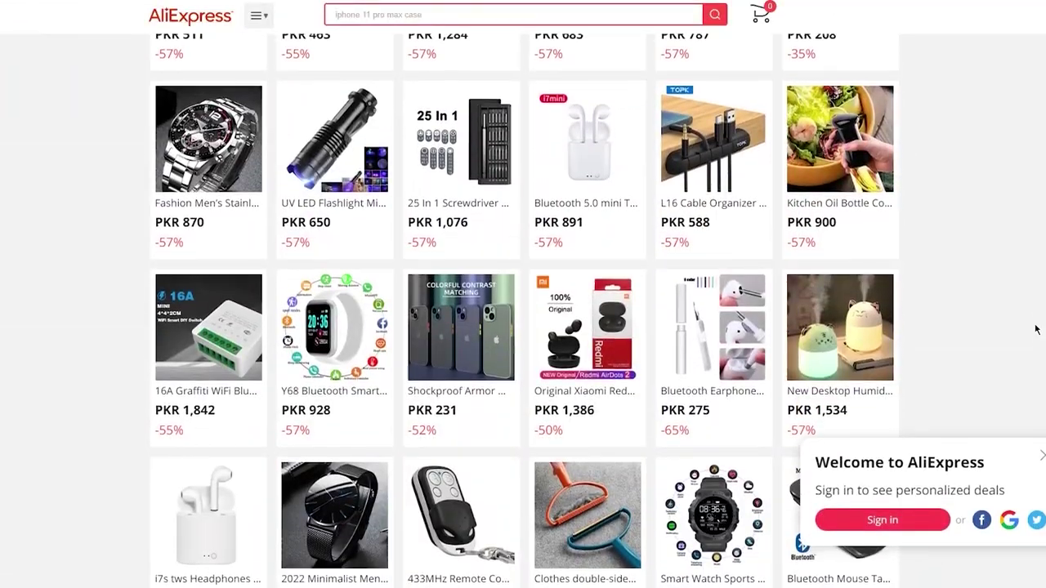
scroll(1034, 330, "down", 3)
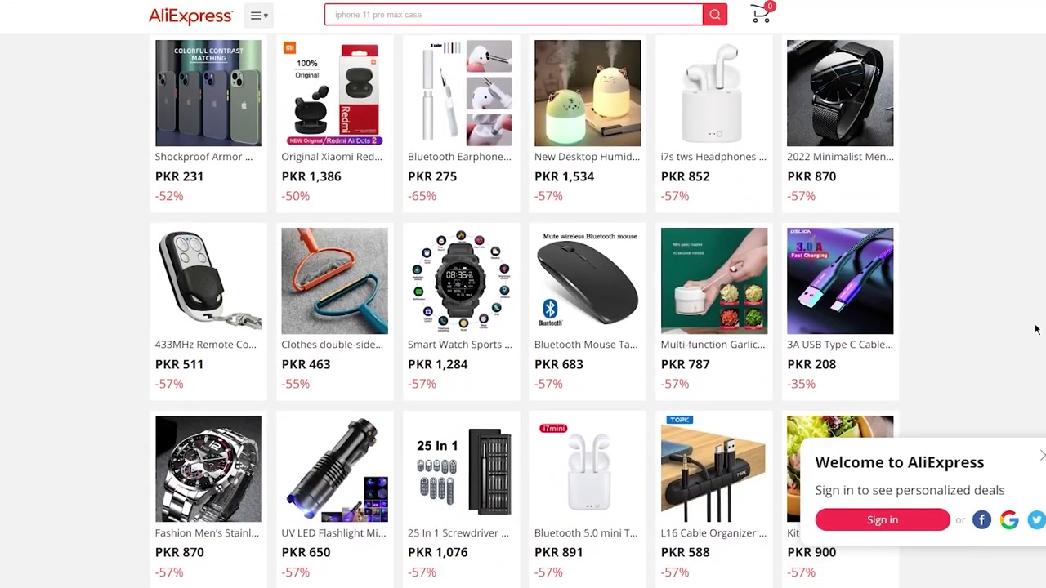
scroll(1034, 329, "up", 15)
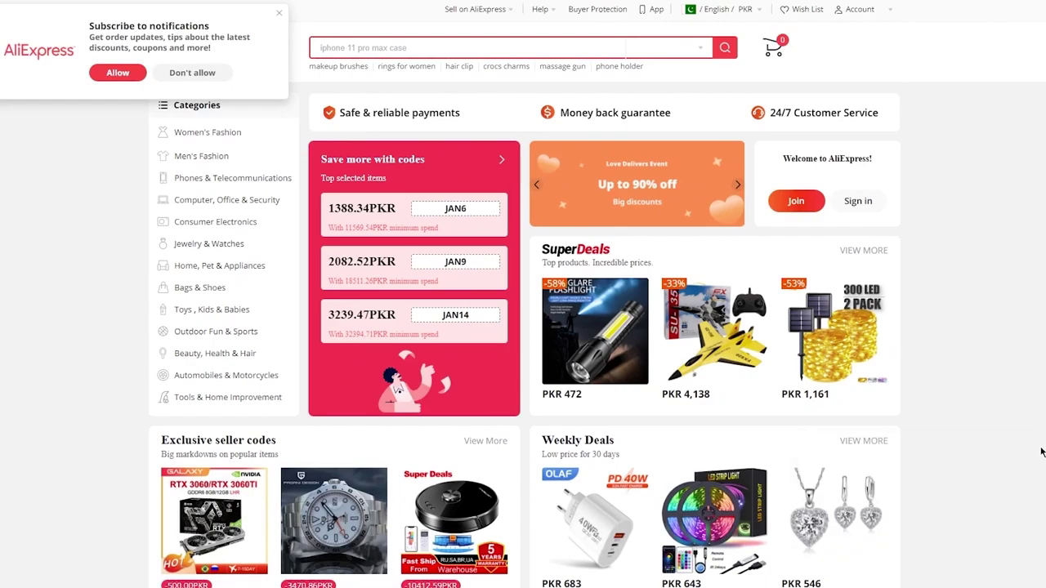
scroll(971, 415, "down", 15)
scroll(1036, 415, "down", 3)
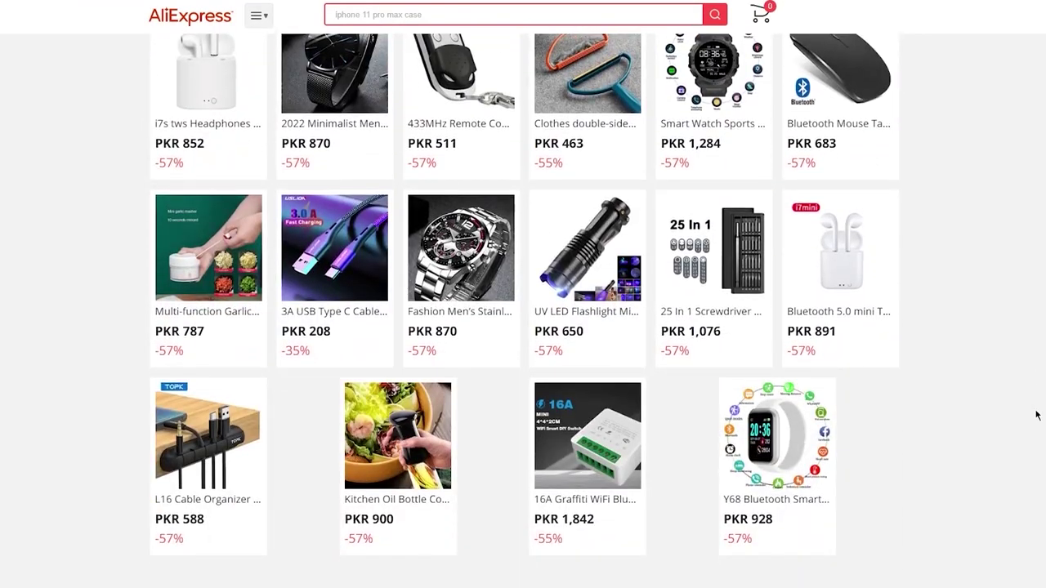
scroll(873, 256, "up", 5)
scroll(873, 256, "up", 15)
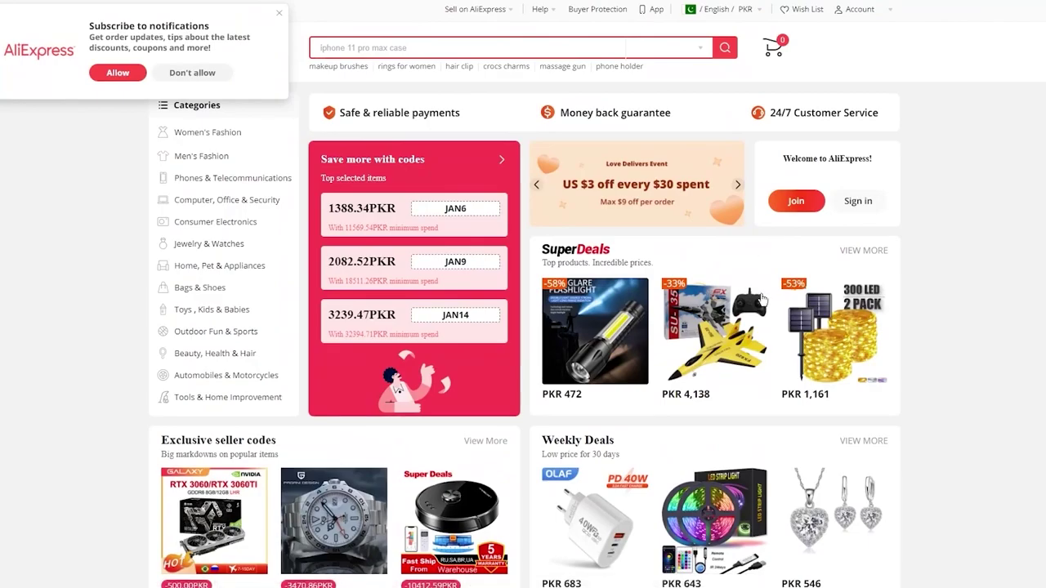
scroll(718, 335, "down", 12)
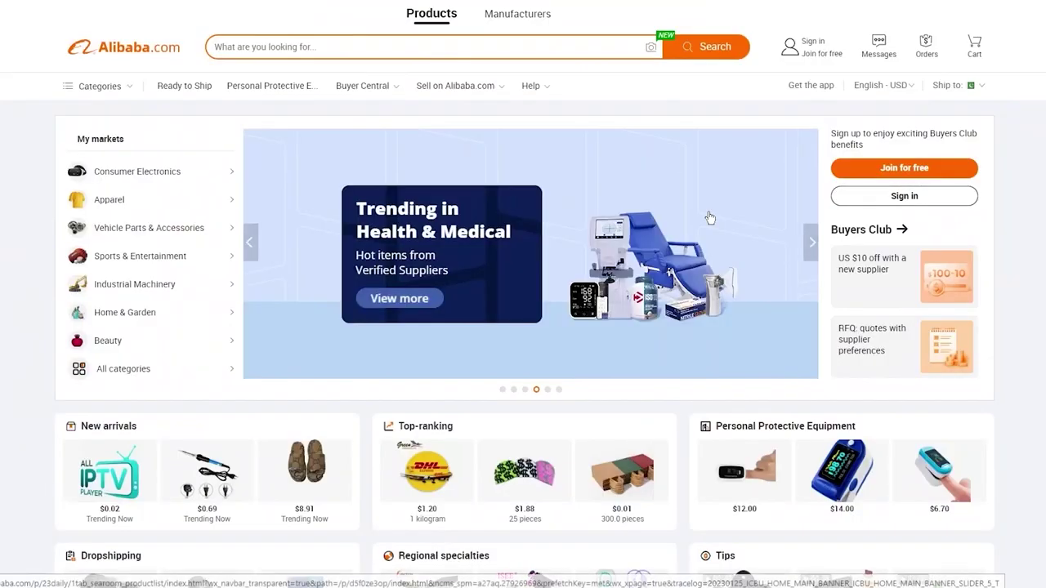
scroll(958, 291, "down", 8)
scroll(960, 297, "up", 2)
scroll(960, 298, "up", 5)
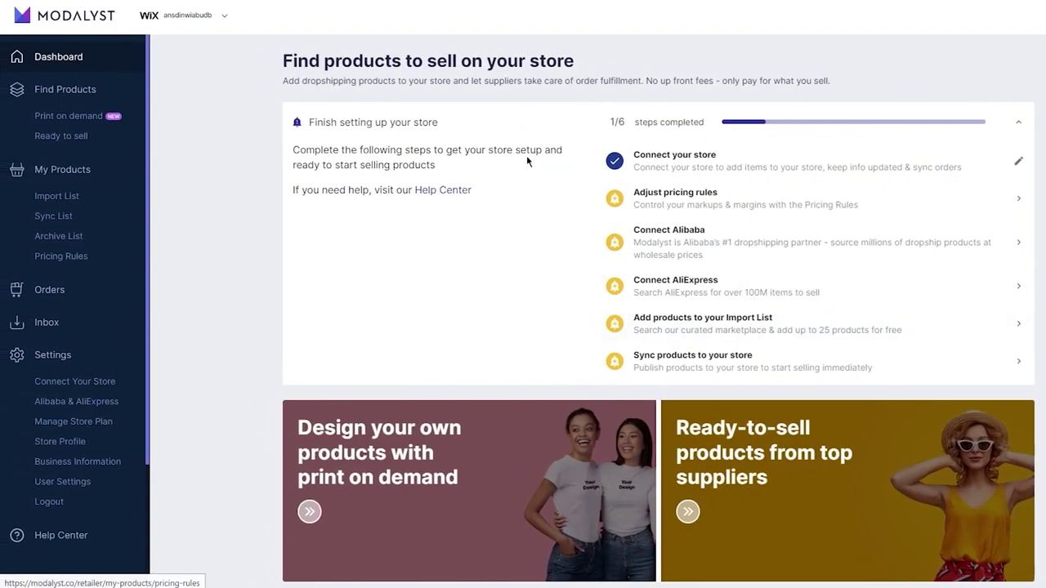
scroll(452, 413, "down", 5)
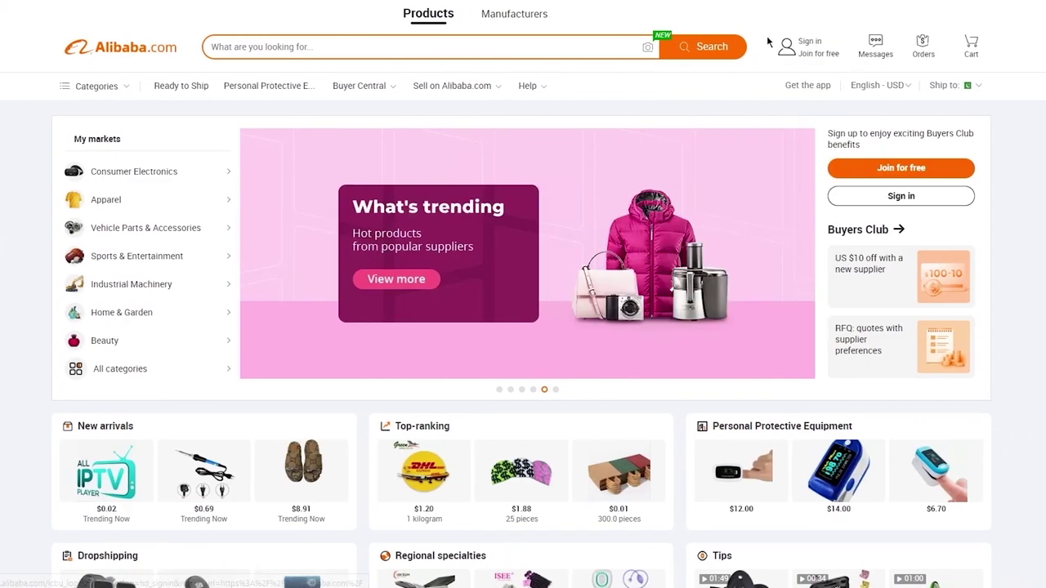
mouse_move(782, 46)
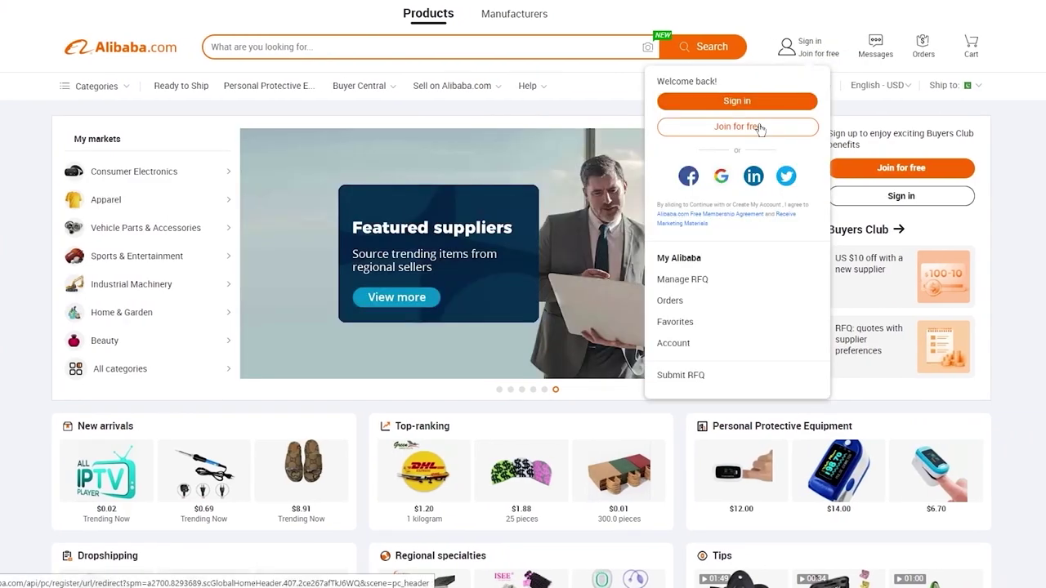
left_click(759, 125)
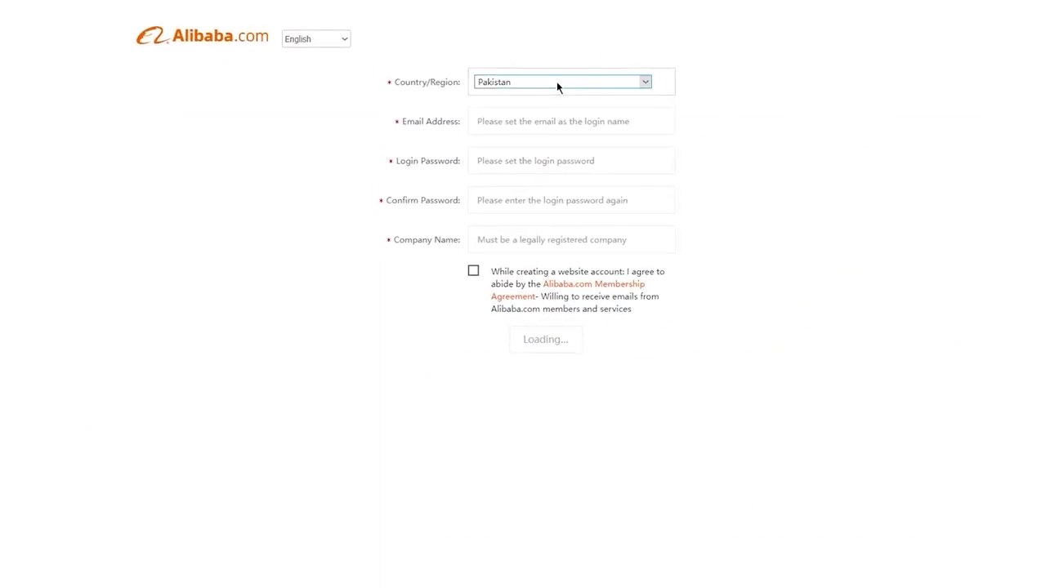
Keep Pakistan as country, pick the Seller role, and enter the account e-mail and password.
left_click(557, 81)
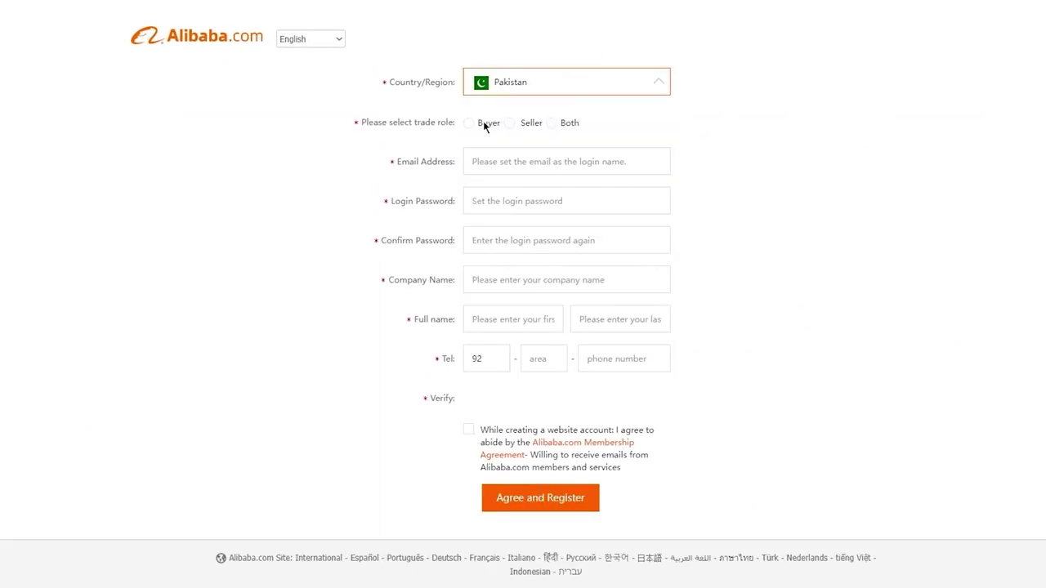
left_click(743, 129)
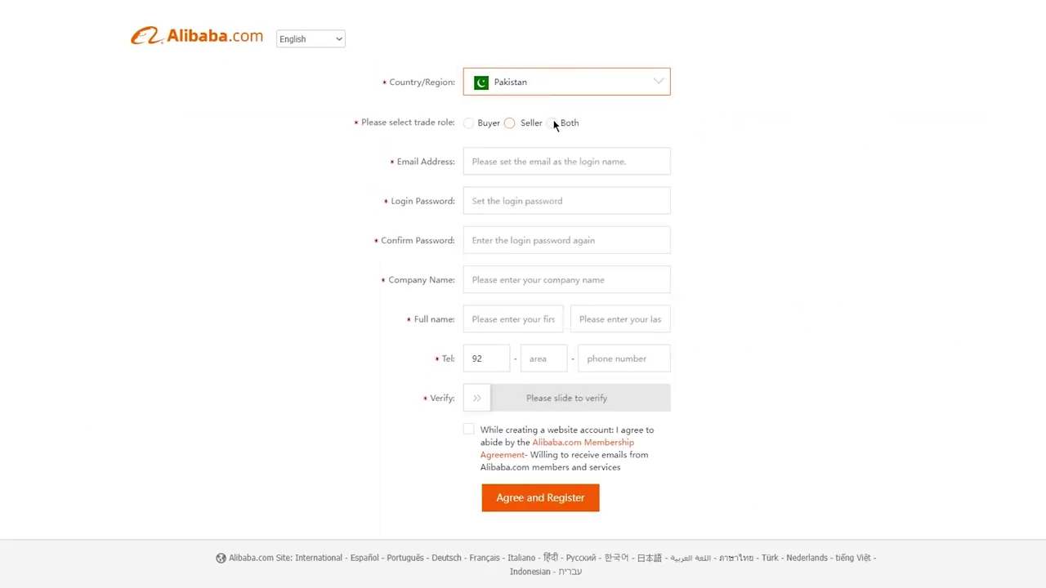
left_click(510, 123)
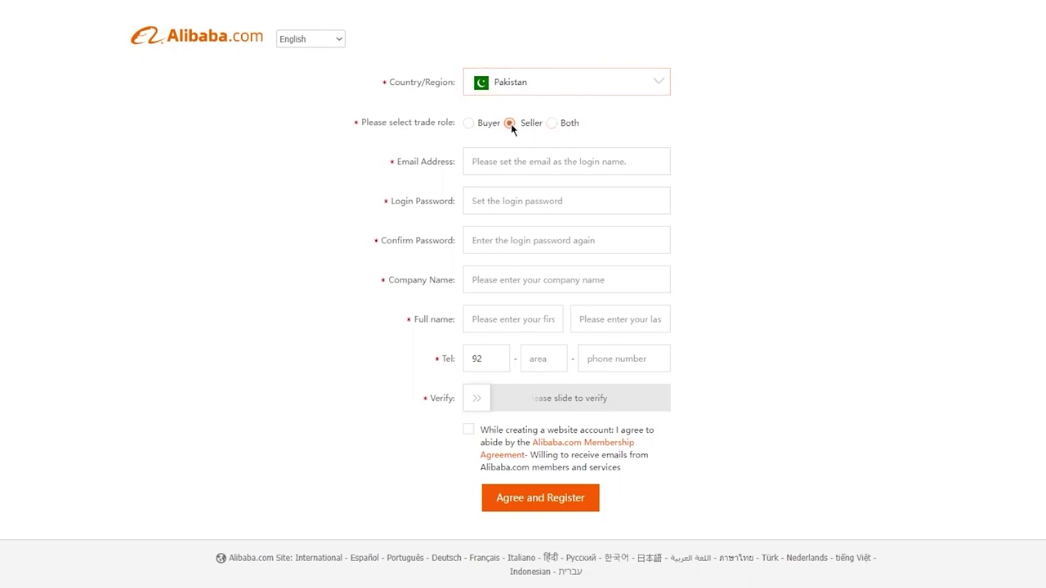
left_click(522, 157)
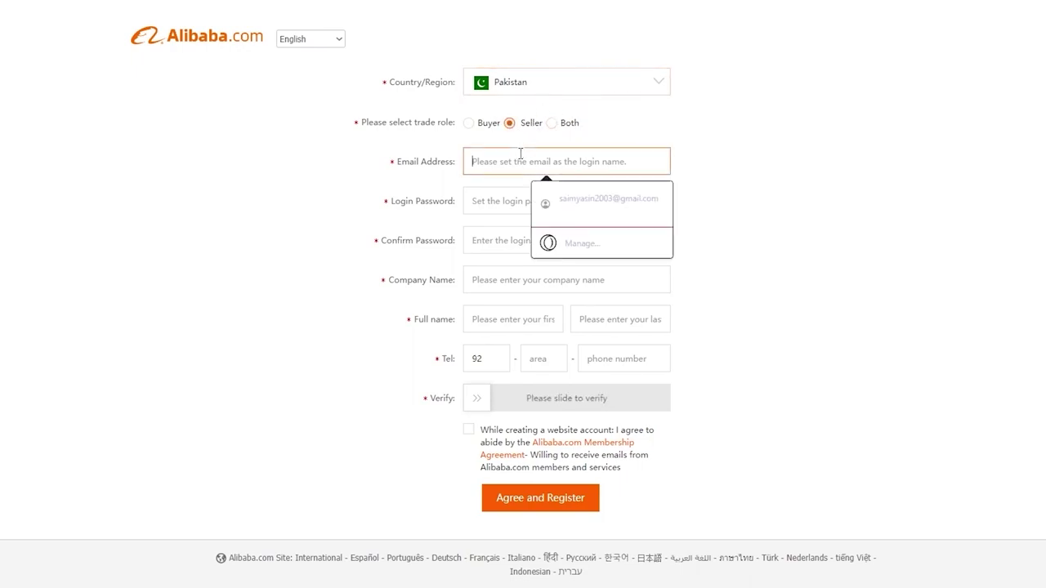
left_click(580, 204)
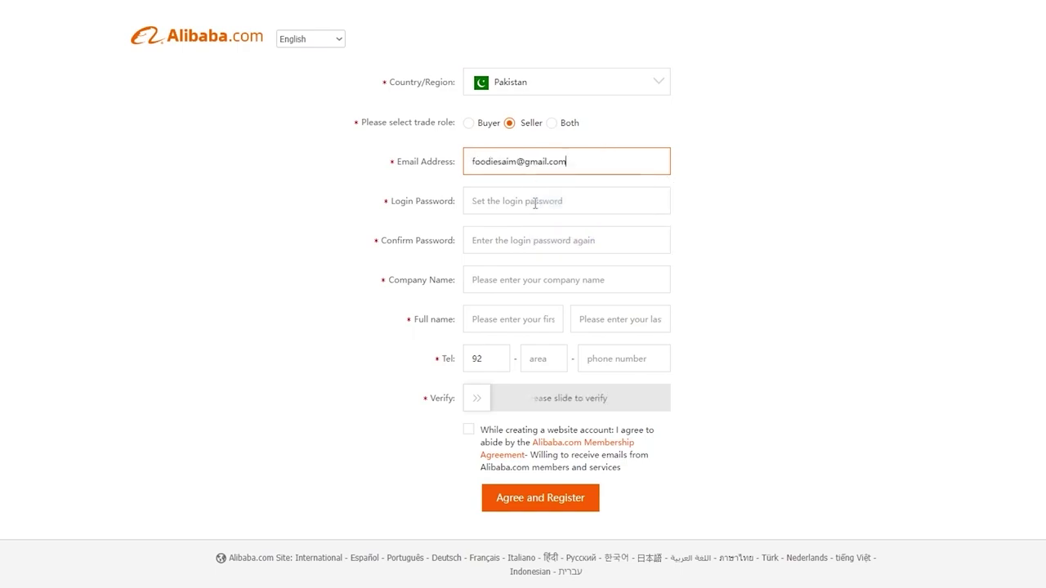
left_click(539, 201)
type("f")
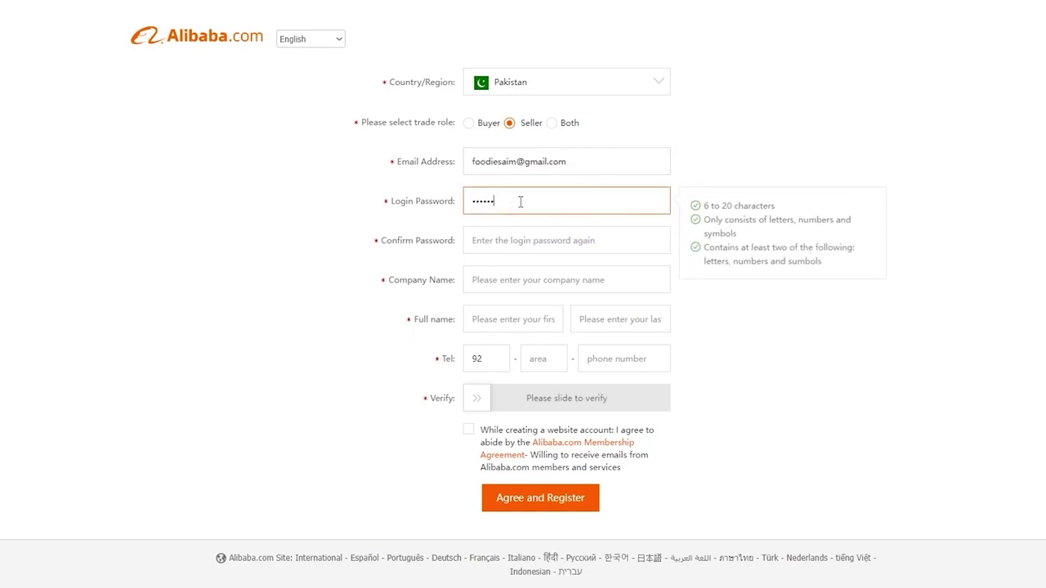
left_click(503, 231)
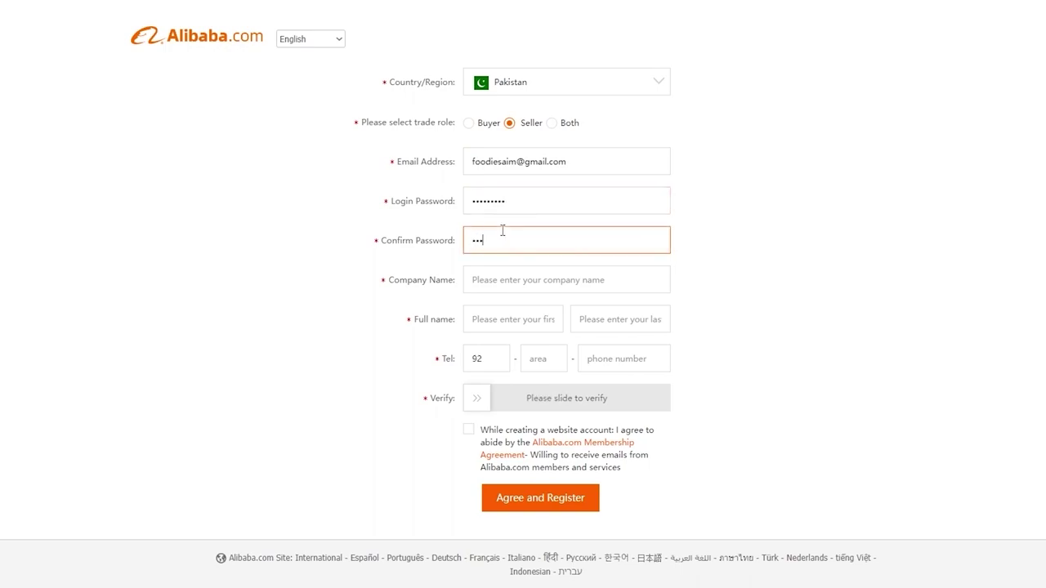
Fill in the company name, the contact's first and last name, and phone number.
left_click(502, 273)
type("dasdianwidna")
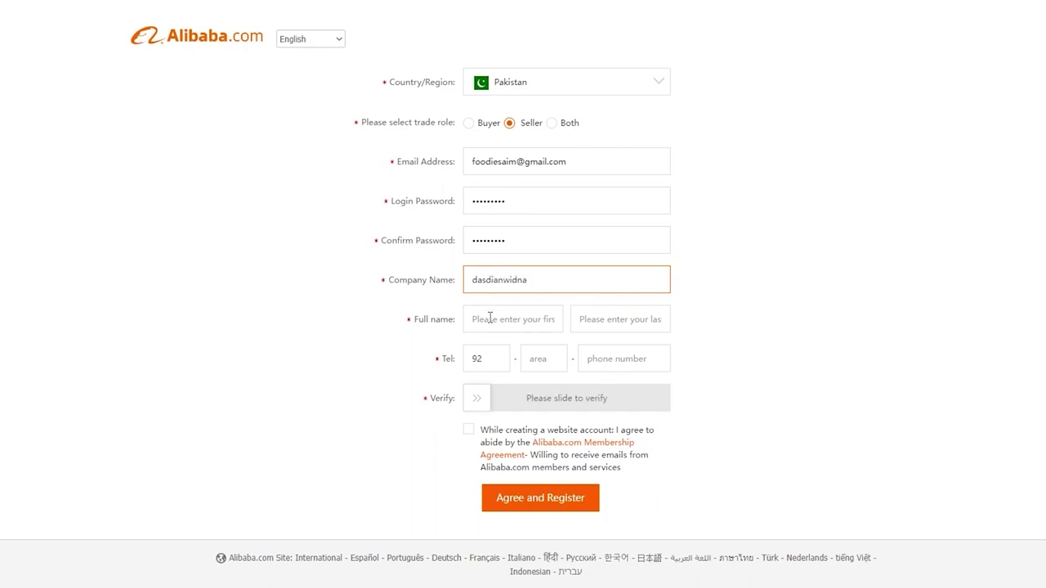
left_click(490, 319)
left_click(607, 320)
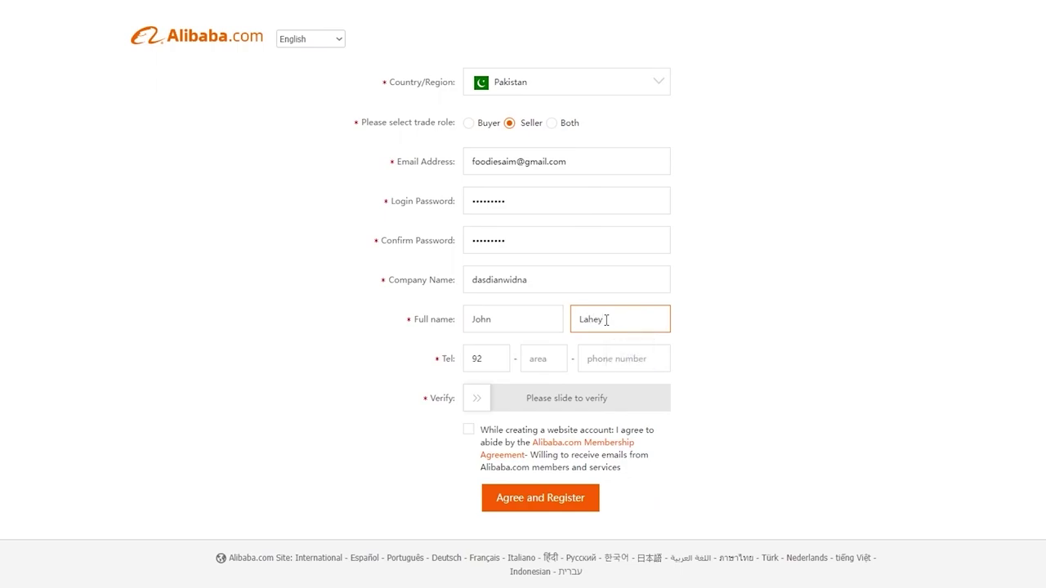
left_click(536, 356)
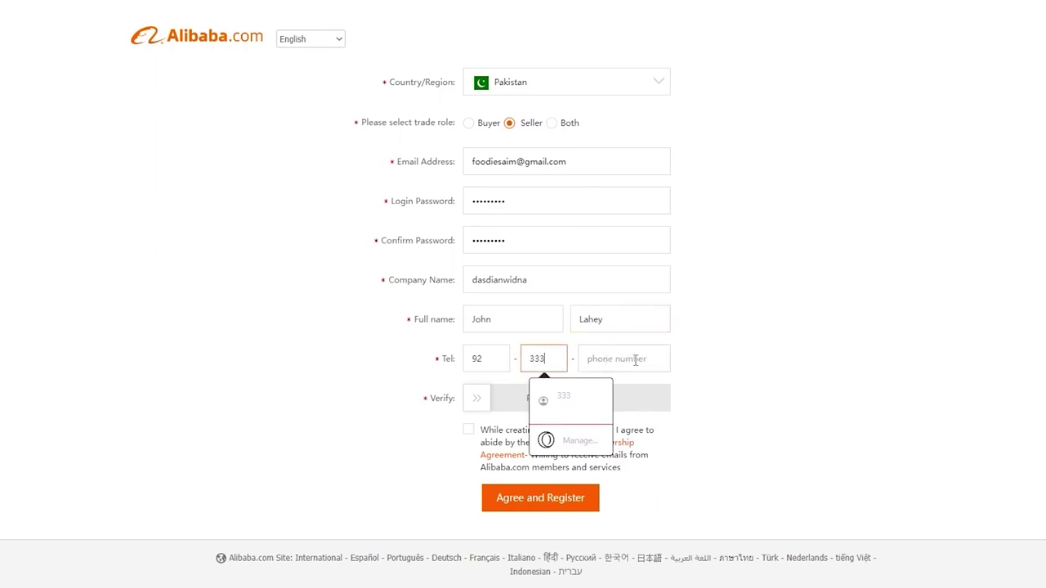
left_click(636, 360)
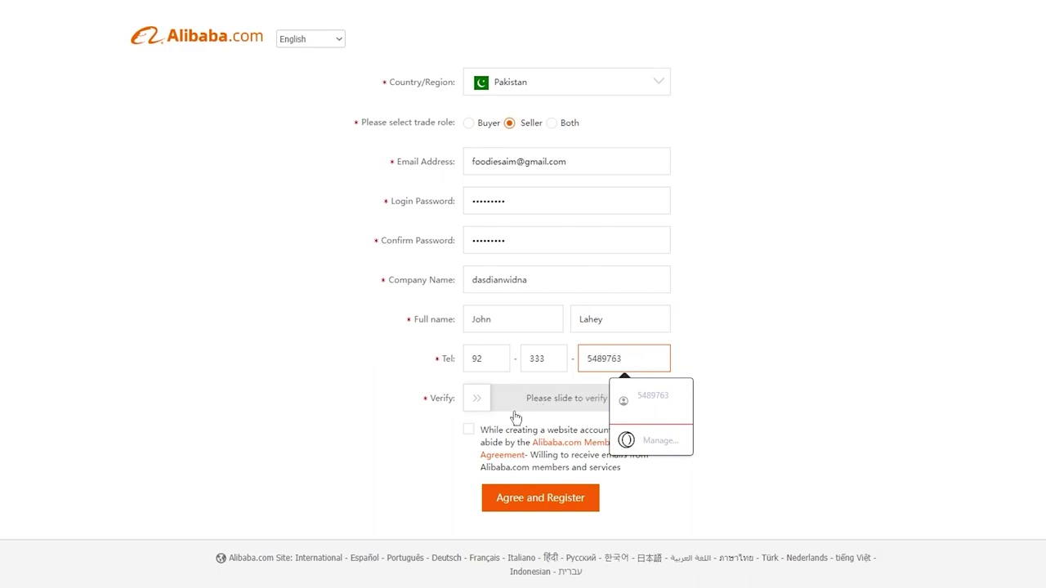
Slide to pass verification, accept the membership agreement, and submit the registration.
left_click_drag(477, 398, 666, 399)
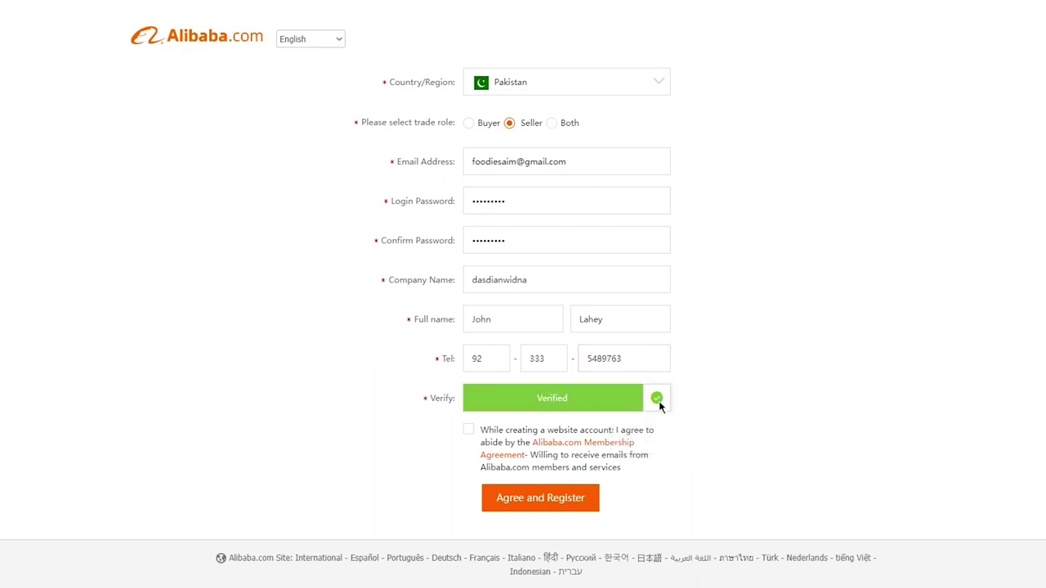
left_click(468, 429)
left_click(522, 499)
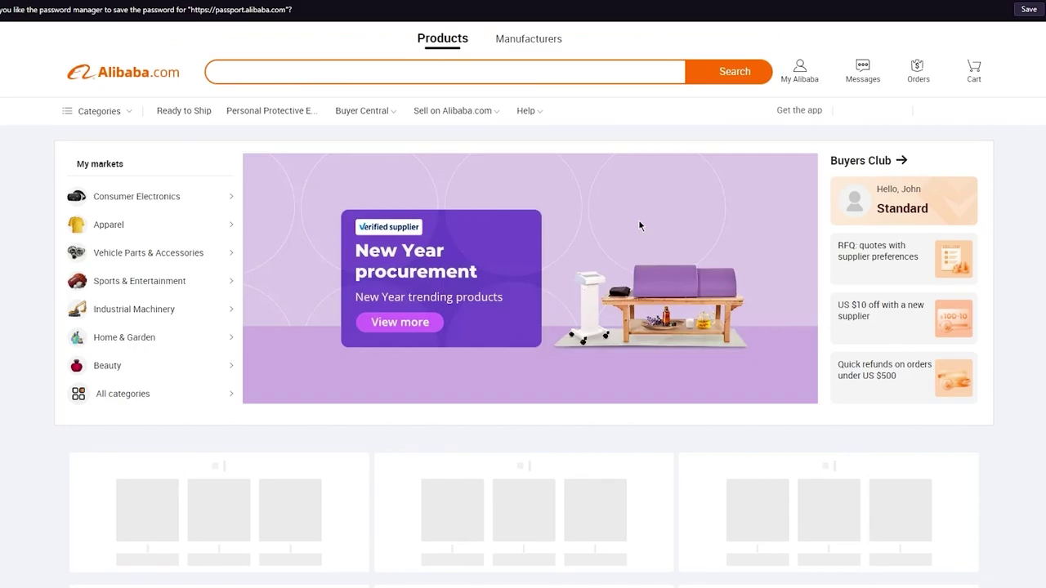
Scroll through the newly loaded Alibaba.com account homepage.
scroll(639, 226, "down", 3)
scroll(639, 226, "up", 3)
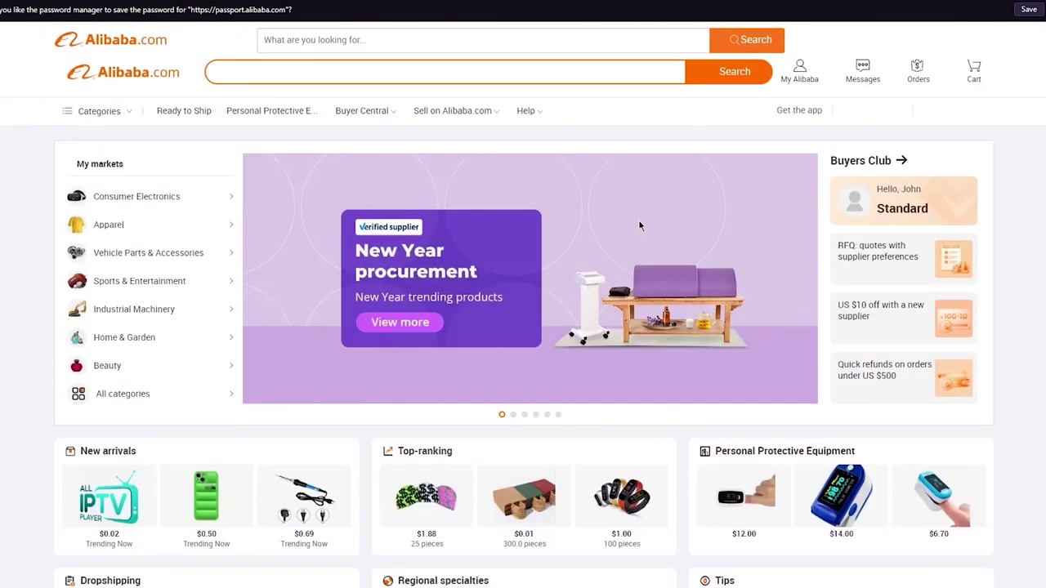
scroll(490, 98, "down", 10)
scroll(568, 163, "up", 10)
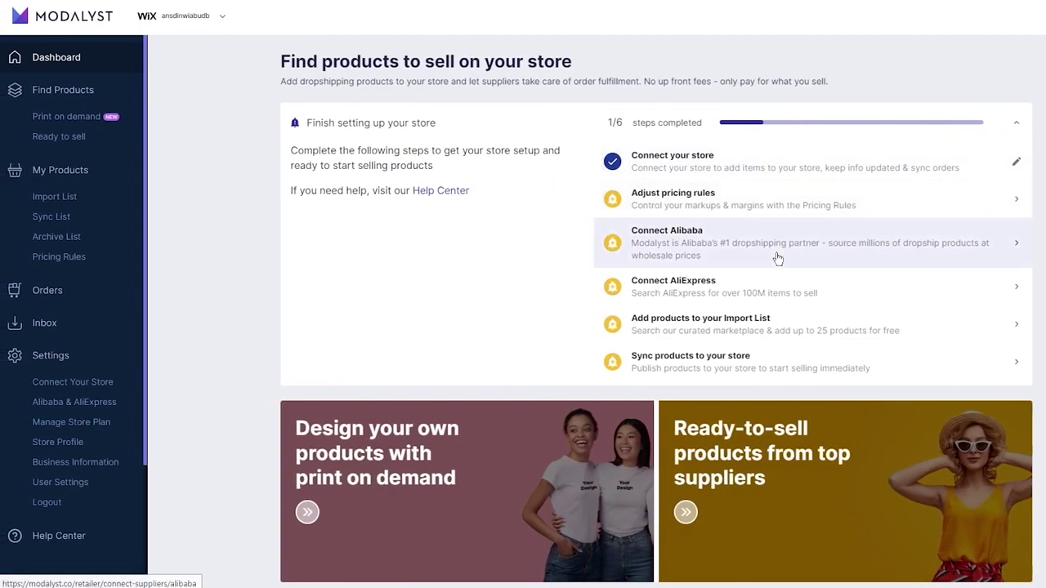
From Connect Alibaba in the checklist, reach Alibaba's authorization page via Connect your account.
left_click(777, 258)
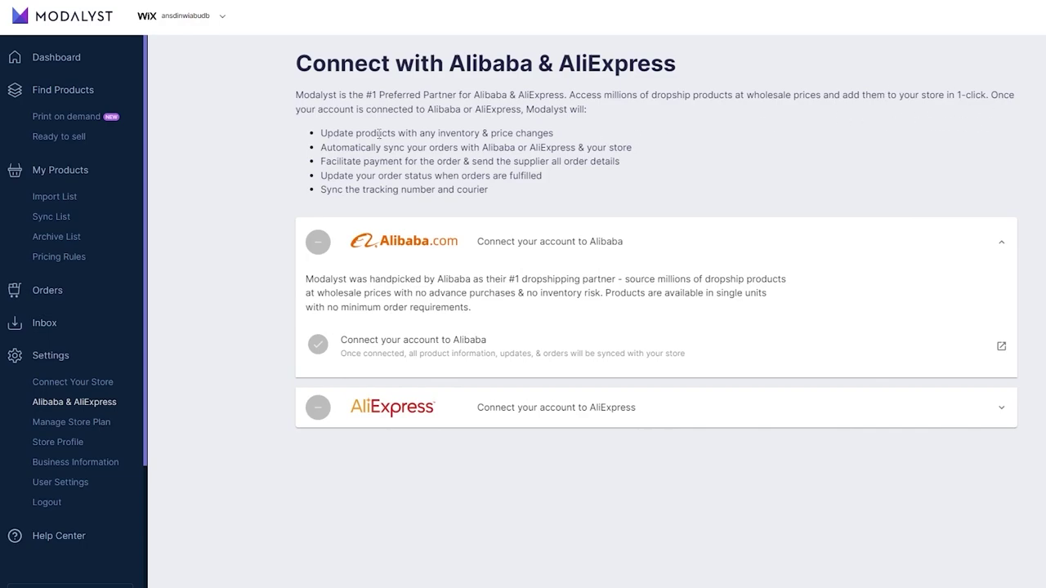
left_click(324, 243)
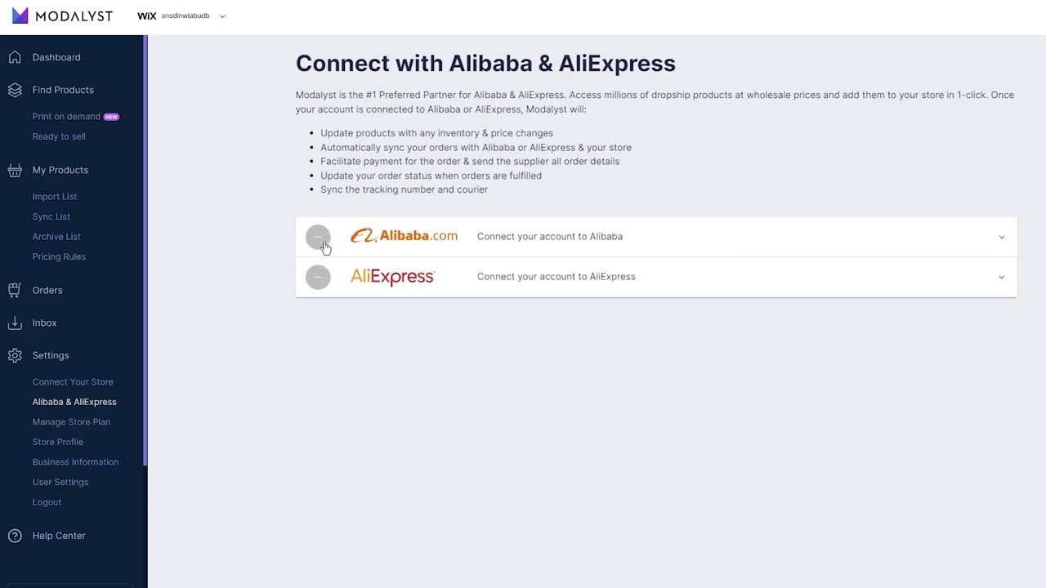
left_click(325, 244)
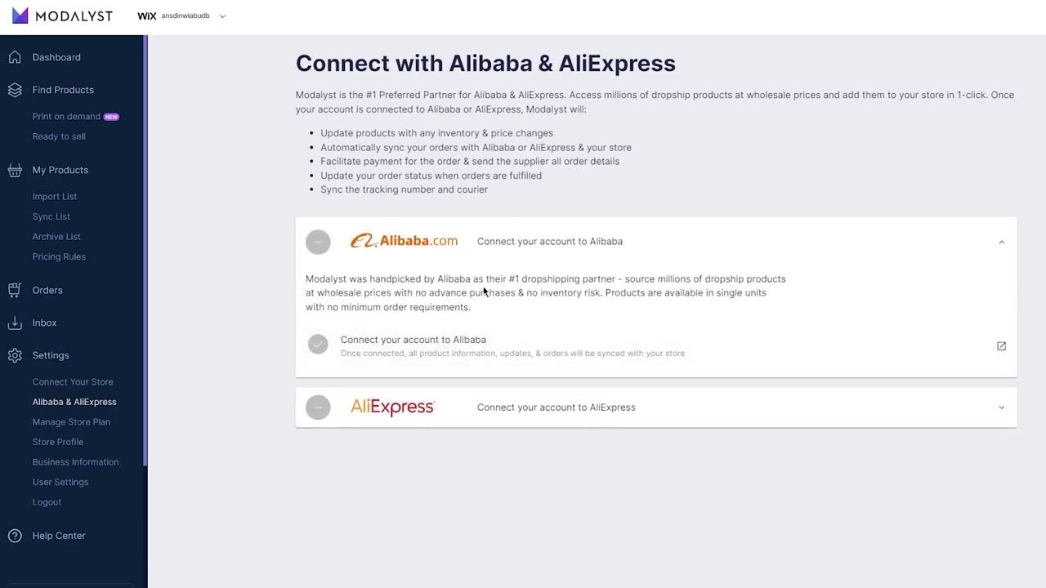
left_click(647, 352)
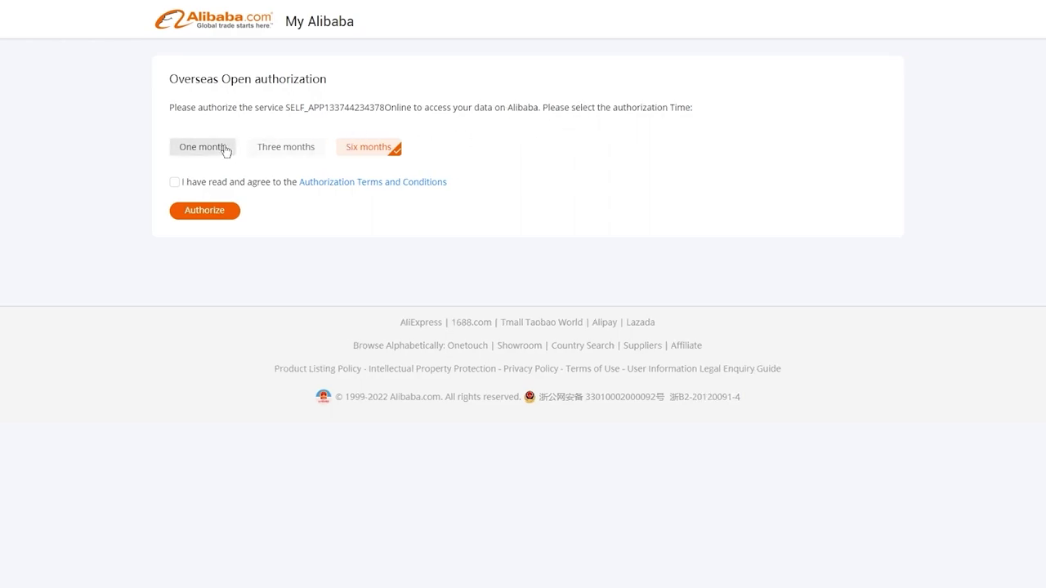
Grant Modalyst six months of access to Alibaba by accepting the terms on both authorization pages.
left_click(174, 182)
left_click(203, 210)
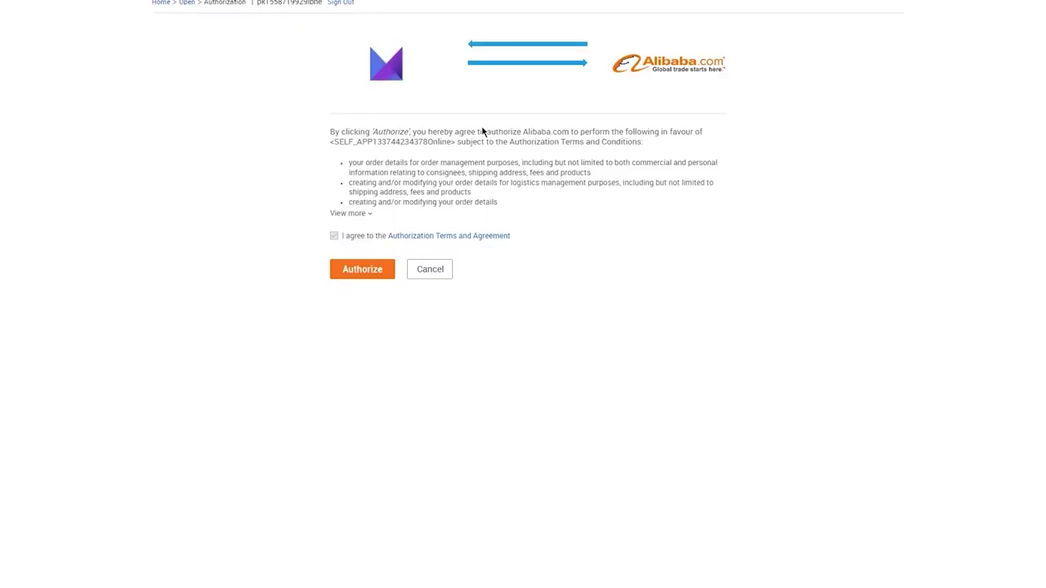
left_click(334, 236)
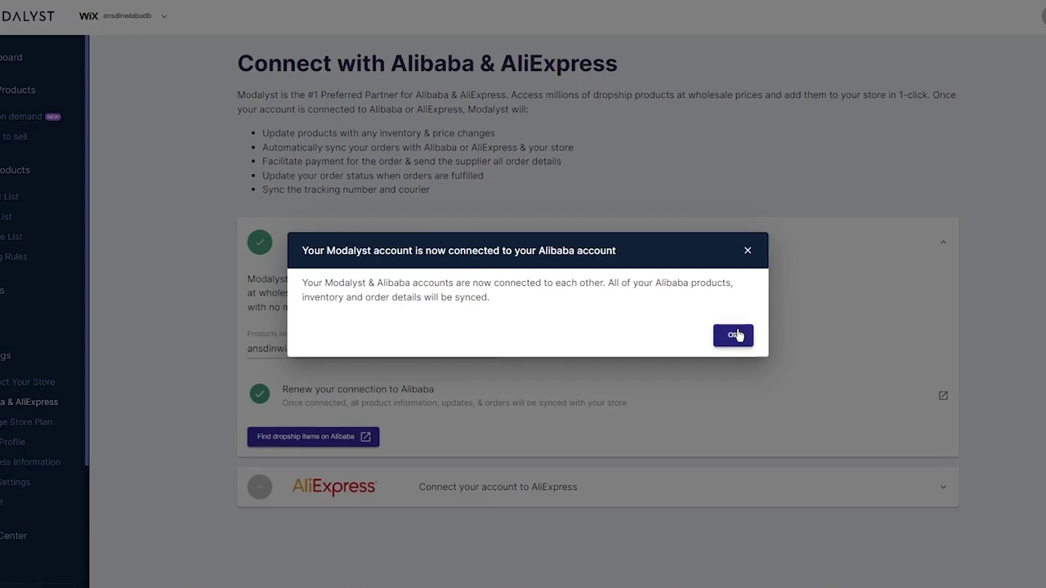
Dismiss the Alibaba-connected notice and scroll through the Print on demand products.
left_click(735, 335)
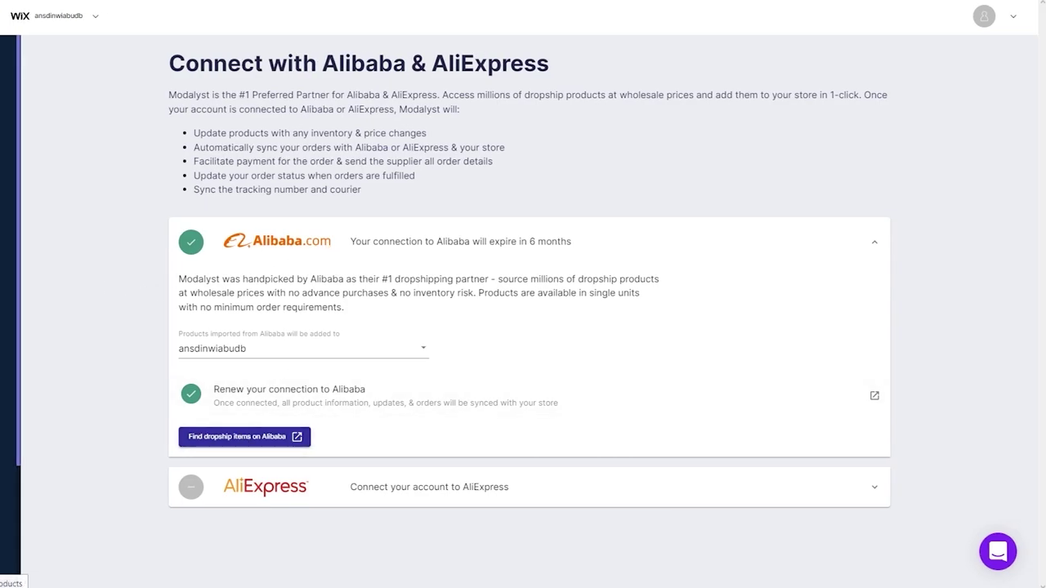
left_click(10, 163)
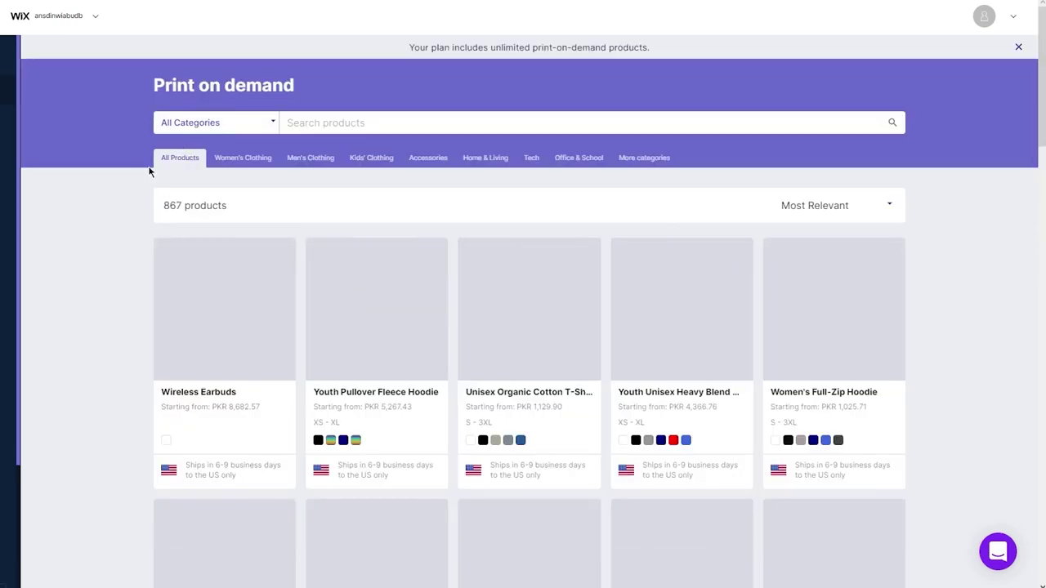
scroll(149, 171, "down", 6)
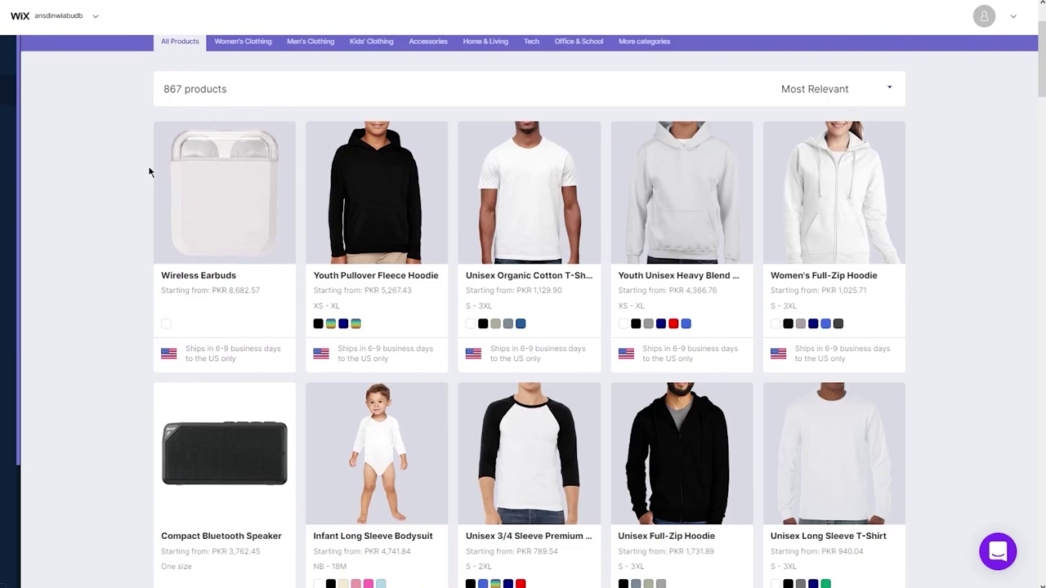
scroll(950, 196, "up", 4)
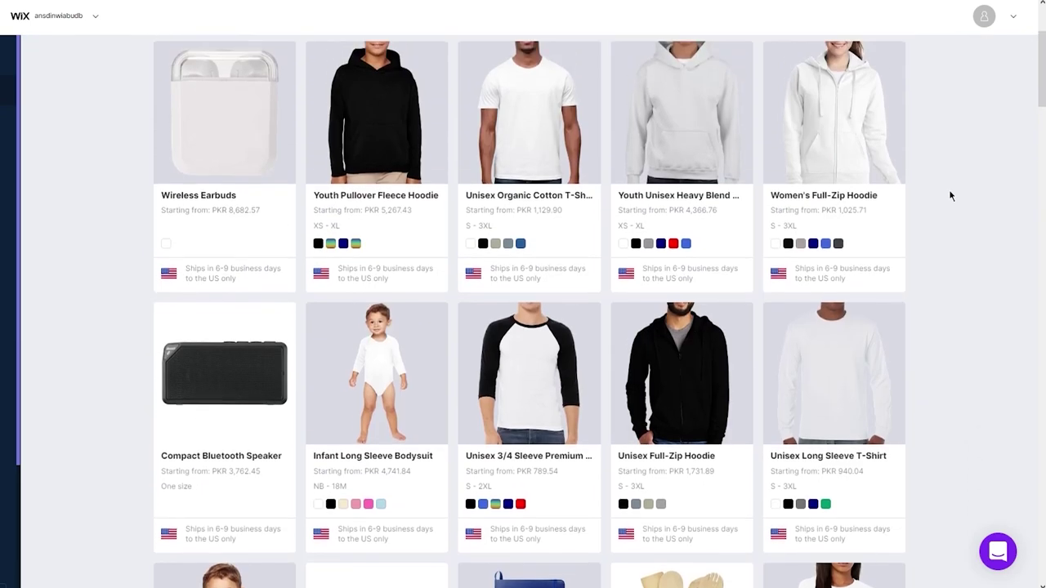
scroll(950, 196, "down", 1)
scroll(724, 196, "up", 3)
mouse_move(299, 157)
scroll(46, 163, "down", 8)
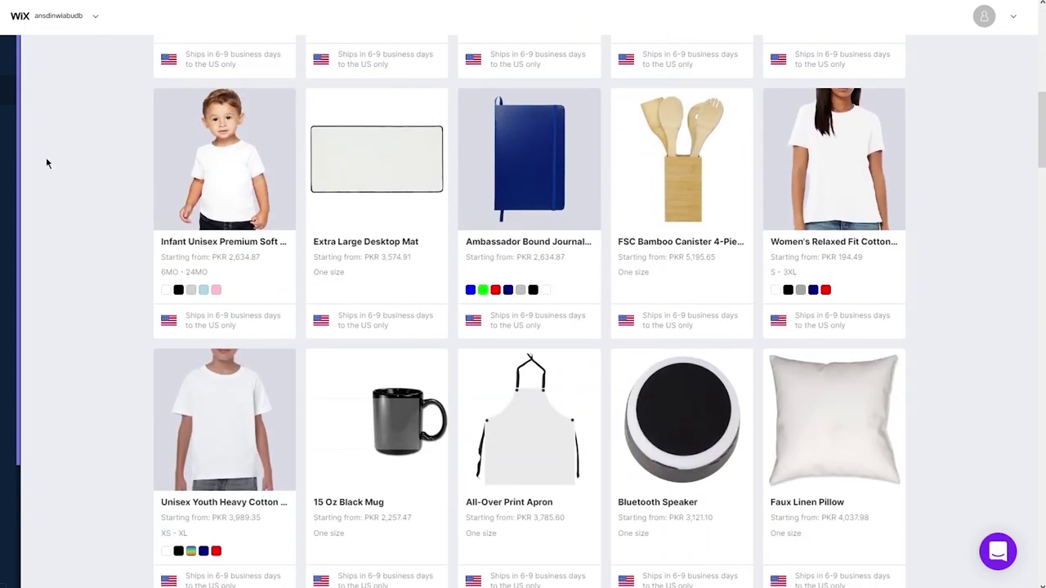
Check the empty Import List, then go to Find ready to sell products.
mouse_move(64, 160)
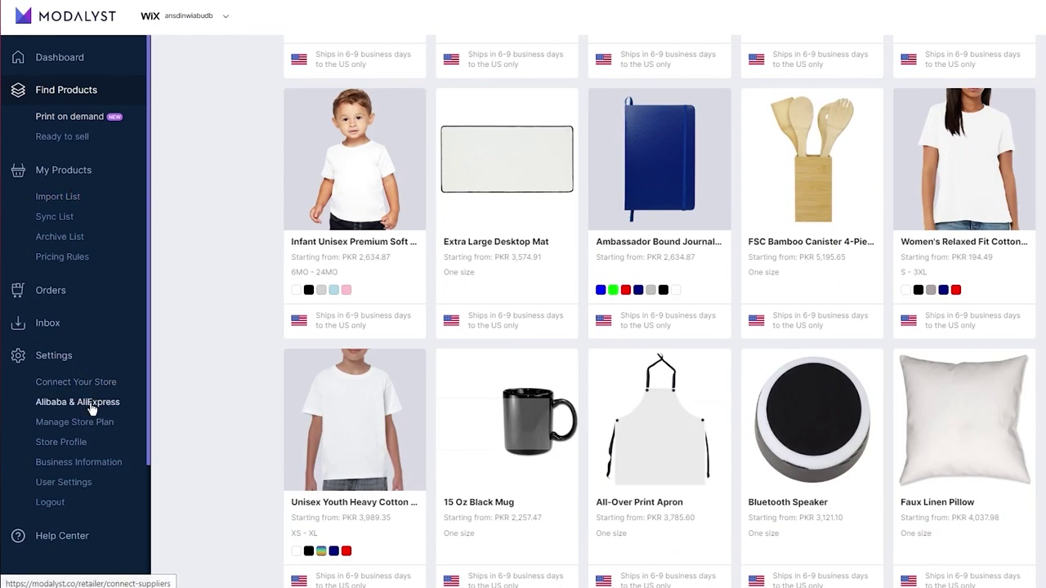
left_click(67, 200)
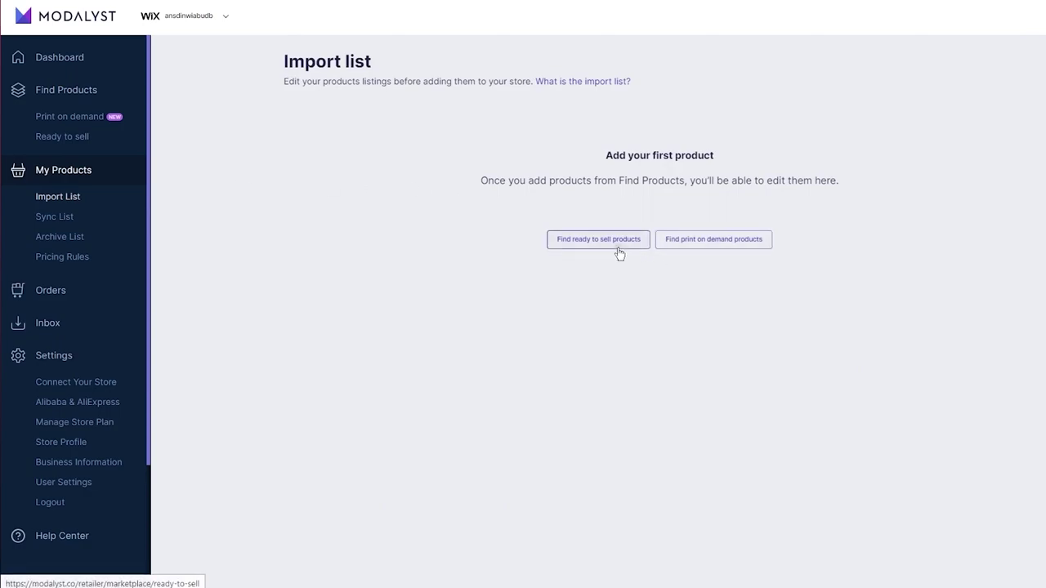
left_click(618, 245)
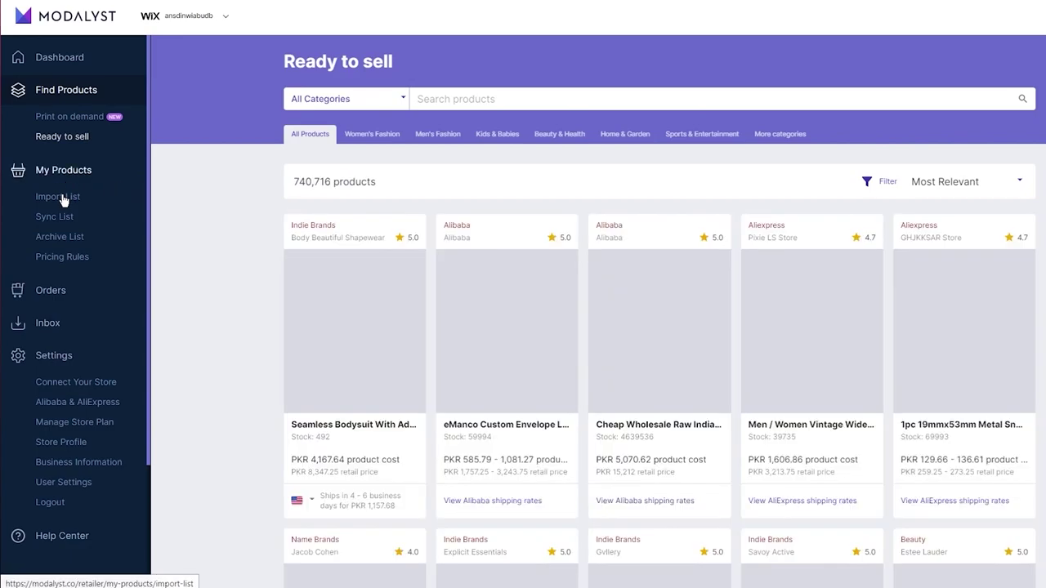
Return to the Import List and scroll through the Print on demand products again.
left_click(67, 199)
left_click(708, 247)
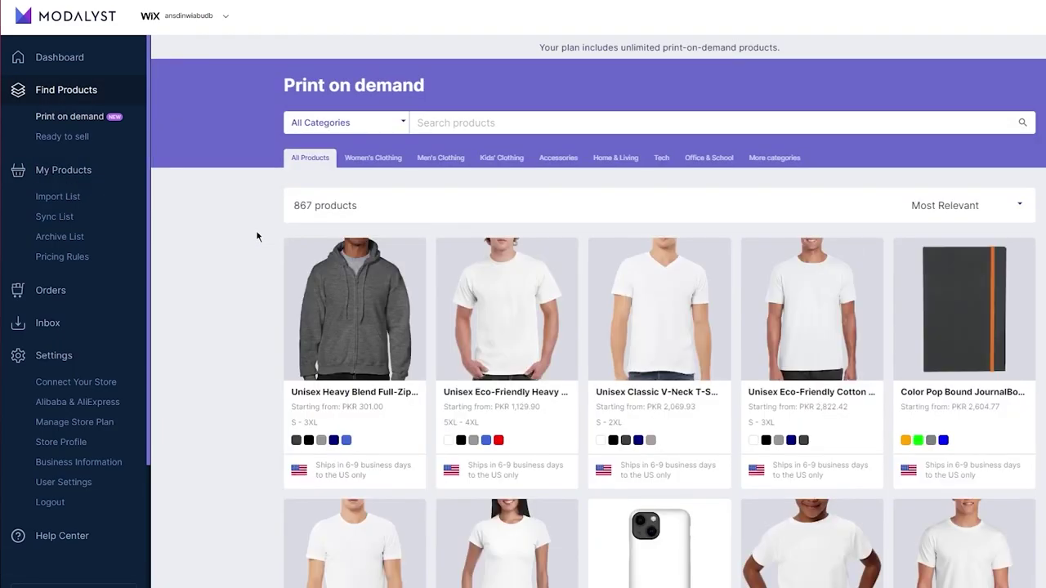
scroll(257, 236, "down", 3)
scroll(257, 236, "up", 3)
scroll(256, 234, "down", 6)
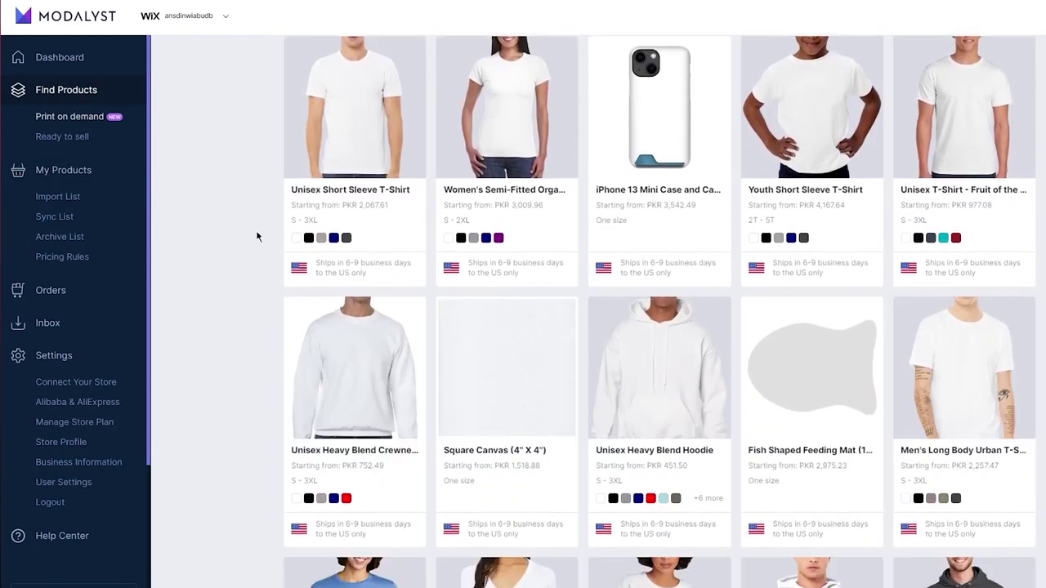
scroll(585, 331, "down", 4)
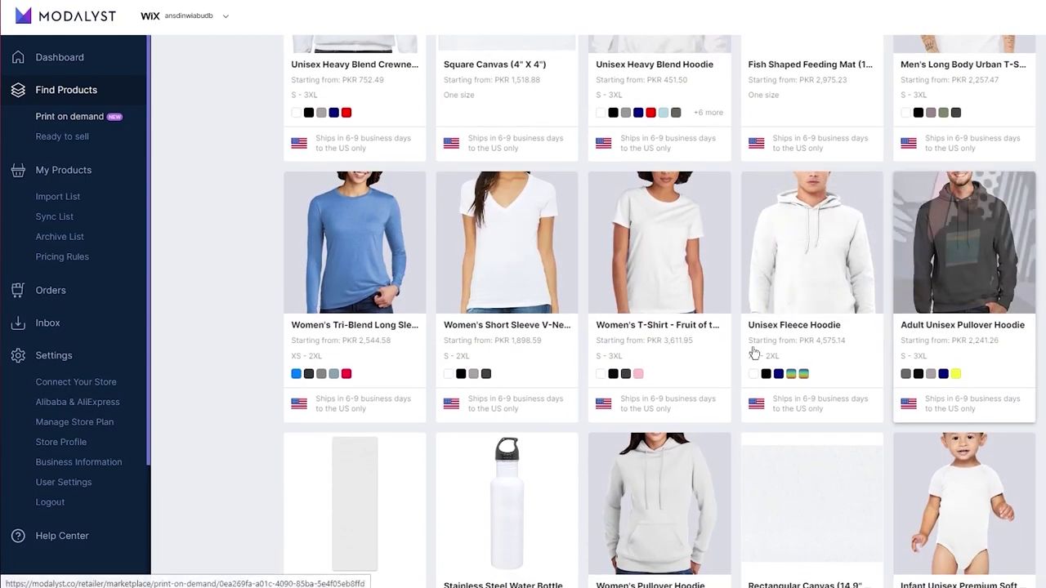
scroll(939, 313, "down", 2)
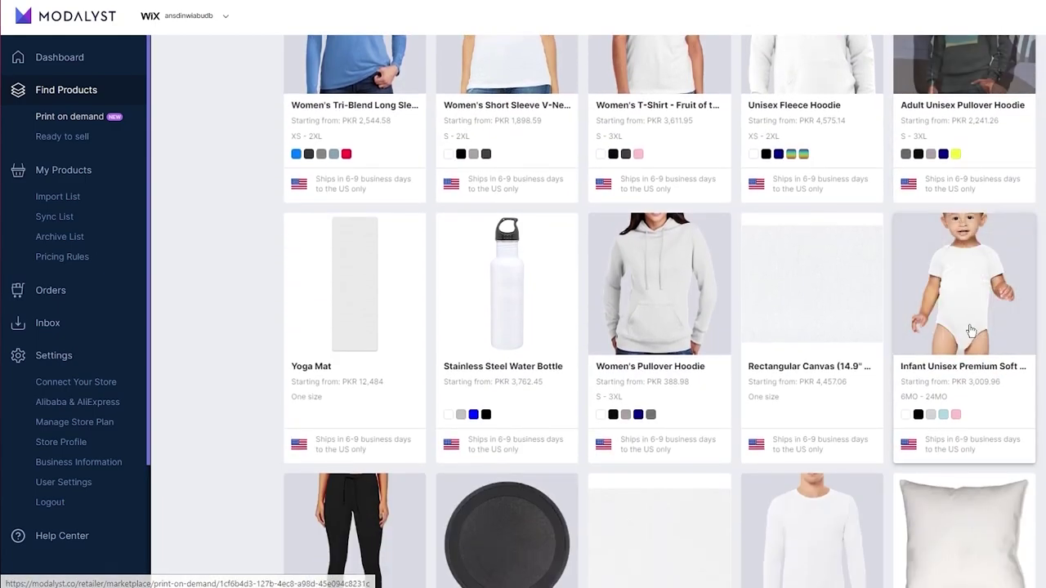
scroll(491, 335, "down", 4)
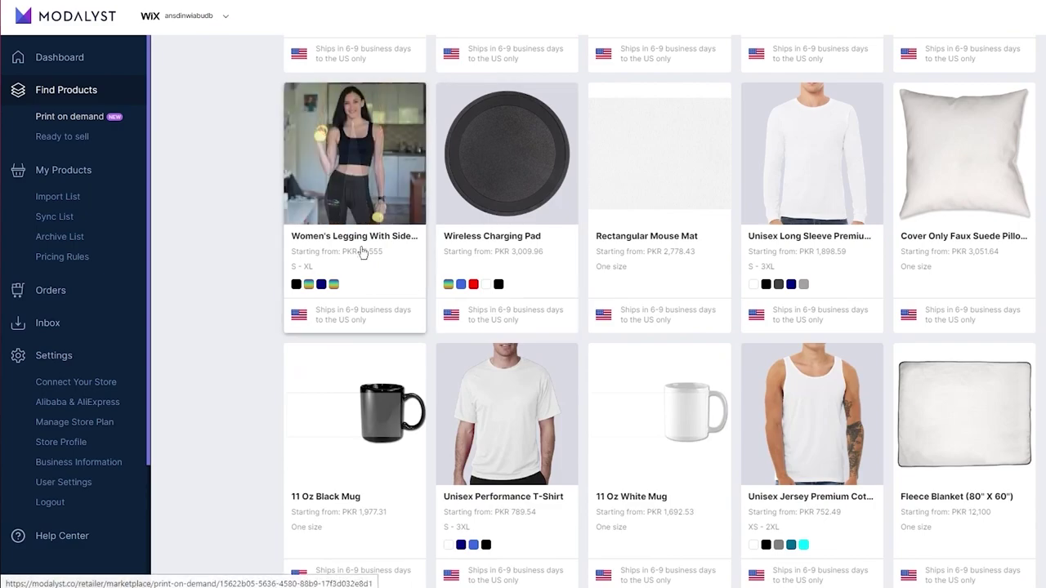
scroll(362, 252, "down", 3)
scroll(168, 367, "up", 6)
scroll(216, 384, "up", 10)
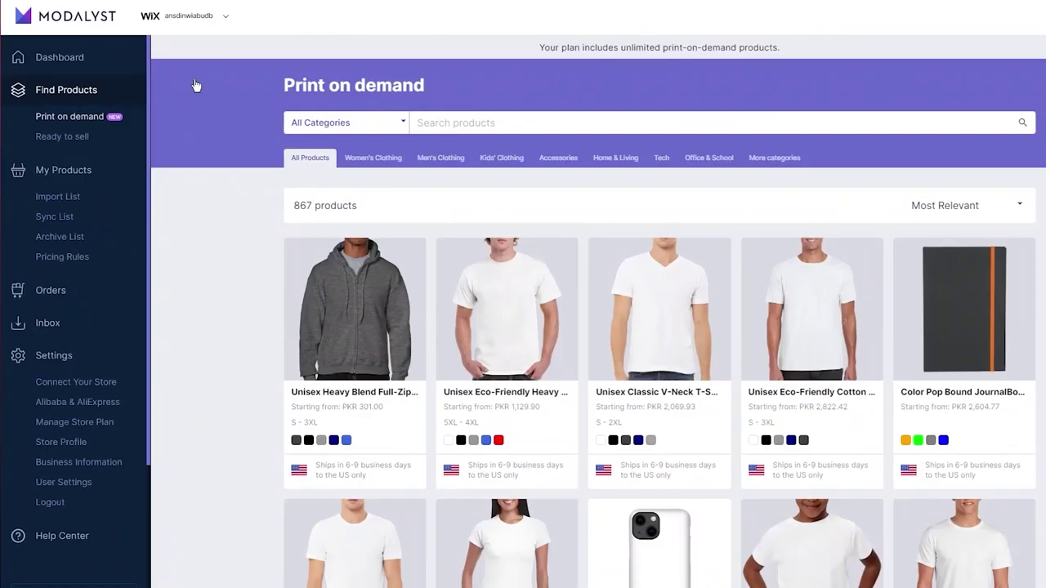
Expand the Alibaba row under Alibaba & AliExpress and open 'Find dropship items on Alibaba'.
left_click(77, 401)
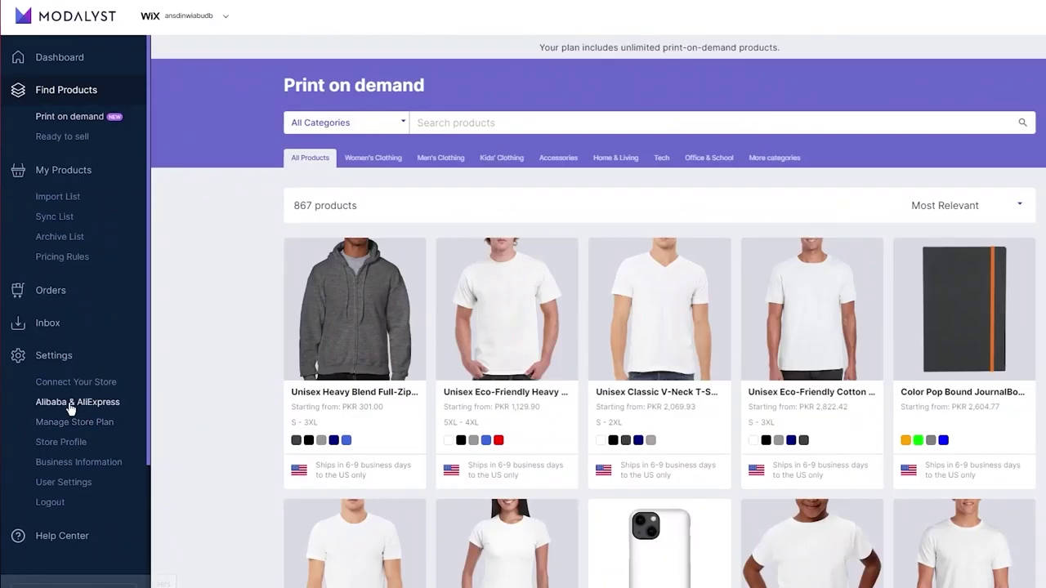
left_click(504, 245)
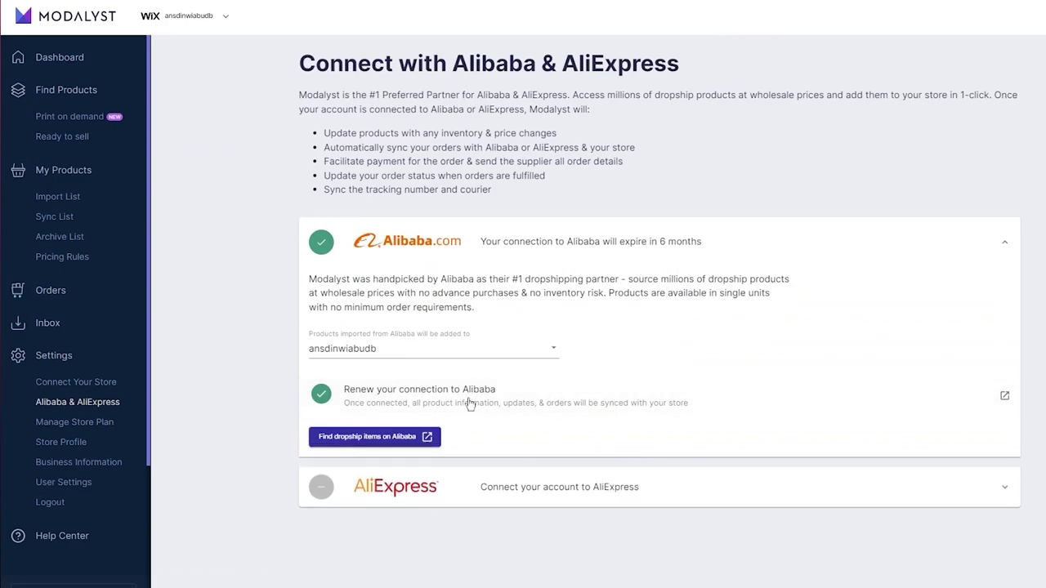
left_click(388, 437)
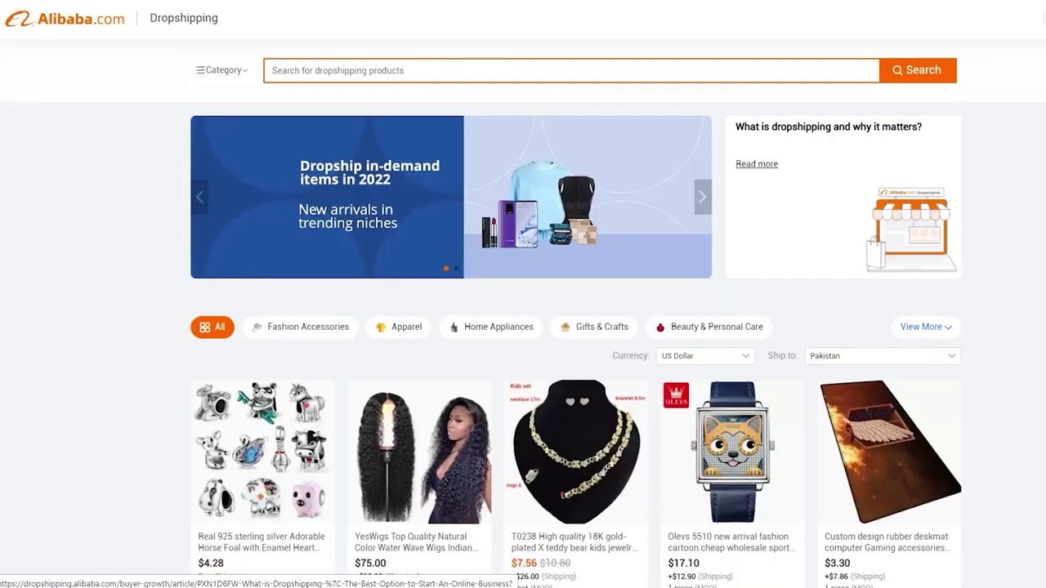
Read through the Alibaba article on what dropshipping is.
left_click(757, 164)
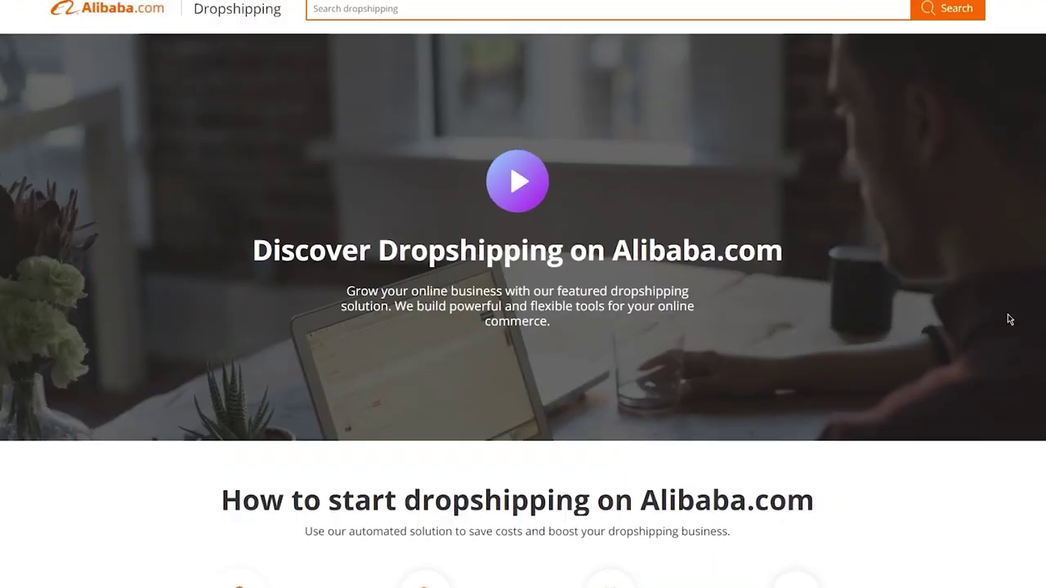
scroll(1007, 314, "down", 5)
scroll(998, 313, "down", 1)
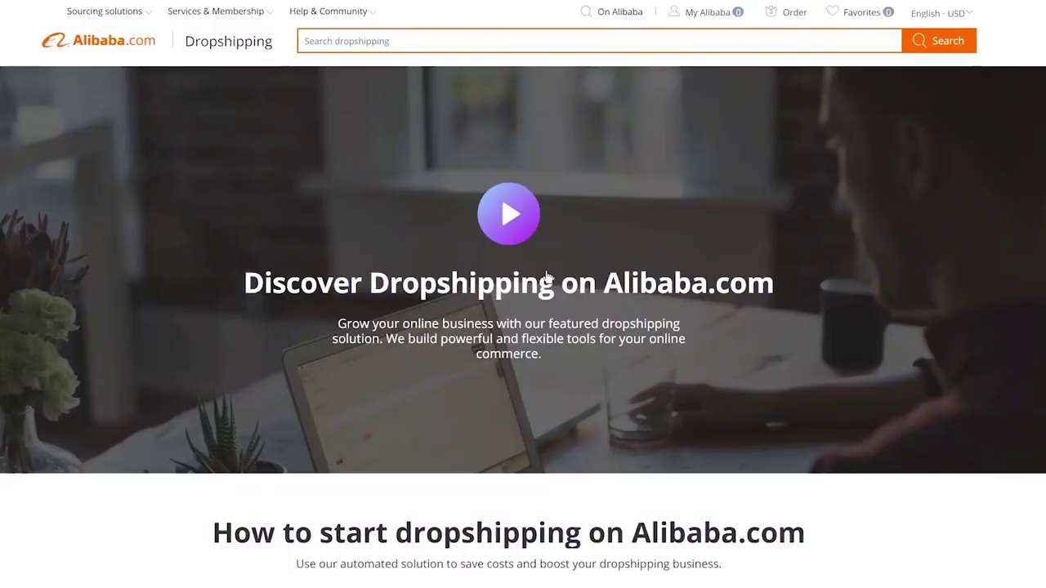
scroll(547, 278, "down", 5)
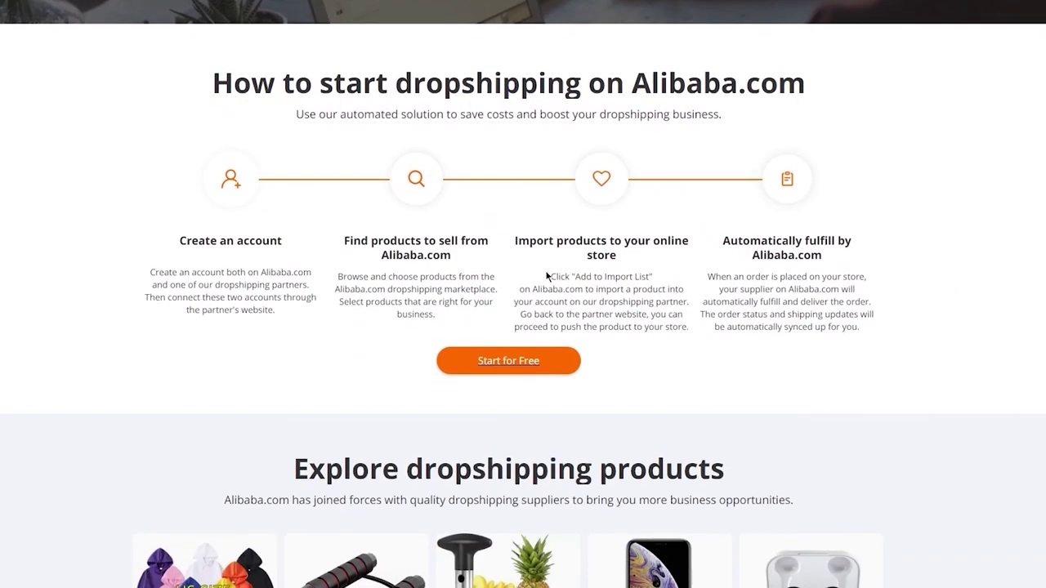
Browse the dropshipping marketplace and add the $3.25 True tws x15 gaming earbuds to the import list.
left_click(509, 362)
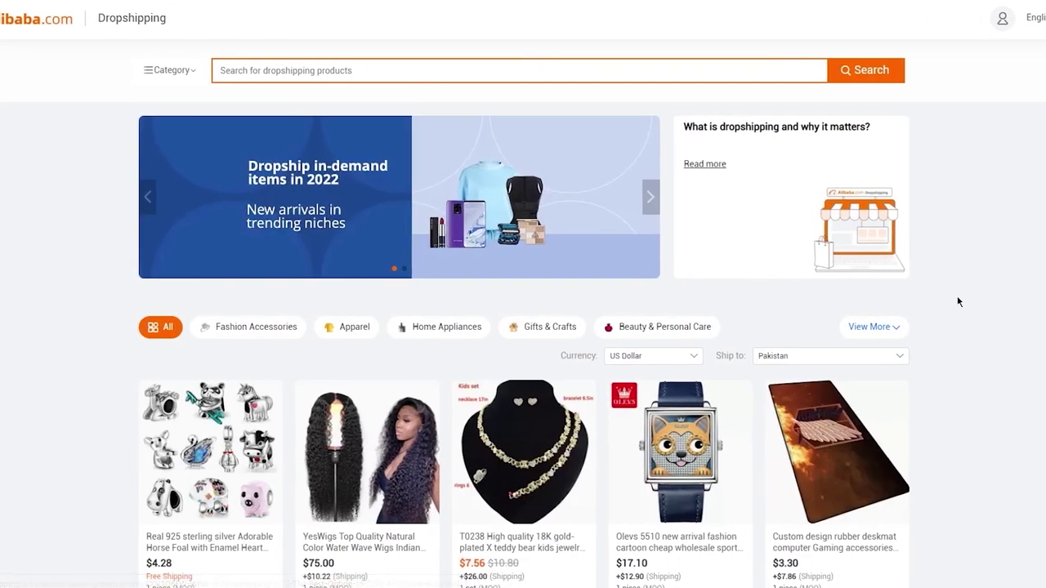
scroll(958, 300, "down", 10)
scroll(957, 302, "down", 10)
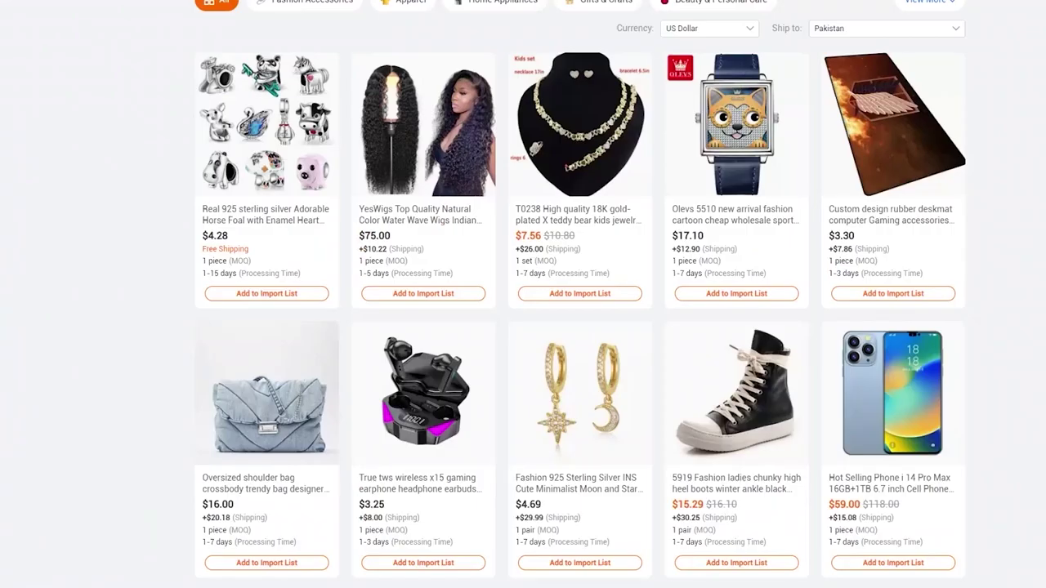
scroll(957, 147, "up", 10)
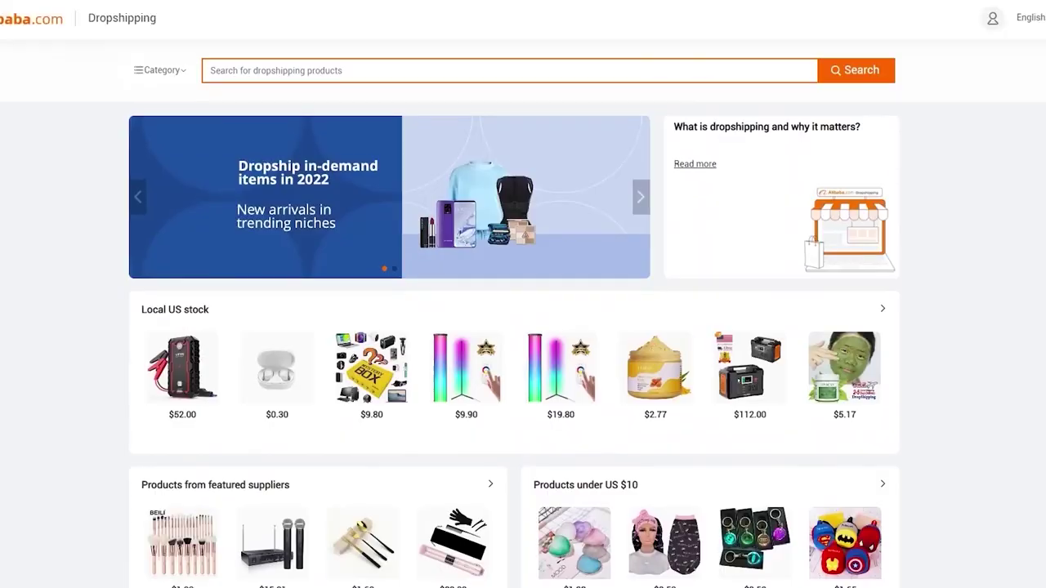
scroll(514, 294, "down", 15)
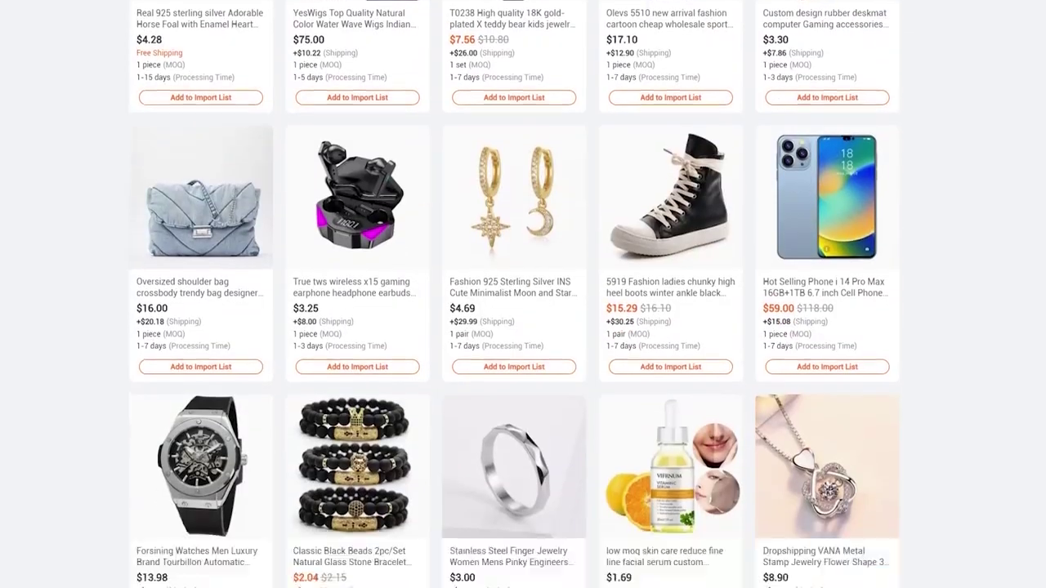
scroll(937, 187, "up", 3)
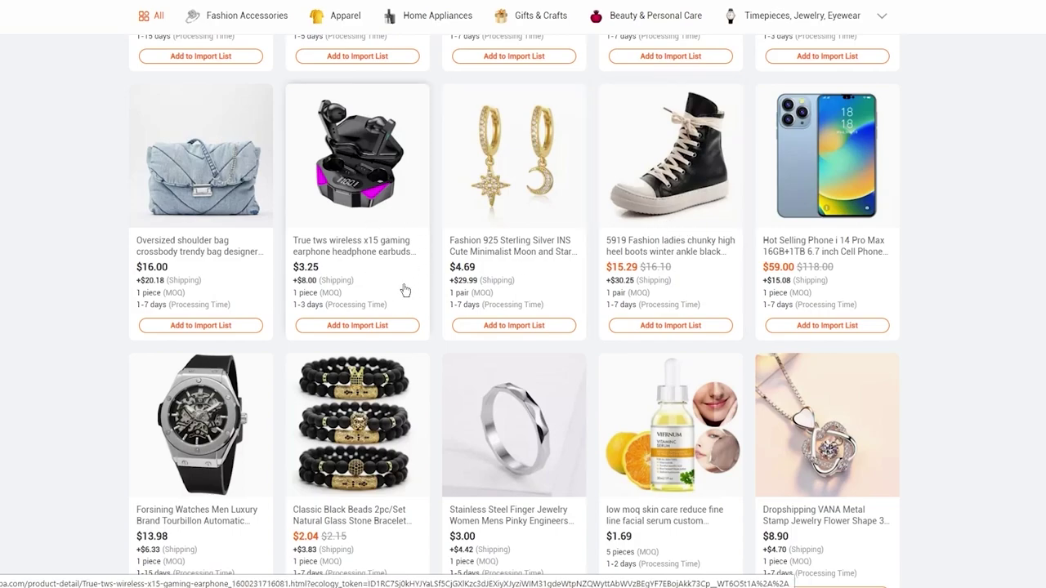
left_click(357, 327)
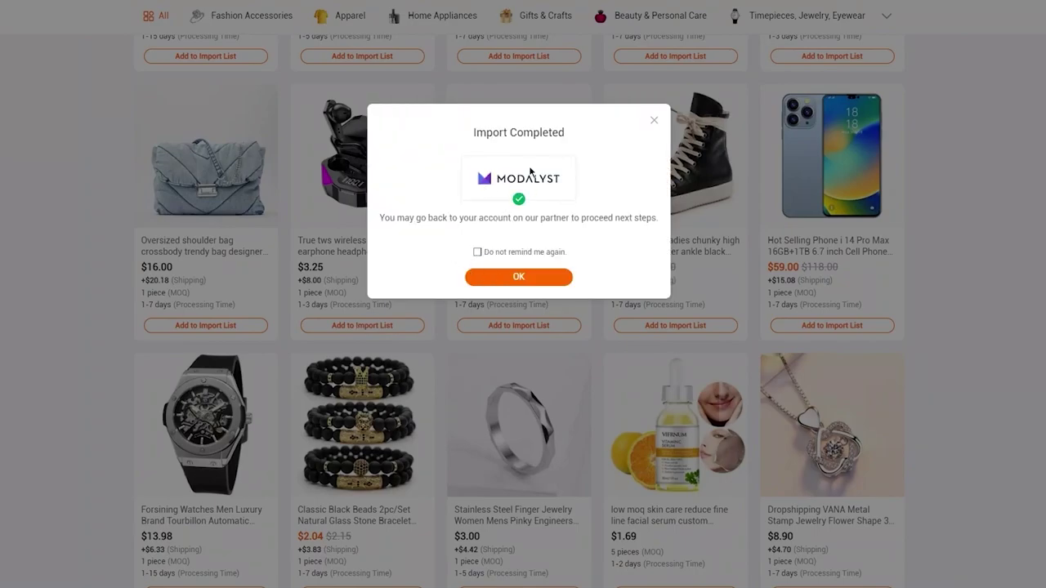
left_click(501, 277)
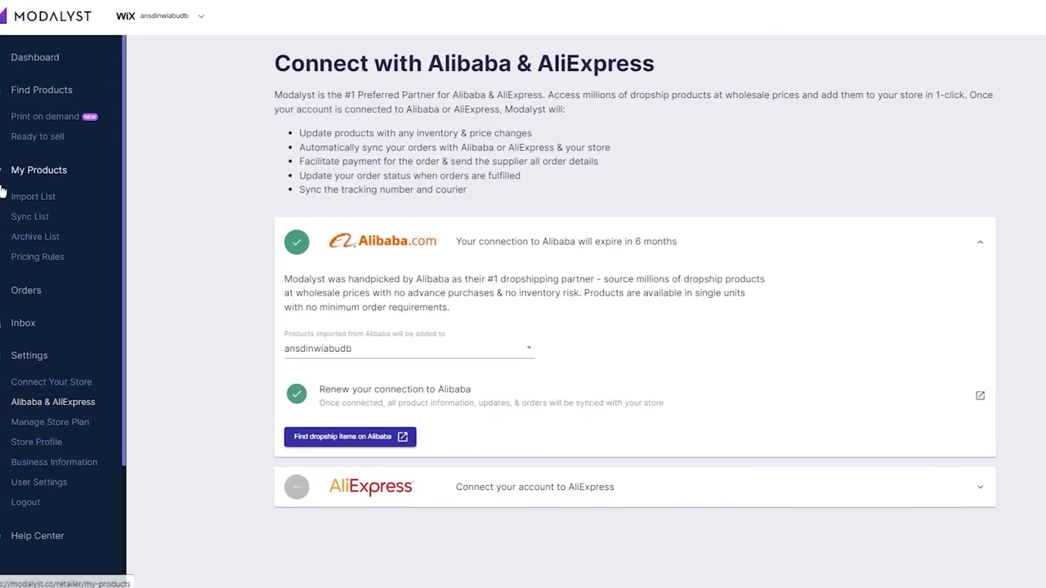
Trim the earbuds' name to 'True Tws Wireless X15 Gaming Earphone Headphone Earbuds' in the Import List.
left_click(54, 196)
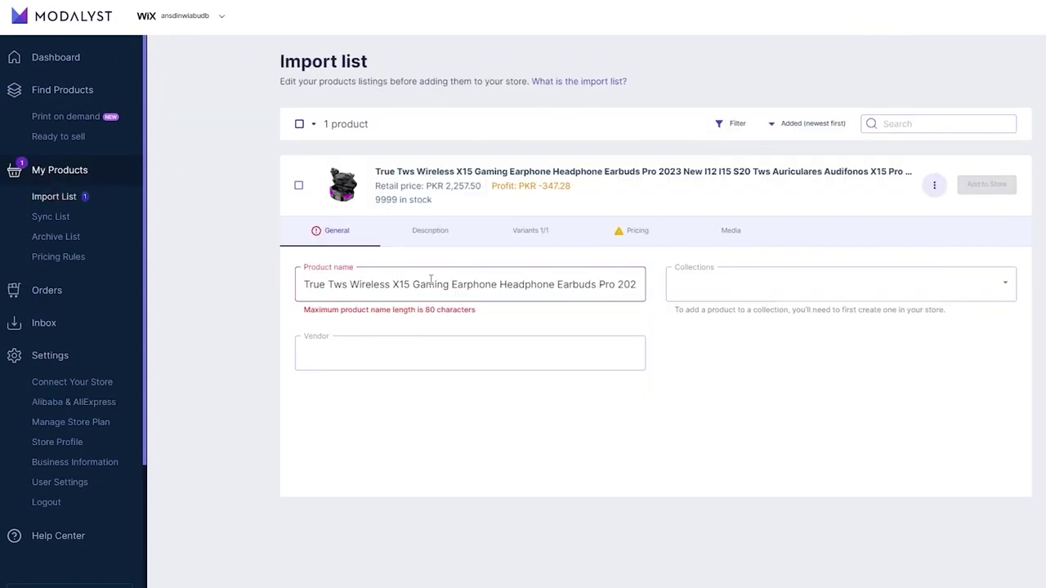
left_click(614, 283)
left_click_drag(614, 283, 843, 294)
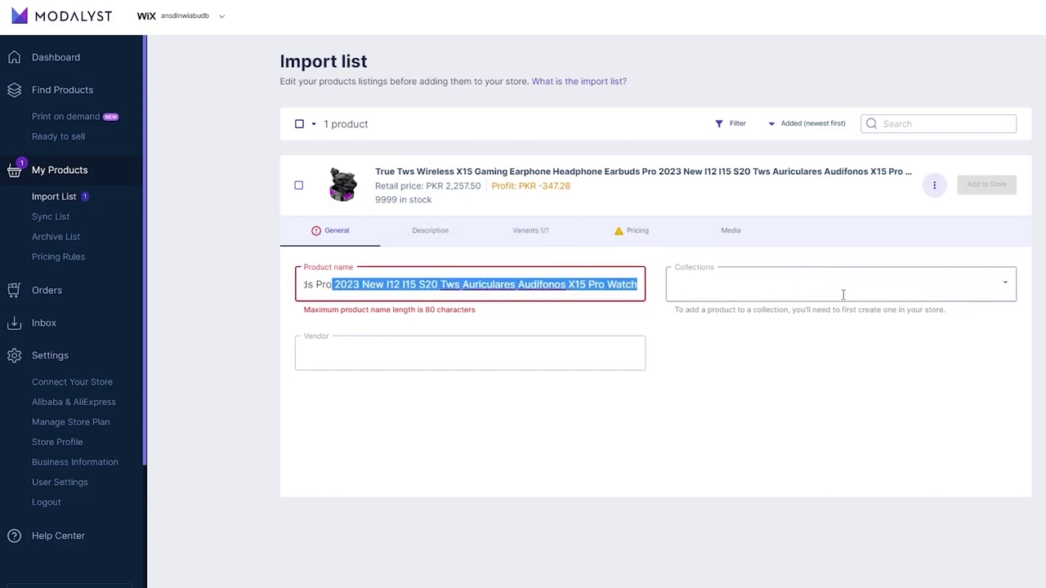
key("BackSpace")
key("BackSpace")
key("BackSpace")
key("BackSpace")
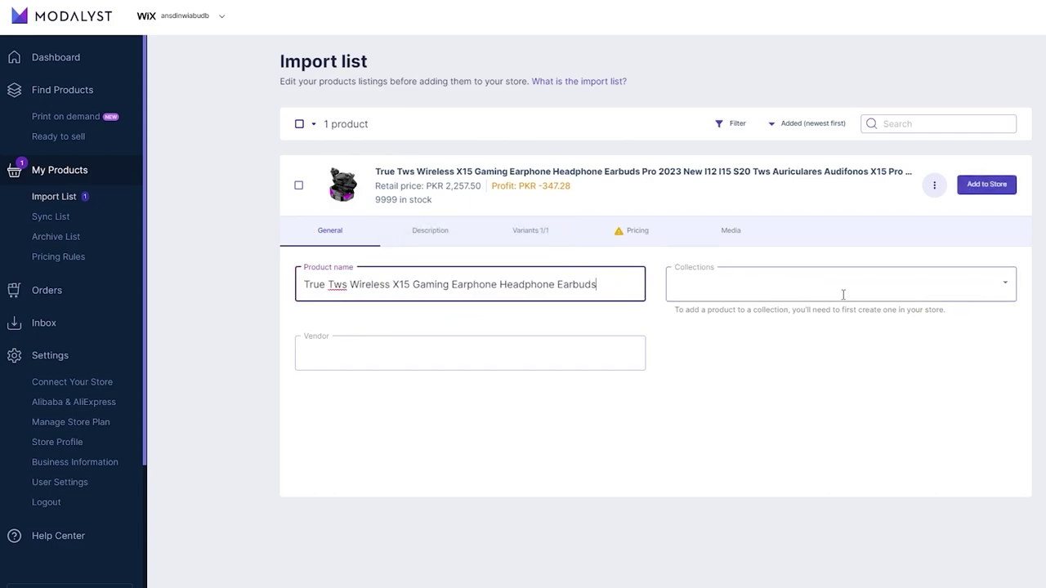
Look at the collection, vendor and description fields, leaving the description empty.
left_click(711, 276)
left_click(540, 350)
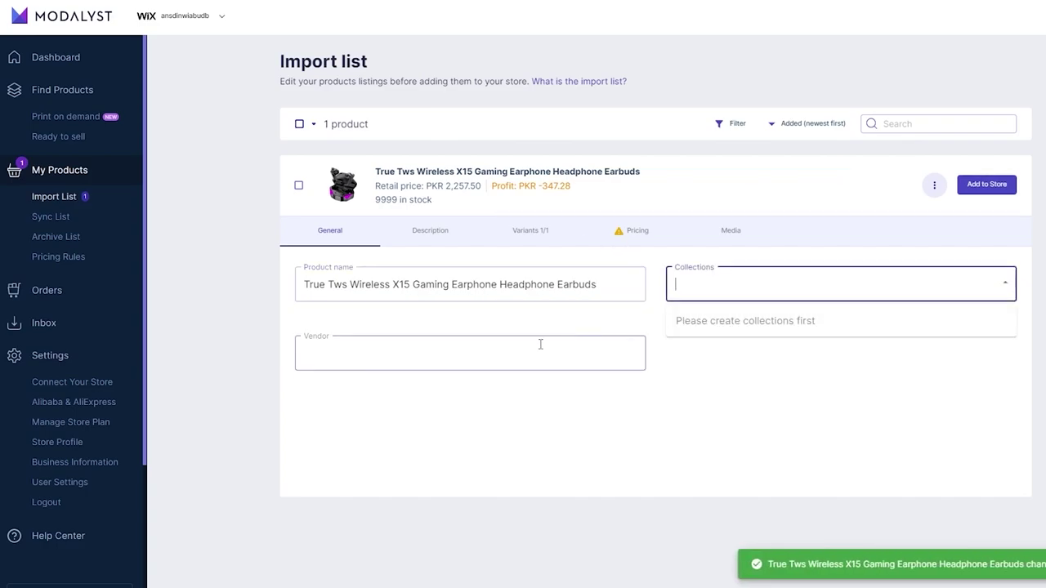
left_click(421, 232)
left_click(408, 312)
type("sadsd")
key("BackSpace")
key("BackSpace")
key("BackSpace")
key("BackSpace")
key("BackSpace")
Select the earbuds and show their pricing table at PKR 2,257.50.
left_click(298, 185)
left_click(589, 237)
left_click(532, 235)
left_click(625, 237)
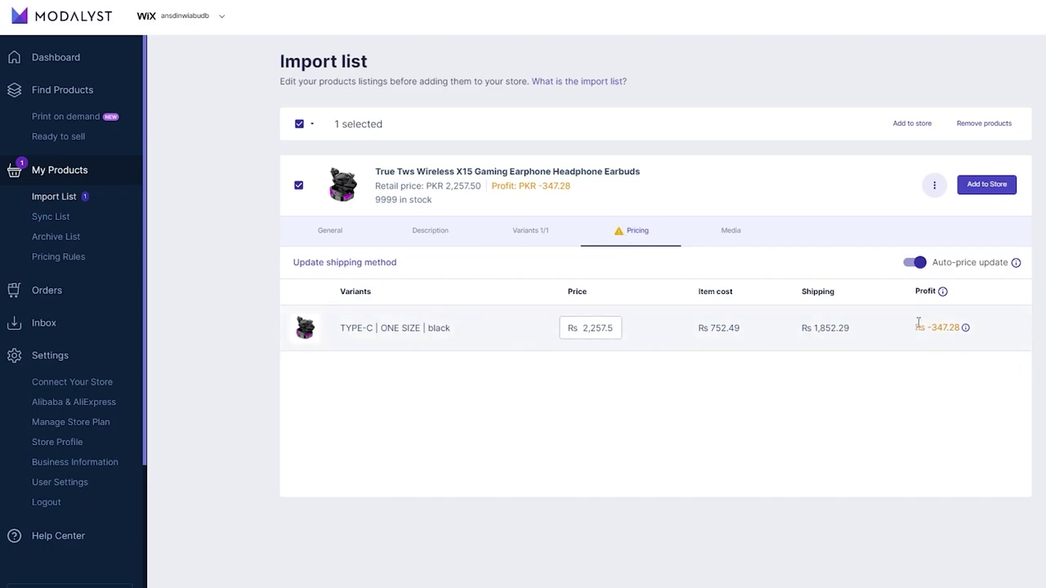
Change the earbuds' variant price to Rs 4,000.5.
left_click(583, 329)
key("BackSpace")
key("BackSpace")
key("BackSpace")
key("BackSpace")
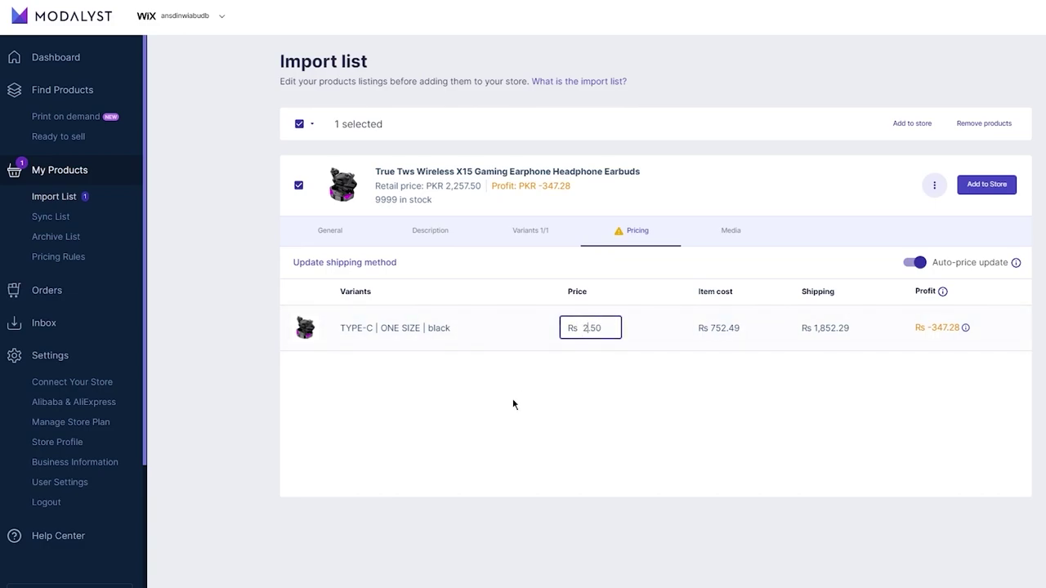
key("BackSpace")
type("4000")
key("Return")
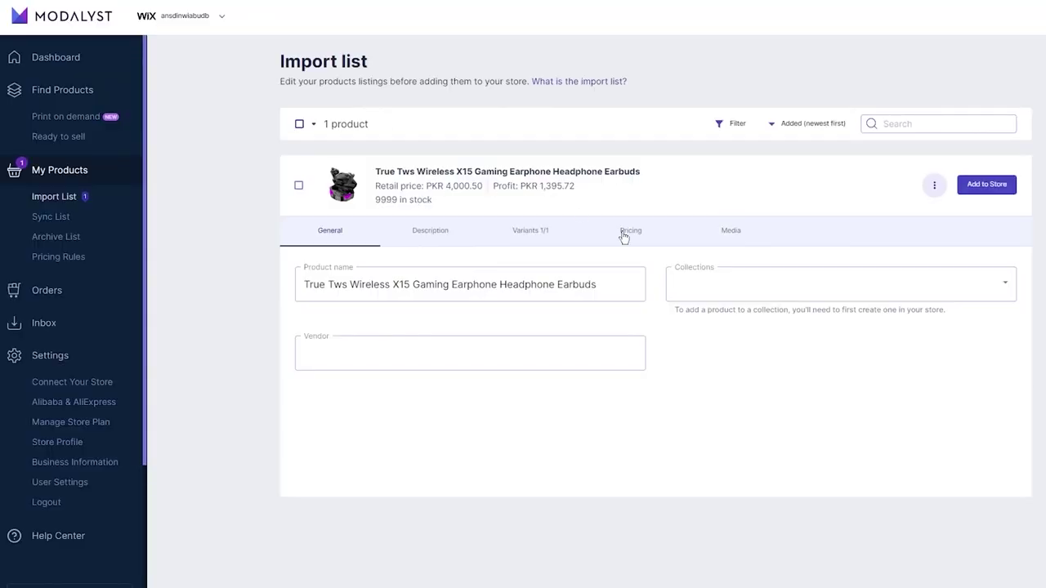
Turn Auto-price update back on so the price returns to Rs 2,257.5.
left_click(623, 237)
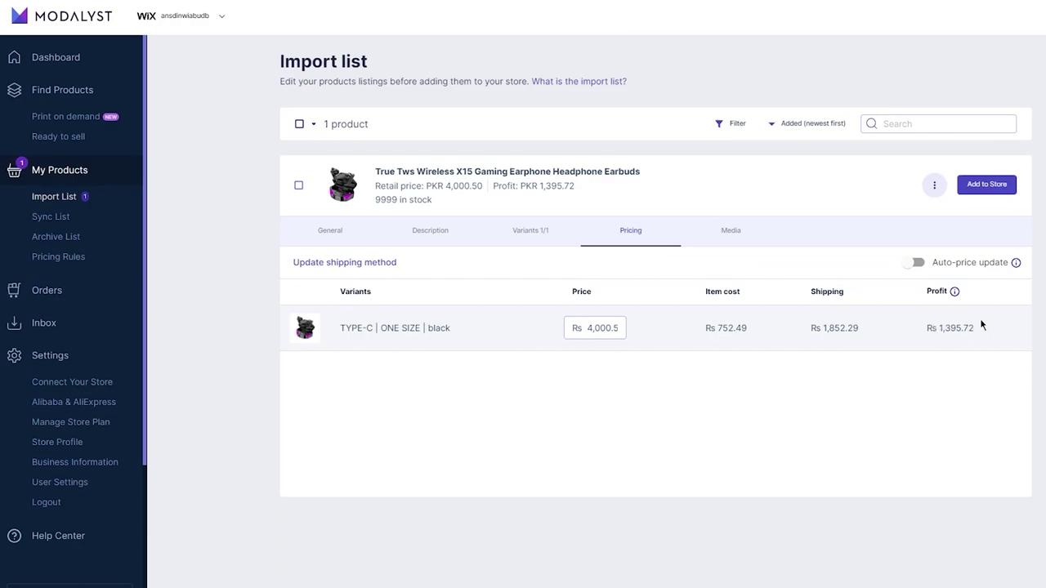
left_click(914, 262)
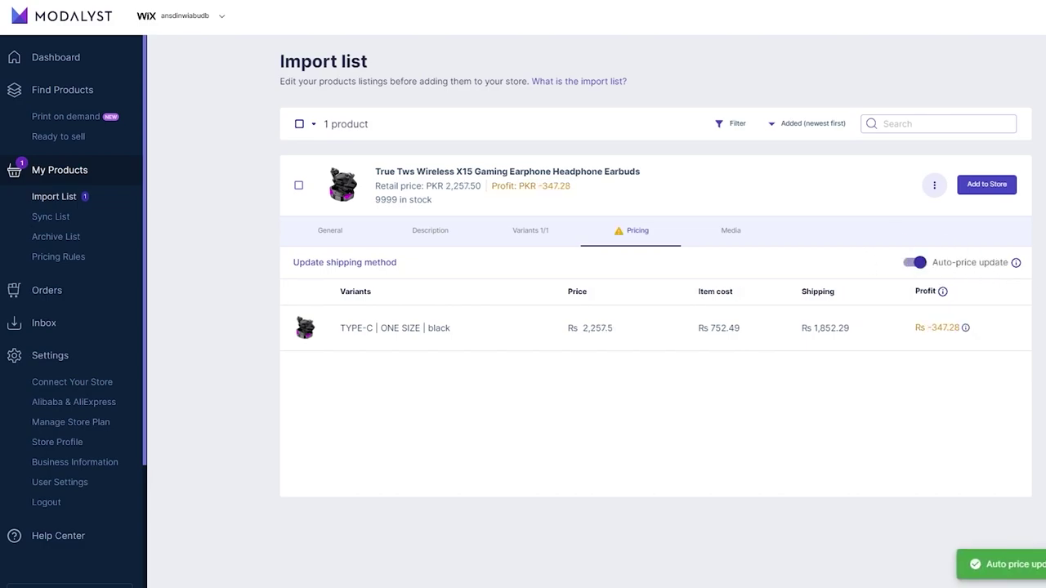
left_click(341, 235)
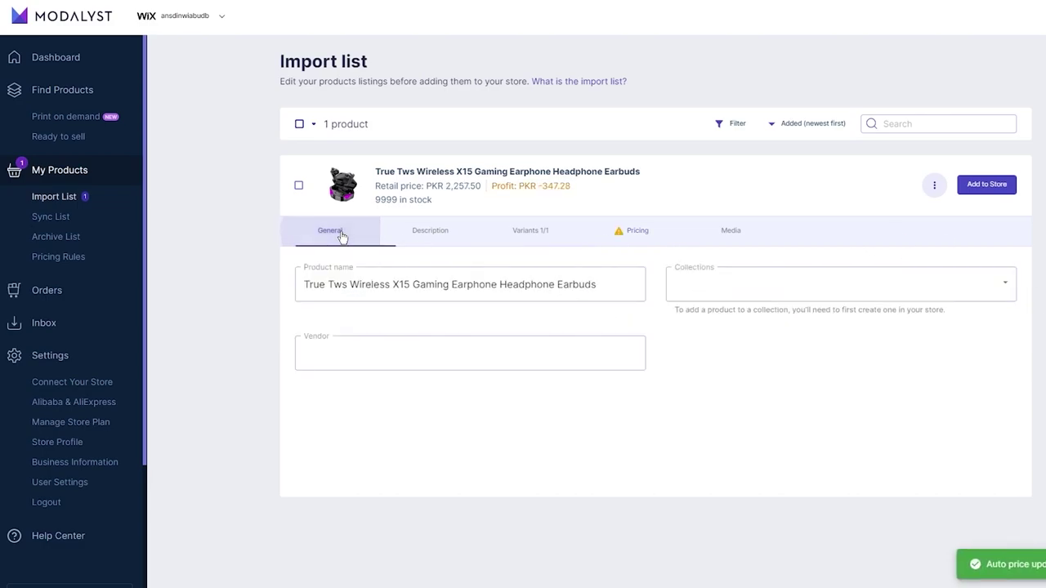
left_click(86, 197)
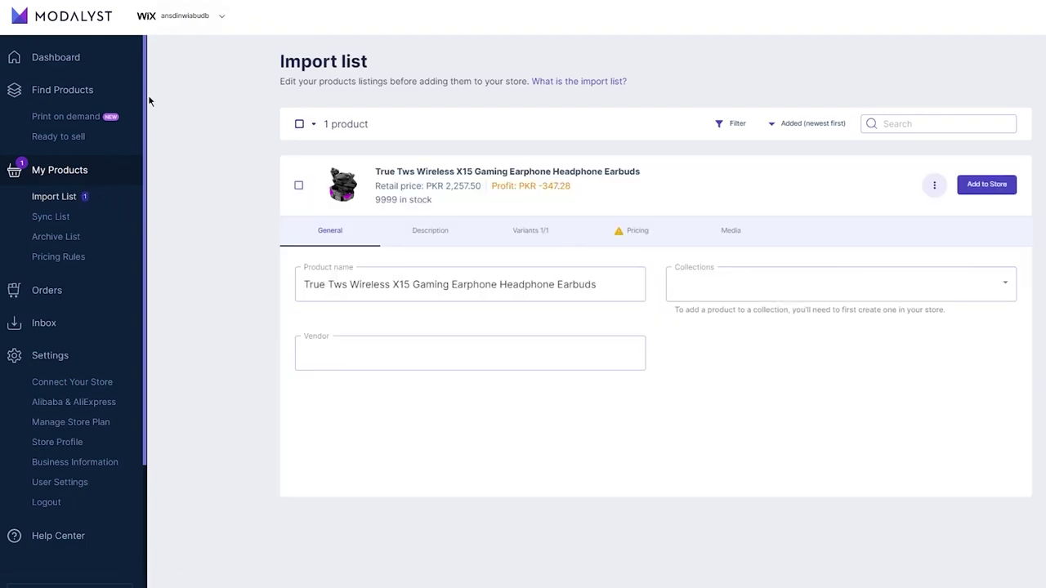
left_click(67, 170)
Add the white Wireless Bluetooth Over Ear Headphones from Ready to sell and view both imported products.
left_click(58, 137)
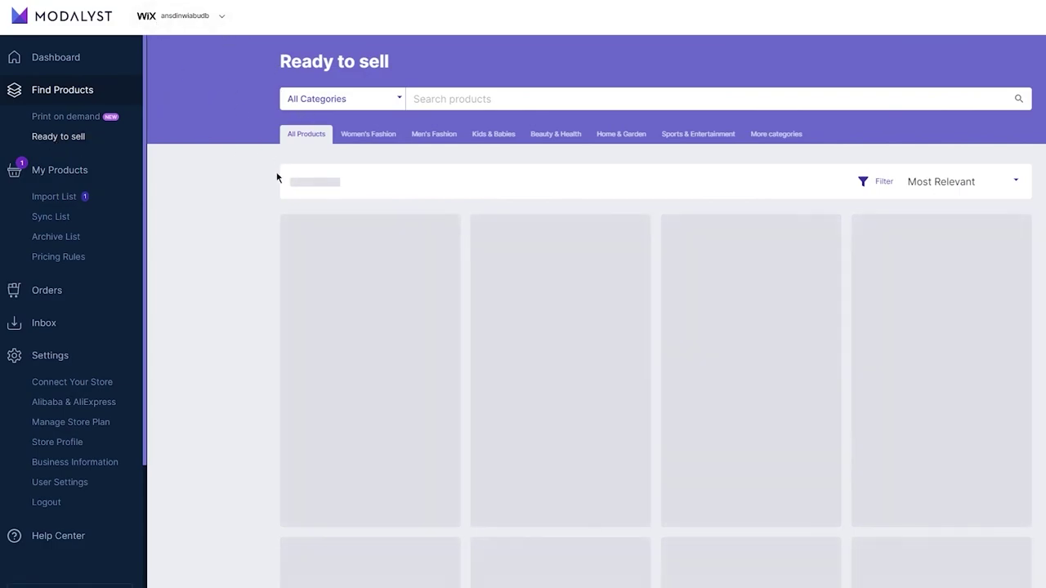
scroll(276, 177, "down", 1)
scroll(276, 177, "down", 3)
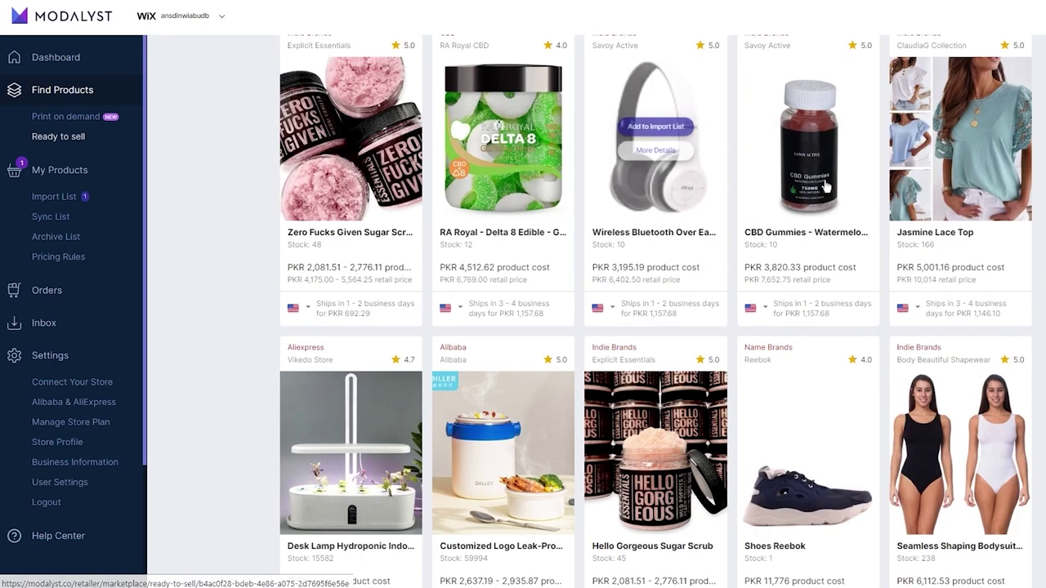
scroll(658, 110, "up", 1)
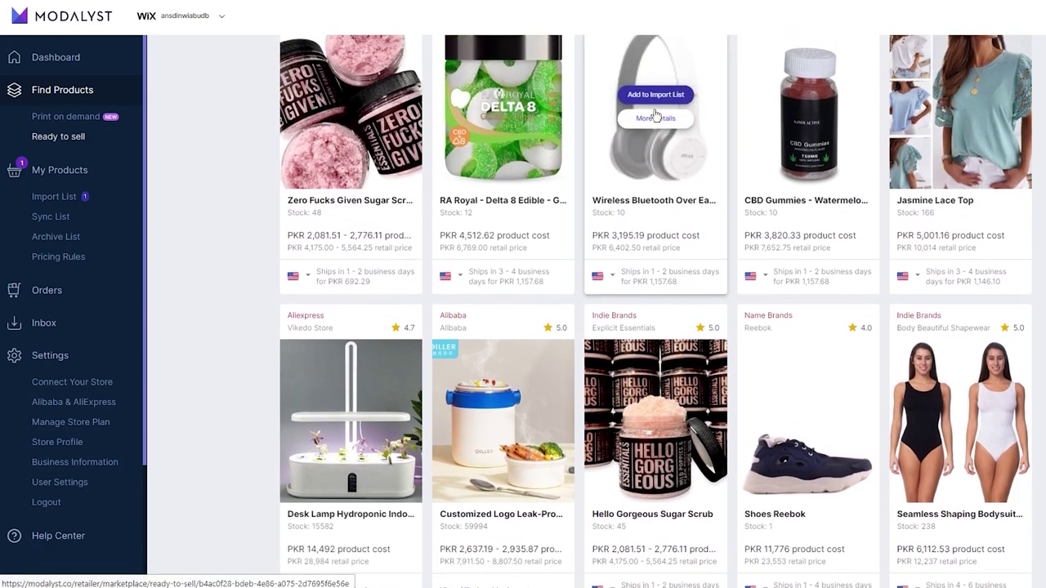
left_click(656, 96)
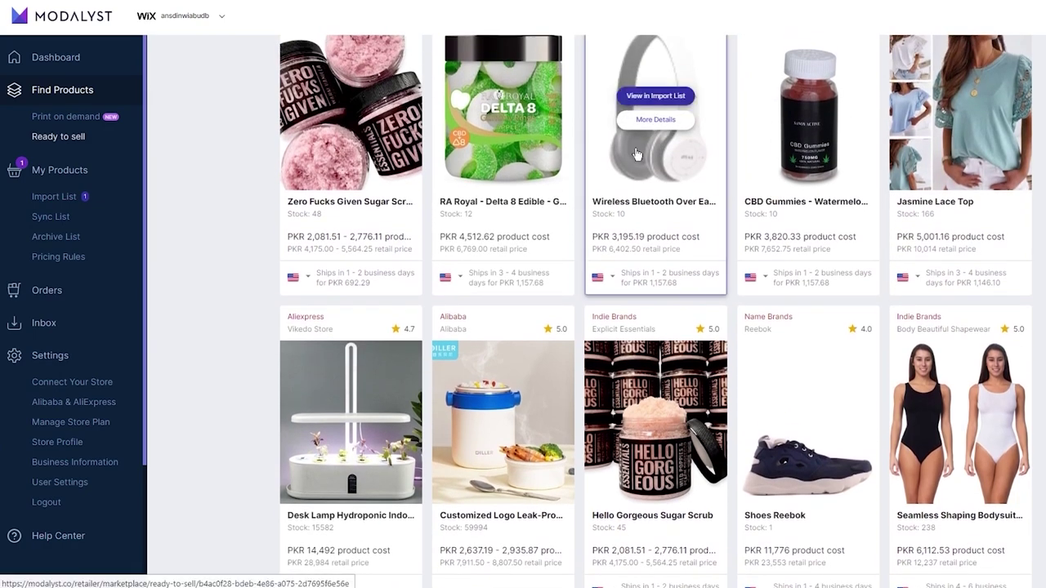
mouse_move(455, 136)
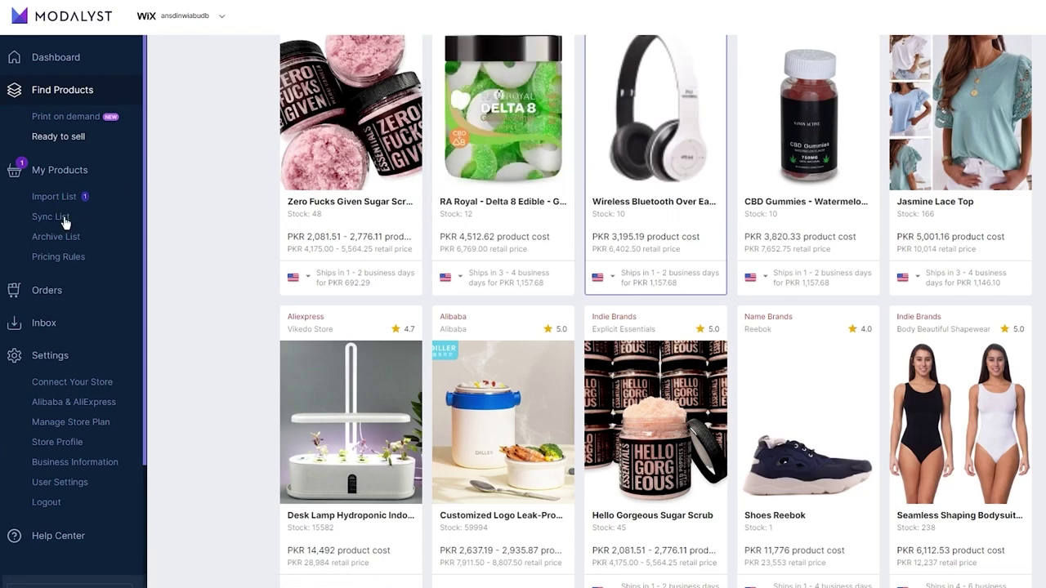
left_click(36, 199)
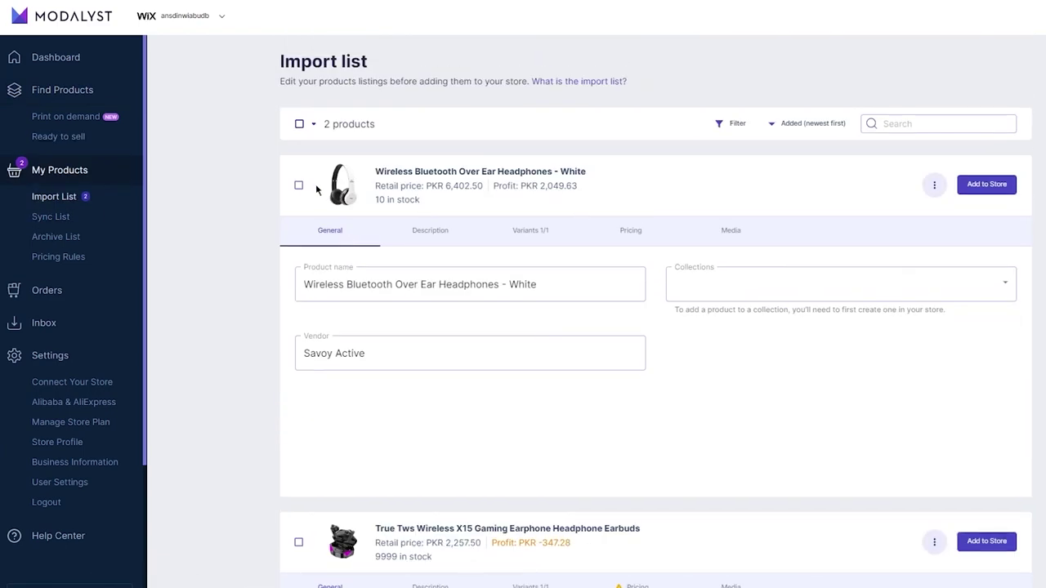
scroll(297, 192, "down", 1)
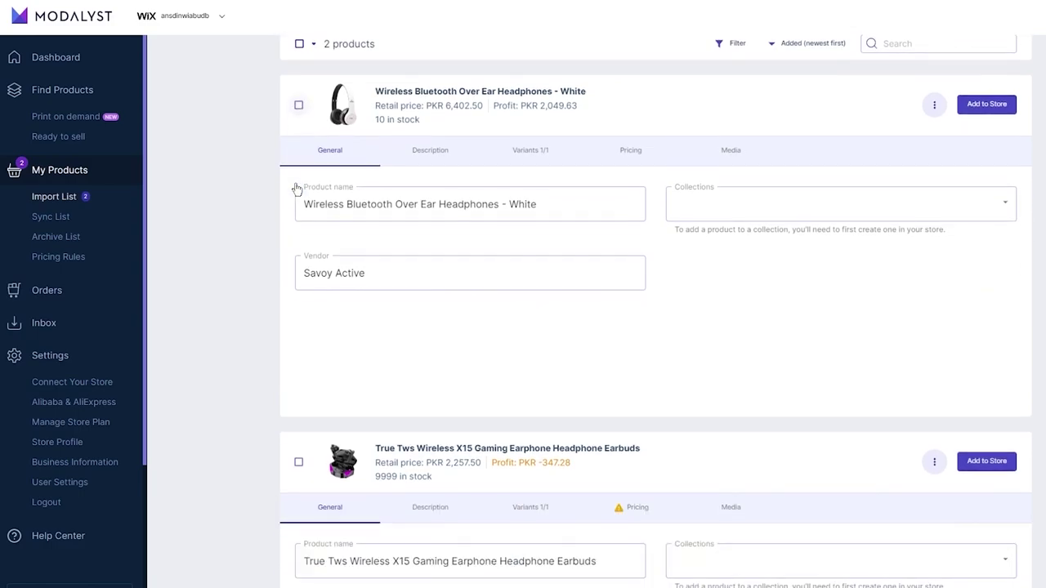
Open the headphones' Pricing tab showing Rs 6,402.5 price and Rs 2,049.63 profit.
left_click(632, 155)
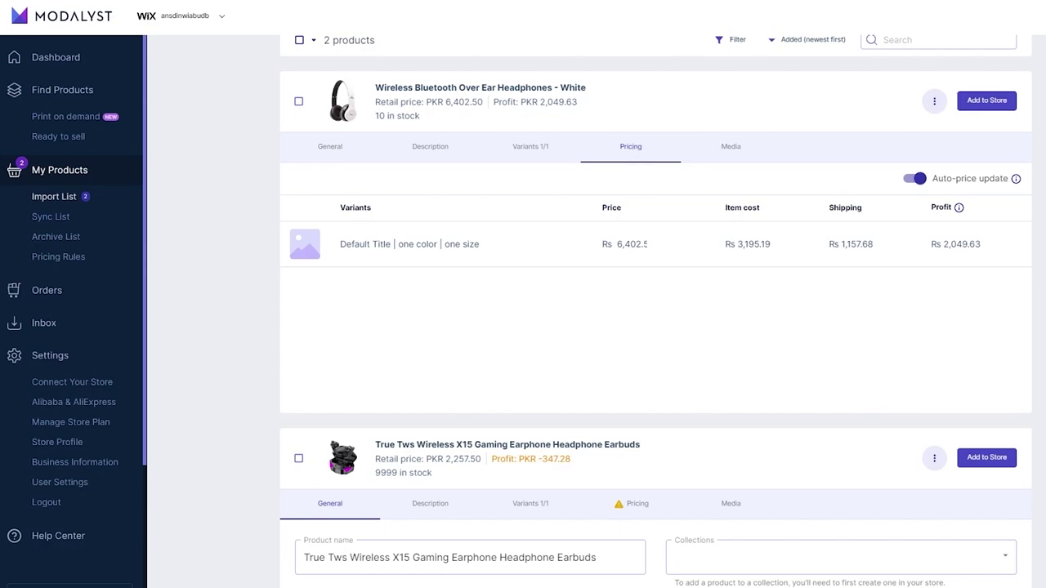
Search Google for Google Trends in a new tab and switch to full screen.
key("ctrl+t")
type("goo")
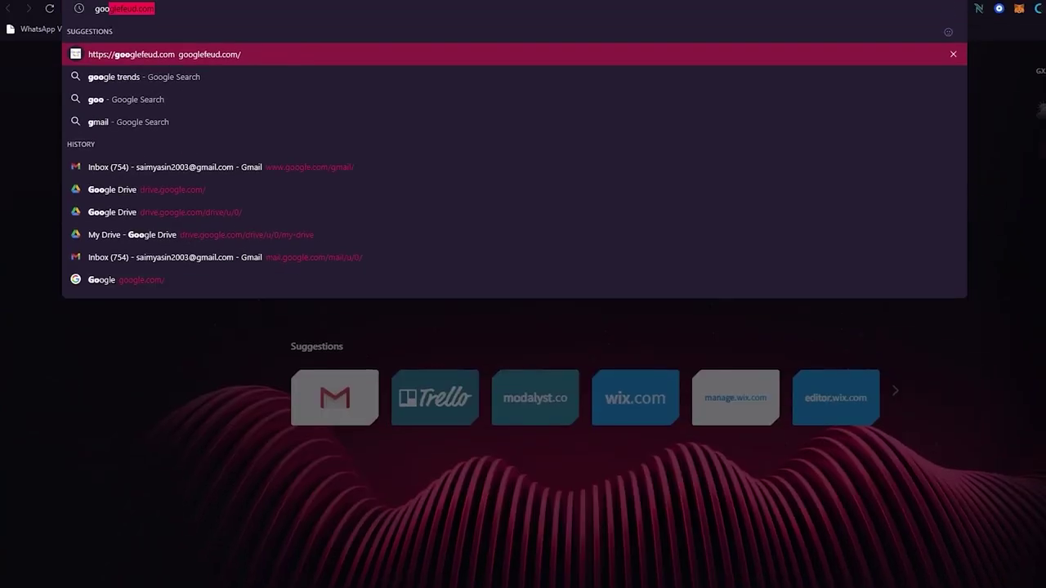
type("gle tr")
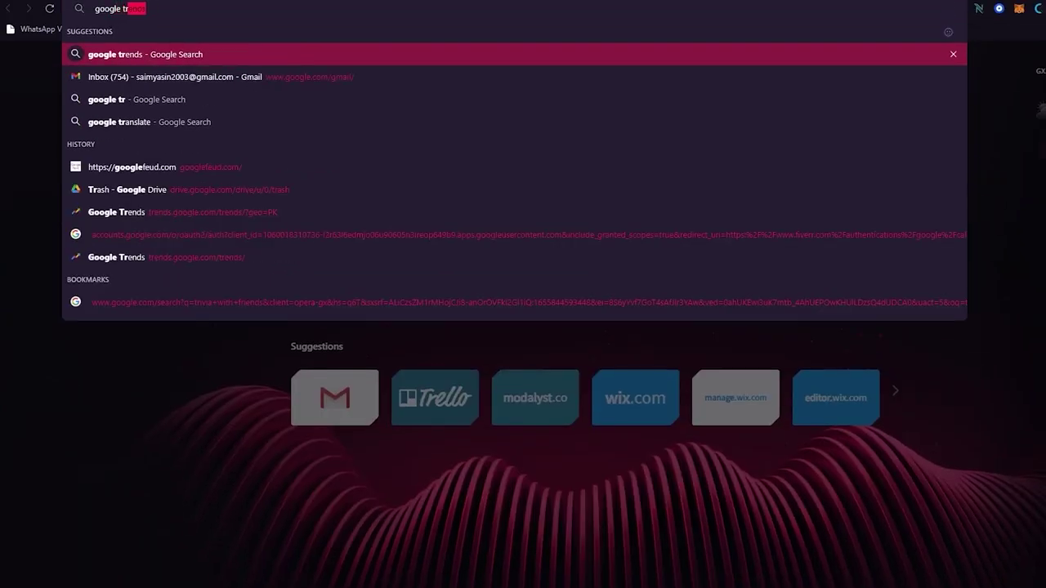
key("Return")
key("F11")
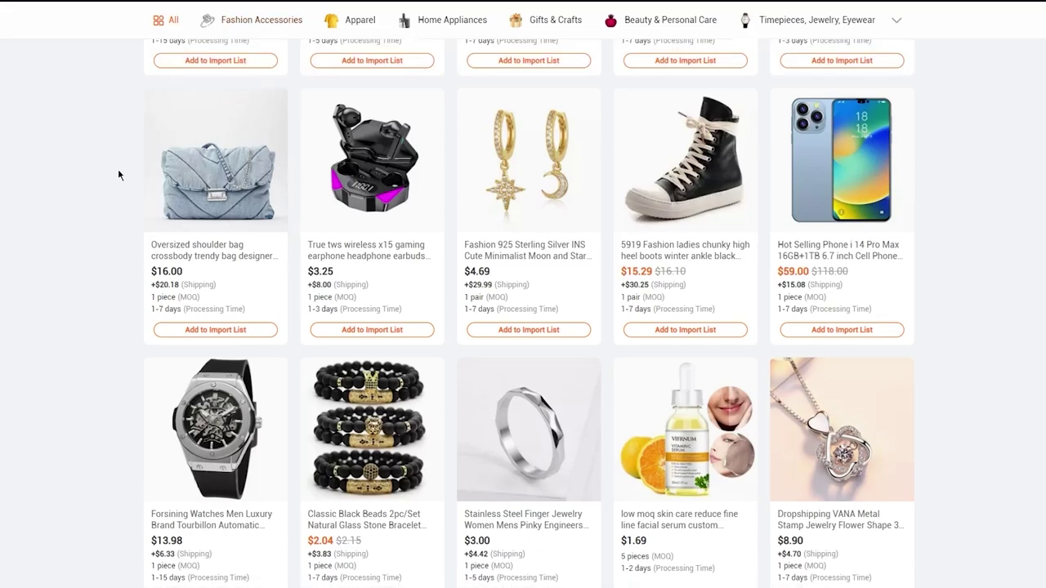
Search dropshipping for 'warmer jacket' and import the first result, the red hiking body-warmer.
scroll(118, 174, "down", 6)
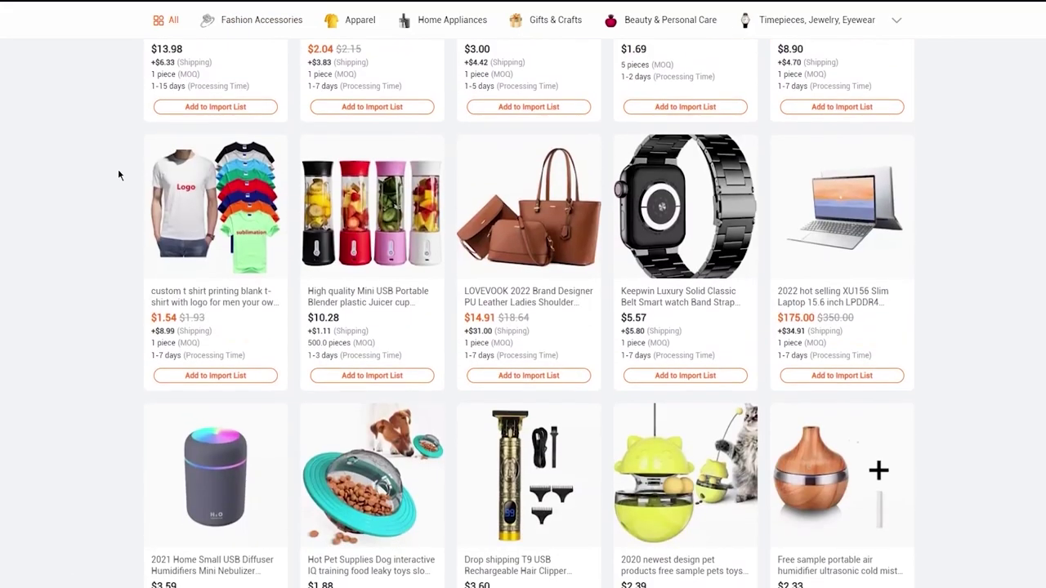
scroll(118, 175, "up", 15)
left_click(353, 78)
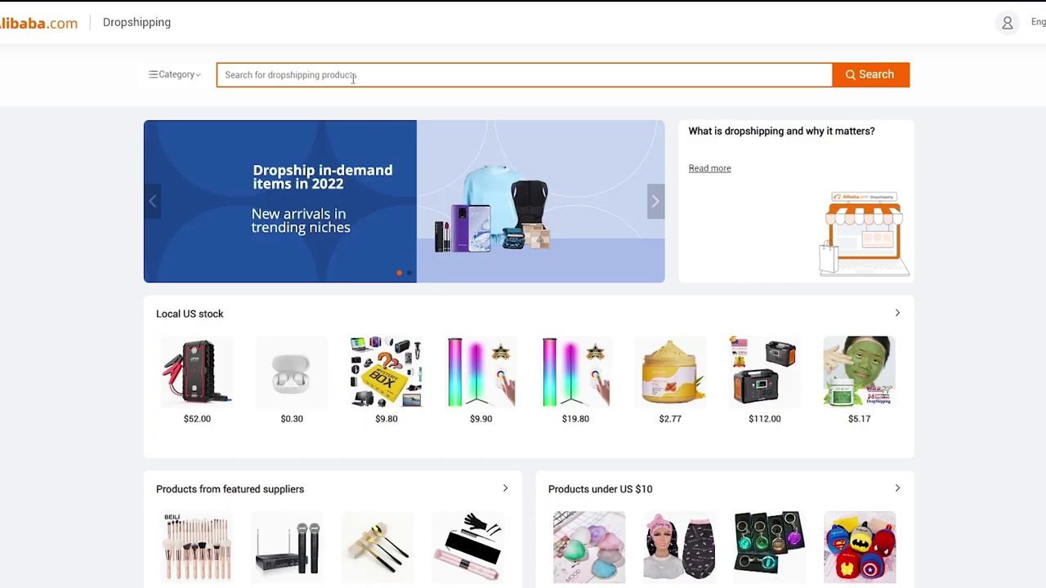
type("warmer")
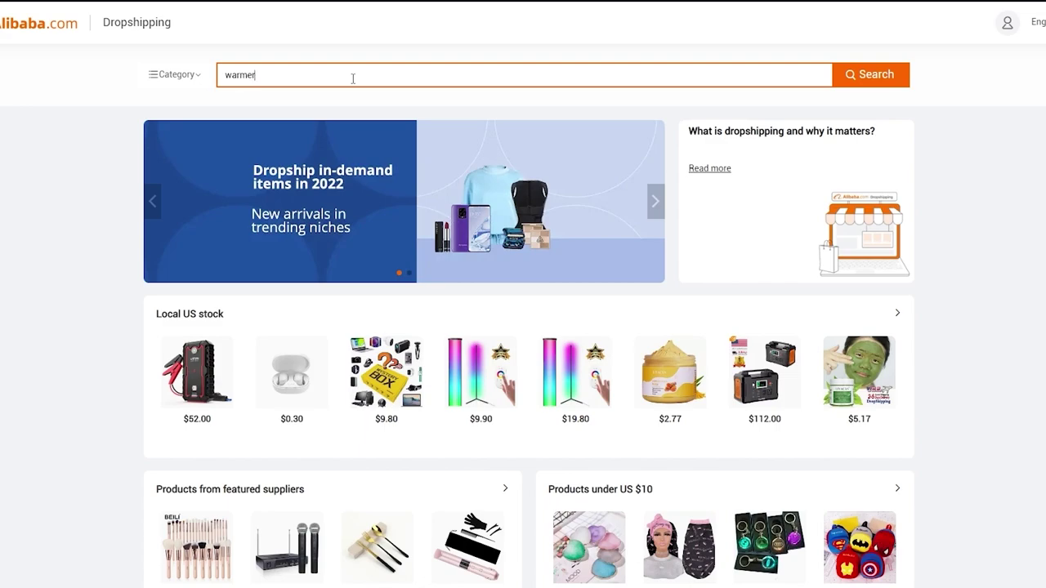
type(" jacket")
key("Return")
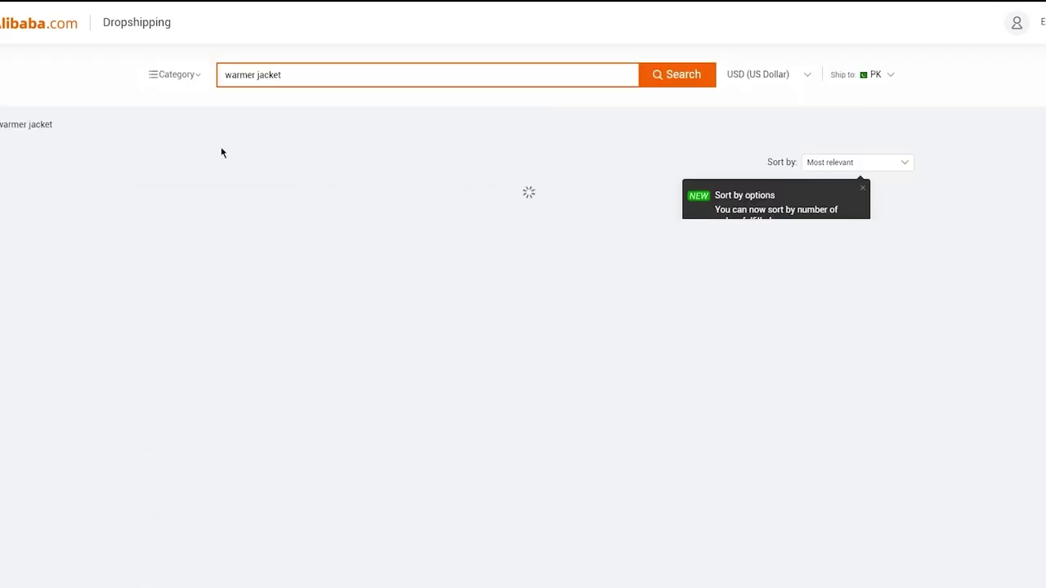
scroll(282, 185, "down", 3)
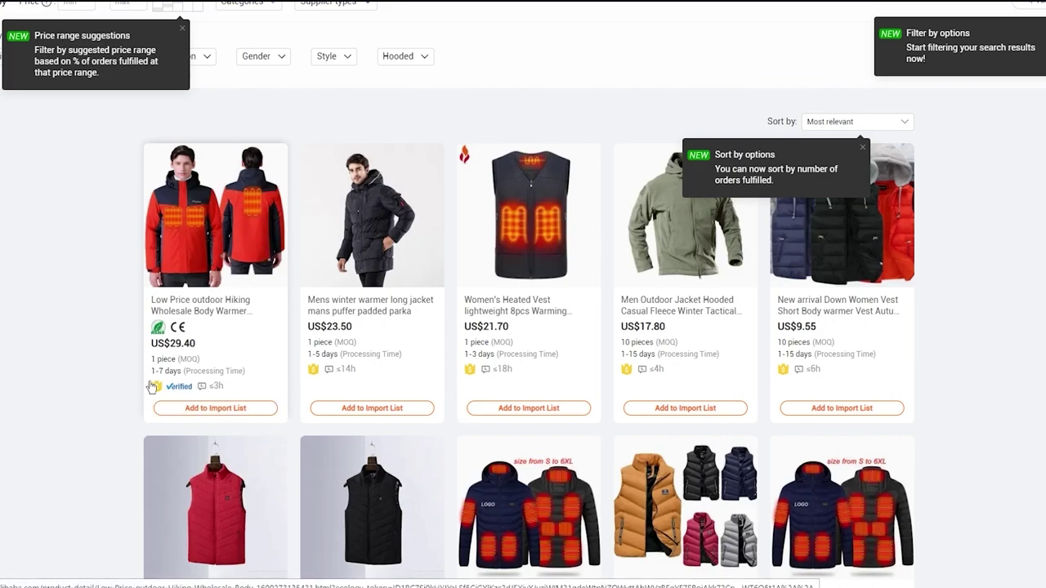
left_click(221, 413)
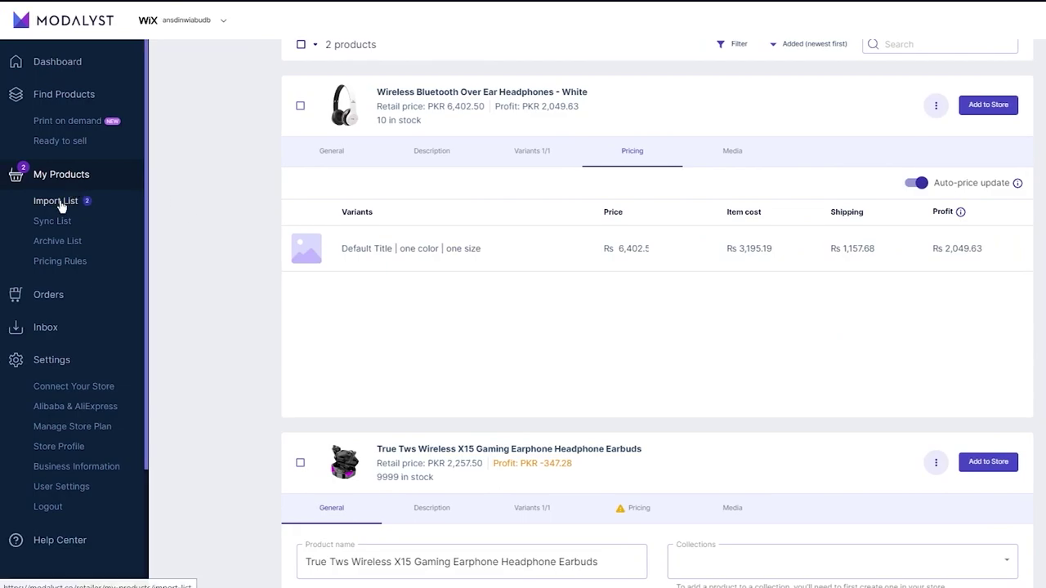
Open the Modalyst import list and reload it to show the new hiking jacket.
left_click(61, 205)
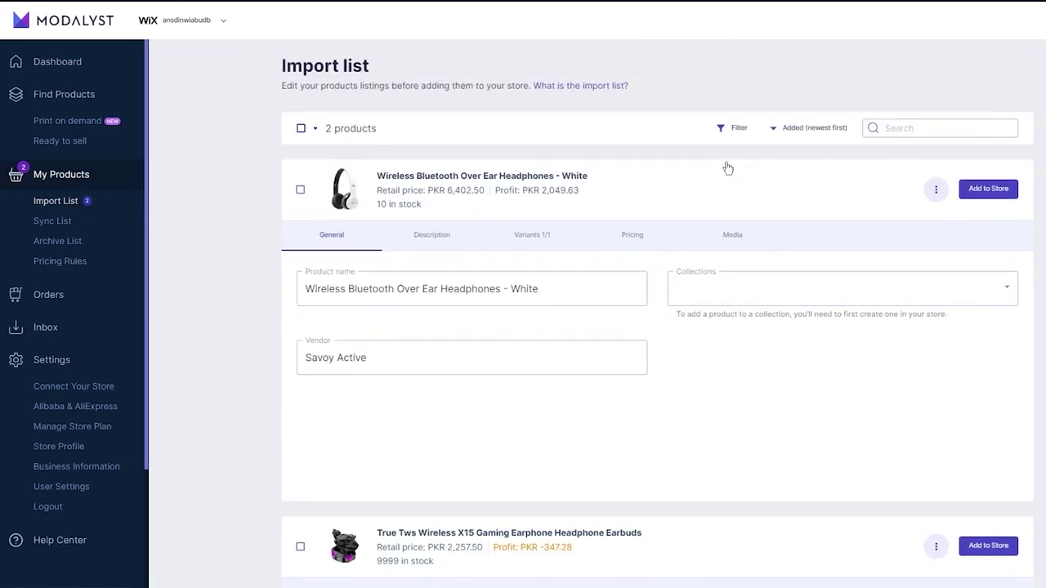
scroll(725, 166, "down", 4)
scroll(725, 168, "up", 5)
left_click(100, 177)
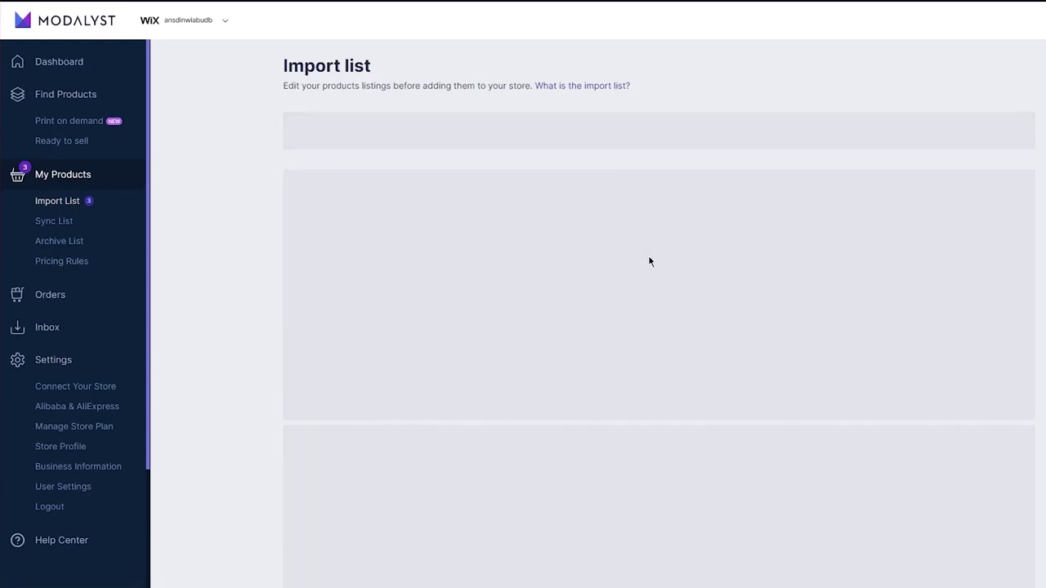
scroll(648, 255, "down", 4)
scroll(648, 255, "up", 5)
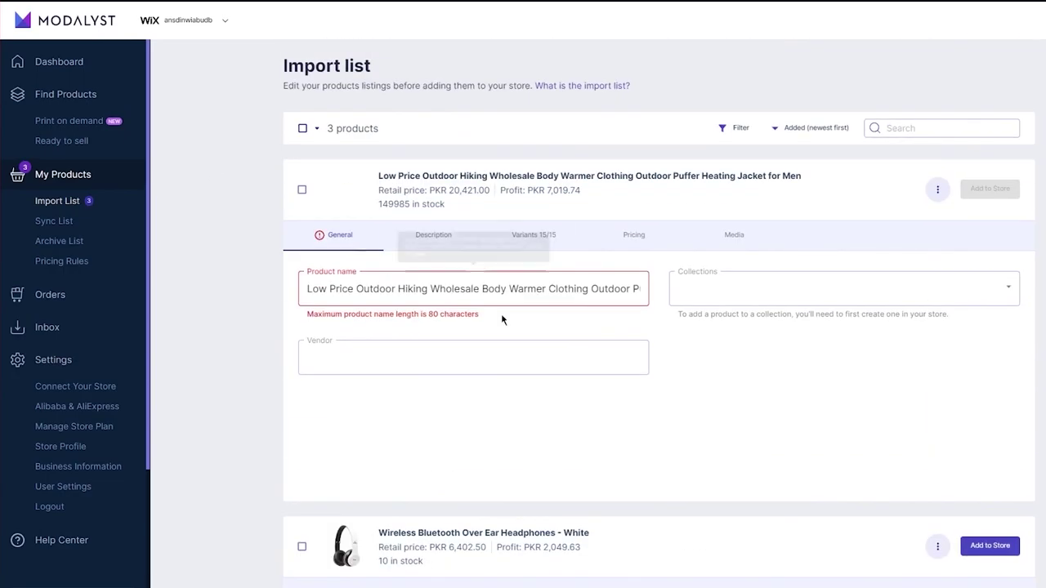
scroll(502, 322, "down", 1)
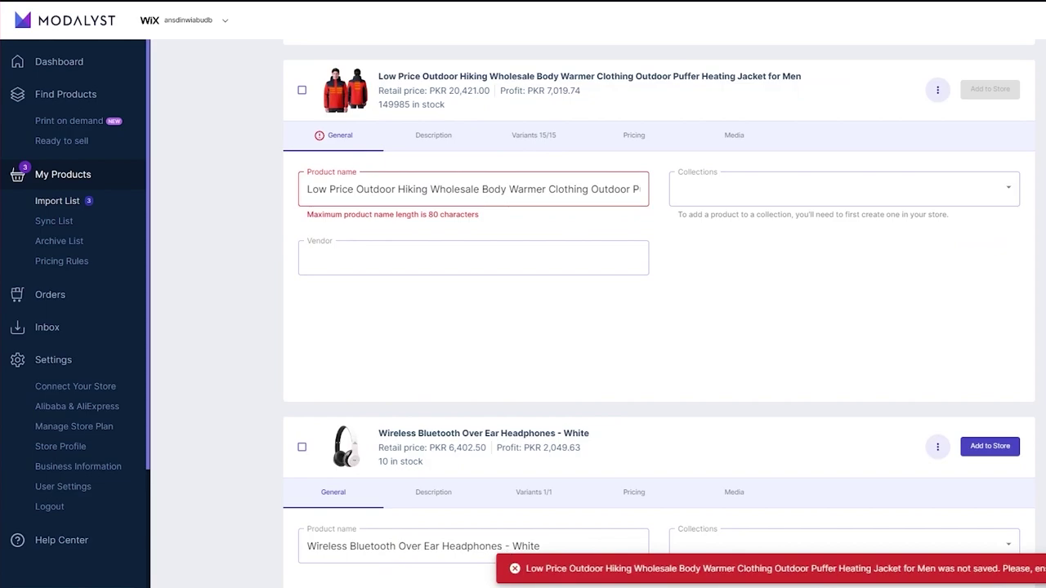
Trim the jacket's name to 'Low Price Outdoor Hiking Wholesale Body', then check collection, vendor and description.
left_click_drag(501, 189, 863, 187)
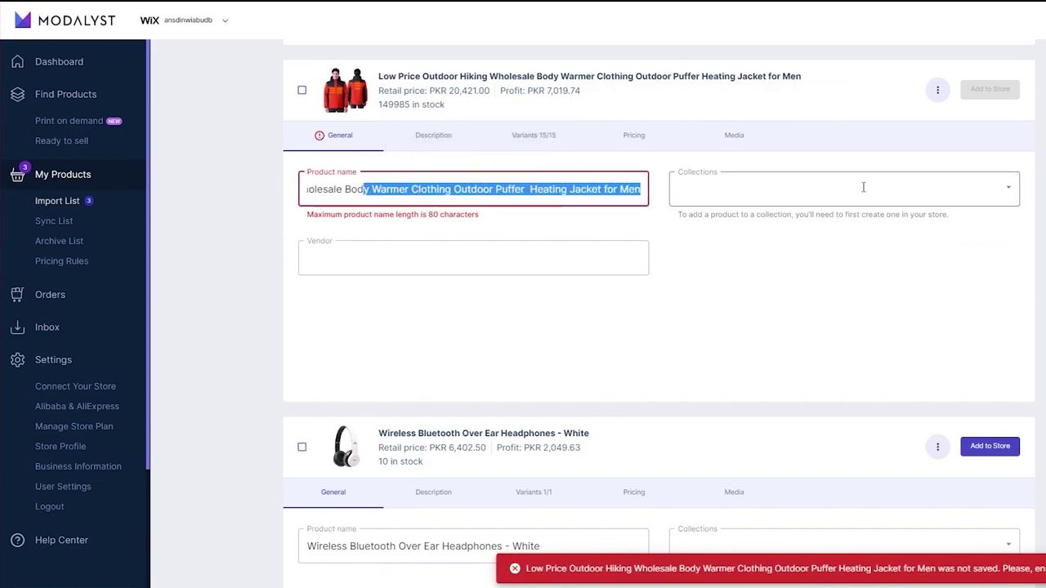
key("BackSpace")
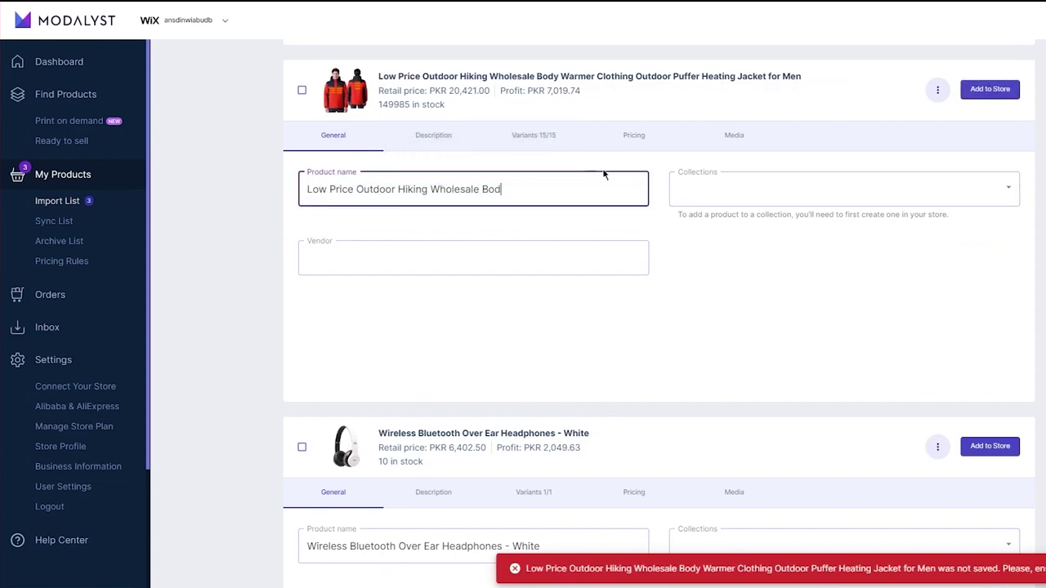
left_click(682, 185)
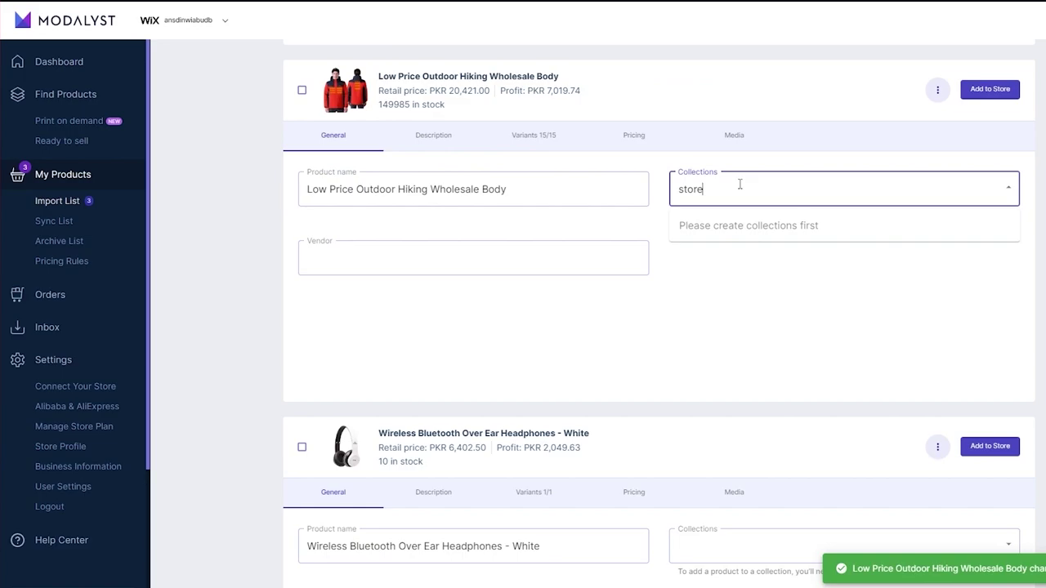
left_click(722, 222)
left_click(535, 245)
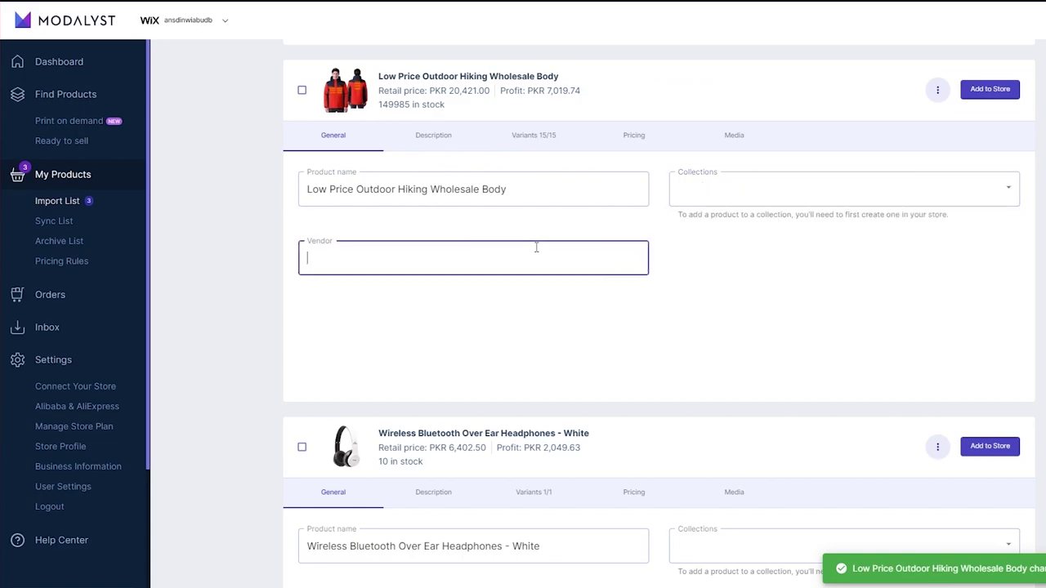
left_click(430, 143)
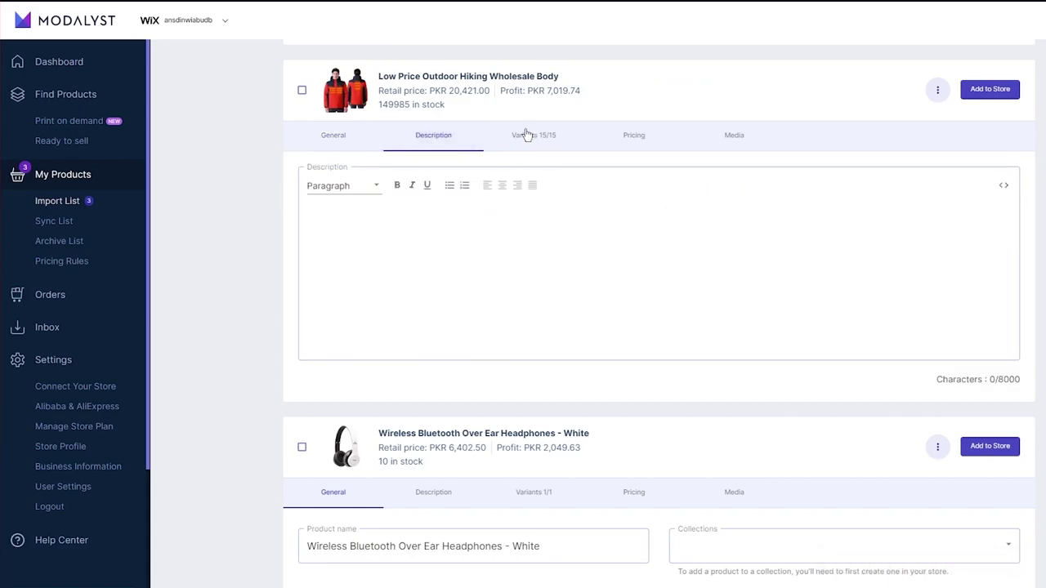
Review the jacket's Variants, Pricing and Media details.
left_click(529, 135)
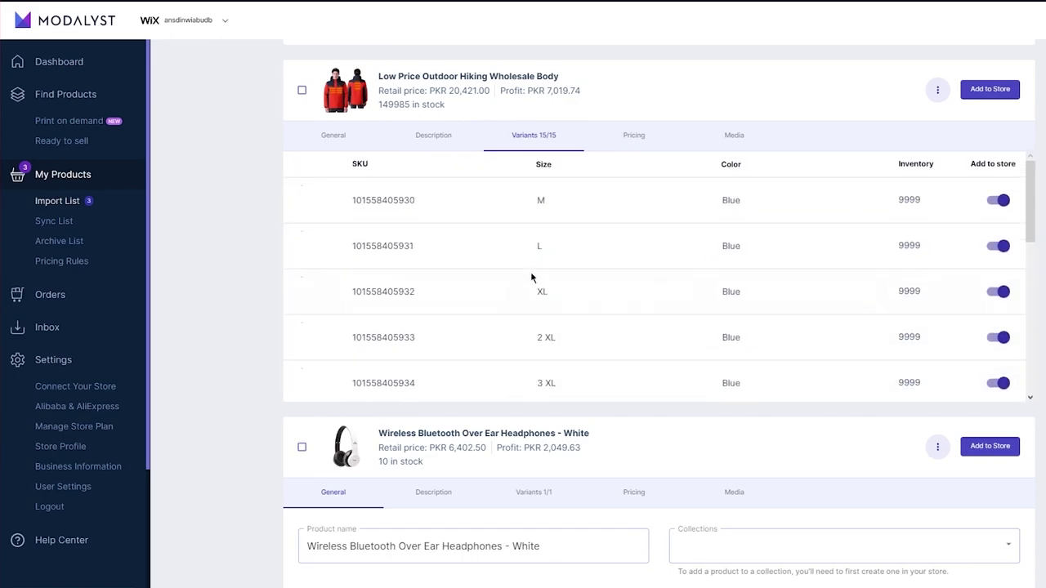
left_click(629, 139)
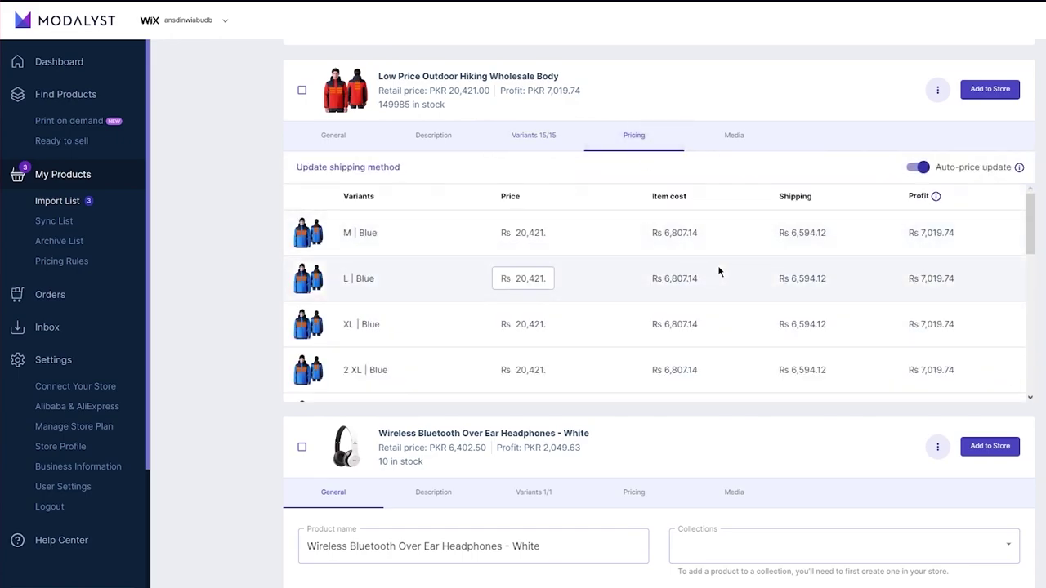
left_click(724, 140)
scroll(473, 292, "down", 4)
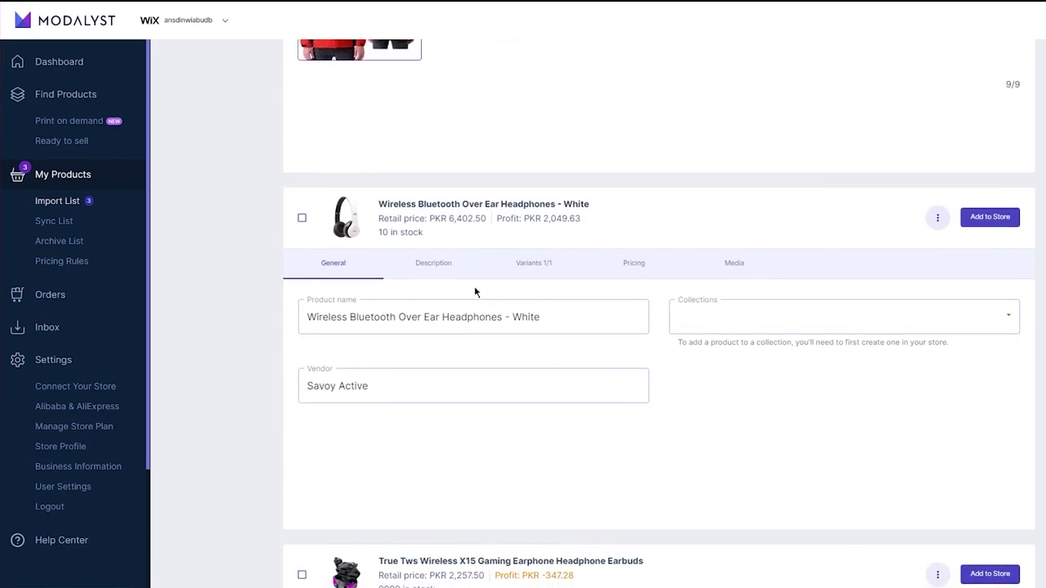
Reprice the gaming earbuds to Rs 4,500.5 so their profit becomes 1,895.72.
left_click(618, 155)
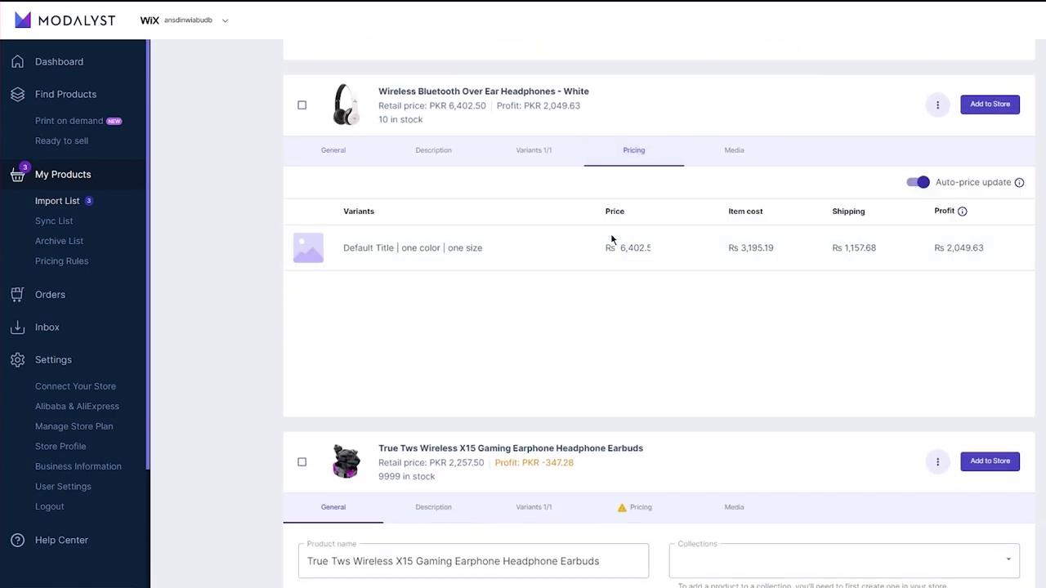
scroll(612, 238, "down", 1)
scroll(612, 236, "down", 2)
left_click(619, 262)
left_click(598, 360)
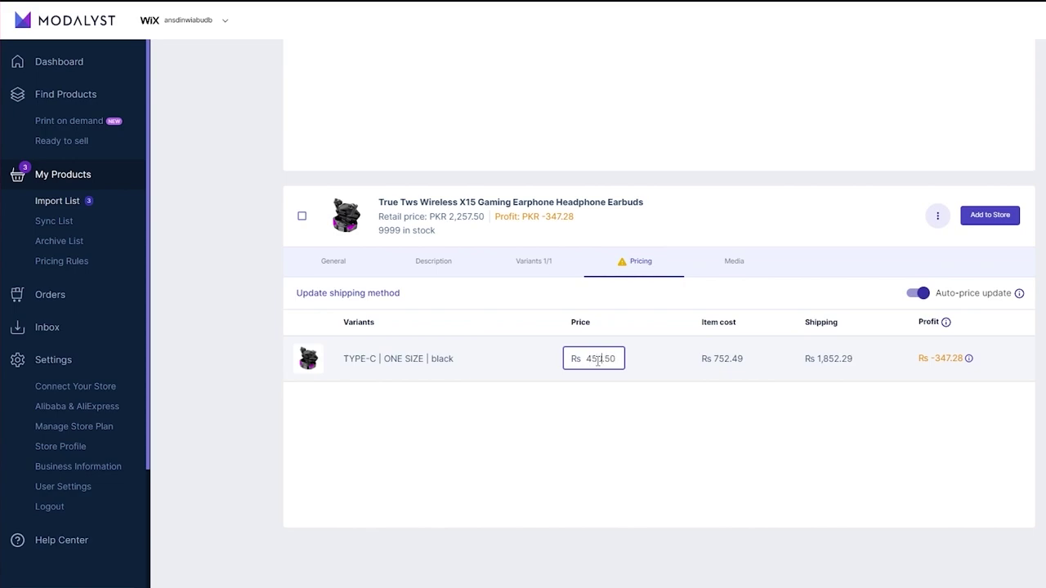
left_click(864, 252)
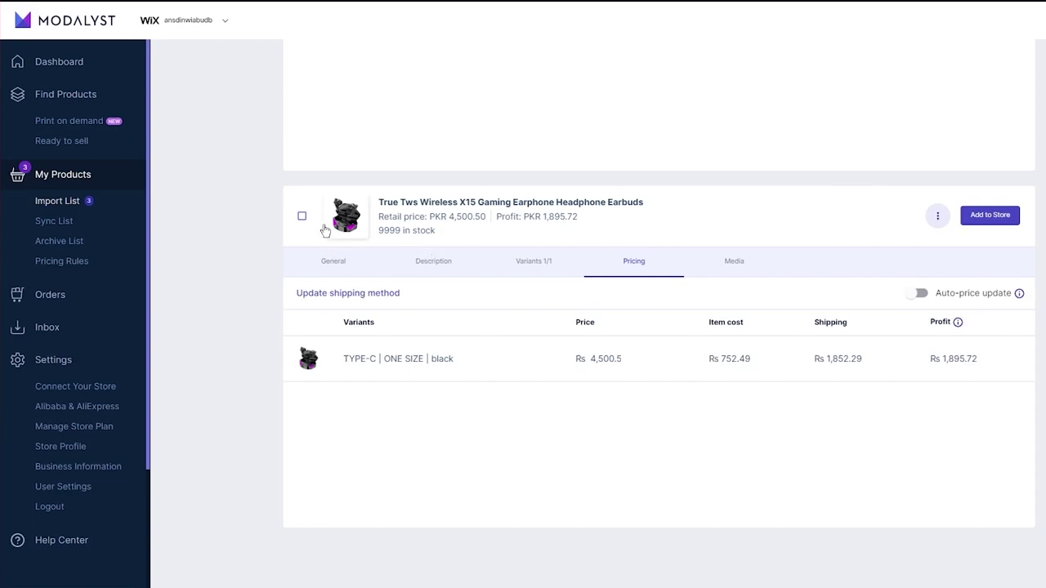
scroll(327, 230, "up", 8)
left_click(315, 129)
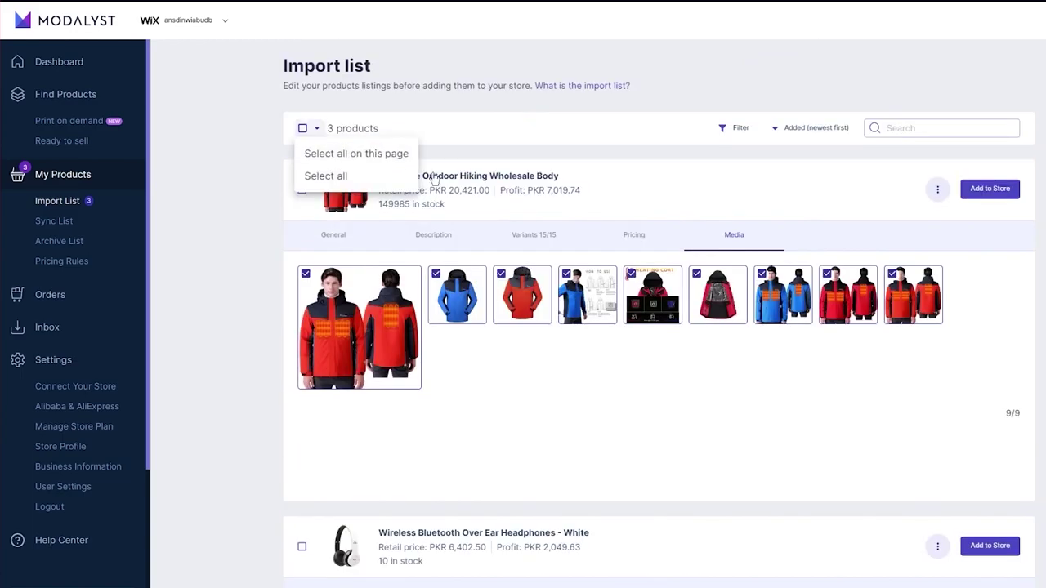
Select all three imported products and add them to the Wix store.
left_click(327, 176)
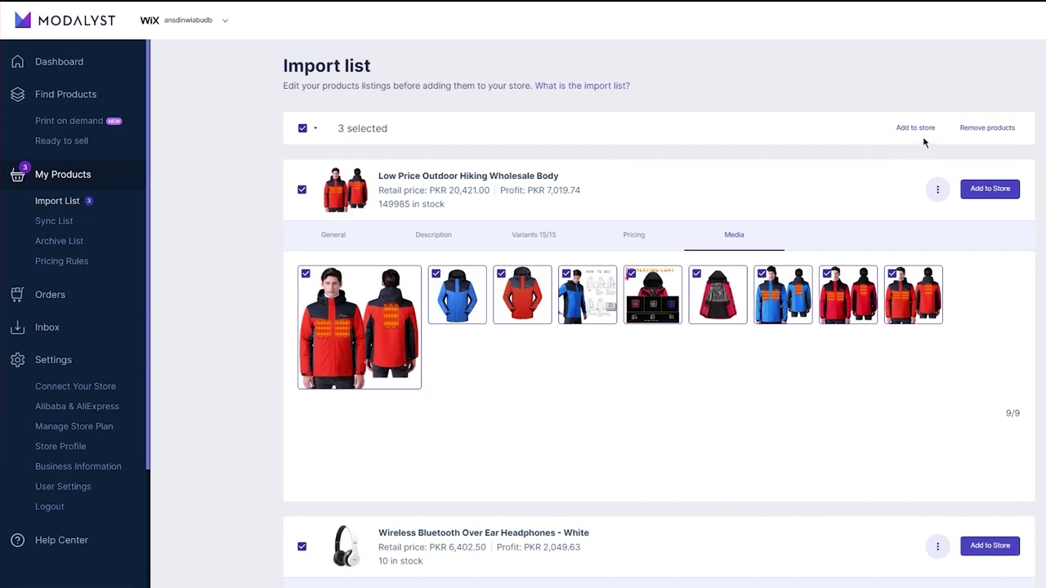
left_click(898, 131)
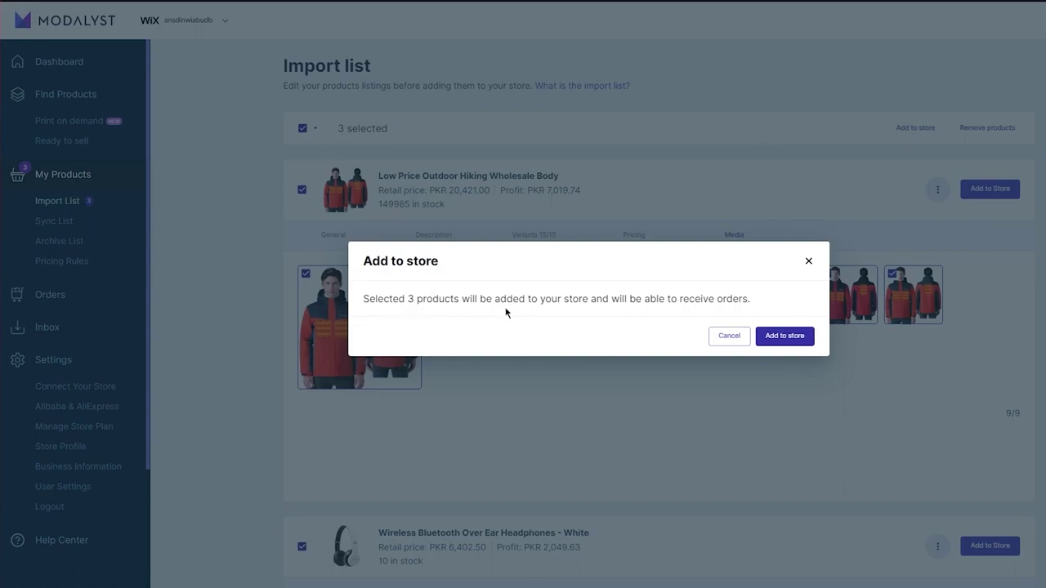
left_click(784, 336)
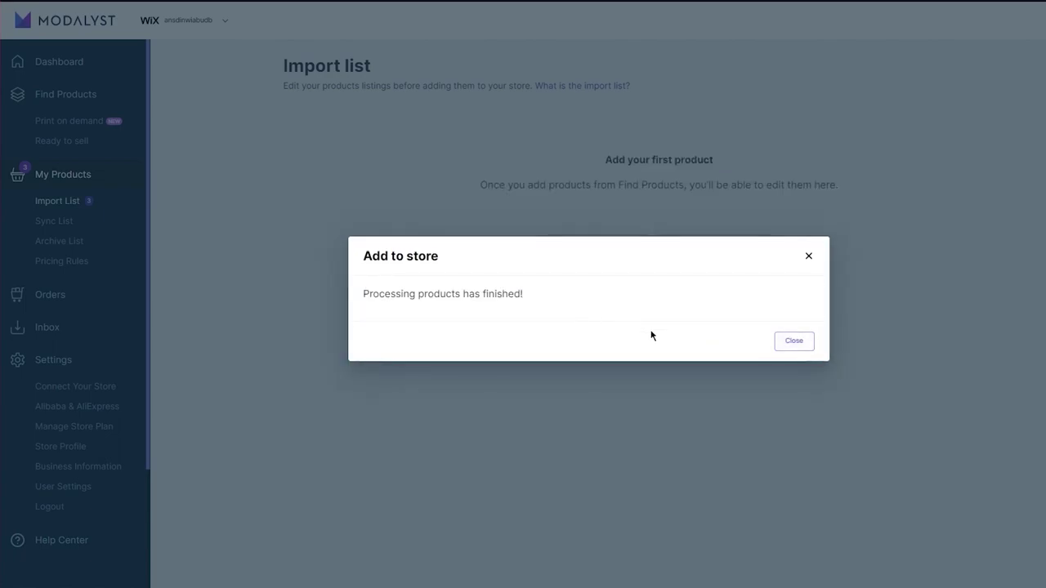
left_click(780, 347)
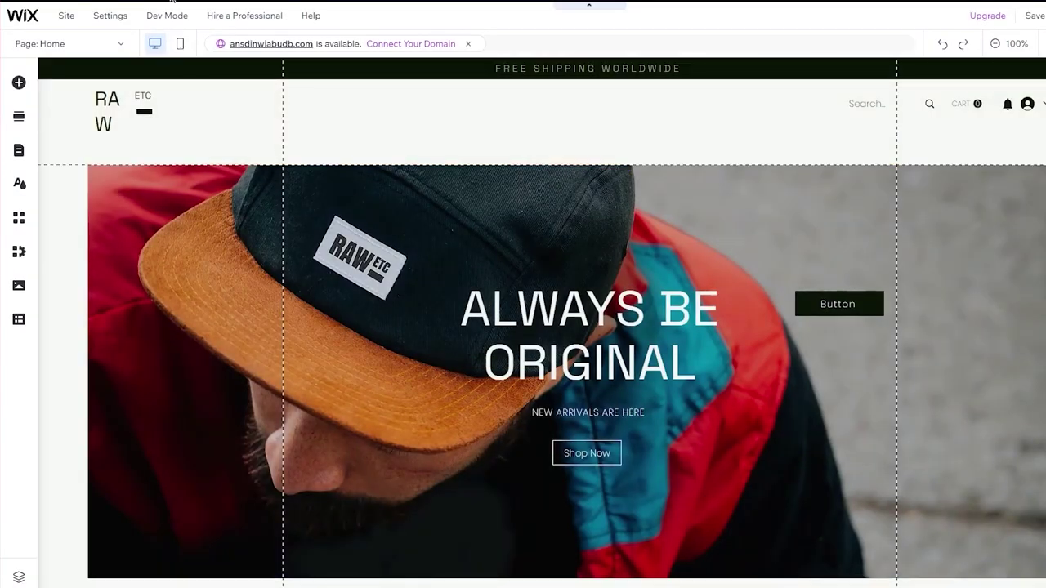
Exit the Wix Editor via the Wix logo and return to Modalyst's Ready to sell jackets.
left_click(27, 17)
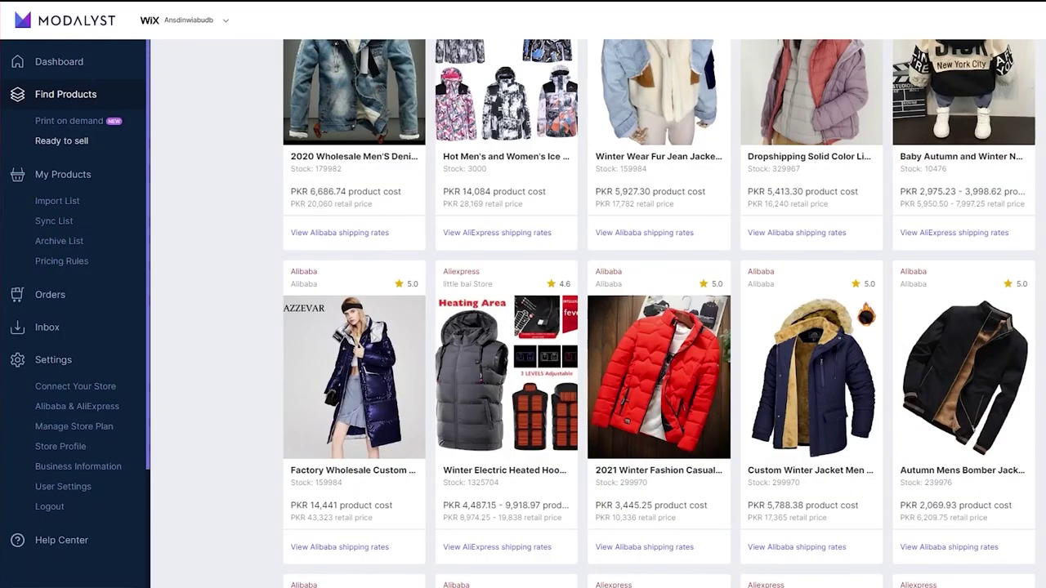
scroll(264, 140, "down", 5)
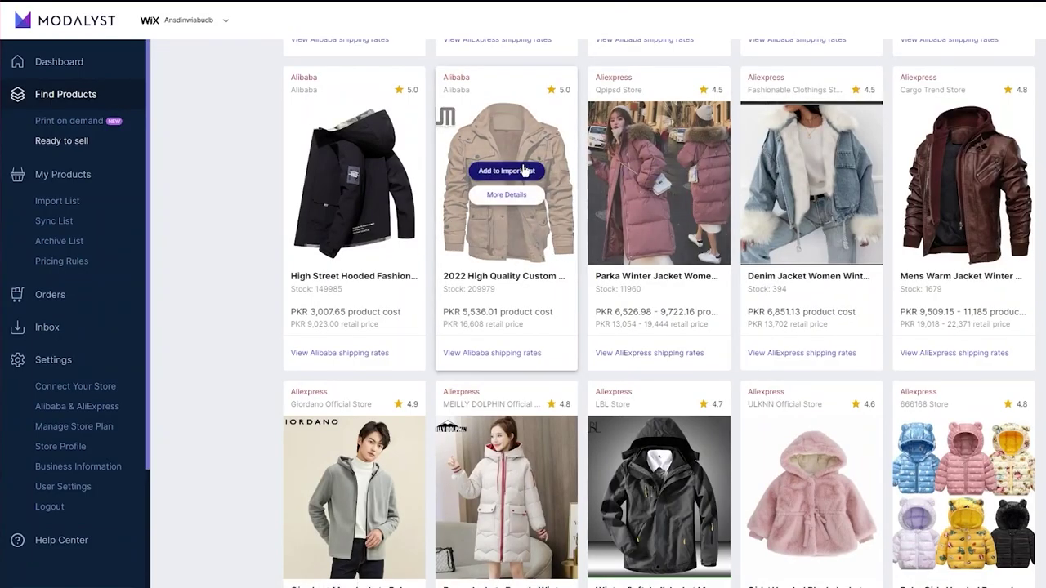
Add the tan 2022 High Quality Custom jacket to the import list and view the list.
left_click(523, 170)
scroll(523, 172, "down", 2)
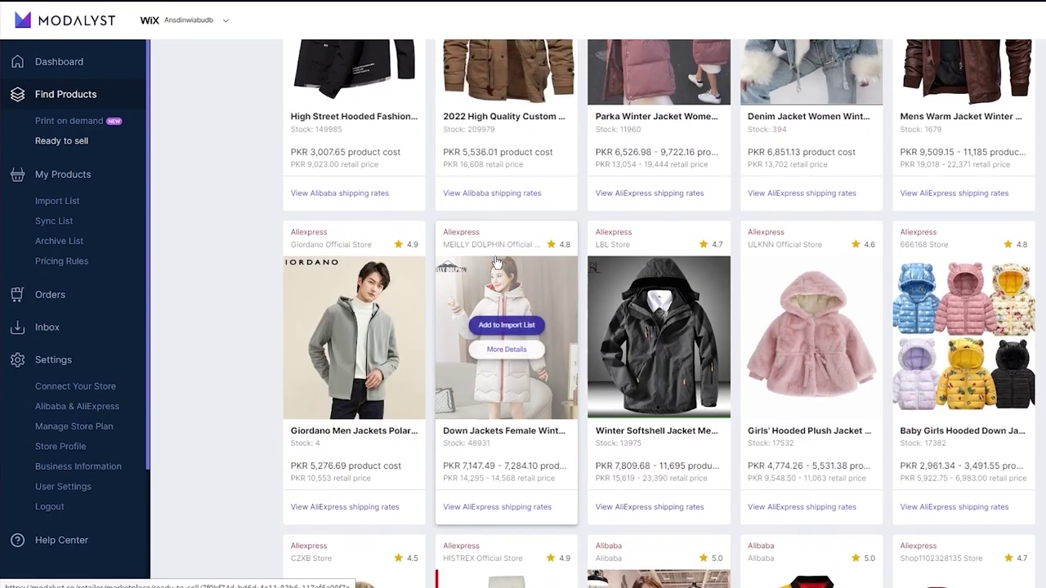
scroll(521, 176, "up", 2)
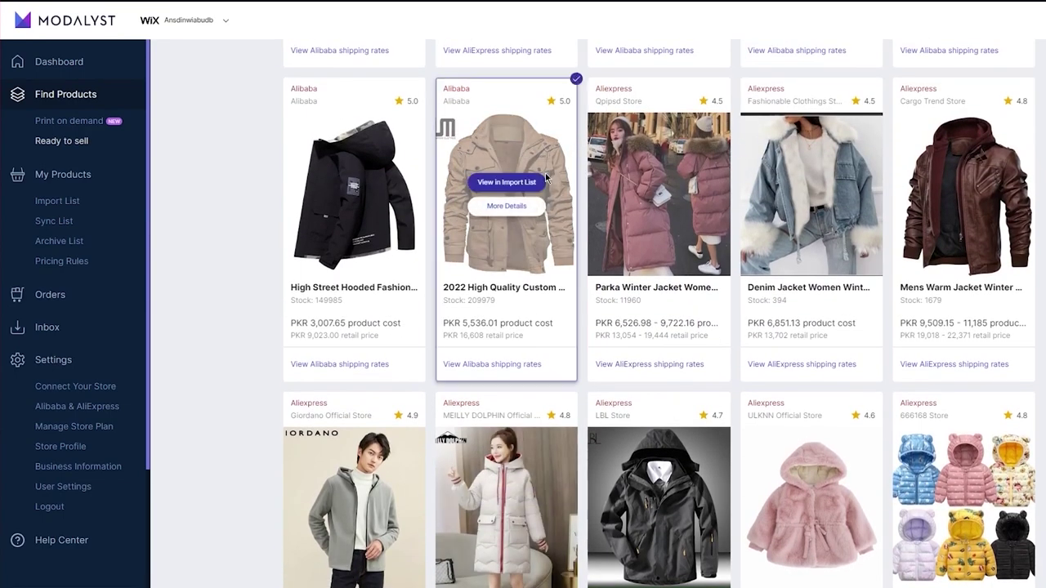
scroll(545, 178, "up", 5)
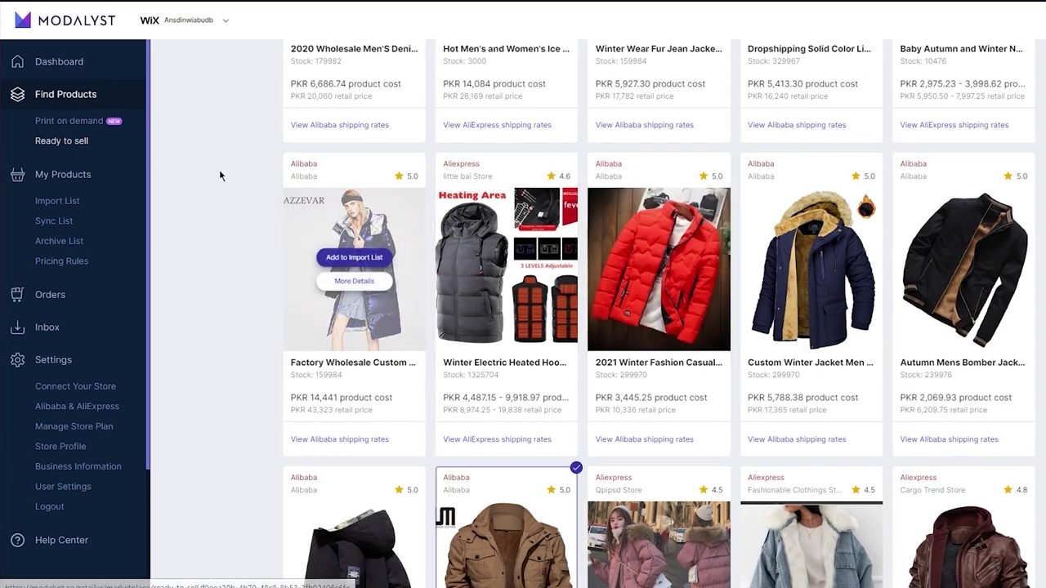
left_click(62, 201)
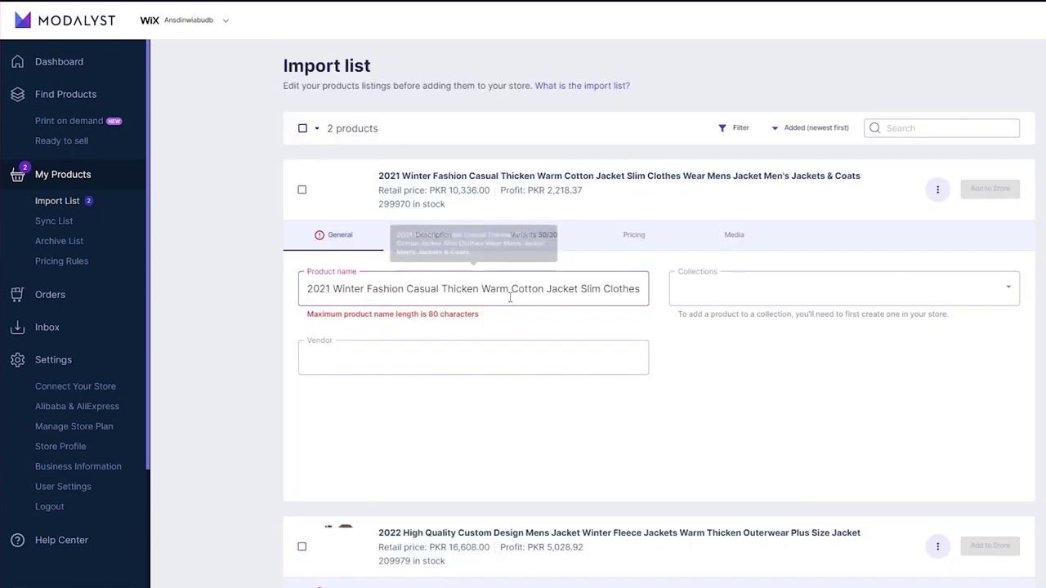
Delete the extra words from both jackets' product names.
left_click_drag(510, 297, 952, 313)
key("BackSpace")
scroll(473, 319, "down", 4)
left_click_drag(470, 316, 654, 317)
key("BackSpace")
scroll(832, 262, "up", 4)
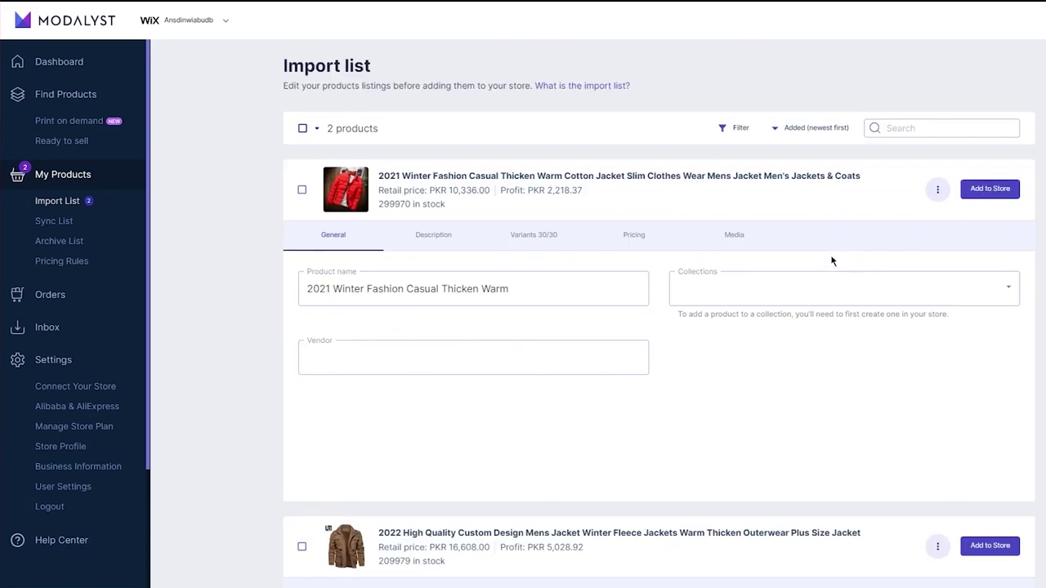
Select both jackets and add each one to the Wix store.
left_click(305, 130)
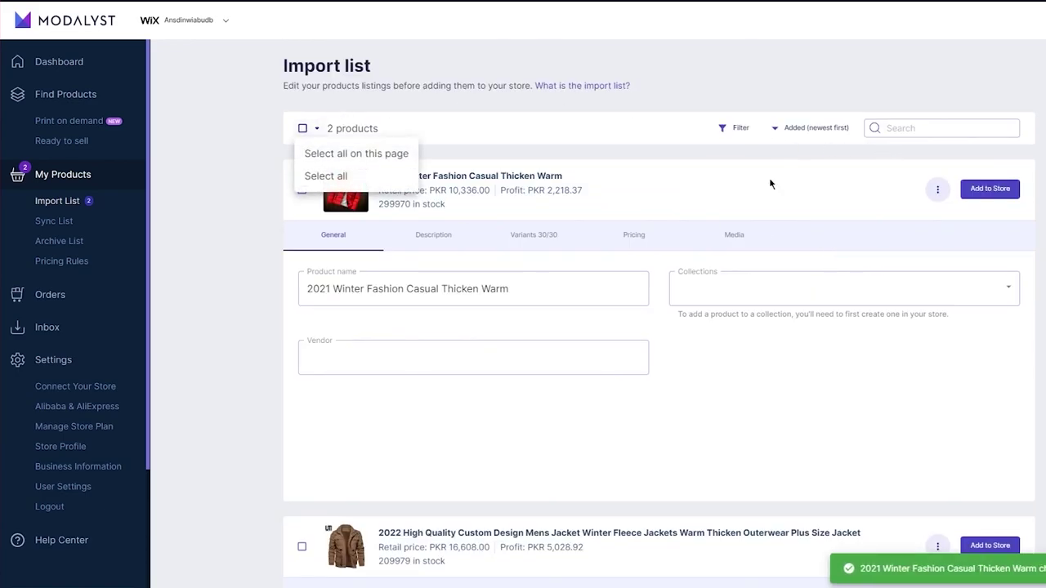
left_click(336, 174)
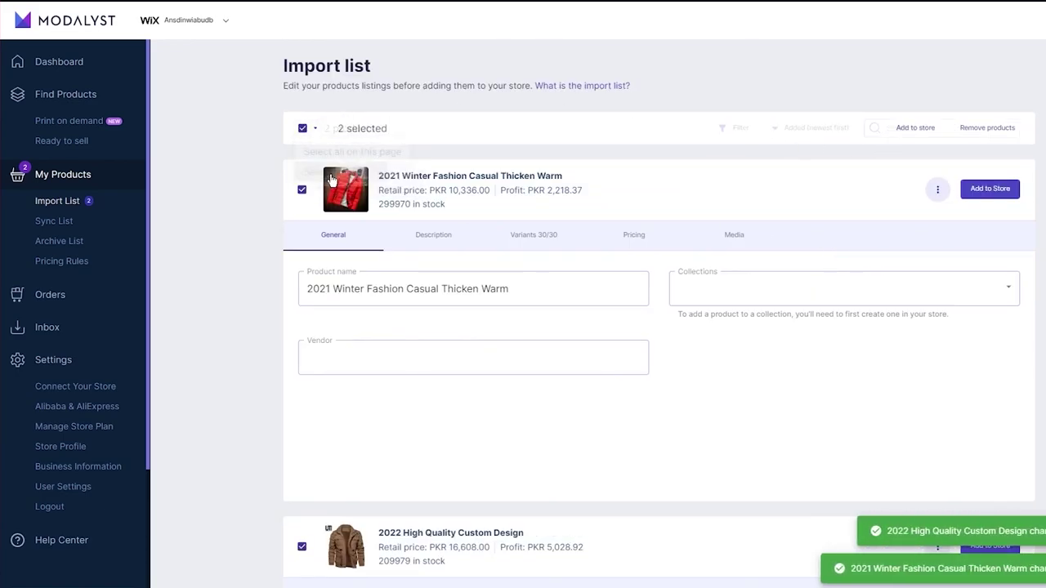
left_click(989, 188)
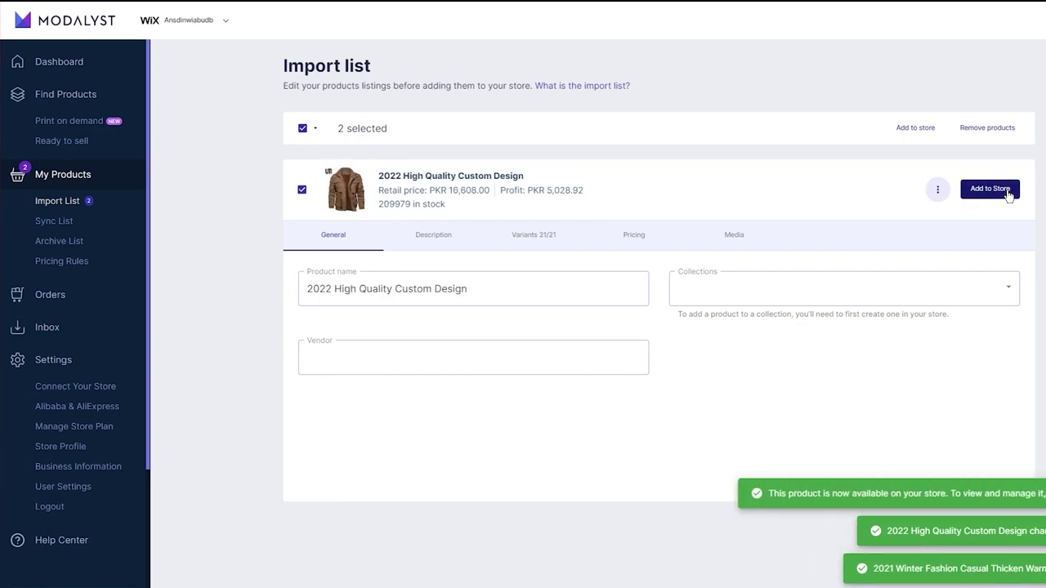
left_click(983, 196)
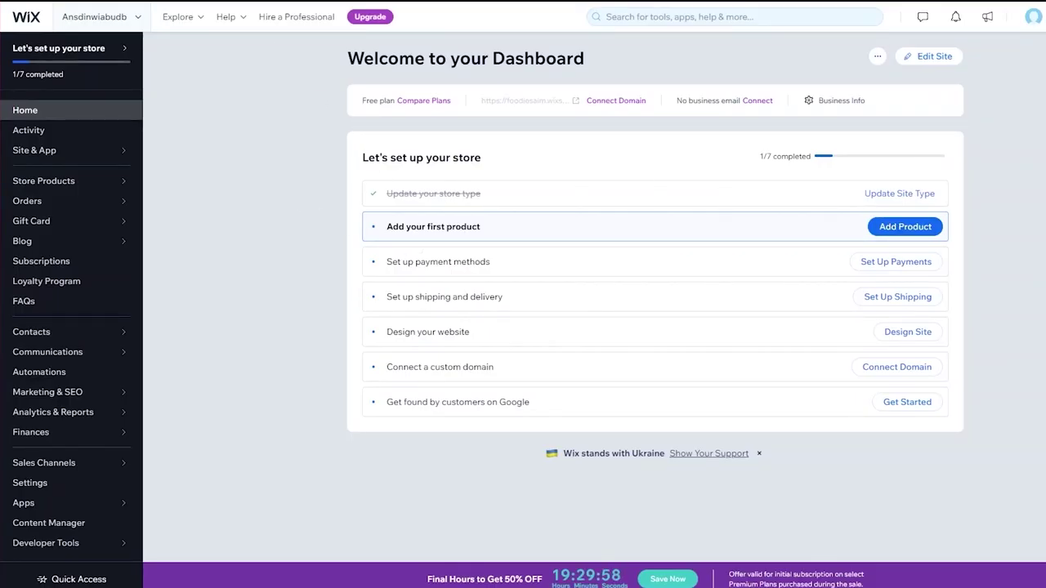
Open the store's product list from the dashboard via Add Product and Manage Products.
left_click(904, 227)
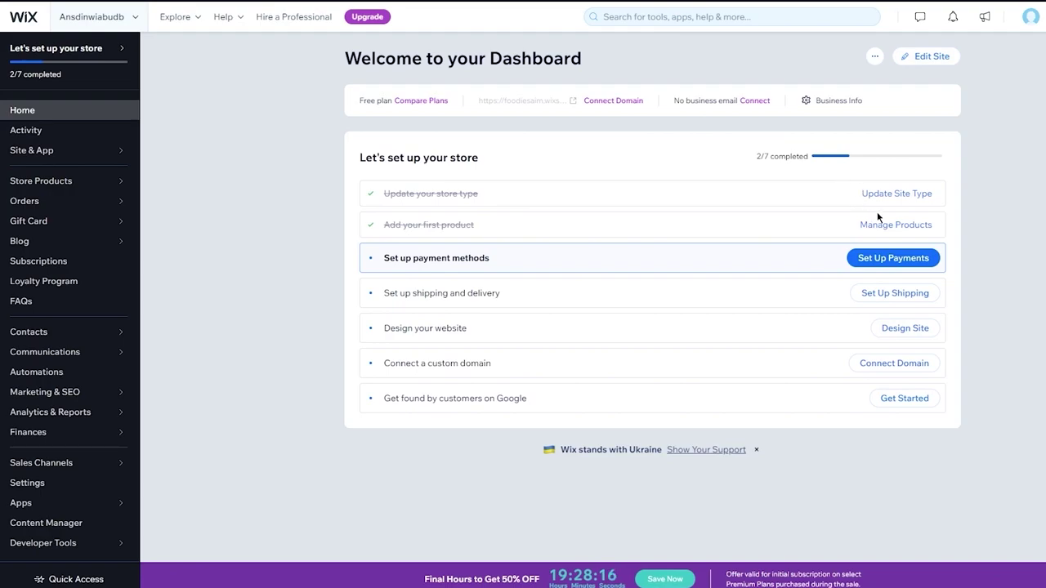
left_click(890, 228)
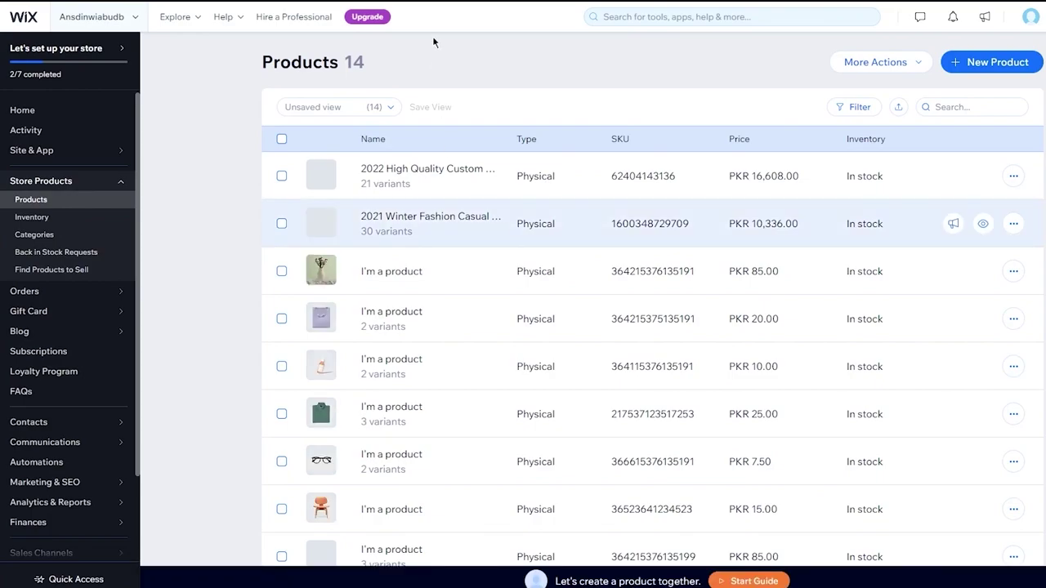
Select the 2022 High Quality Custom and 2021 Winter Fashion jacket rows.
scroll(467, 343, "down", 3)
scroll(395, 333, "up", 3)
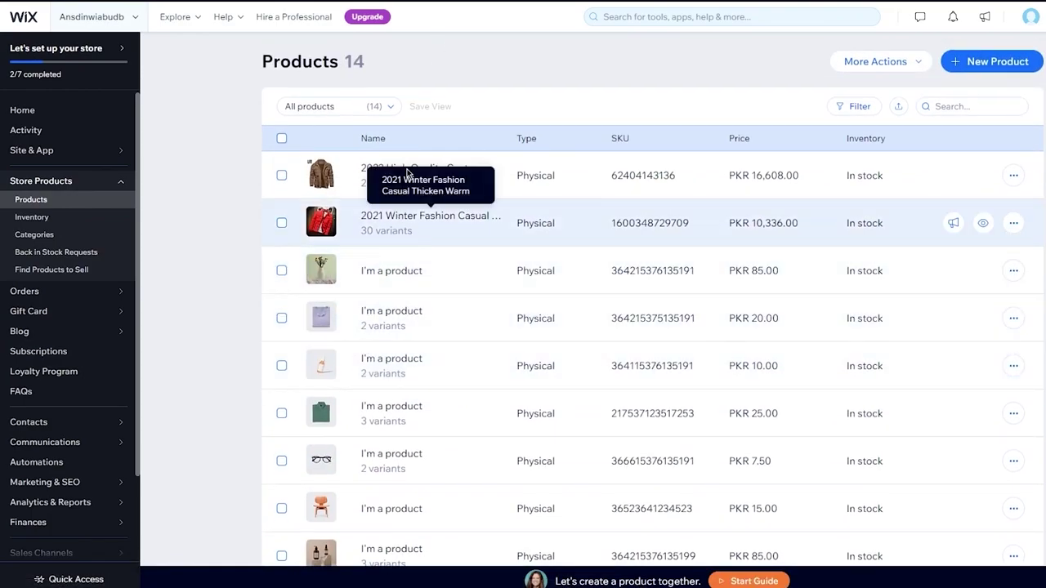
left_click(282, 176)
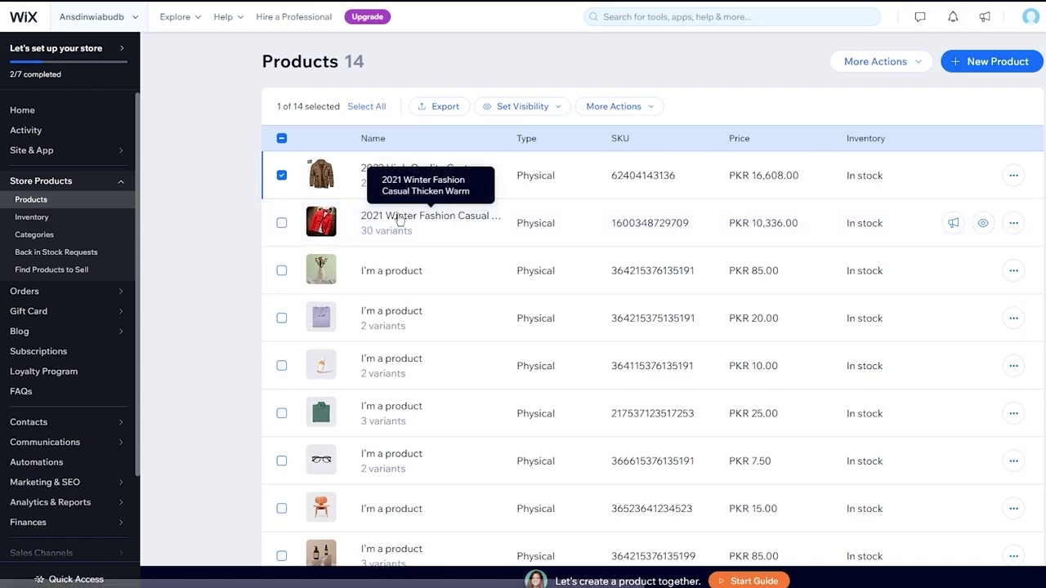
left_click(282, 225)
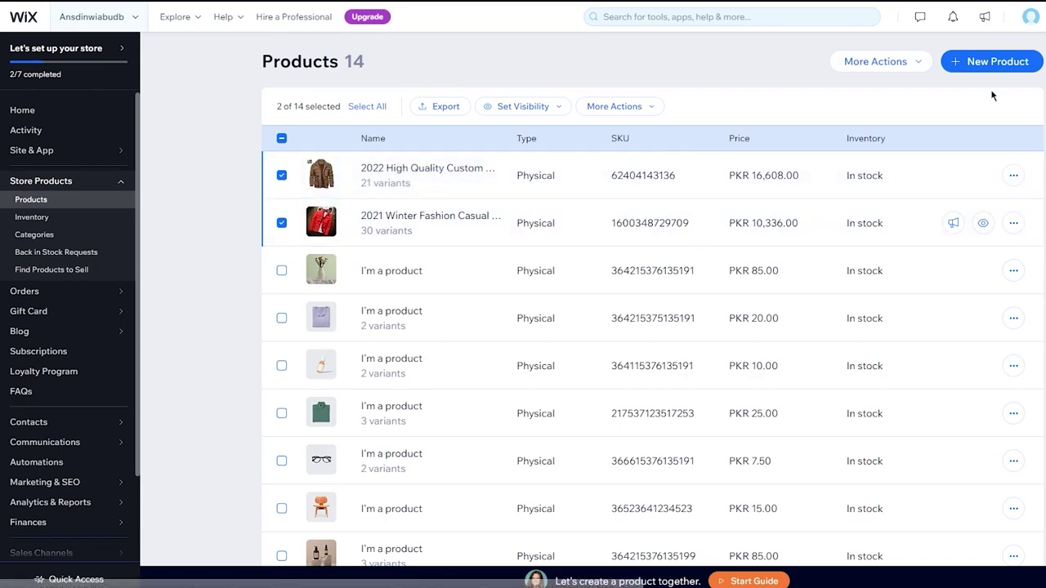
Open and close More Actions without choosing anything, then deselect both jackets.
left_click(909, 73)
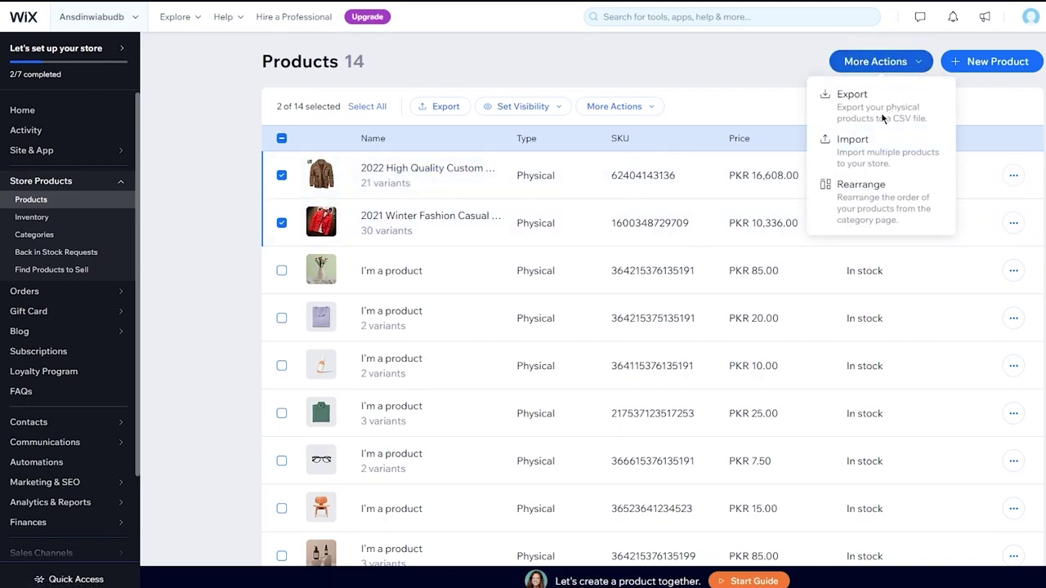
left_click(890, 162)
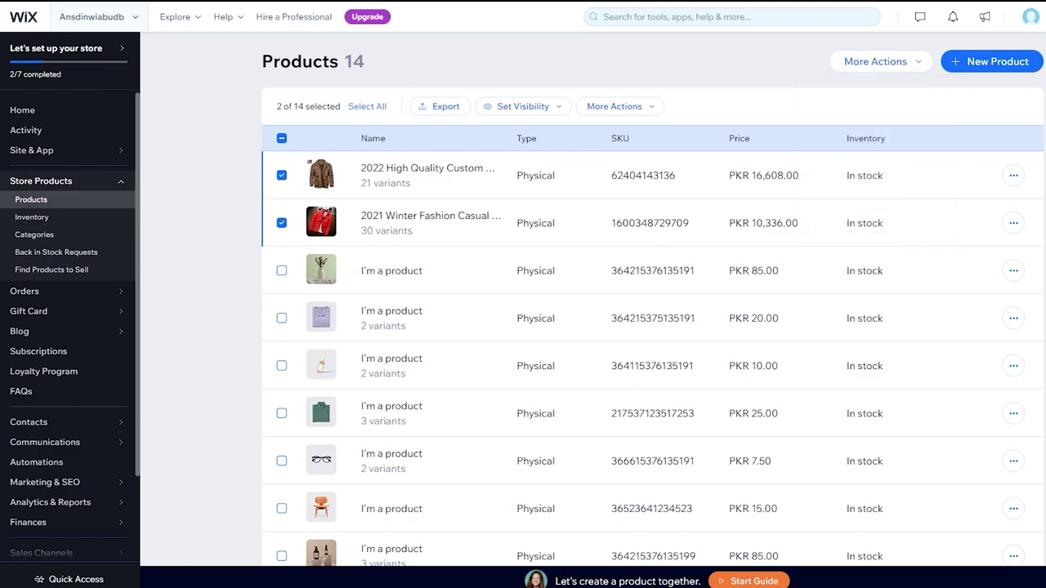
left_click(282, 175)
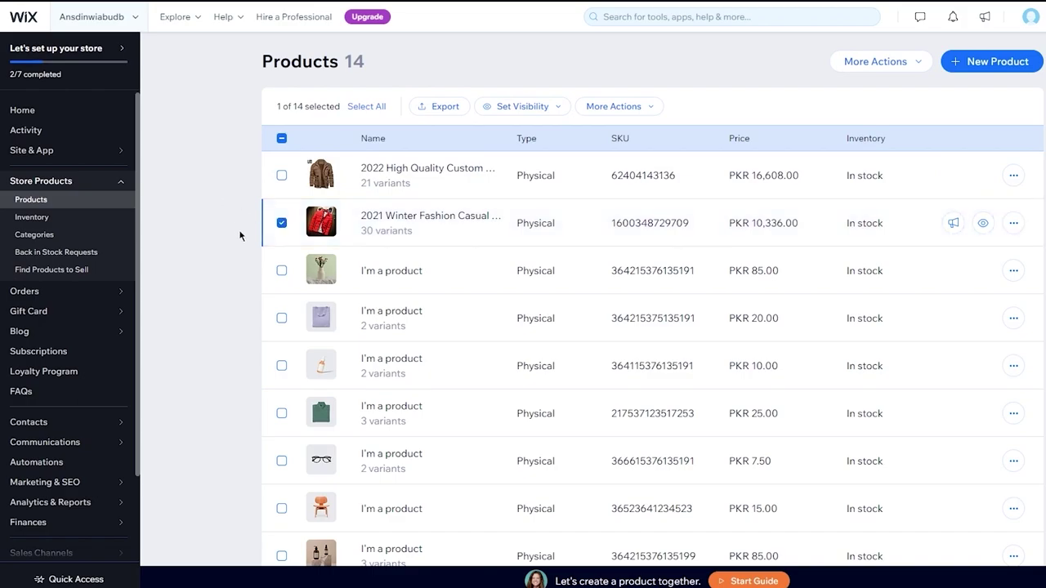
left_click(281, 223)
scroll(243, 205, "down", 3)
scroll(242, 205, "up", 3)
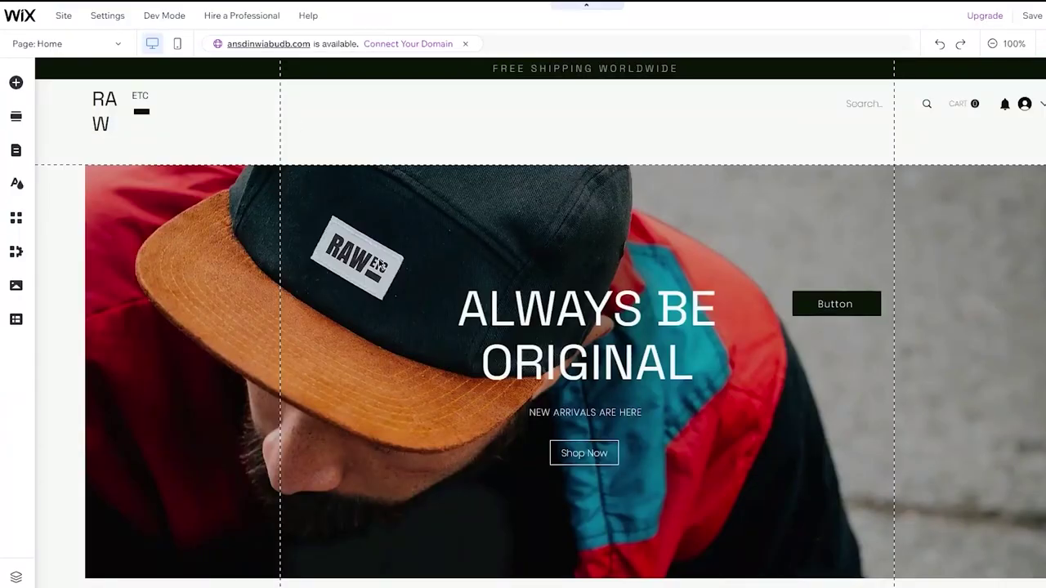
scroll(380, 264, "down", 5)
scroll(379, 264, "up", 5)
scroll(379, 264, "down", 8)
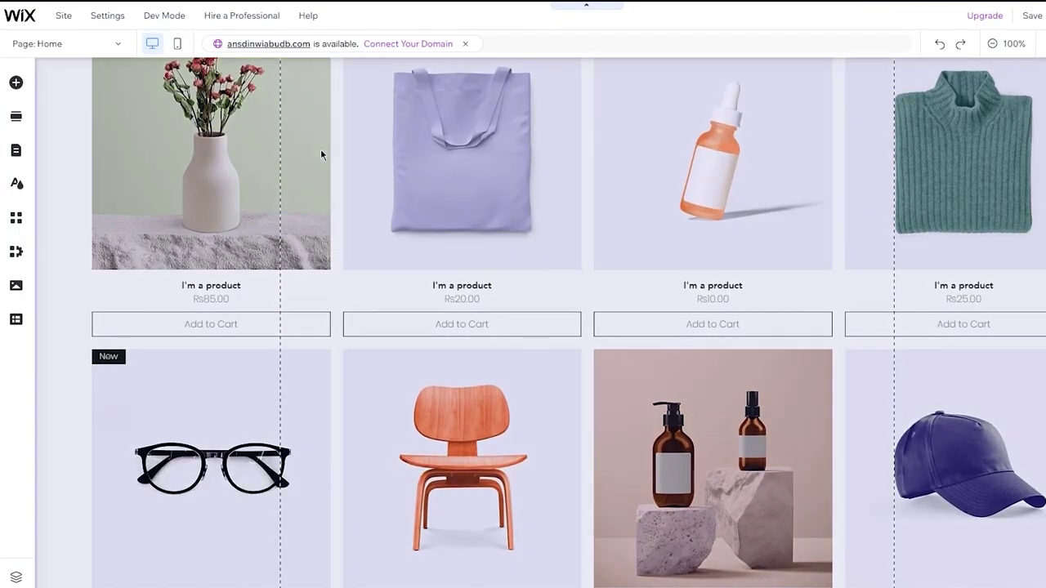
scroll(264, 156, "up", 3)
scroll(660, 354, "down", 1)
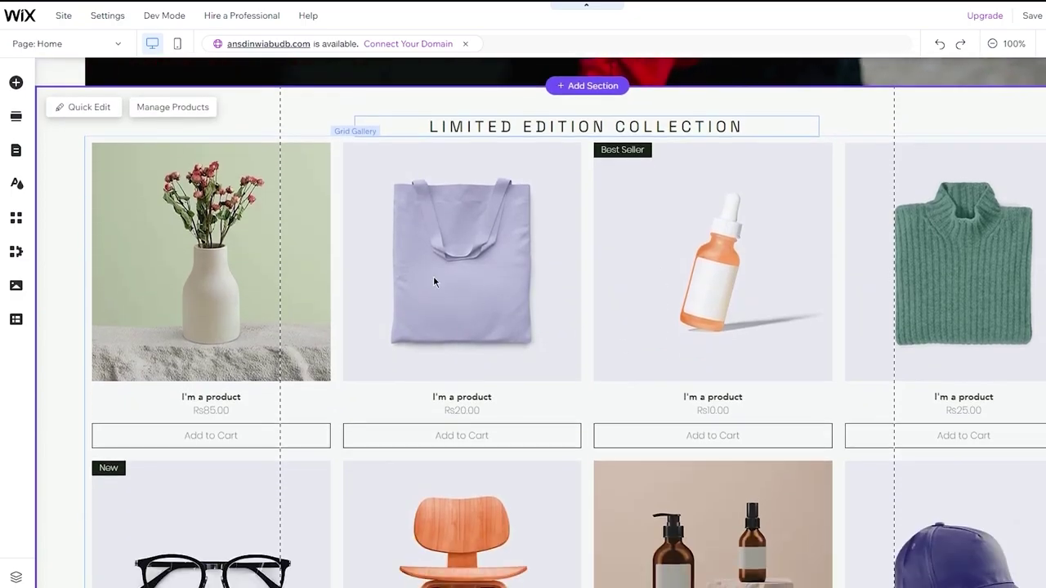
scroll(432, 283, "up", 8)
scroll(445, 211, "down", 7)
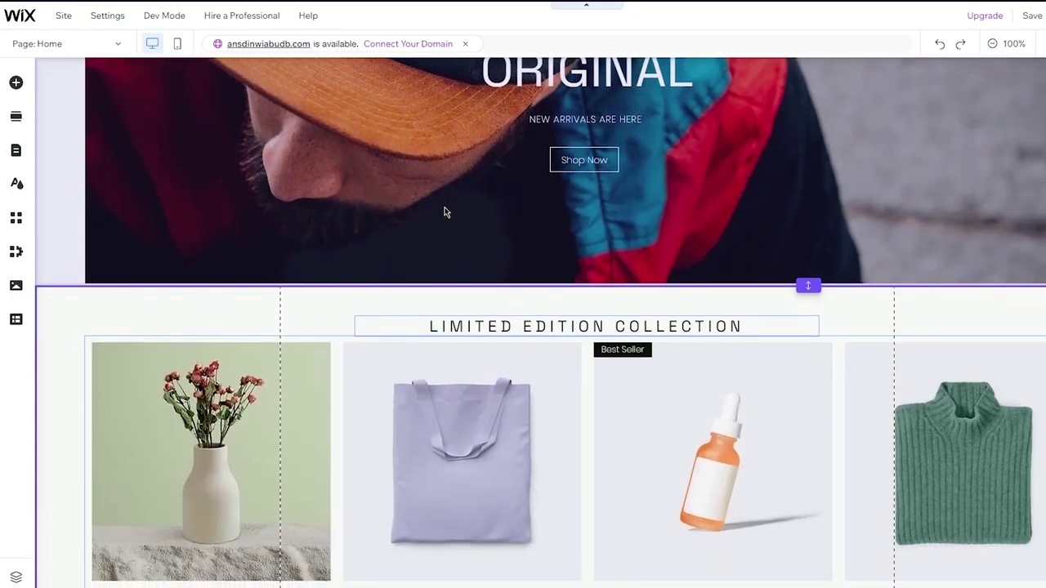
scroll(445, 212, "up", 8)
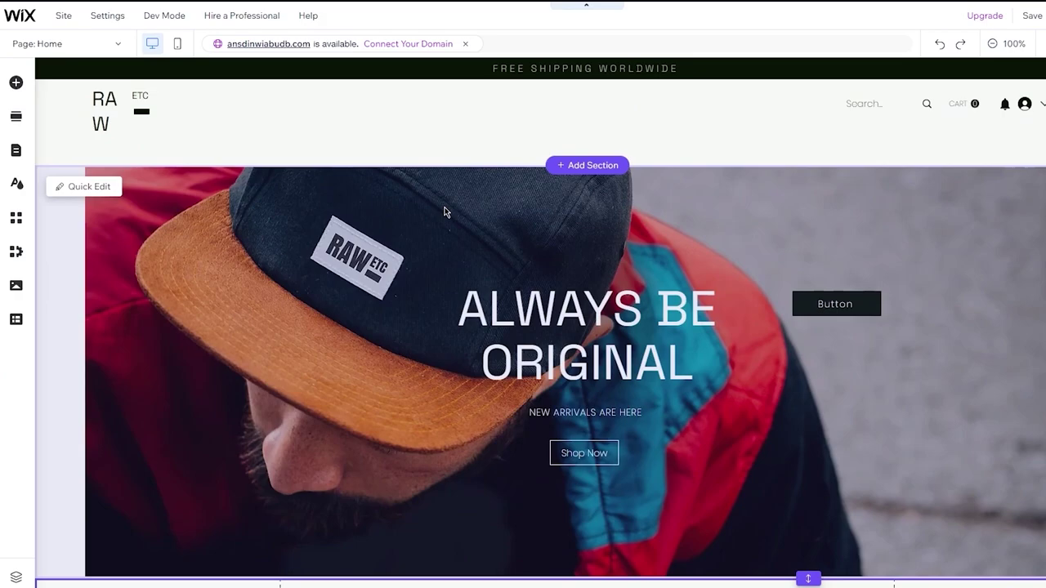
scroll(444, 211, "down", 10)
scroll(443, 211, "up", 9)
scroll(443, 212, "up", 2)
scroll(444, 212, "down", 3)
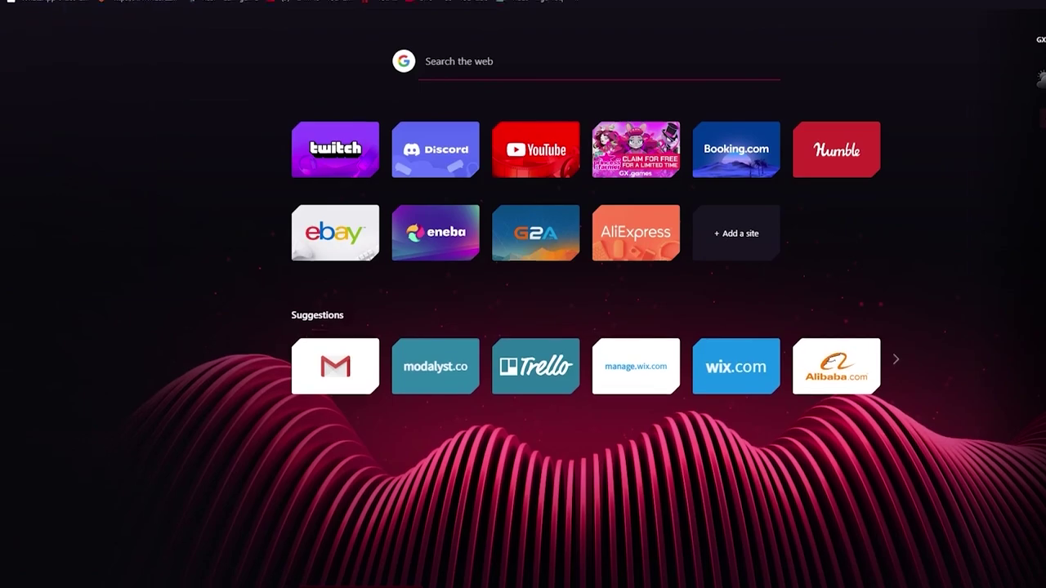
type("nike sotr")
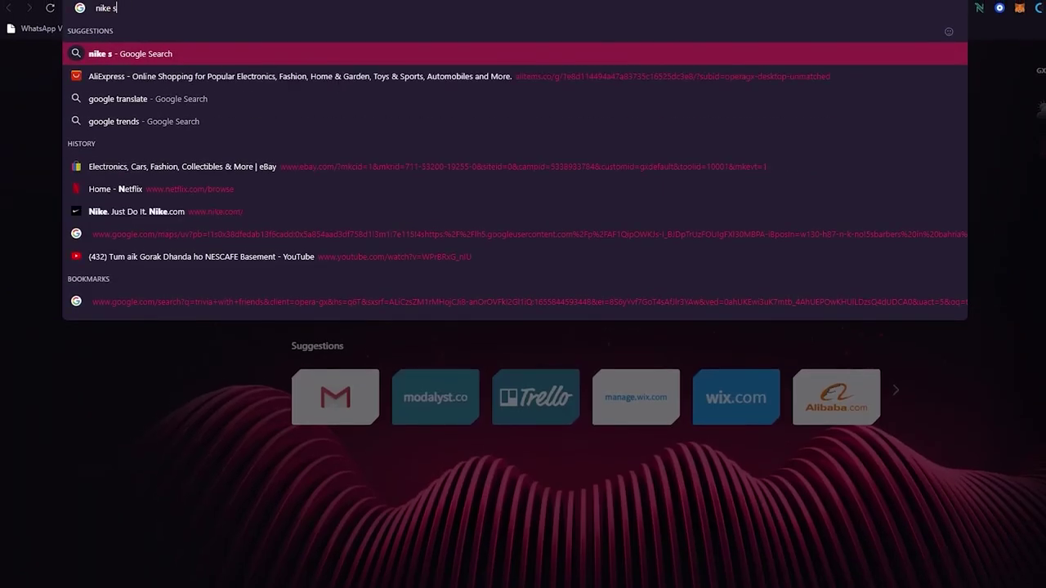
key("BackSpace")
key("BackSpace")
key("BackSpace")
type("tore")
key("Return")
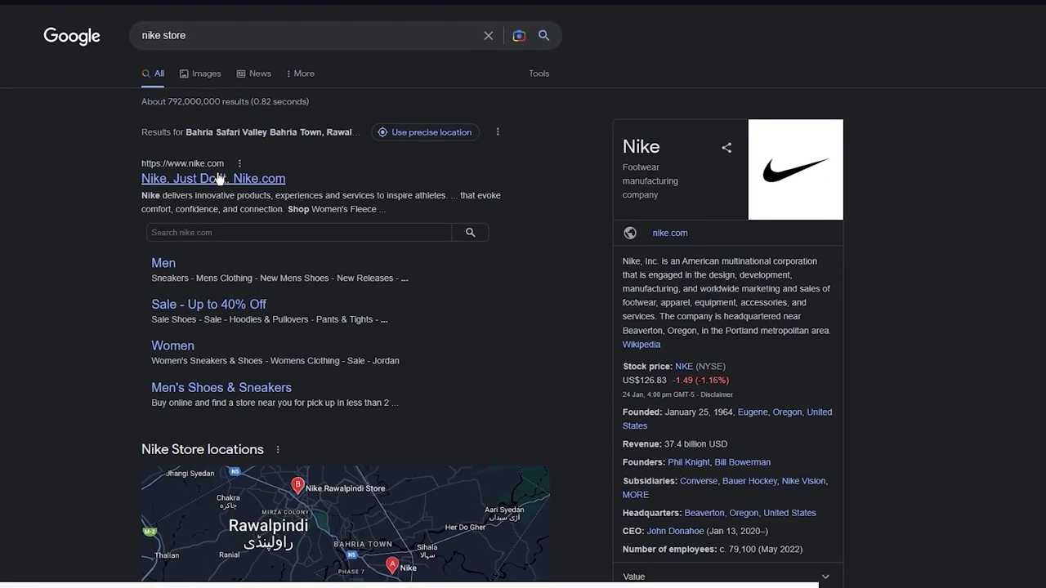
left_click(218, 179)
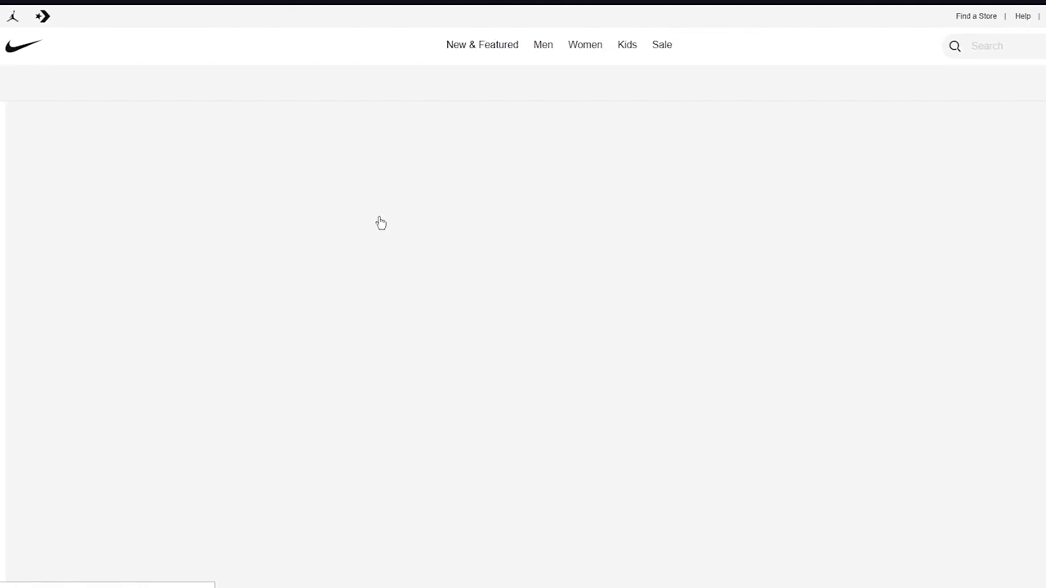
scroll(376, 224, "down", 3)
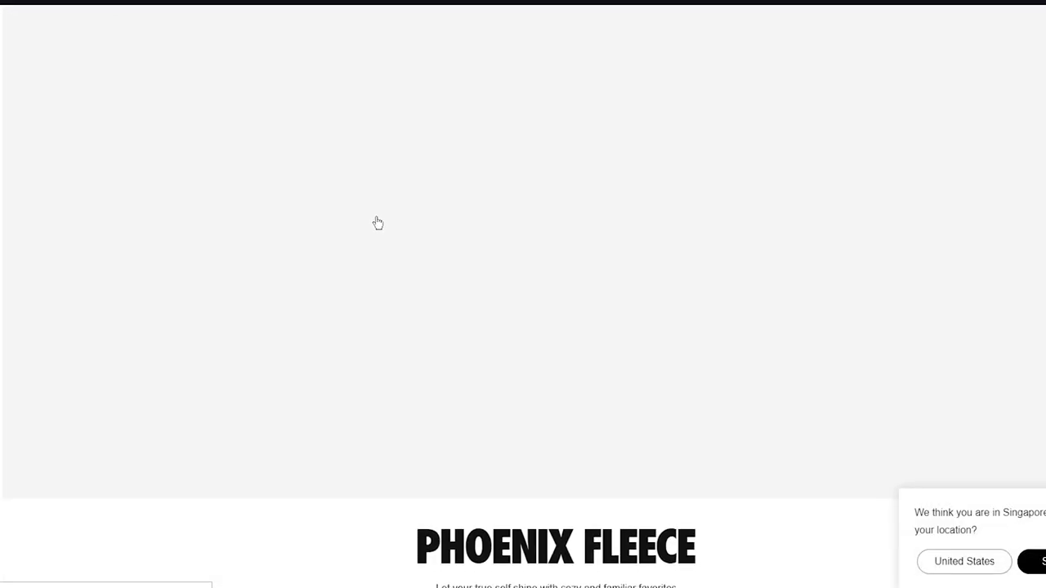
scroll(1016, 283, "down", 8)
scroll(1016, 283, "down", 4)
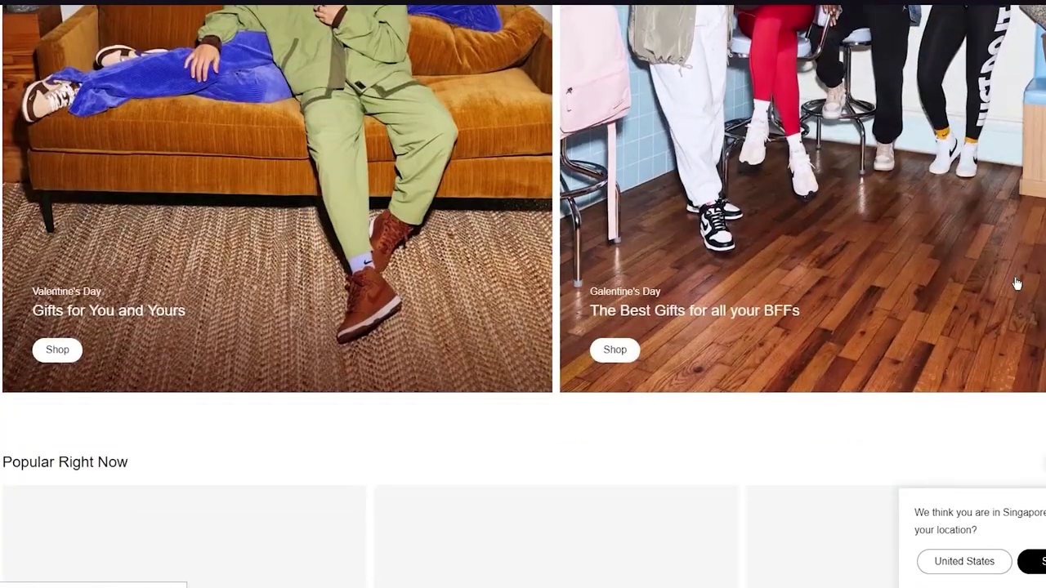
scroll(1015, 283, "up", 10)
scroll(1015, 283, "down", 12)
scroll(1015, 282, "down", 5)
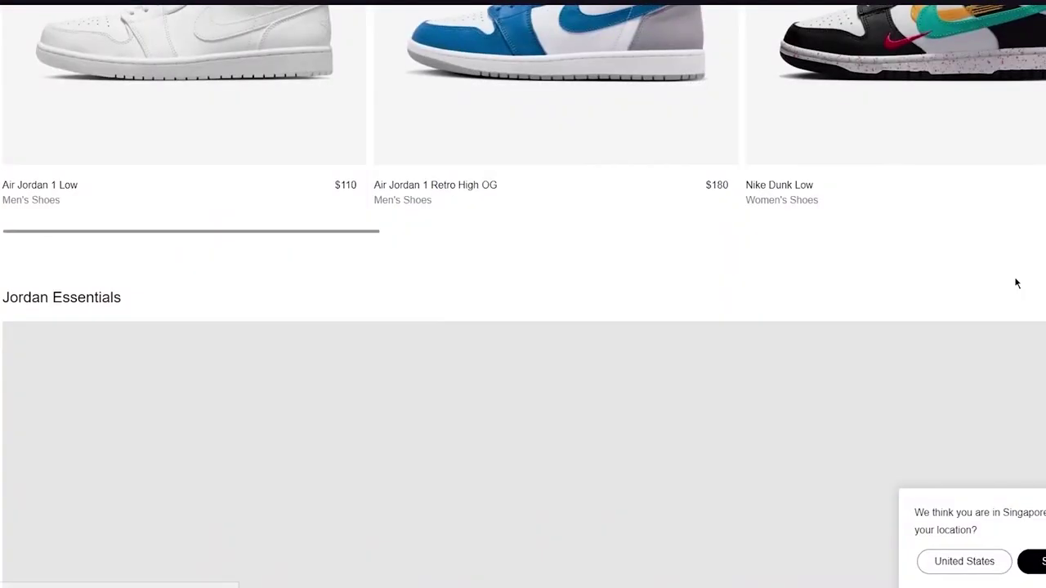
scroll(1015, 282, "up", 4)
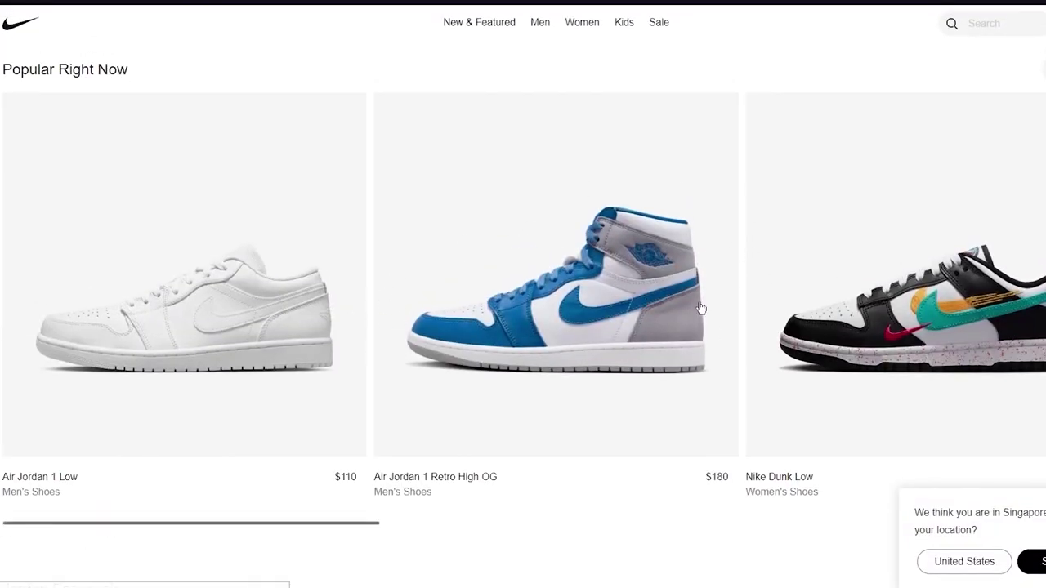
scroll(700, 308, "down", 8)
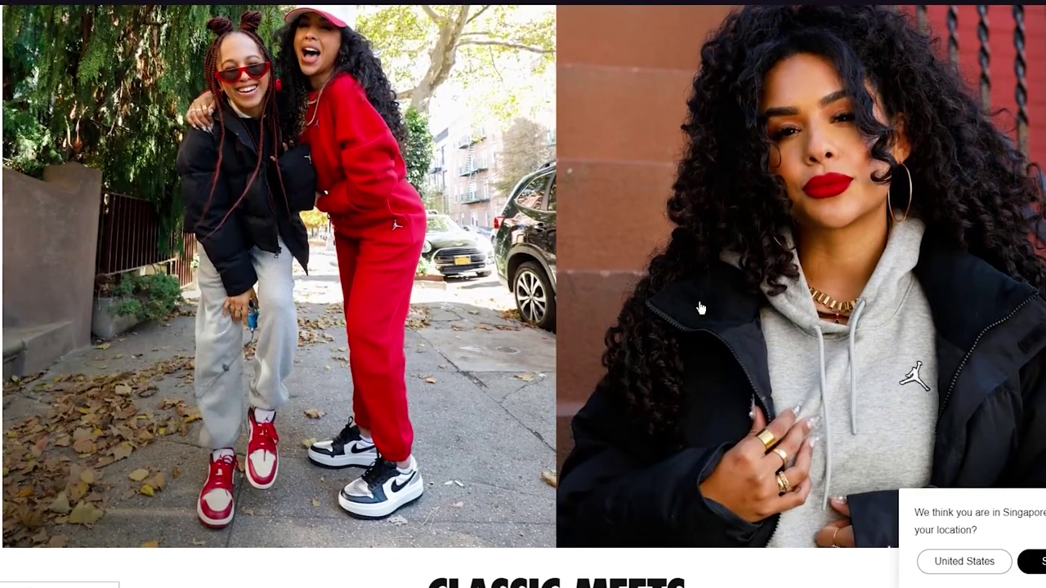
scroll(700, 308, "up", 6)
scroll(828, 308, "right", 2)
scroll(827, 308, "right", 10)
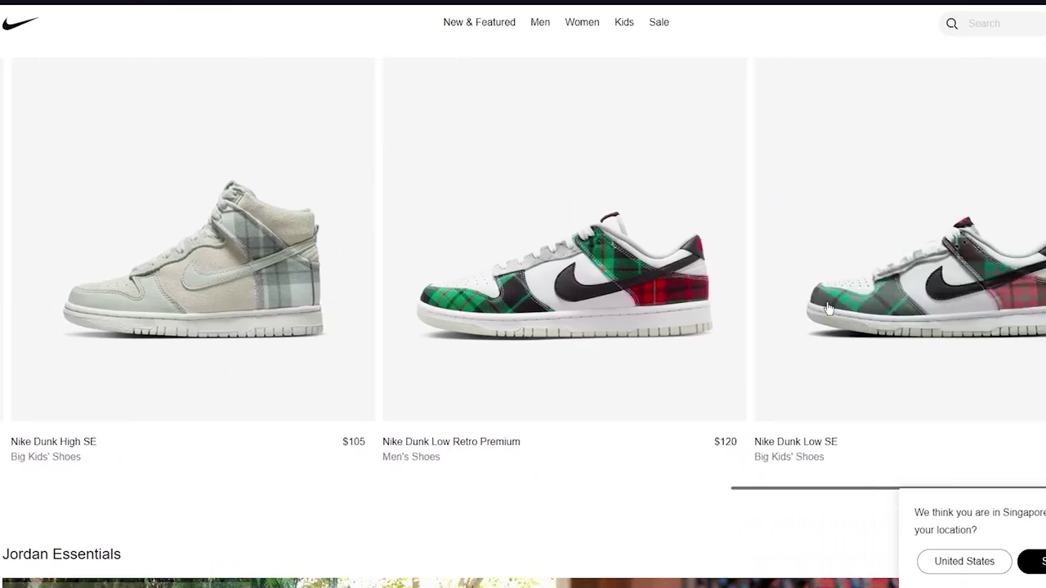
scroll(828, 308, "right", 5)
scroll(828, 308, "left", 15)
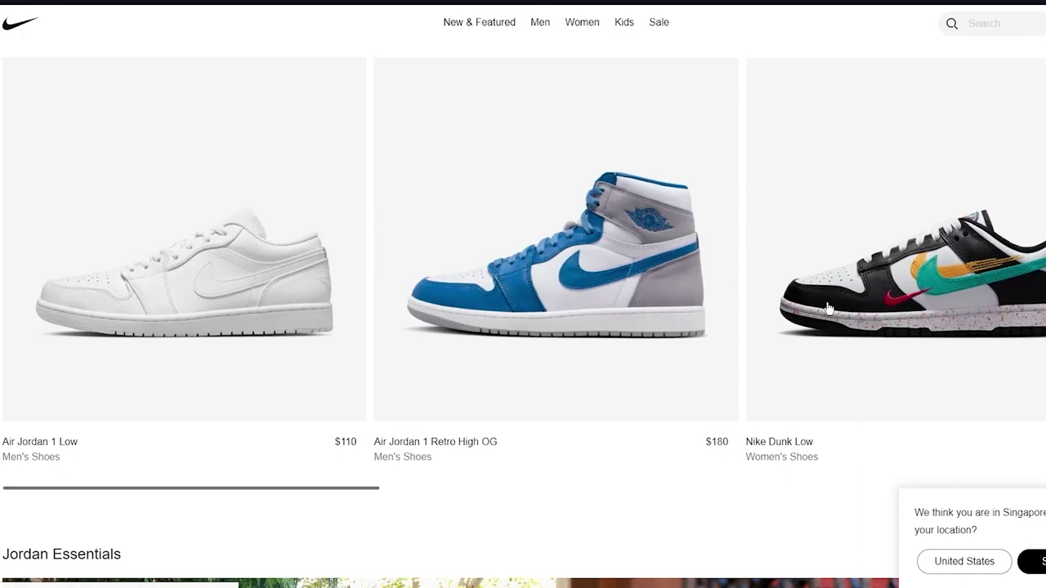
scroll(828, 308, "right", 8)
scroll(827, 308, "left", 8)
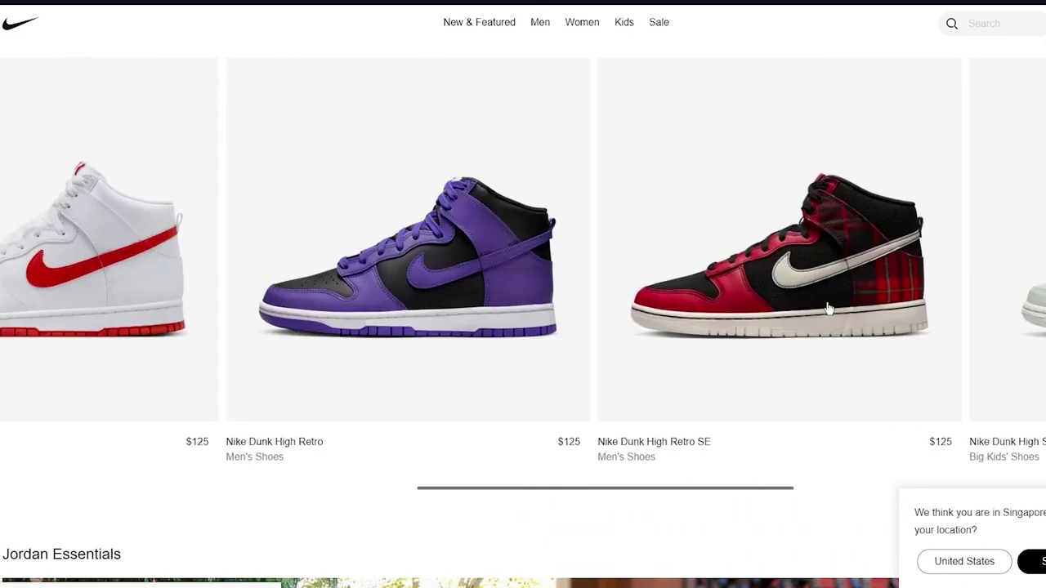
scroll(828, 308, "left", 2)
scroll(827, 308, "down", 15)
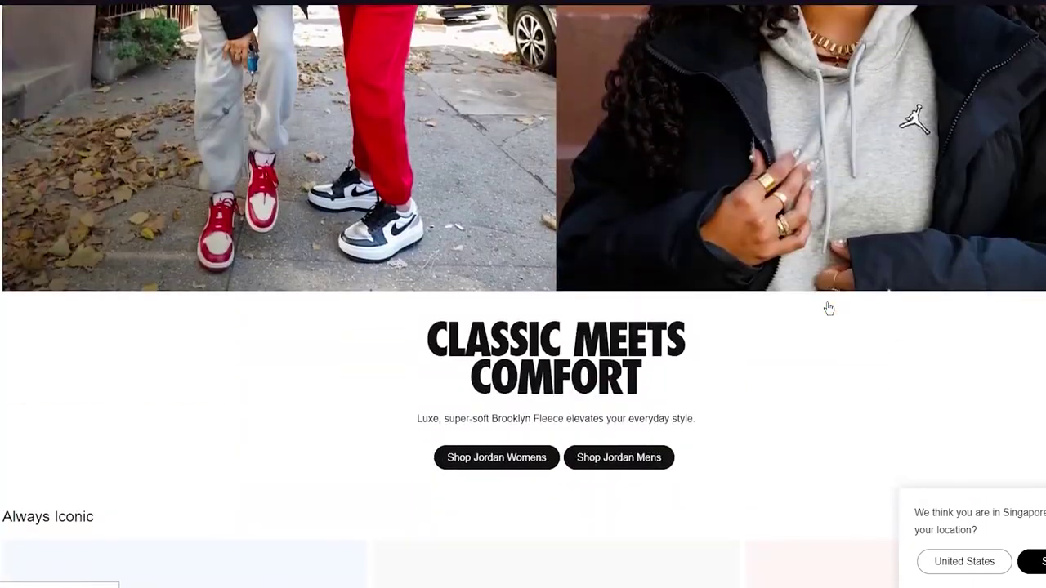
scroll(828, 308, "down", 4)
scroll(828, 308, "down", 4)
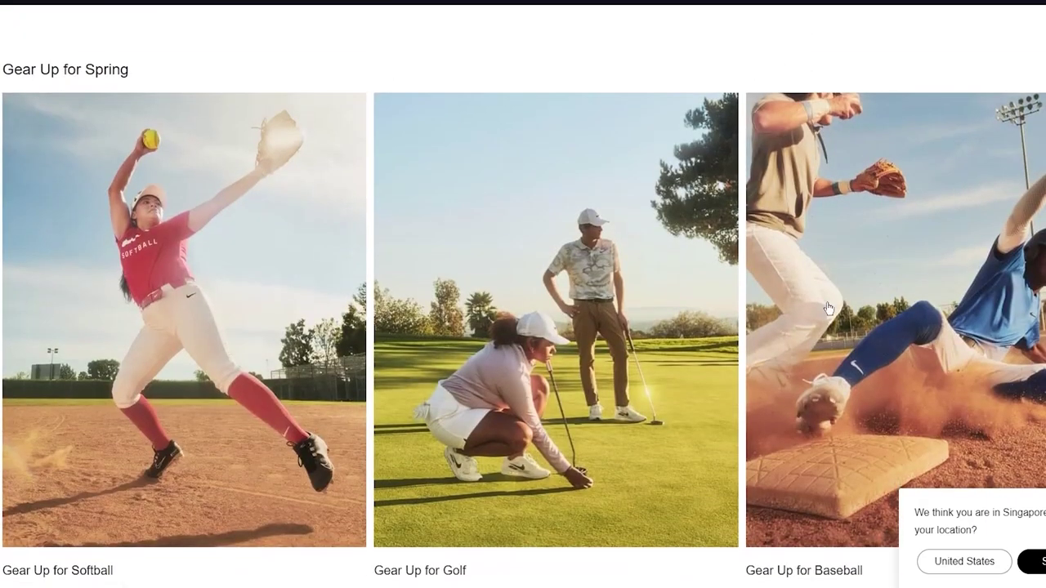
scroll(828, 308, "down", 5)
scroll(827, 308, "up", 20)
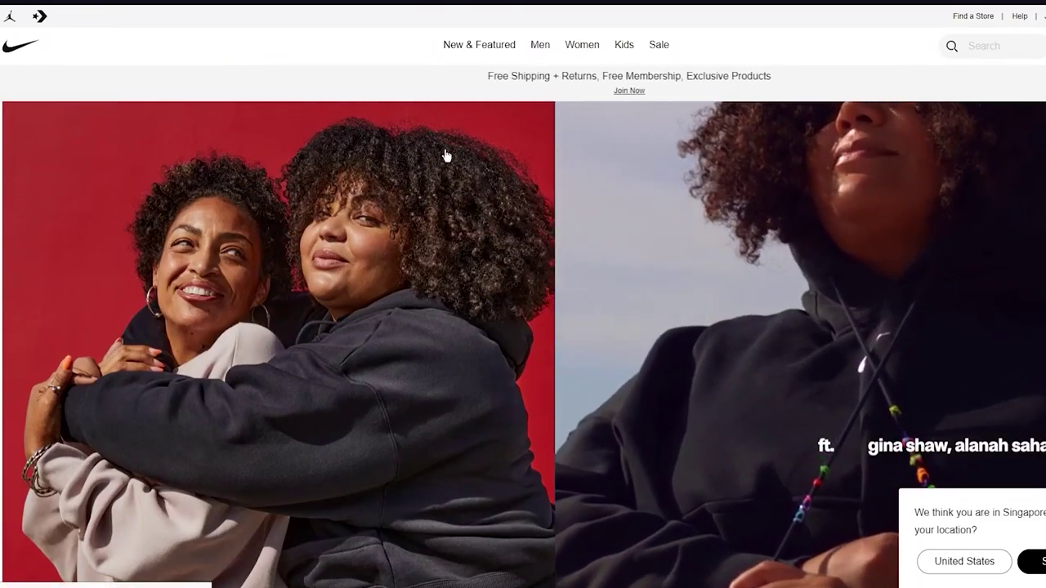
scroll(475, 226, "down", 3)
scroll(475, 226, "down", 2)
scroll(474, 226, "up", 6)
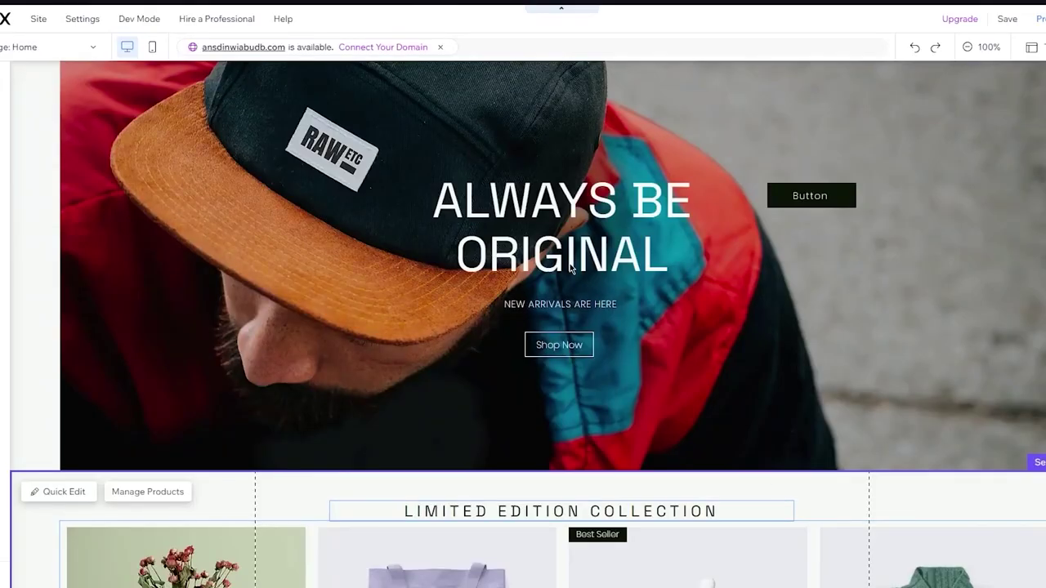
scroll(569, 266, "down", 10)
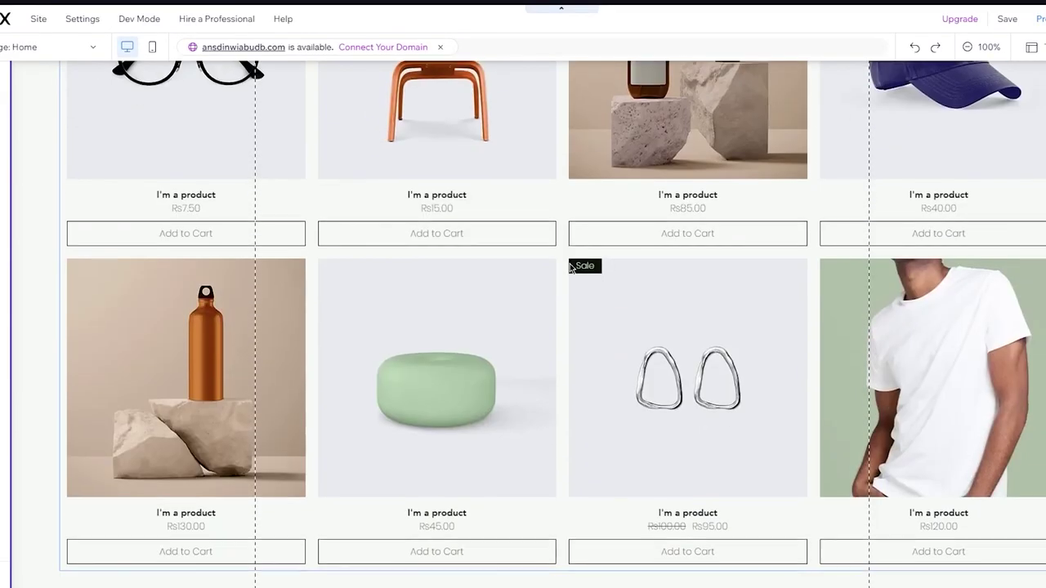
Scroll to the Limited Edition Collection gallery and select it.
scroll(569, 266, "up", 9)
scroll(569, 266, "down", 3)
scroll(570, 267, "down", 5)
scroll(569, 267, "up", 8)
scroll(570, 267, "down", 3)
scroll(490, 196, "down", 3)
scroll(398, 117, "up", 2)
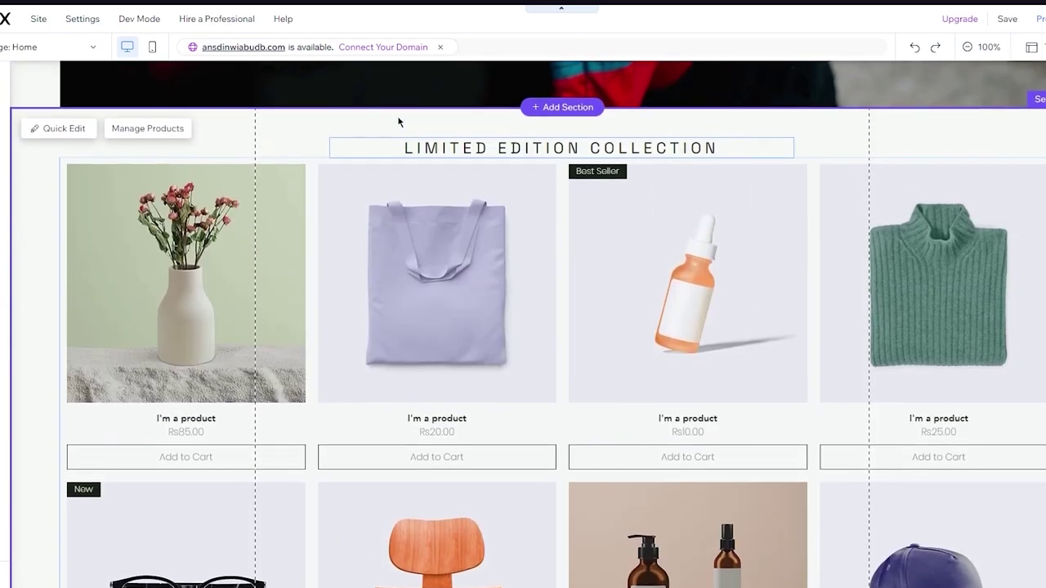
left_click(297, 258)
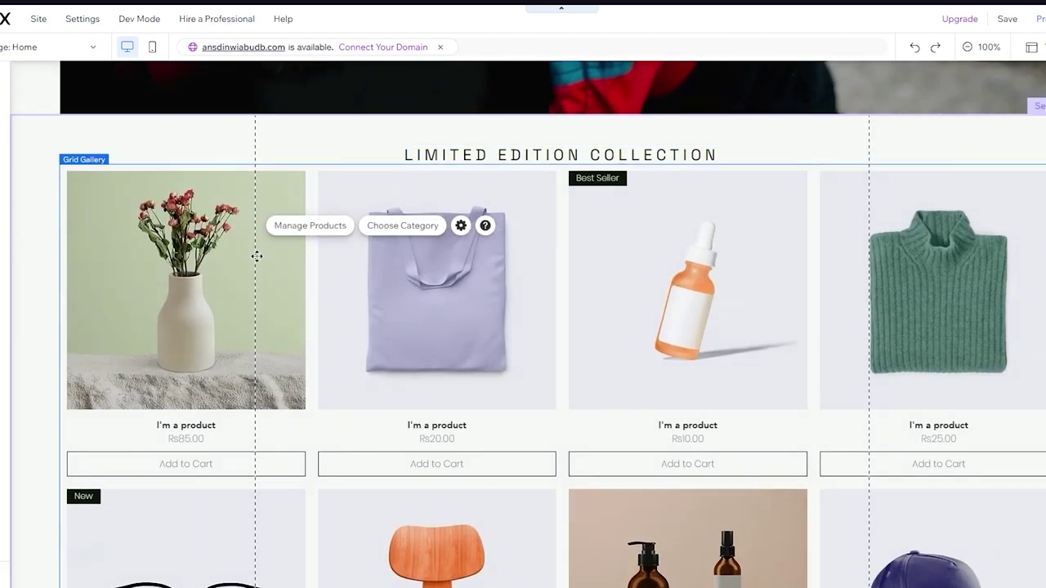
right_click(481, 373)
left_click(705, 306)
Open Manage Products from the gallery's floating toolbar.
scroll(706, 307, "down", 3)
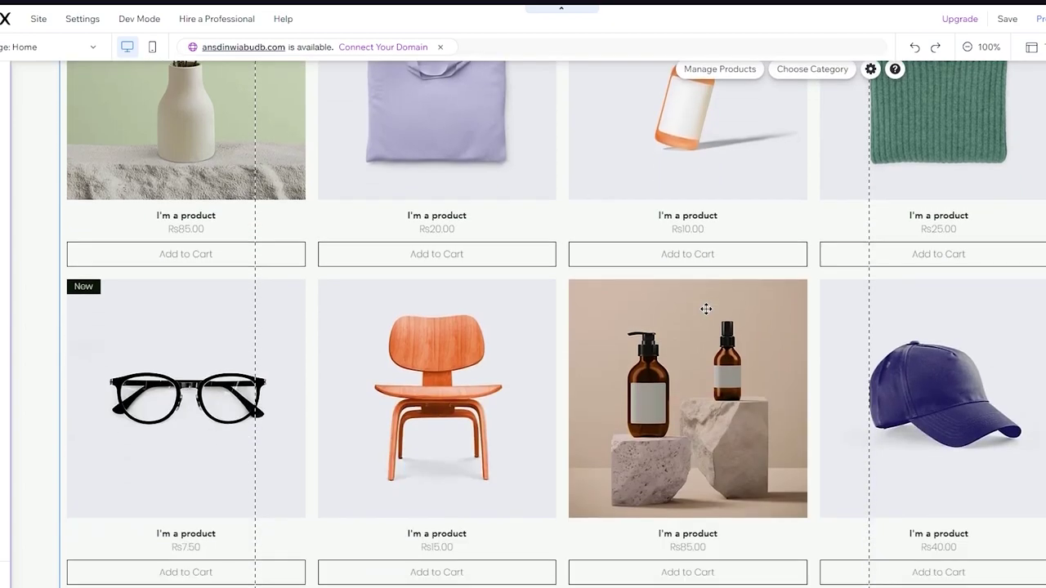
scroll(706, 309, "down", 5)
scroll(705, 305, "up", 7)
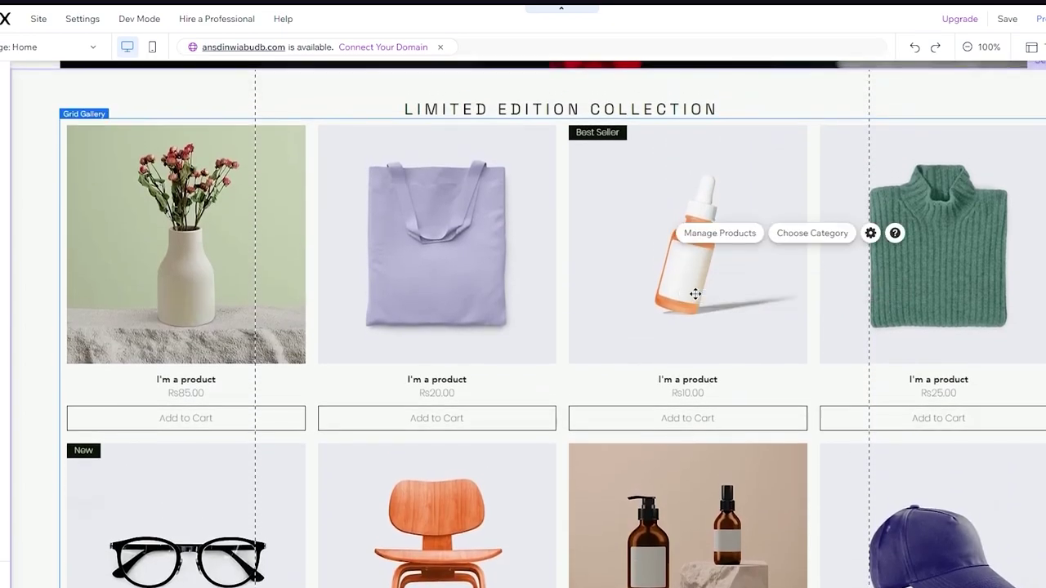
left_click(704, 236)
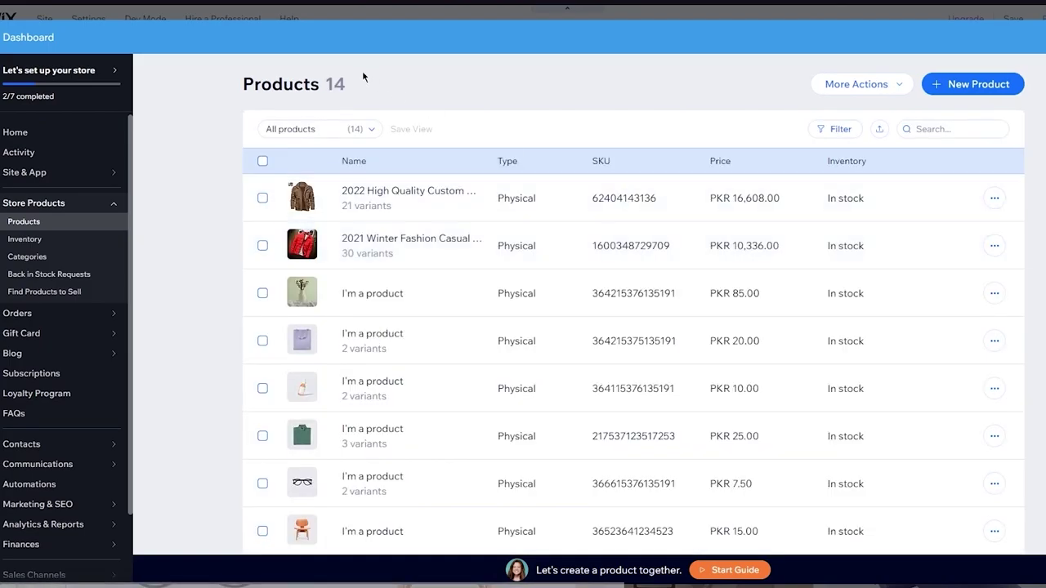
Tick the two jacket rows, browse their actions, then clear the selection.
left_click(262, 199)
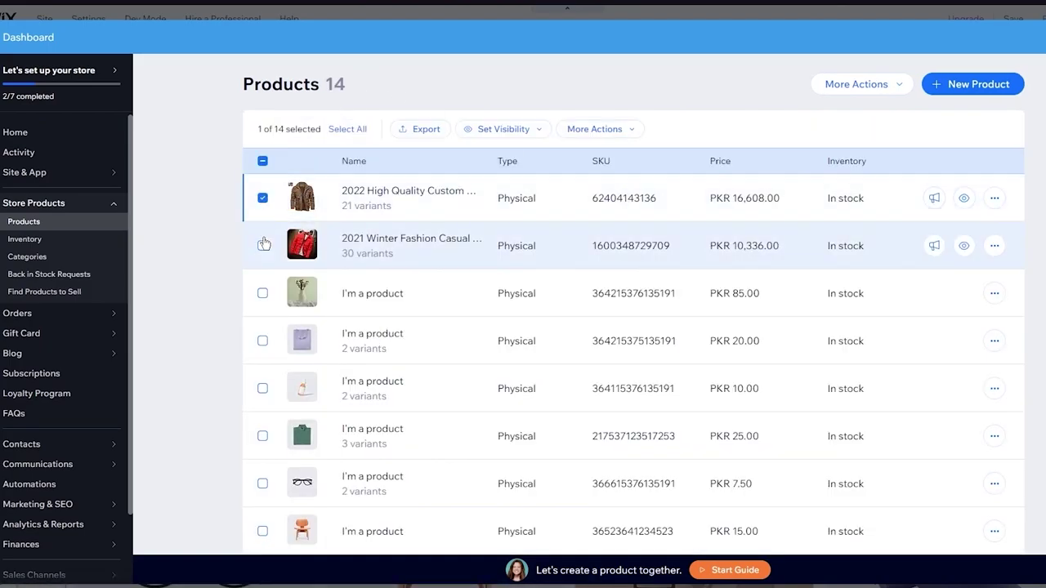
left_click(262, 247)
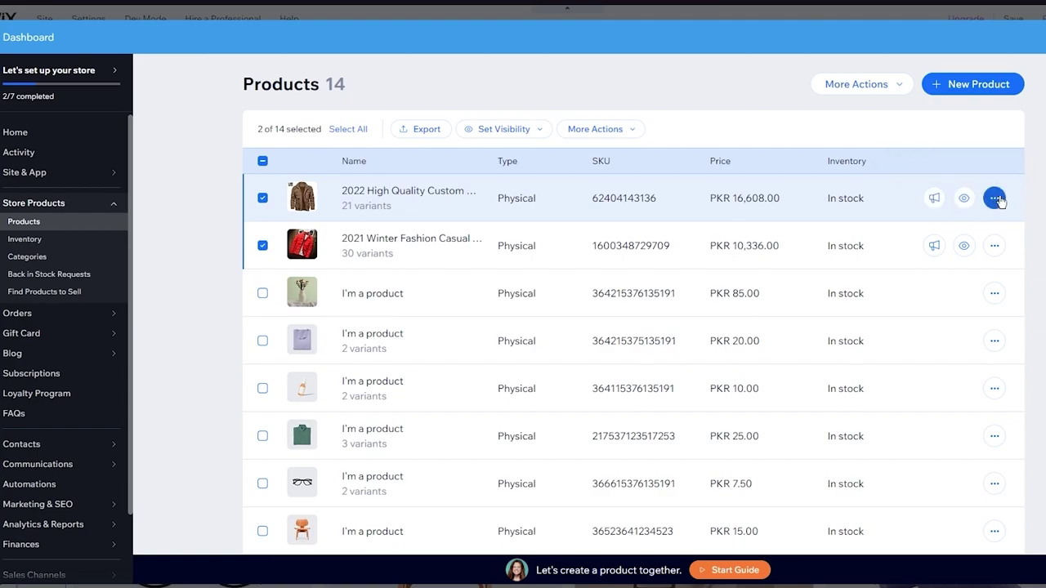
left_click(994, 198)
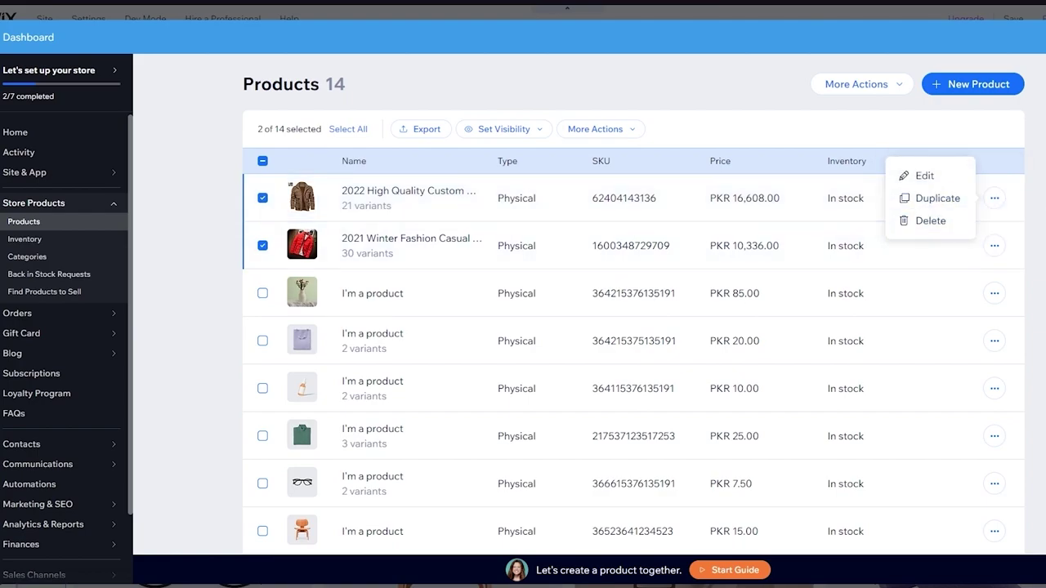
left_click(890, 87)
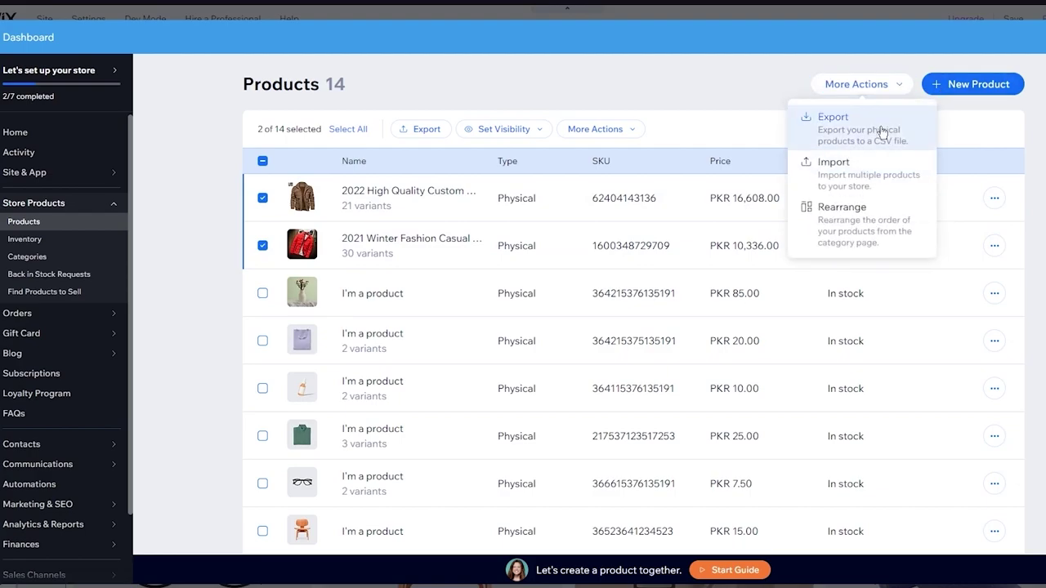
left_click(733, 89)
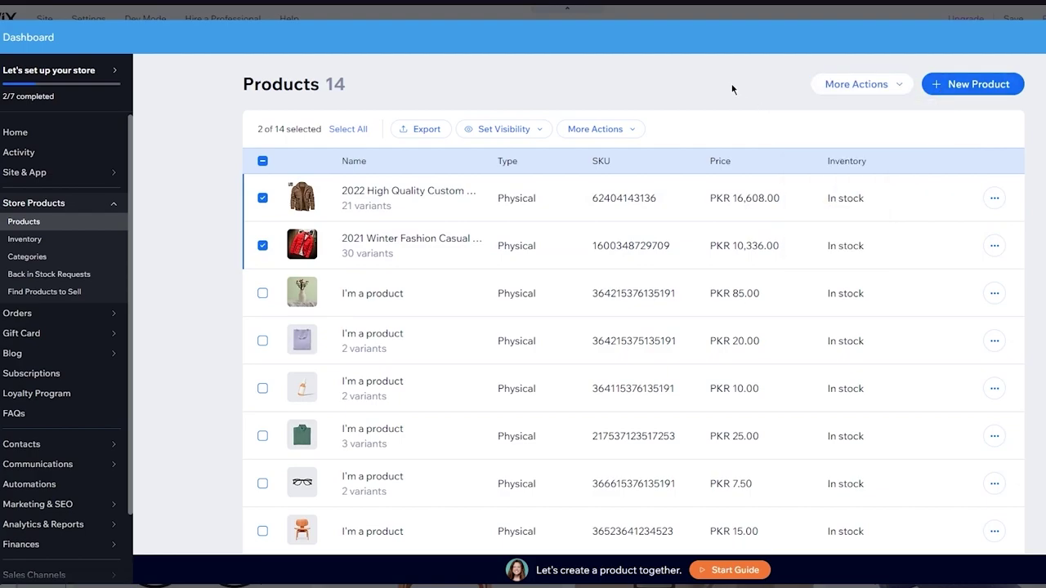
left_click(262, 161)
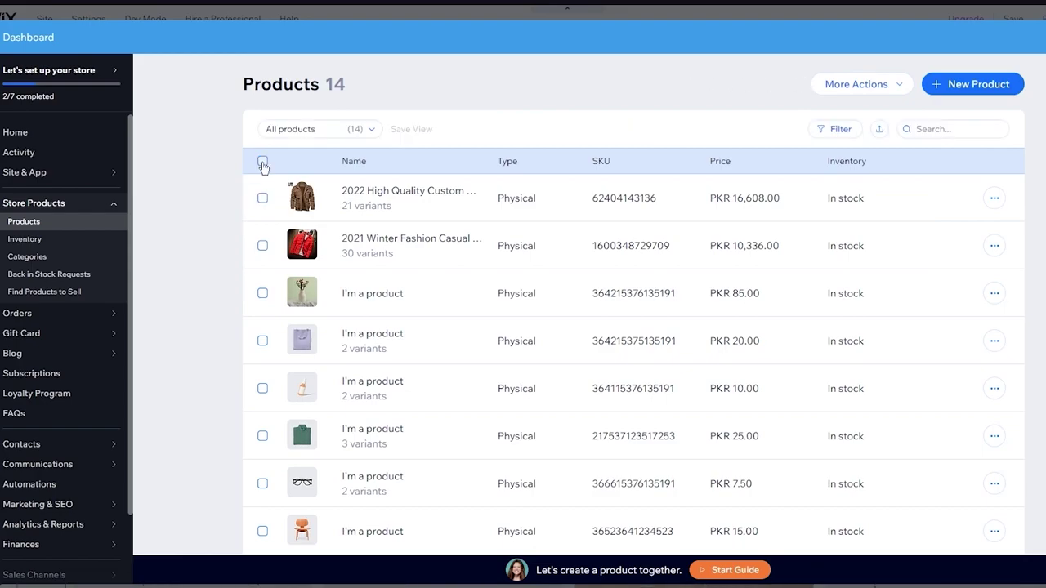
scroll(464, 282, "down", 4)
scroll(468, 292, "up", 4)
scroll(468, 292, "down", 4)
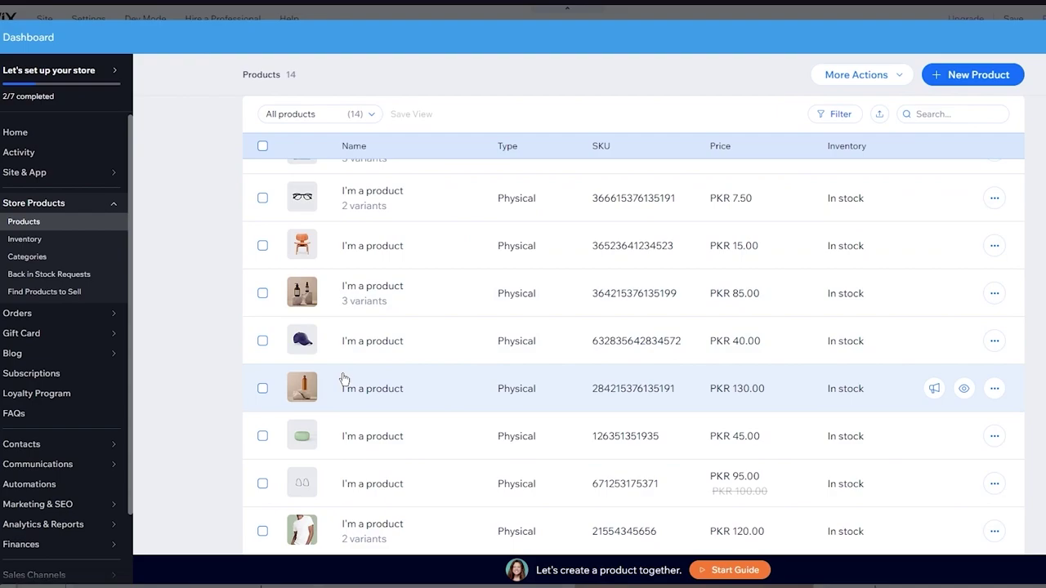
scroll(269, 433, "up", 4)
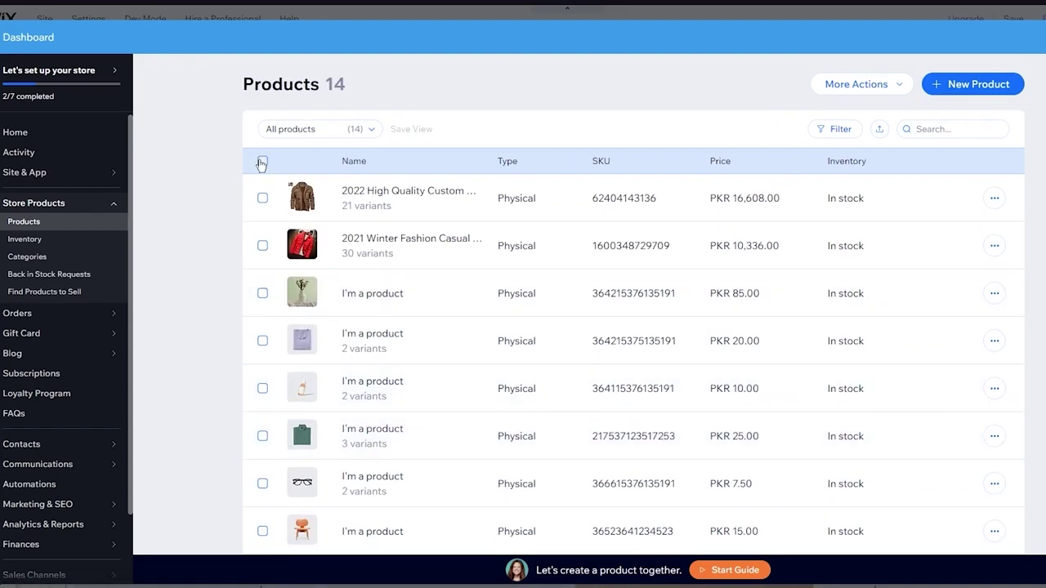
Select all products except the two jackets and delete the 12 placeholders.
left_click(262, 163)
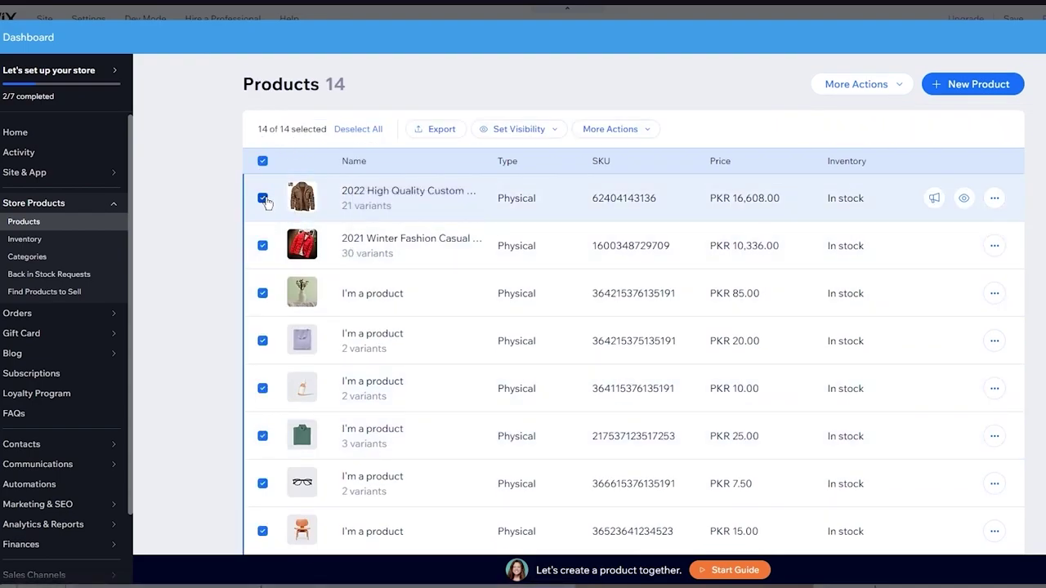
left_click(262, 199)
left_click(263, 246)
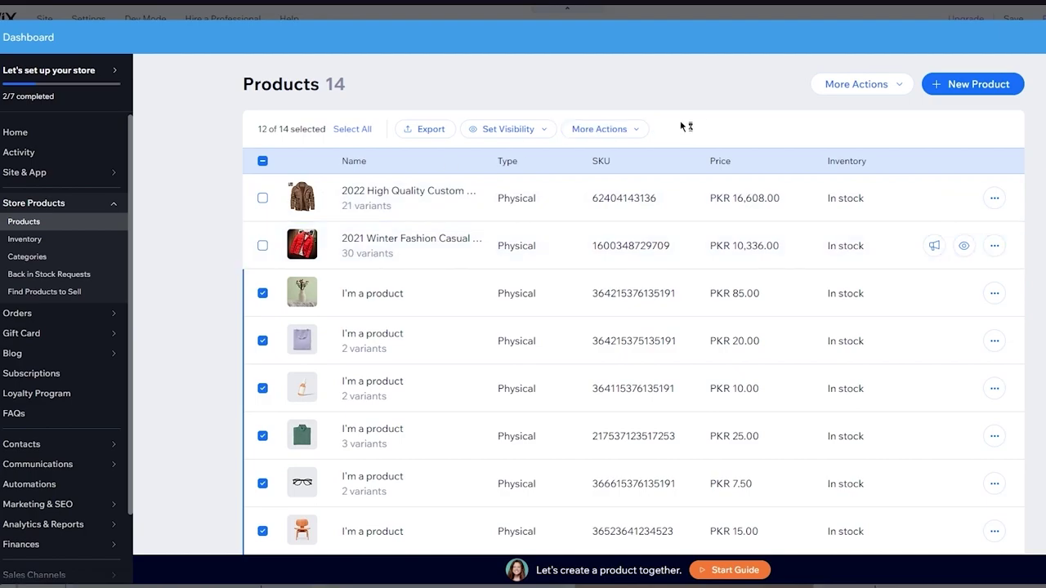
left_click(616, 129)
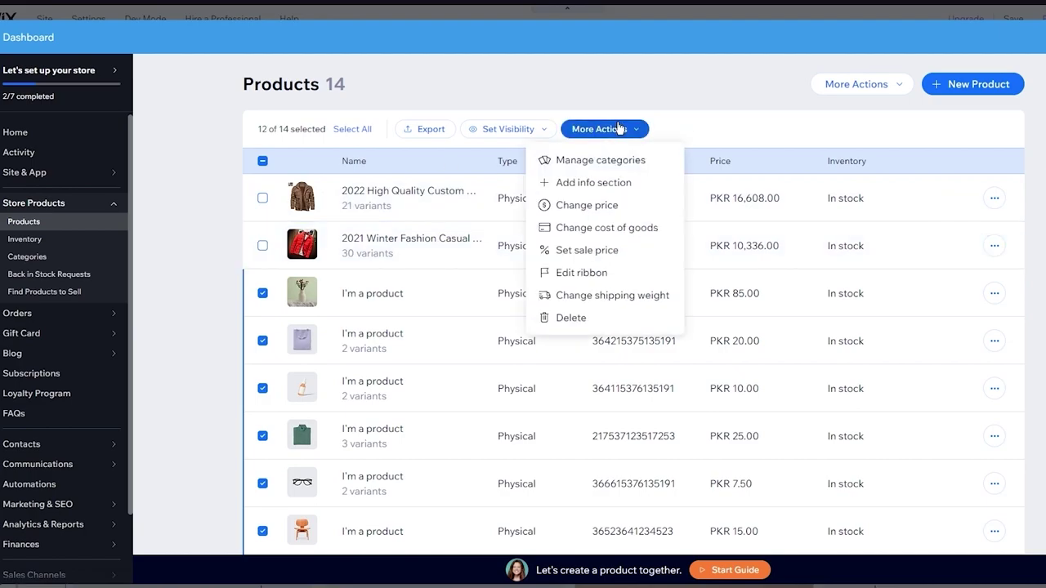
left_click(572, 318)
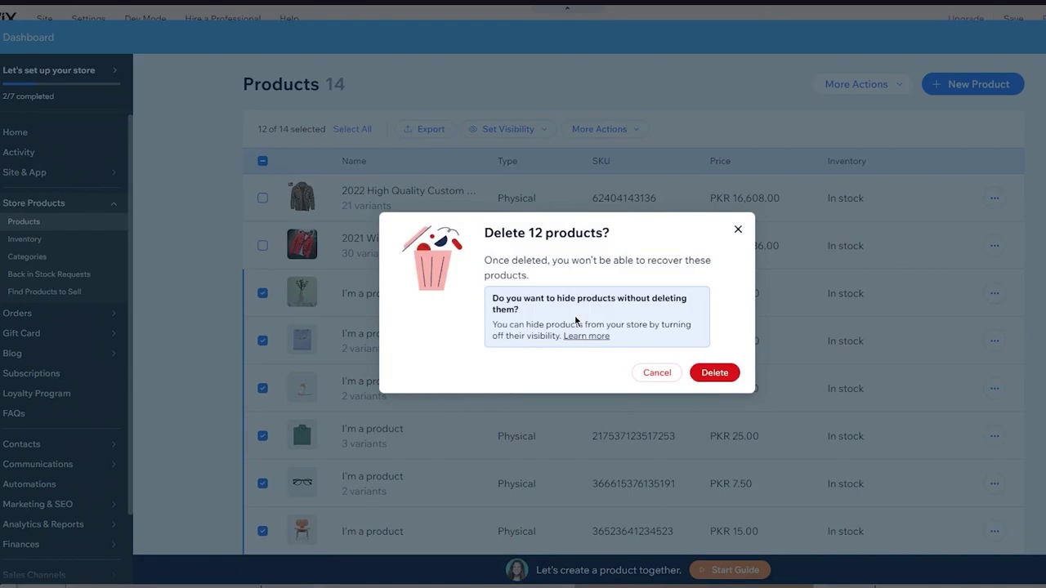
left_click(708, 376)
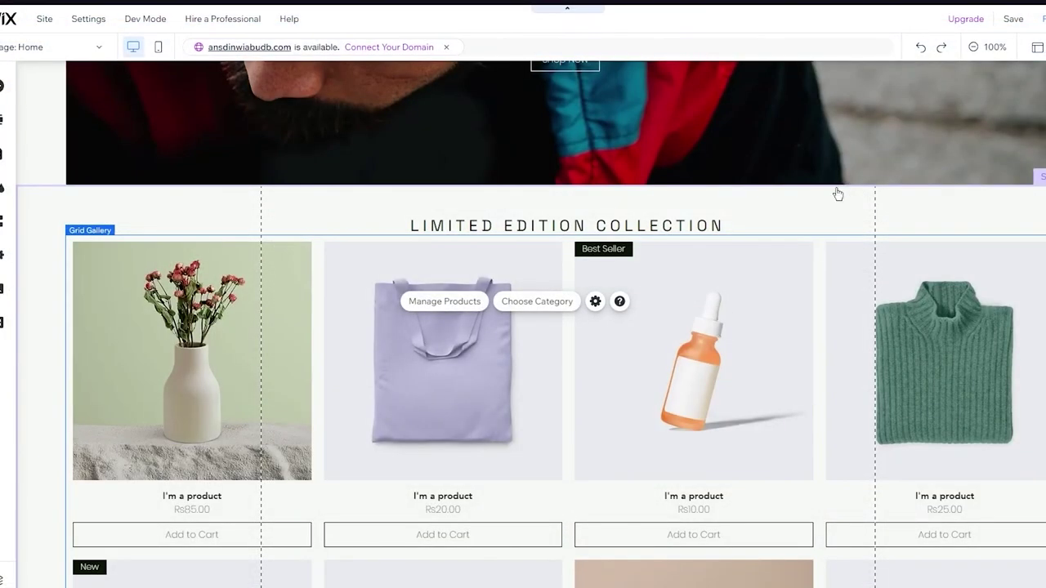
scroll(789, 231, "down", 5)
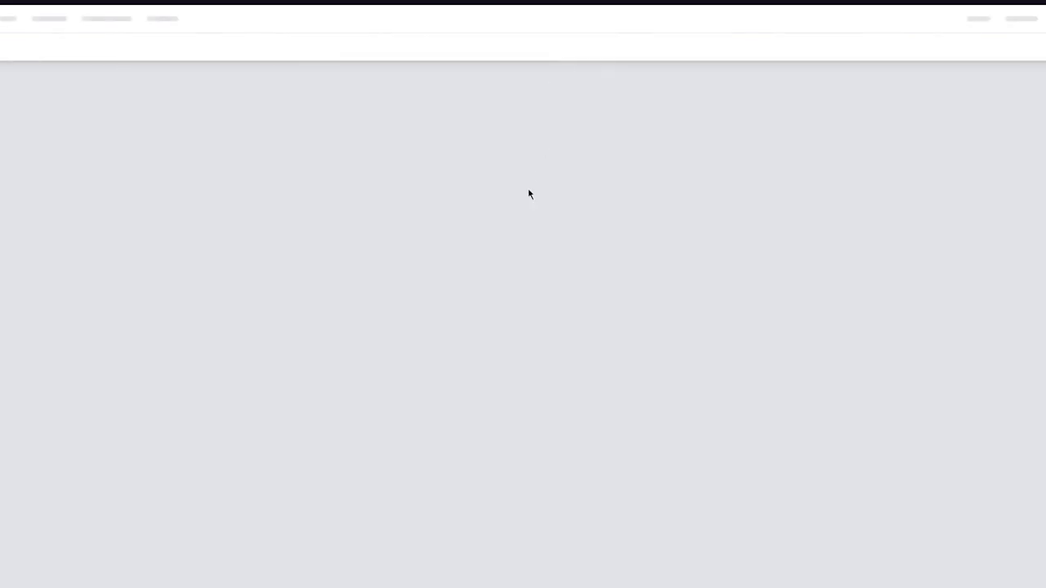
Scroll the home page to the Limited Edition Collection showing jackets at Rs16,608.00 and Rs10,336.00.
scroll(614, 229, "down", 3)
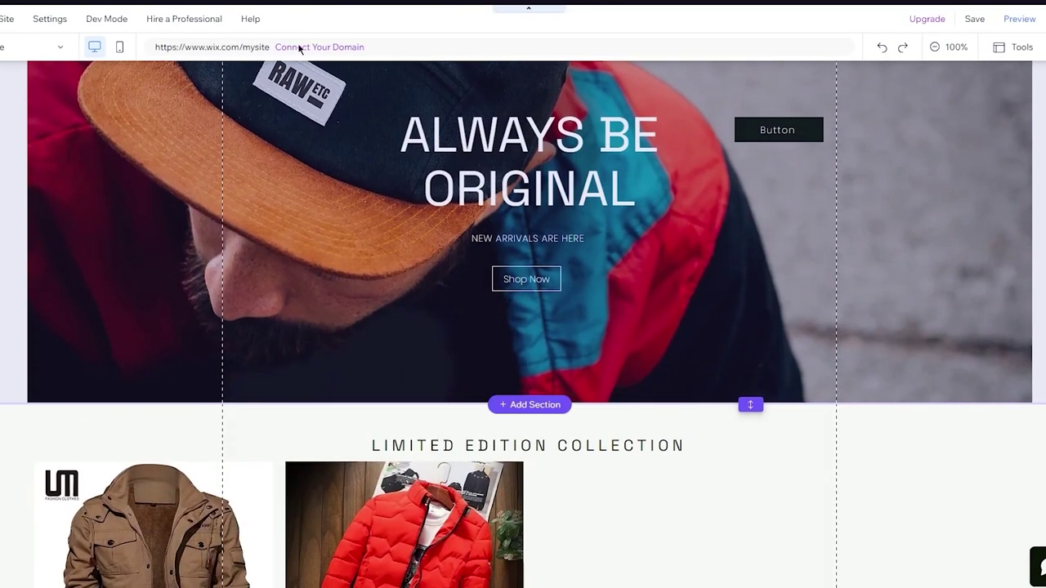
scroll(433, 209, "down", 5)
scroll(616, 359, "down", 3)
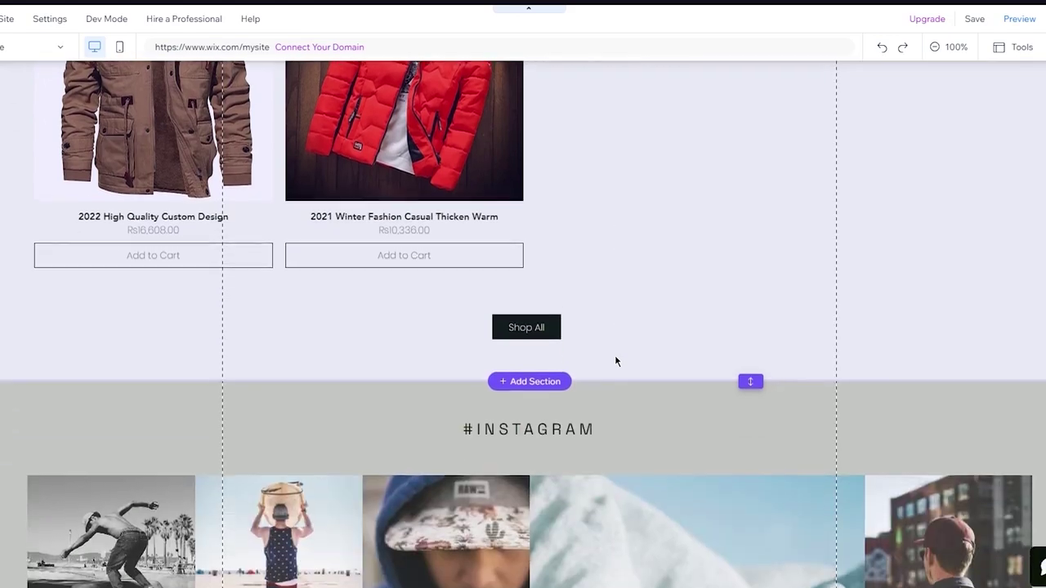
scroll(290, 229, "up", 3)
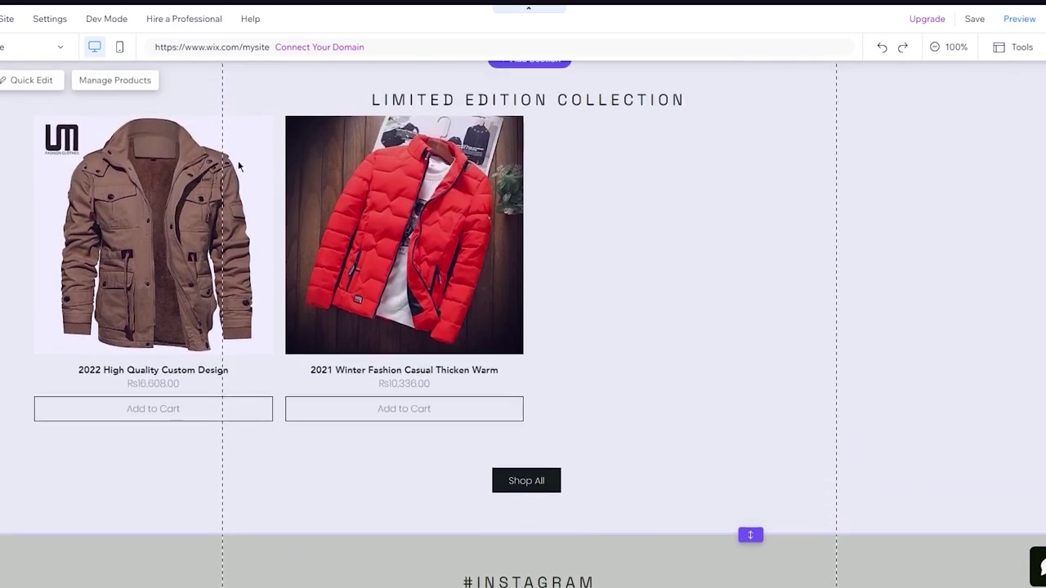
scroll(541, 437, "down", 5)
scroll(372, 164, "up", 6)
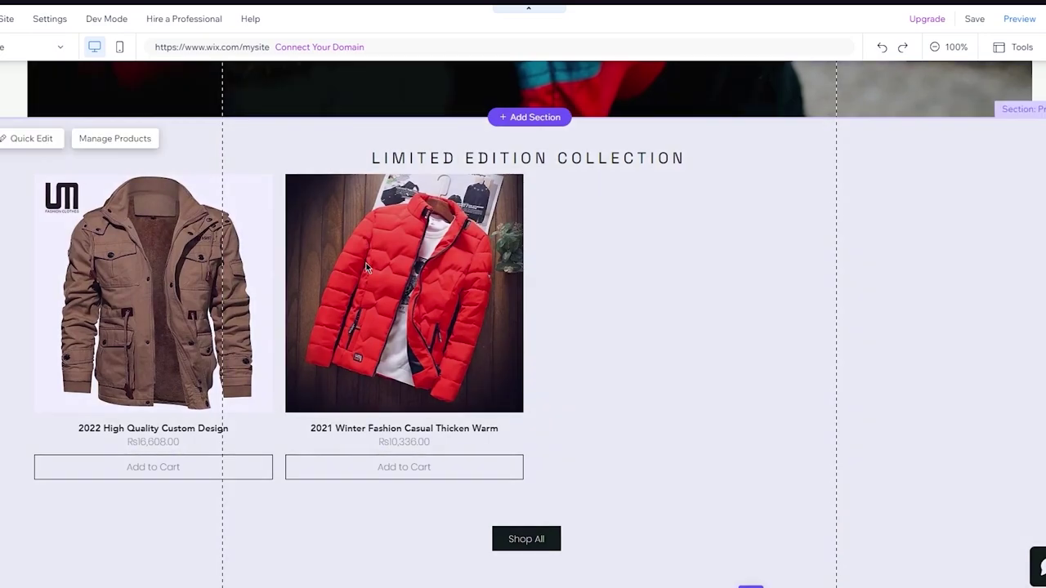
scroll(623, 233, "down", 1)
Select the Grid Gallery and open its Settings showing product name, price, ribbon and Swap image on hover.
scroll(623, 230, "up", 3)
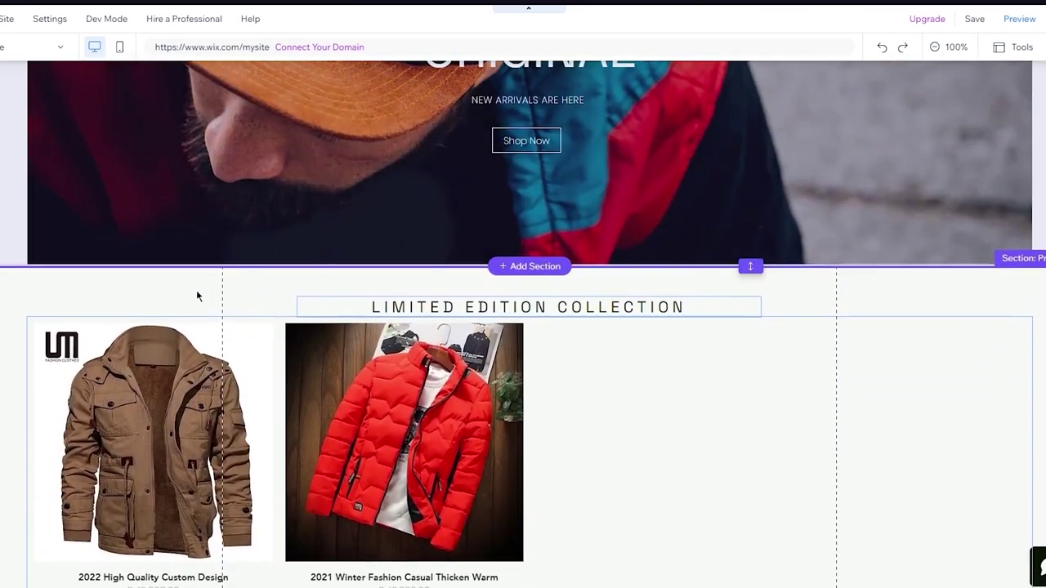
mouse_move(101, 296)
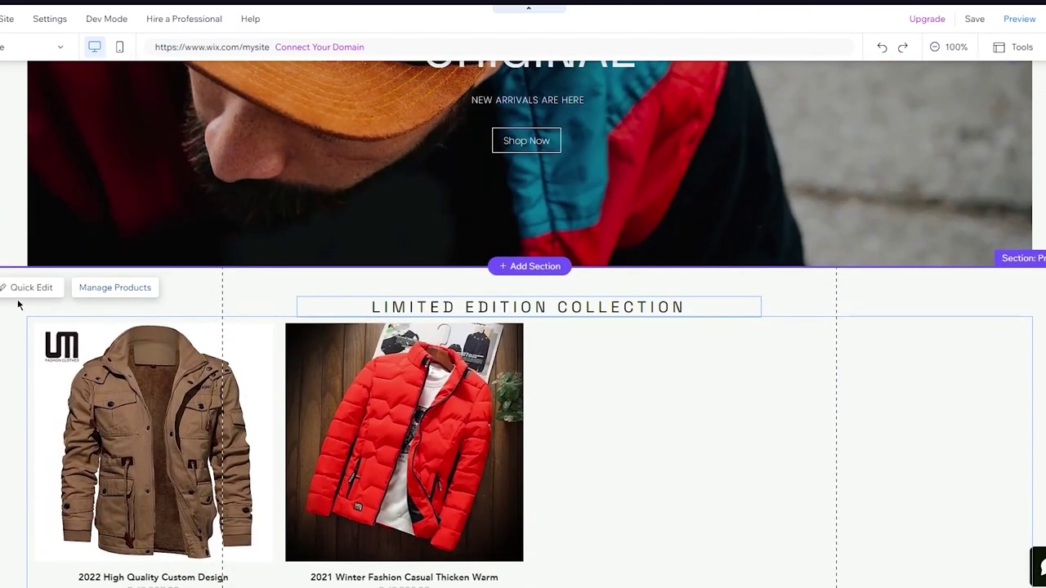
left_click(572, 350)
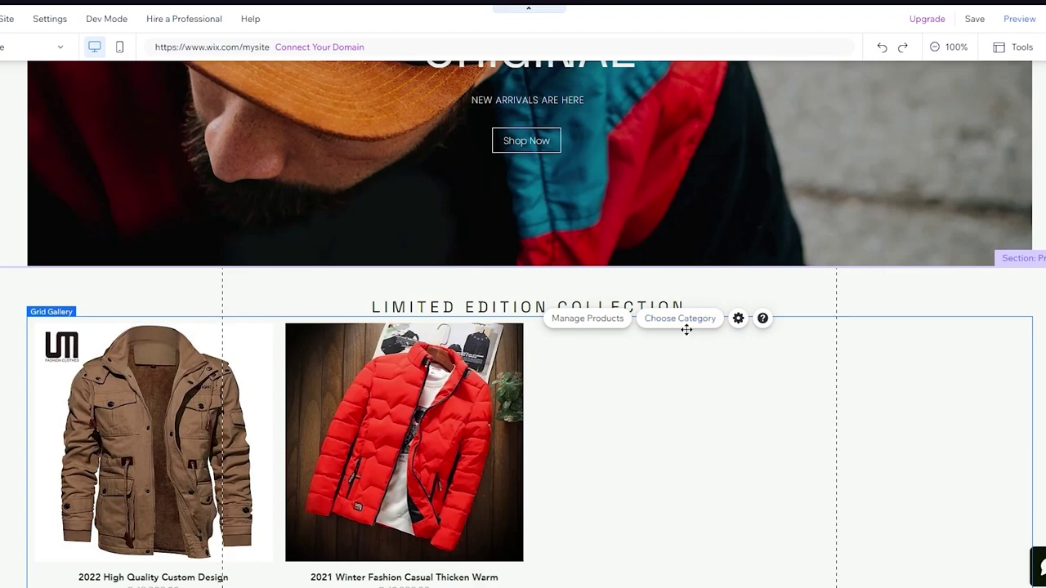
left_click(685, 327)
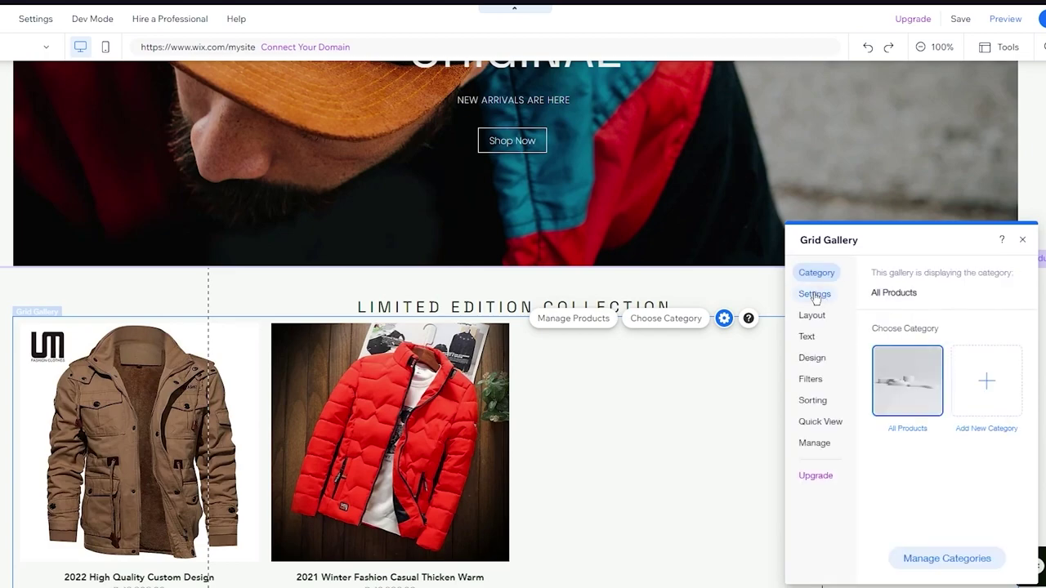
left_click(972, 374)
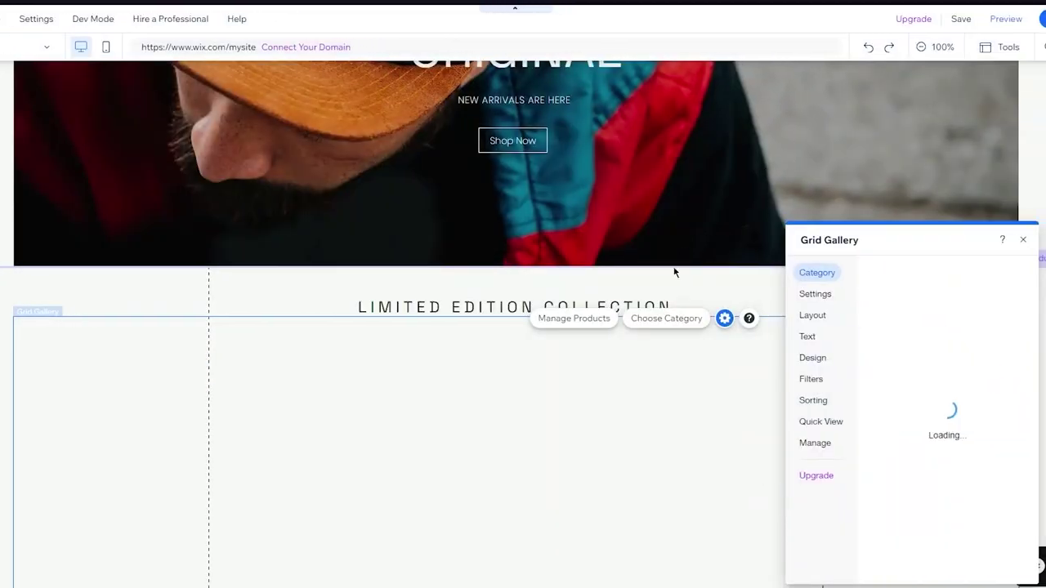
scroll(659, 298, "down", 2)
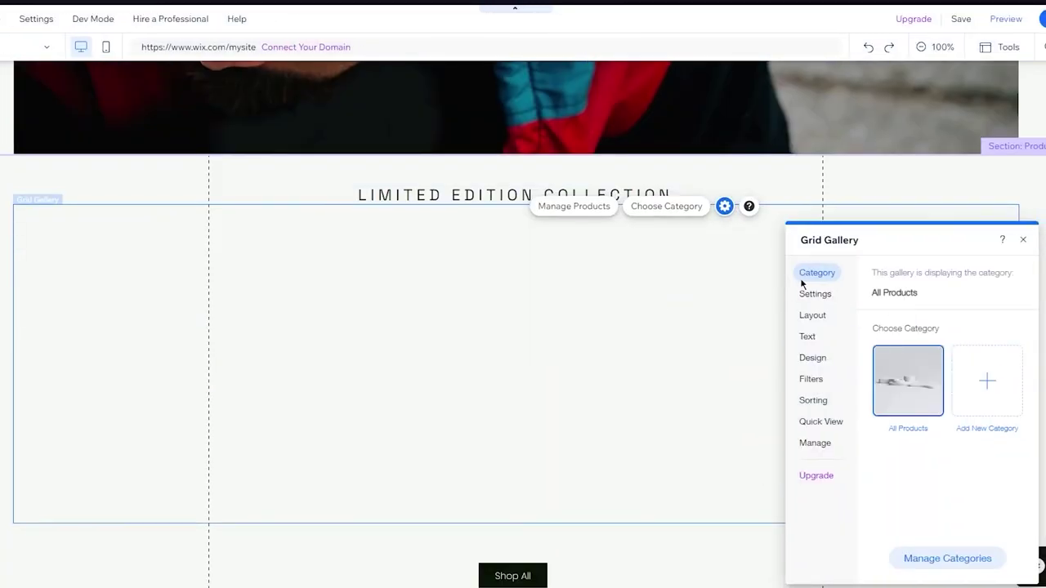
left_click(809, 302)
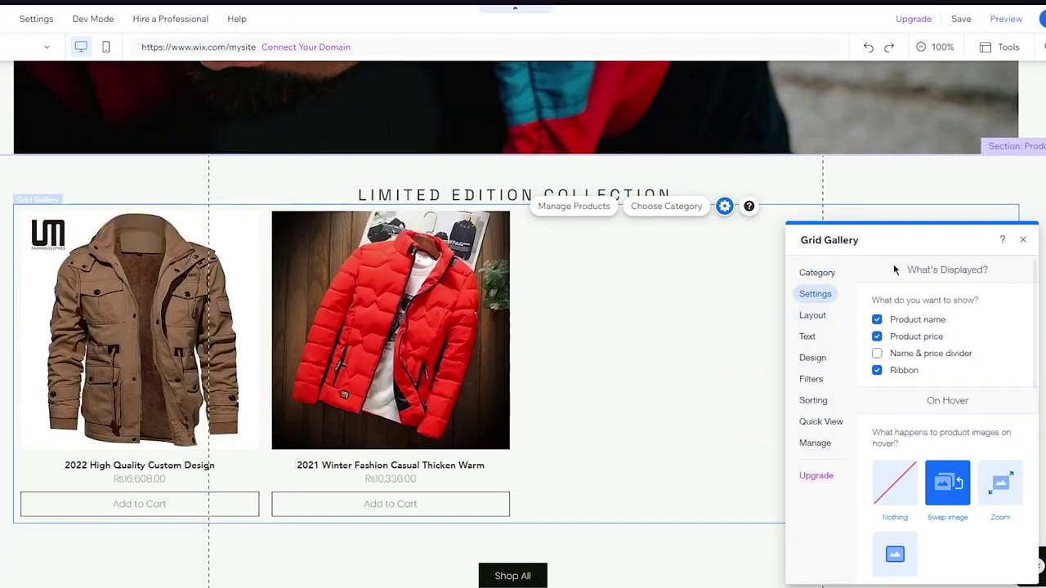
Give the Grid Gallery the third, boxed card display style with centred product info alignment.
left_click(816, 317)
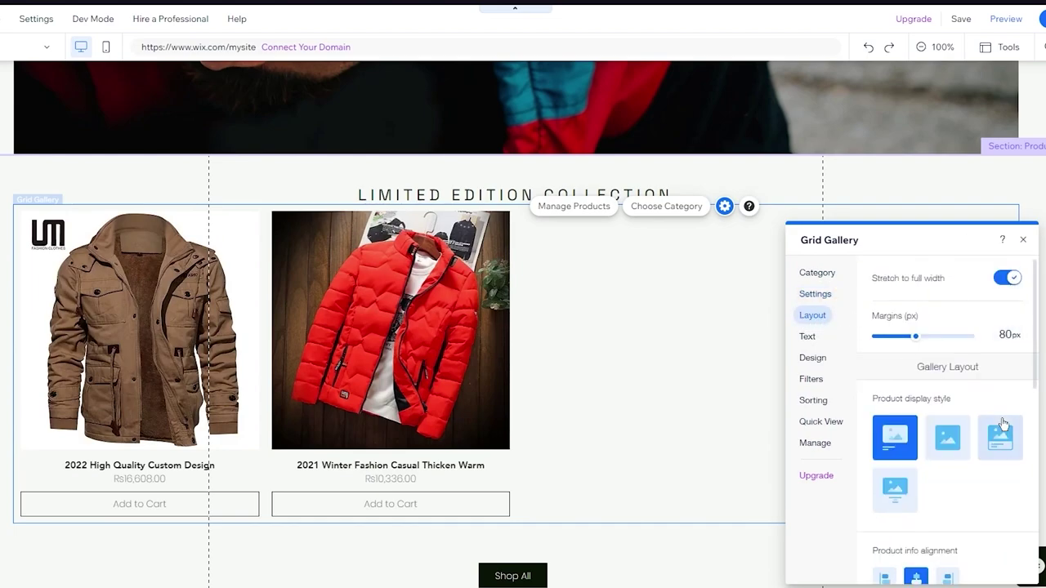
left_click(941, 441)
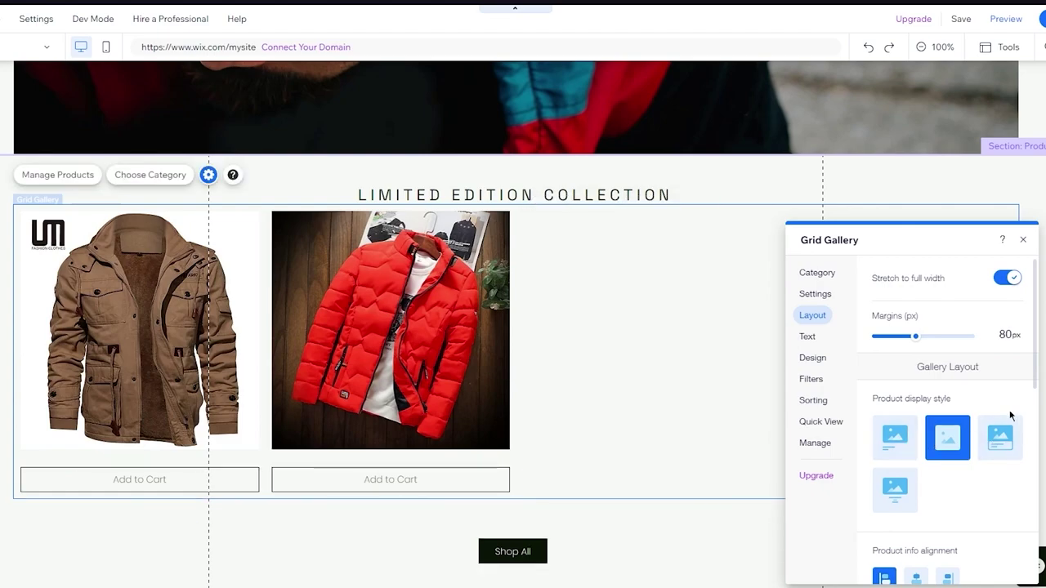
left_click(1003, 435)
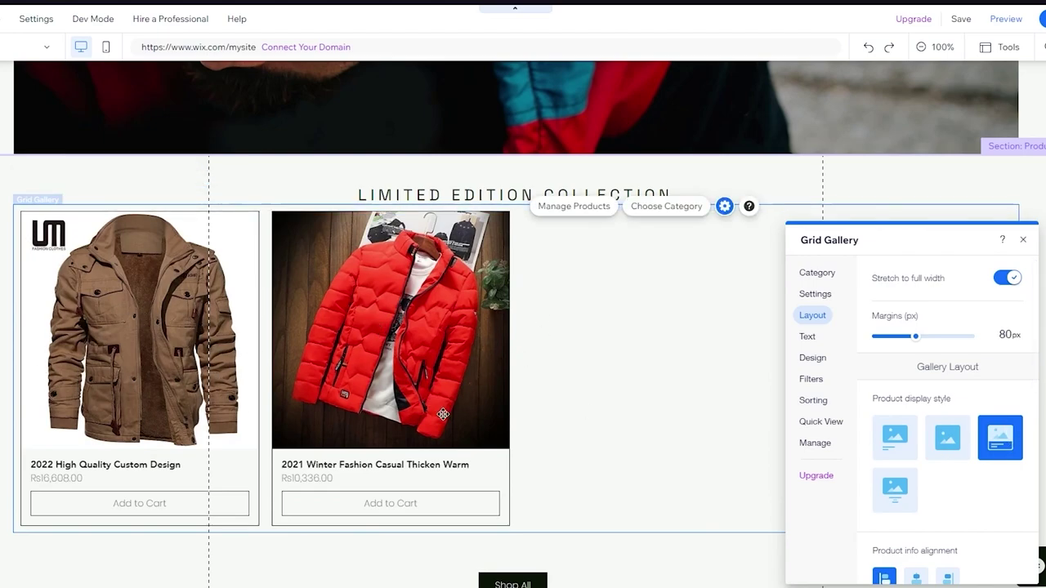
left_click(893, 489)
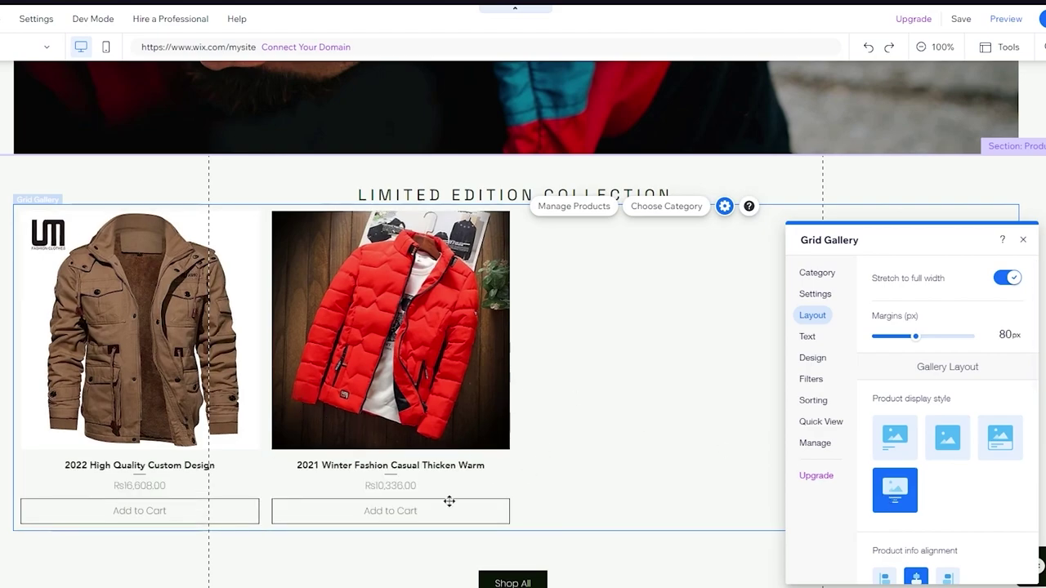
left_click(1002, 442)
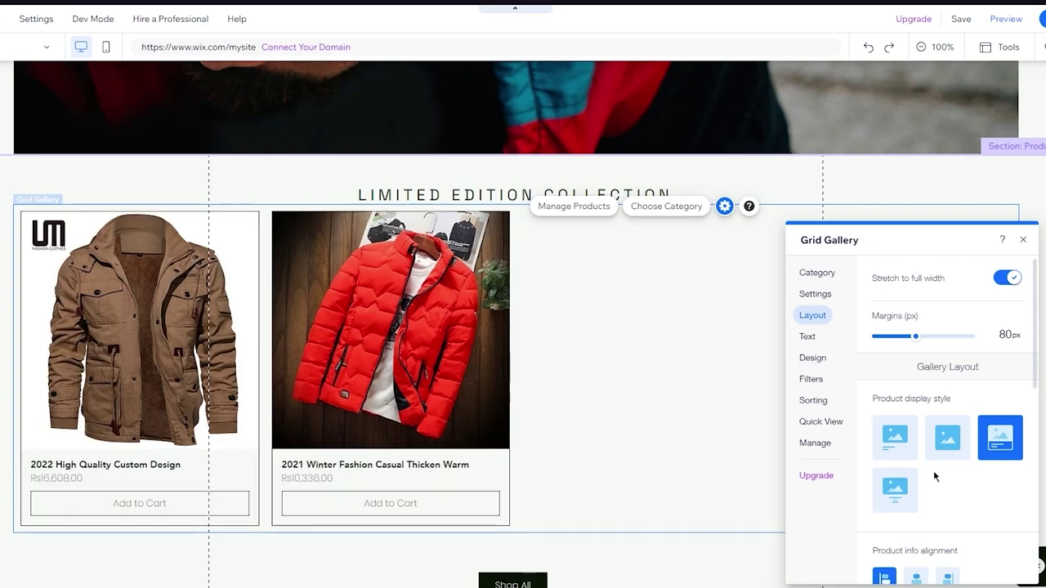
scroll(933, 473, "down", 2)
left_click(912, 465)
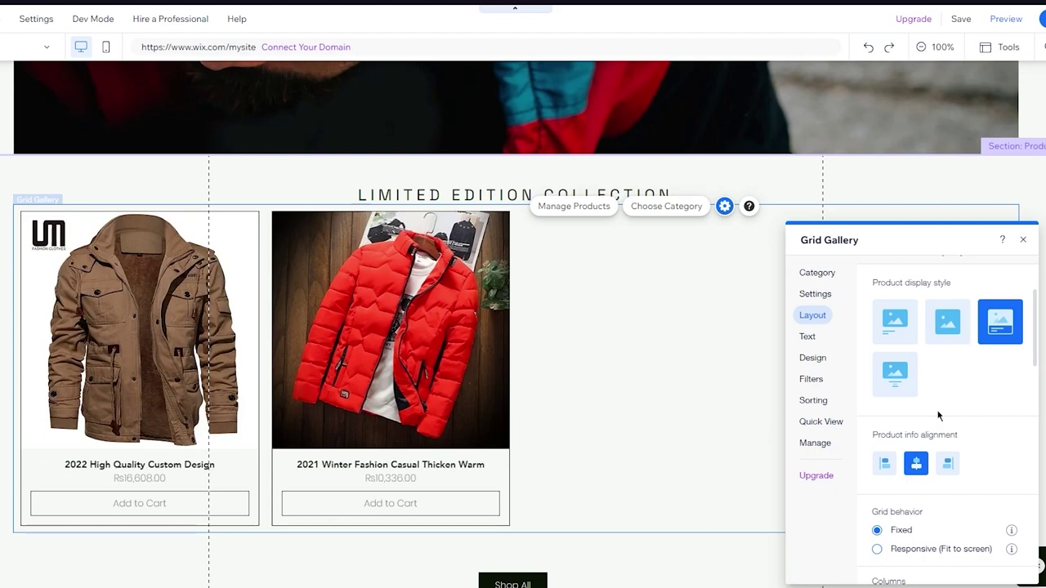
scroll(937, 416, "down", 2)
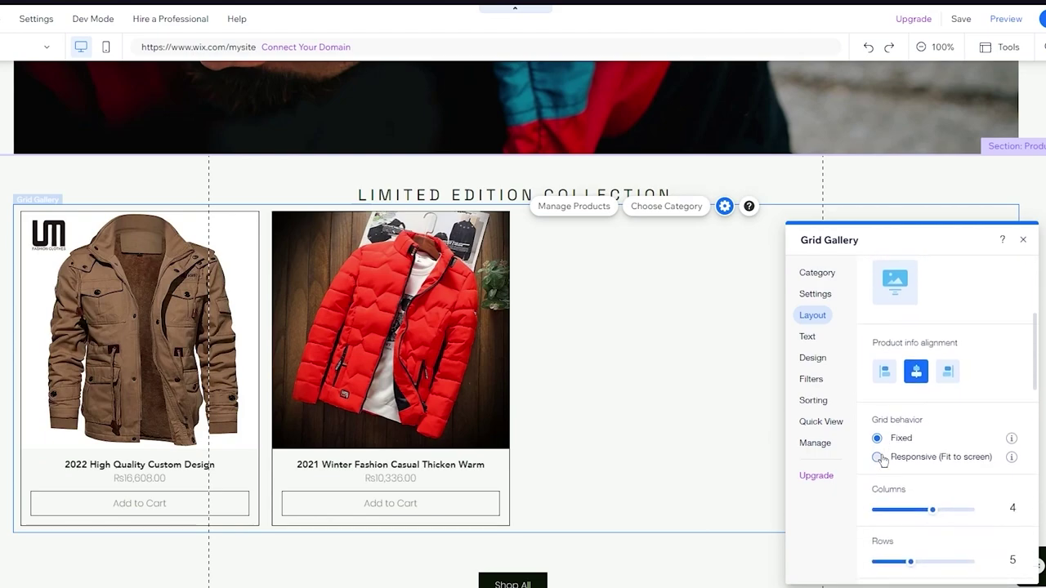
scroll(899, 445, "down", 10)
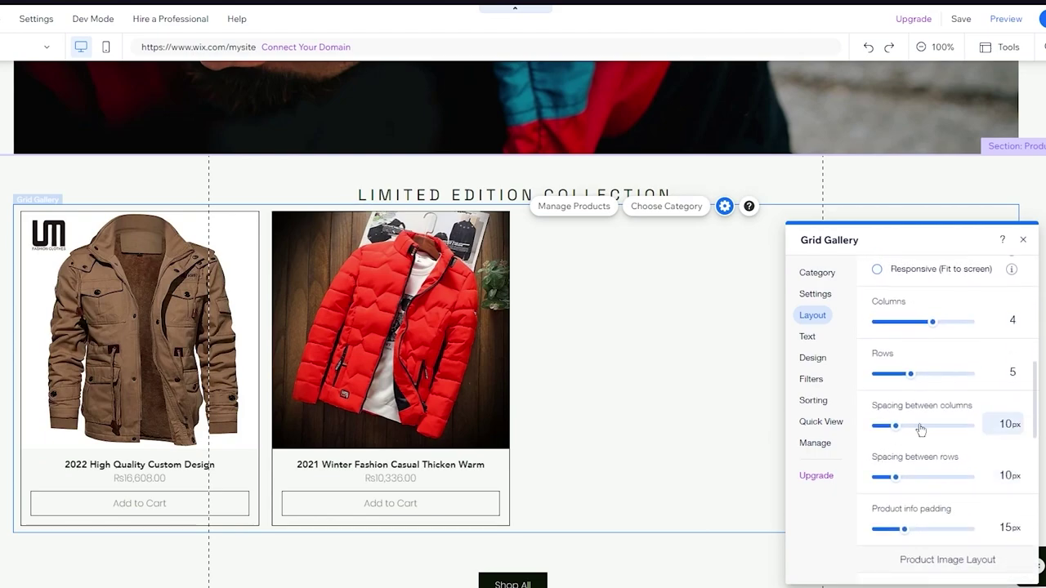
left_click(811, 336)
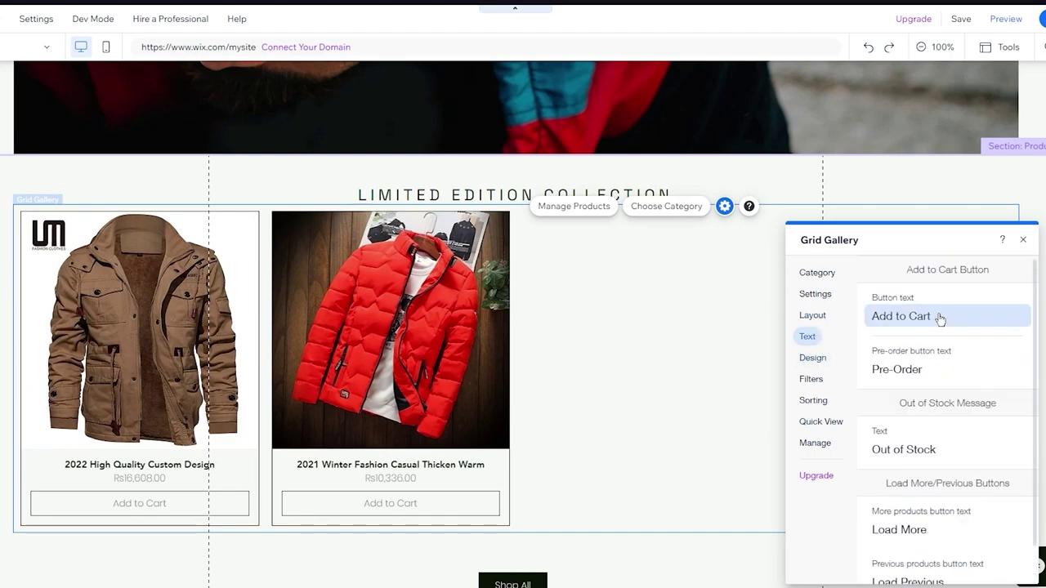
Change the gallery's button text from 'Add to Cart' to 'Buy Now', keeping the Pre-Order label.
scroll(939, 318, "down", 1)
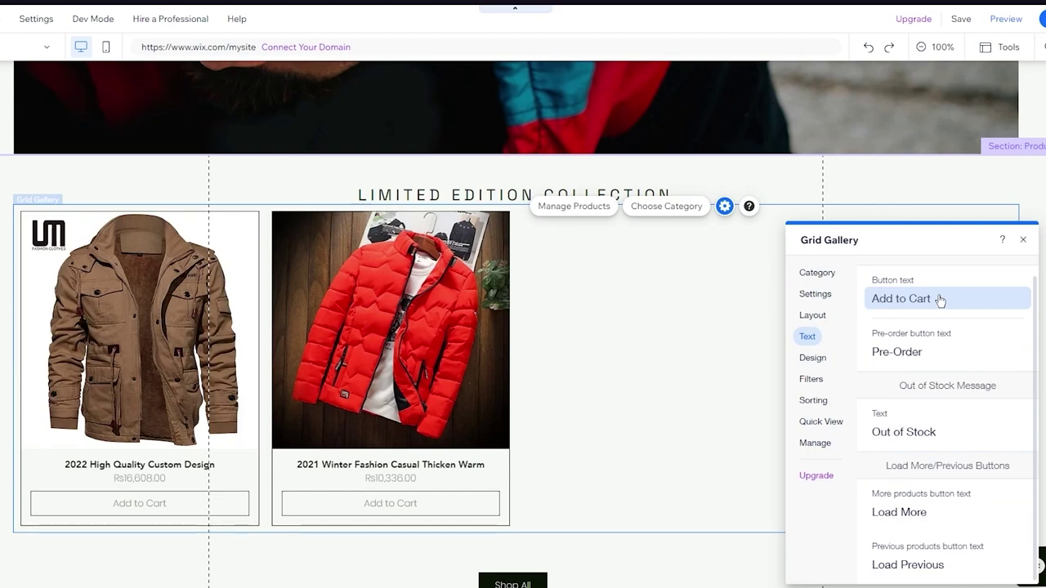
left_click(940, 299)
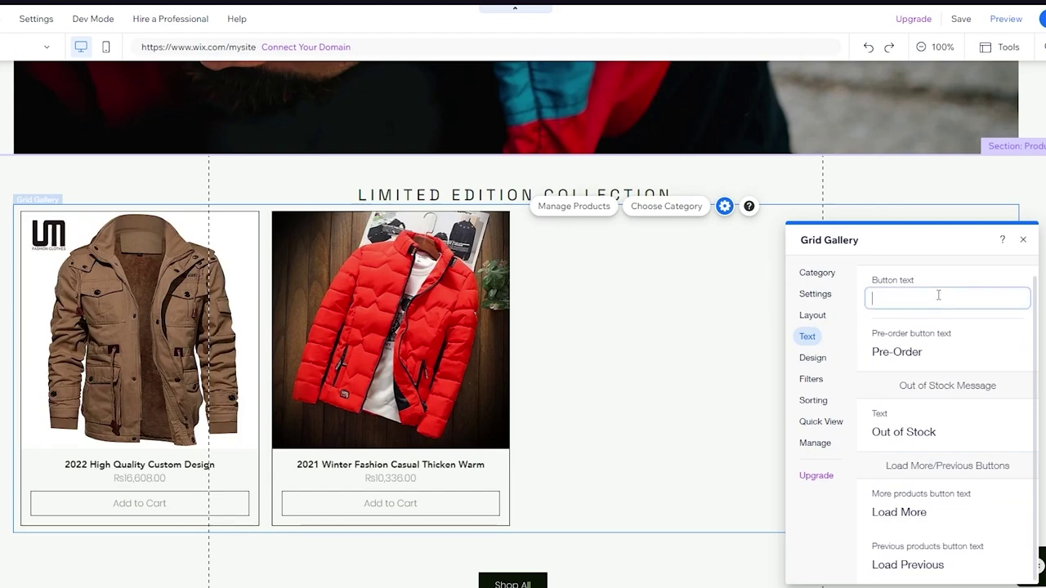
type("Buy Now")
left_click(938, 353)
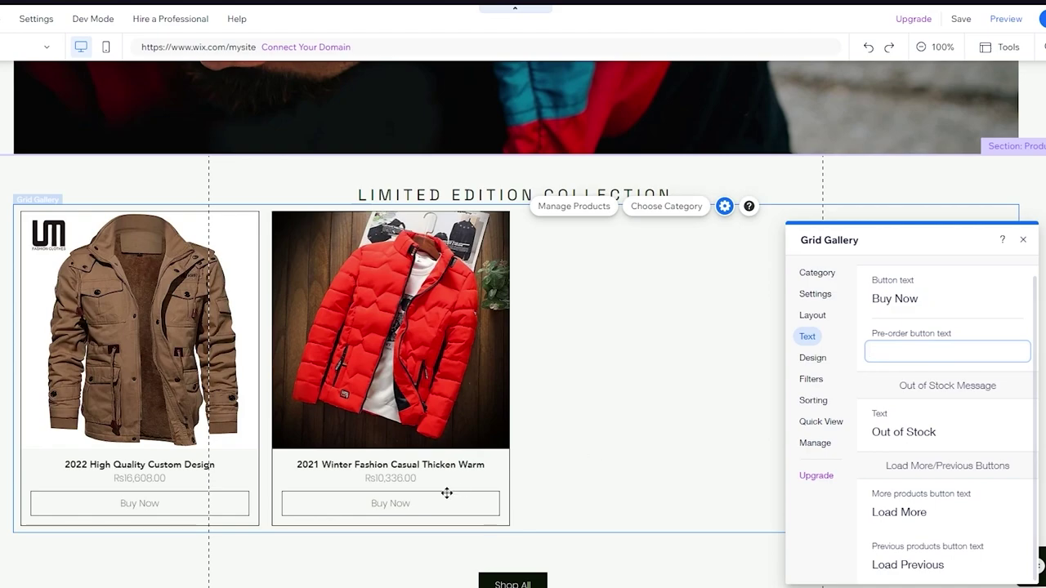
type("Pre-Order")
key("Return")
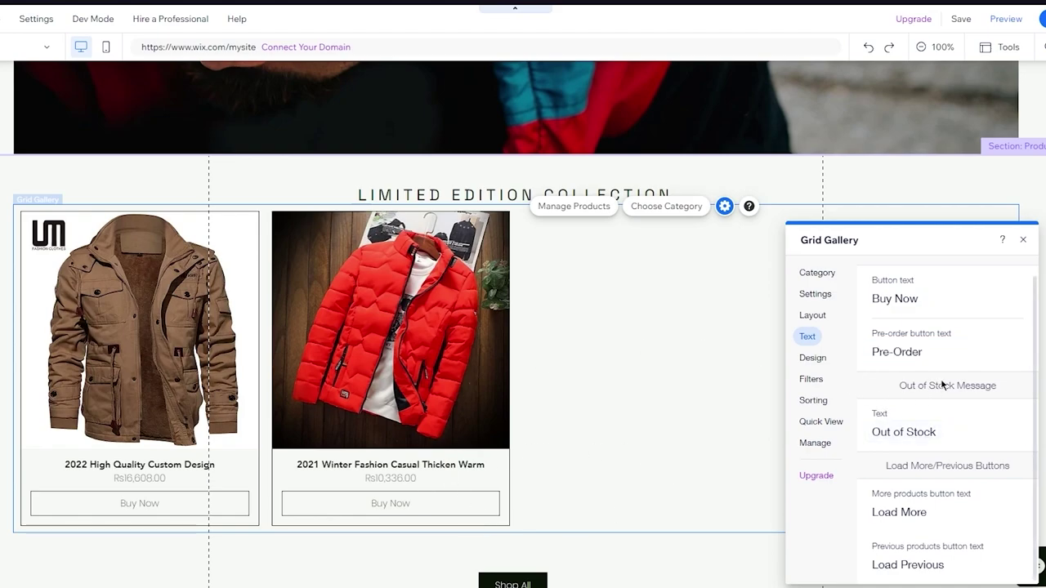
left_click(950, 432)
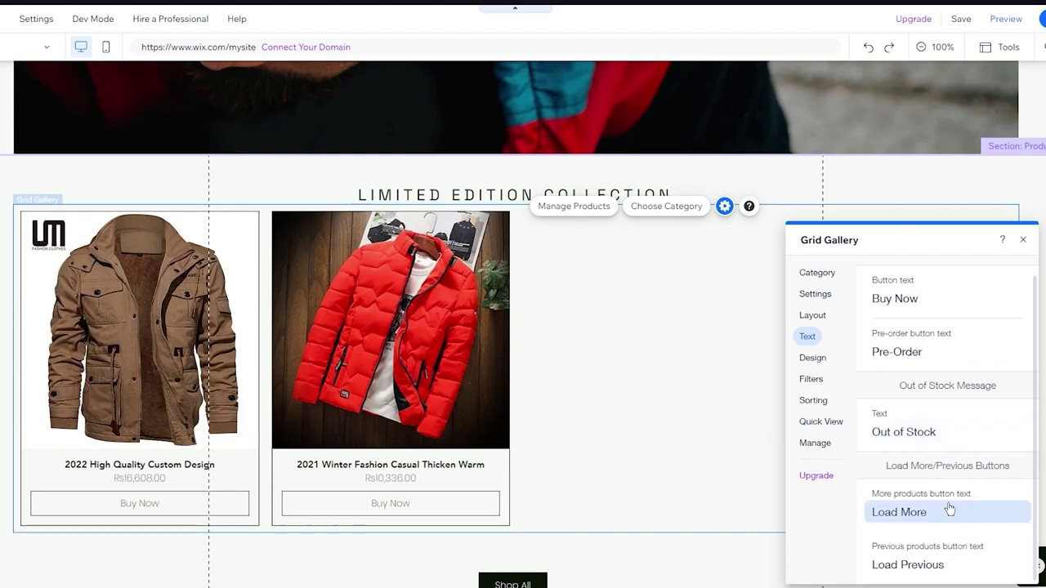
In the gallery's design options, set the product card borders to 2px.
left_click(812, 359)
scroll(921, 359, "down", 3)
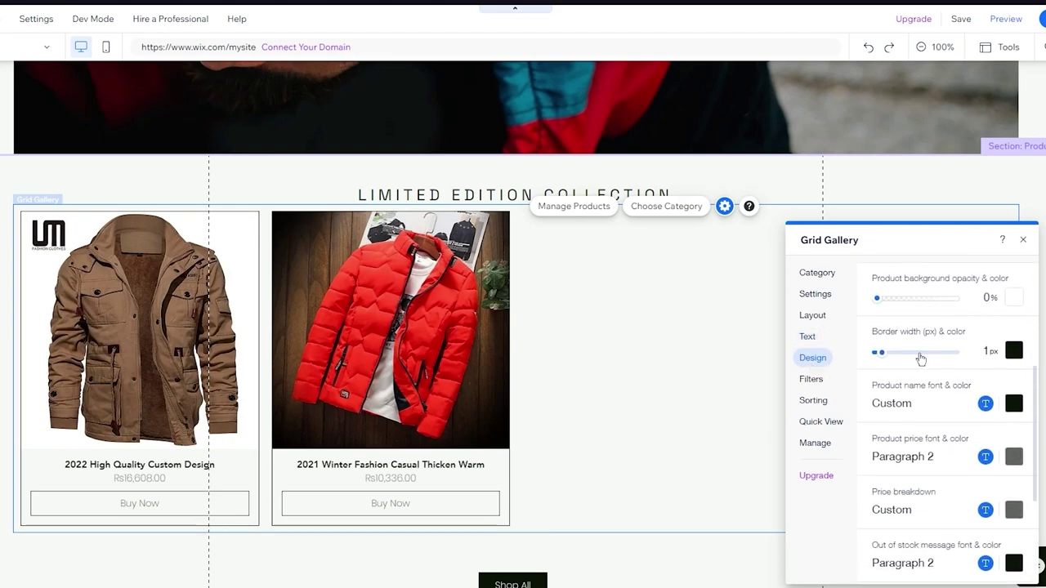
scroll(919, 326, "up", 1)
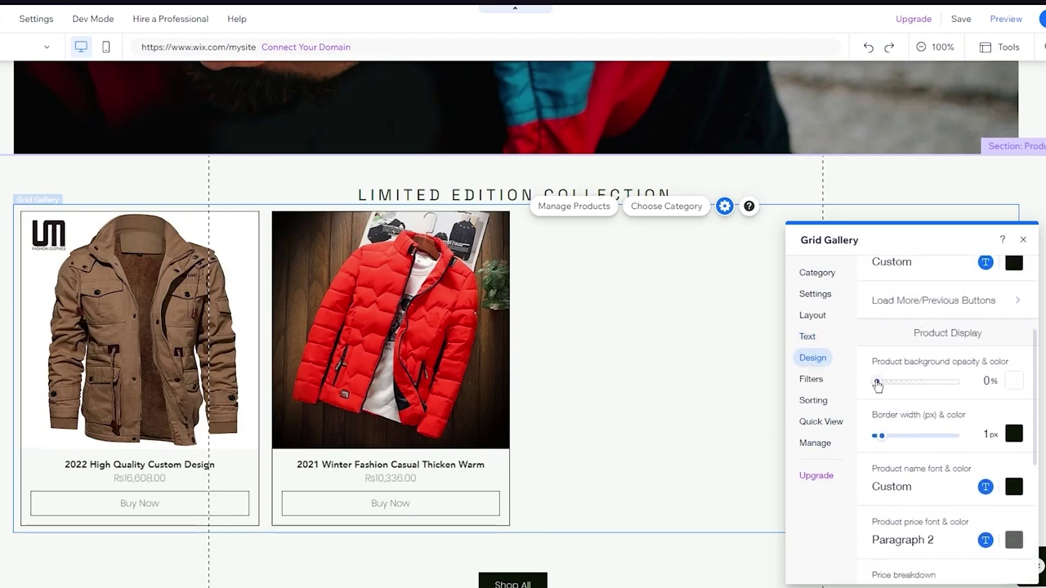
scroll(910, 385, "down", 3)
scroll(910, 385, "up", 3)
left_click_drag(881, 282, 902, 279)
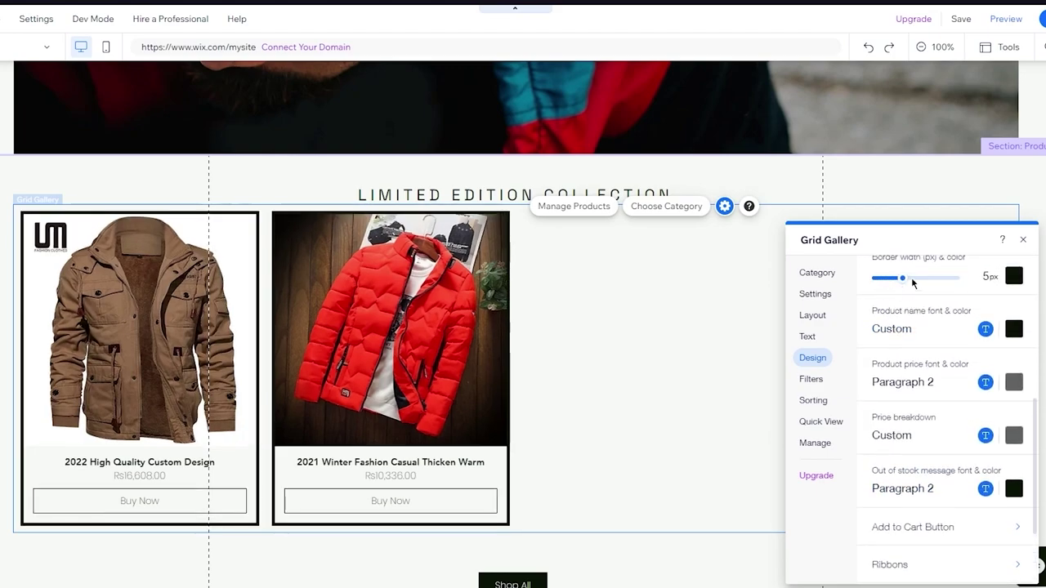
left_click(886, 279)
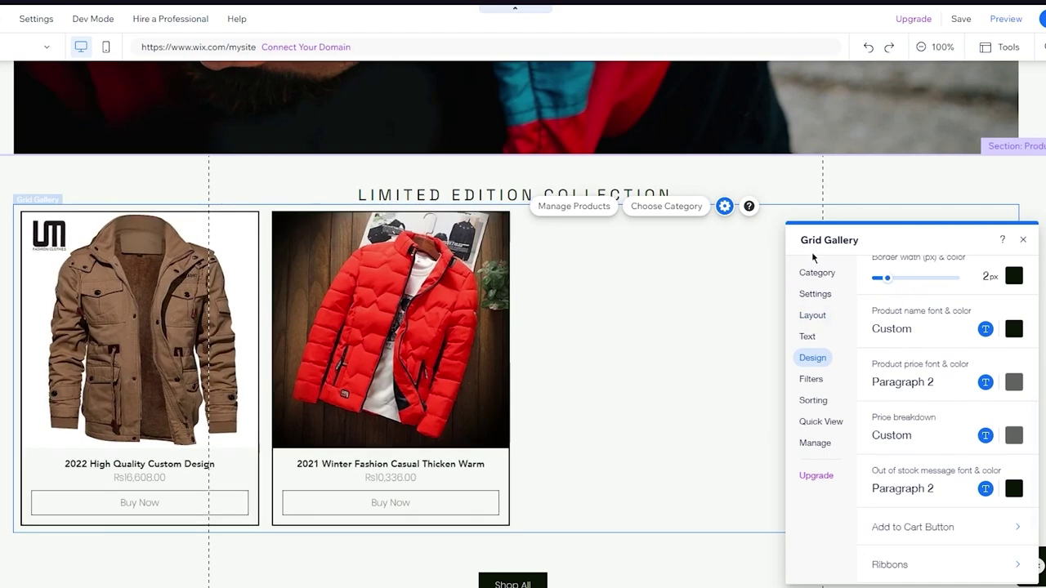
Review the gallery's Filters, Sorting and Quick View settings, then close the settings panel.
scroll(895, 338, "down", 3)
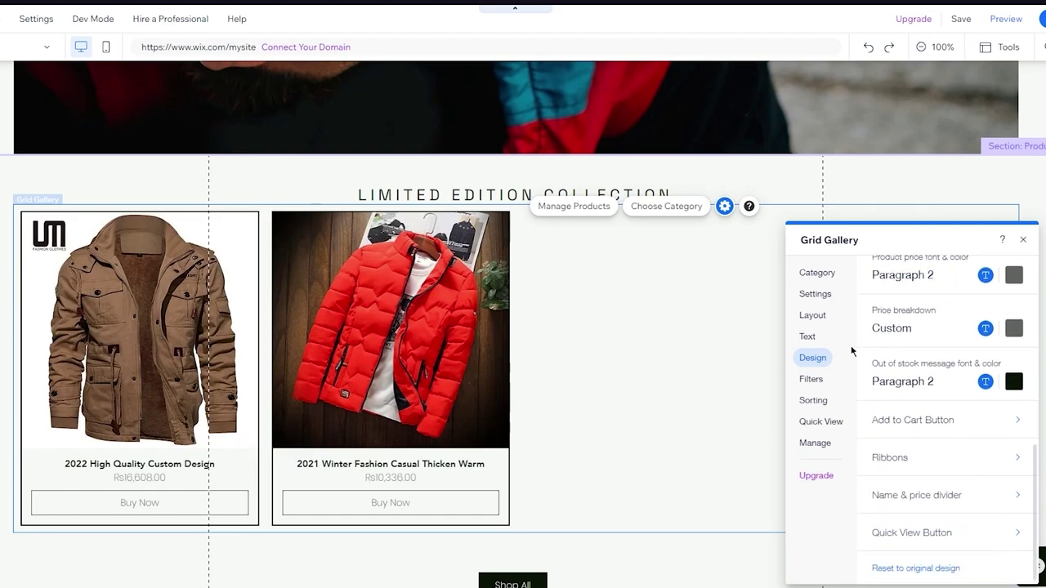
left_click(809, 379)
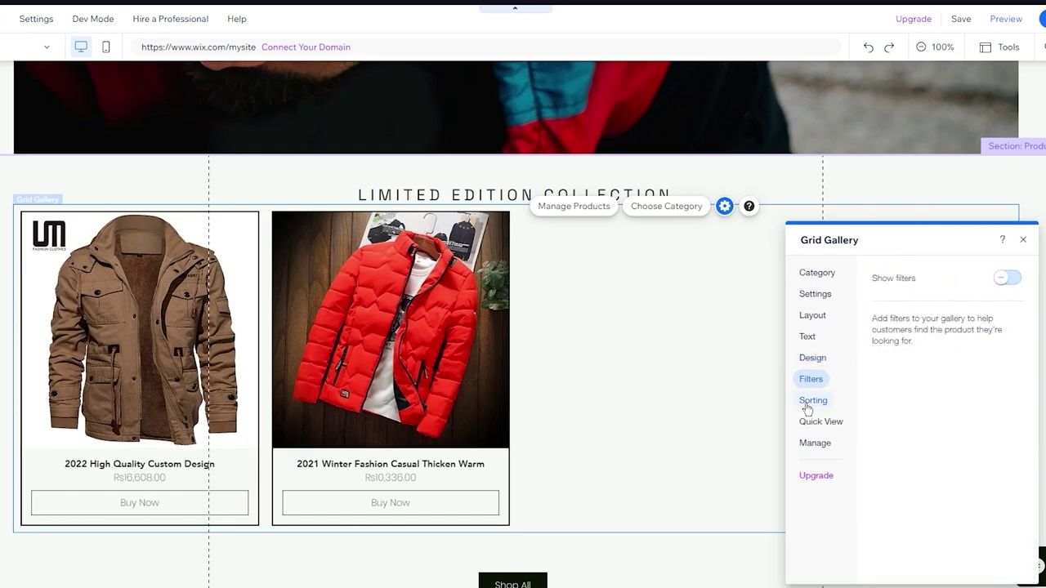
left_click(809, 402)
left_click(817, 421)
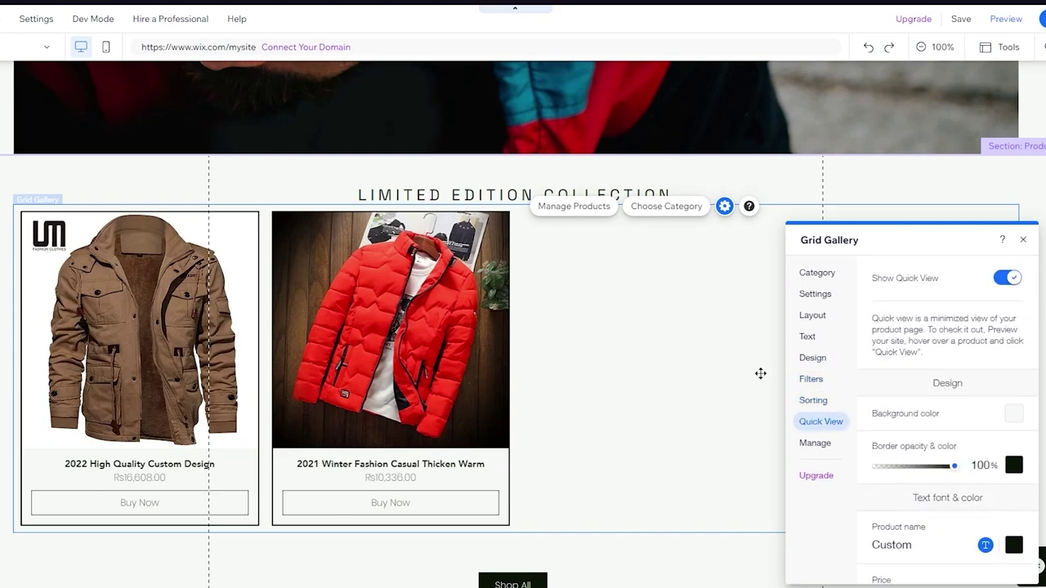
left_click(1022, 240)
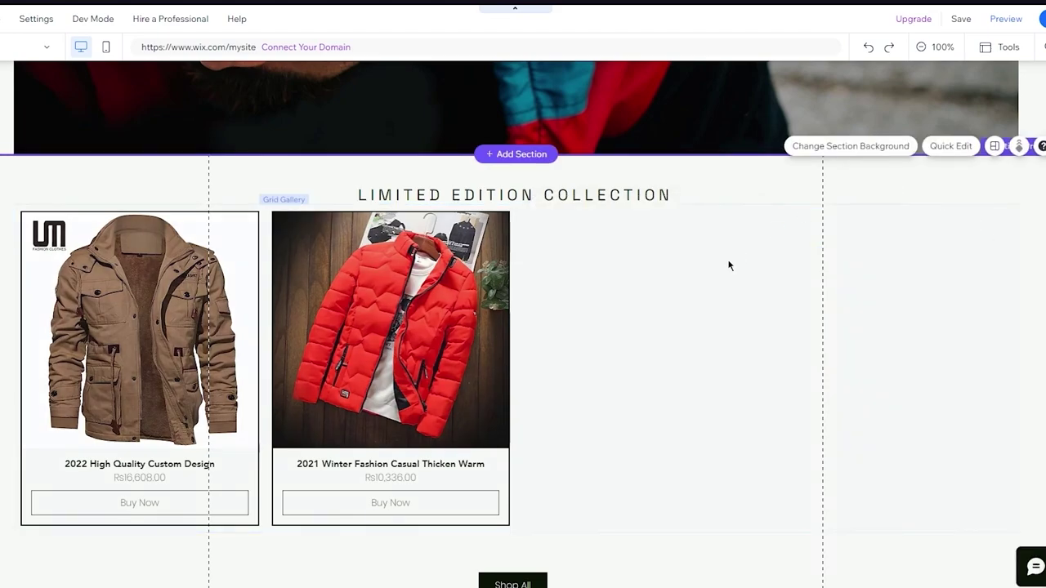
Select the product gallery on the home page.
scroll(729, 265, "down", 3)
scroll(729, 265, "up", 3)
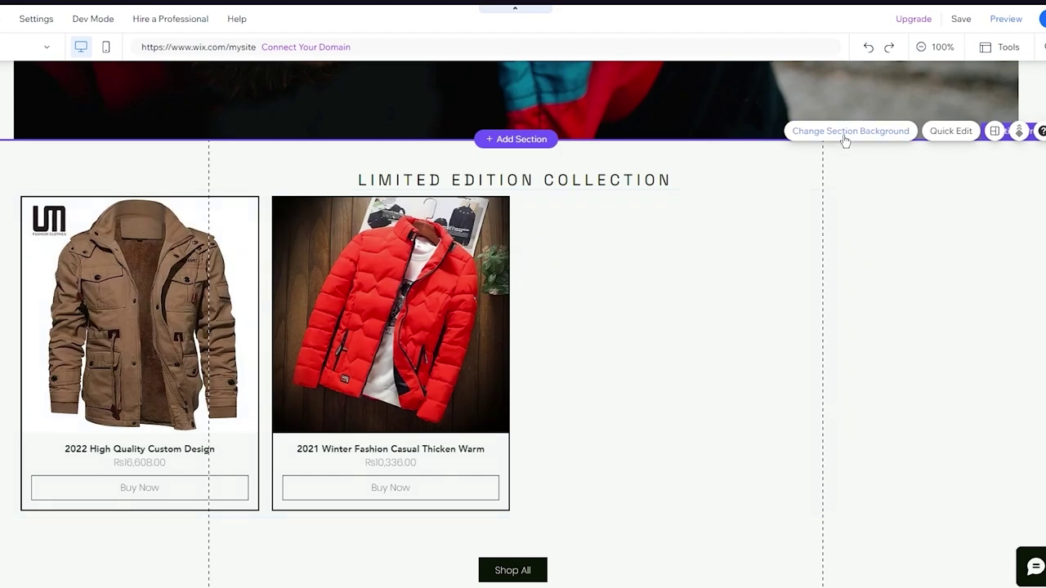
left_click(347, 277)
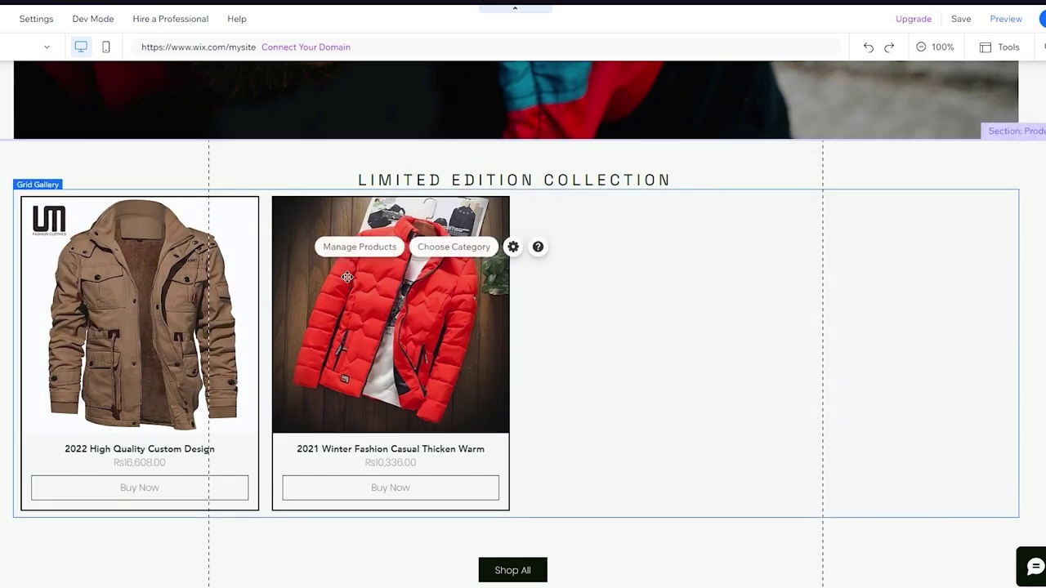
scroll(583, 176, "up", 2)
scroll(582, 176, "down", 2)
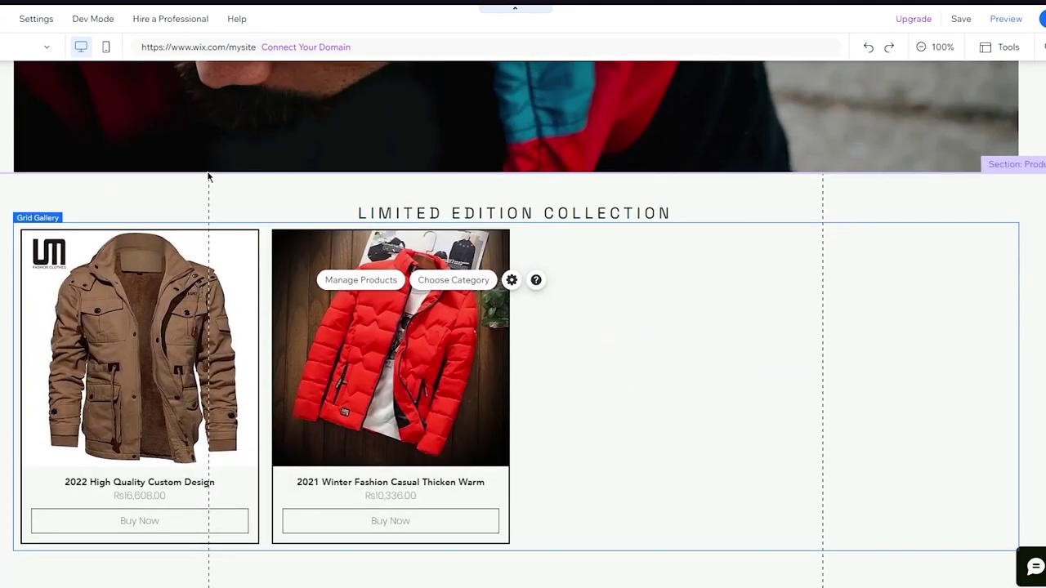
Switch to the Product Page and scroll through the 2022 High Quality Custom Design jacket.
left_click(29, 46)
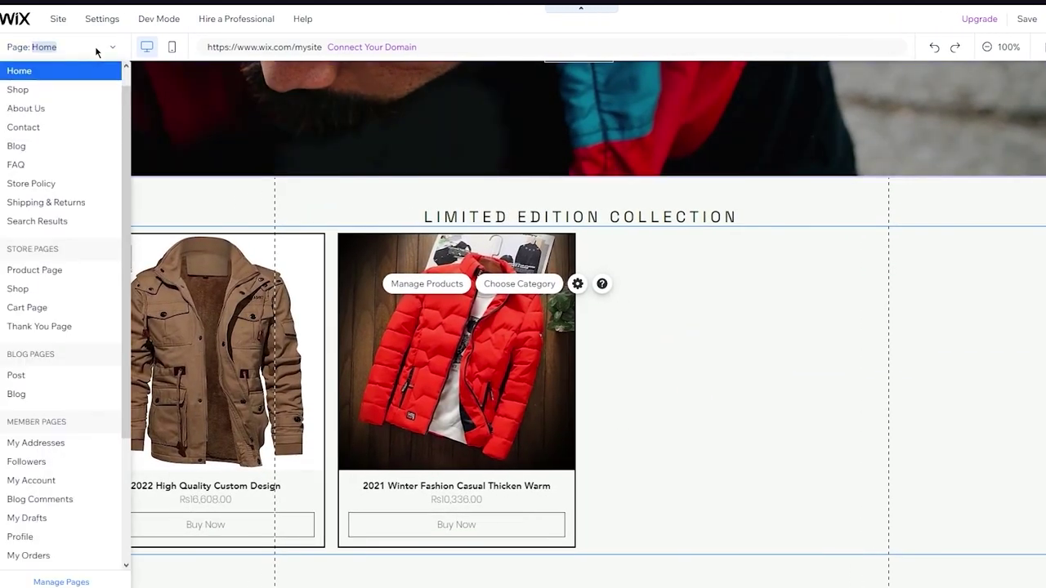
left_click(63, 281)
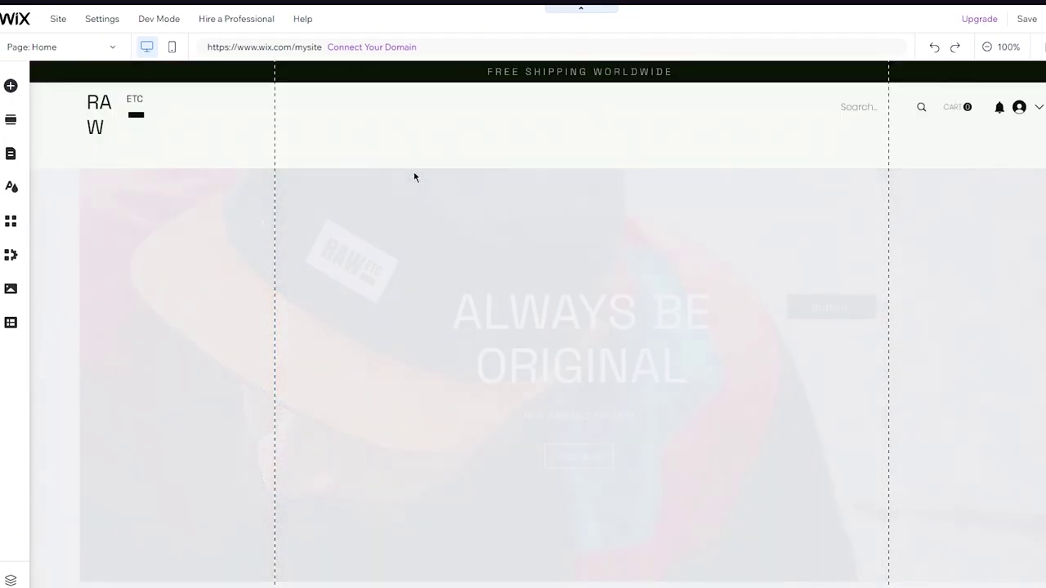
scroll(535, 199, "down", 3)
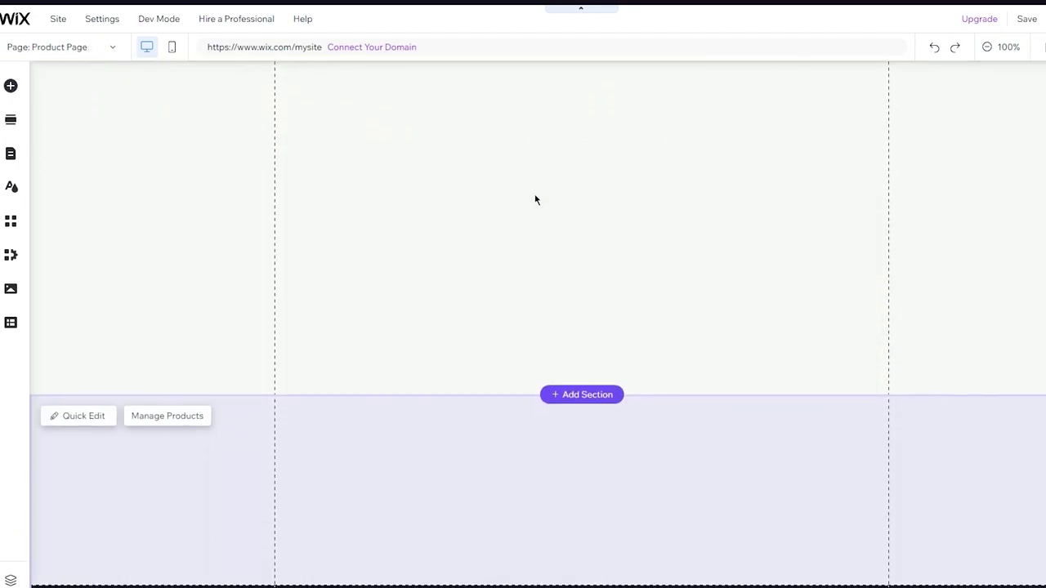
scroll(535, 199, "up", 3)
scroll(535, 200, "down", 3)
scroll(535, 199, "up", 3)
scroll(536, 199, "down", 6)
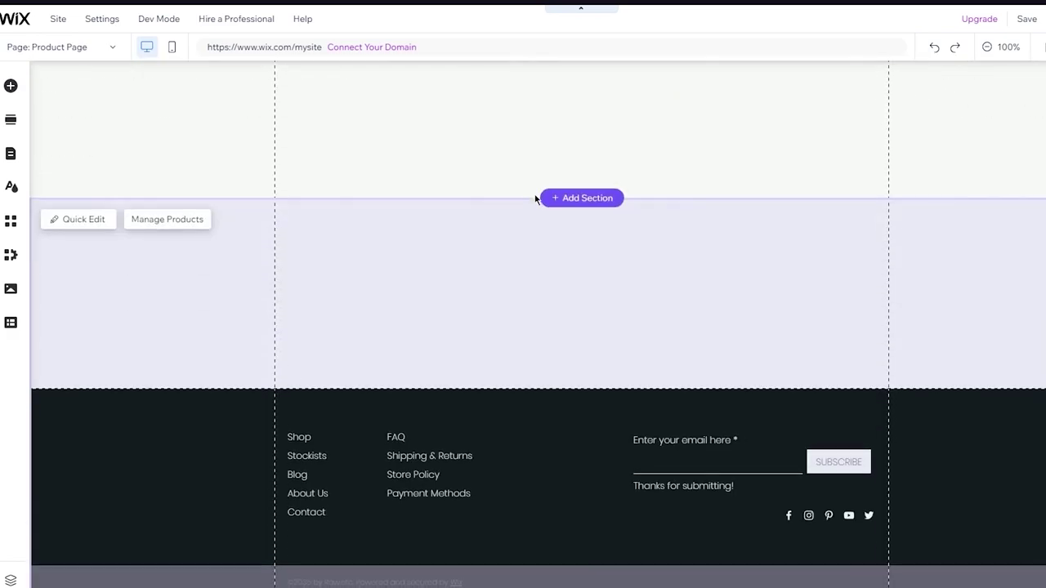
scroll(535, 200, "up", 6)
scroll(535, 199, "down", 10)
scroll(600, 250, "down", 1)
scroll(981, 250, "up", 5)
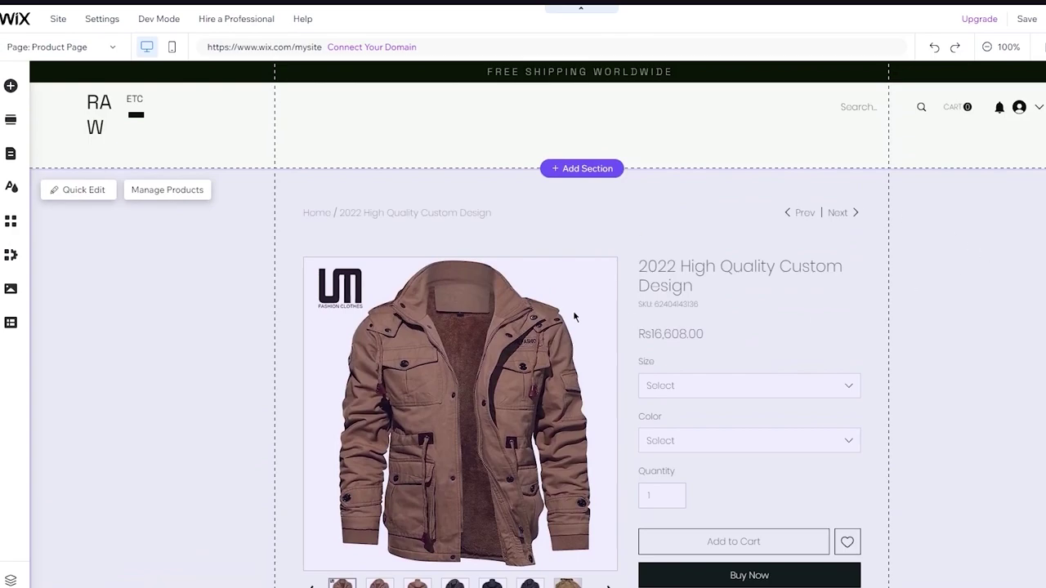
scroll(574, 317, "down", 2)
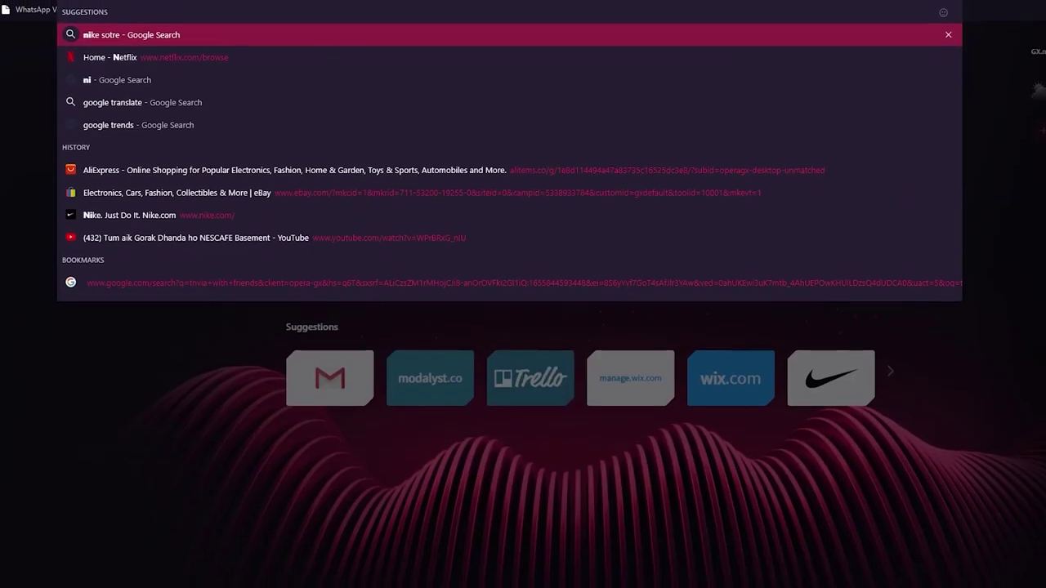
Go to the Nike website and scroll down its homepage.
type("nike.com")
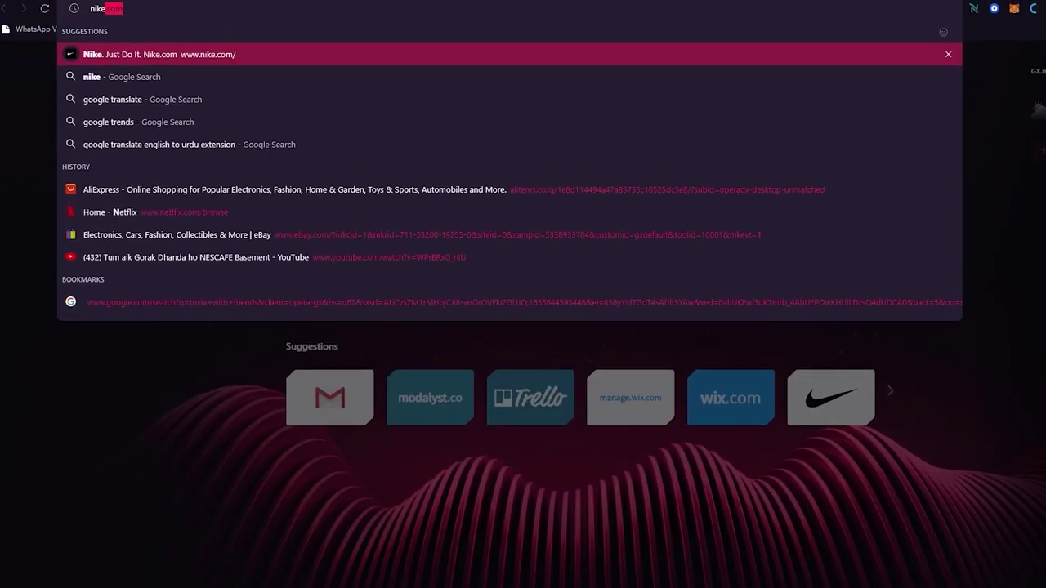
key("Return")
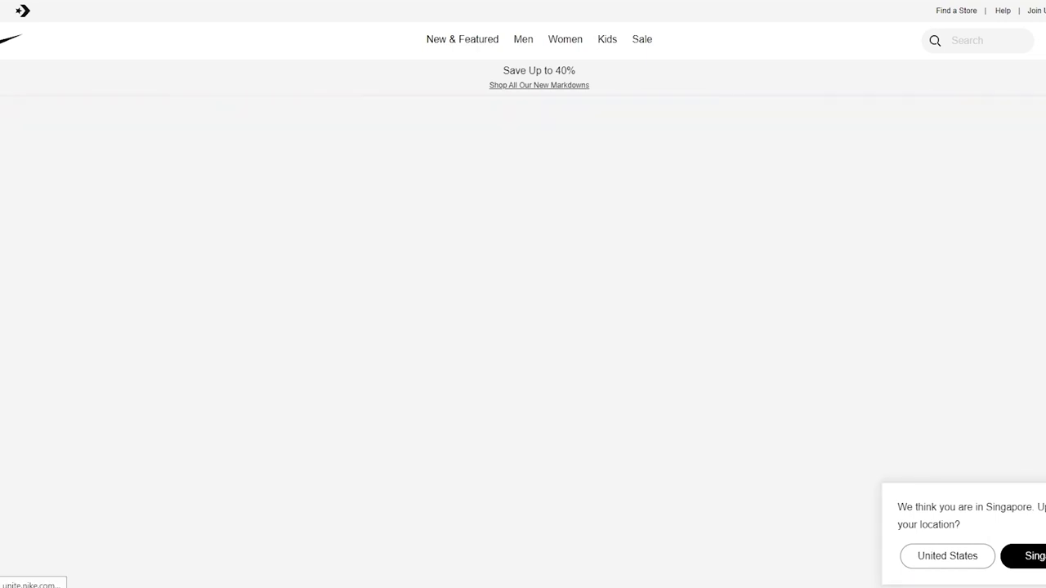
scroll(558, 278, "down", 10)
scroll(559, 299, "down", 15)
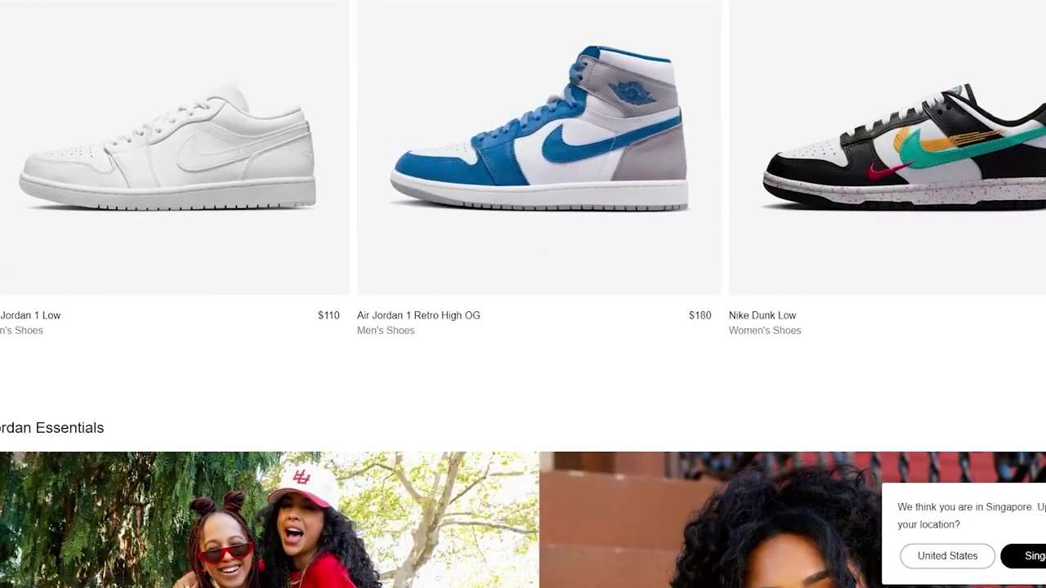
Open the Air Jordan 1 Retro High OG product page and scroll through its layout.
left_click(539, 164)
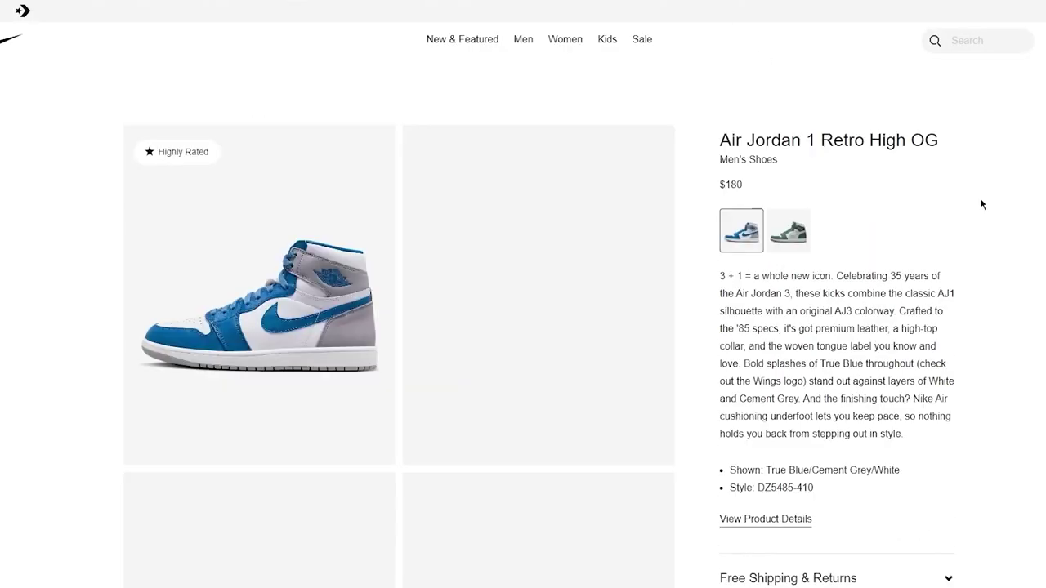
scroll(1022, 231, "down", 5)
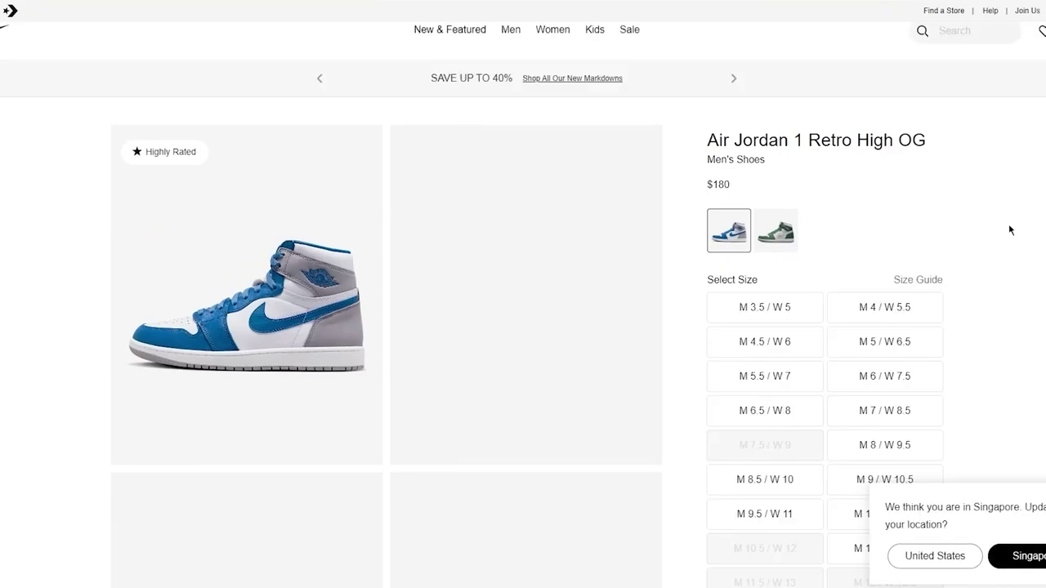
scroll(1008, 223, "down", 20)
scroll(1008, 224, "up", 12)
scroll(1008, 223, "up", 2)
scroll(1008, 224, "down", 6)
scroll(1008, 224, "up", 5)
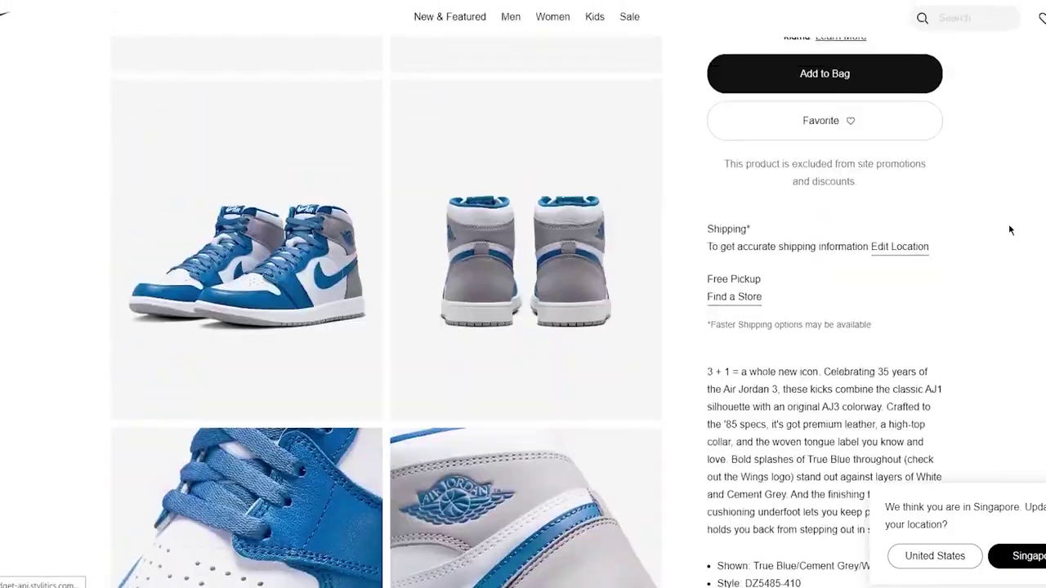
scroll(1011, 229, "down", 2)
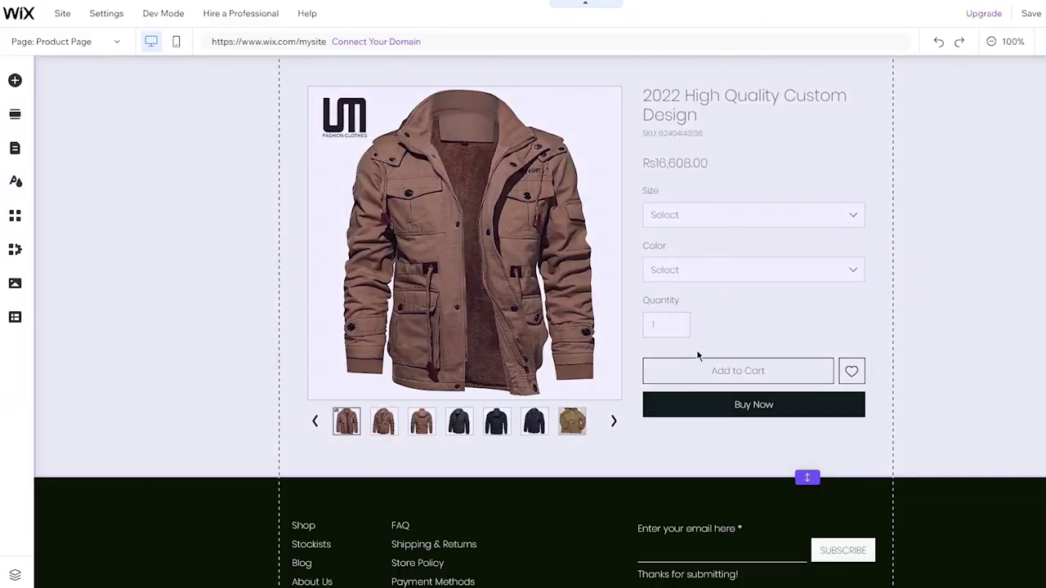
Select the product section holding the 2022 High Quality Custom Design jacket on the Product Page.
scroll(936, 278, "up", 2)
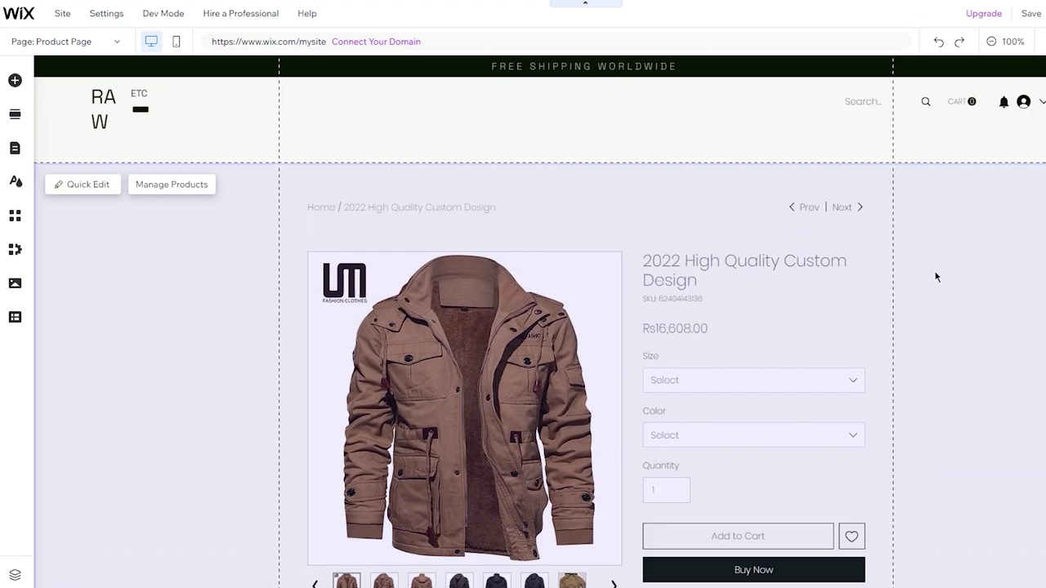
scroll(711, 185, "down", 4)
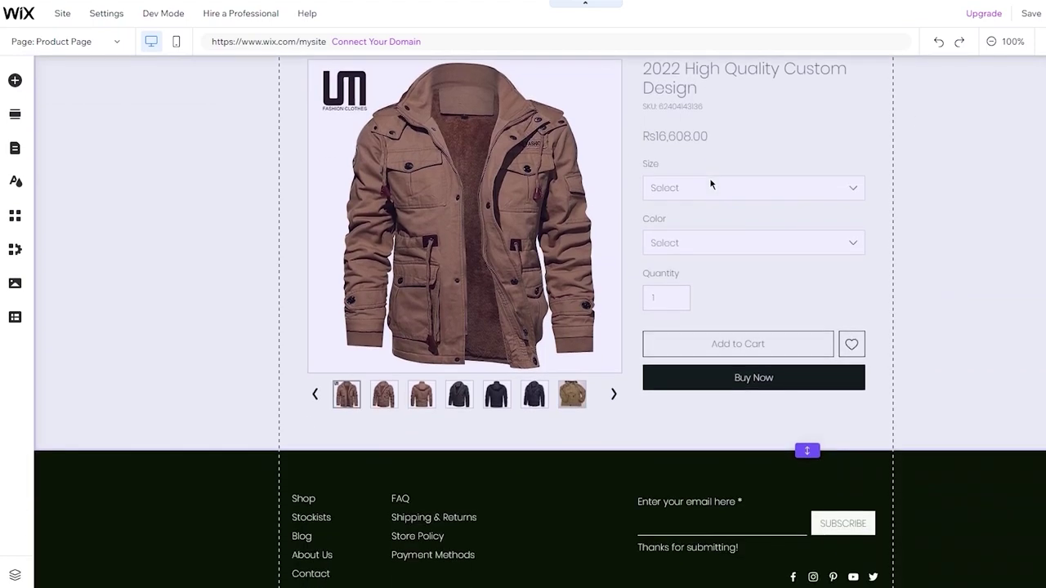
scroll(941, 165, "up", 4)
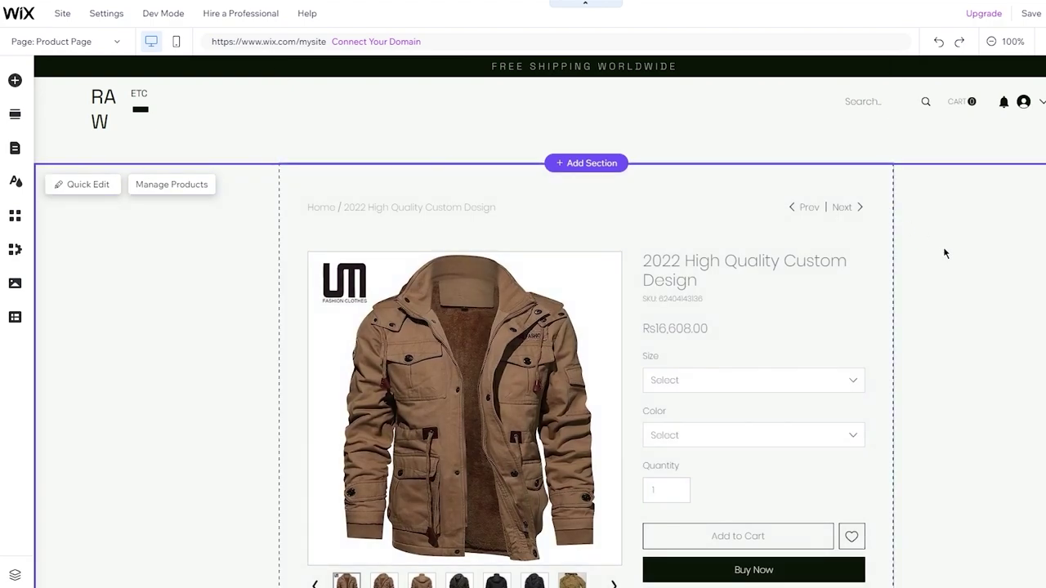
left_click(943, 250)
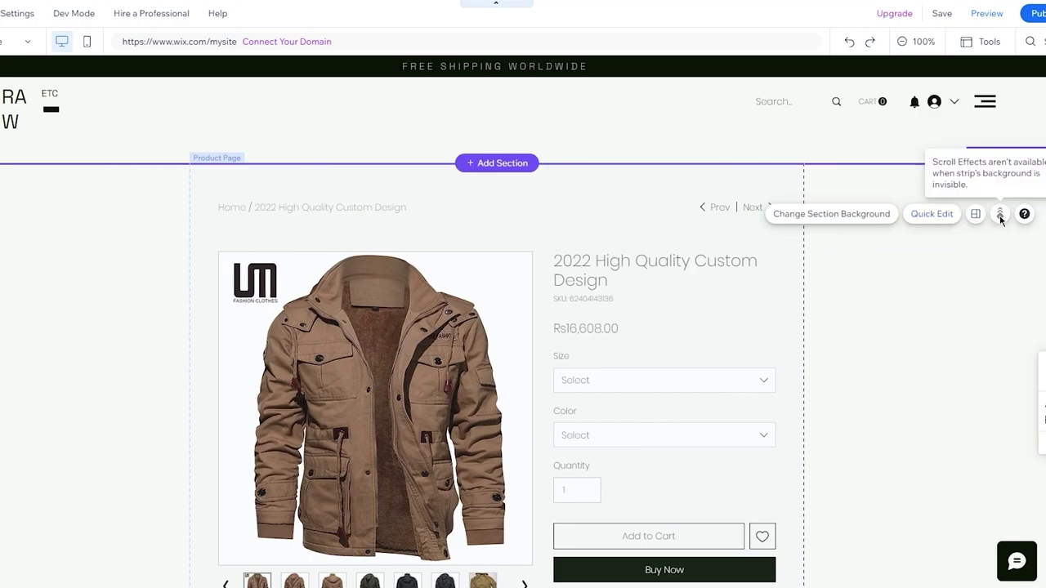
left_click(861, 216)
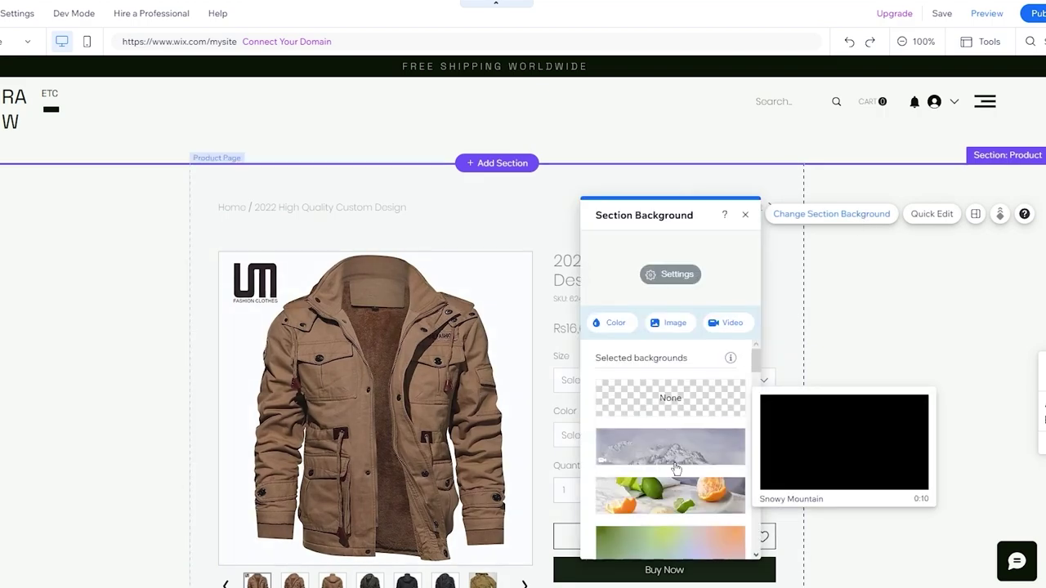
scroll(674, 474, "down", 5)
scroll(696, 522, "down", 2)
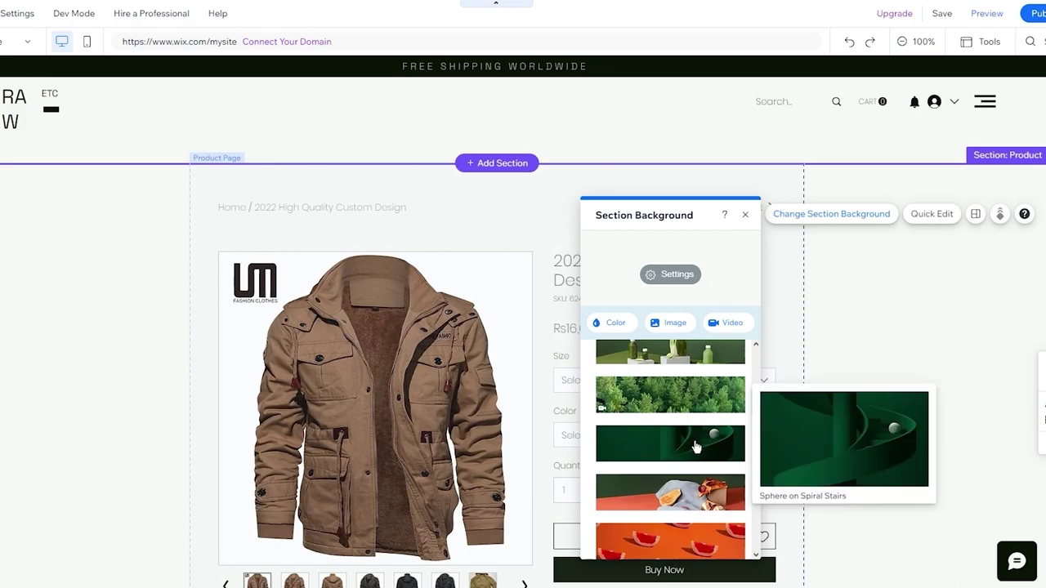
left_click(696, 446)
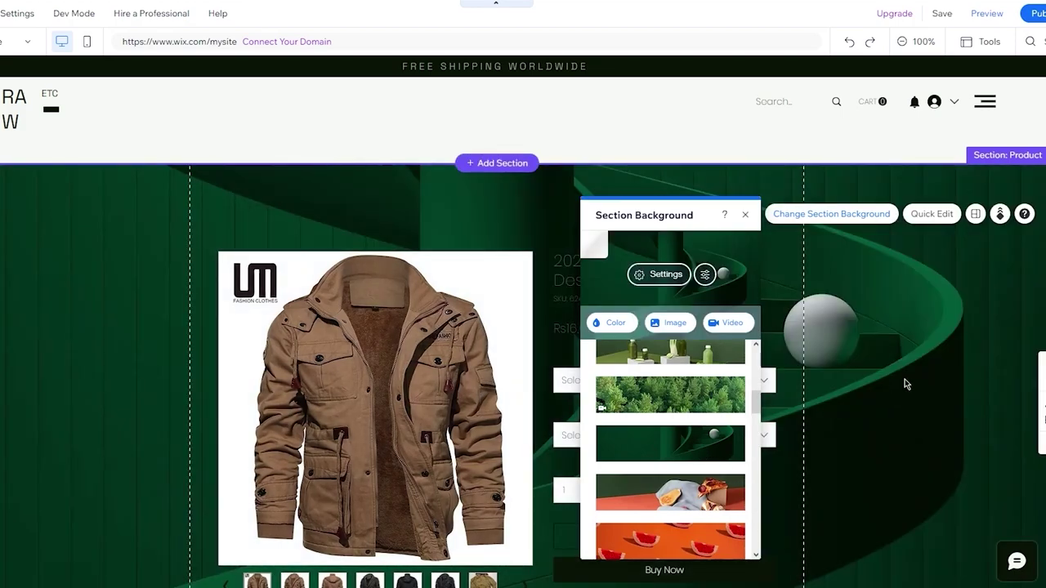
key("ctrl+z")
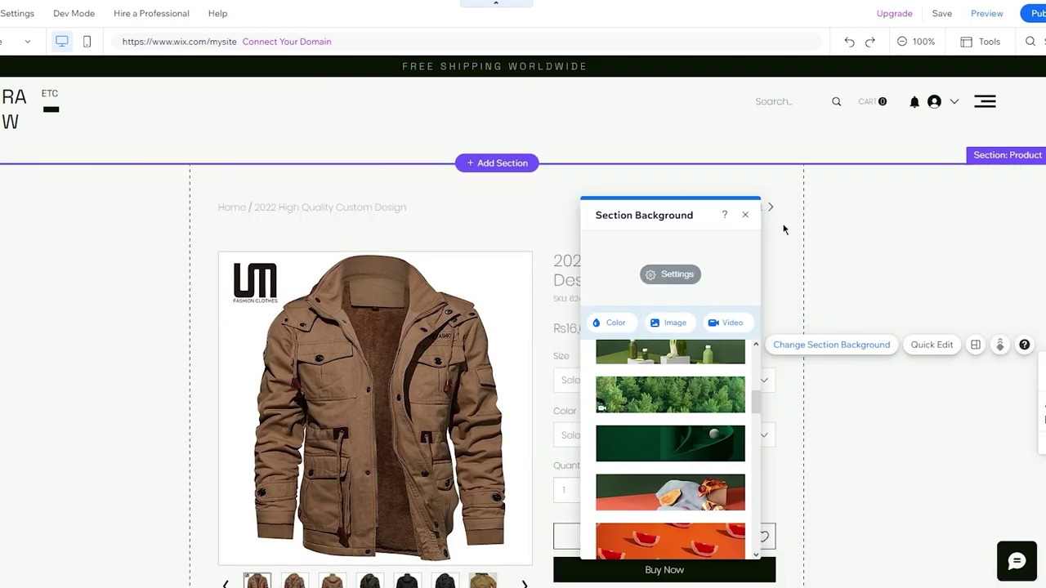
left_click(745, 214)
scroll(991, 327, "down", 4)
scroll(984, 319, "up", 4)
scroll(984, 319, "down", 2)
scroll(335, 273, "down", 1)
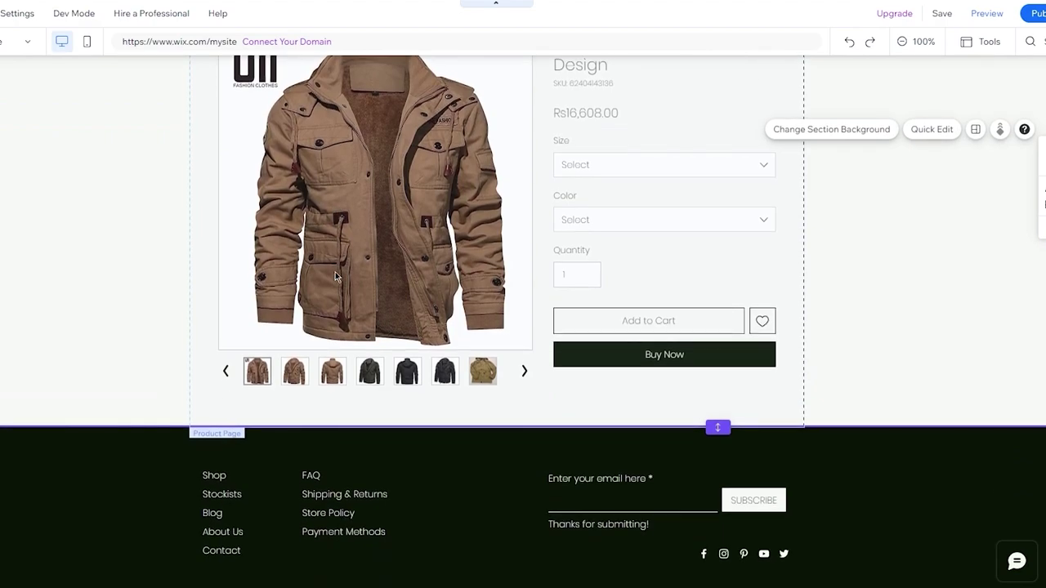
scroll(335, 276, "up", 1)
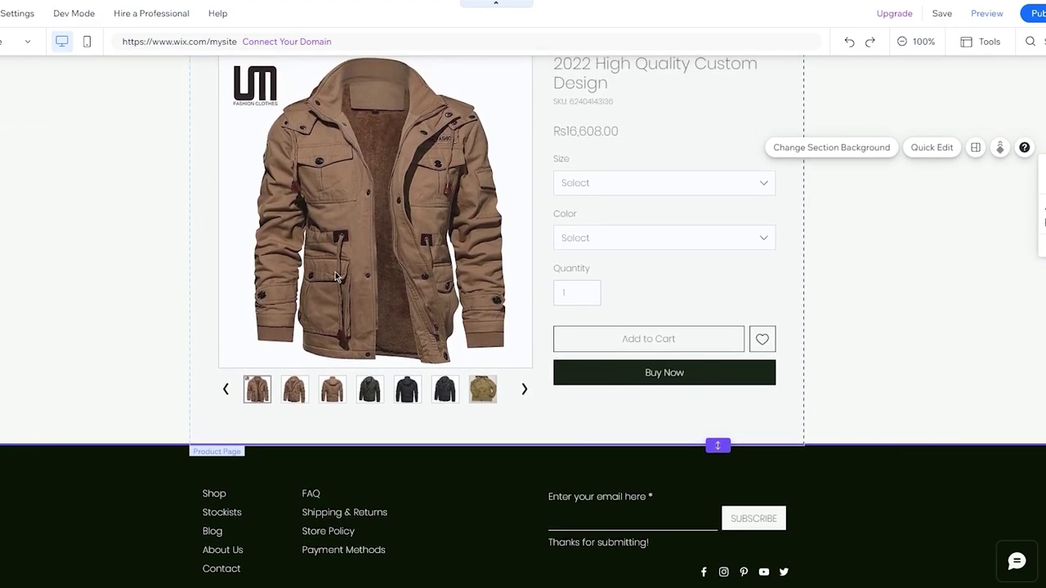
scroll(335, 276, "up", 3)
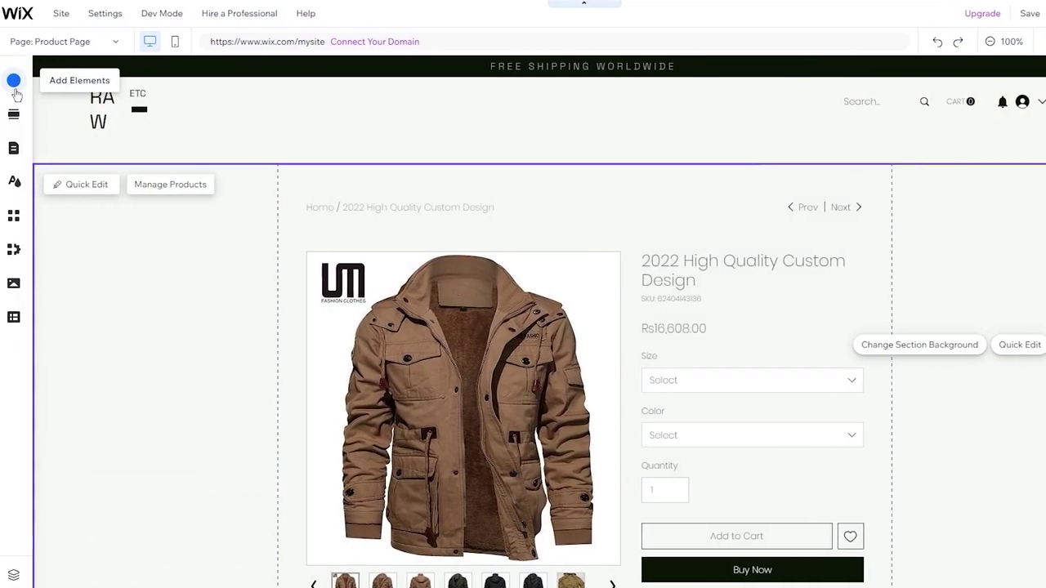
left_click(16, 80)
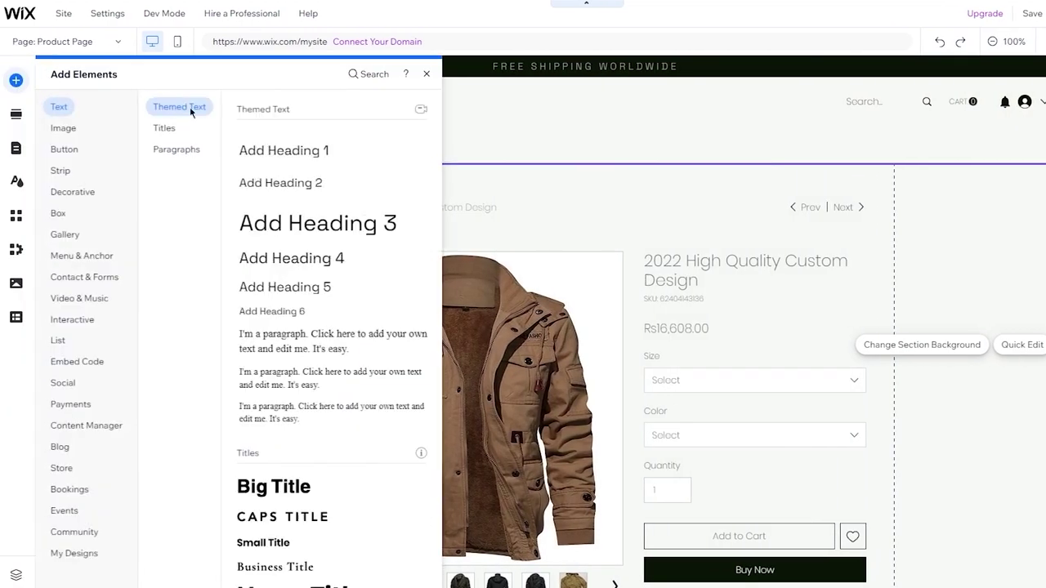
left_click(63, 128)
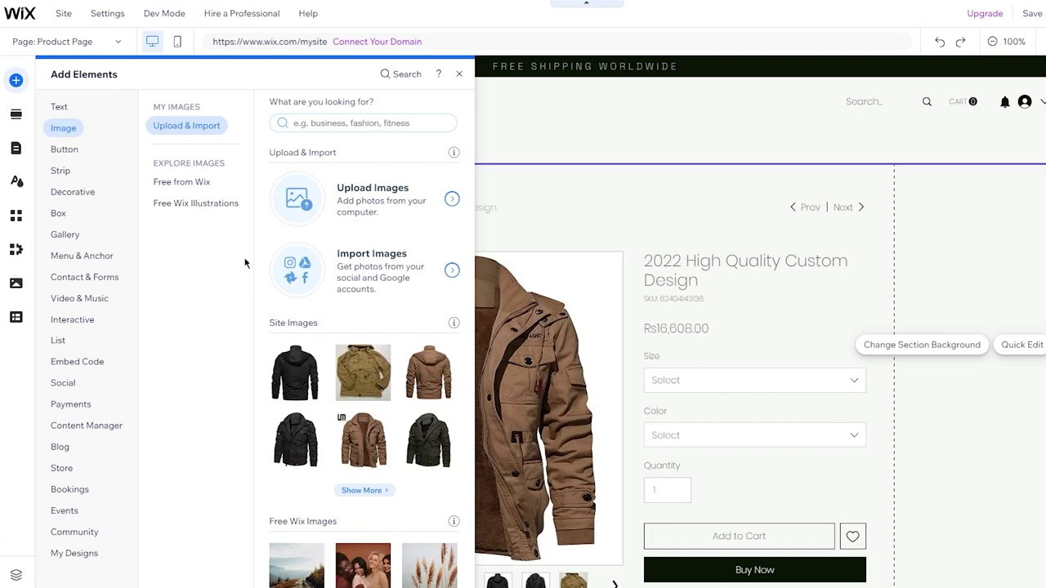
scroll(354, 290, "down", 10)
scroll(355, 351, "up", 8)
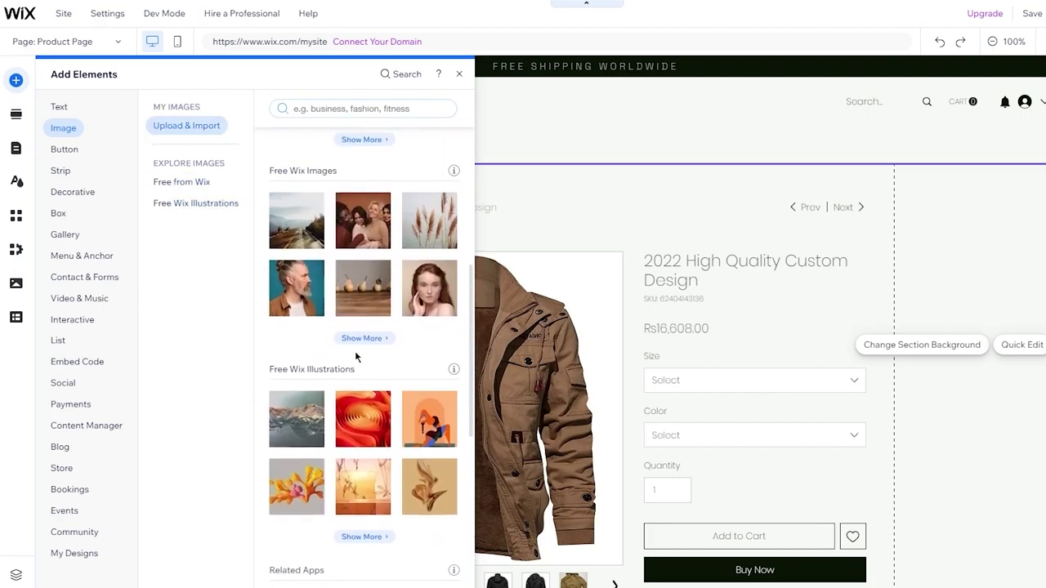
scroll(308, 306, "up", 2)
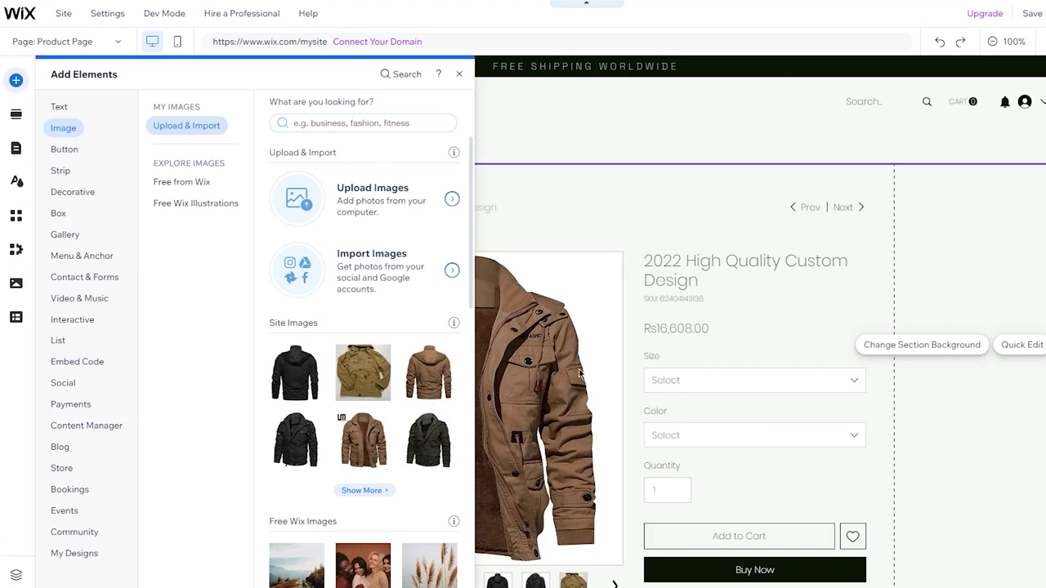
left_click(81, 255)
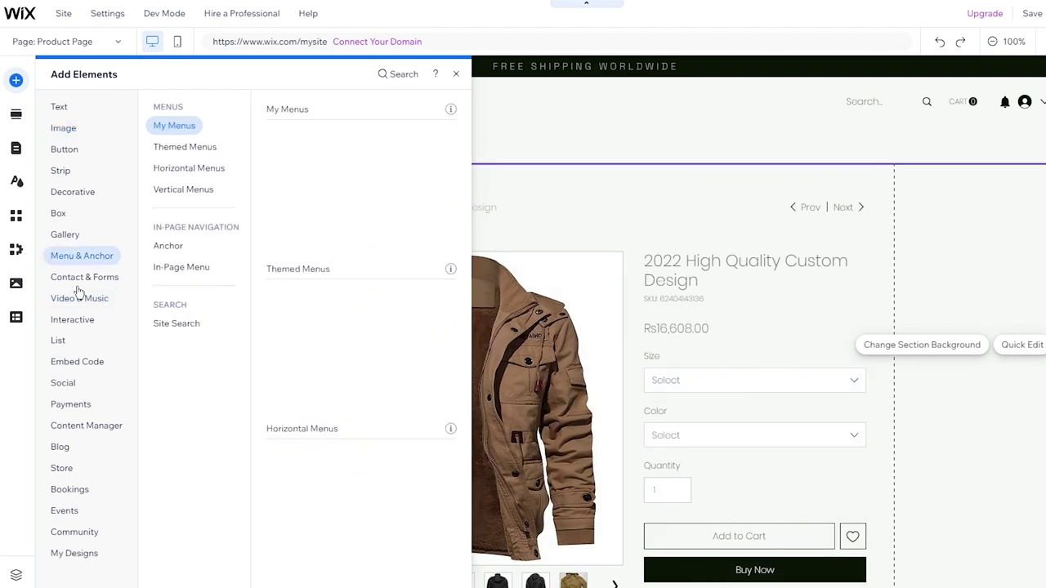
left_click(591, 192)
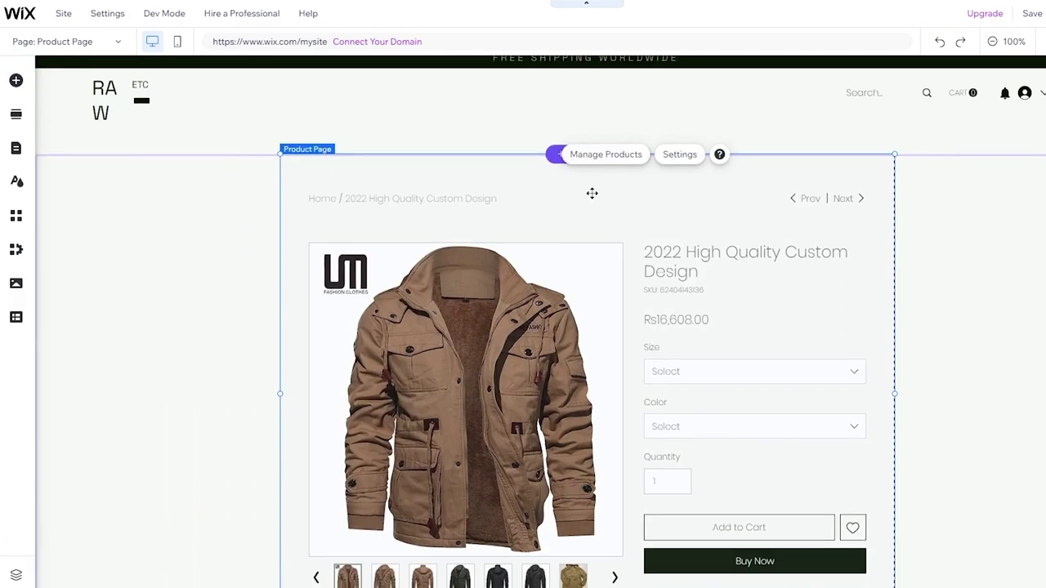
scroll(591, 194, "down", 3)
scroll(290, 258, "down", 1)
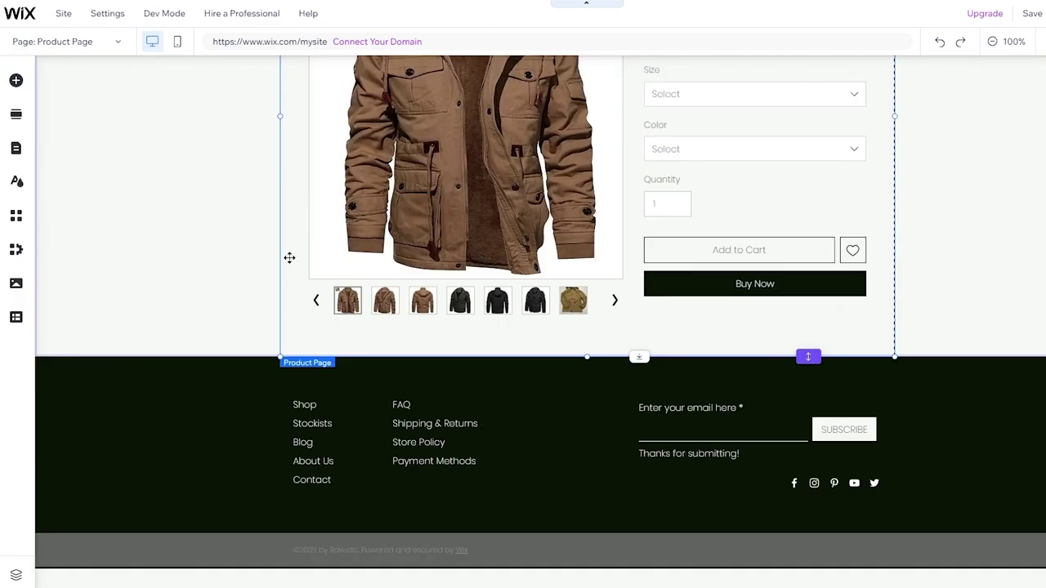
scroll(289, 258, "up", 4)
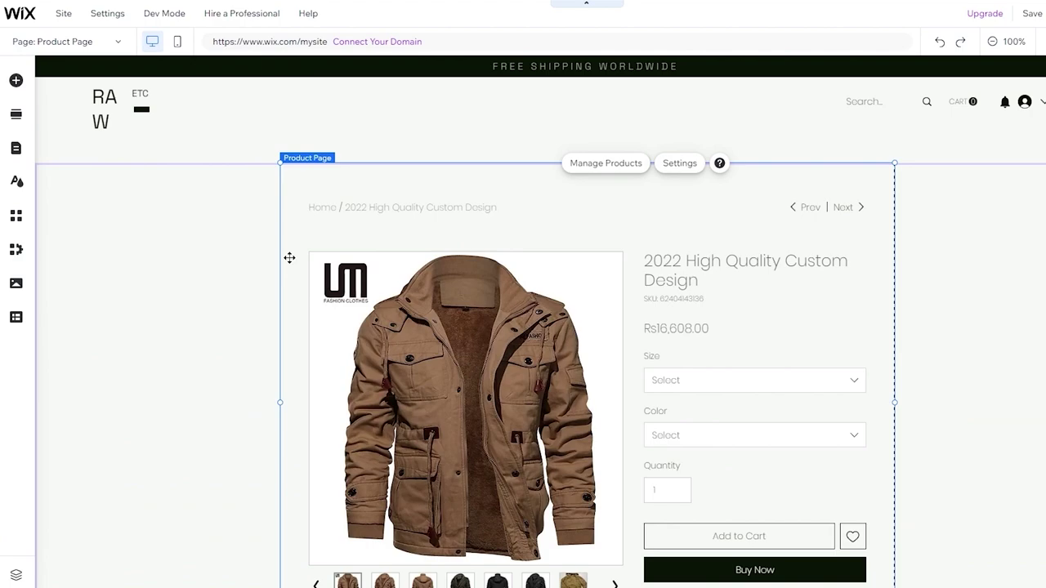
scroll(750, 386, "down", 4)
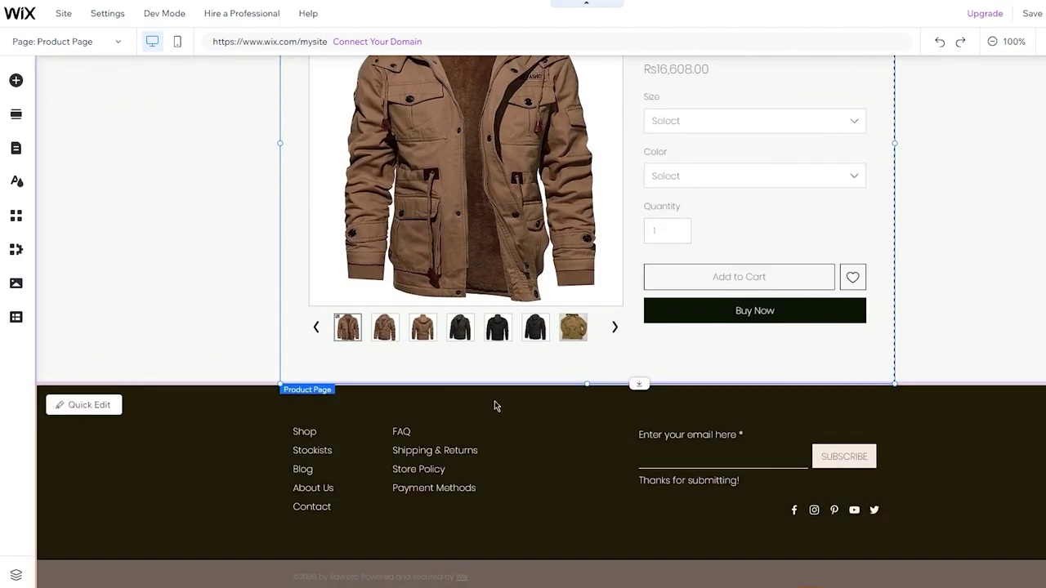
Switch to the Shop page and review New Arrivals and Shop All jackets at Rs16,608.00 and Rs10,336.00.
left_click(78, 42)
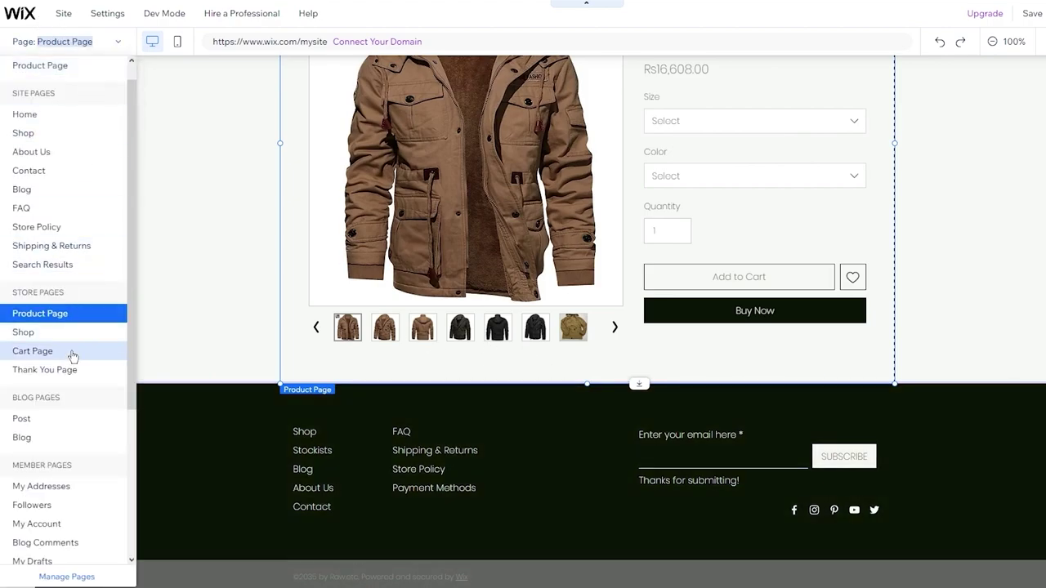
scroll(72, 356, "down", 1)
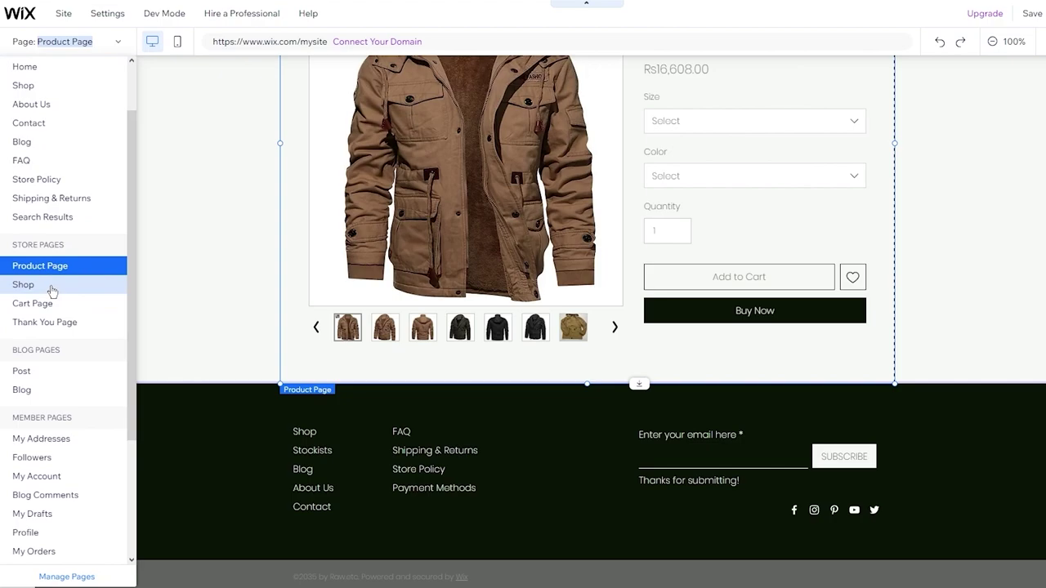
key("Escape")
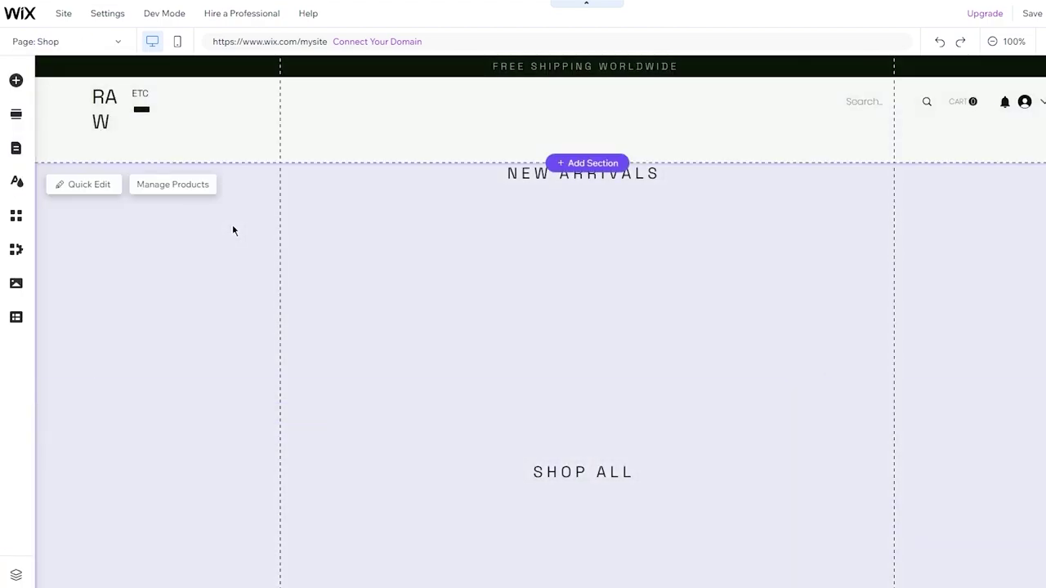
scroll(233, 229, "down", 2)
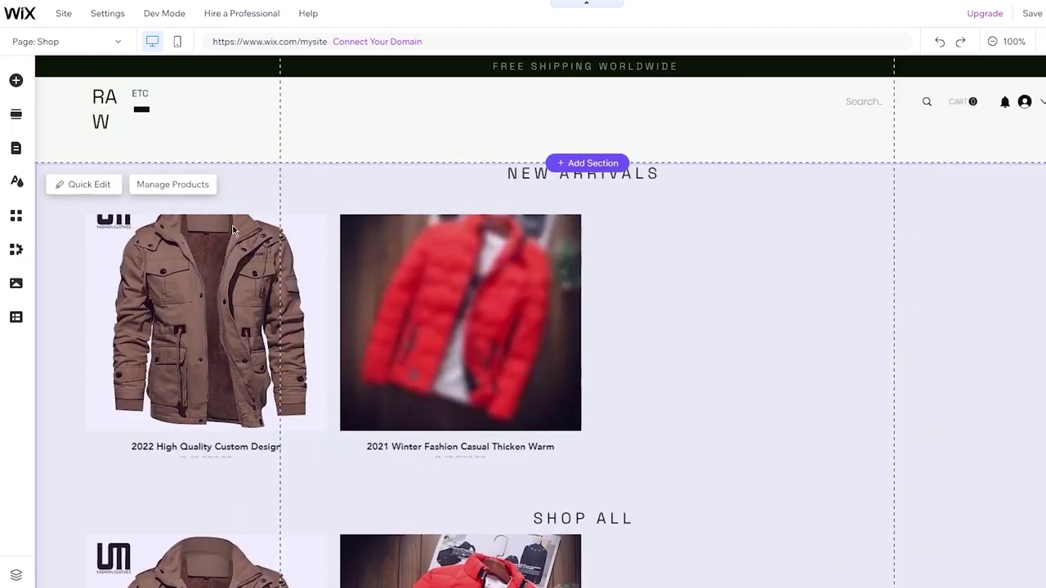
scroll(302, 304, "down", 4)
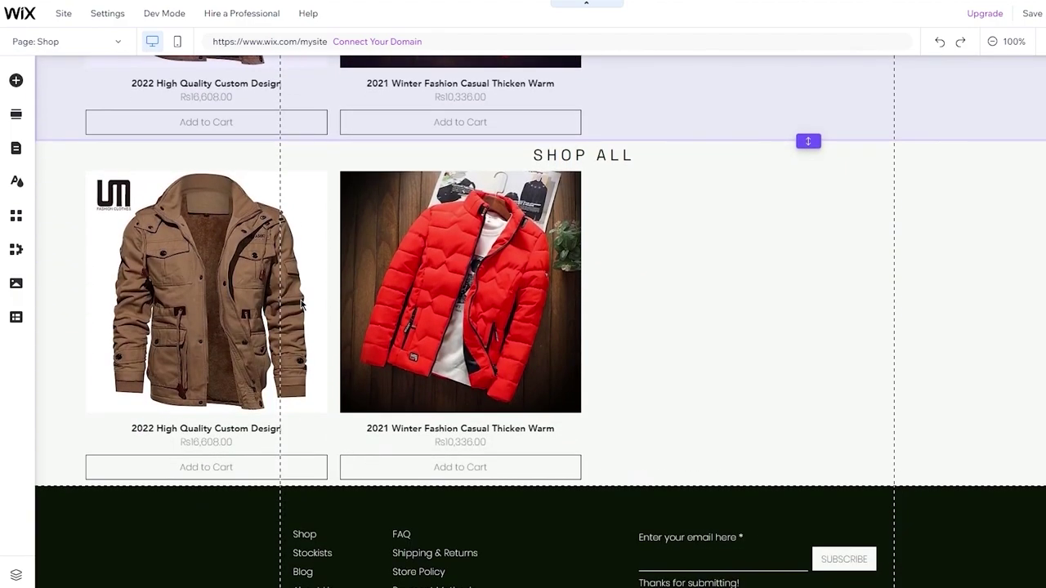
scroll(766, 171, "up", 5)
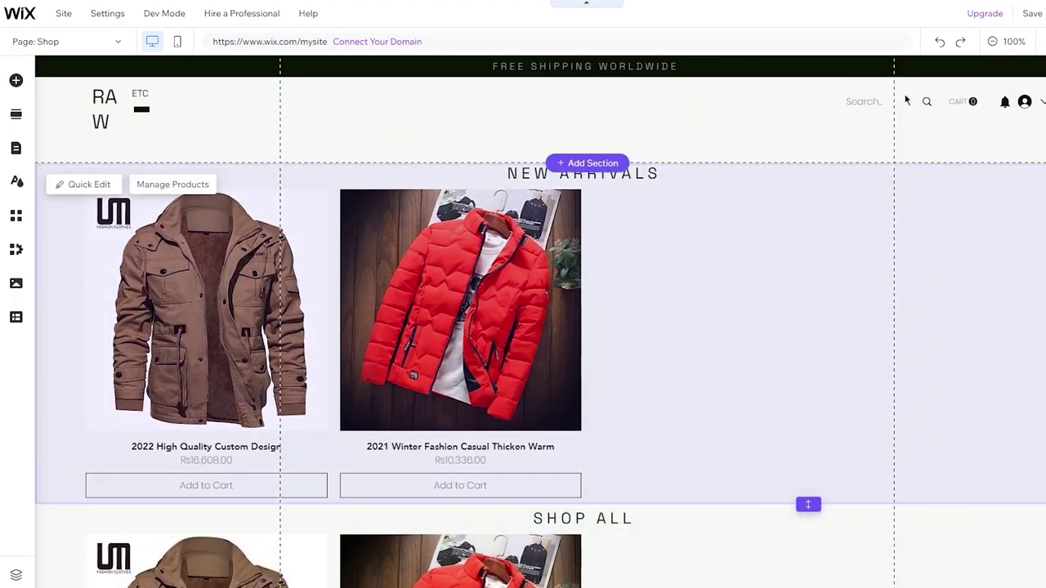
scroll(795, 346, "down", 4)
scroll(796, 345, "up", 4)
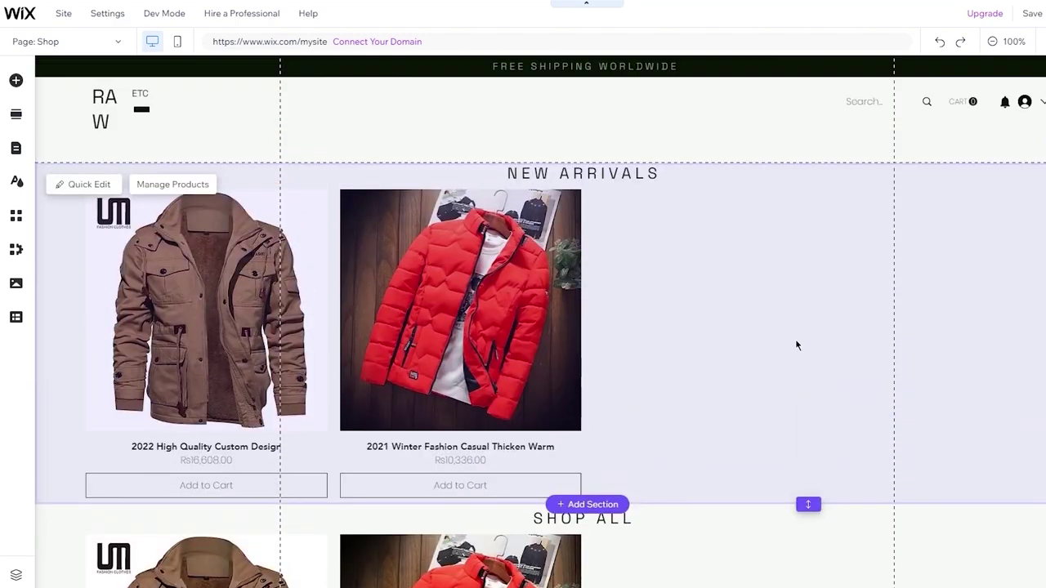
scroll(486, 294, "down", 2)
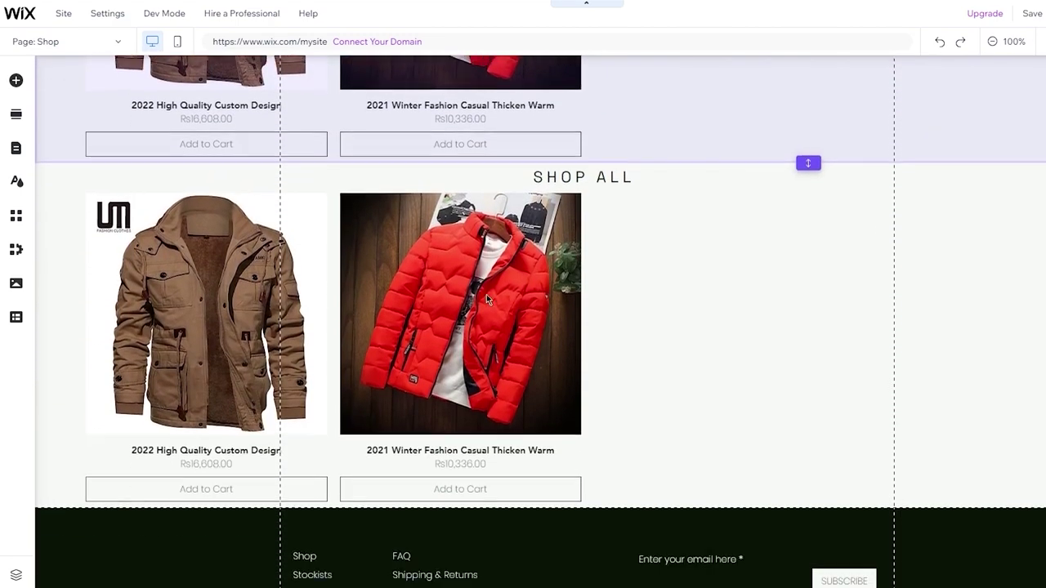
scroll(486, 301, "up", 5)
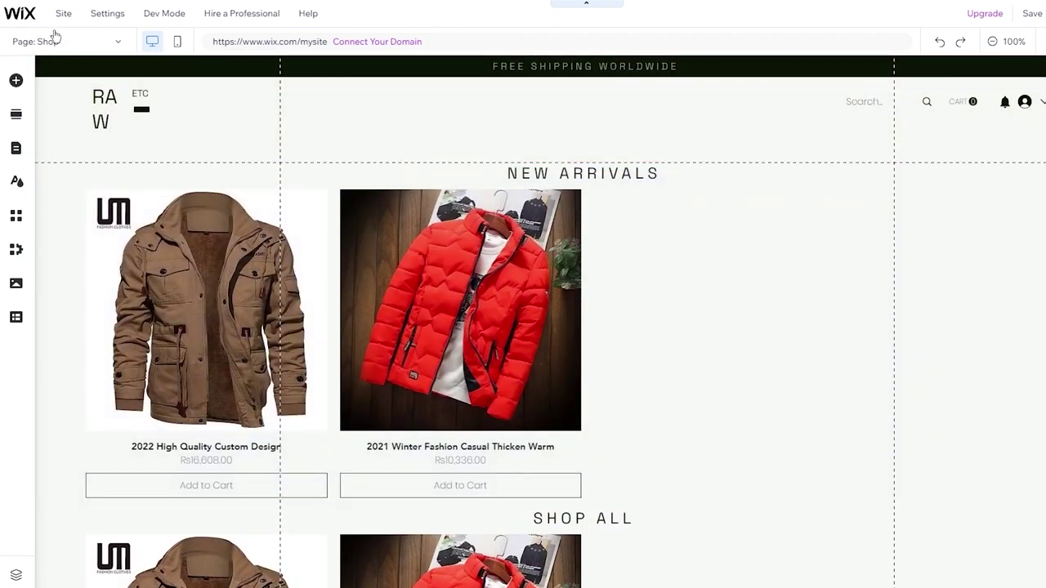
Browse the Add elements panel, then bring up the site pages list.
left_click(16, 82)
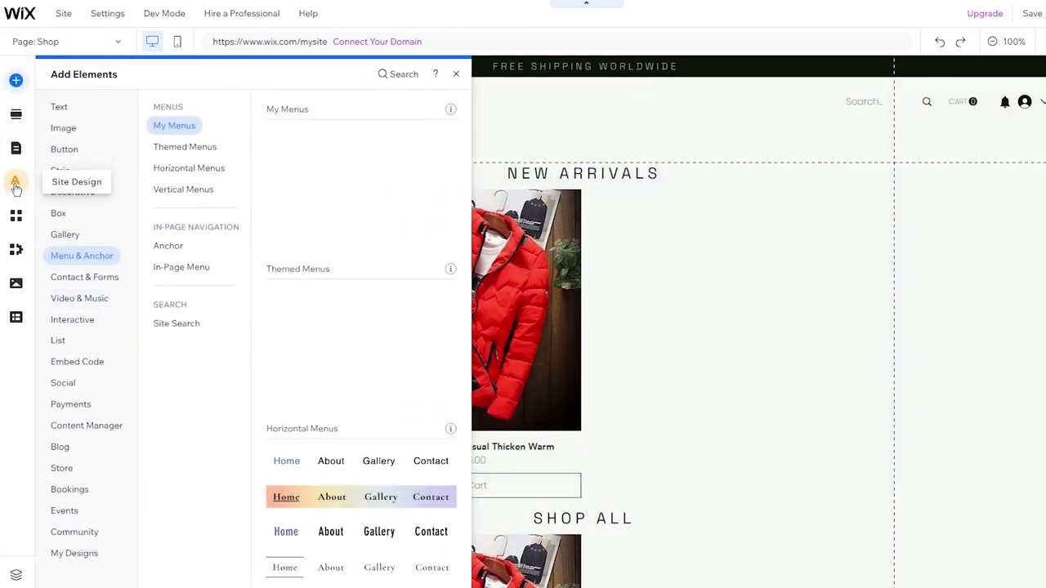
scroll(775, 231, "down", 4)
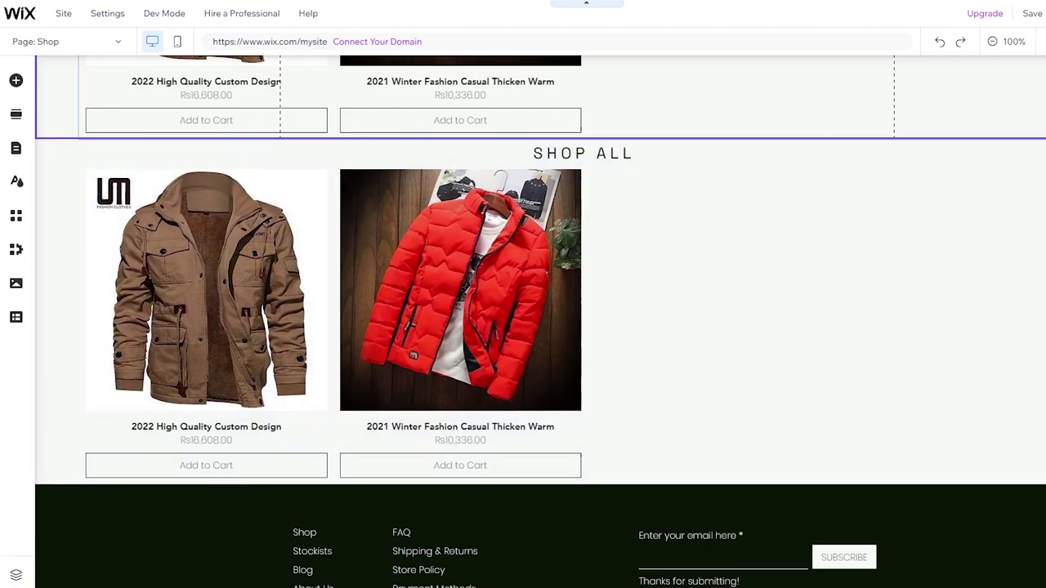
left_click(45, 41)
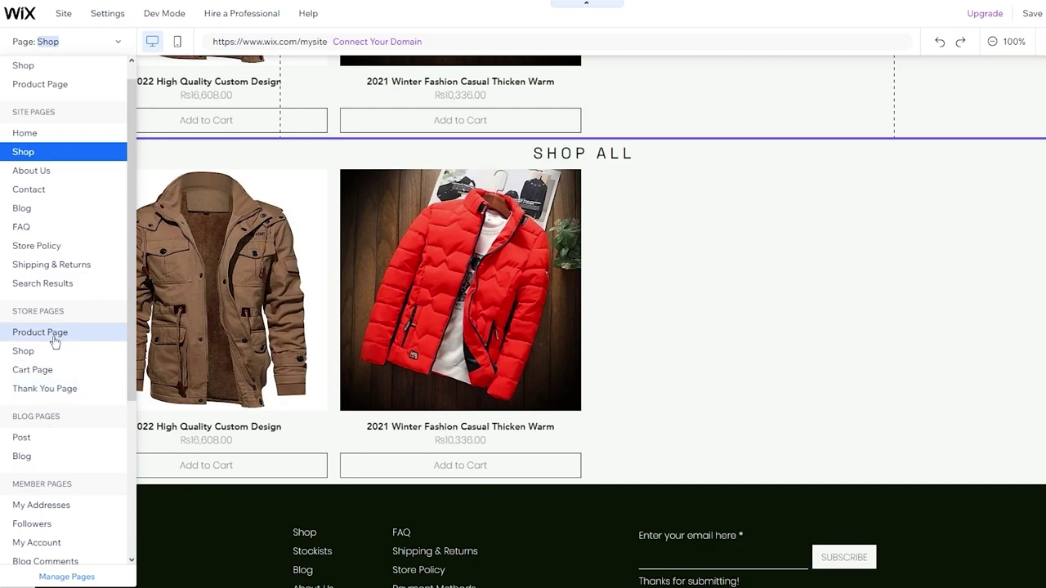
Switch to the Cart Page under Store Pages, showing the empty My Cart with Continue Browsing.
key("Escape")
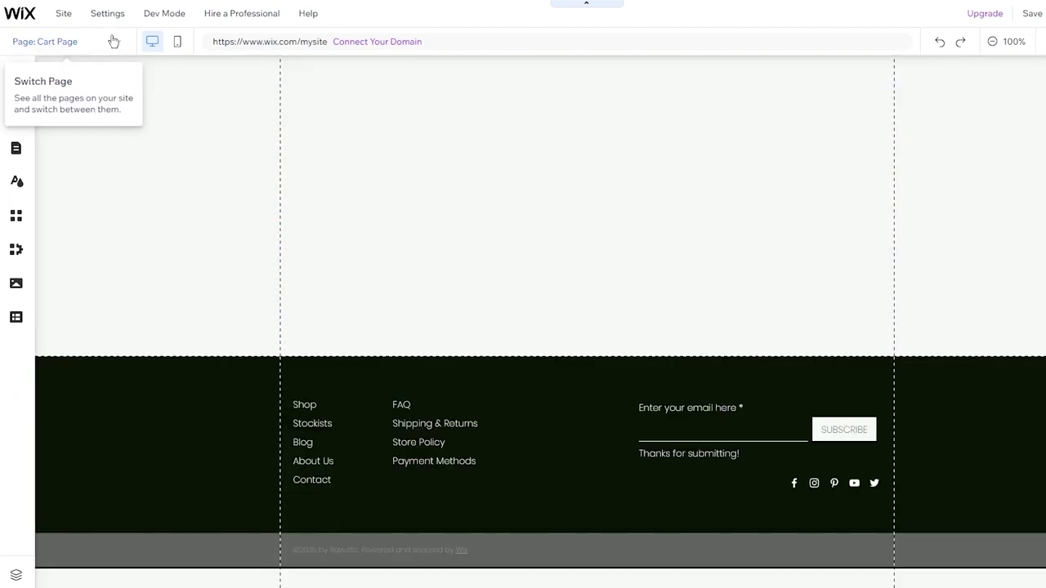
left_click(113, 41)
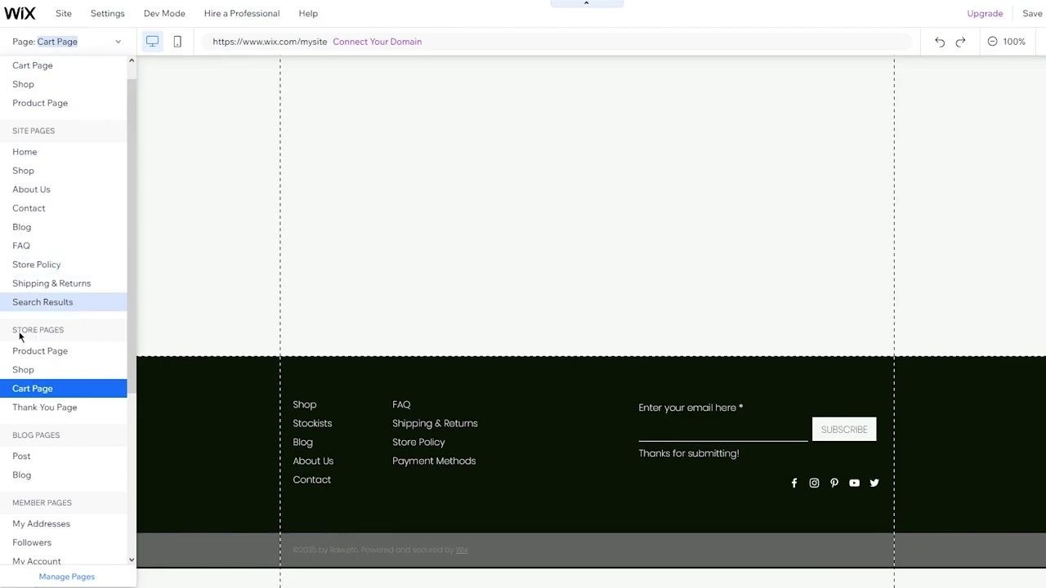
left_click(42, 388)
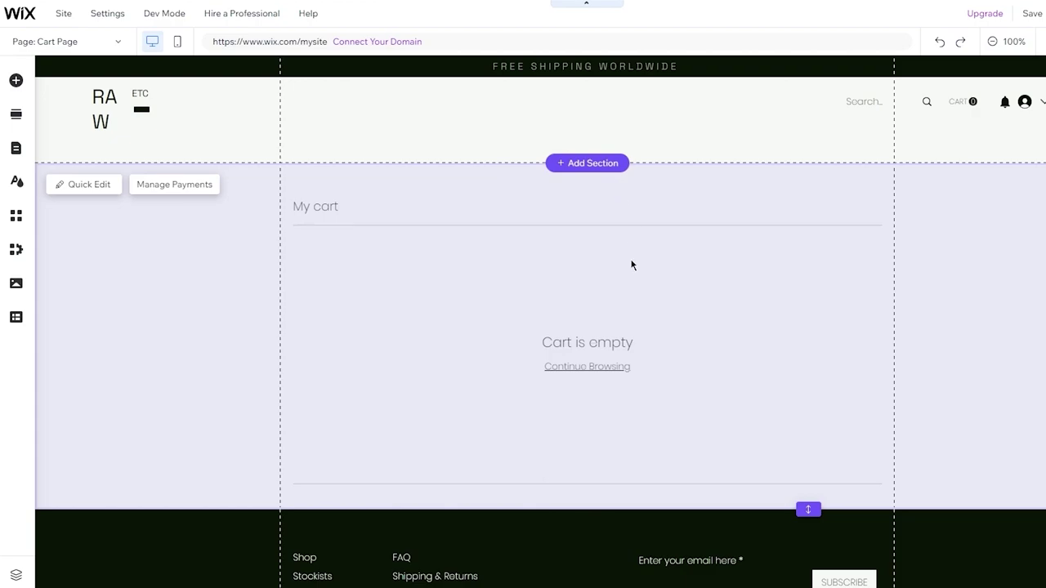
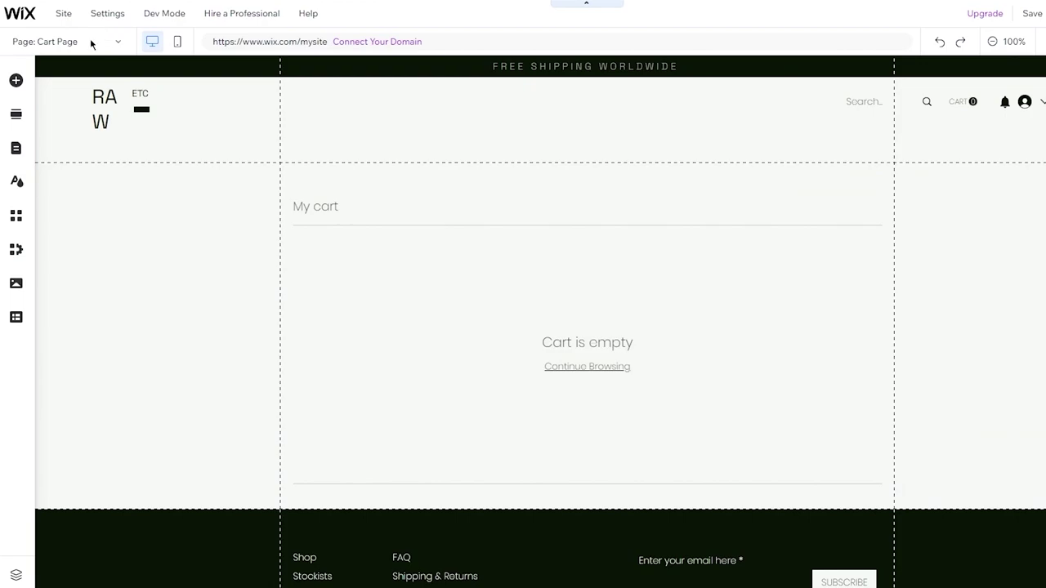
Switch the editor from the cart page to the Thank You page and scroll through it.
left_click(91, 40)
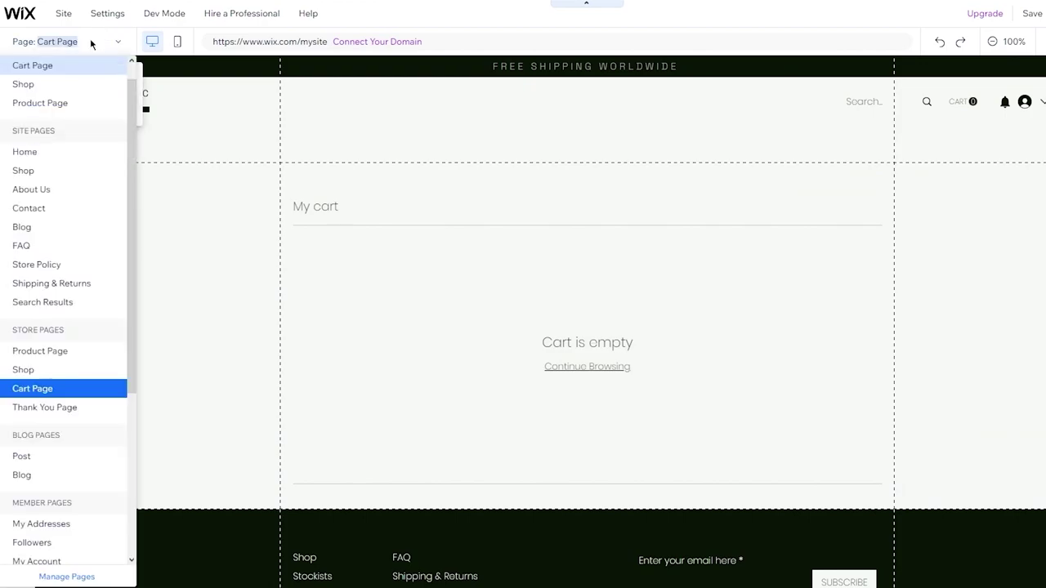
left_click(42, 412)
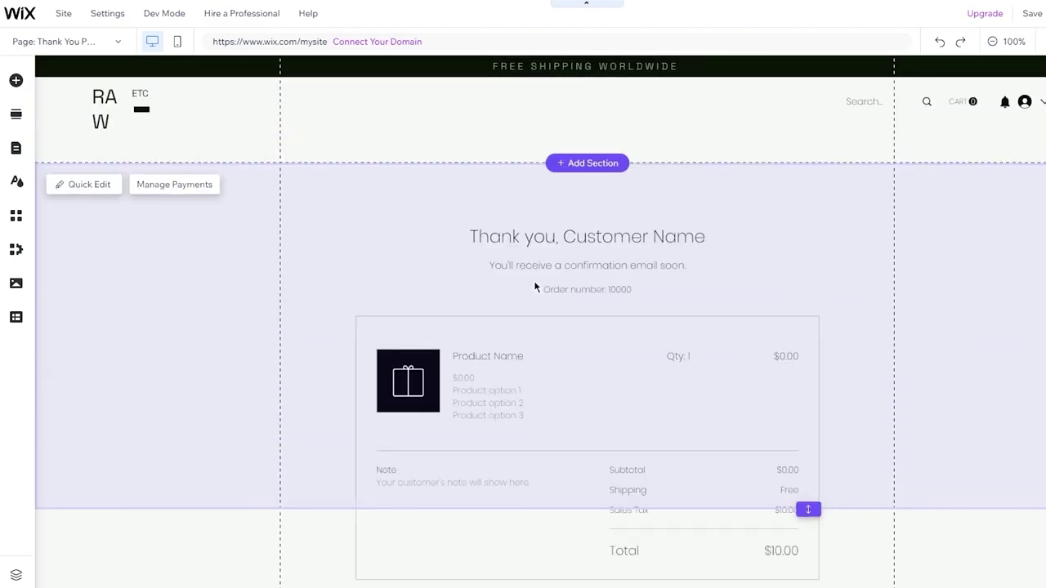
scroll(535, 286, "down", 5)
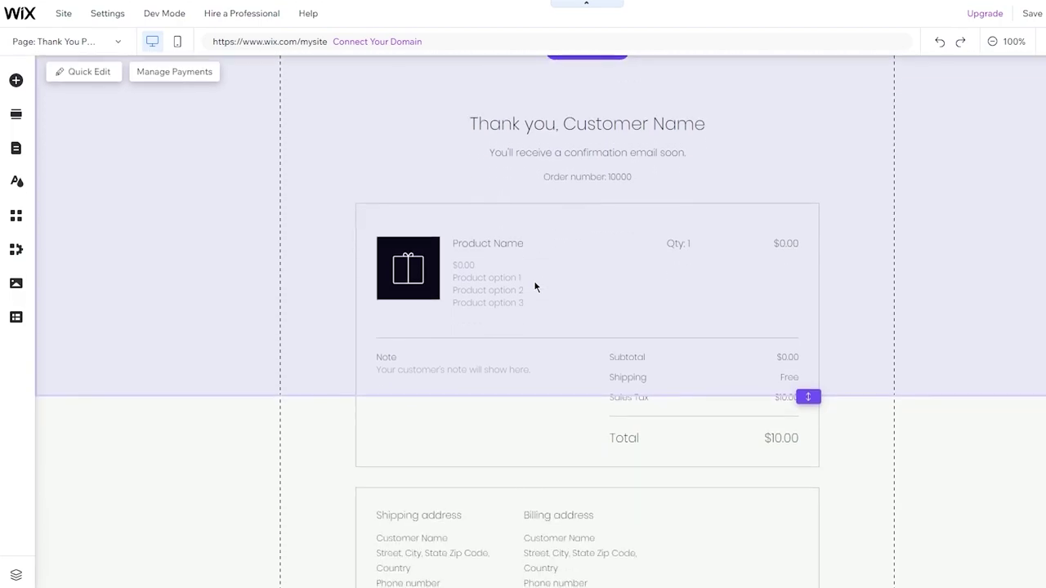
scroll(953, 328, "down", 3)
scroll(953, 333, "down", 2)
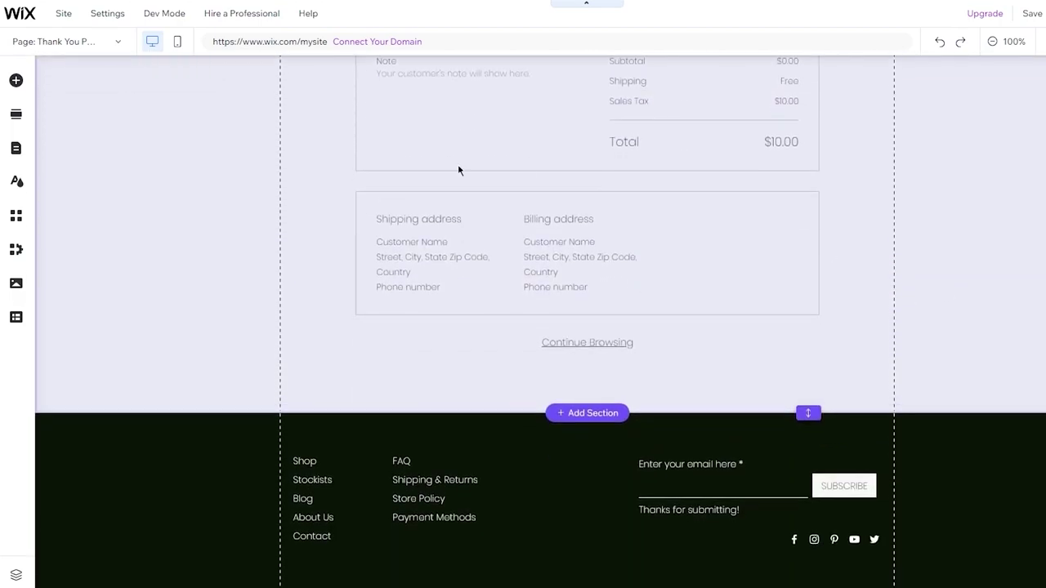
scroll(525, 236, "up", 1)
scroll(525, 236, "up", 5)
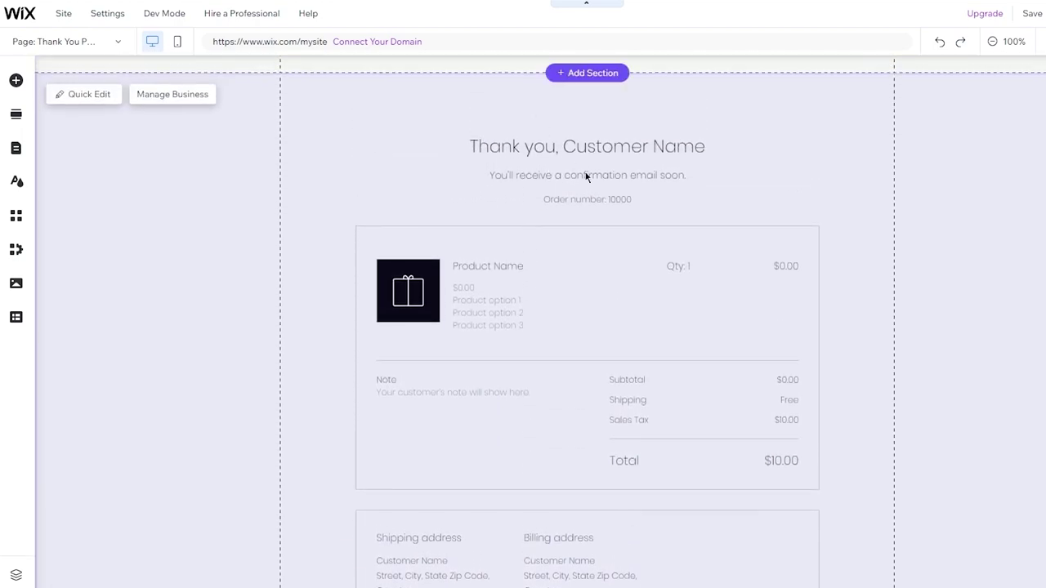
Review the rest of the Thank You page, then bring up the Wix App Market.
scroll(713, 303, "down", 1)
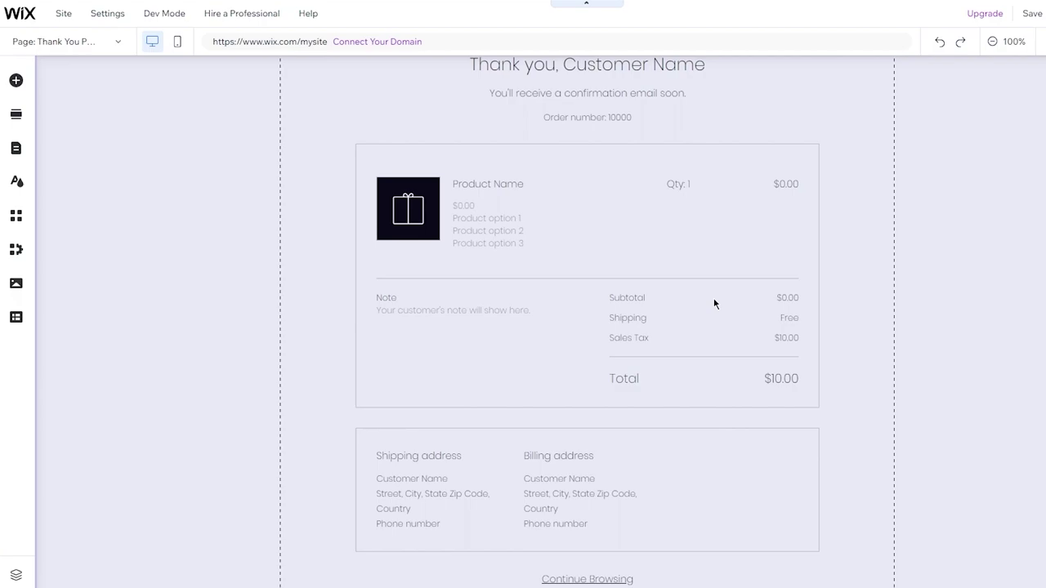
scroll(713, 299, "down", 4)
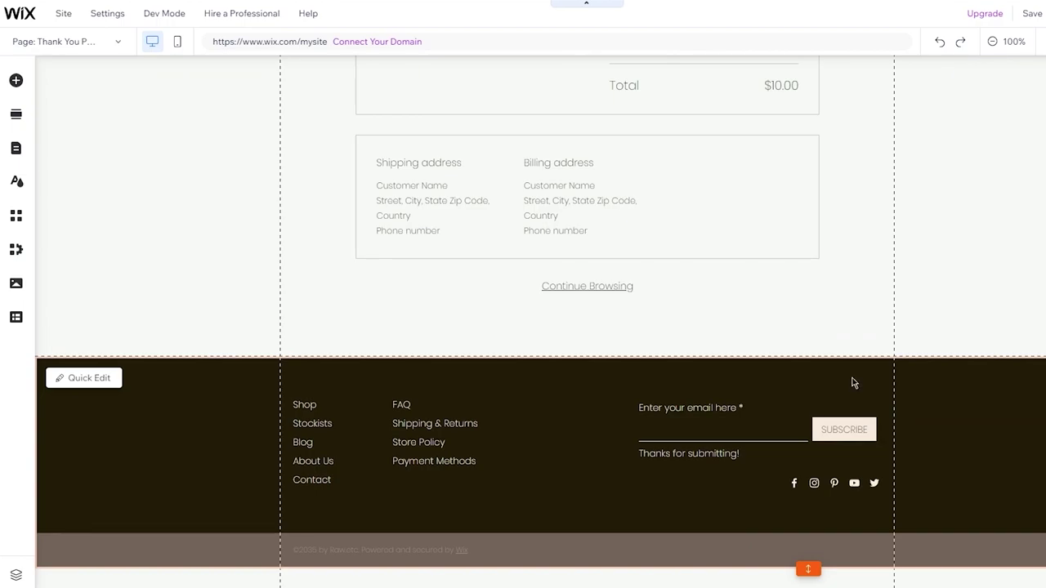
scroll(852, 380, "up", 10)
scroll(851, 380, "down", 10)
scroll(693, 248, "up", 4)
scroll(693, 247, "down", 4)
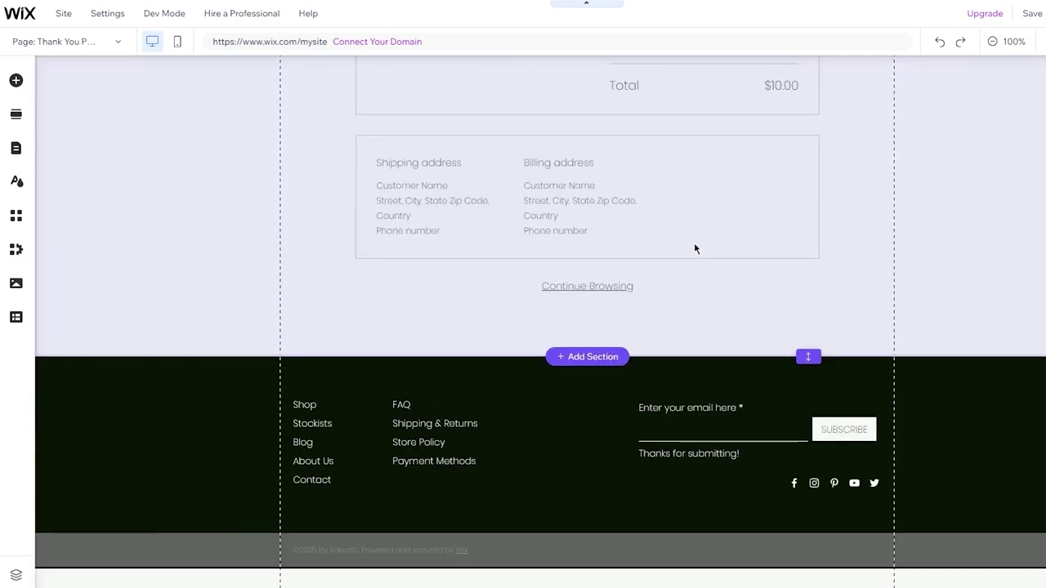
left_click(15, 215)
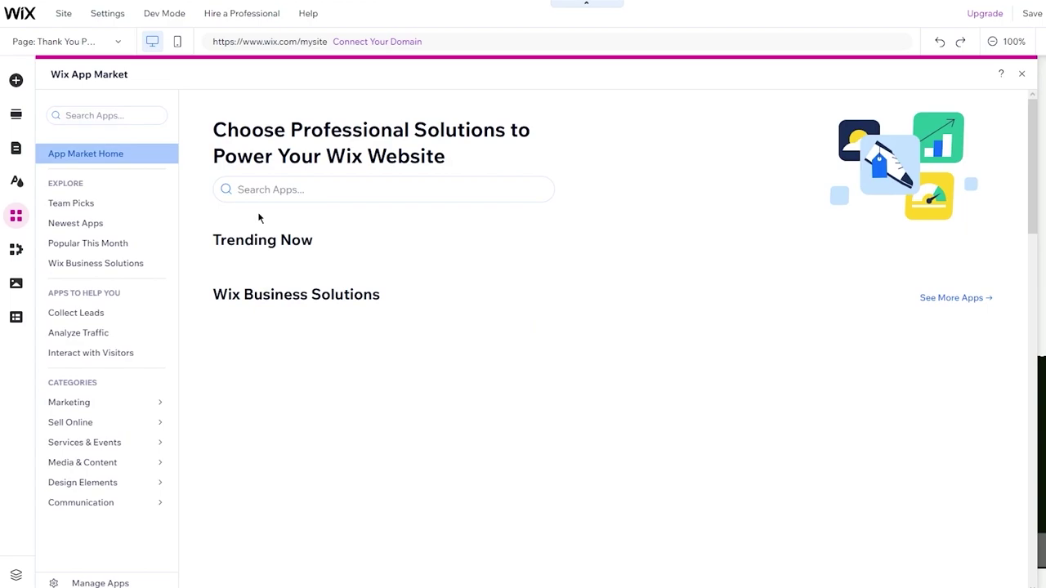
left_click(250, 189)
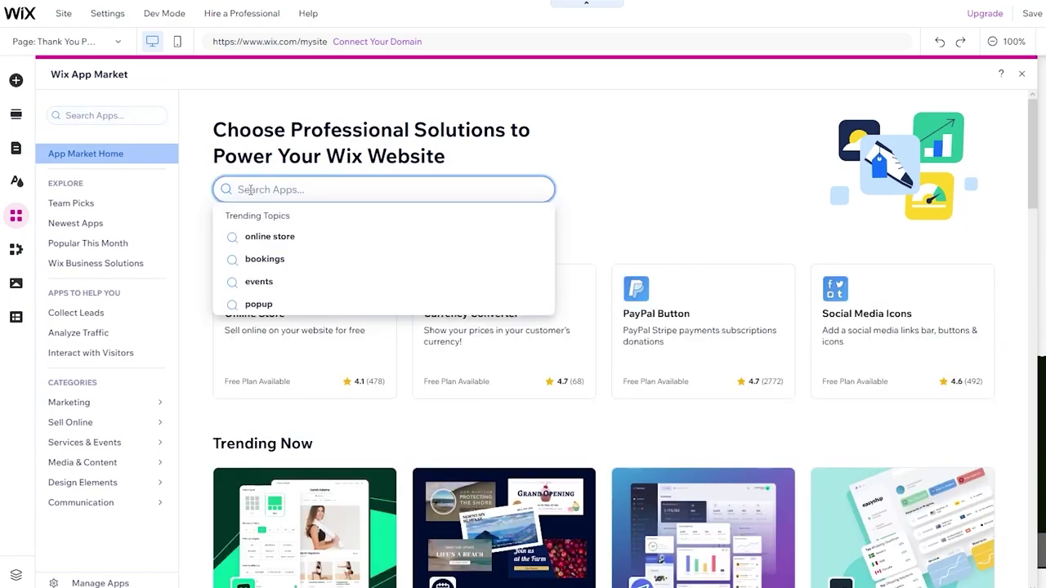
type("wix revie")
key("BackSpace")
key("BackSpace")
key("BackSpace")
key("BackSpace")
key("BackSpace")
key("BackSpace")
key("BackSpace")
key("BackSpace")
key("BackSpace")
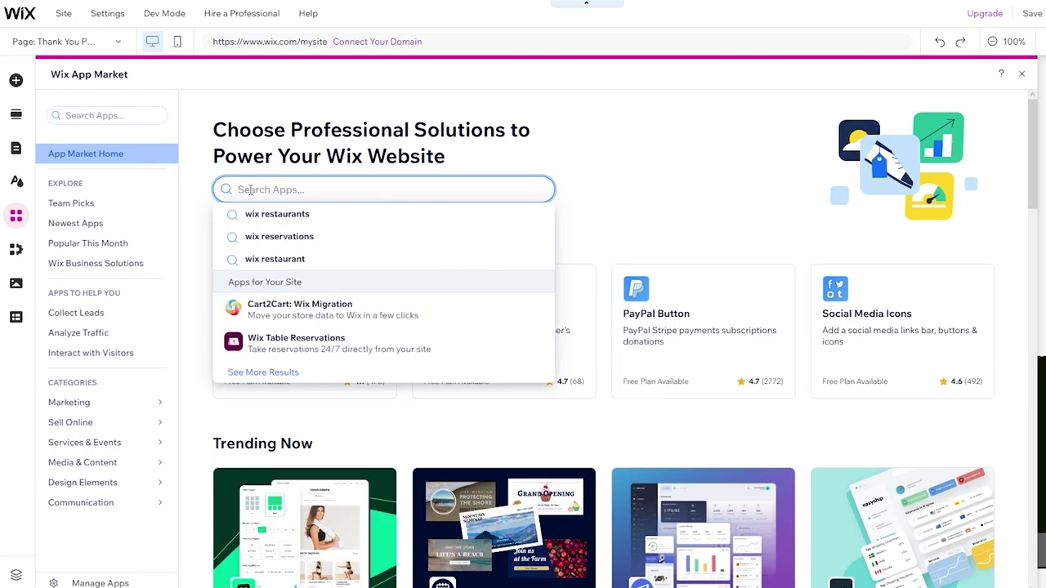
left_click(752, 199)
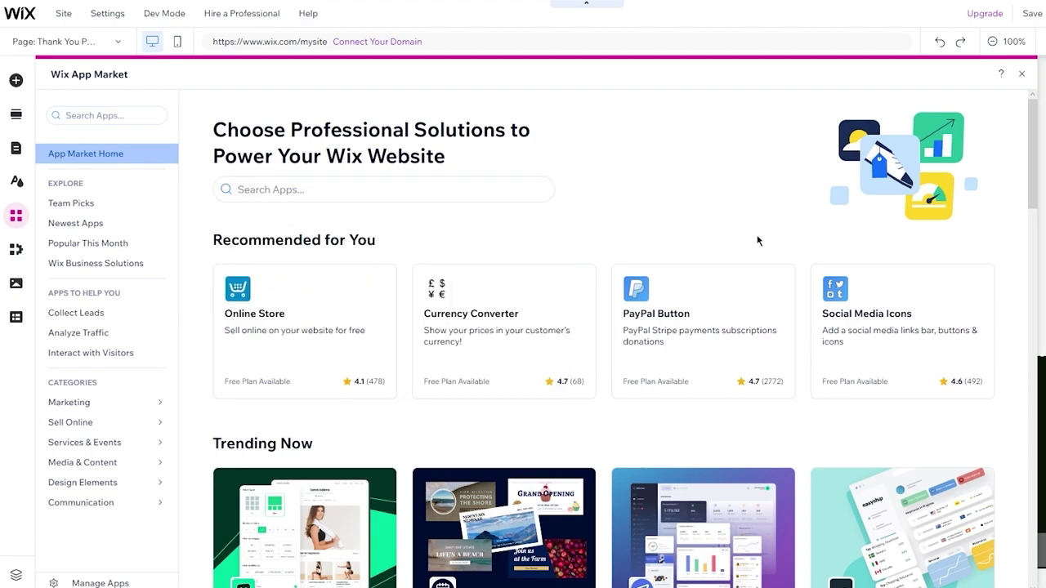
Browse the App Market listings, then close the panel to return to the Thank You page.
scroll(711, 306, "down", 1)
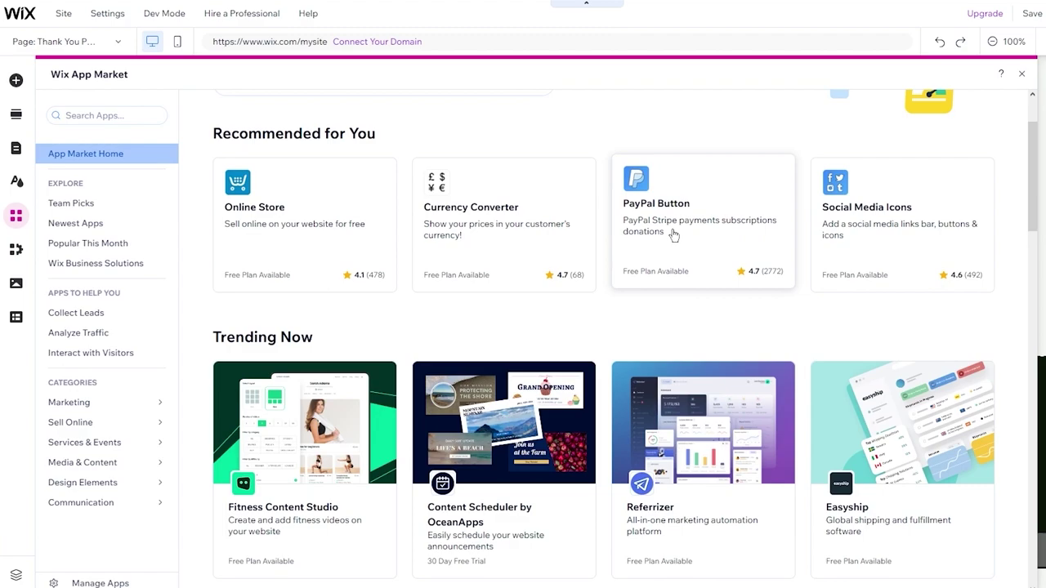
scroll(674, 235, "down", 1)
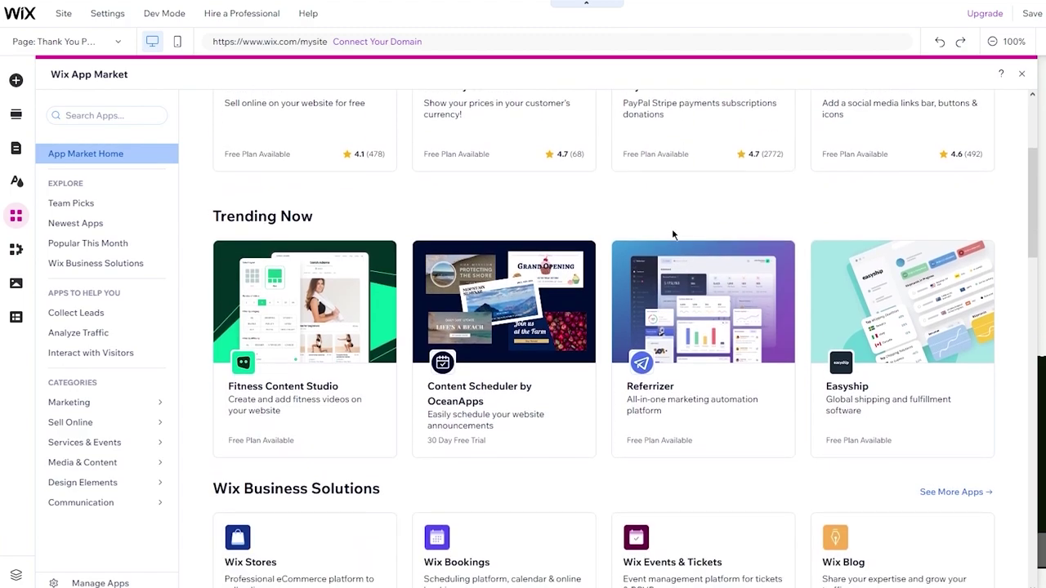
scroll(674, 236, "down", 1)
scroll(673, 235, "up", 2)
scroll(671, 232, "up", 2)
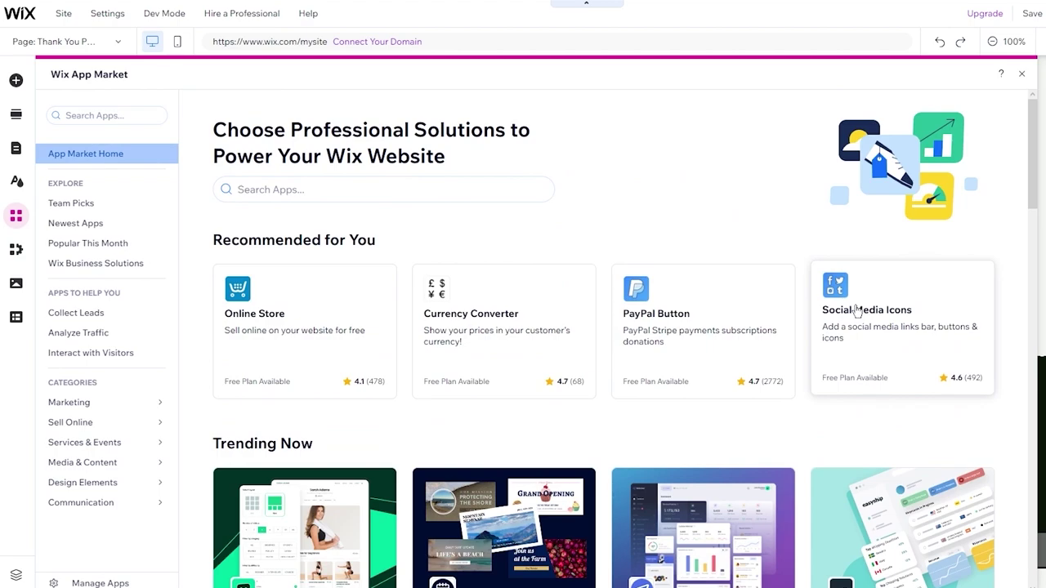
scroll(856, 311, "down", 1)
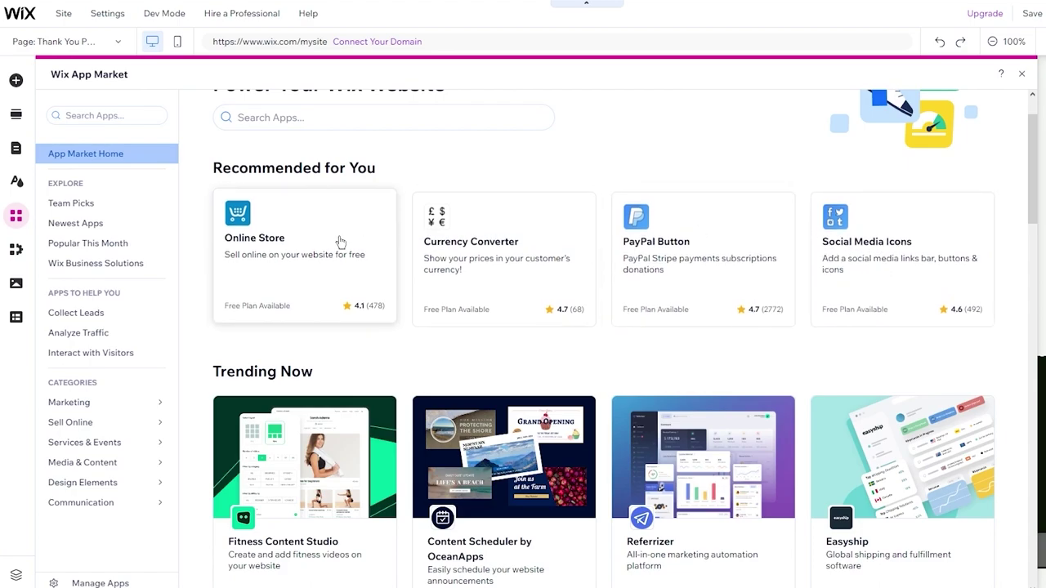
scroll(340, 242, "down", 2)
scroll(413, 186, "up", 2)
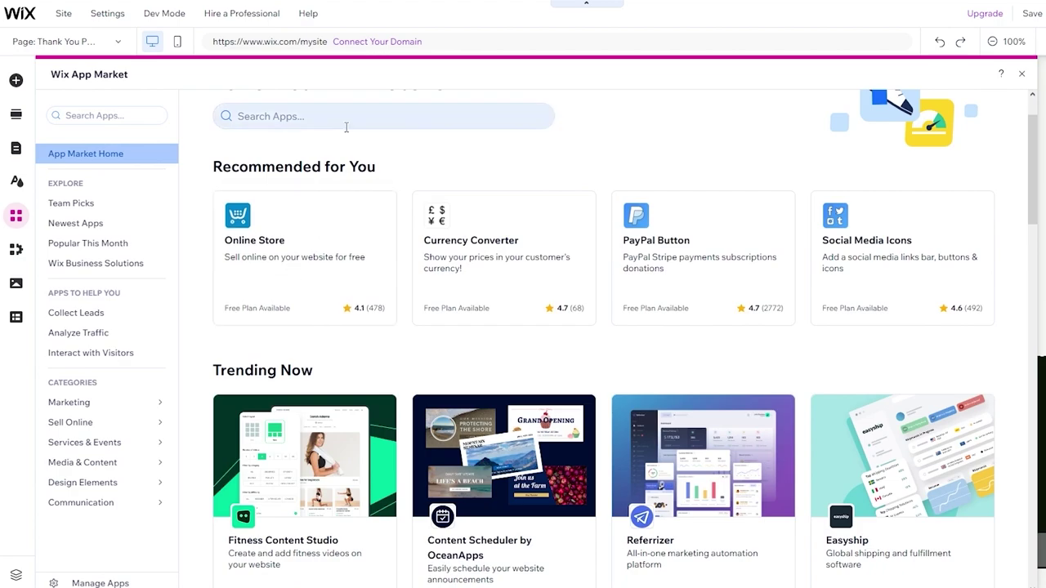
scroll(346, 131, "down", 3)
scroll(455, 224, "up", 3)
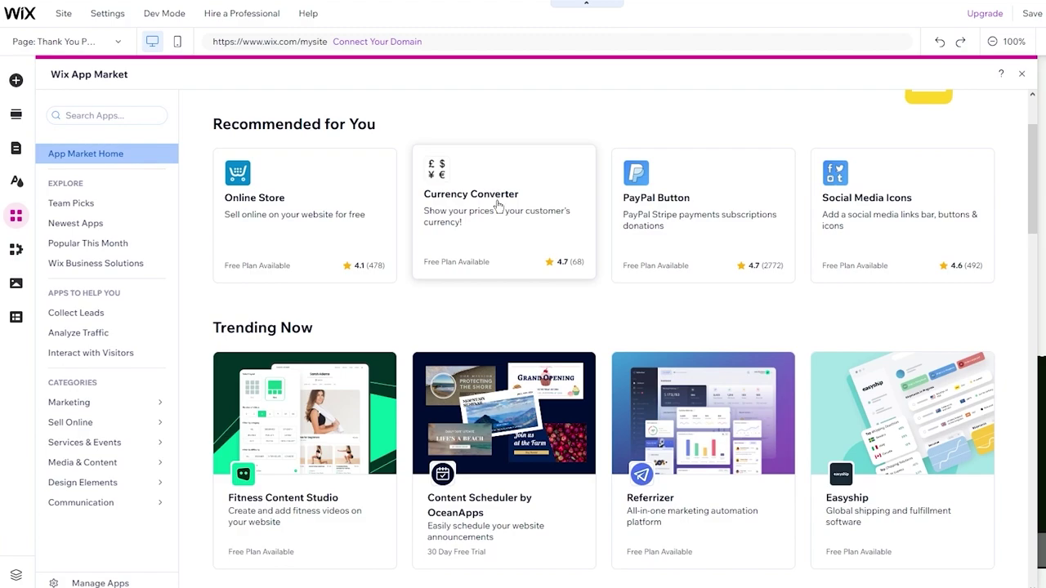
scroll(497, 205, "down", 2)
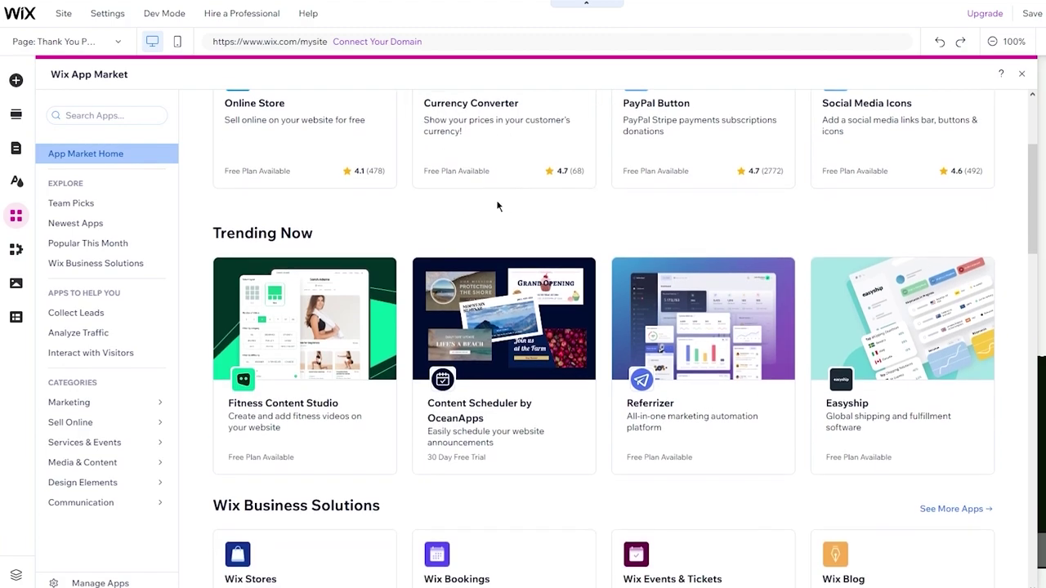
scroll(497, 205, "up", 3)
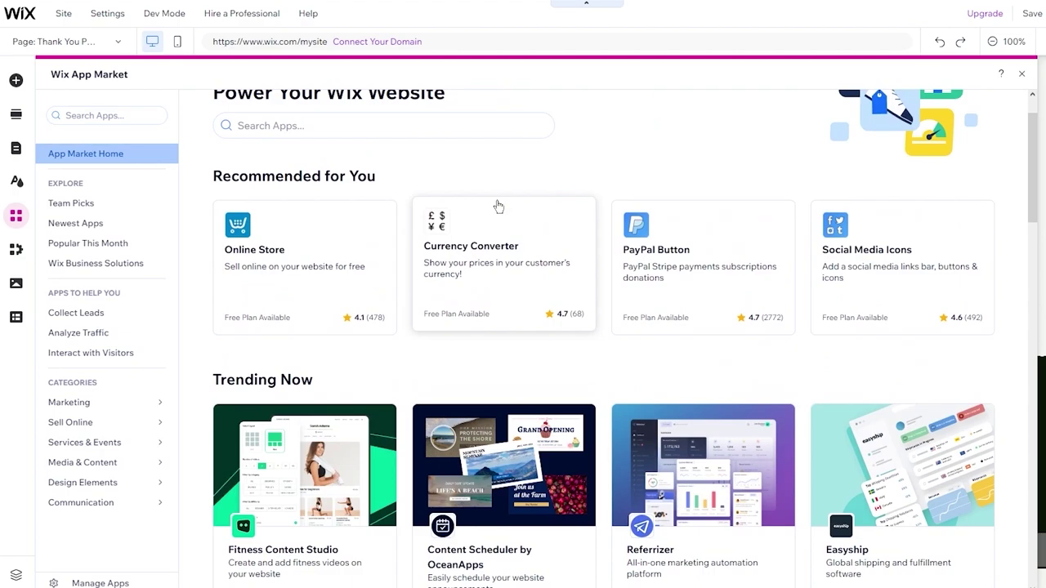
scroll(490, 192, "down", 5)
scroll(479, 182, "up", 4)
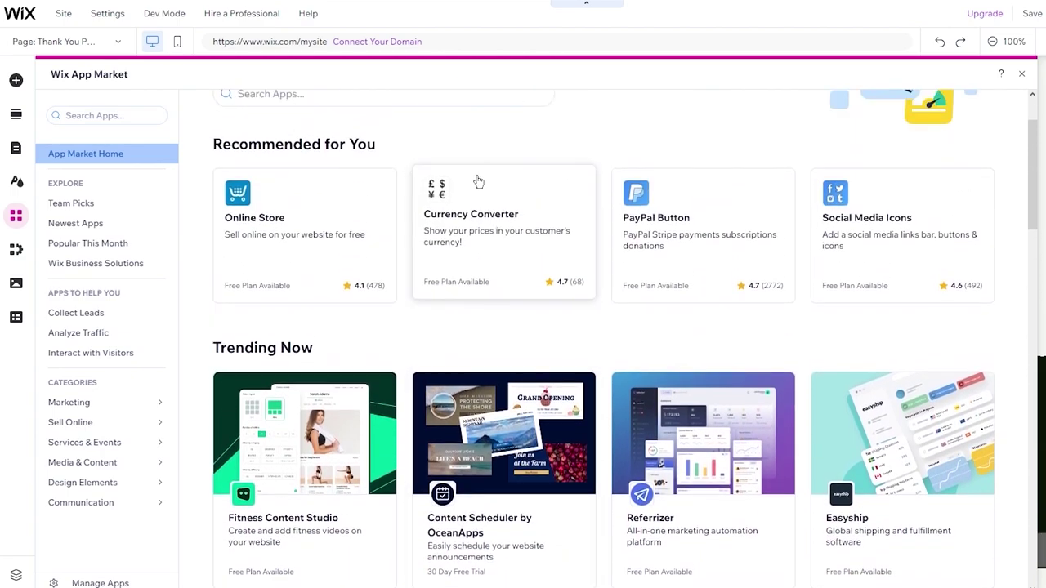
scroll(560, 187, "down", 5)
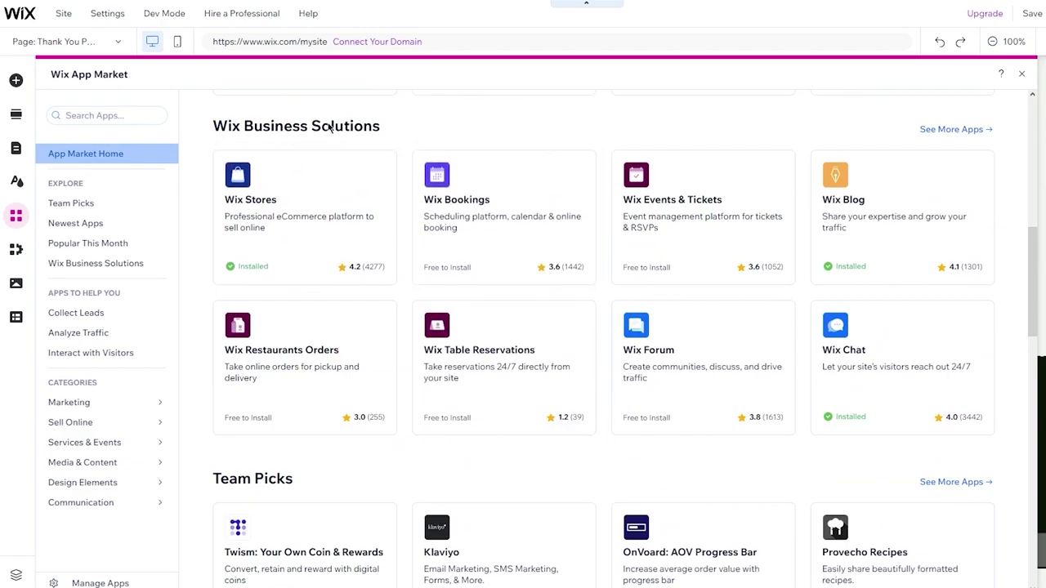
scroll(330, 127, "down", 1)
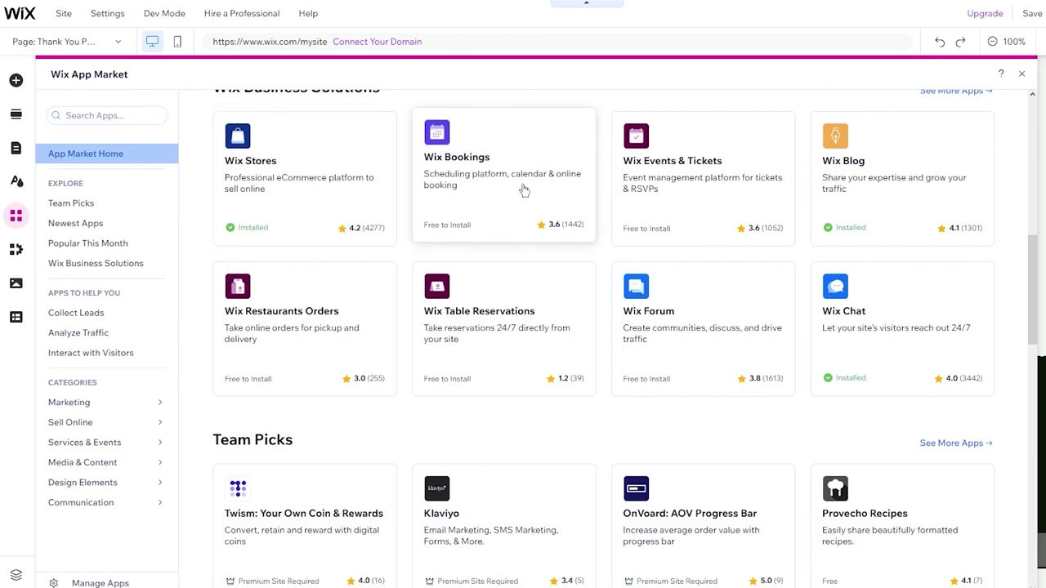
scroll(521, 191, "down", 3)
scroll(523, 191, "up", 3)
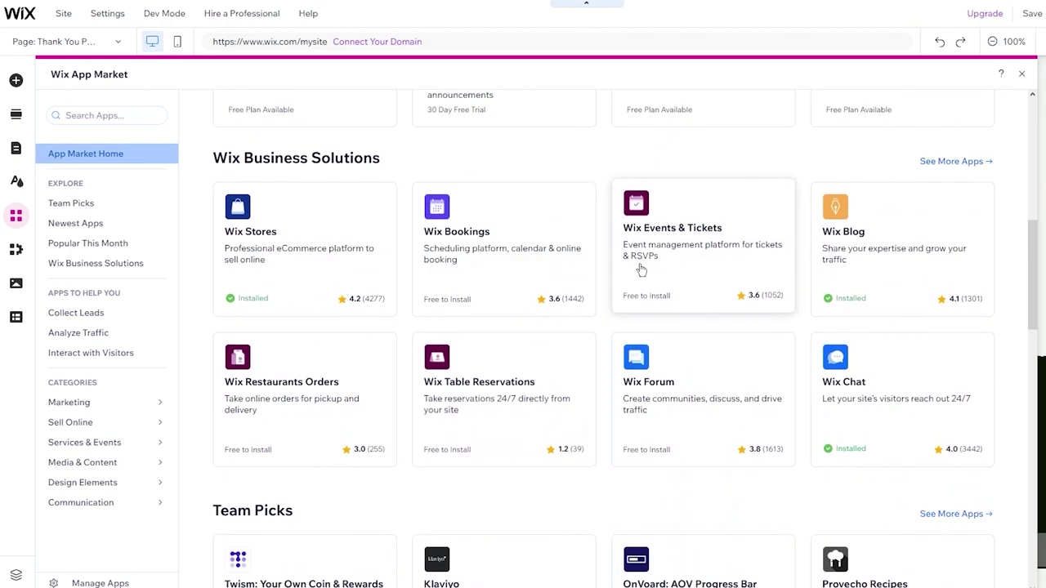
scroll(641, 270, "down", 3)
scroll(629, 212, "up", 4)
scroll(686, 207, "down", 3)
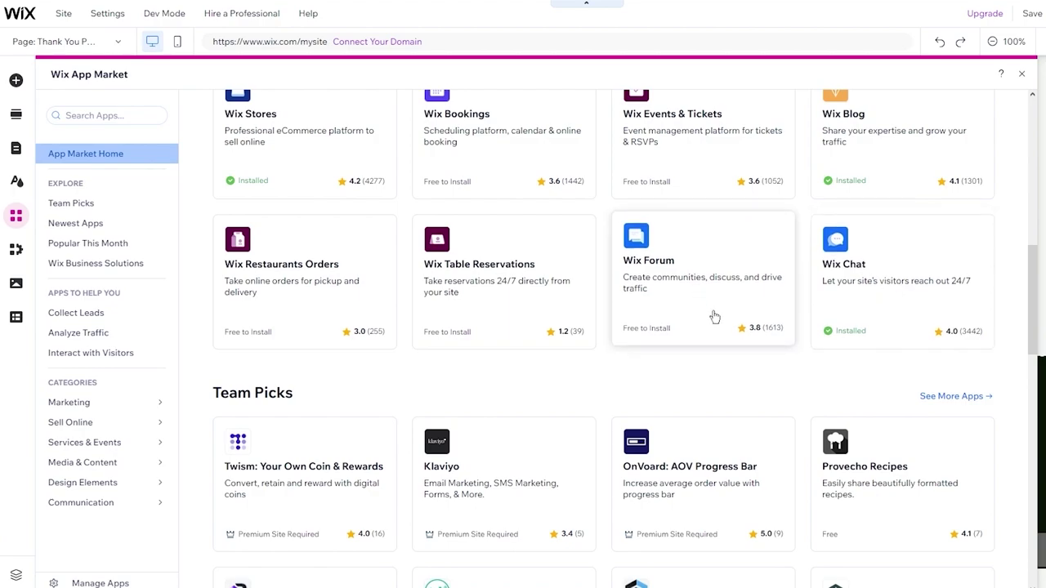
scroll(714, 316, "down", 3)
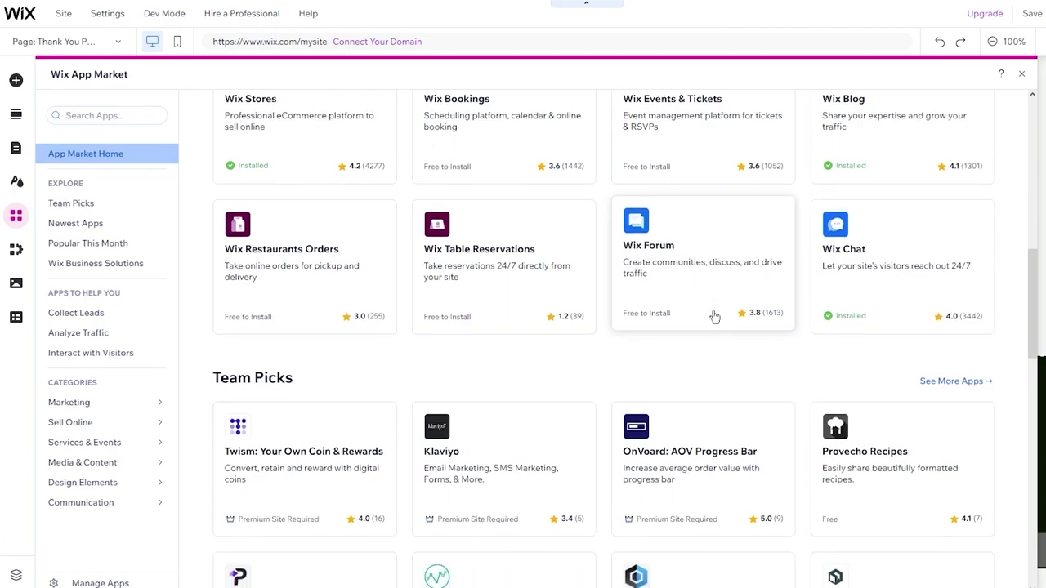
scroll(603, 304, "down", 9)
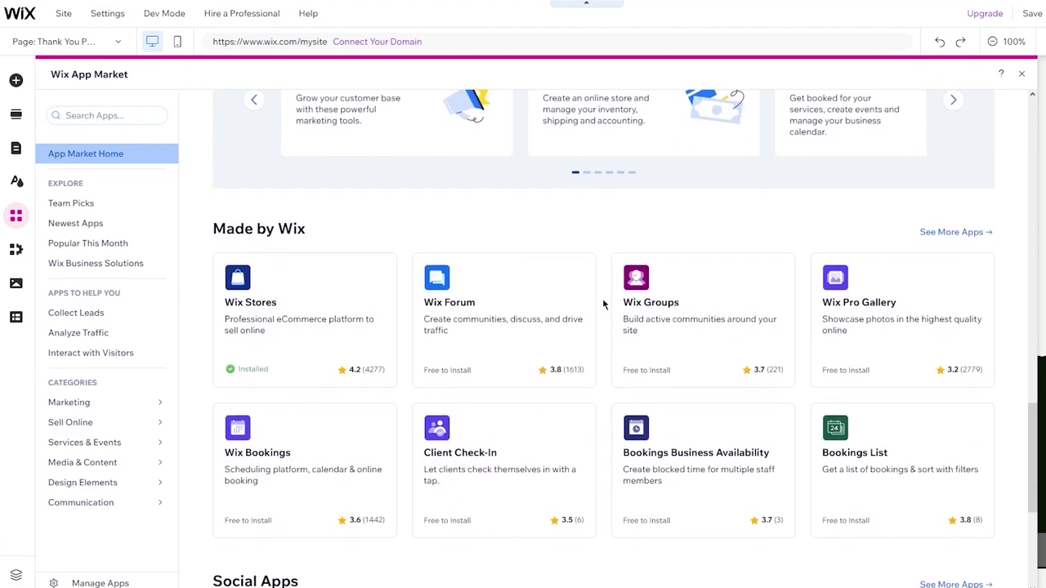
scroll(603, 304, "down", 2)
scroll(602, 304, "down", 4)
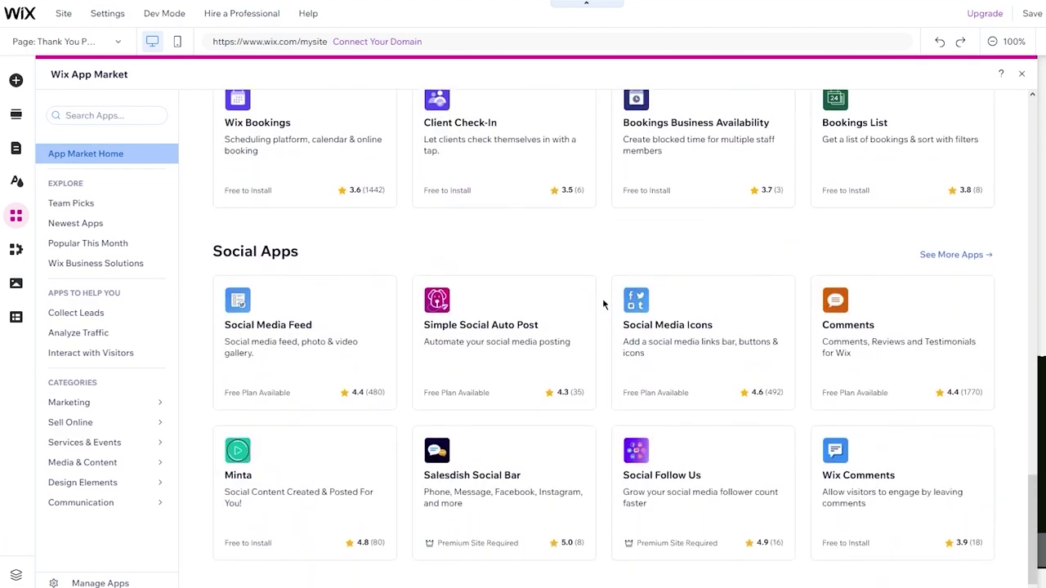
scroll(603, 304, "up", 15)
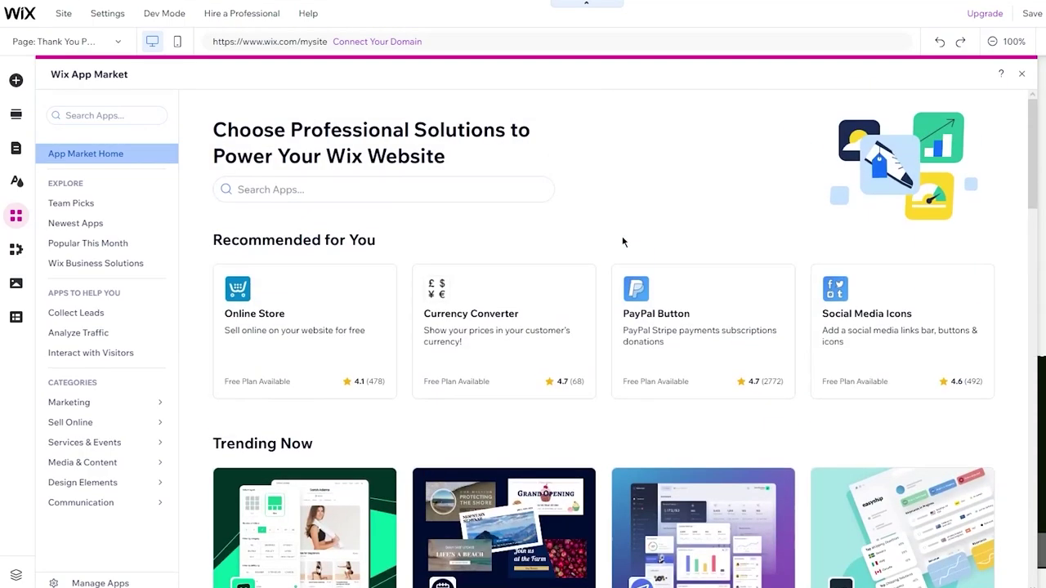
left_click(1021, 73)
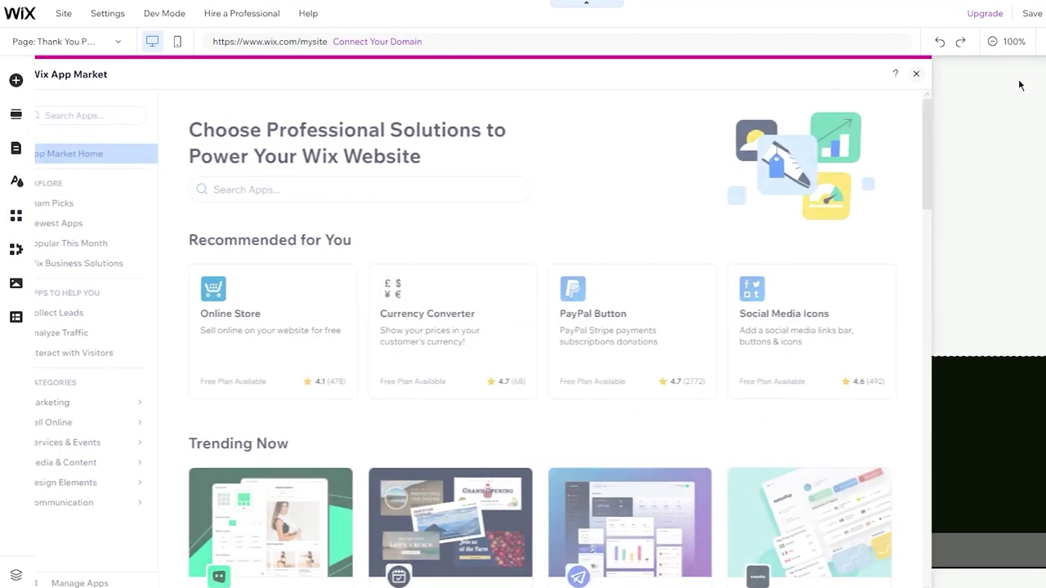
Look over the Thank You page and Save, bringing up the domain-choice dialog.
scroll(666, 280, "up", 6)
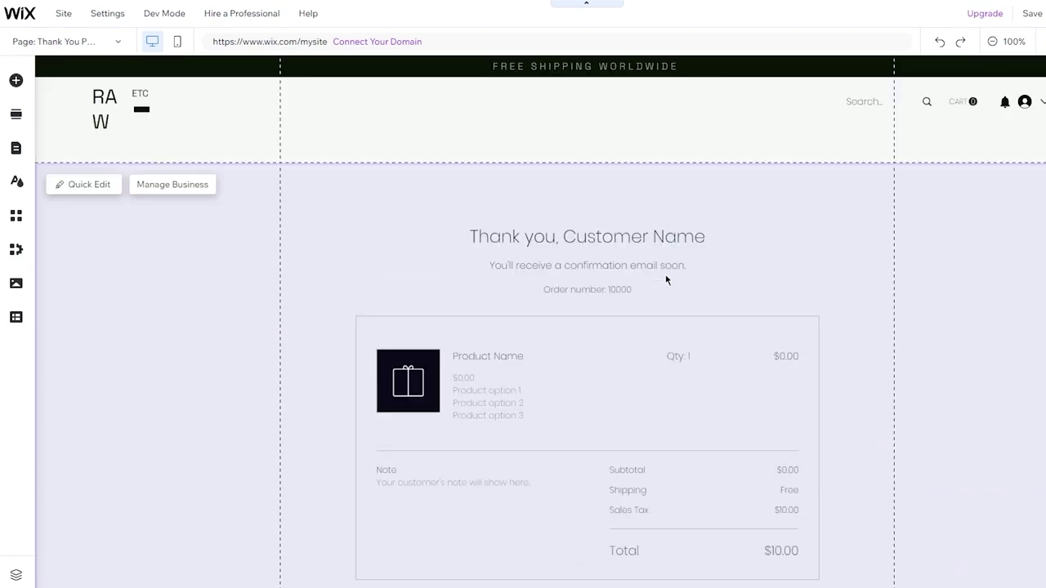
scroll(666, 280, "down", 6)
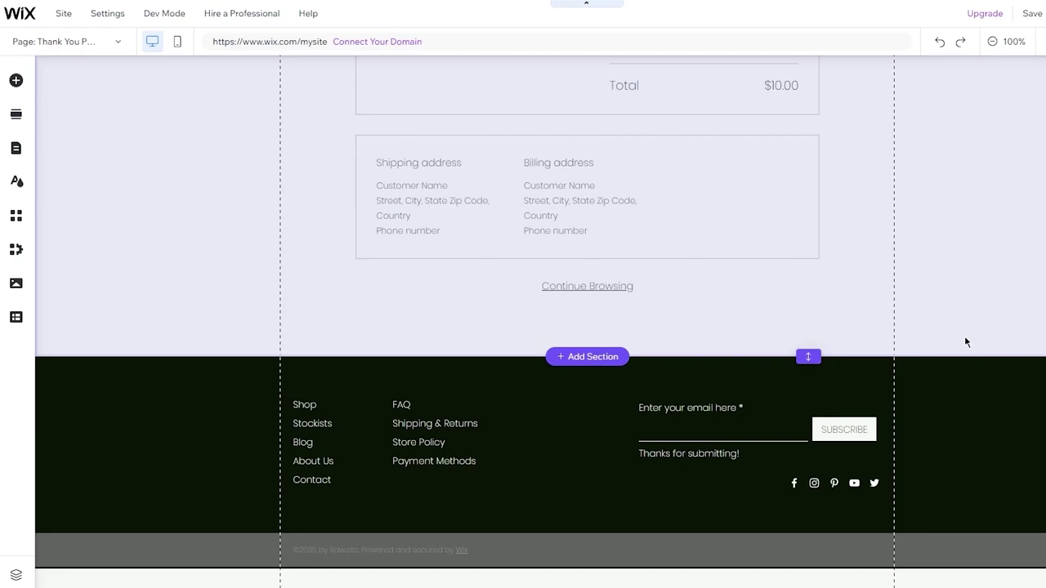
scroll(733, 66, "up", 6)
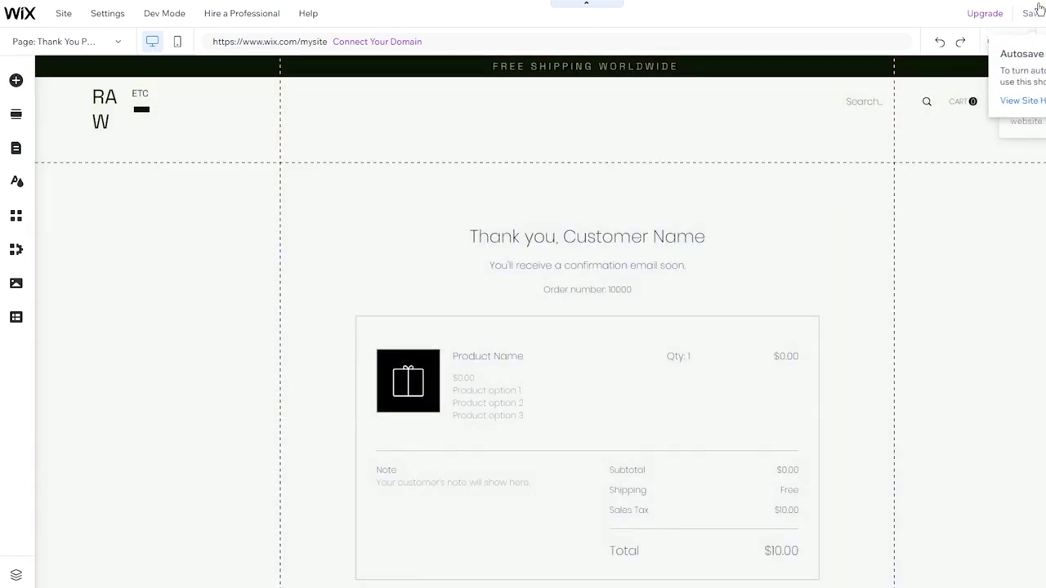
left_click(1031, 13)
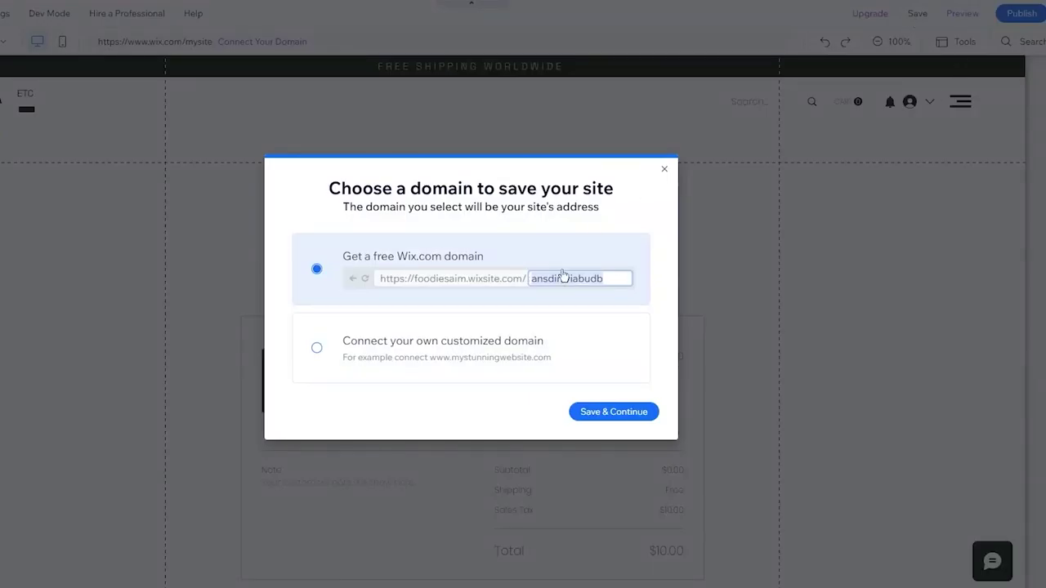
Skip the domain dialog, decline mobile editing with Don't show again, and publish RAW ETC live.
left_click(664, 168)
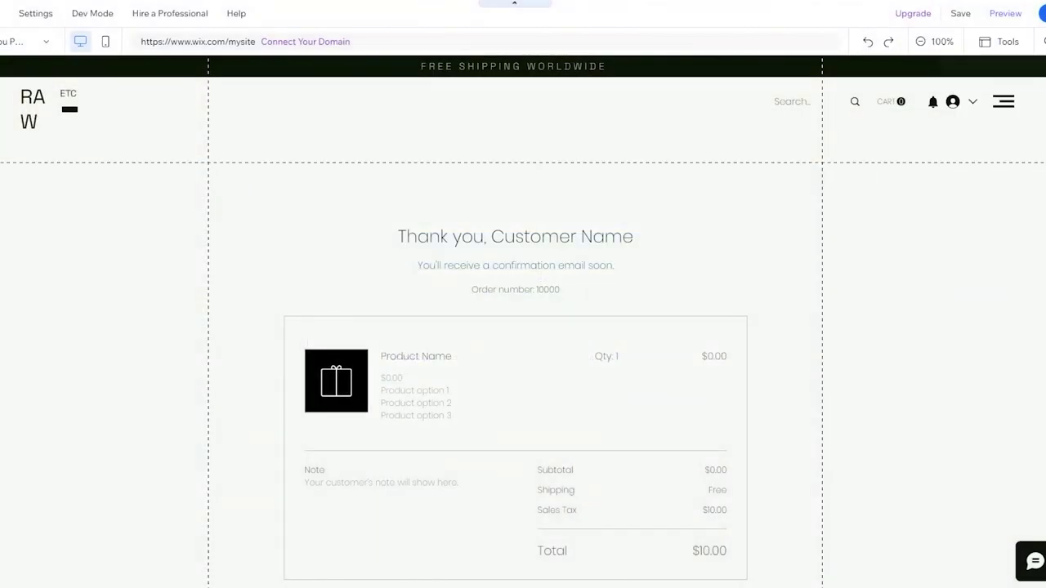
left_click(650, 97)
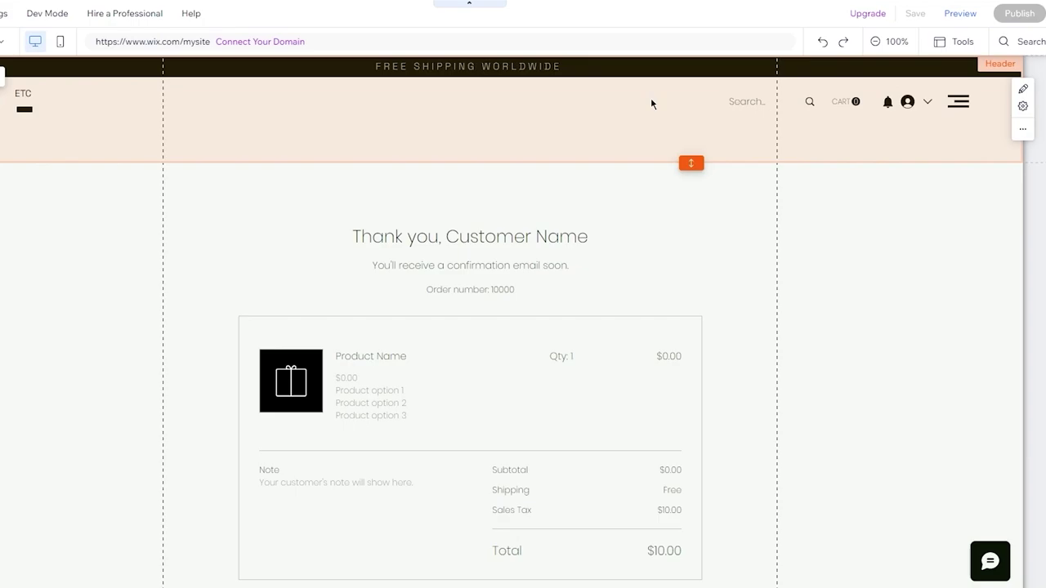
key("Escape")
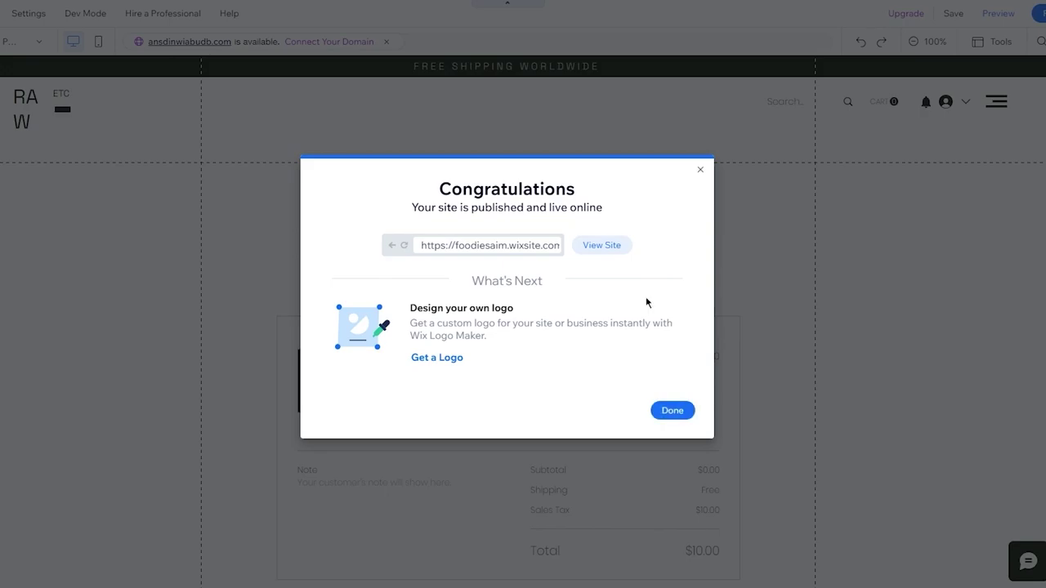
left_click(671, 411)
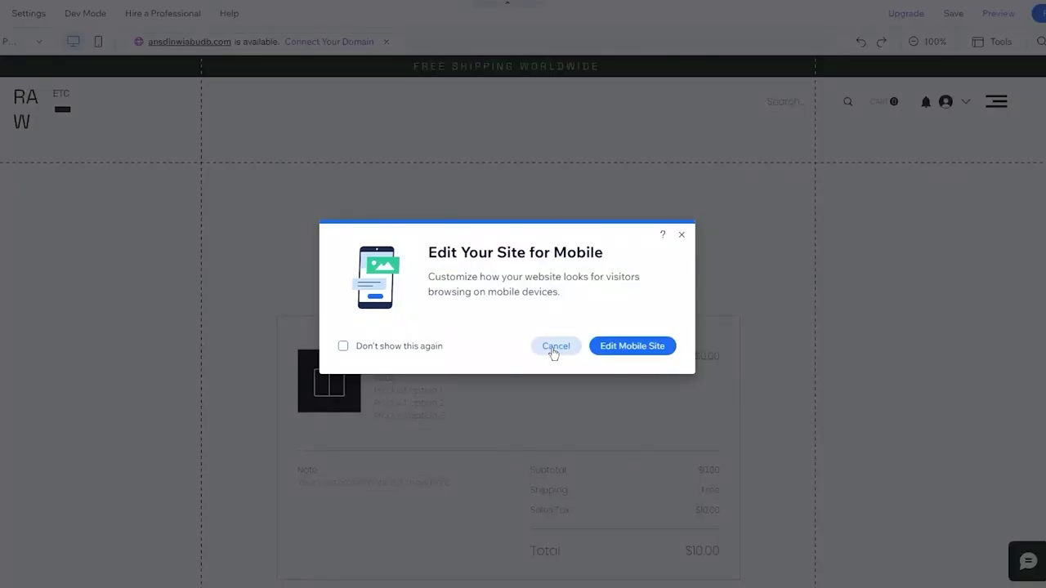
left_click(416, 348)
left_click(541, 350)
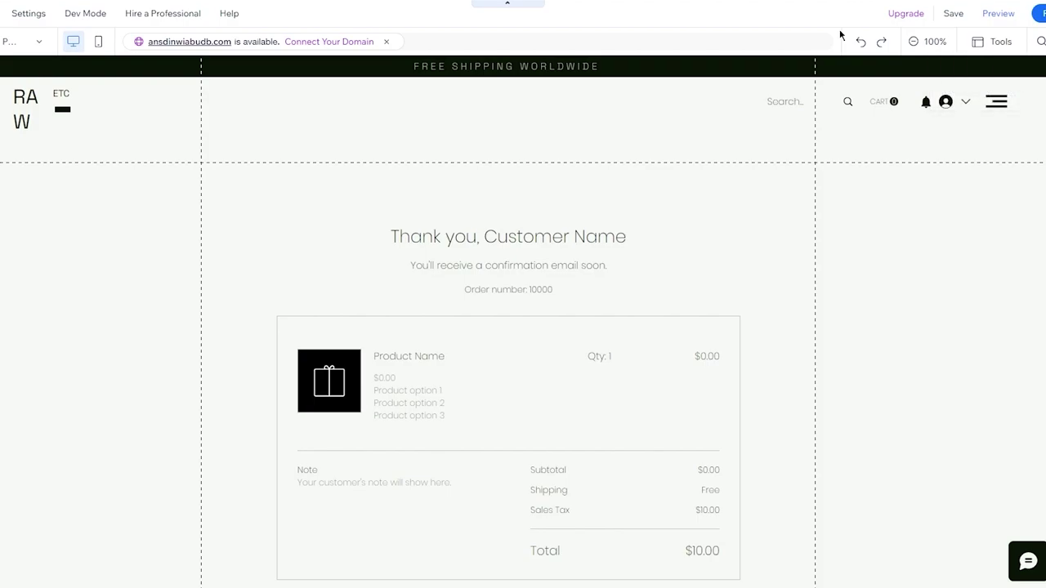
left_click(1039, 13)
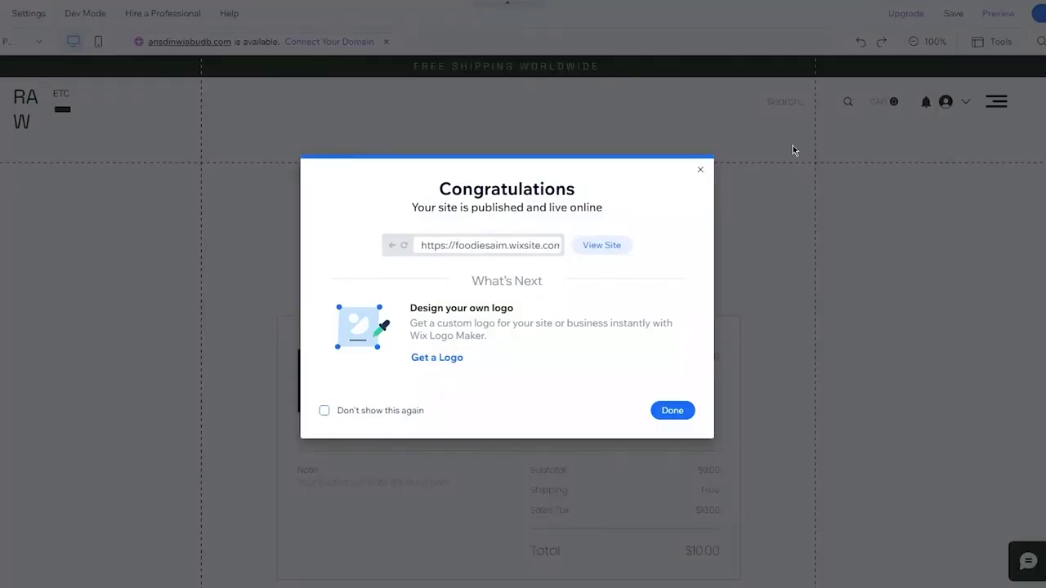
Open the live site and try Quick View on the brown jacket.
left_click(601, 245)
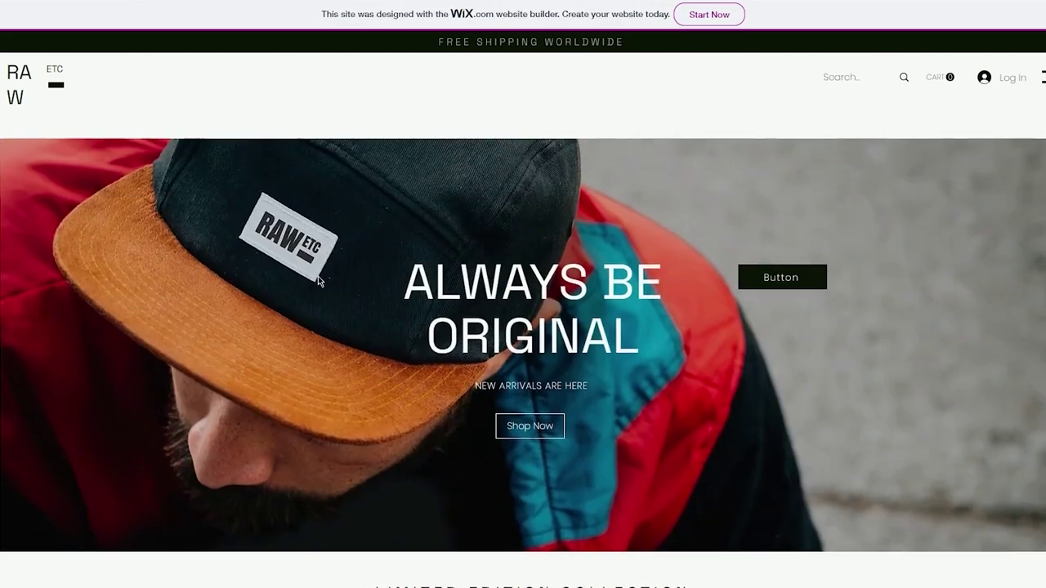
scroll(318, 280, "down", 10)
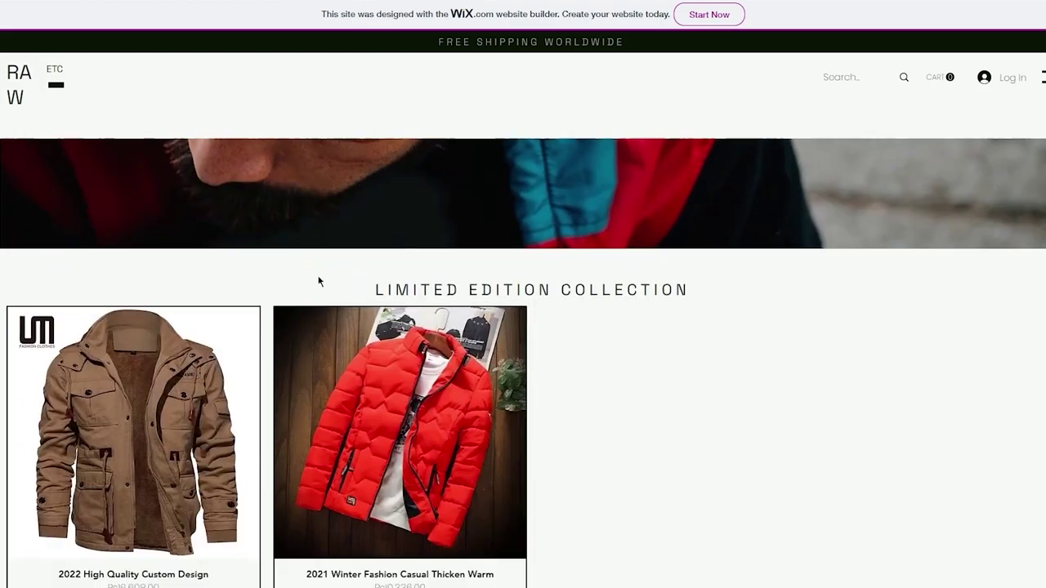
scroll(319, 282, "up", 3)
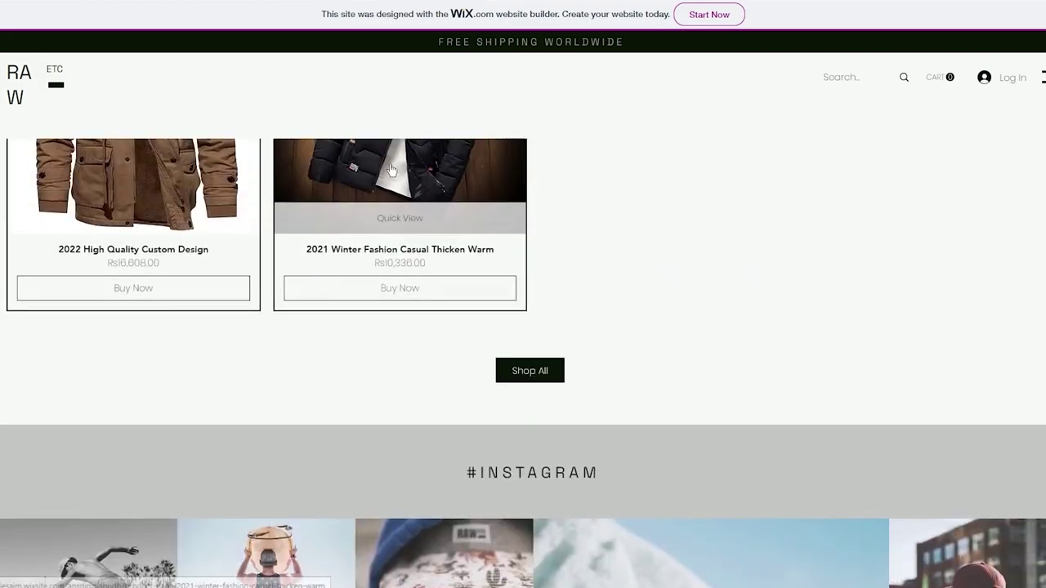
scroll(616, 343, "up", 3)
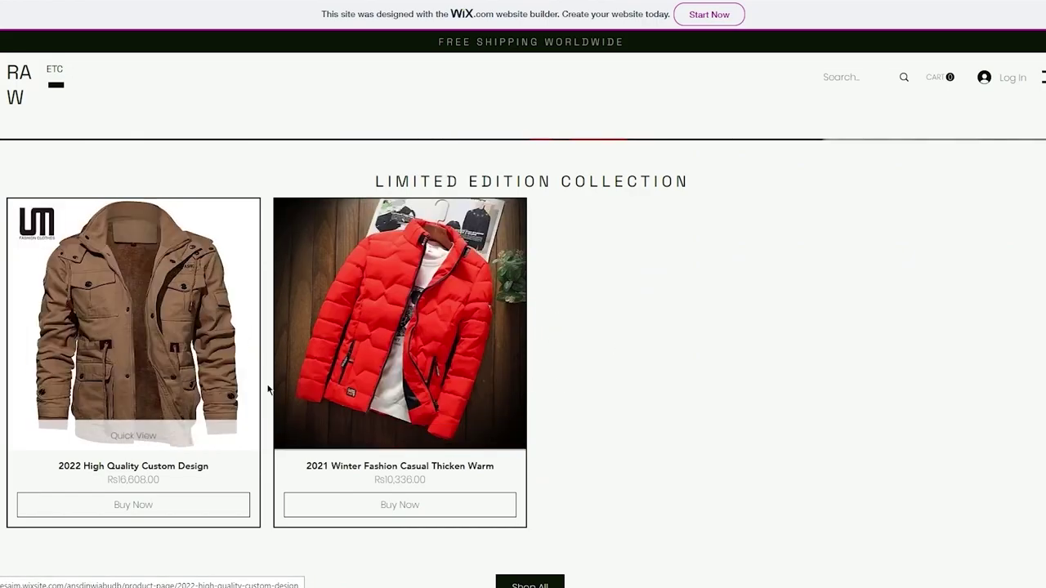
left_click(134, 433)
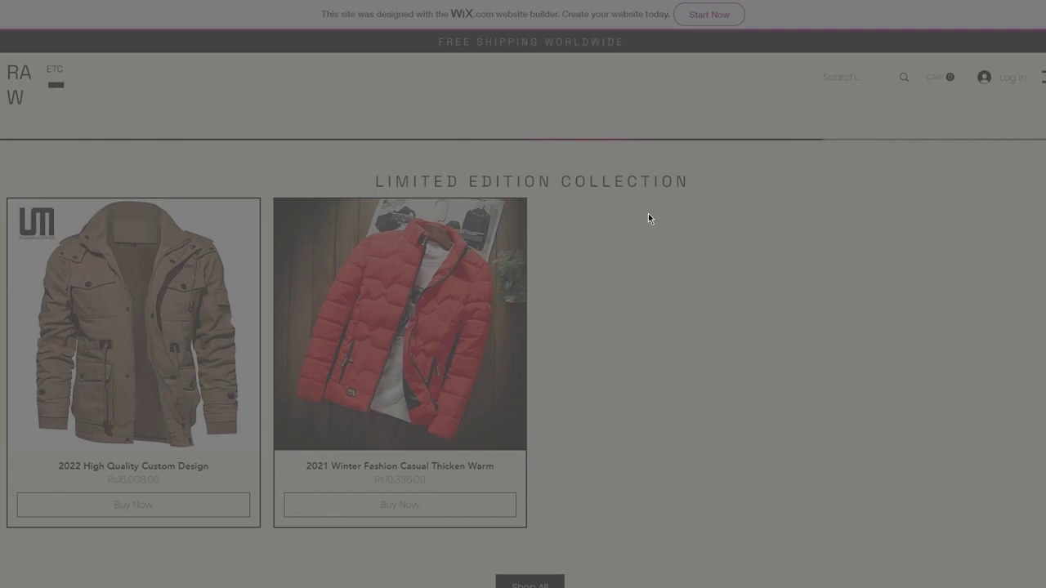
left_click(918, 256)
Visit the Shop All listing, then return home via the RAW logo.
scroll(918, 256, "down", 5)
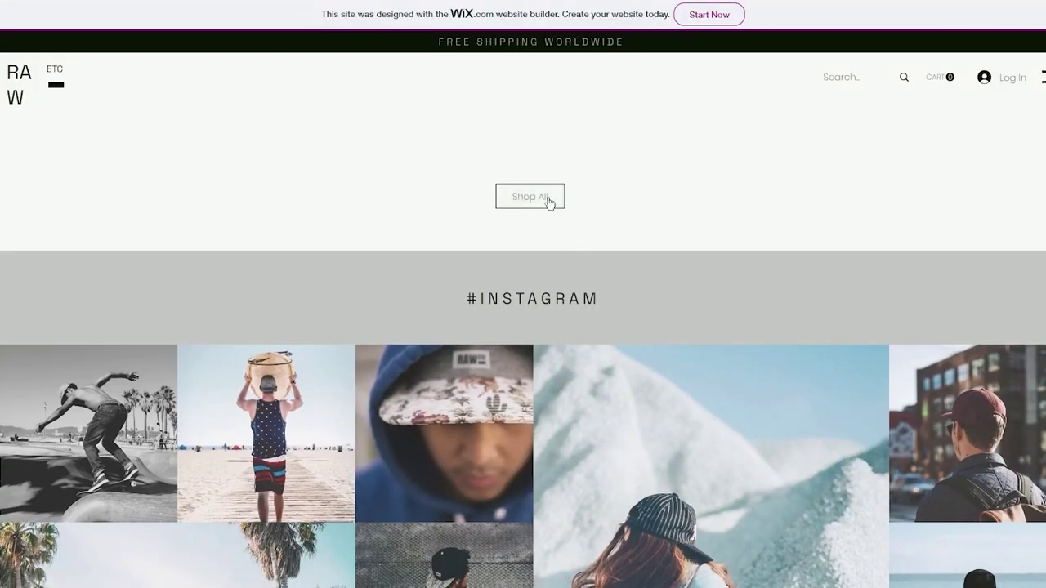
left_click(529, 196)
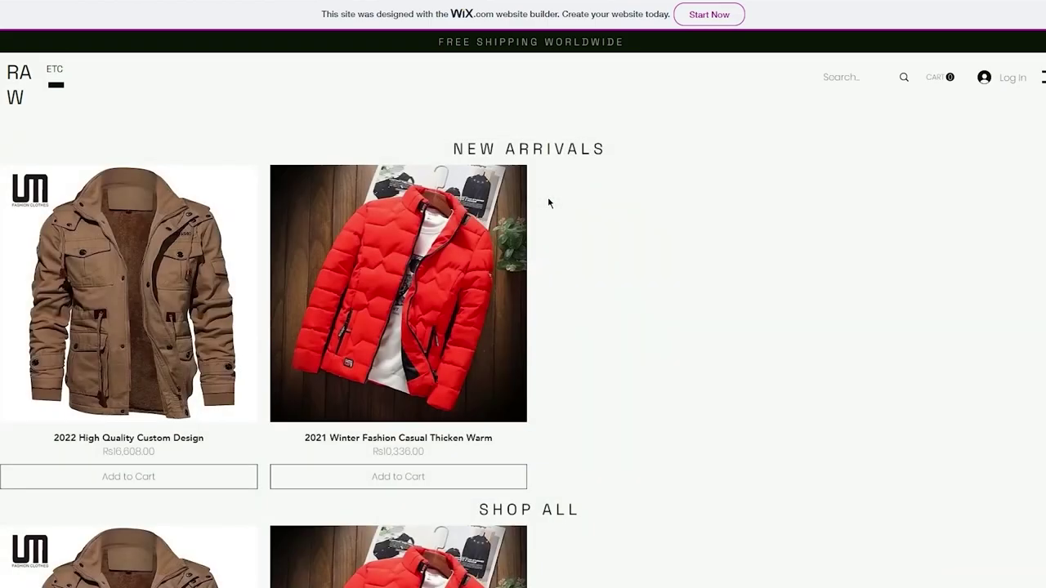
scroll(580, 200, "down", 5)
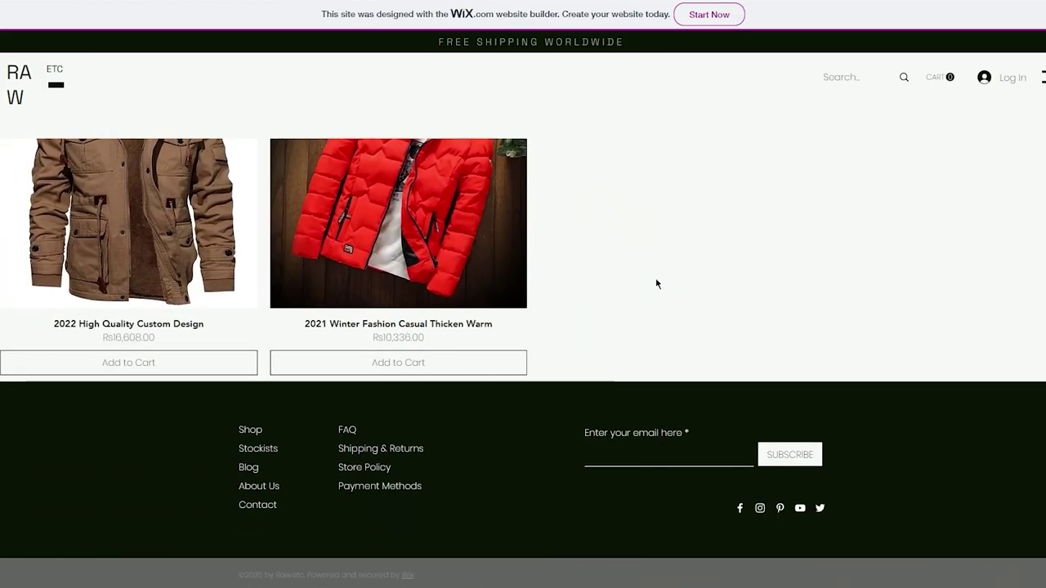
scroll(656, 284, "up", 10)
left_click(22, 81)
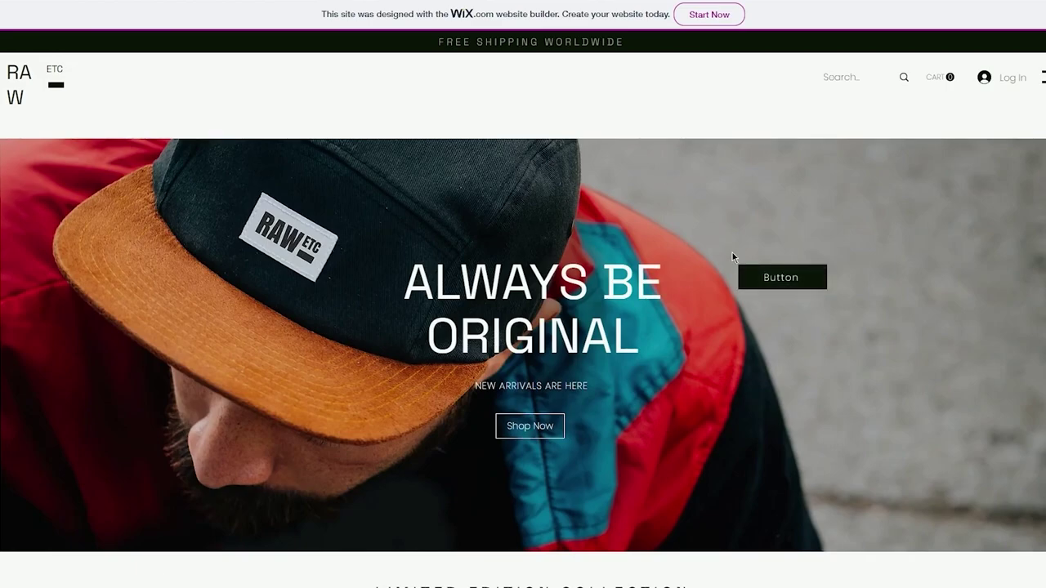
Test the contact form's Name, Email and message fields for validation.
scroll(732, 252, "down", 5)
scroll(733, 256, "up", 2)
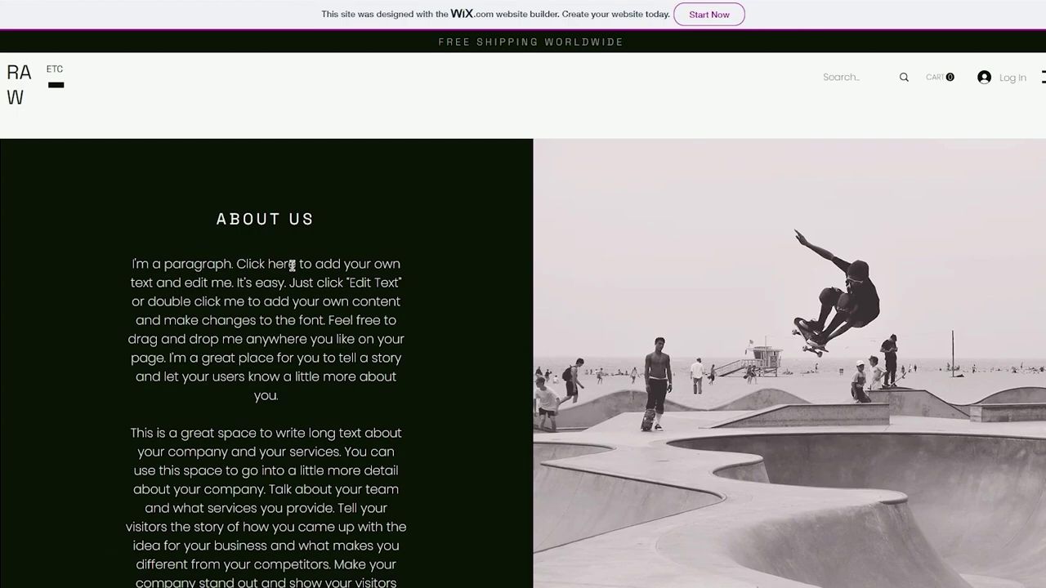
scroll(291, 265, "down", 4)
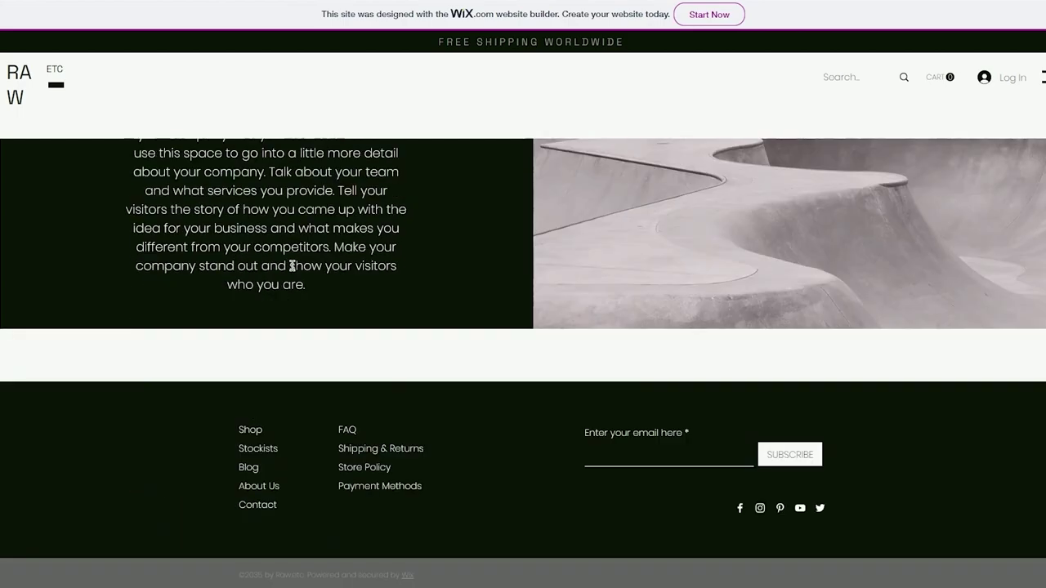
left_click(247, 469)
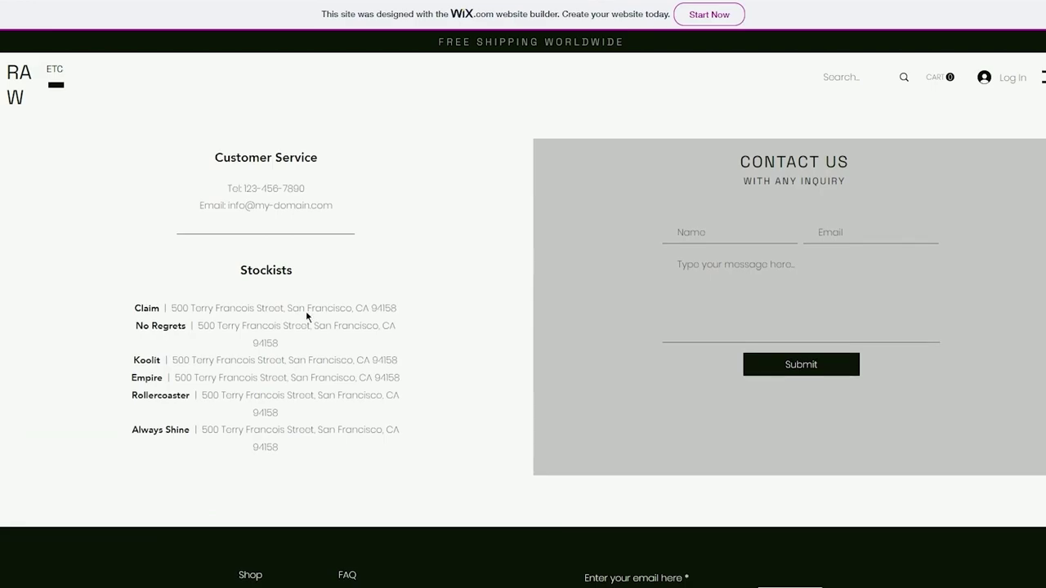
left_click(717, 282)
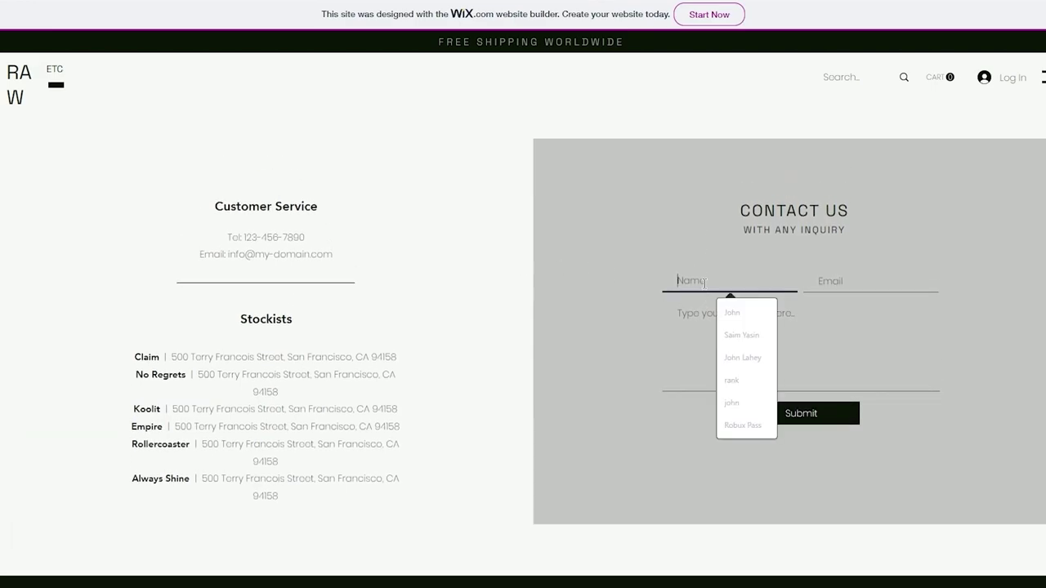
left_click(848, 278)
left_click(707, 396)
right_click(734, 382)
left_click(696, 373)
left_click(620, 348)
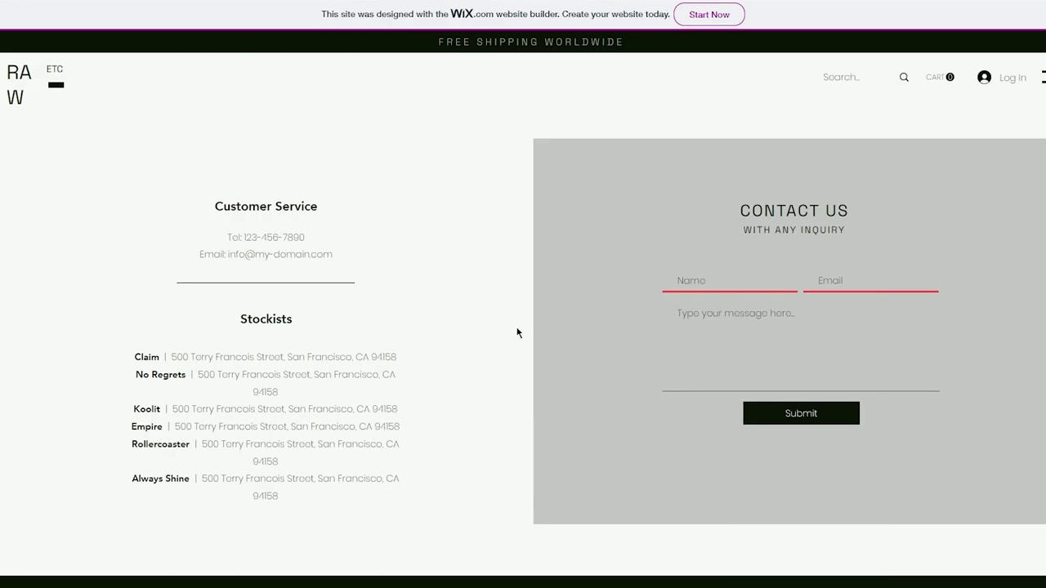
Try the footer email signup and social link, then open the navigation menu.
scroll(517, 332, "down", 2)
left_click(660, 455)
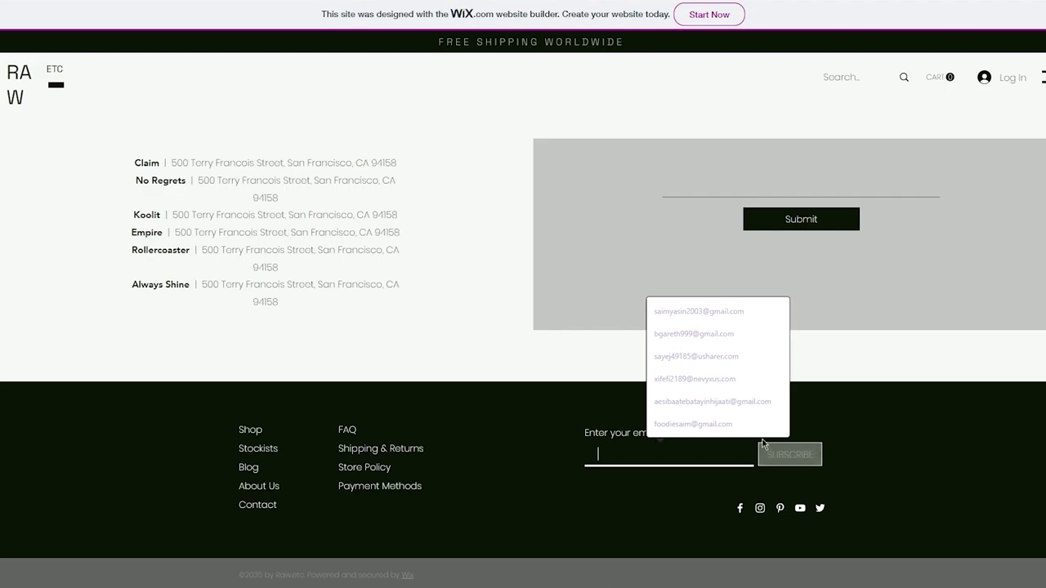
left_click(506, 361)
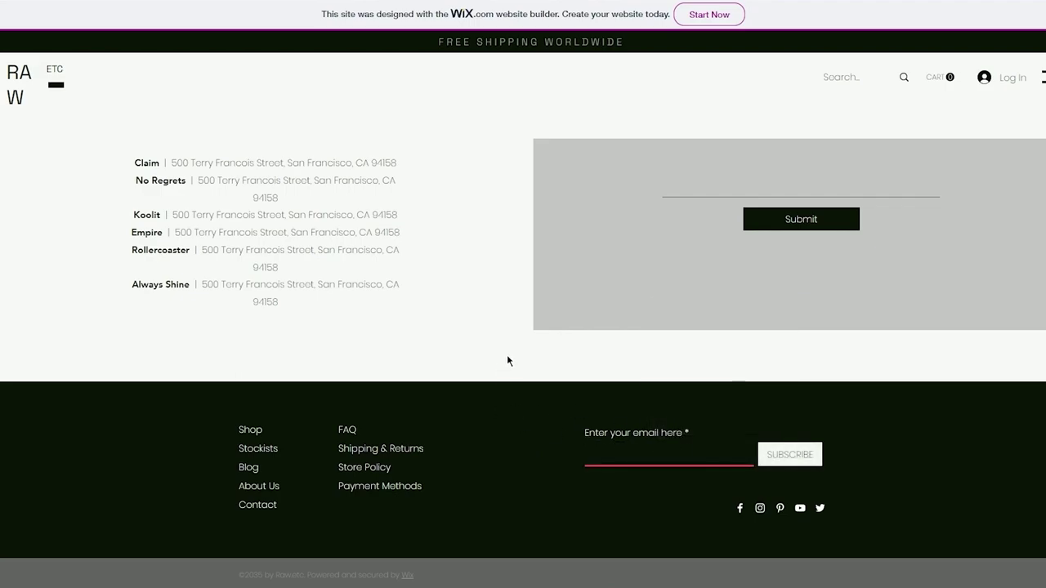
left_click(759, 508)
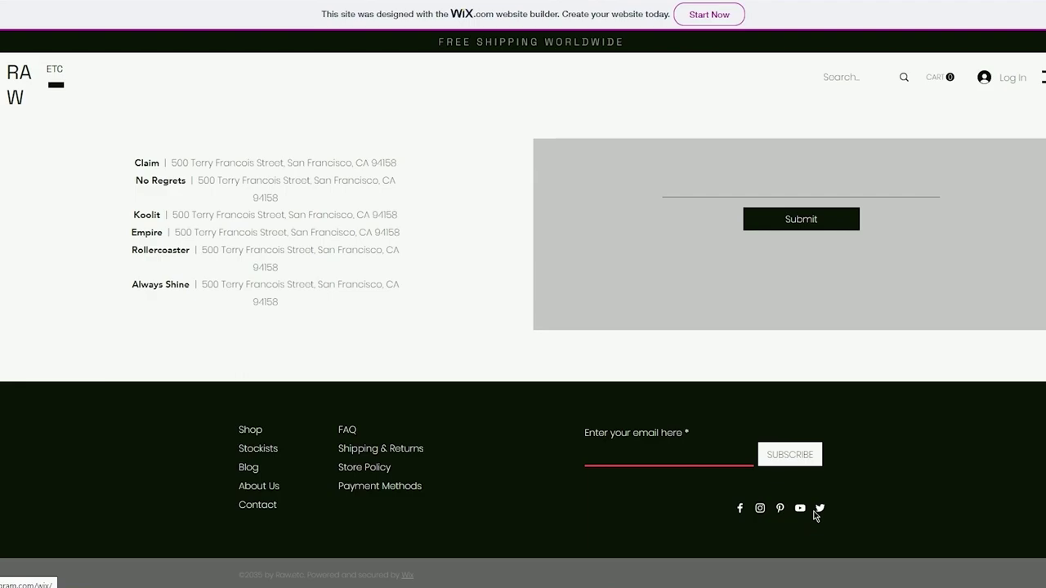
scroll(526, 319, "up", 3)
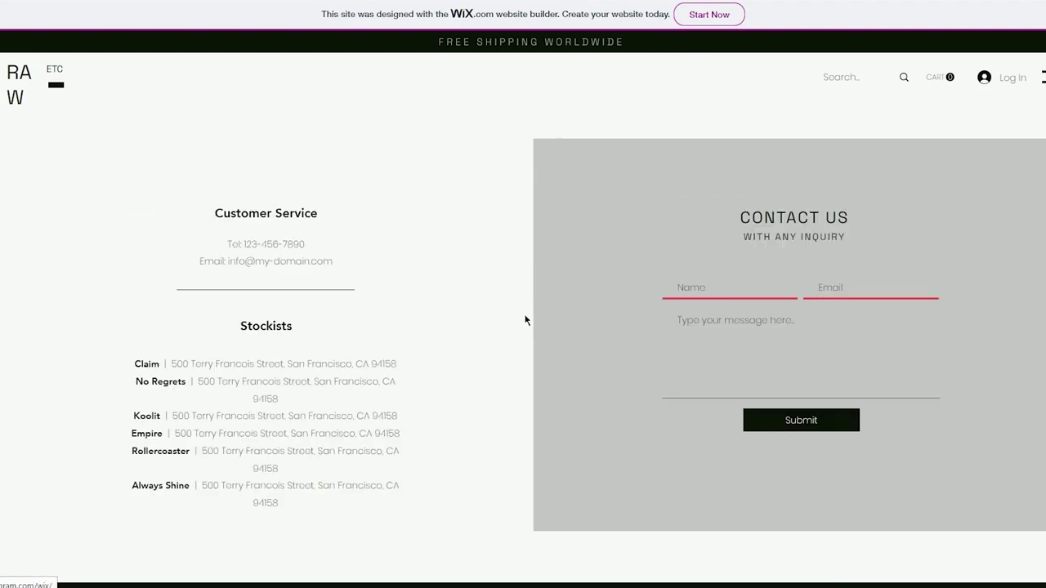
left_click(993, 76)
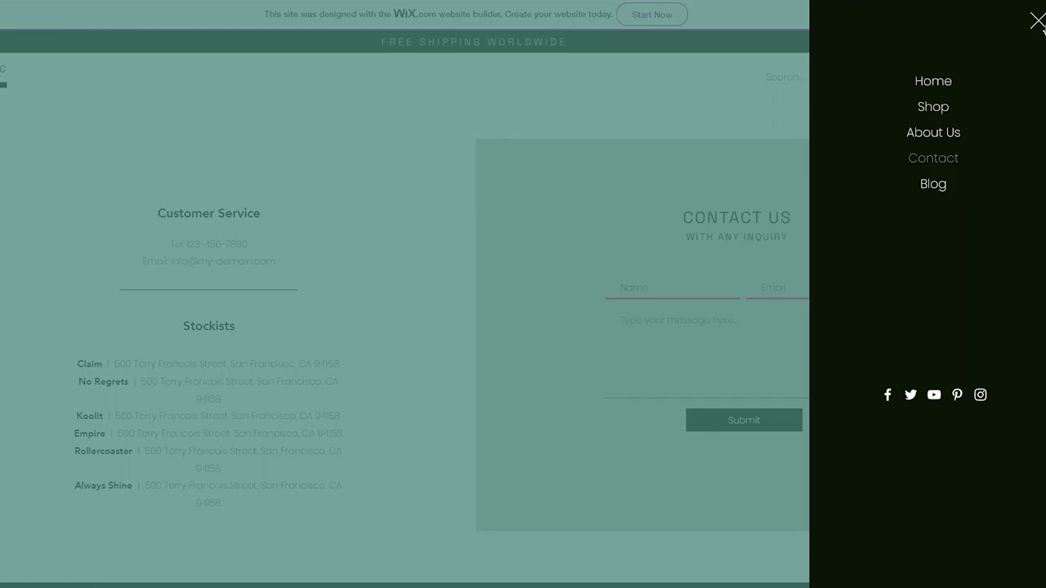
Open Quick View on the red winter jacket and choose size 4 XL in NAVY.
left_click(1037, 21)
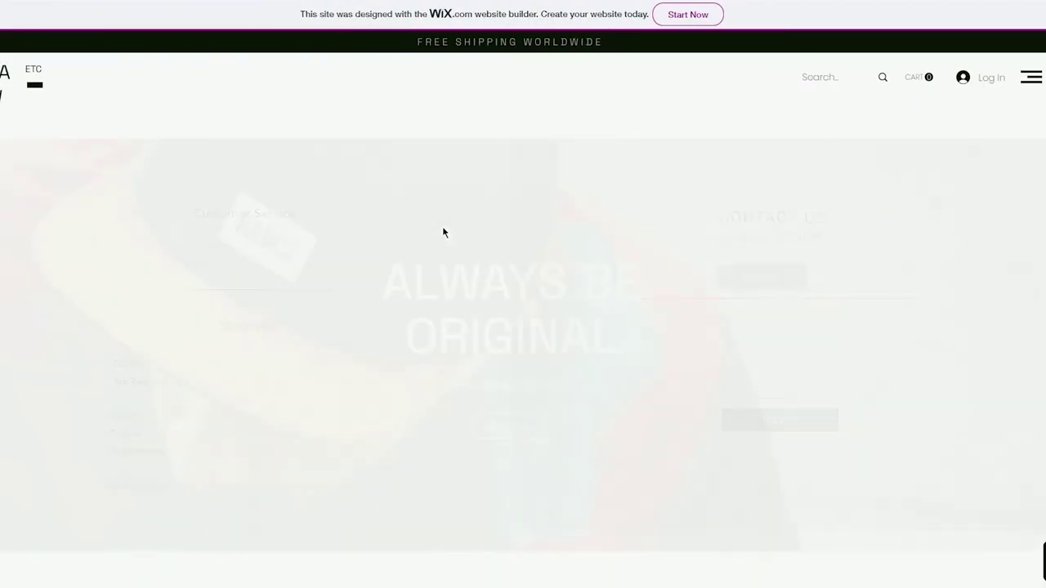
scroll(444, 233, "down", 6)
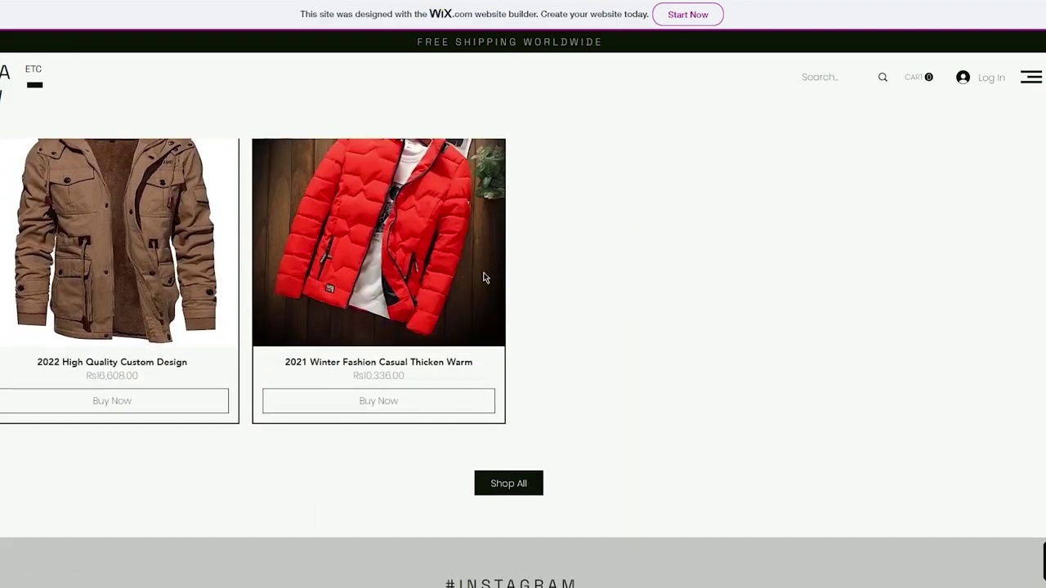
scroll(390, 331, "up", 1)
left_click(358, 498)
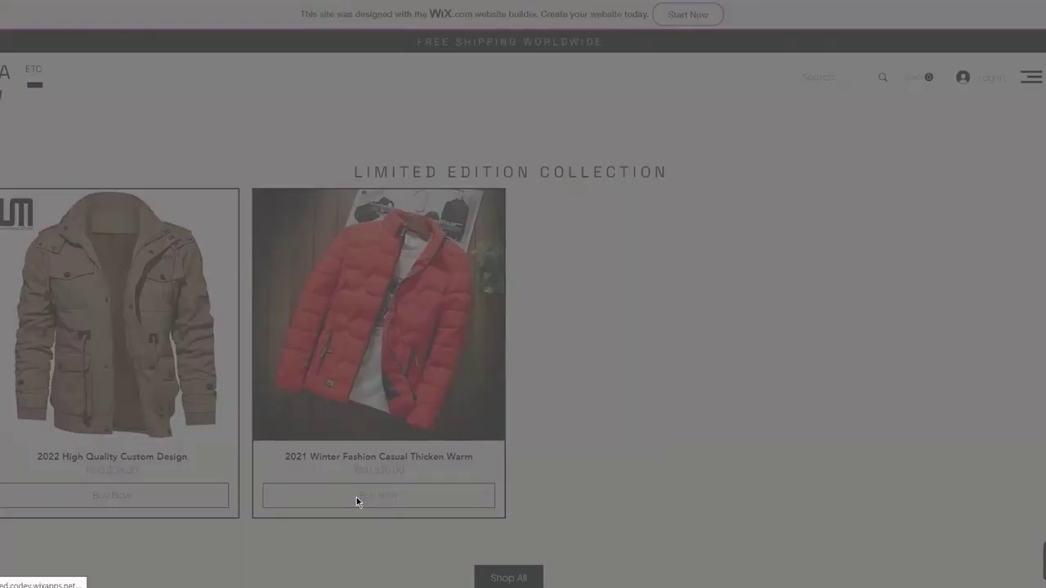
scroll(684, 356, "down", 3)
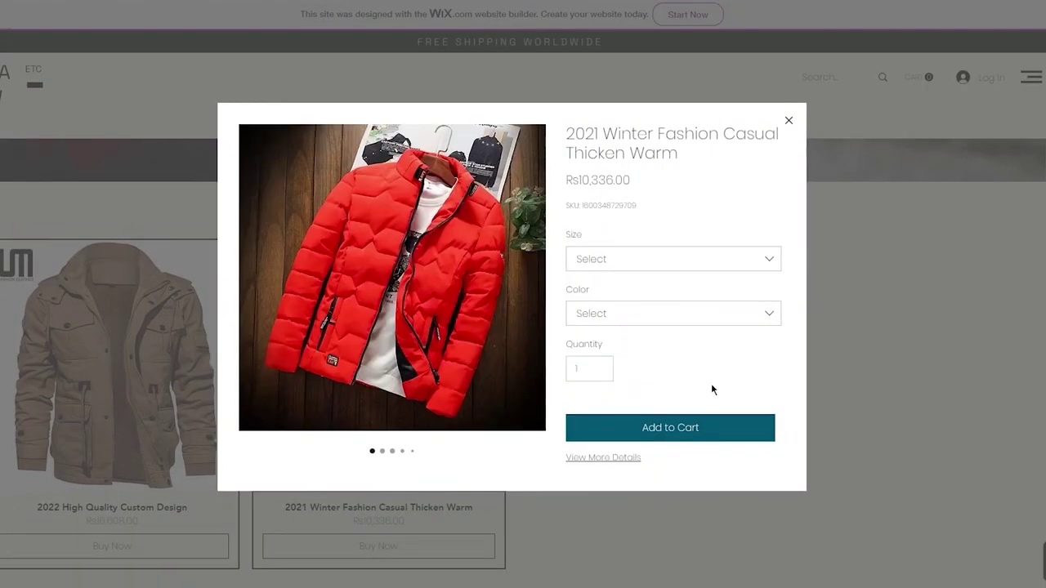
left_click(707, 259)
left_click(623, 328)
left_click(674, 323)
left_click(627, 383)
left_click(595, 371)
left_click(457, 347)
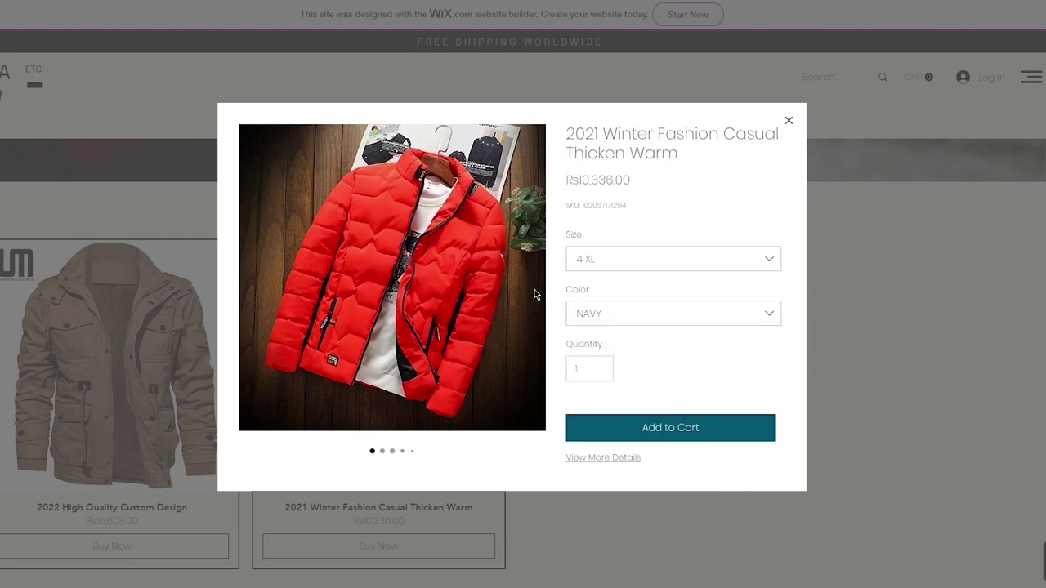
left_click(382, 452)
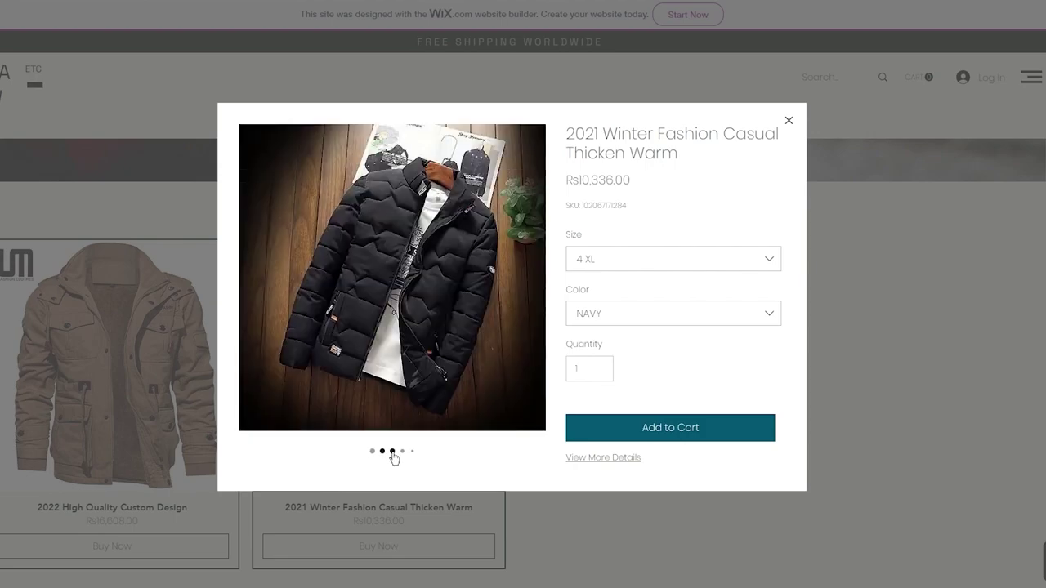
right_click(392, 456)
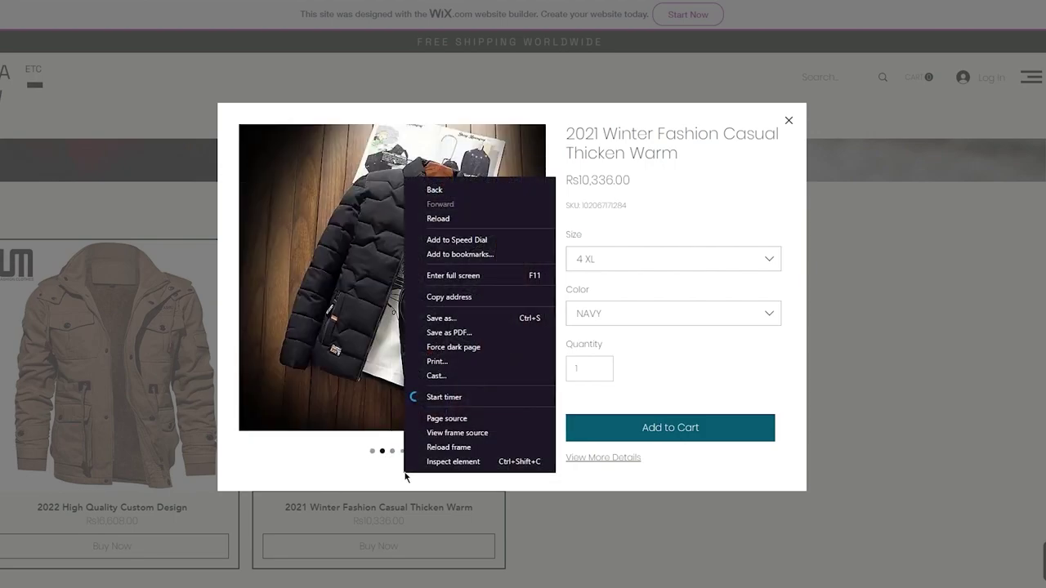
left_click(601, 464)
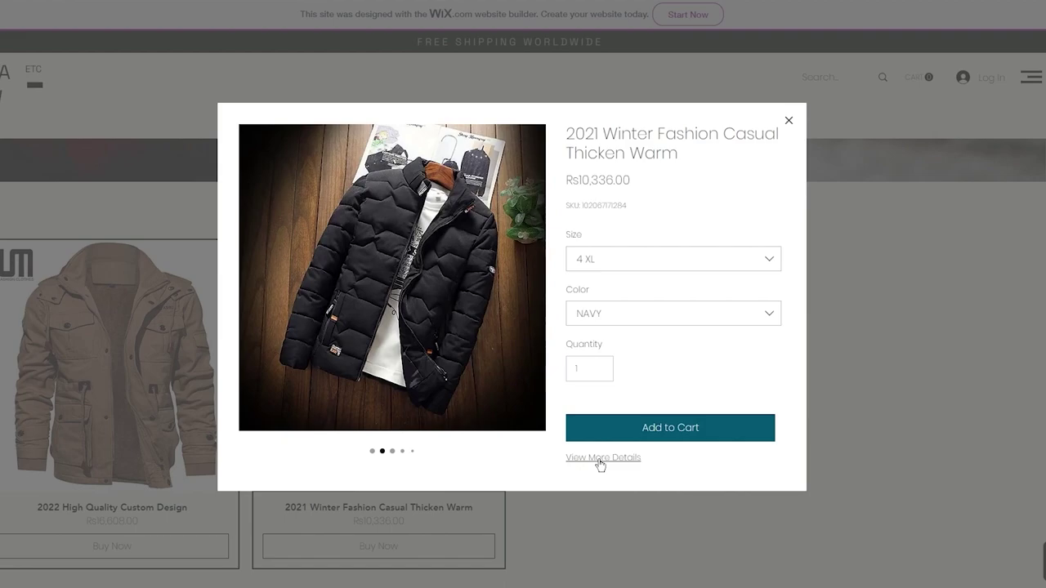
On the full product page, try Buy Now for 4 XL NAVY and dismiss the orders-unavailable notice.
left_click(601, 464)
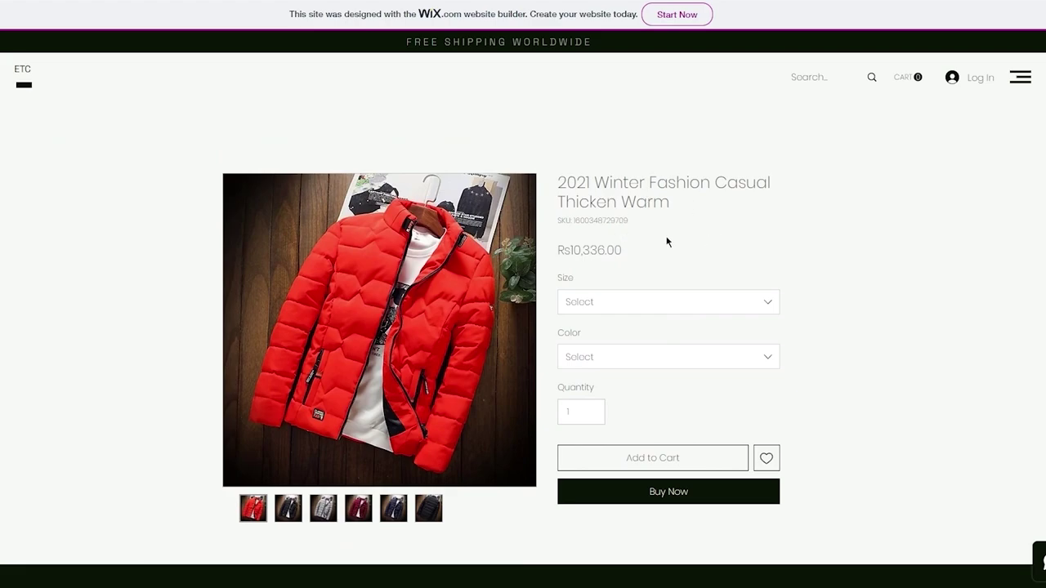
scroll(667, 242, "down", 2)
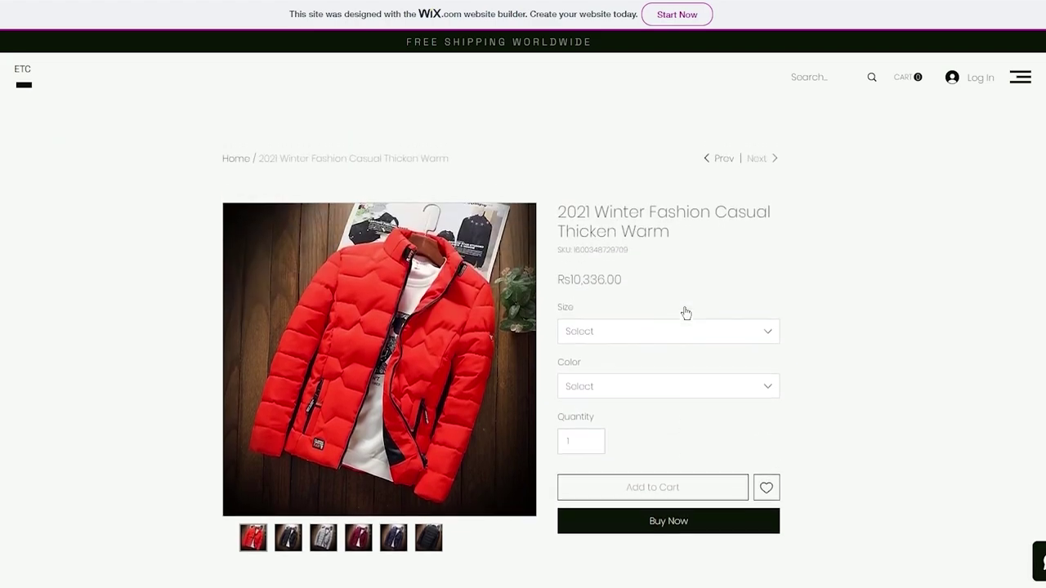
scroll(673, 482, "down", 3)
left_click(658, 313)
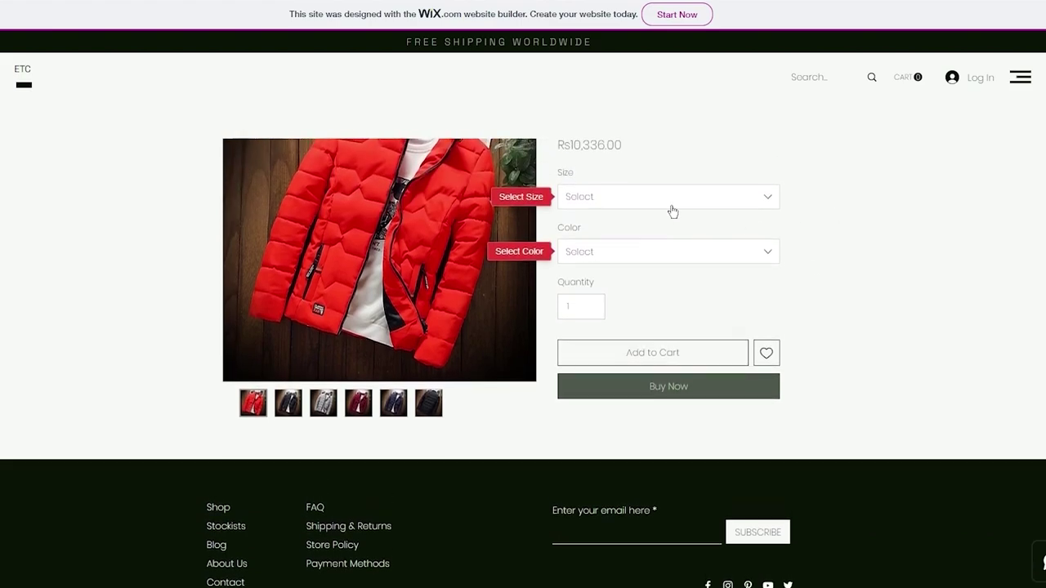
left_click(673, 204)
left_click(606, 276)
left_click(656, 250)
left_click(607, 327)
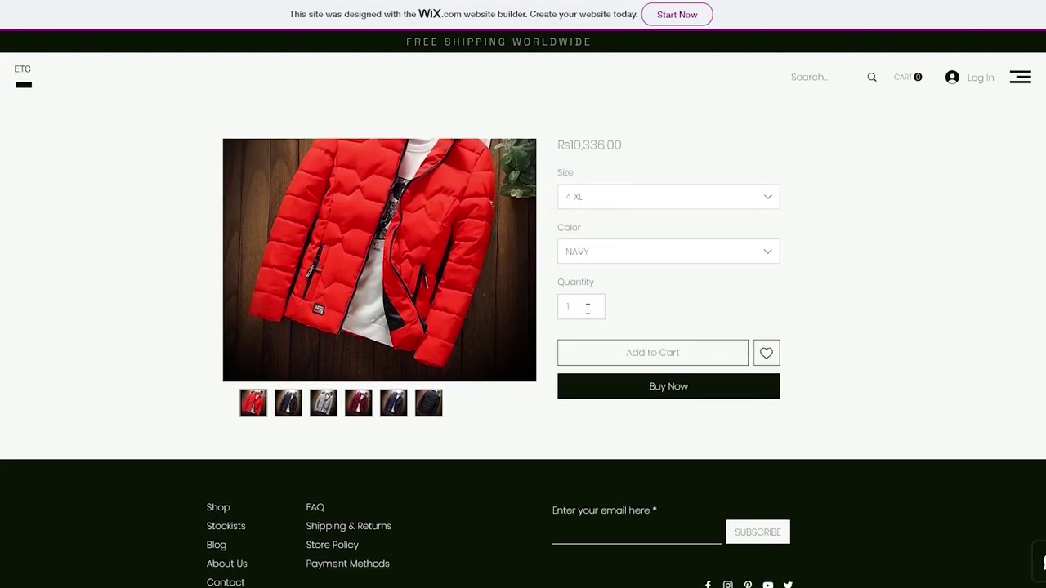
left_click(659, 397)
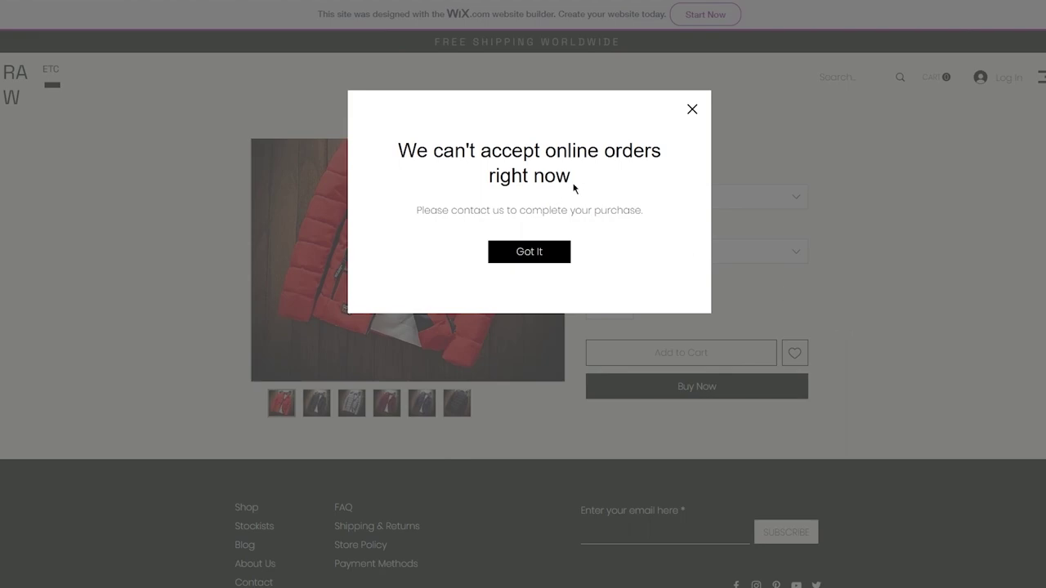
left_click(528, 252)
scroll(870, 230, "down", 2)
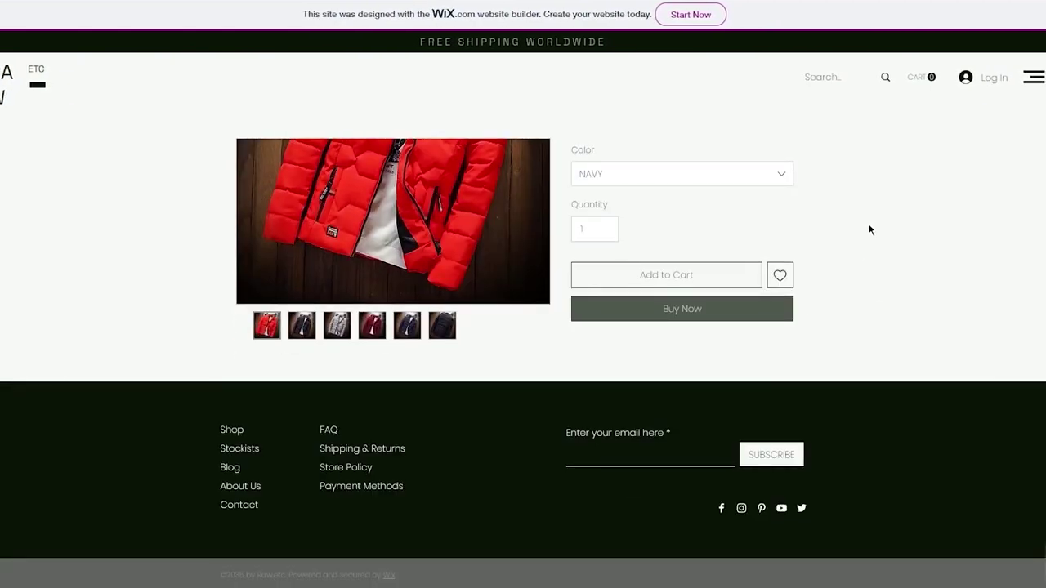
scroll(870, 229, "up", 3)
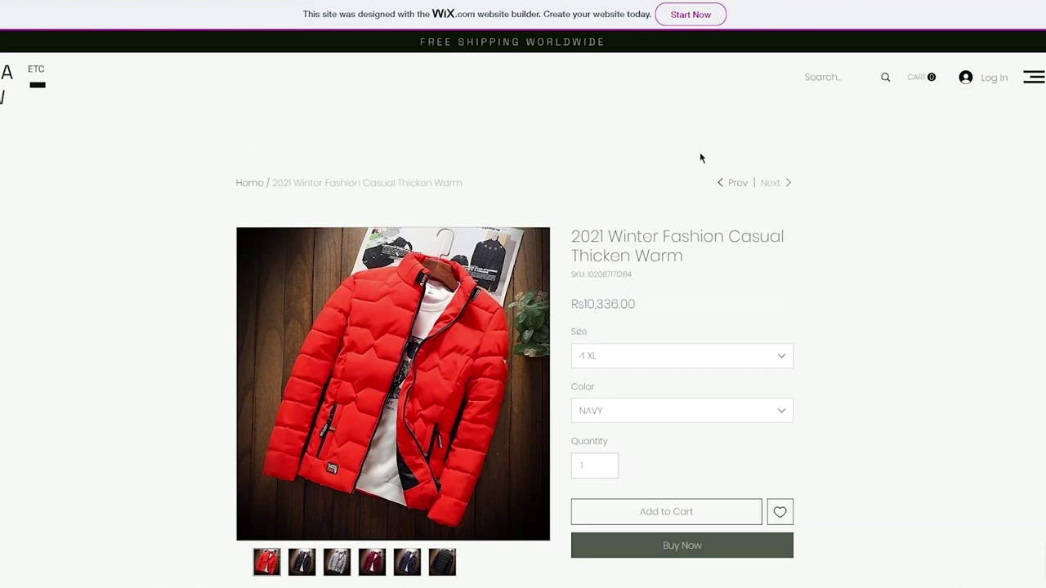
scroll(730, 346, "down", 3)
scroll(843, 283, "up", 3)
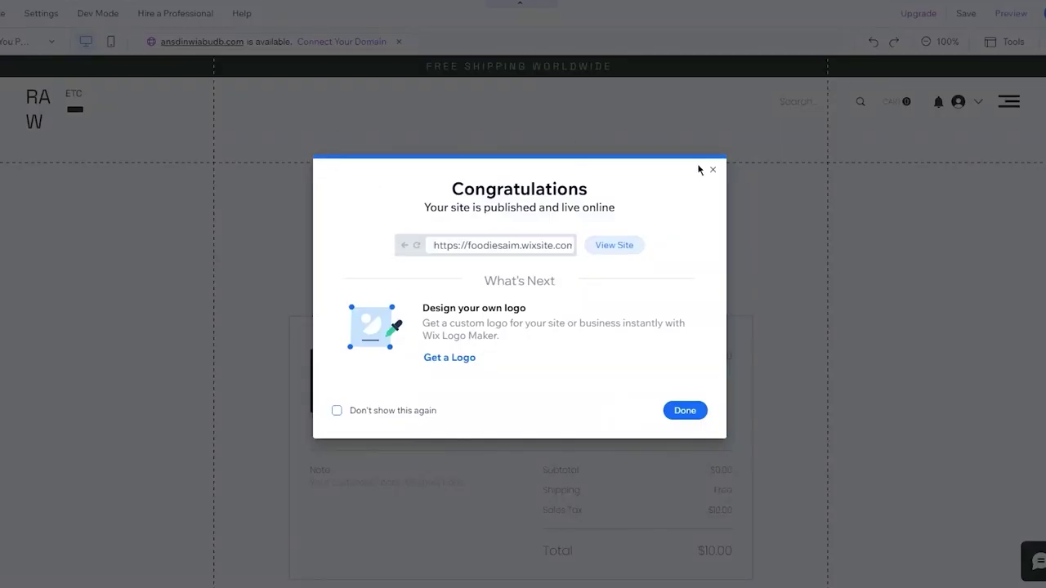
Start payment setup with Pakistan as business location and begin connecting Manual Payments.
left_click(712, 169)
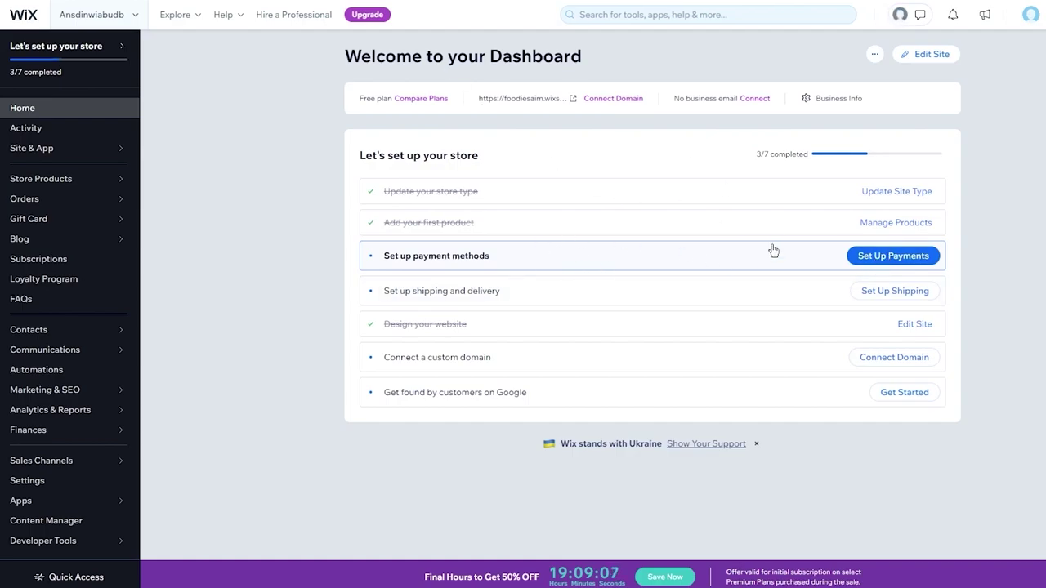
left_click(868, 256)
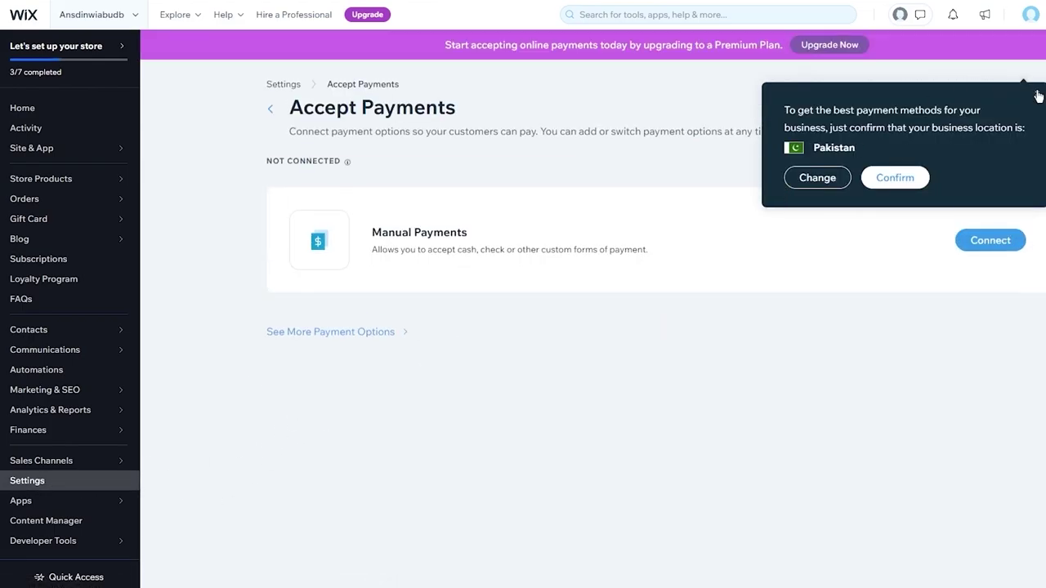
left_click(1038, 96)
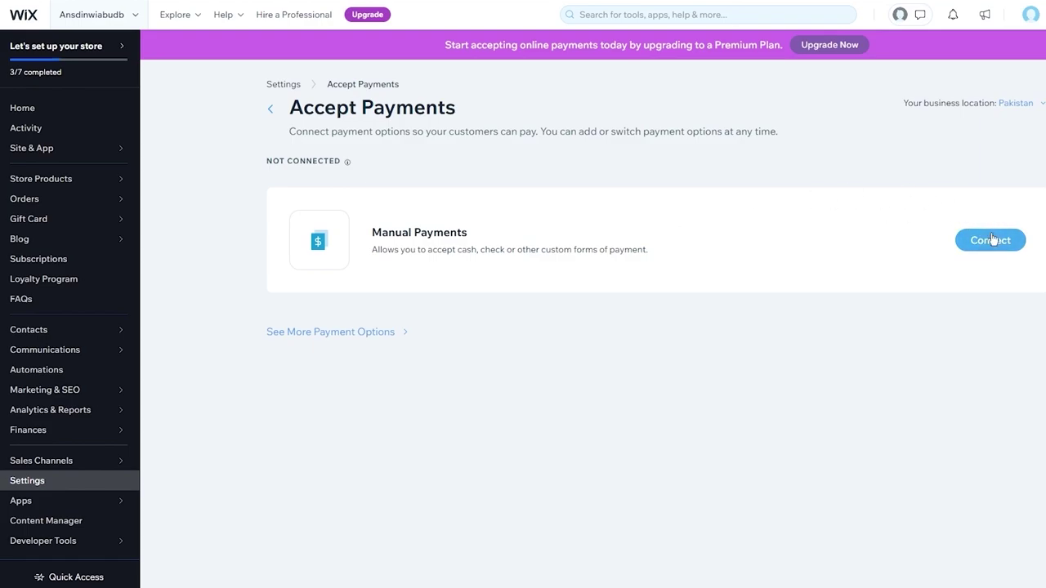
left_click(992, 238)
Leave the payment type as Manual payment without connecting and return to the Settings overview.
left_click(441, 234)
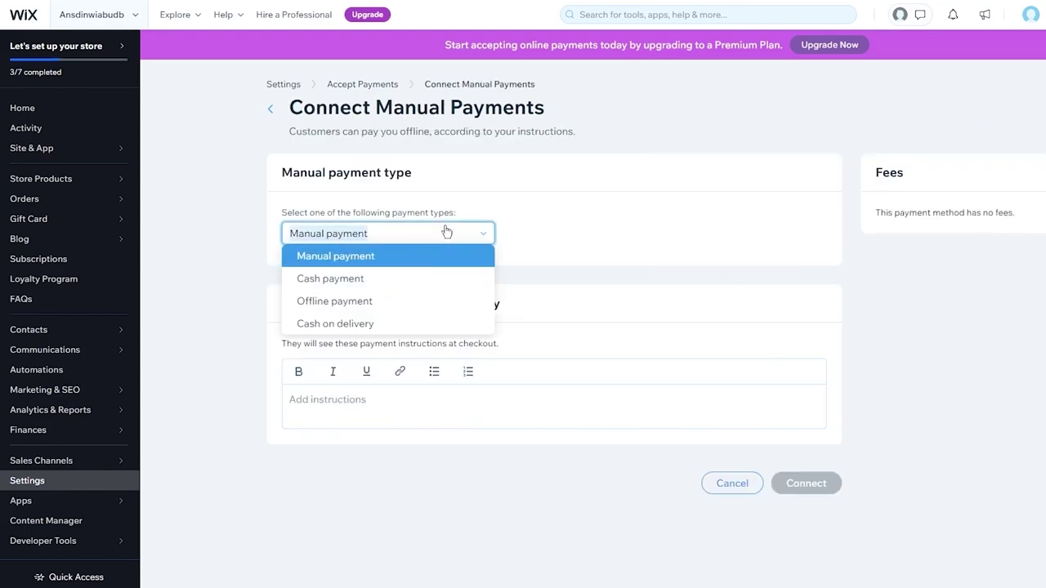
left_click(384, 254)
left_click(392, 413)
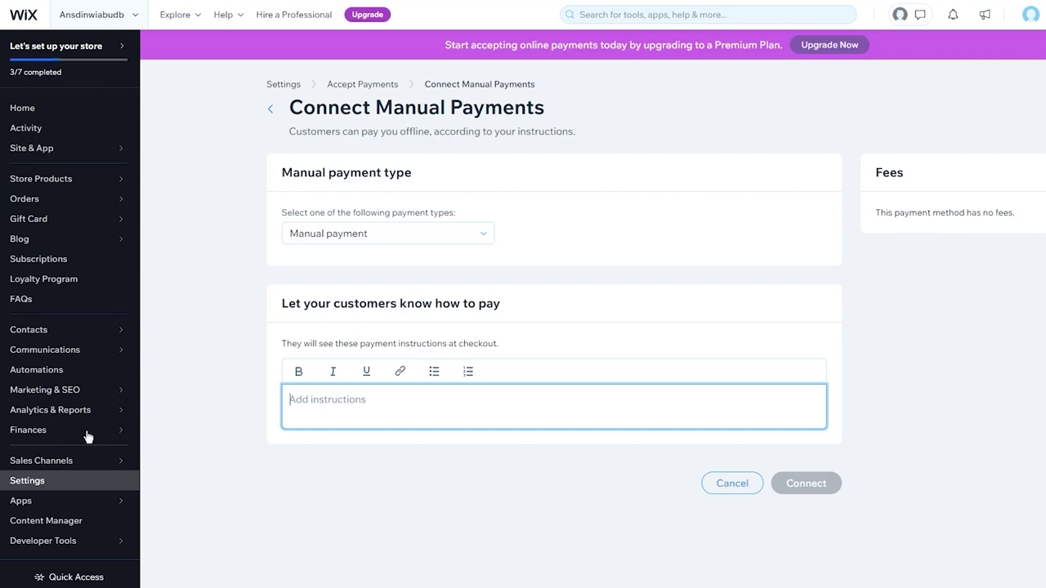
left_click(40, 484)
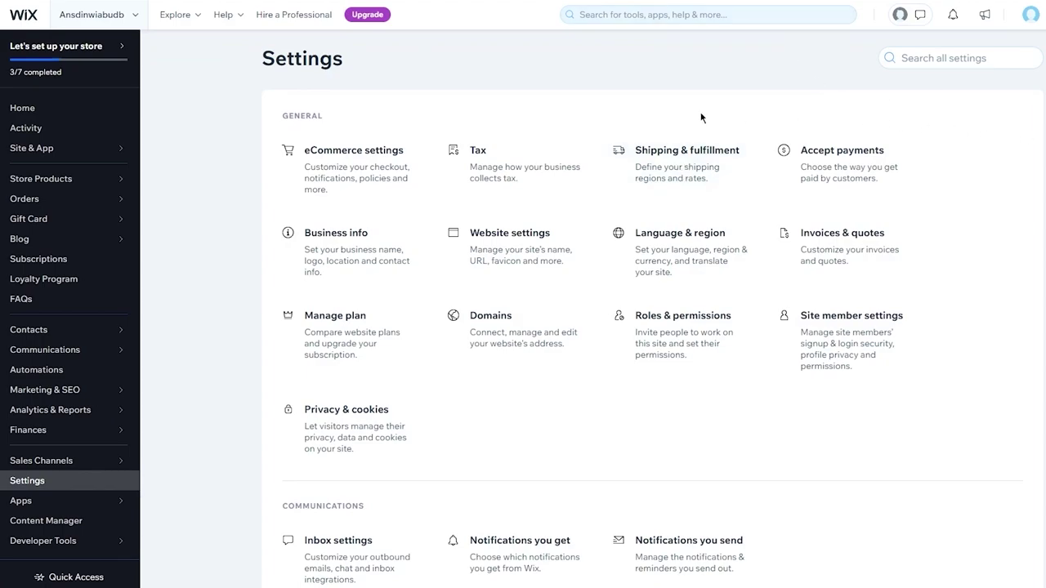
Open the Shipping & fulfillment settings from the Settings page.
left_click(686, 166)
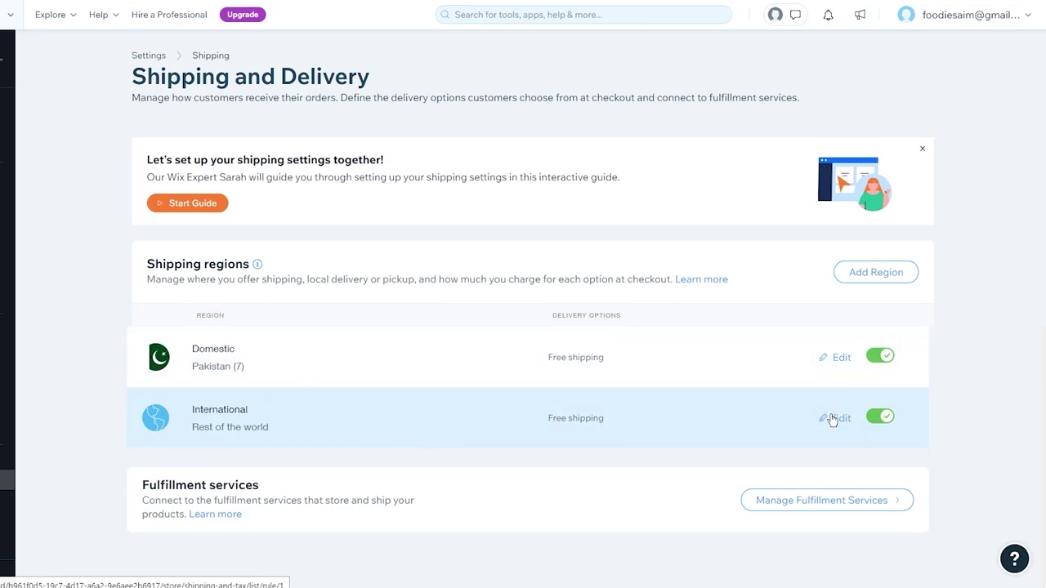
Make International a Flat Rate option named 'asd' with delivery time 2 and rate 10000.
left_click(832, 419)
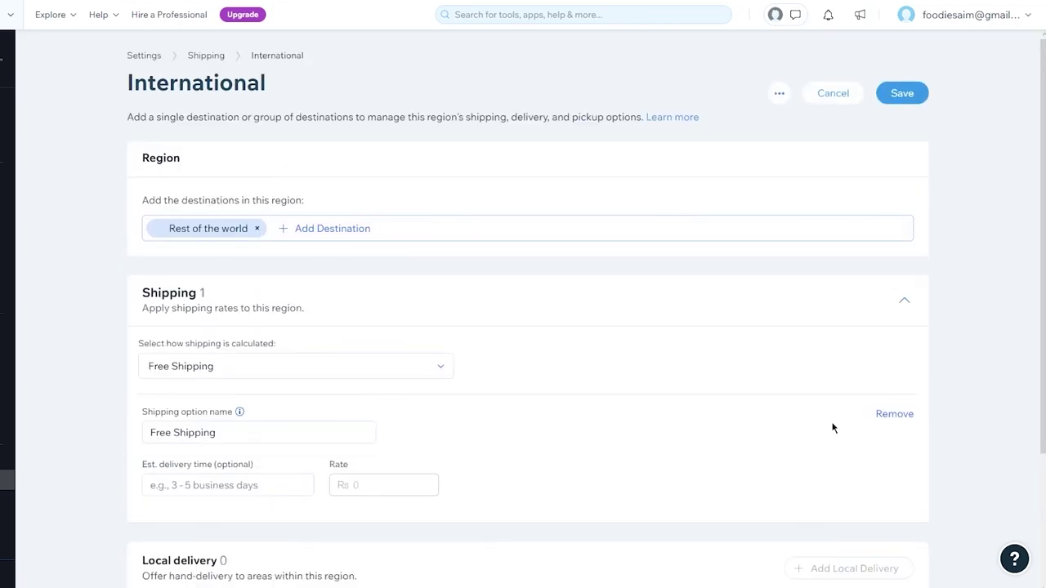
scroll(832, 427, "down", 3)
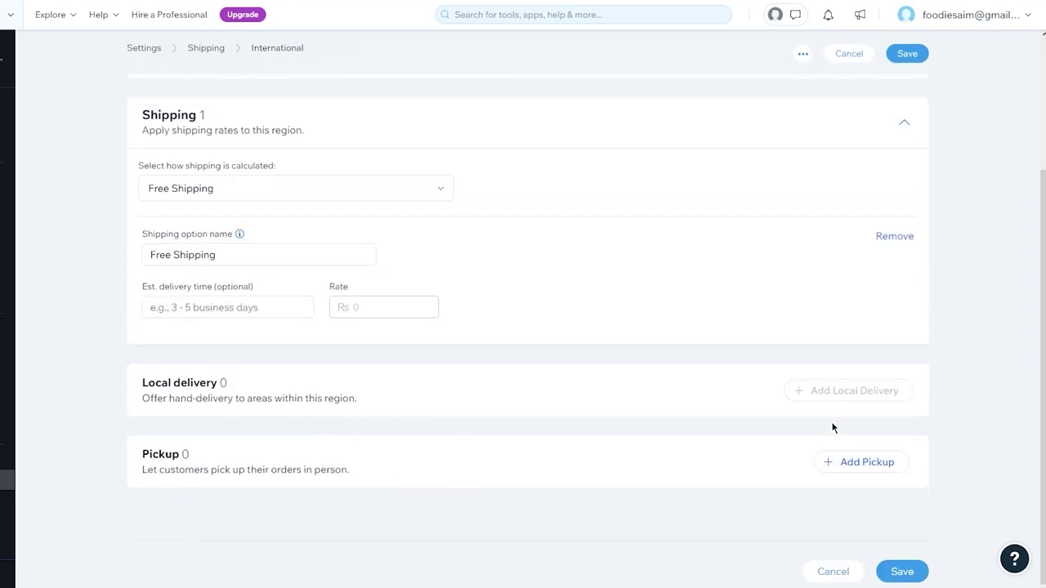
left_click(431, 194)
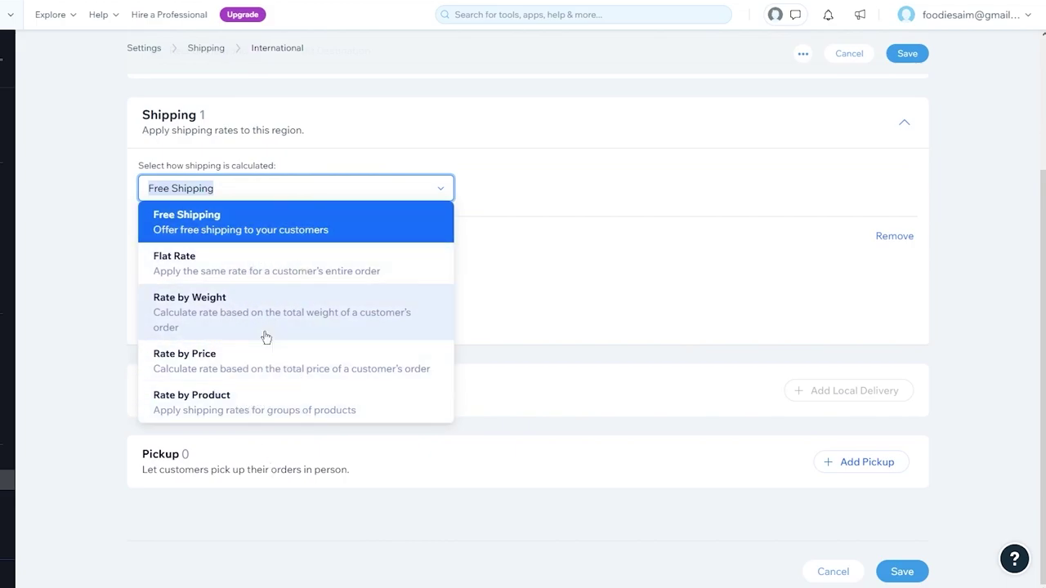
left_click(342, 266)
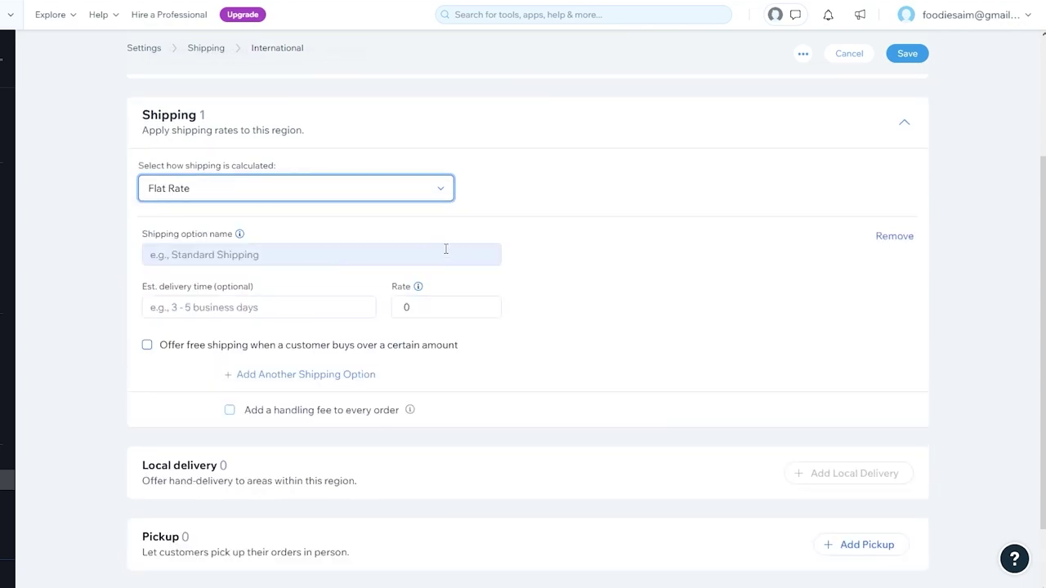
left_click(283, 249)
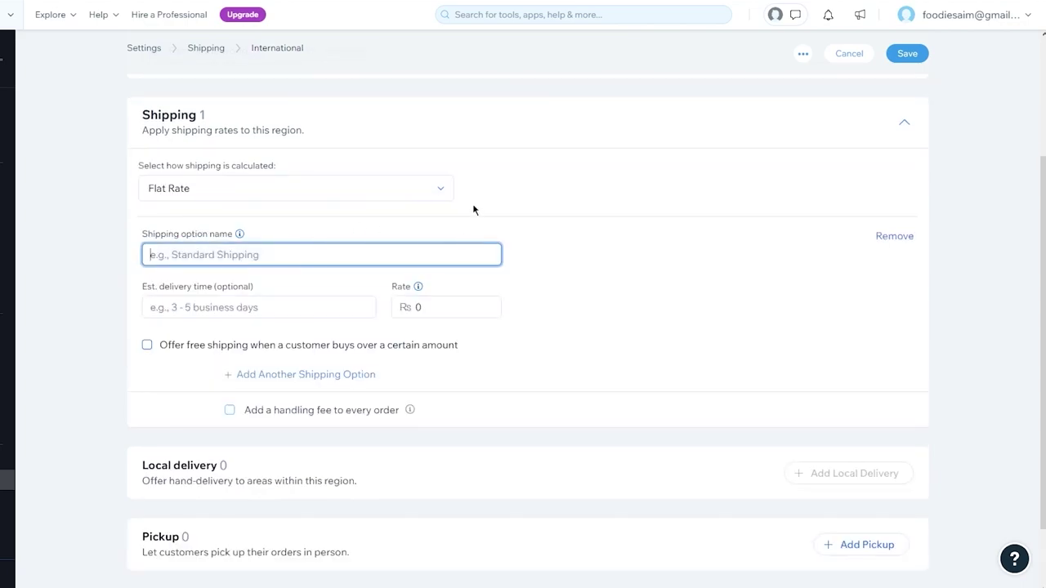
type("asd")
left_click(238, 307)
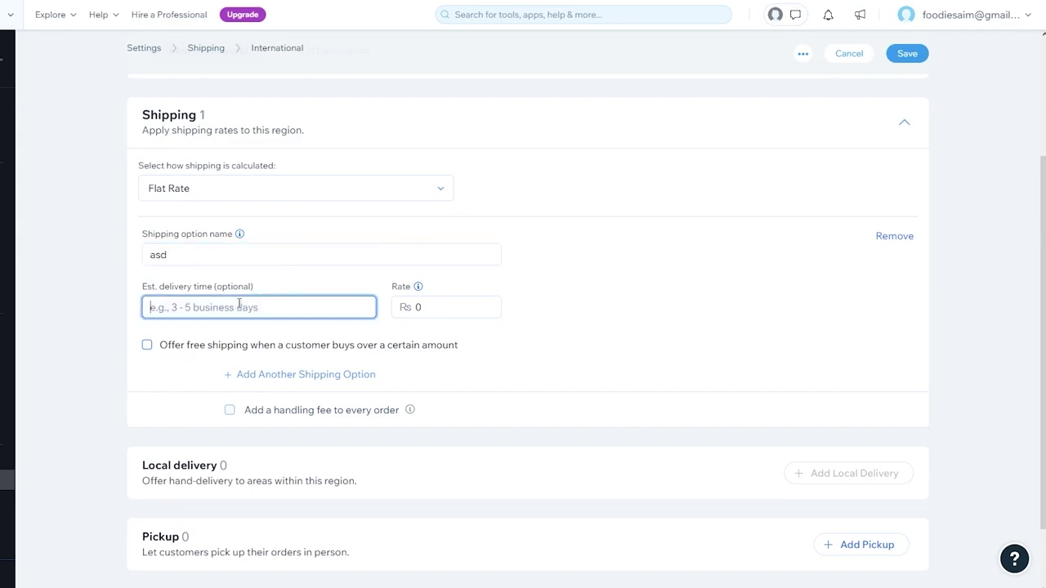
type("2")
left_click(406, 304)
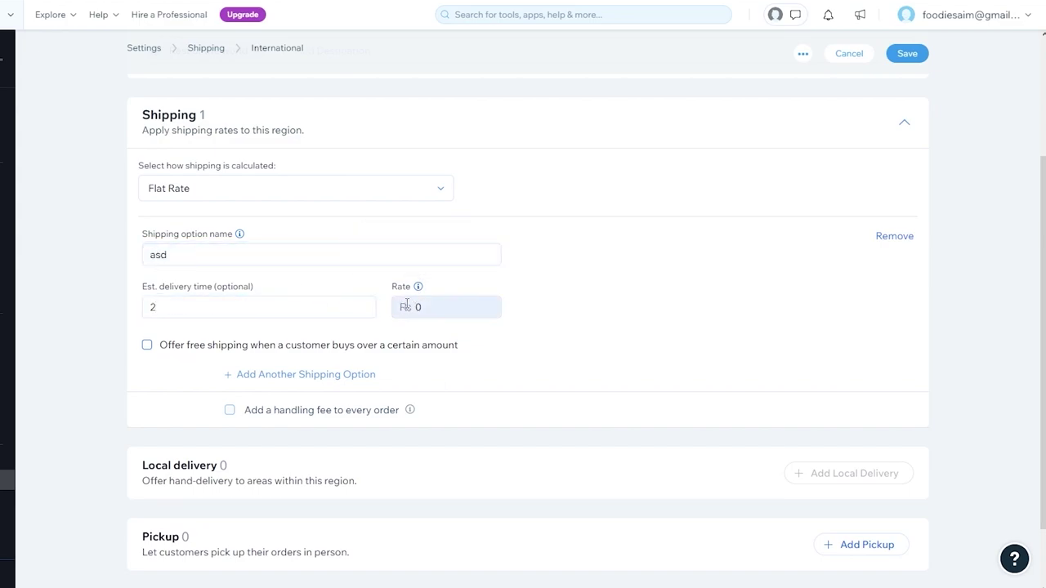
left_click(450, 308)
type("10000")
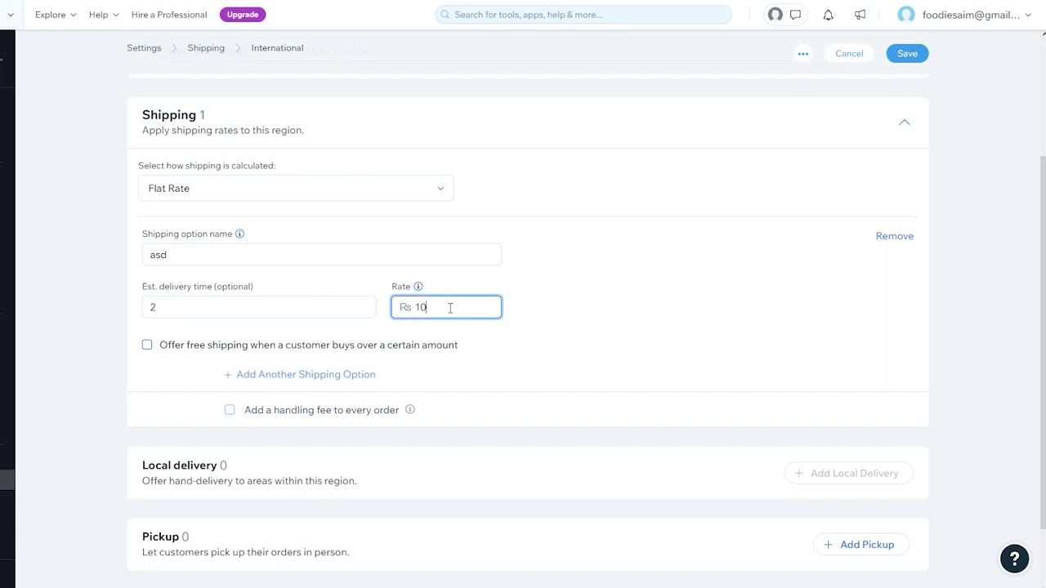
left_click(679, 299)
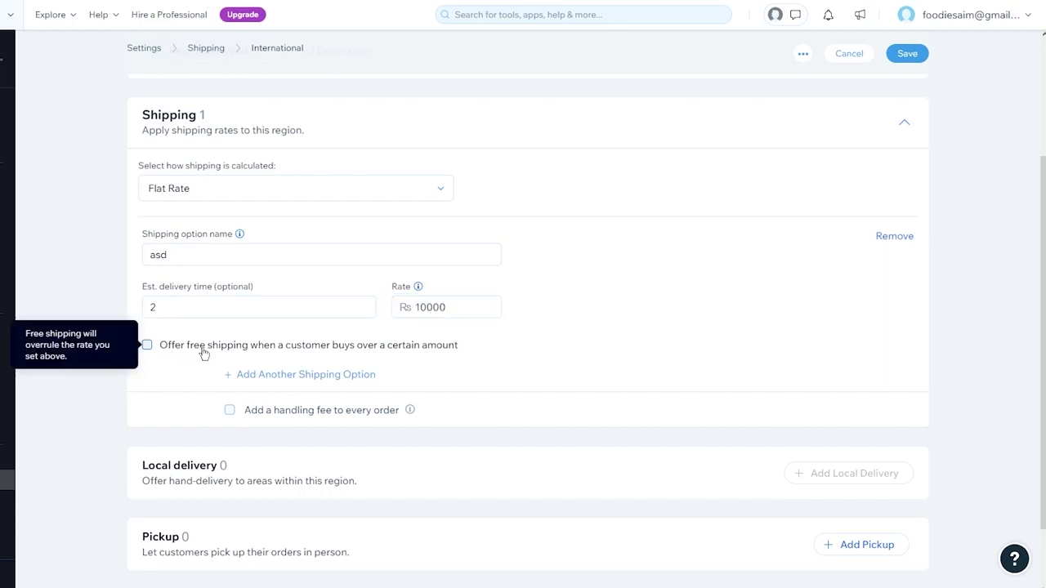
Add free shipping over Rs 50,000, save the International region, and go back to Settings.
left_click(204, 347)
left_click(226, 364)
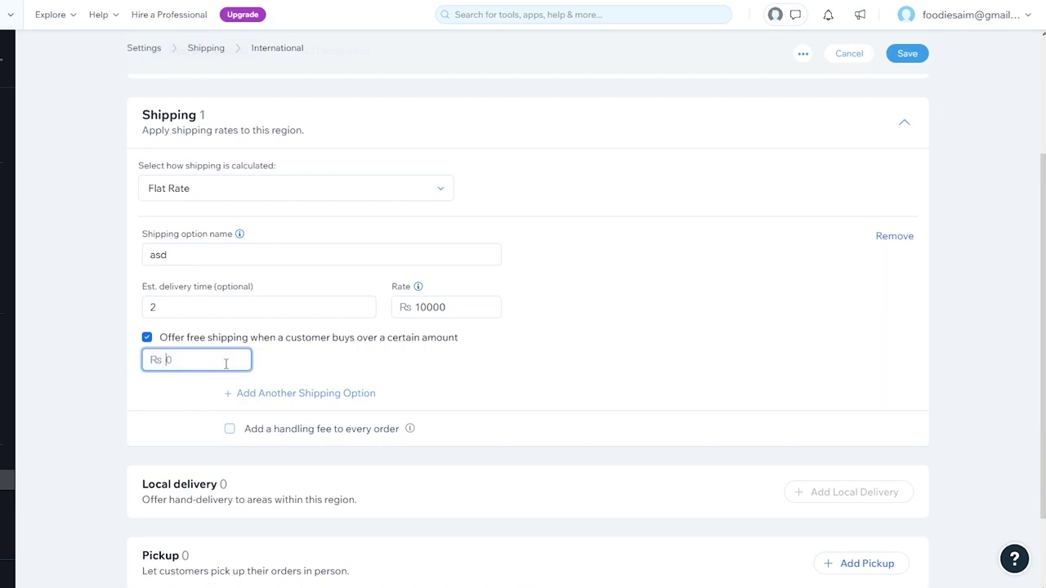
type("50000")
left_click(578, 284)
scroll(621, 311, "down", 2)
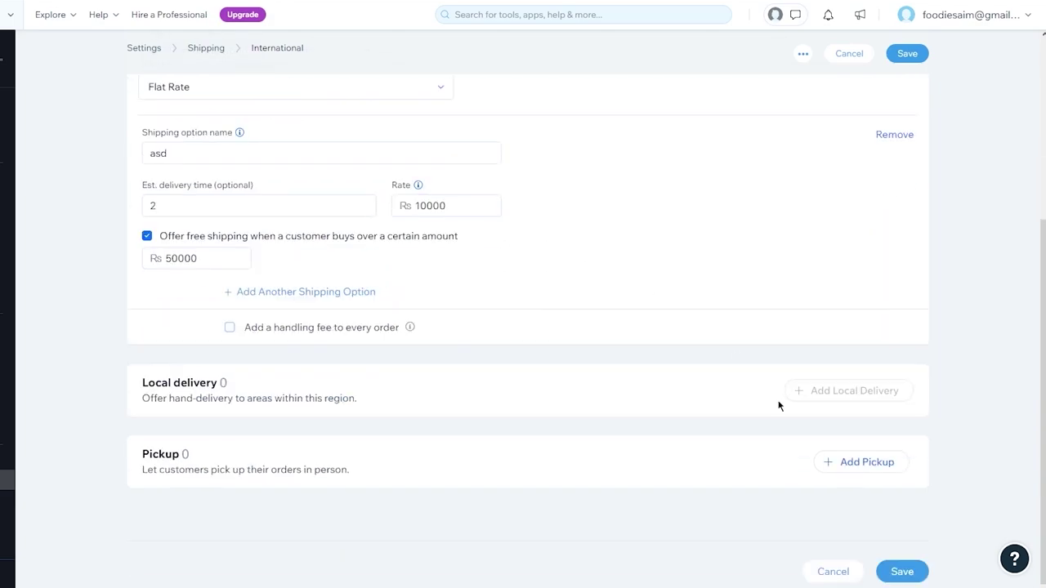
left_click(905, 581)
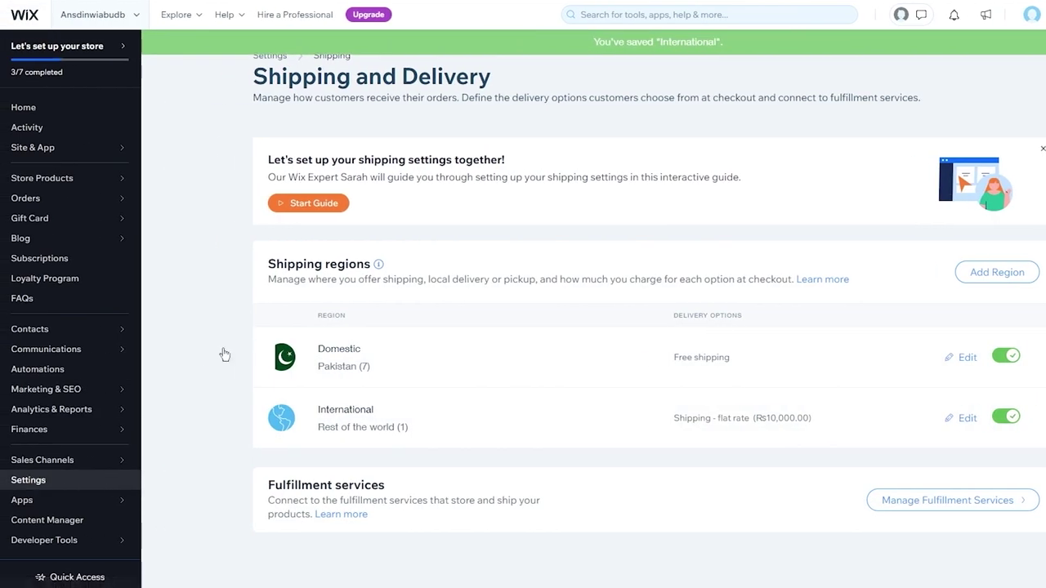
key("alt+Left")
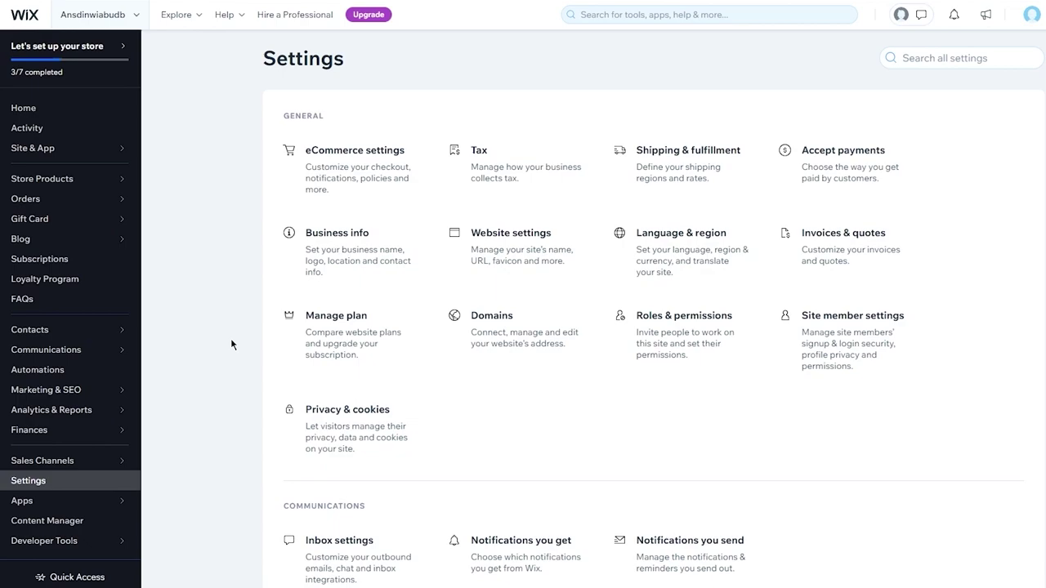
Open the eCommerce settings page and look over its checkout options.
left_click(342, 175)
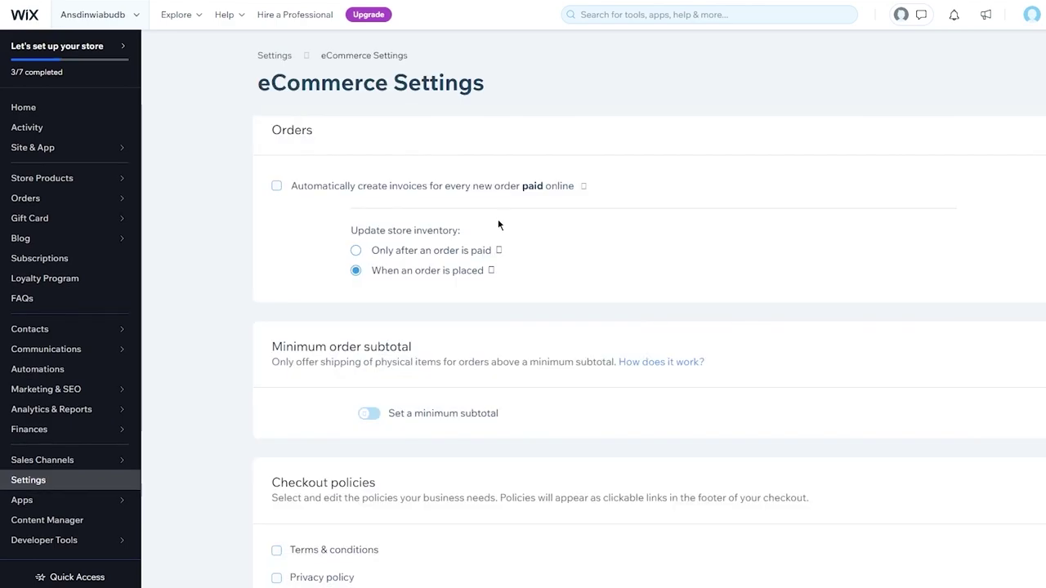
scroll(498, 225, "down", 3)
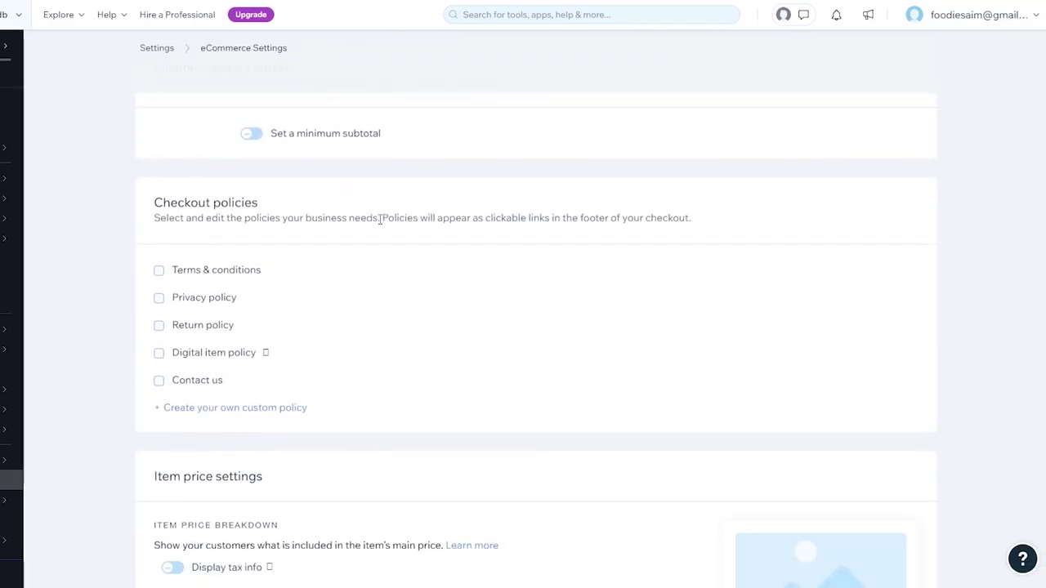
scroll(498, 225, "up", 4)
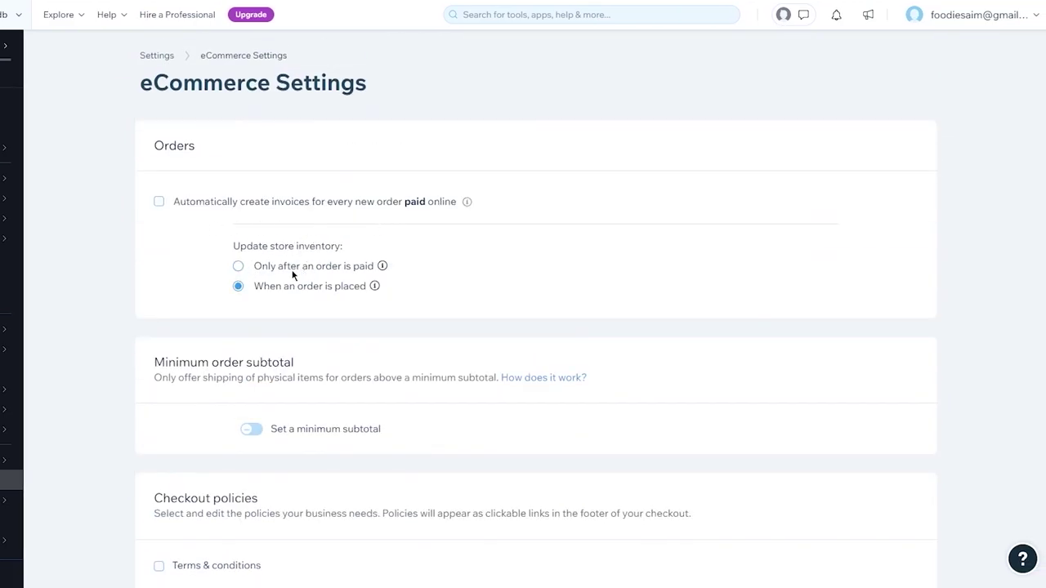
scroll(323, 282, "down", 3)
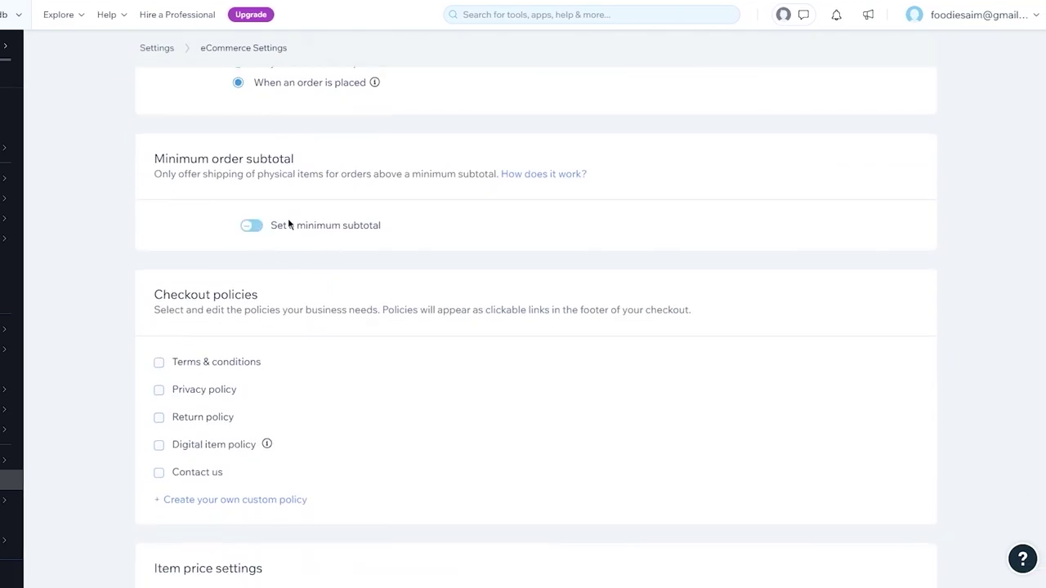
scroll(335, 262, "down", 6)
scroll(335, 265, "up", 5)
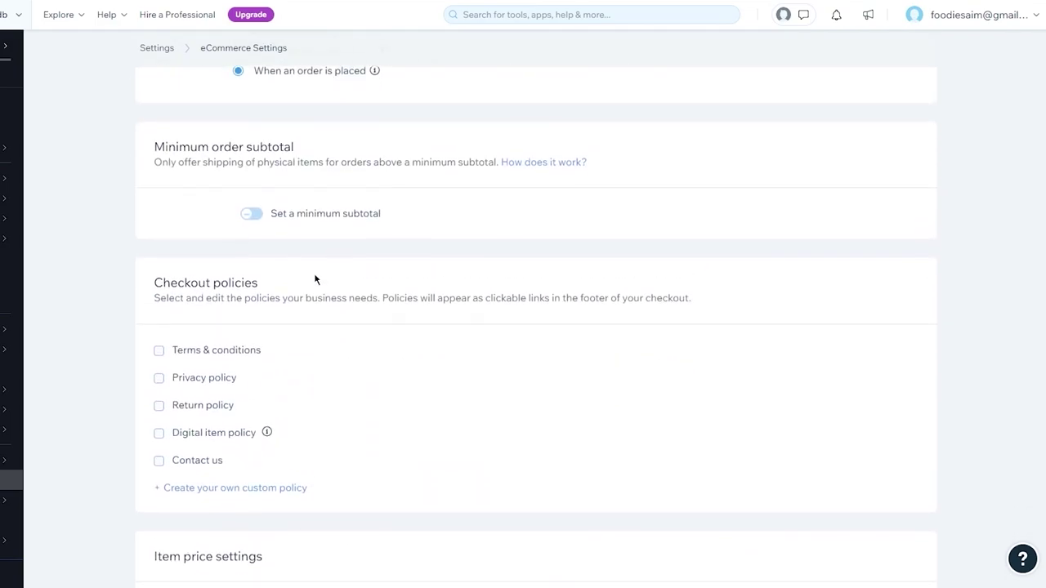
Toggle the Terms & conditions checkout policy on and back off, then review the checkout fields.
left_click(159, 350)
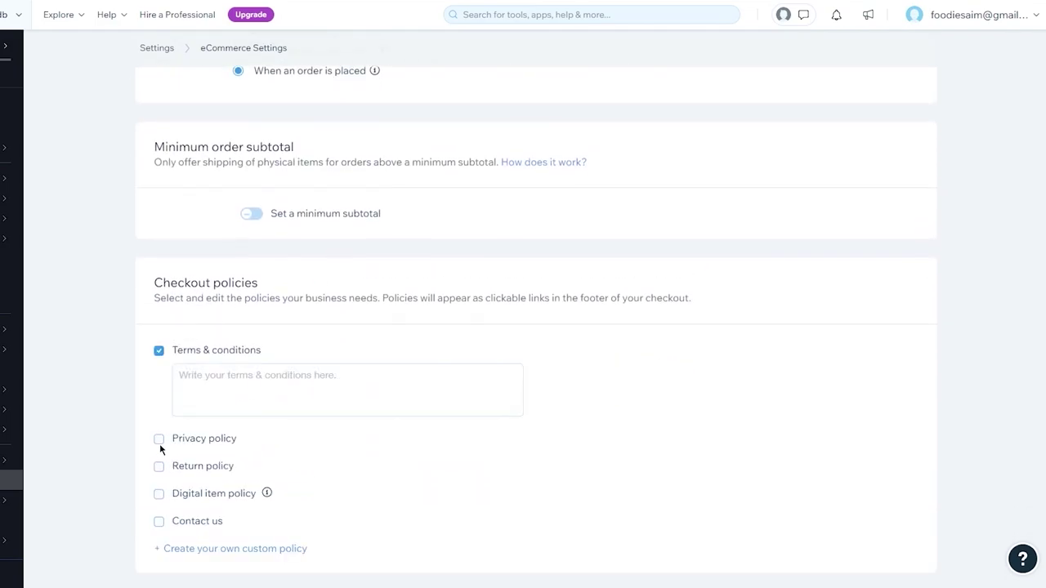
left_click(157, 351)
scroll(156, 353, "down", 6)
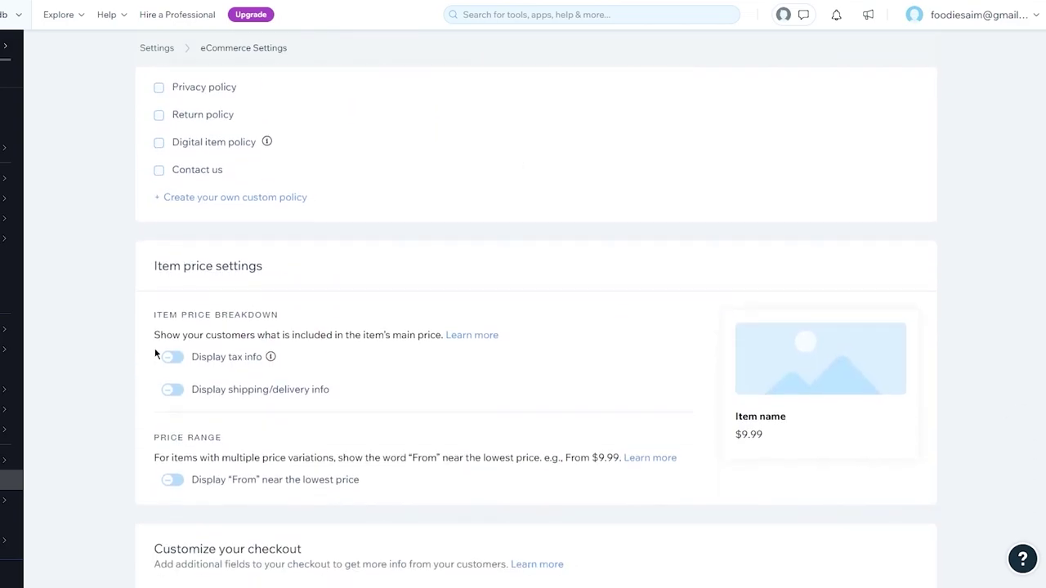
scroll(155, 353, "down", 10)
scroll(155, 353, "up", 20)
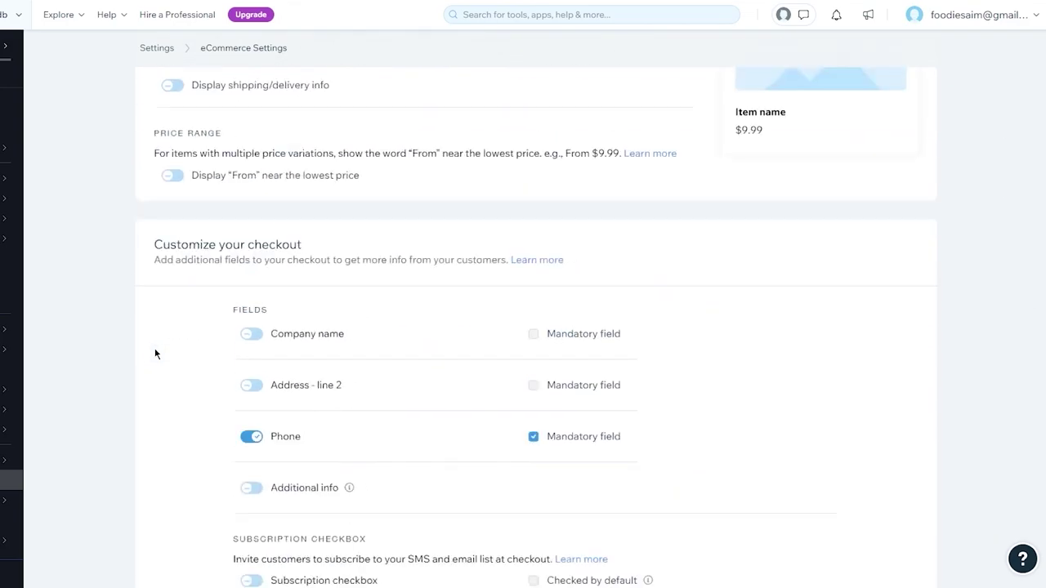